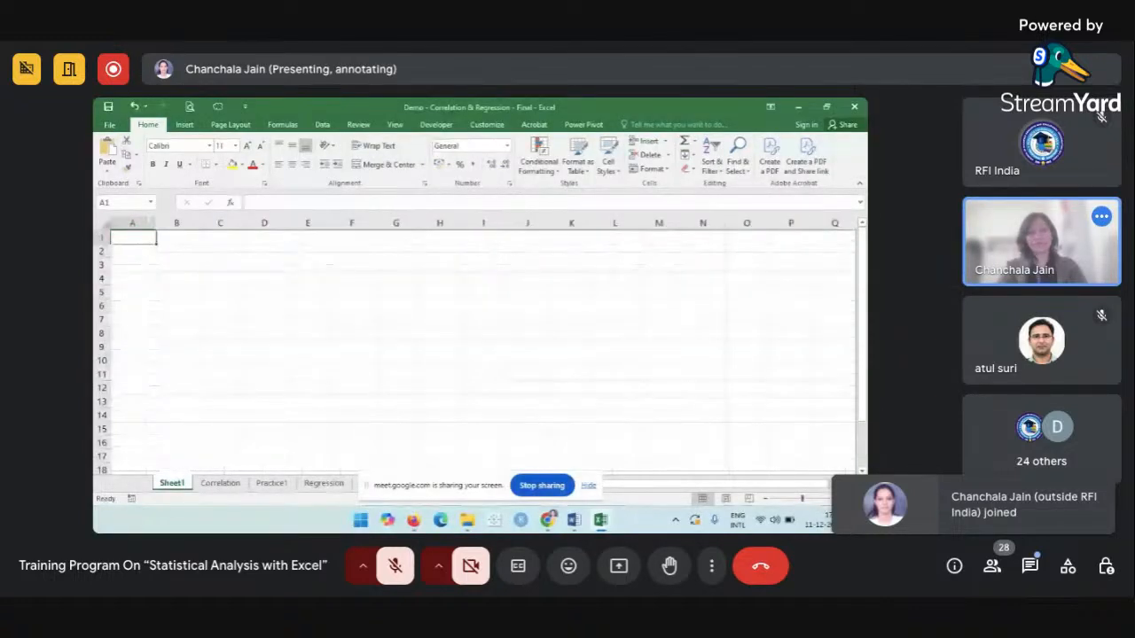
Enter the definition "Correlation: Tells the relationship between two variables" in cell A1 of Sheet1.
{"action": "type", "text": "Correl"}
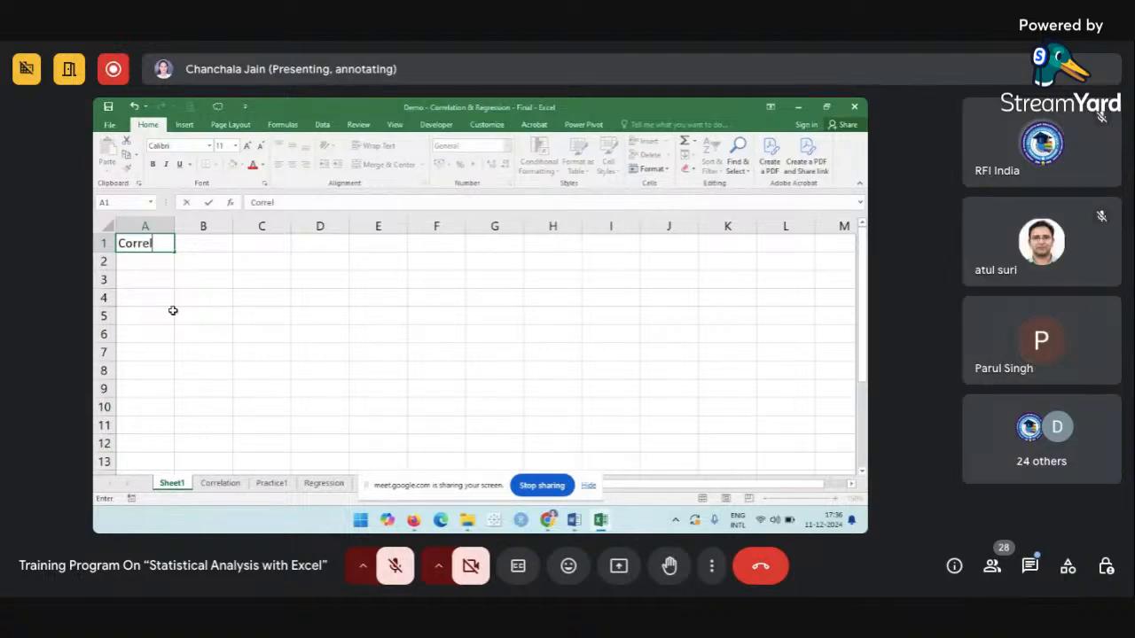
{"action": "type", "text": "ation:"}
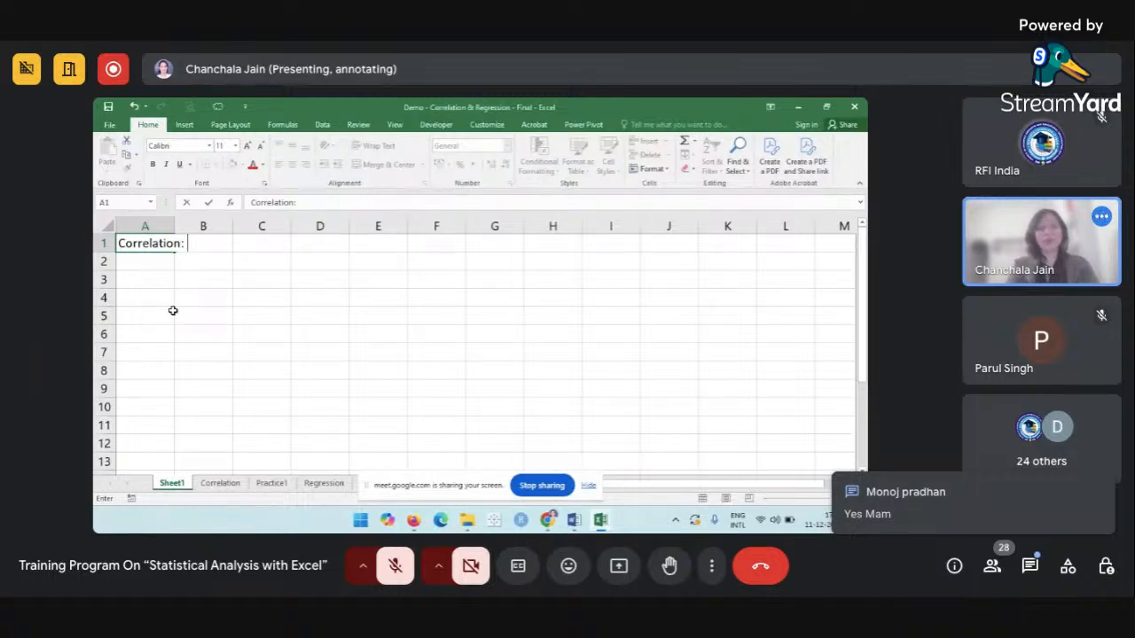
{"action": "type", "text": "Tel"}
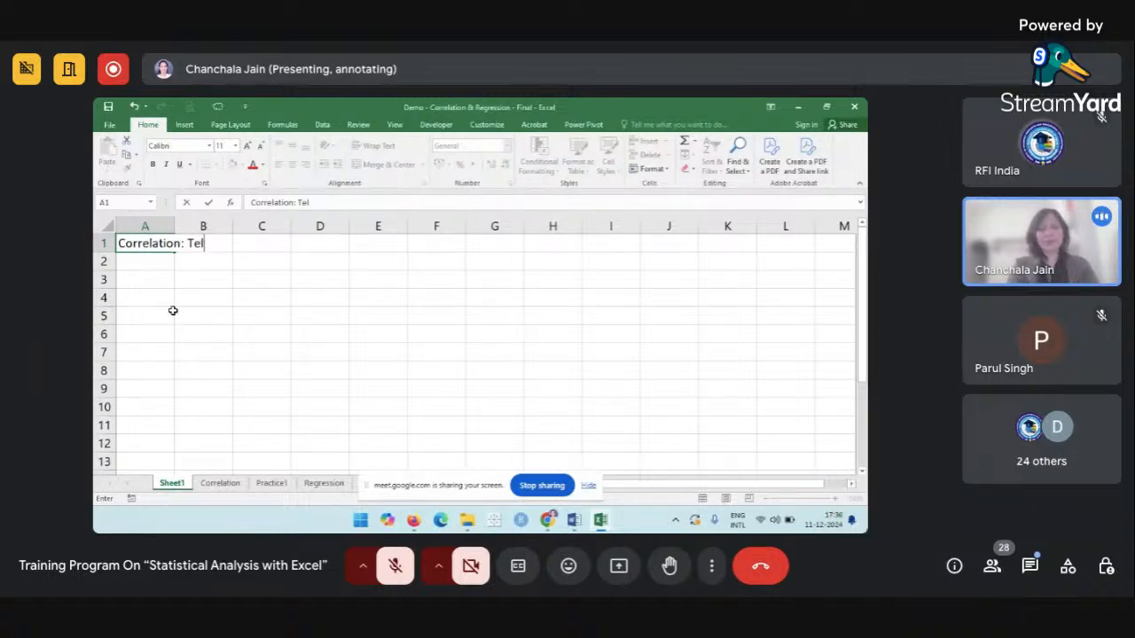
{"action": "type", "text": "ls the relationship between two variables"}
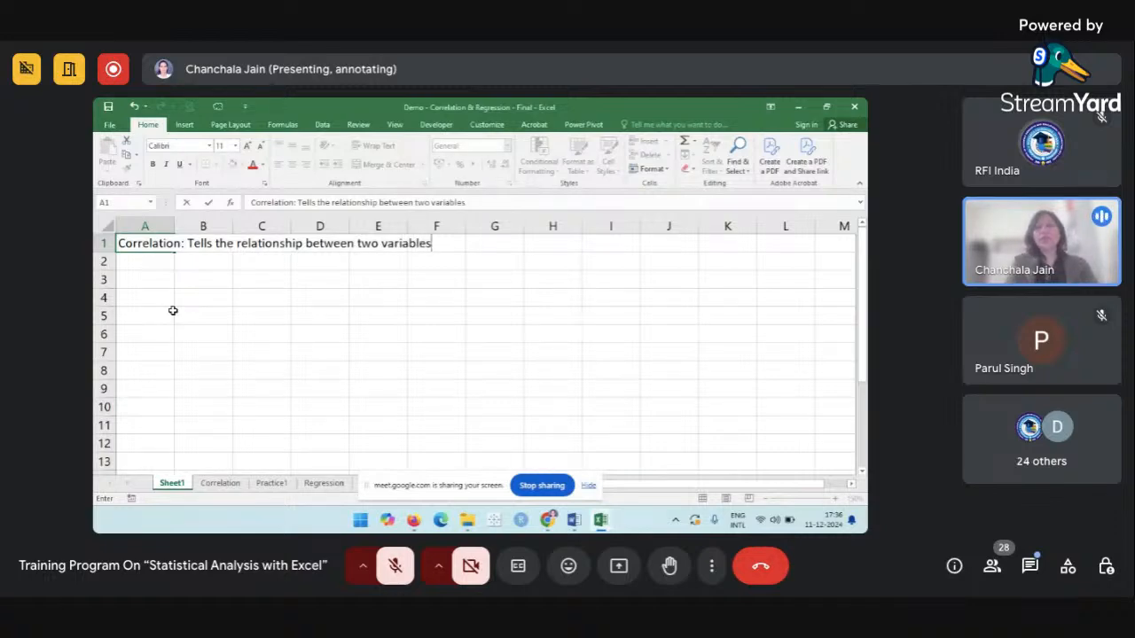
{"action": "left_click", "coordinate": [148, 271]}
Enter "Degree of relationship and also the direction of relationship" in cell A2, below the correlation definition.
{"action": "left_click", "coordinate": [151, 263]}
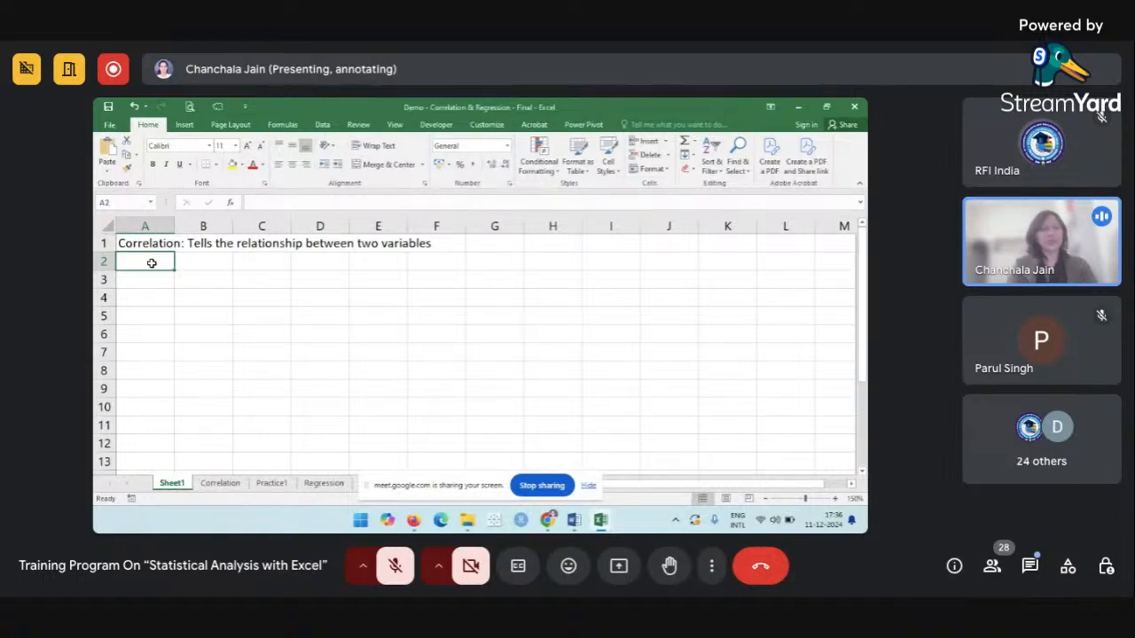
{"action": "type", "text": "De"}
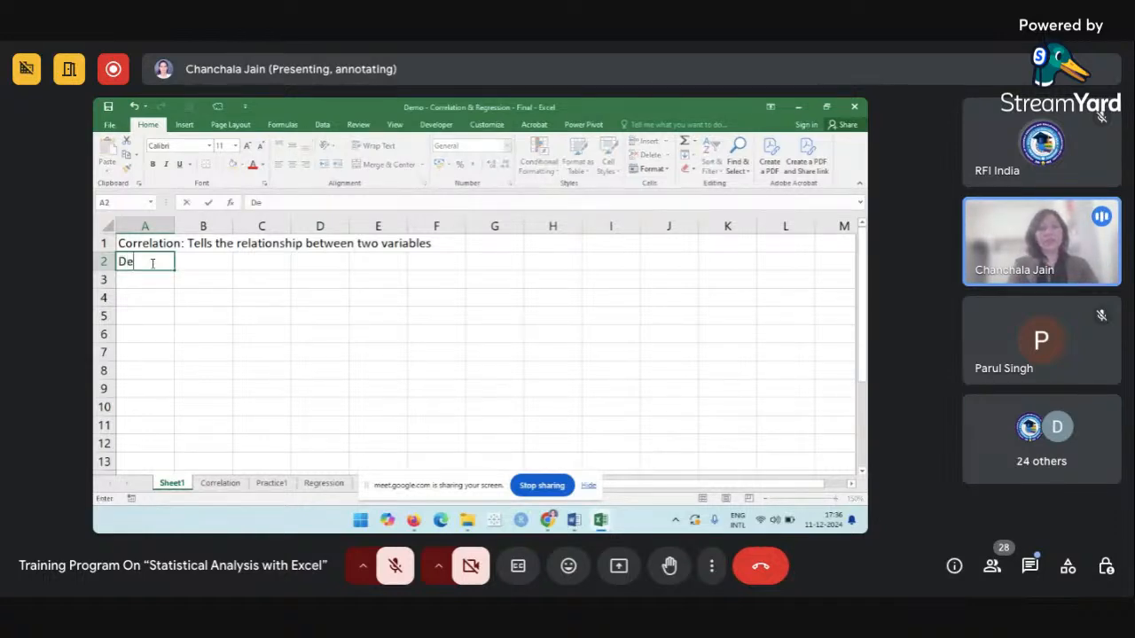
{"action": "type", "text": "gree"}
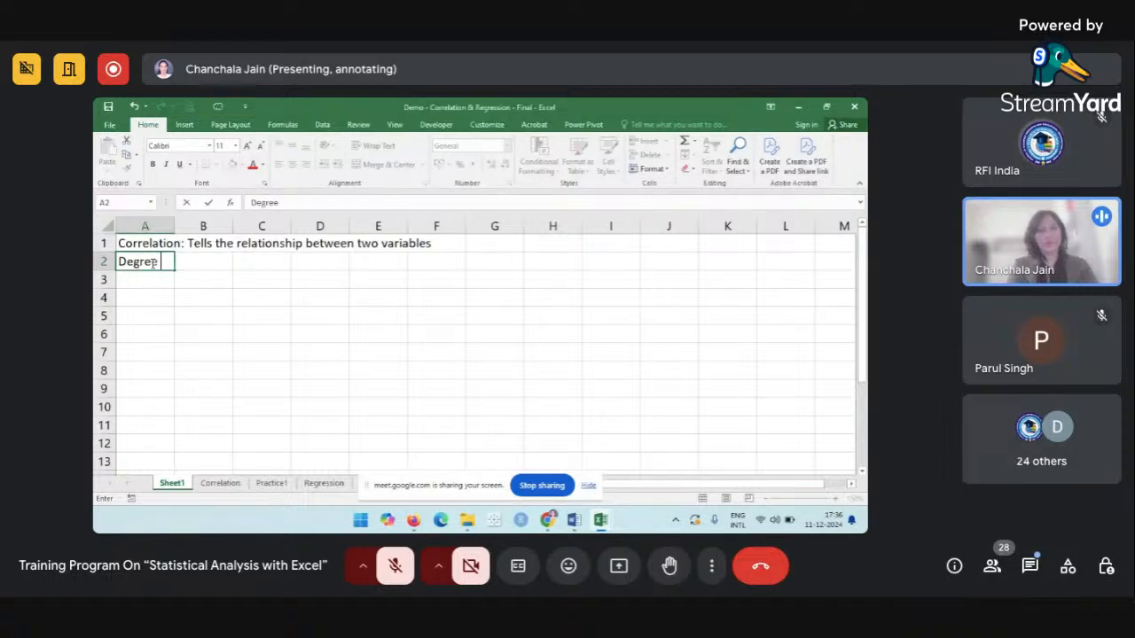
{"action": "type", "text": " of relationsh"}
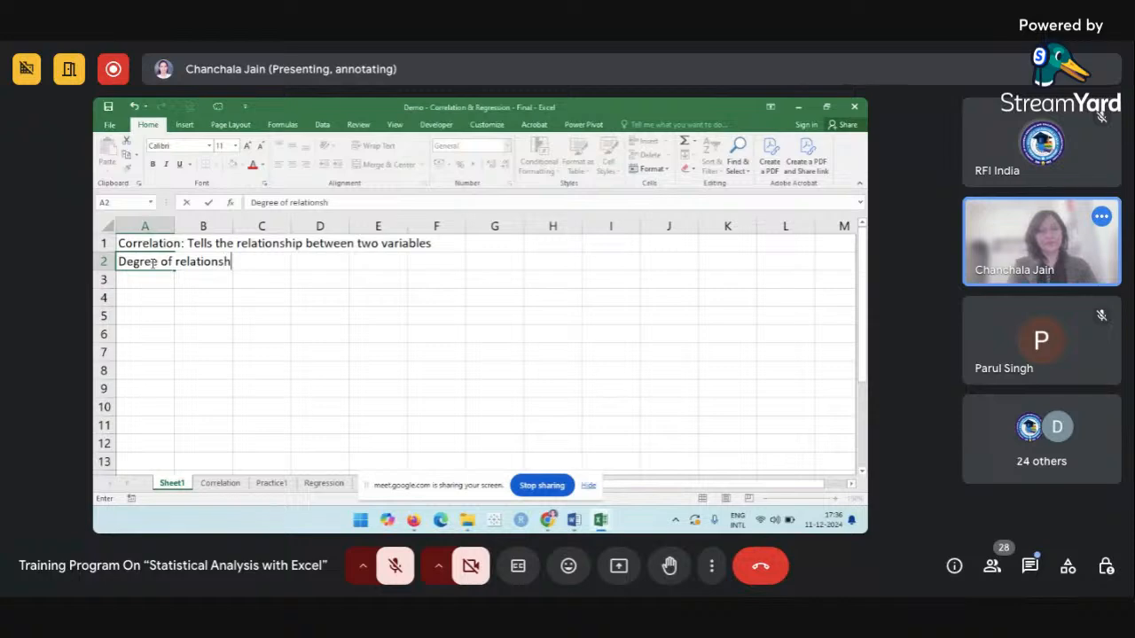
{"action": "type", "text": "ip and"}
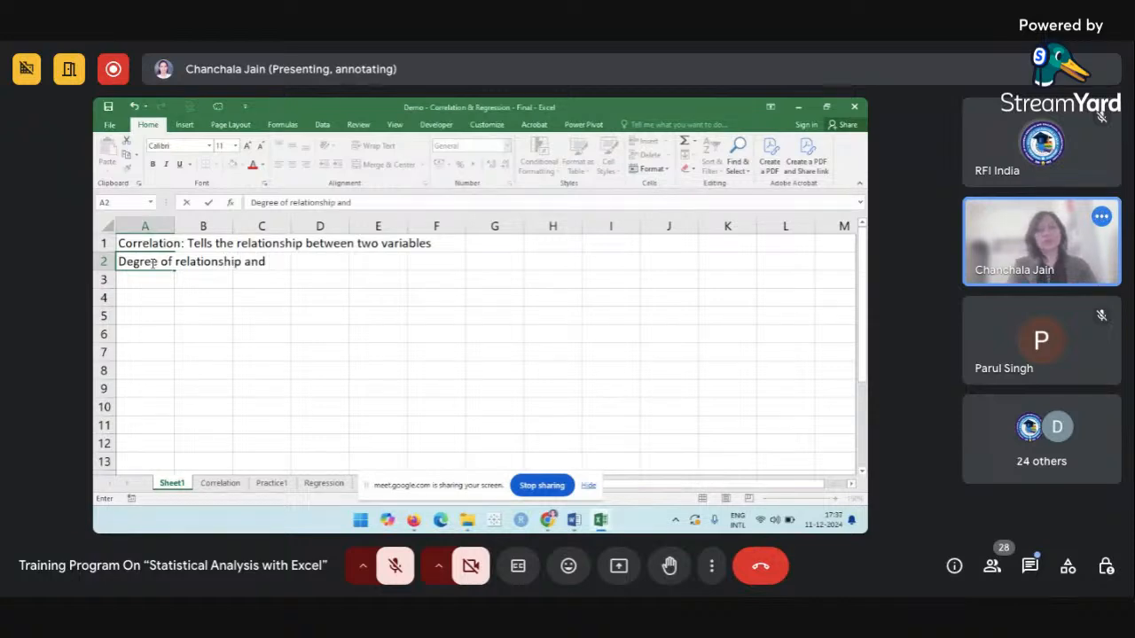
{"action": "type", "text": " also the dire"}
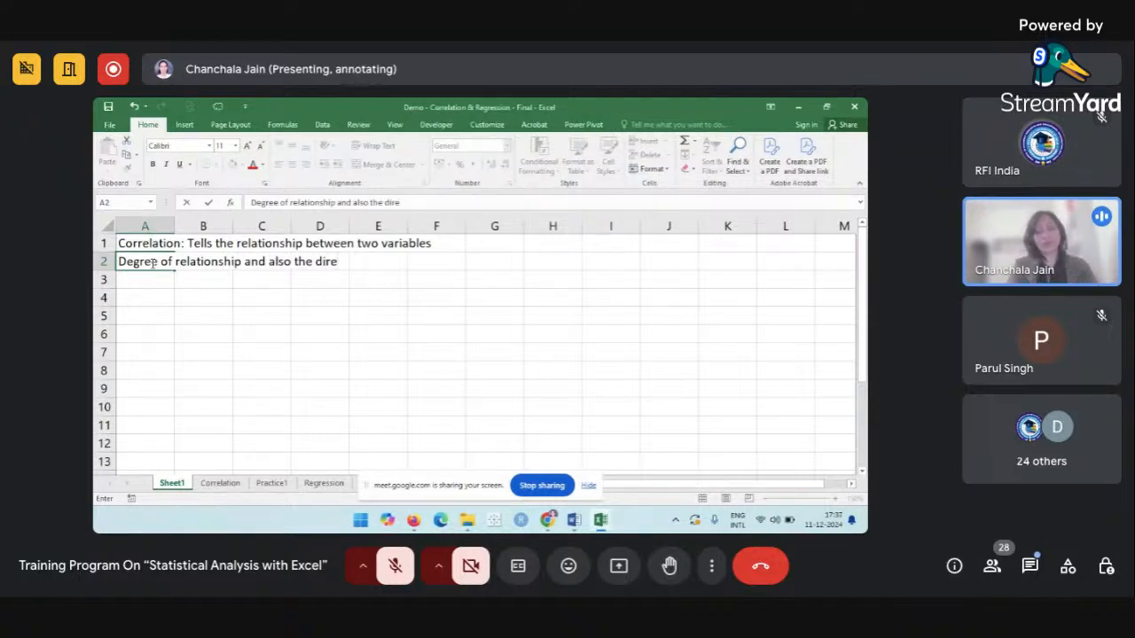
{"action": "key", "text": "BackSpace"}
{"action": "type", "text": "c"}
{"action": "type", "text": "v"}
{"action": "key", "text": "BackSpace"}
{"action": "type", "text": "ction of"}
{"action": "type", "text": " relationsh"}
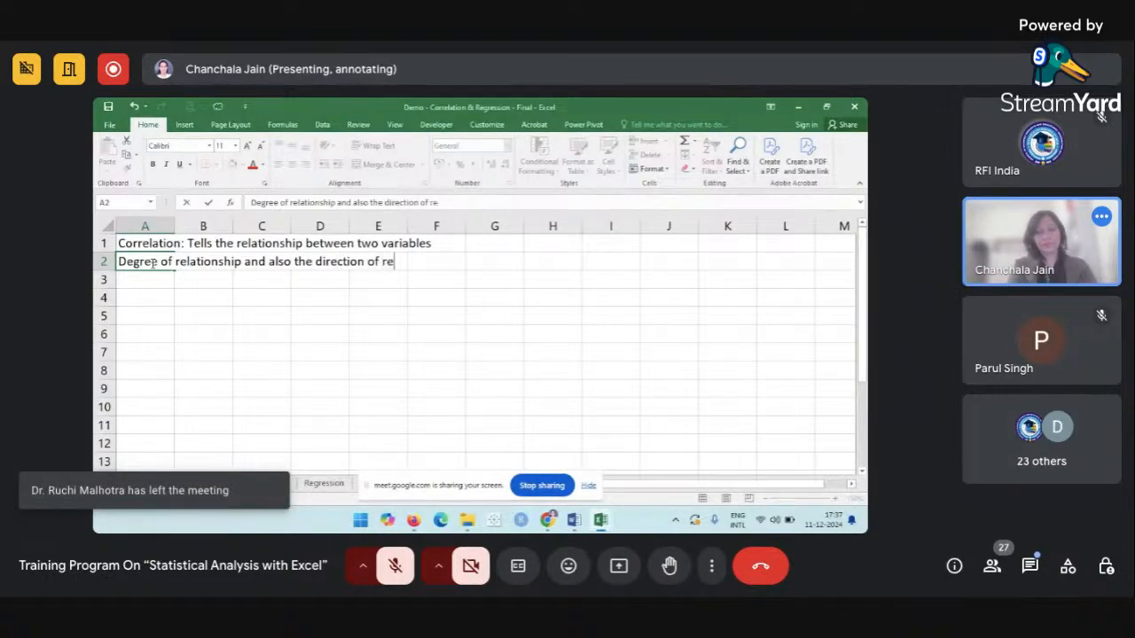
{"action": "type", "text": "ip"}
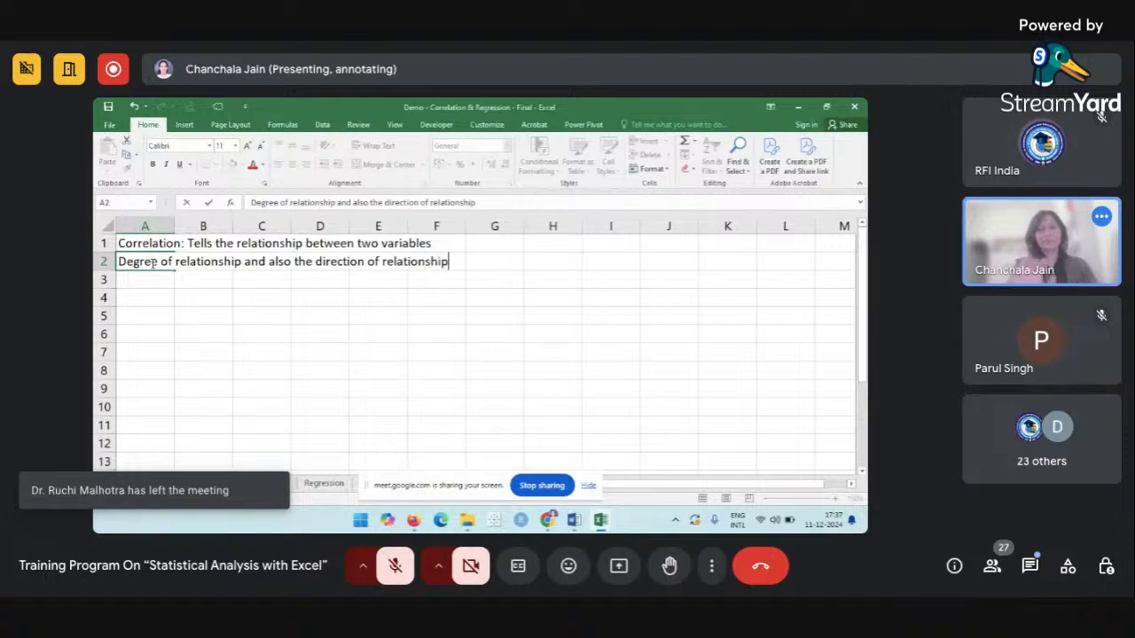
{"action": "key", "text": "Return"}
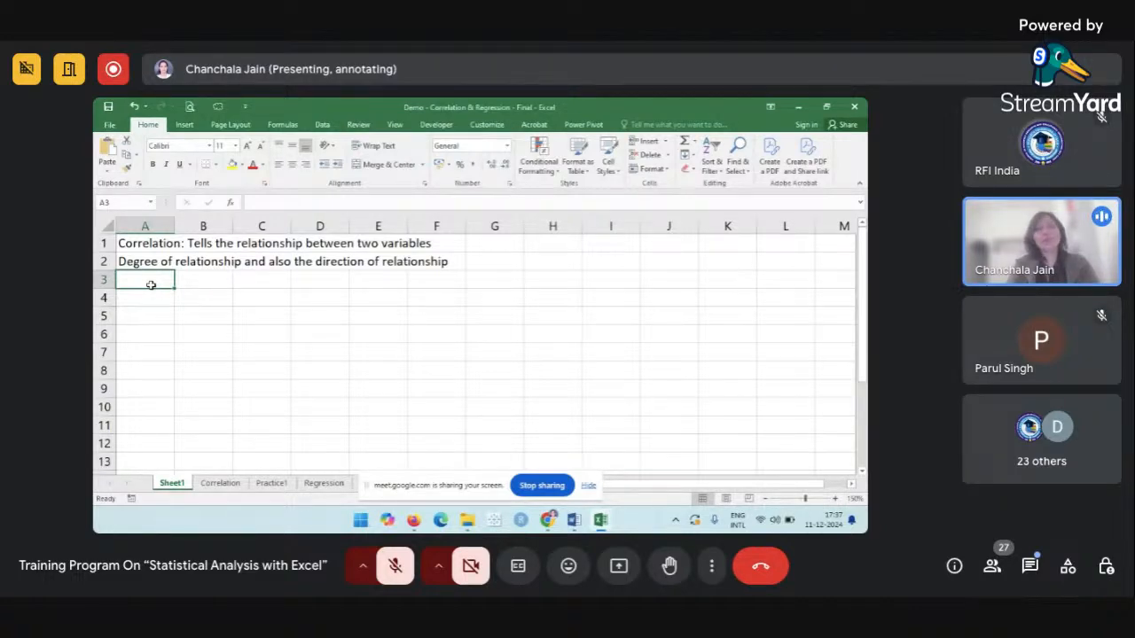
Enter the note "upto what extent the two variables are related" in cell A3.
{"action": "type", "text": "upto what extent the two va"}
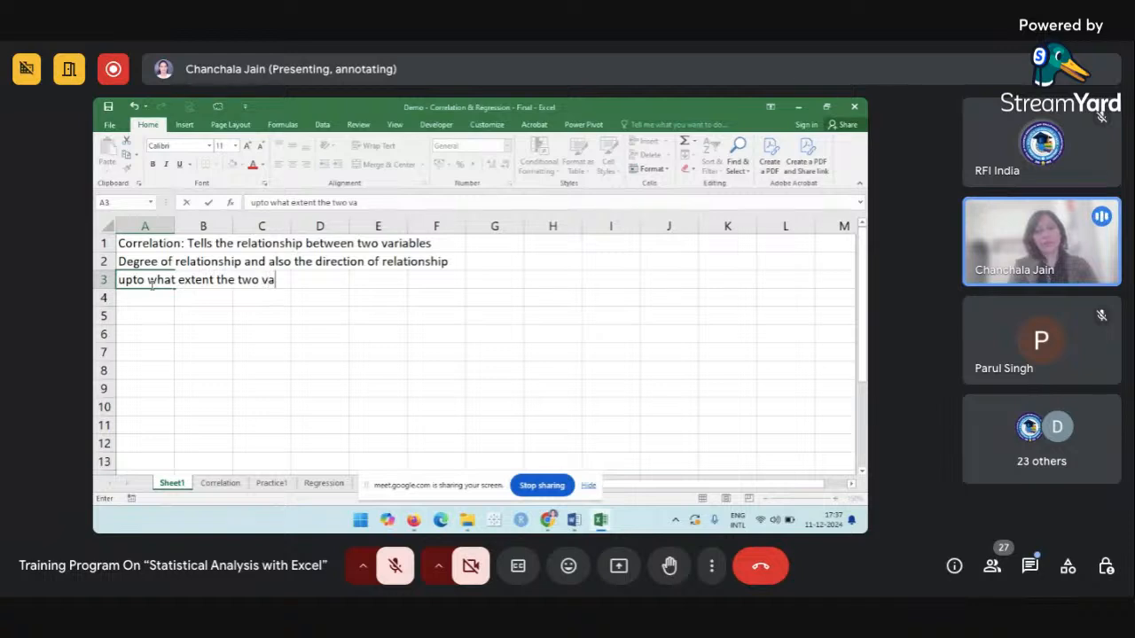
{"action": "type", "text": "riab"}
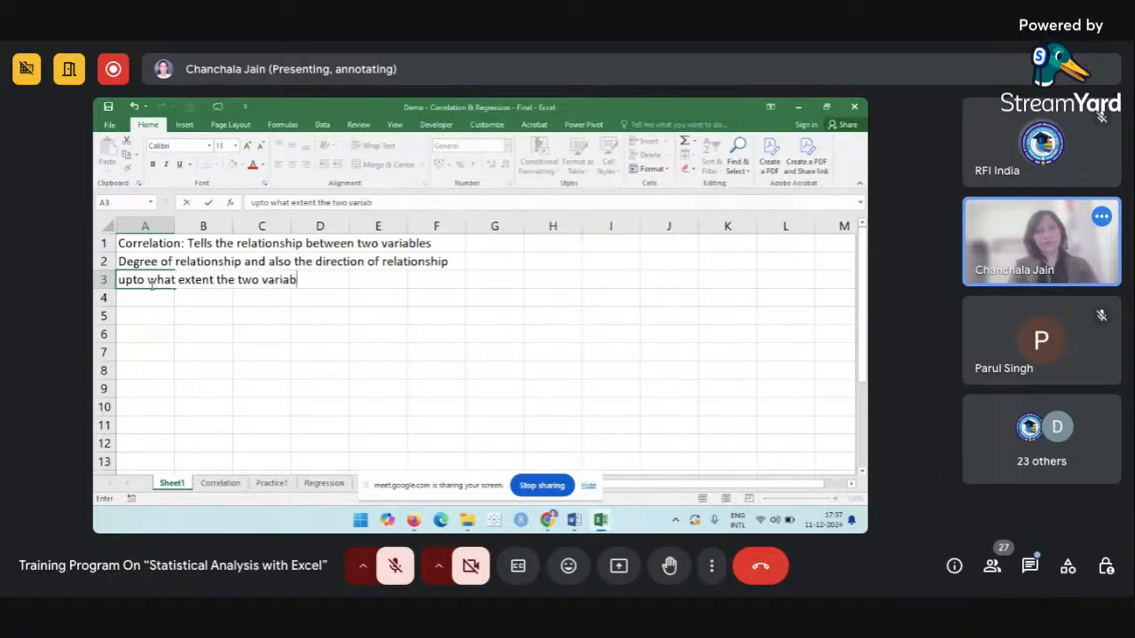
{"action": "type", "text": "les are erlated"}
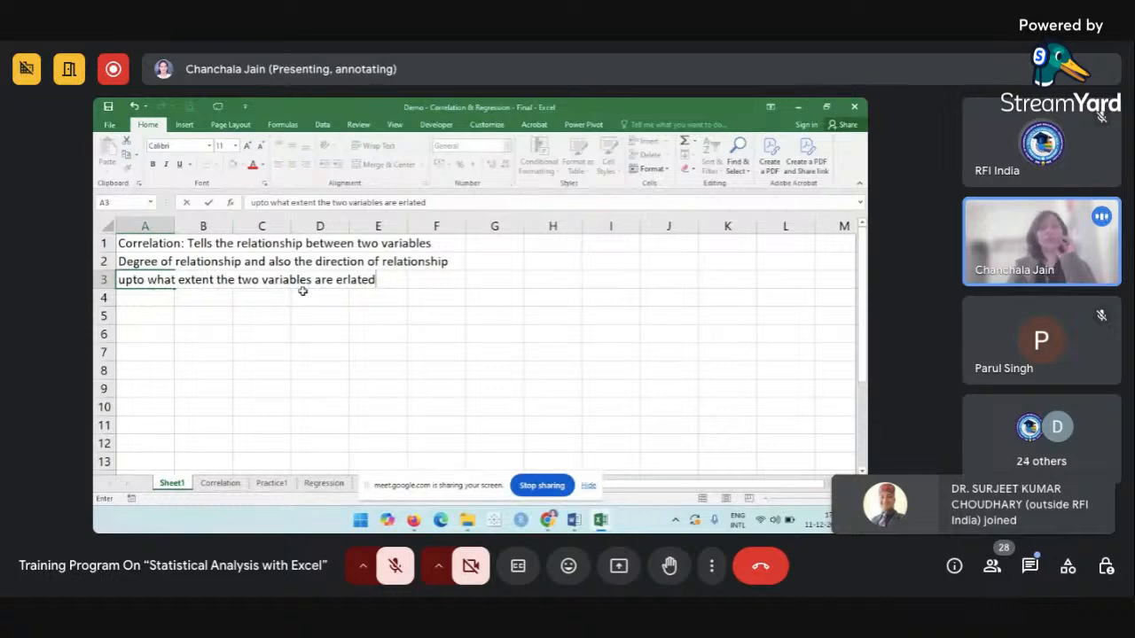
{"action": "left_click", "coordinate": [343, 280]}
{"action": "key", "text": "BackSpace"}
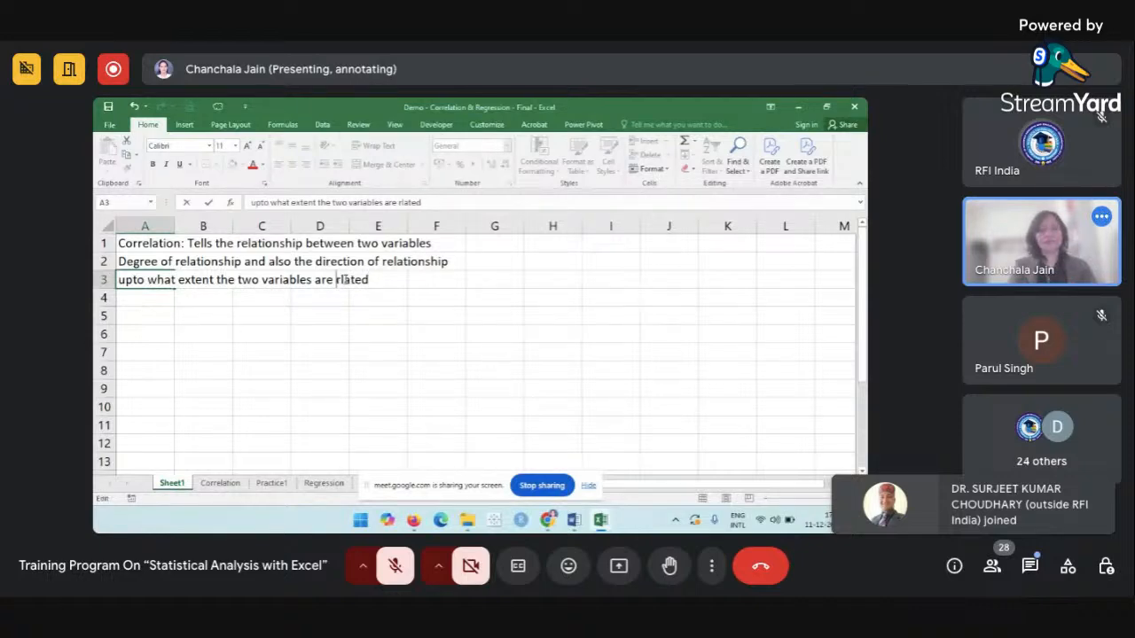
{"action": "type", "text": "e"}
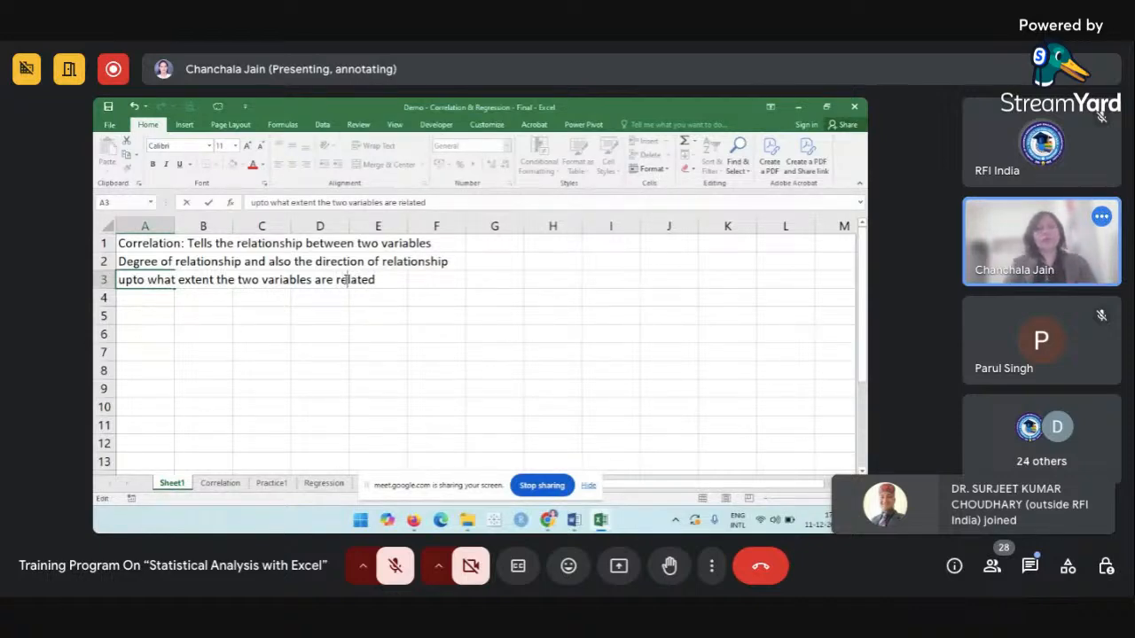
{"action": "left_click", "coordinate": [224, 316]}
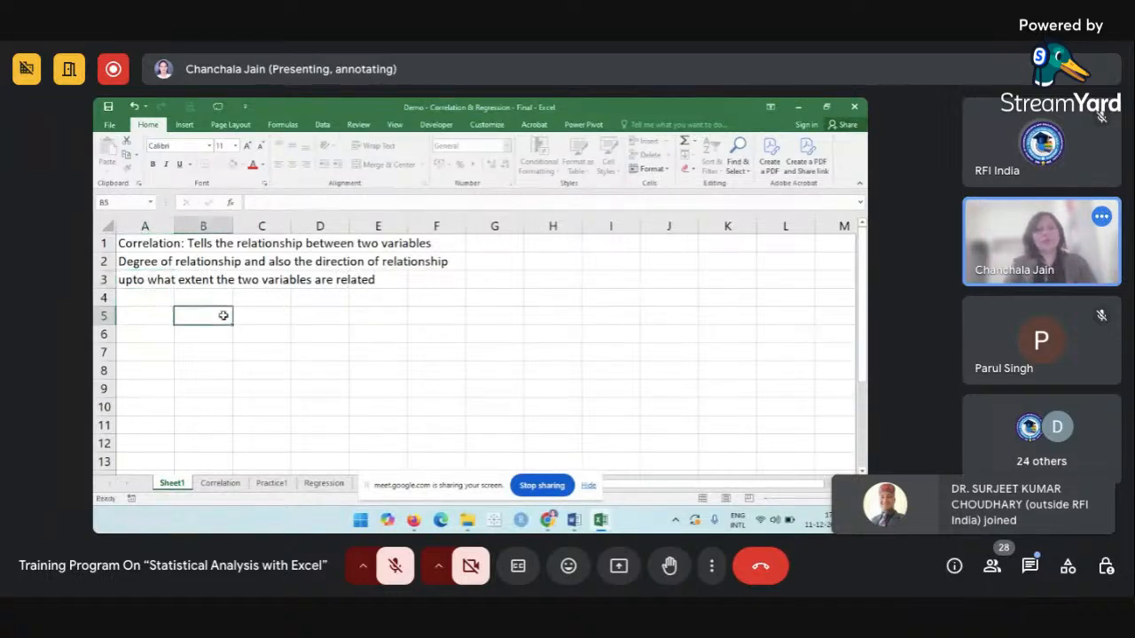
Enter the note "Strenght of relationship" in cell A4.
{"action": "left_click", "coordinate": [160, 294]}
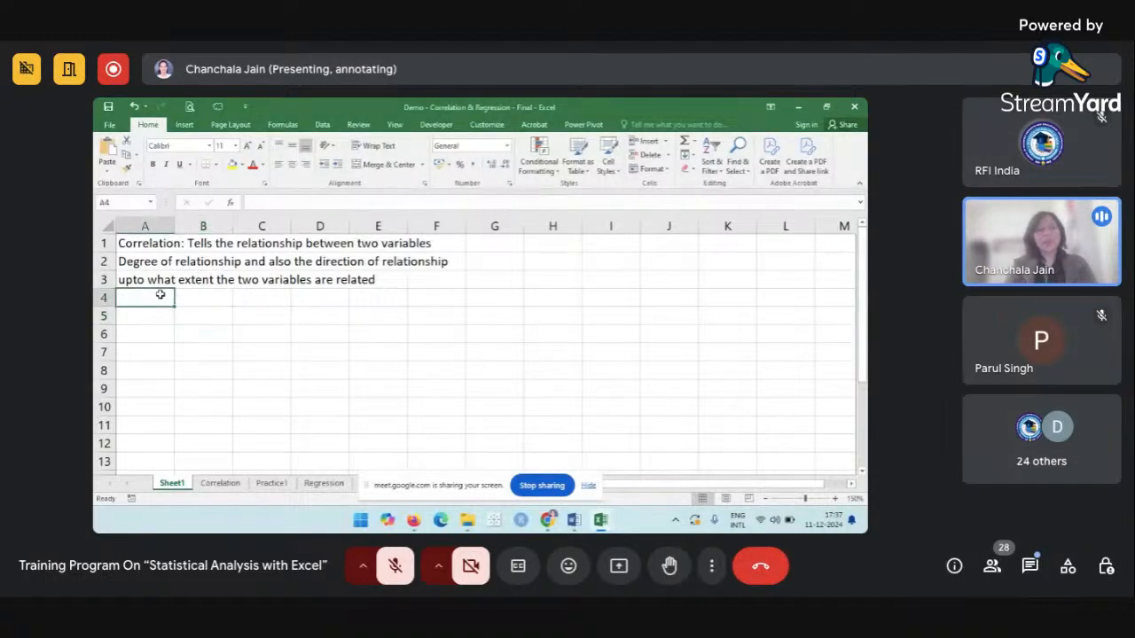
{"action": "type", "text": "Stren"}
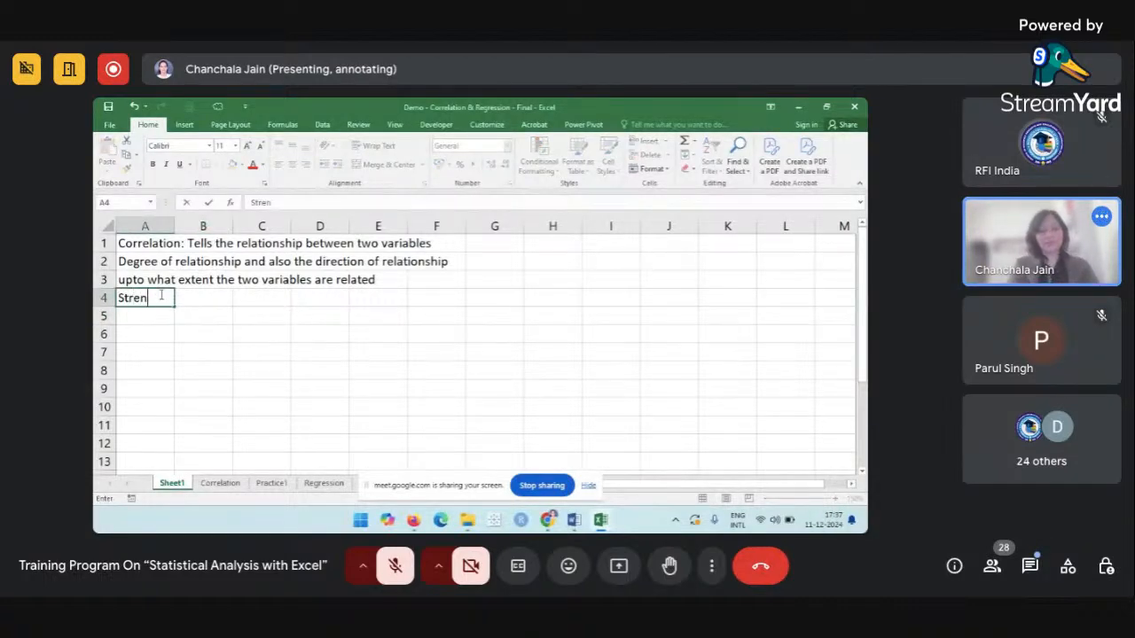
{"action": "type", "text": "ght of "}
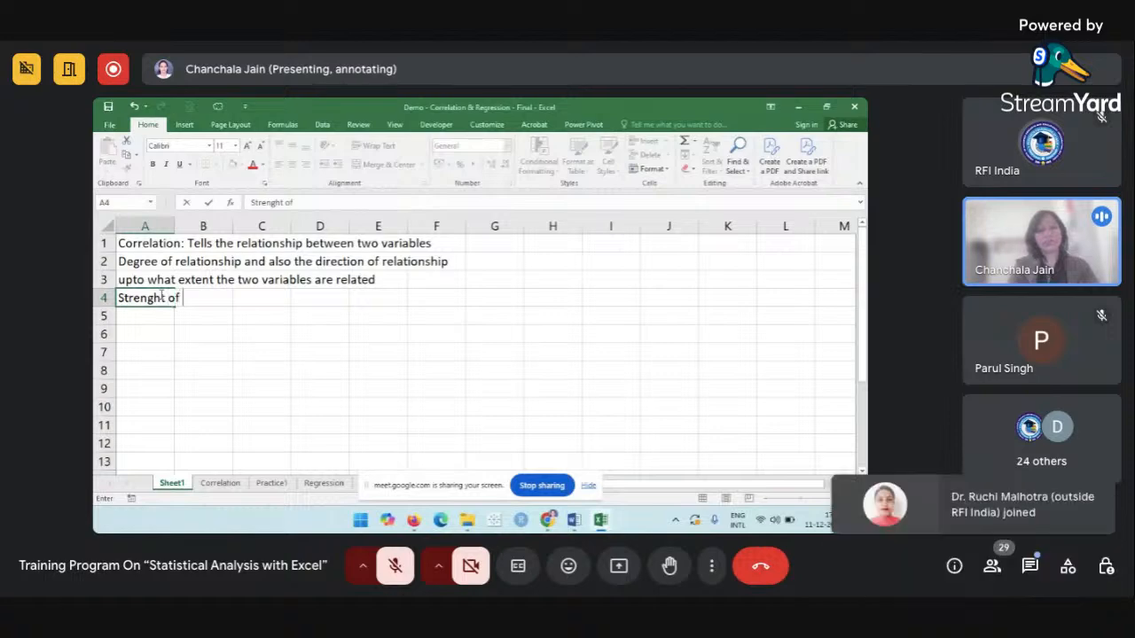
{"action": "type", "text": "relationship"}
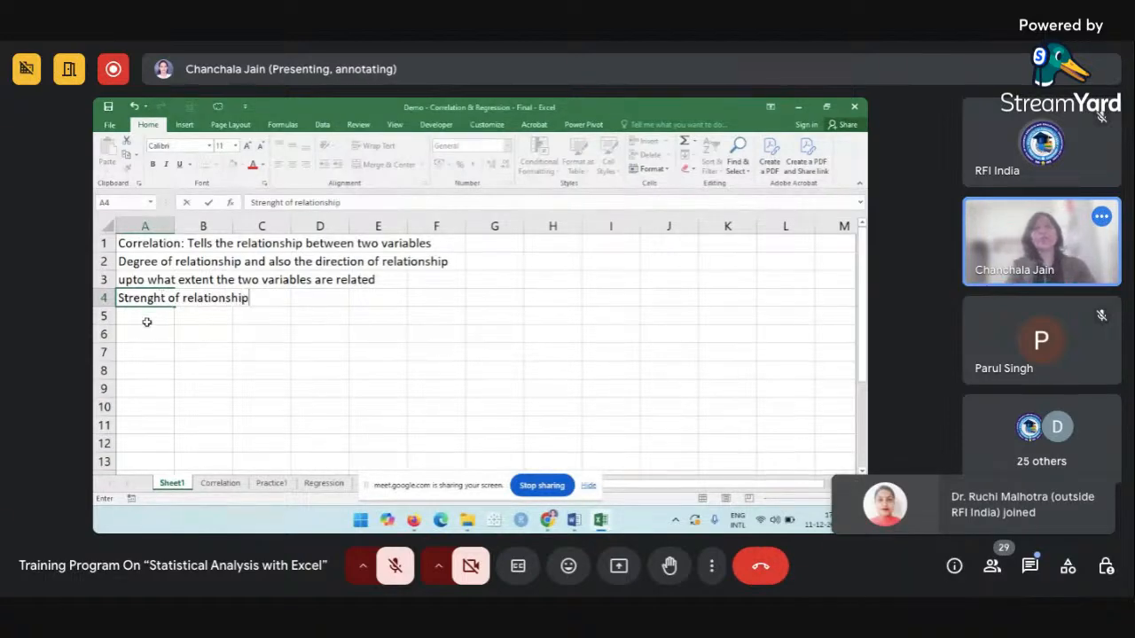
{"action": "key", "text": "Return"}
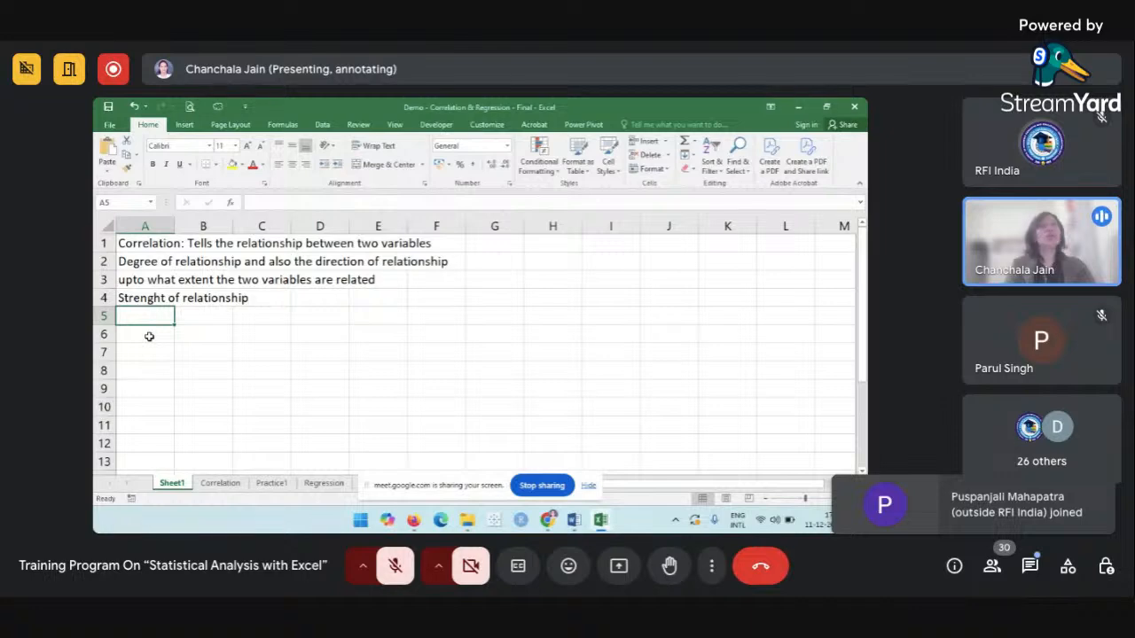
Enter "To study correlation, we use coefficient of correlation" in cell A6, leaving row 5 blank.
{"action": "left_click", "coordinate": [149, 336]}
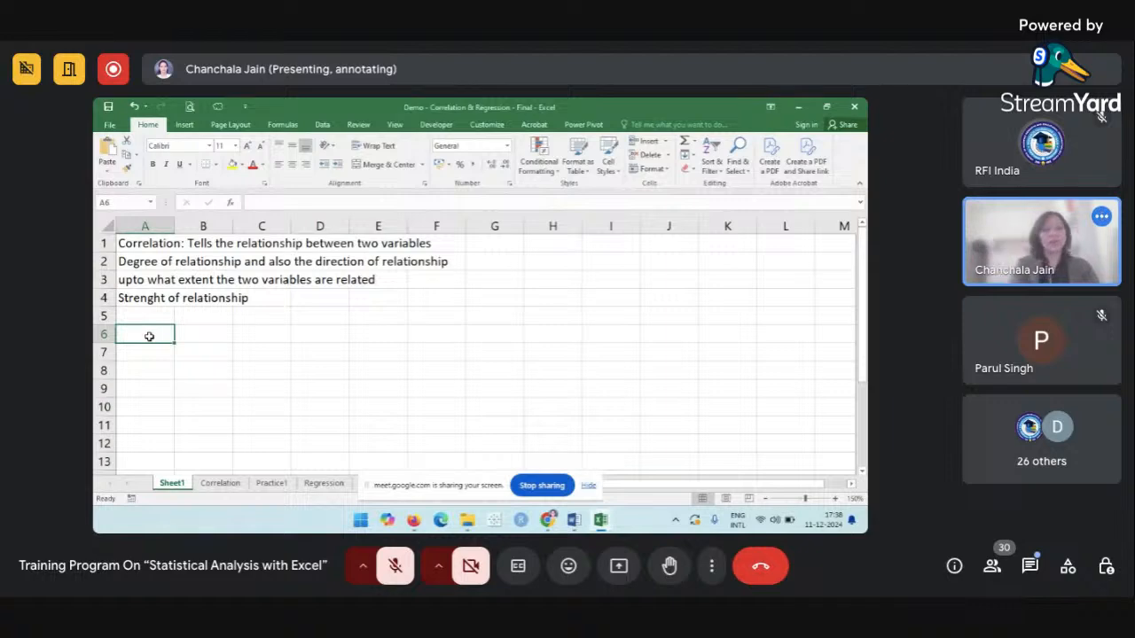
{"action": "type", "text": "To study correlation, we use coeff"}
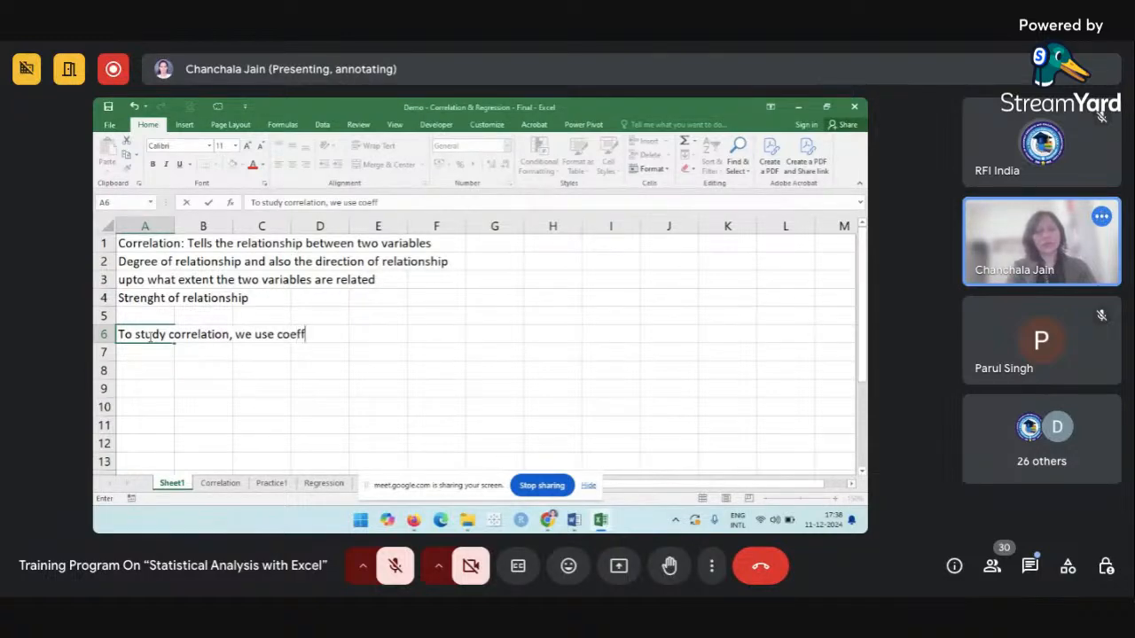
{"action": "type", "text": "icient of correlation"}
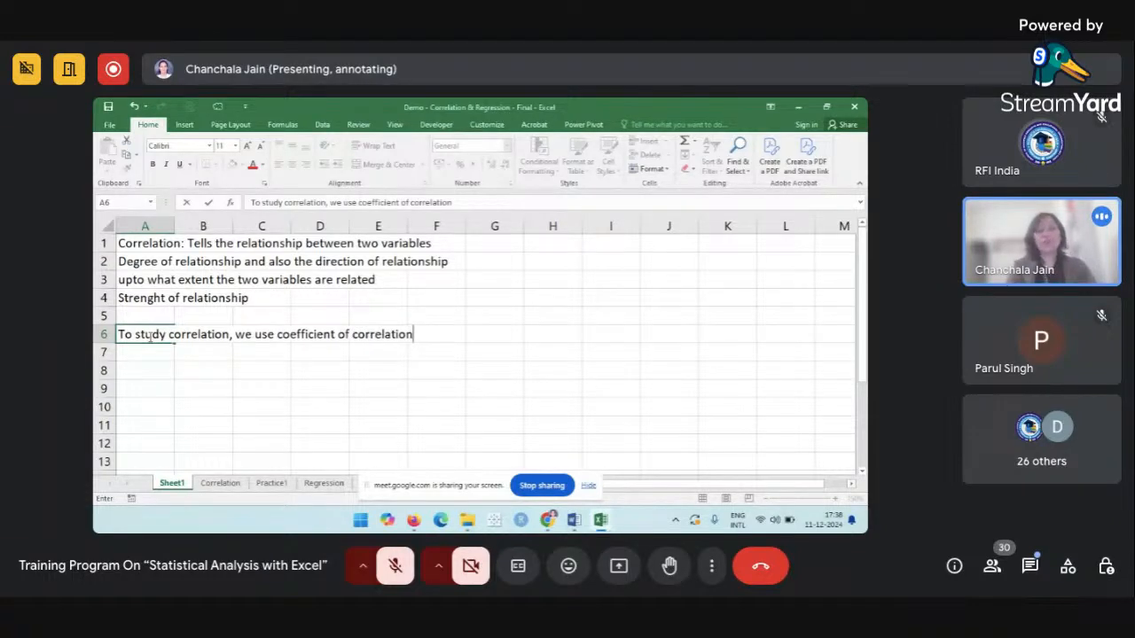
{"action": "key", "text": "Return"}
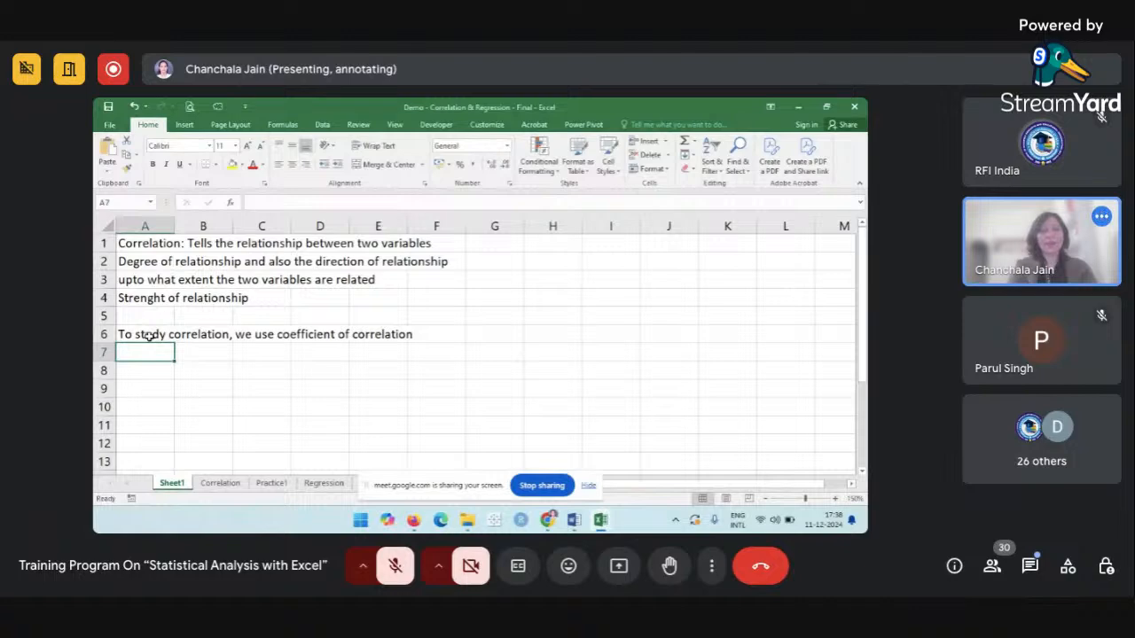
Enter "Karl Pearson, r" in cell A7 under the coefficient of correlation note.
{"action": "type", "text": "Karl Pearson"}
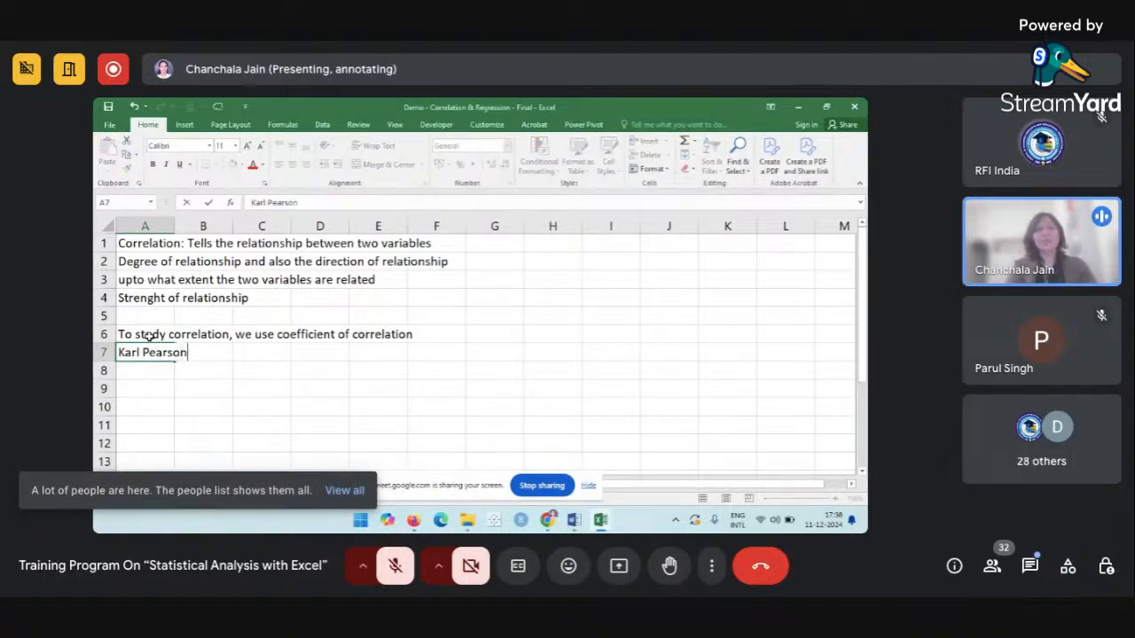
{"action": "type", "text": ", r"}
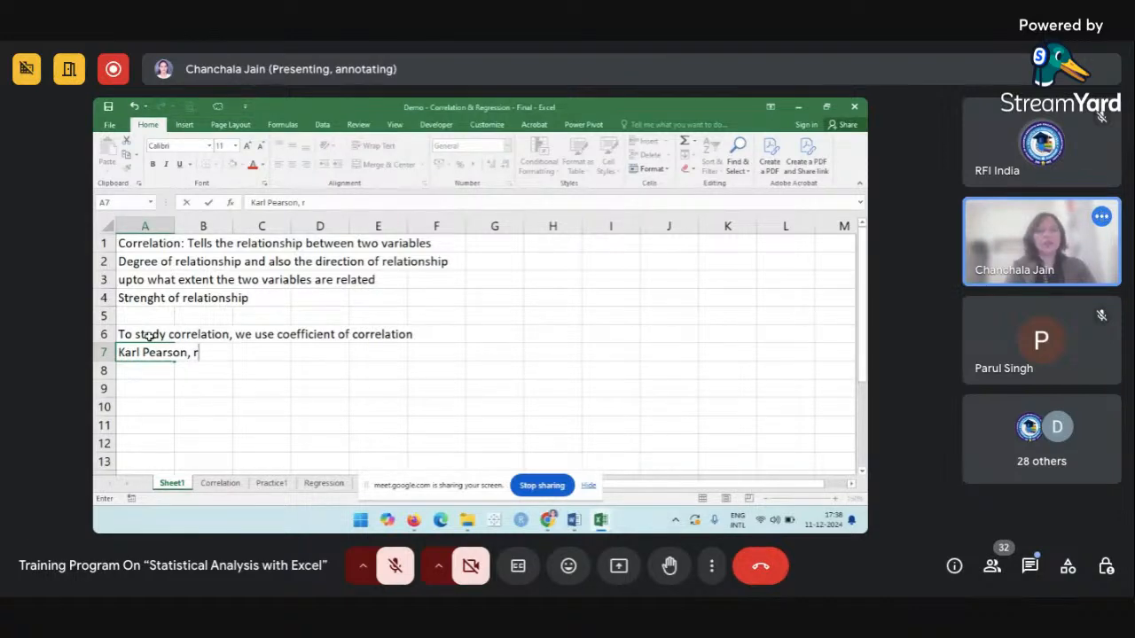
{"action": "key", "text": "Return"}
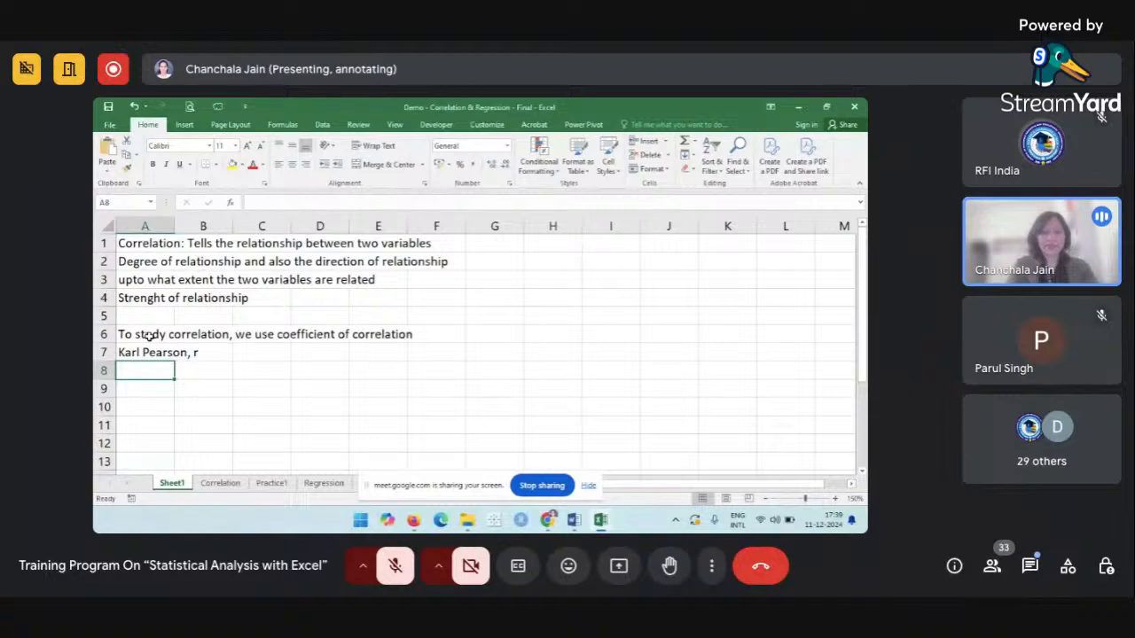
Try to enter the coefficient range "-1<r<+1" in cell A8 below the Karl Pearson note.
{"action": "type", "text": "-1"}
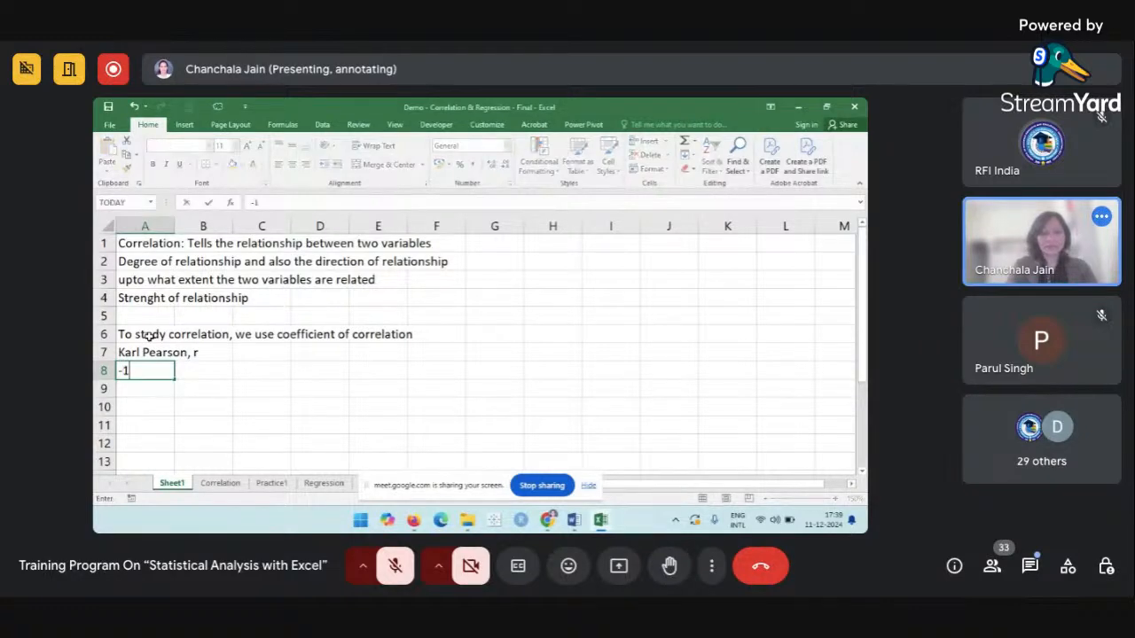
{"action": "type", "text": "<r<+1"}
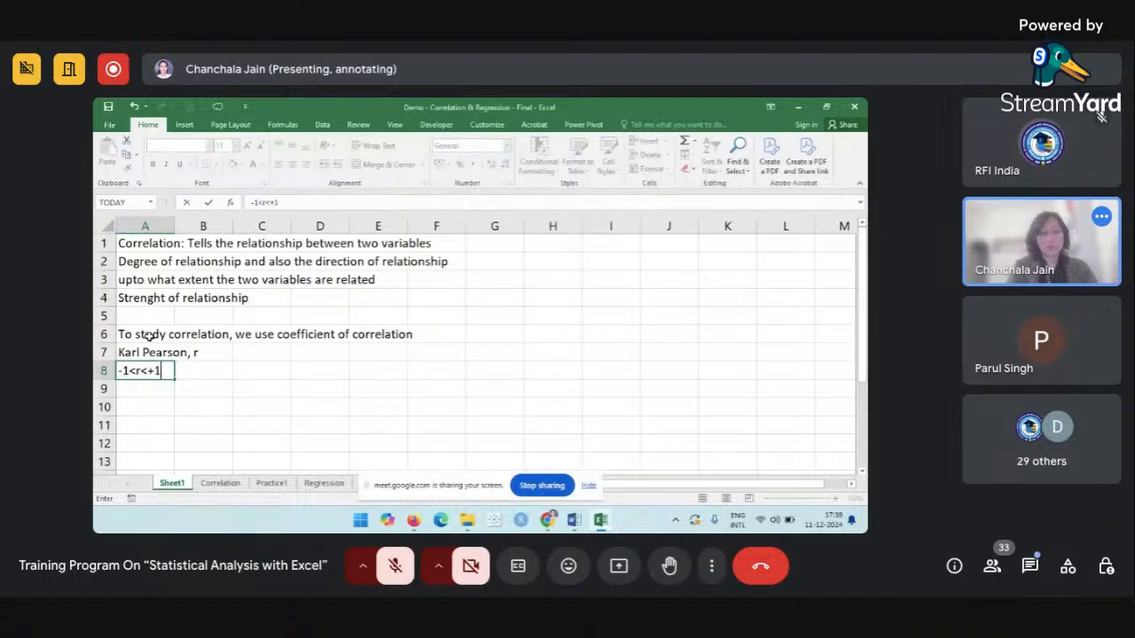
{"action": "key", "text": "Return"}
{"action": "key", "text": "Return"}
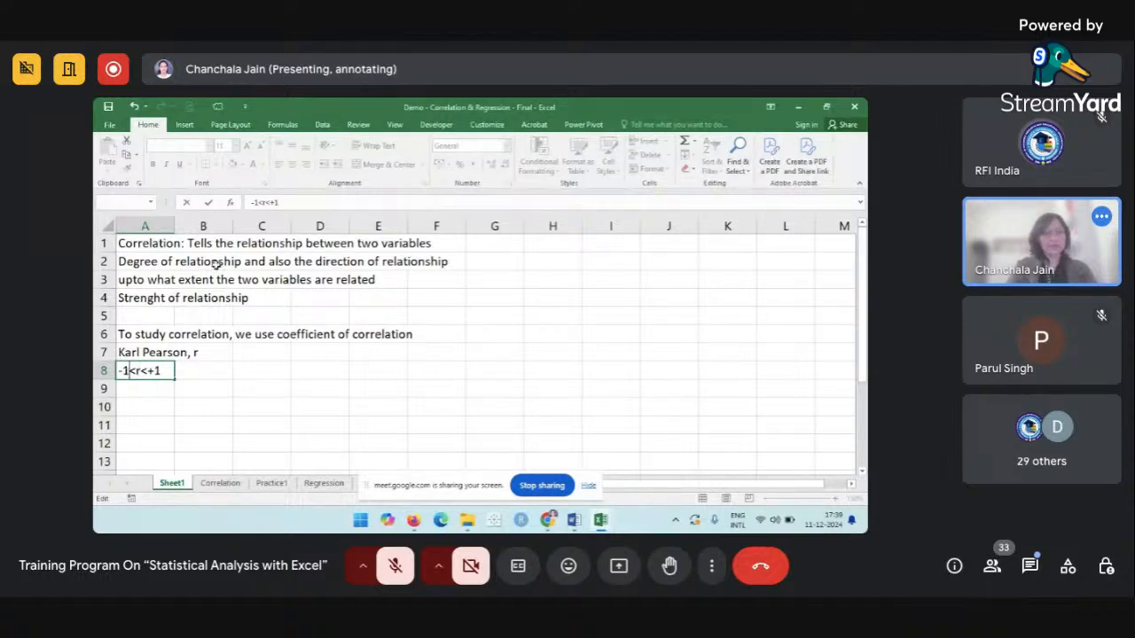
Replace the leading minus sign in cell A8 with the word "minus" so the range reads "minus1<r<+1".
{"action": "left_click", "coordinate": [256, 201]}
{"action": "key", "text": "BackSpace"}
{"action": "type", "text": "minus"}
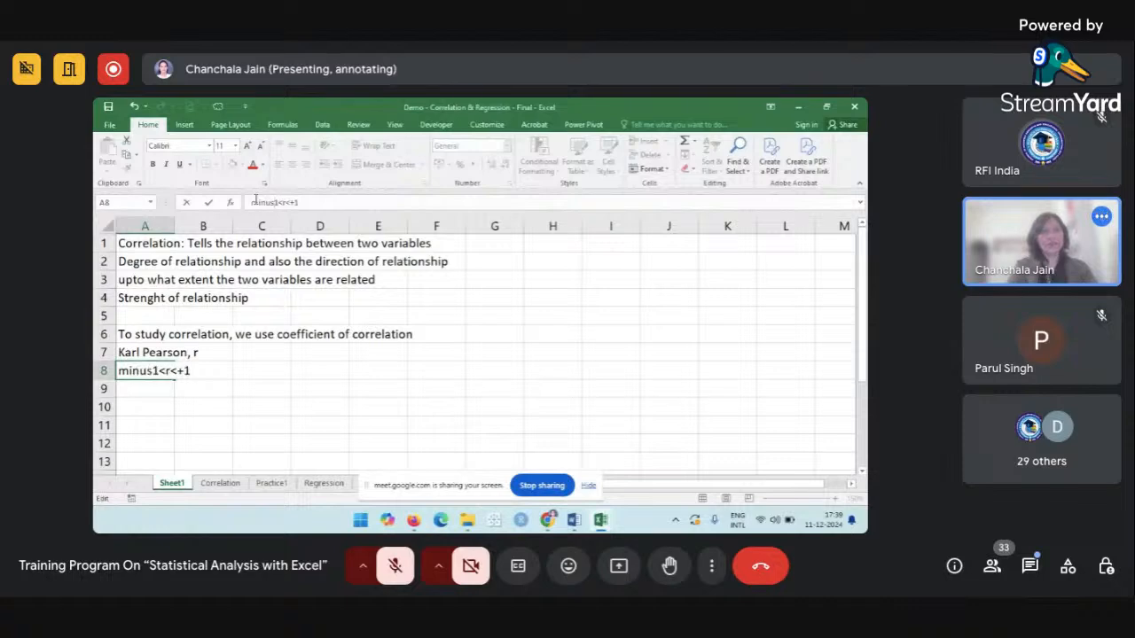
{"action": "key", "text": "Tab"}
{"action": "left_click", "coordinate": [179, 424]}
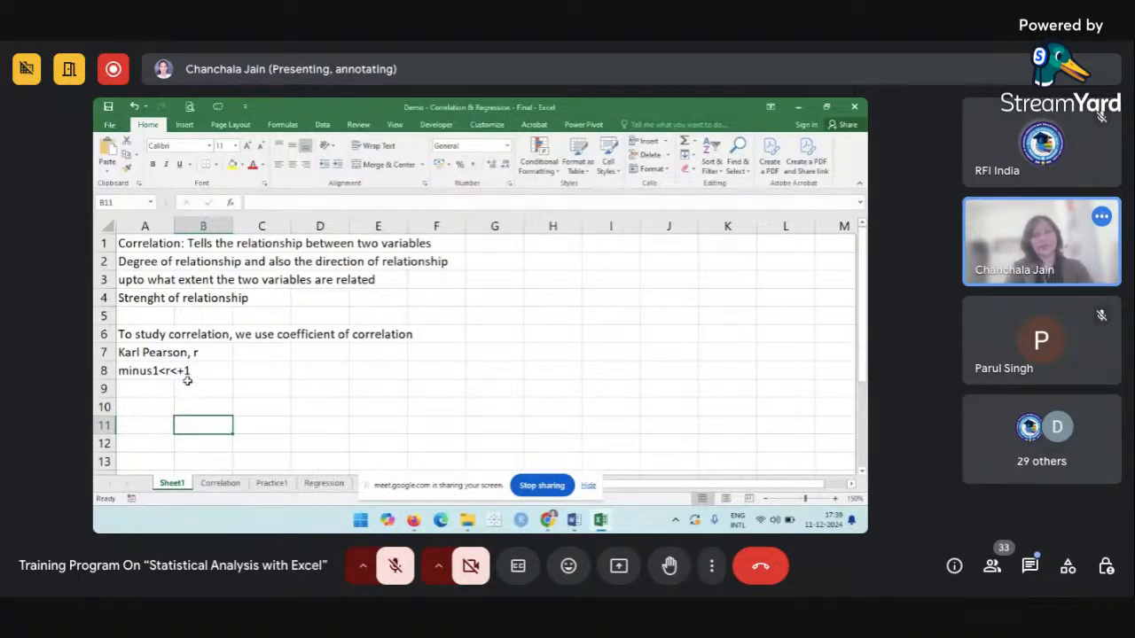
Enter "r = 0" in cell A9 with its meaning "No corrrelation" in cell B9.
{"action": "left_click", "coordinate": [165, 389]}
{"action": "scroll", "coordinate": [166, 391], "scroll_direction": "down", "scroll_amount": 1}
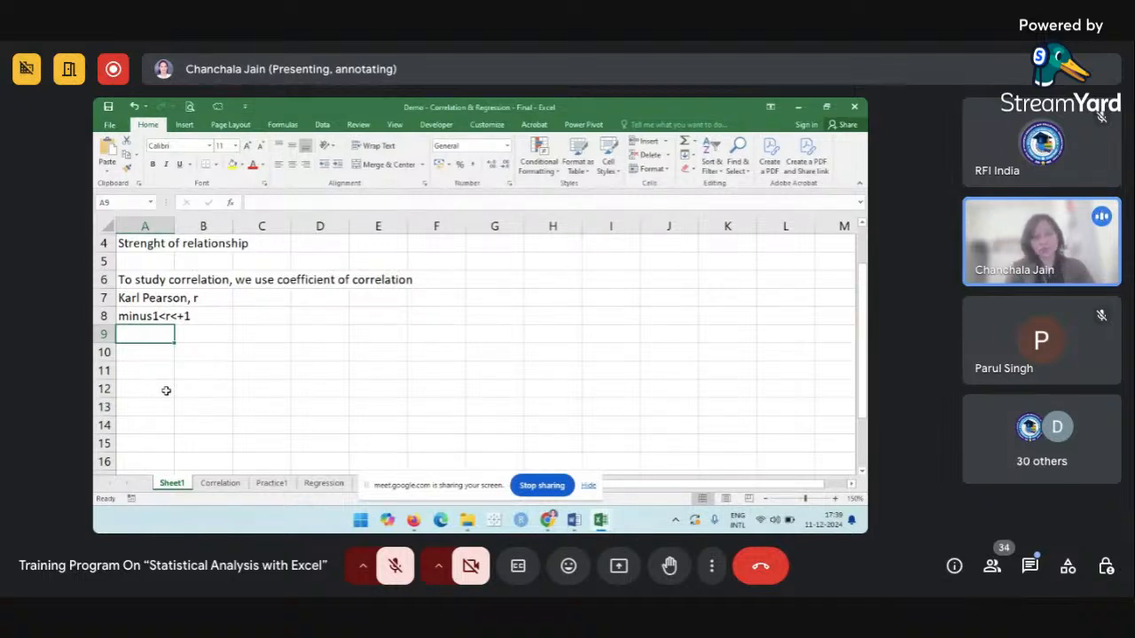
{"action": "type", "text": "r"}
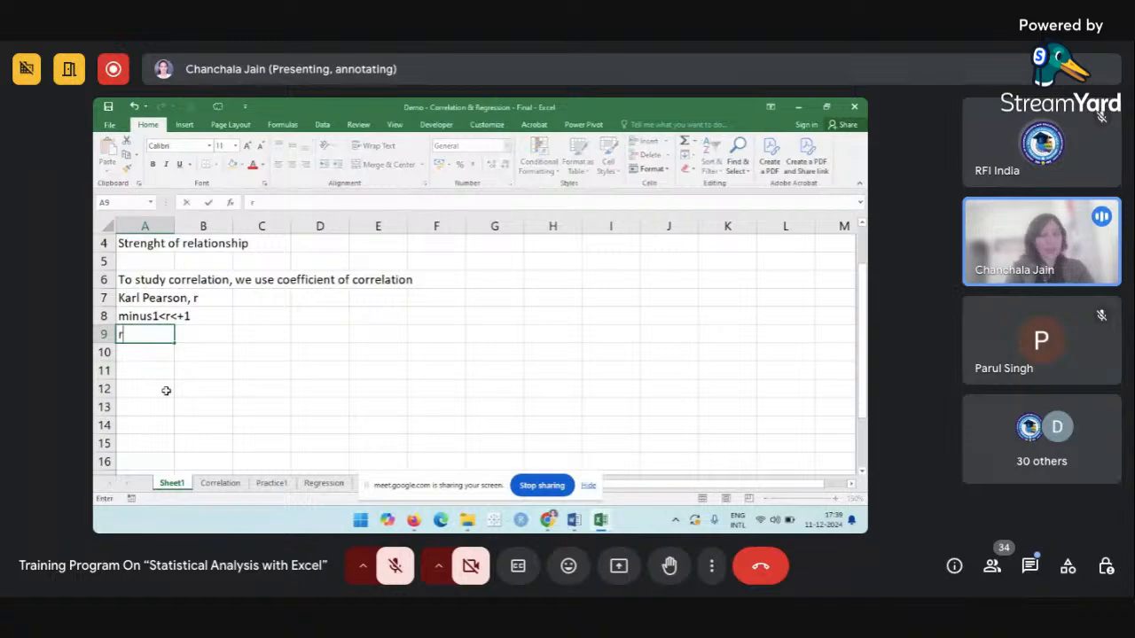
{"action": "type", "text": " = 0"}
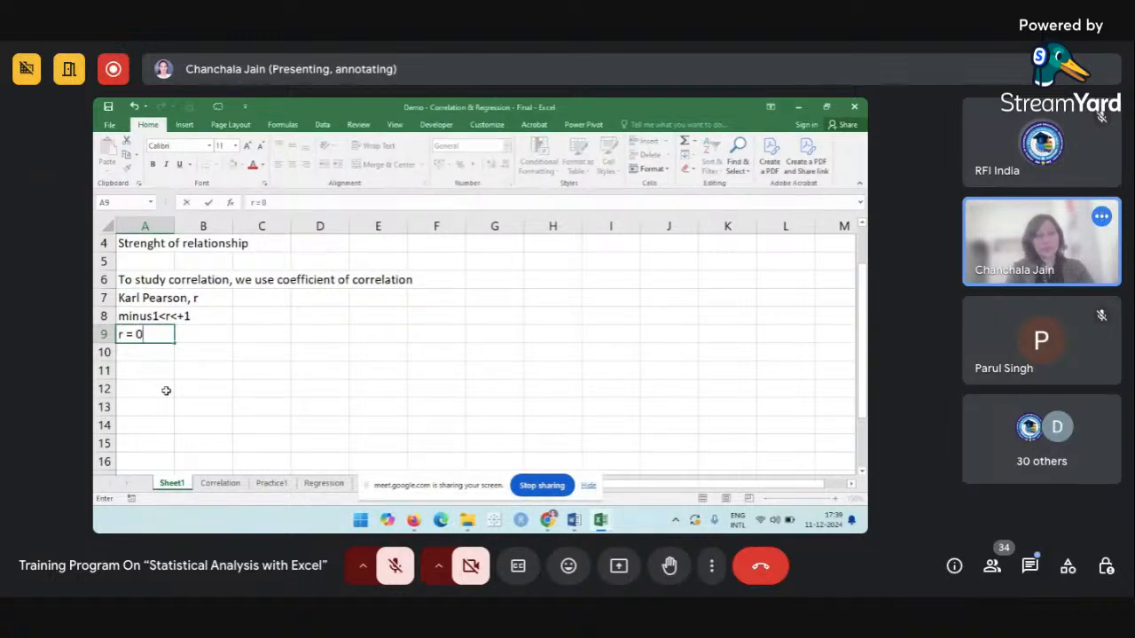
{"action": "key", "text": "Tab"}
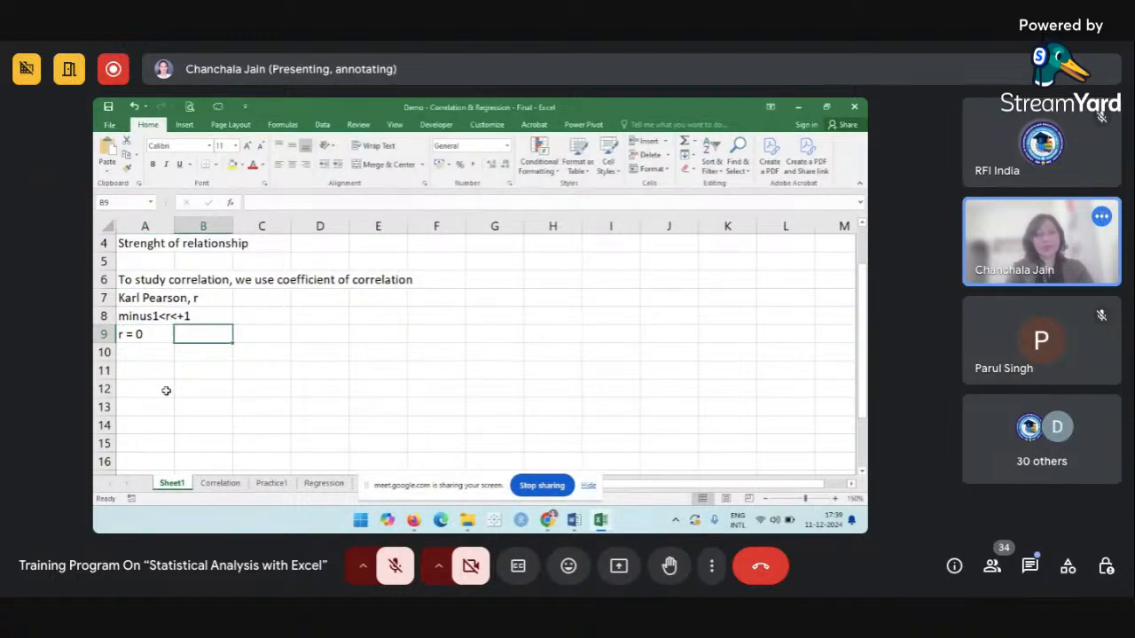
{"action": "type", "text": "No correl"}
{"action": "key", "text": "BackSpace"}
{"action": "key", "text": "BackSpace"}
{"action": "type", "text": "relation"}
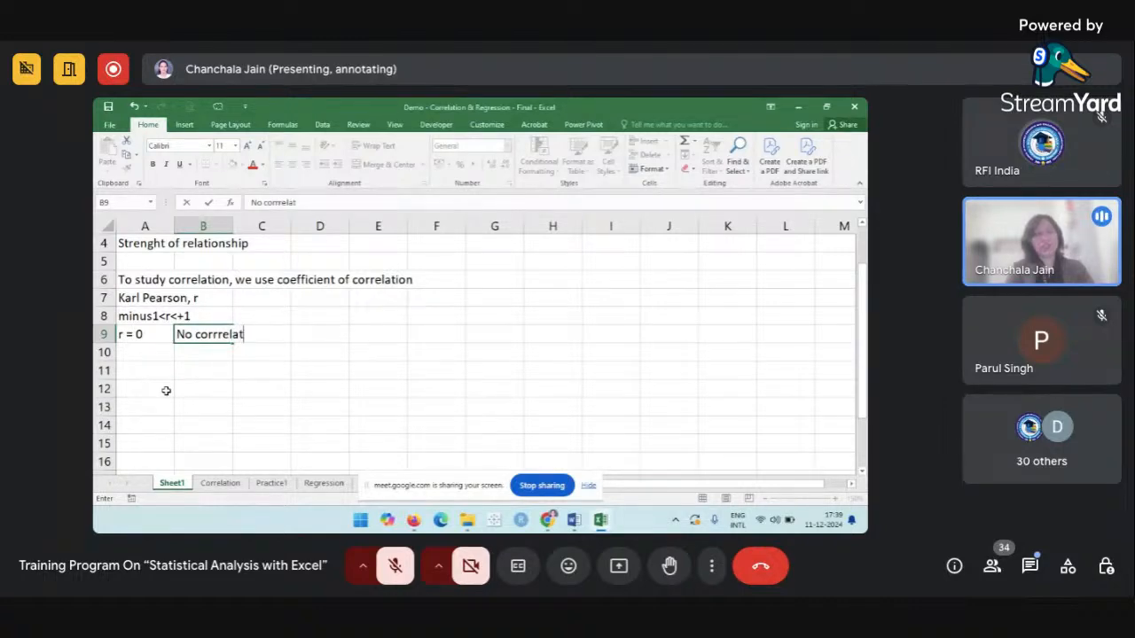
{"action": "key", "text": "Return"}
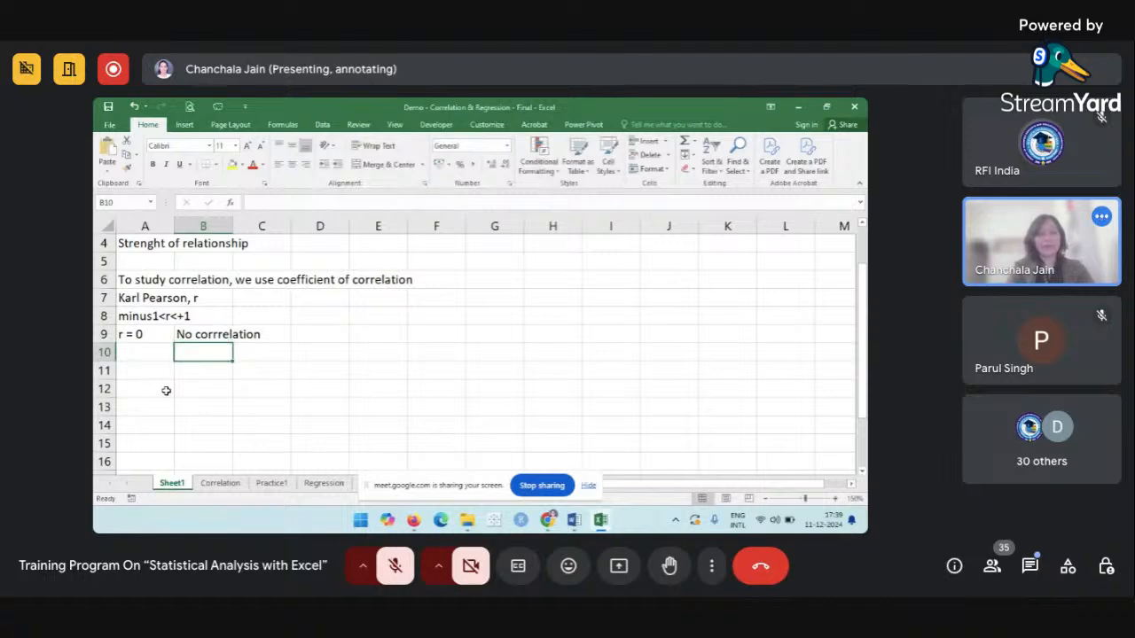
Enter the range "0<r0.5" in cell A10.
{"action": "key", "text": "Left"}
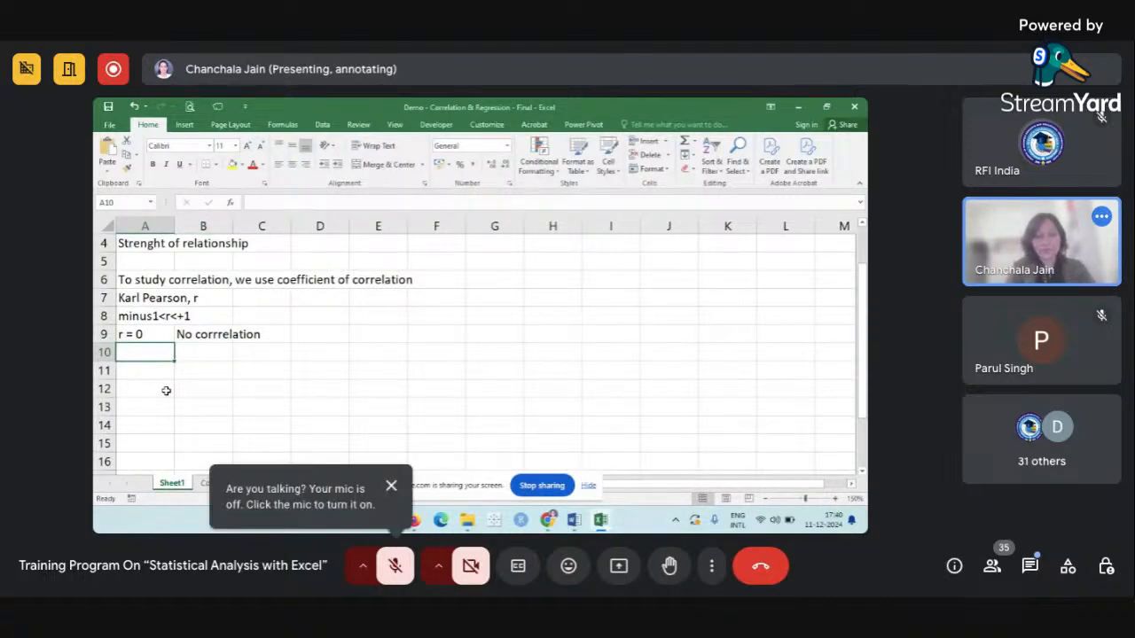
{"action": "type", "text": "r"}
{"action": "key", "text": "BackSpace"}
{"action": "type", "text": "0"}
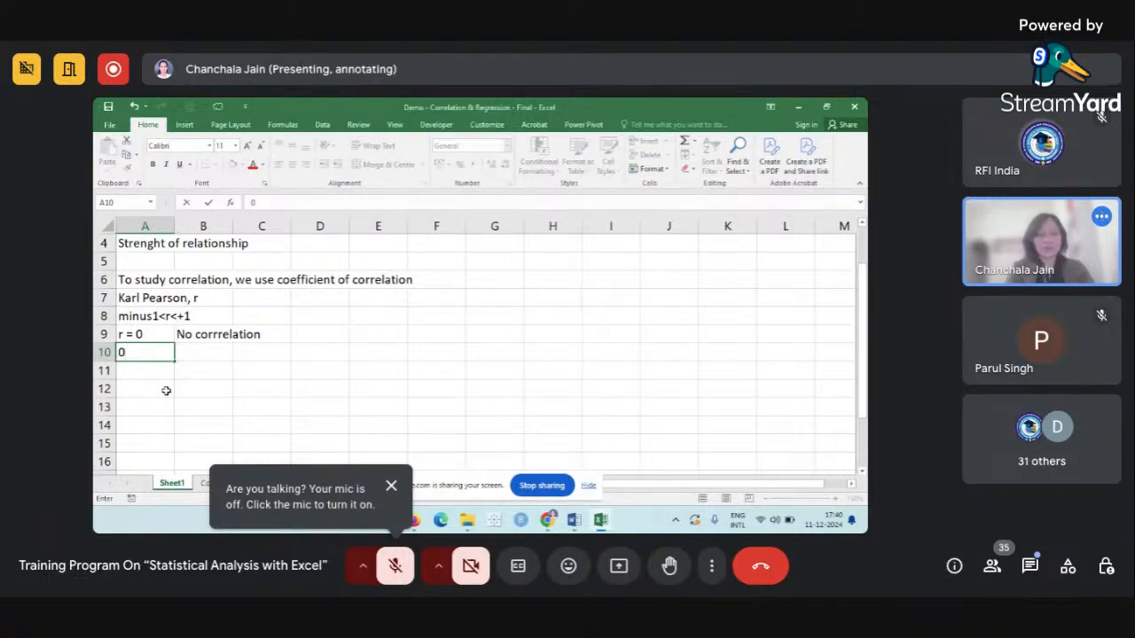
{"action": "type", "text": "<r"}
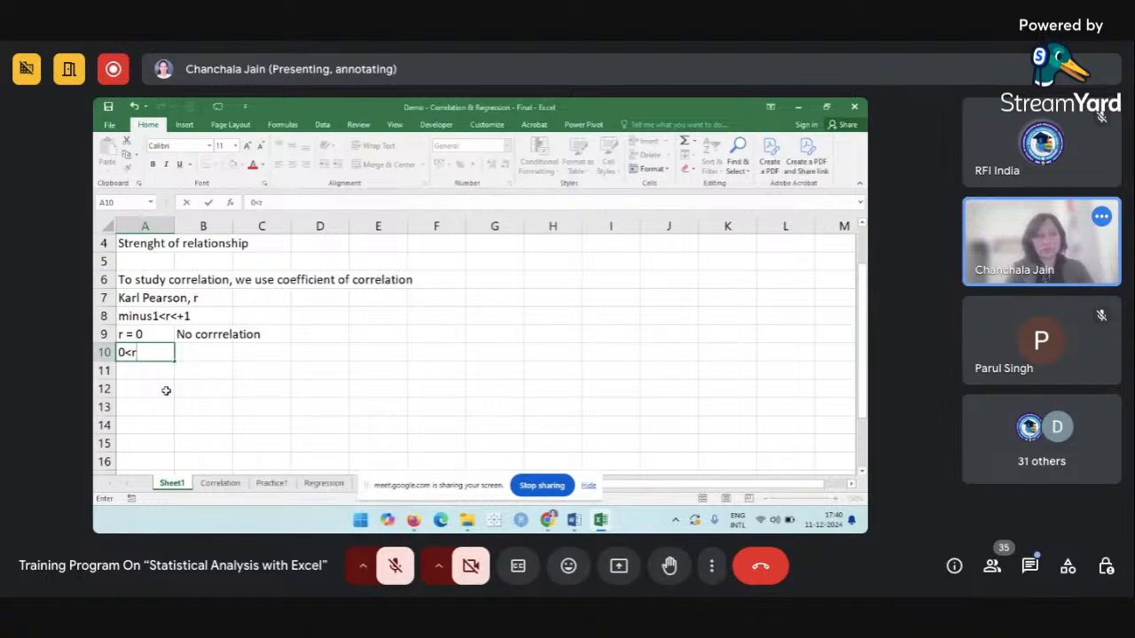
{"action": "type", "text": "("}
{"action": "type", "text": "0.5"}
{"action": "key", "text": "BackSpace"}
{"action": "key", "text": "BackSpace"}
{"action": "key", "text": "BackSpace"}
{"action": "key", "text": "BackSpace"}
{"action": "type", "text": "0.5"}
{"action": "key", "text": "Tab"}
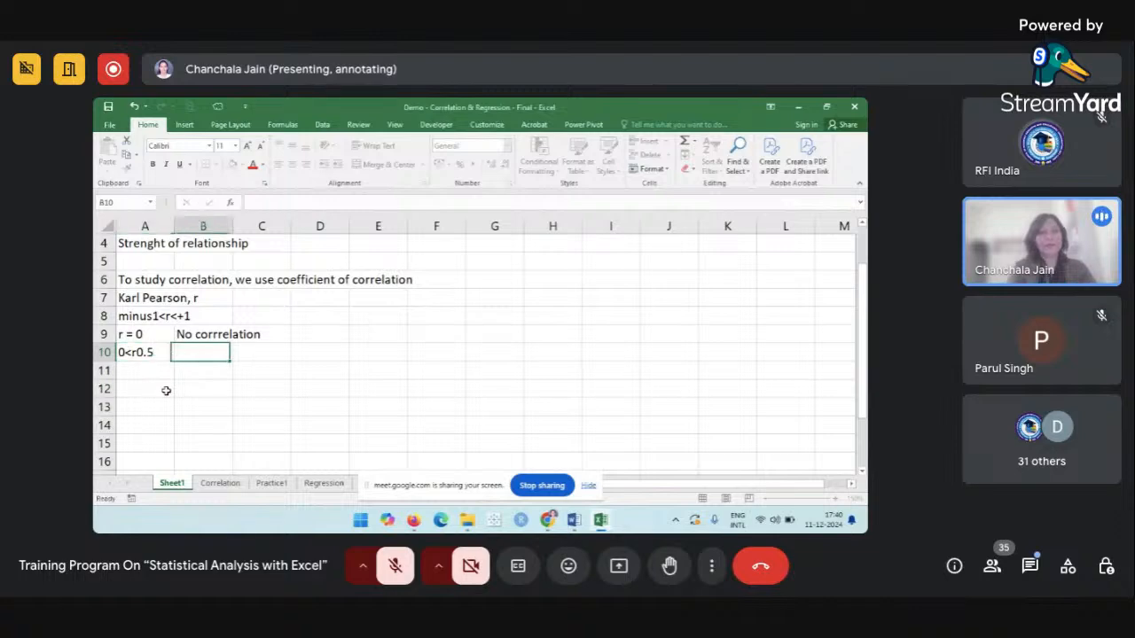
Label the range in row 10 as "Low Correlation" in cell B10.
{"action": "type", "text": "Mod"}
{"action": "key", "text": "BackSpace"}
{"action": "key", "text": "BackSpace"}
{"action": "key", "text": "BackSpace"}
{"action": "type", "text": "Low "}
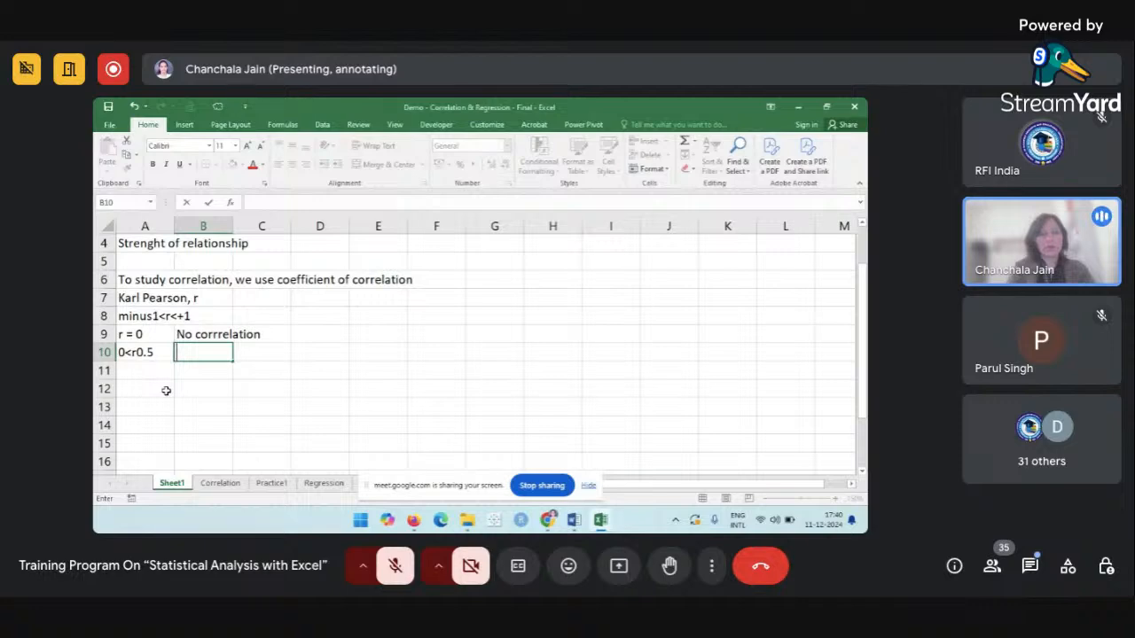
{"action": "type", "text": "Co"}
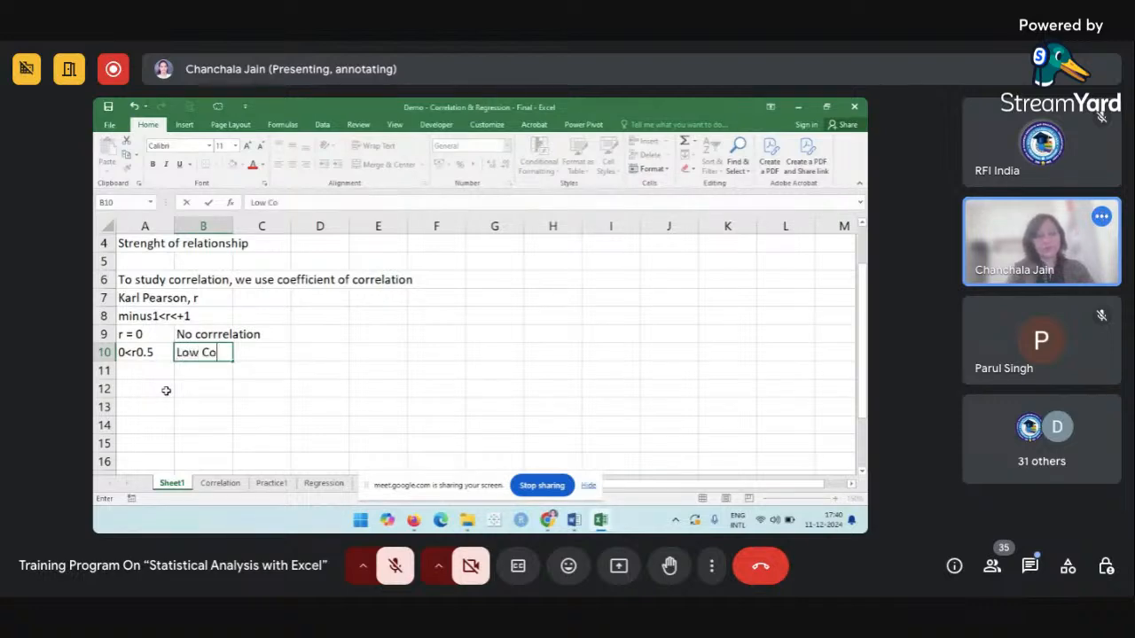
{"action": "type", "text": "rrelation"}
{"action": "key", "text": "Return"}
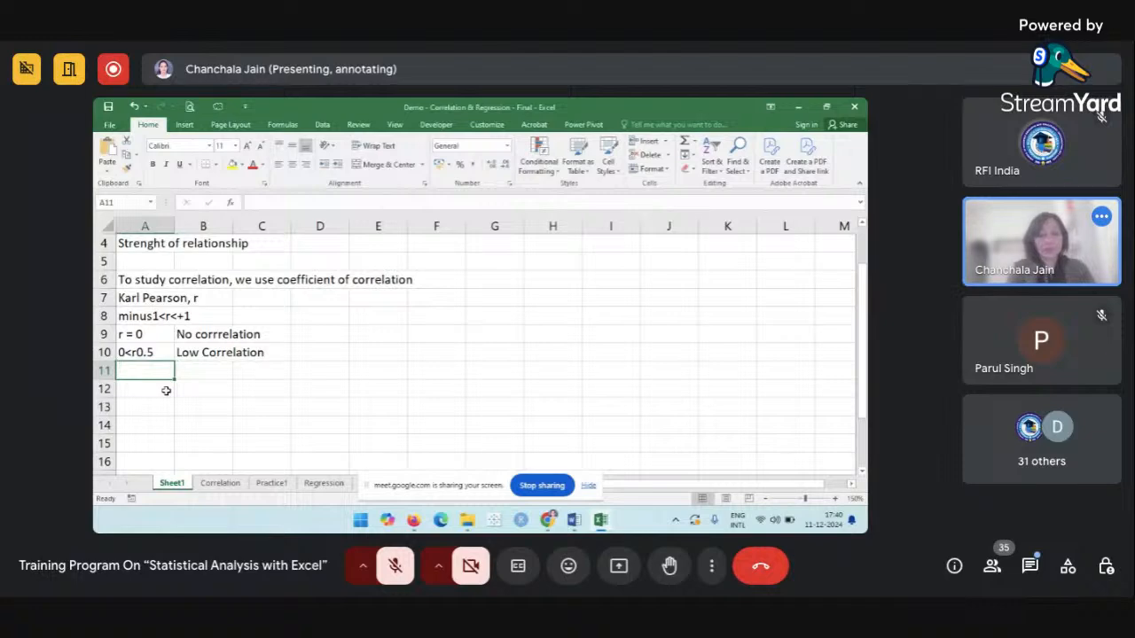
Enter the range "0.5<r<.75" in cell A11 and its label "Moderate" in cell B11.
{"action": "type", "text": "0.5<r<"}
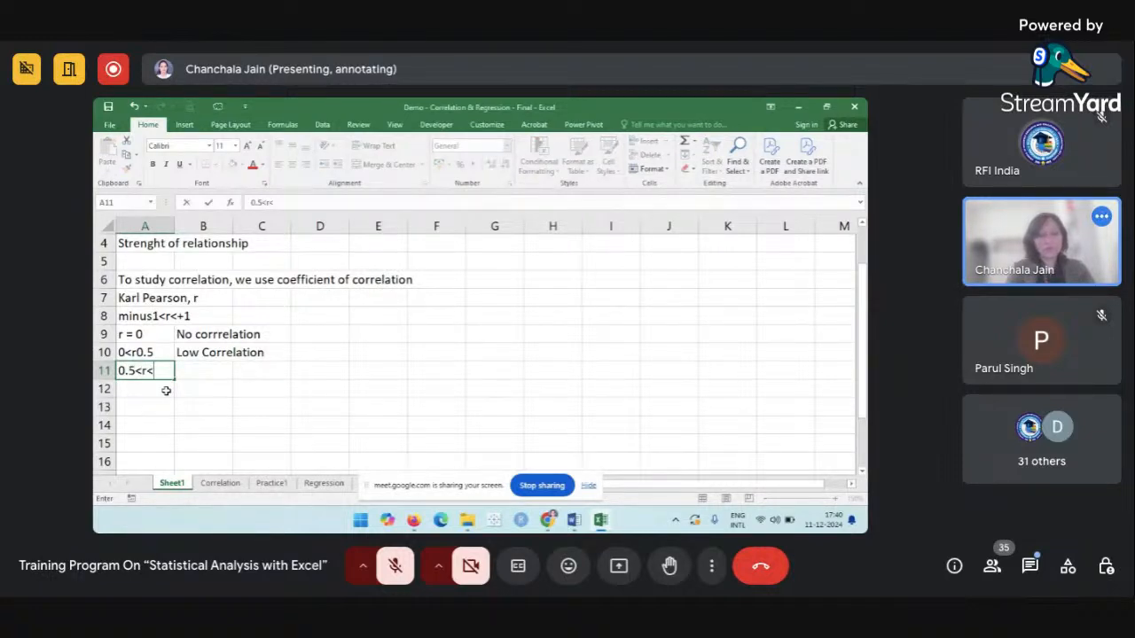
{"action": "type", "text": ".75"}
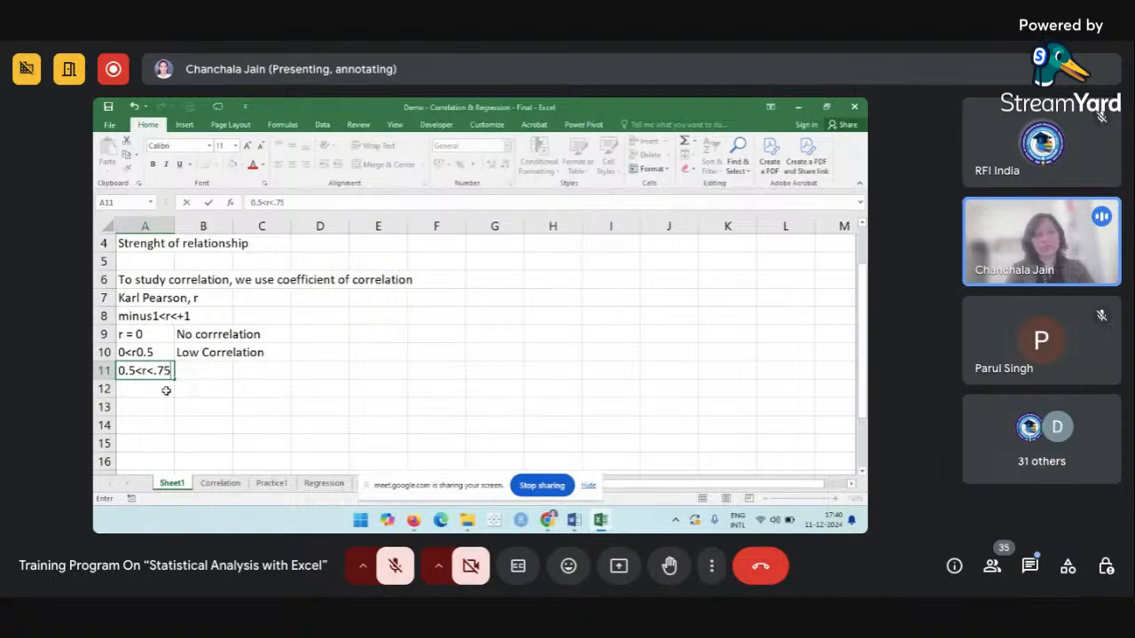
{"action": "key", "text": "Tab"}
{"action": "type", "text": "Mode"}
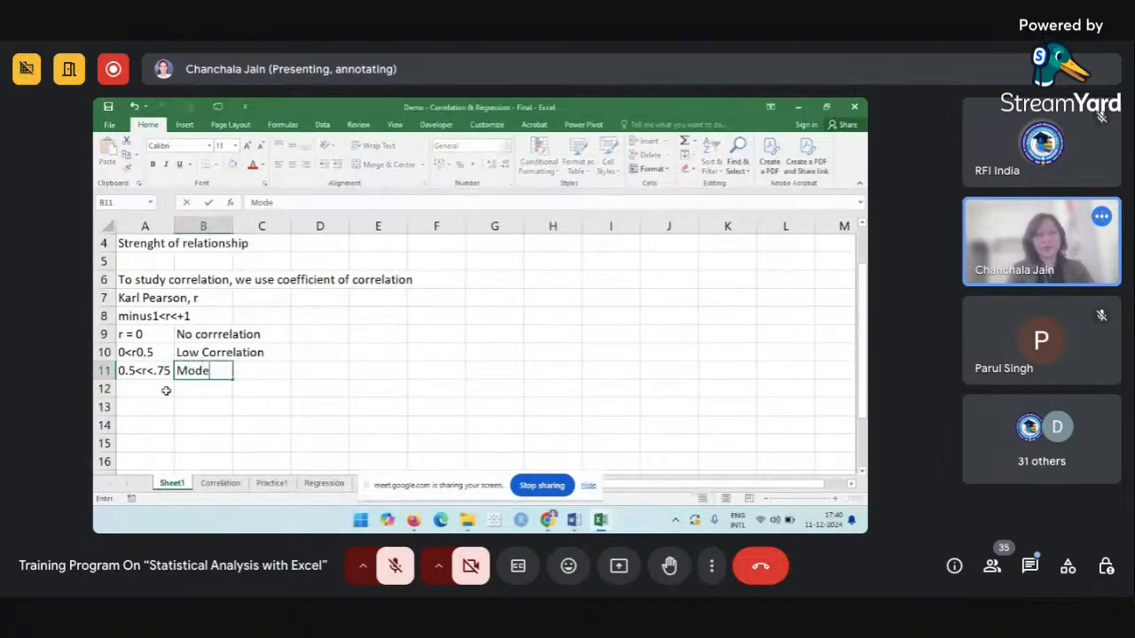
{"action": "type", "text": "rate"}
{"action": "key", "text": "Return"}
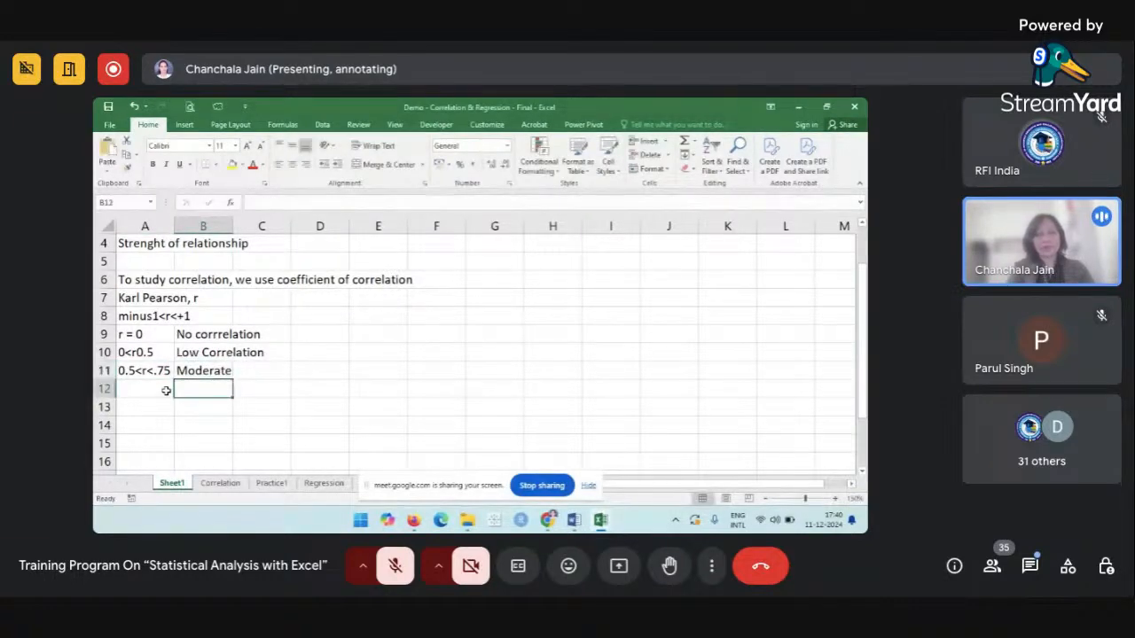
Enter "r>.75" in cell A12 and its label "Strong/high" in cell B12.
{"action": "left_click", "coordinate": [166, 390]}
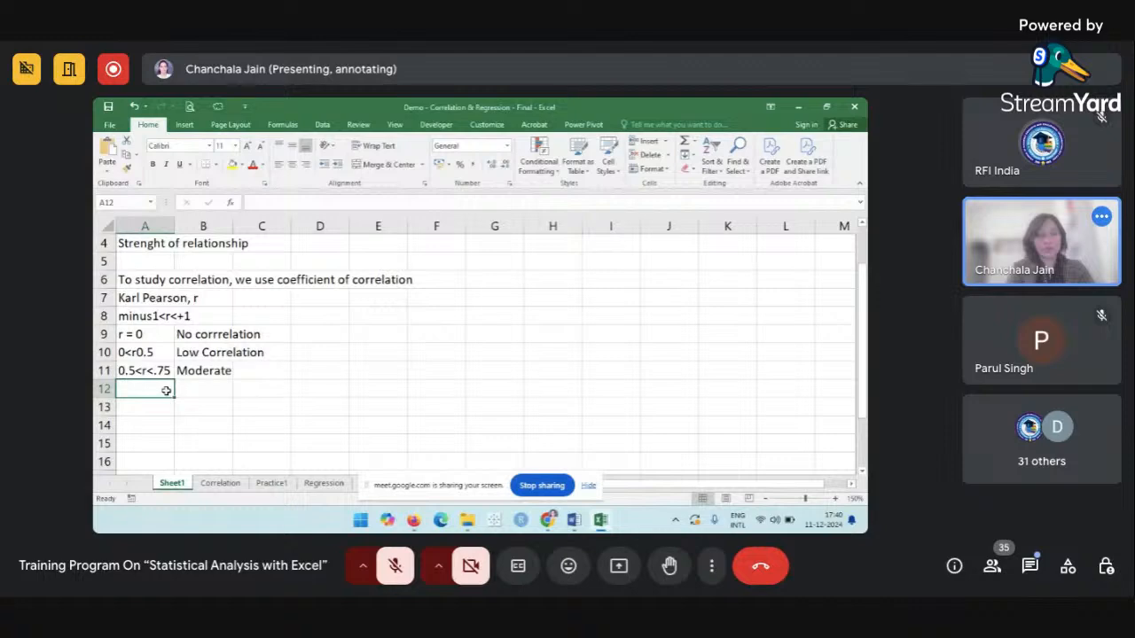
{"action": "type", "text": "r"}
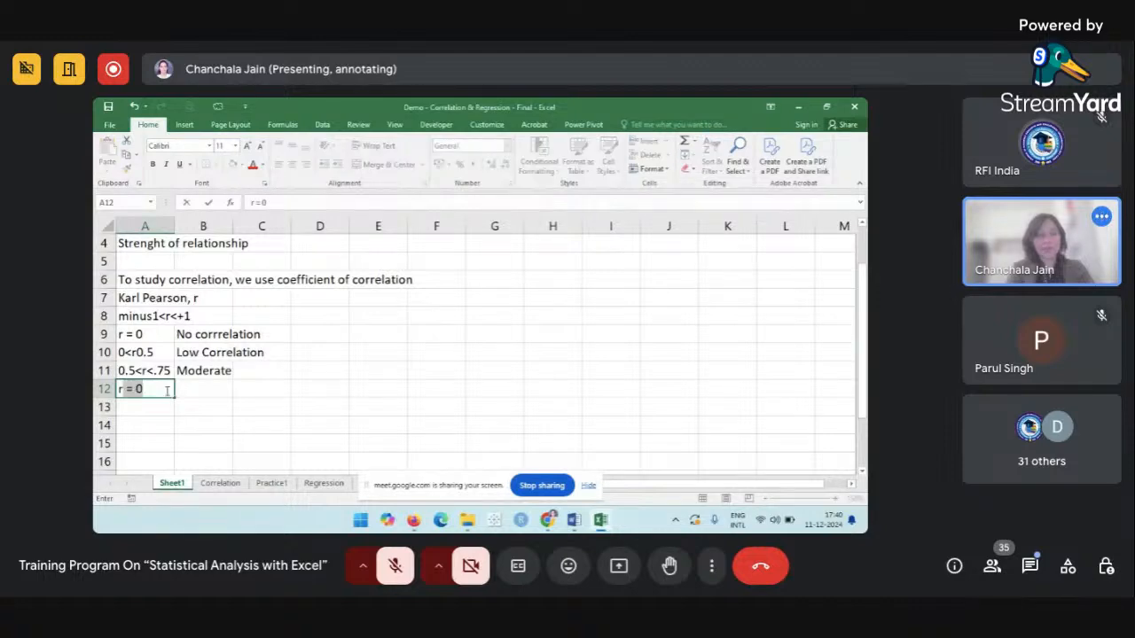
{"action": "type", "text": ">.75"}
{"action": "key", "text": "Tab"}
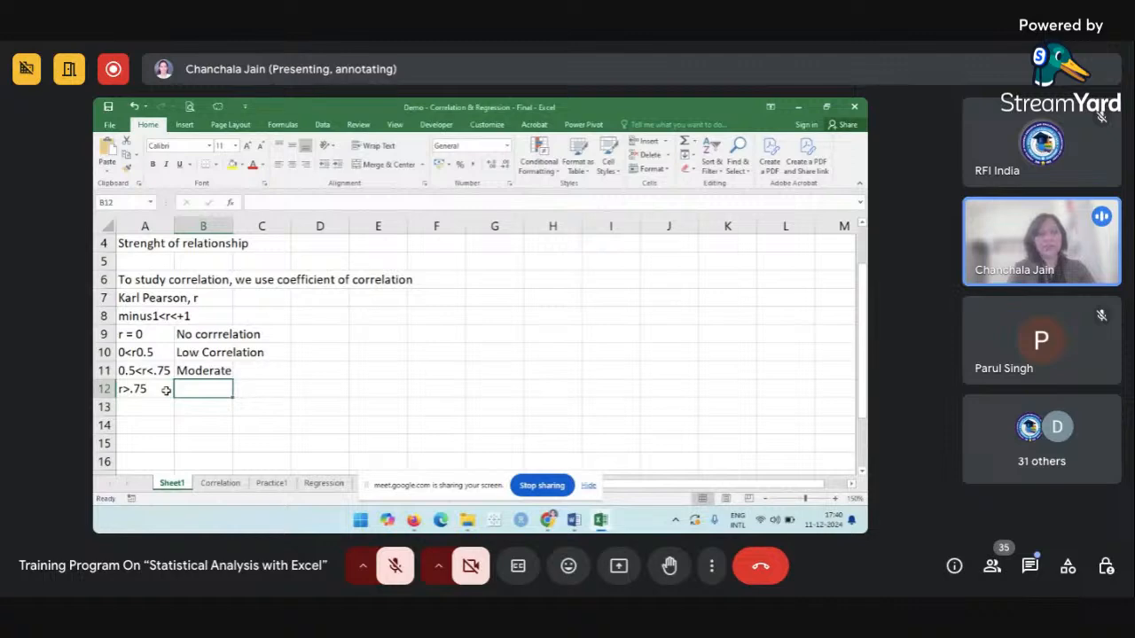
{"action": "type", "text": "St"}
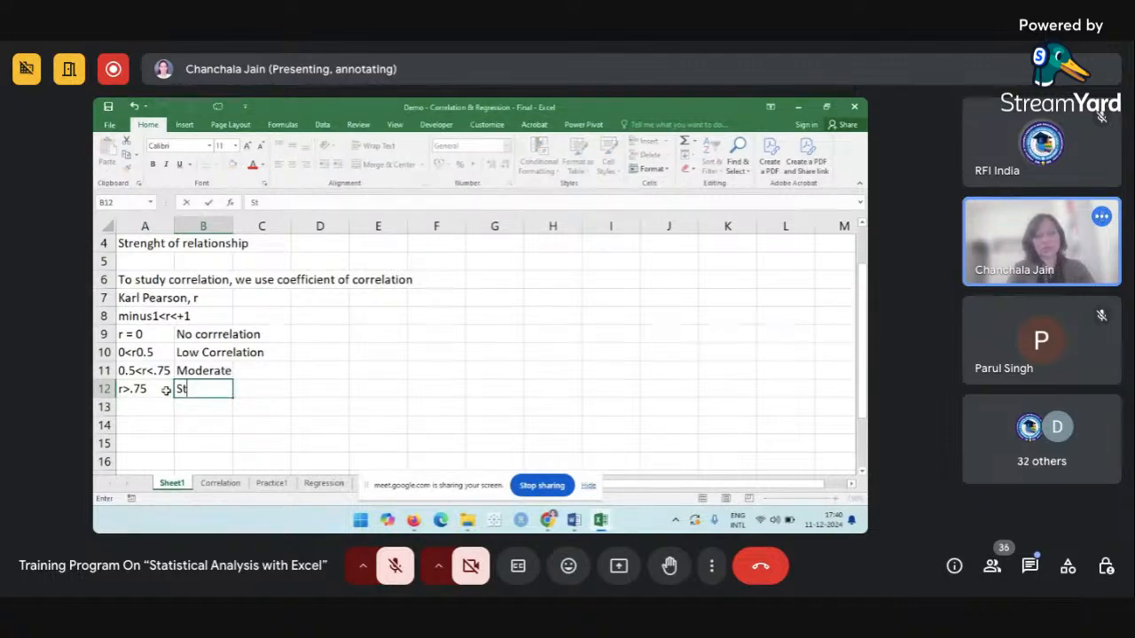
{"action": "type", "text": "rong/high"}
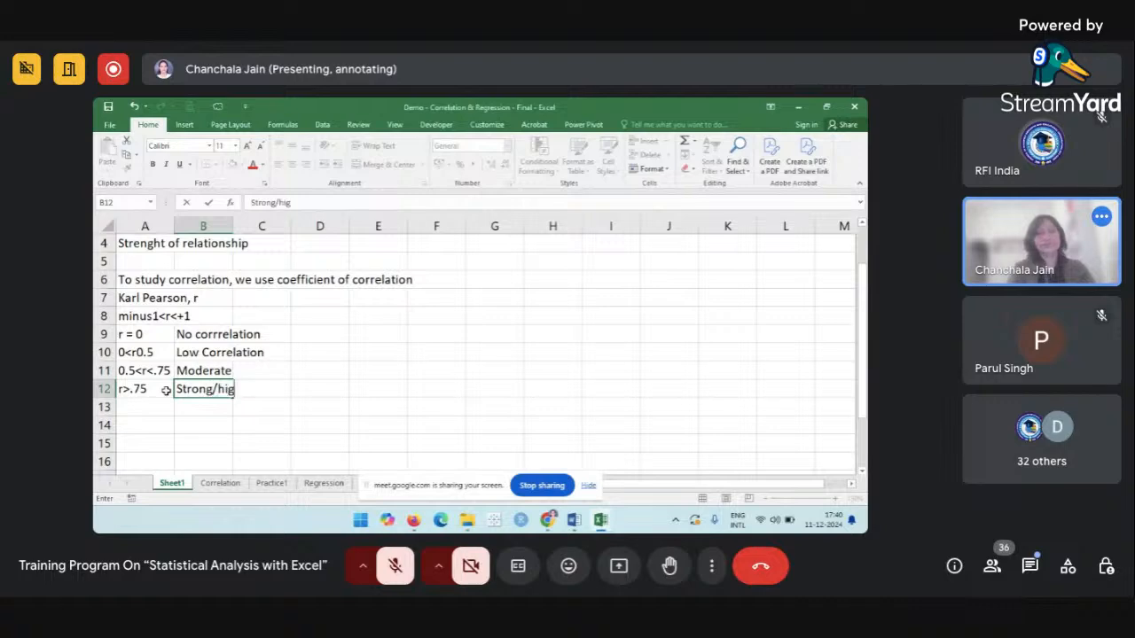
Enter the example value "r = 0.76" in cell A14, leaving row 13 blank.
{"action": "left_click", "coordinate": [162, 429]}
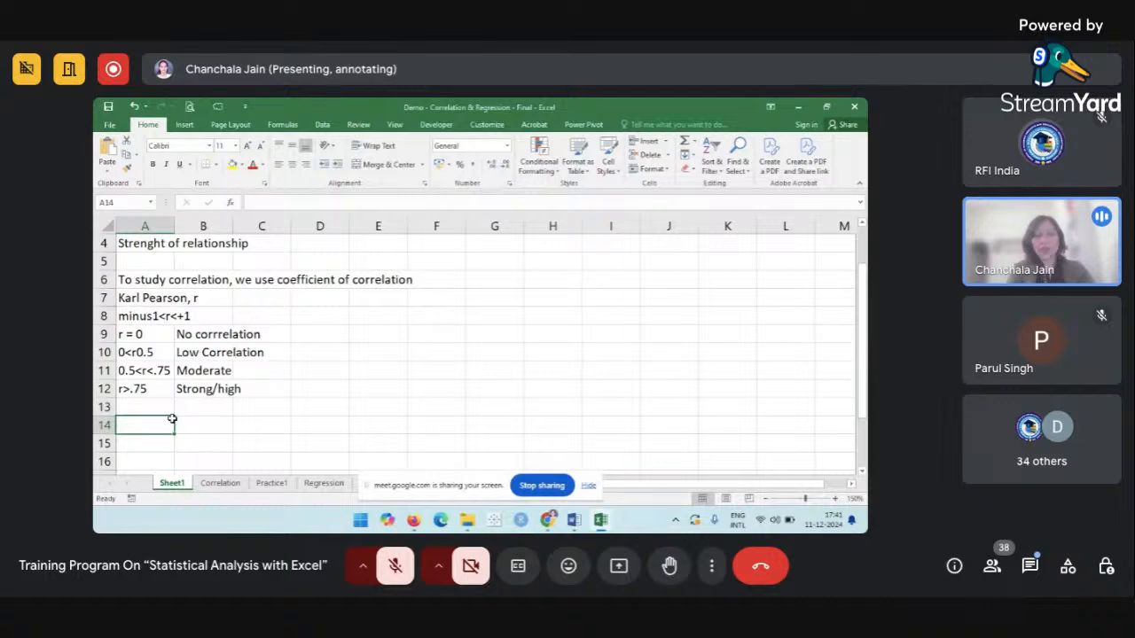
{"action": "type", "text": "r = 0.76"}
{"action": "left_click", "coordinate": [221, 441]}
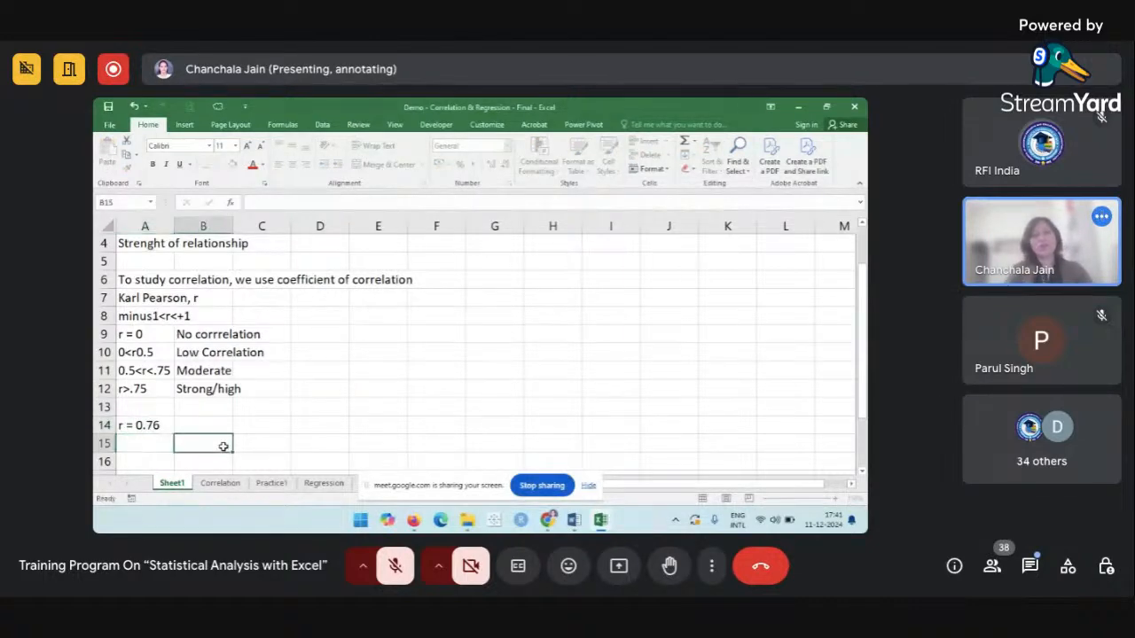
{"action": "left_click", "coordinate": [165, 429]}
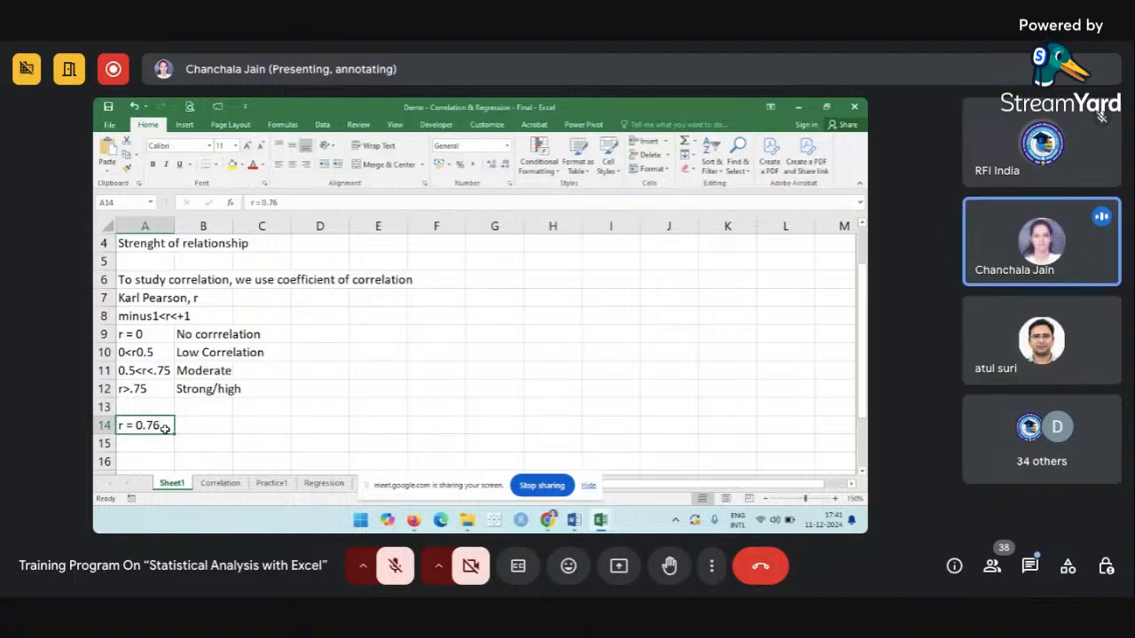
{"action": "left_click", "coordinate": [211, 418]}
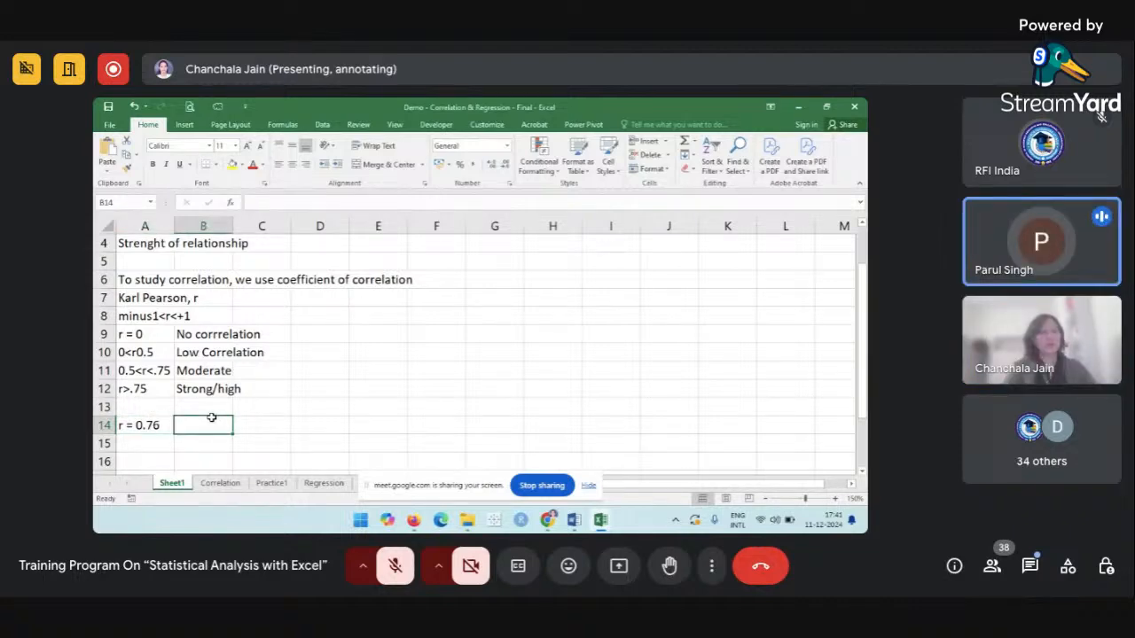
Enter "r = 1" in cell A15 and its label "Perfect" in cell B15.
{"action": "left_click", "coordinate": [162, 447]}
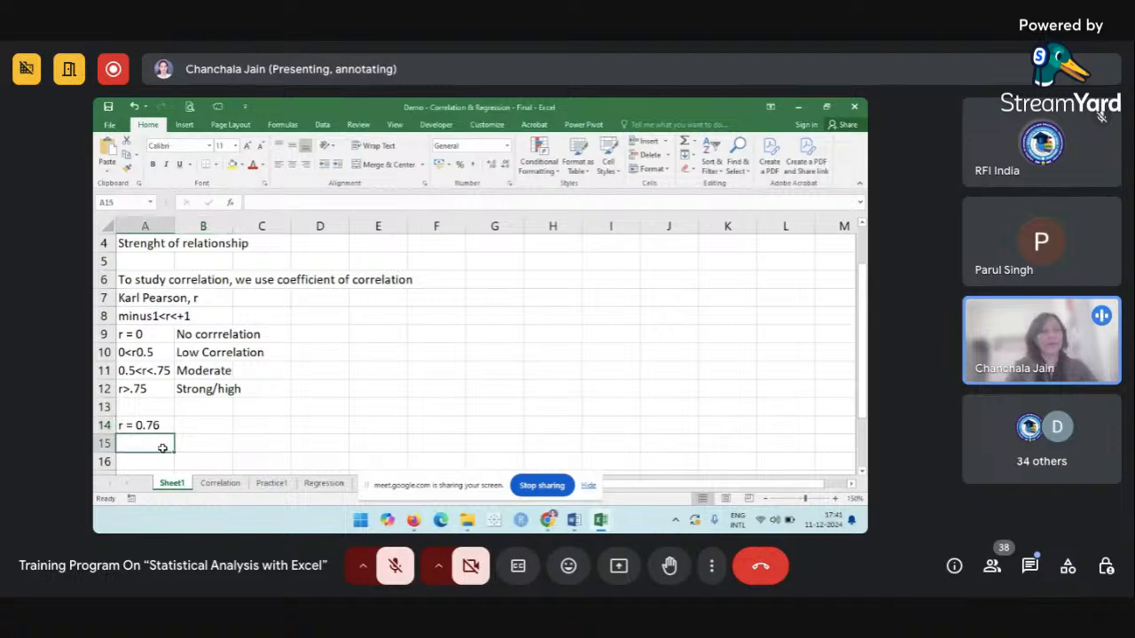
{"action": "type", "text": "r = 0.76"}
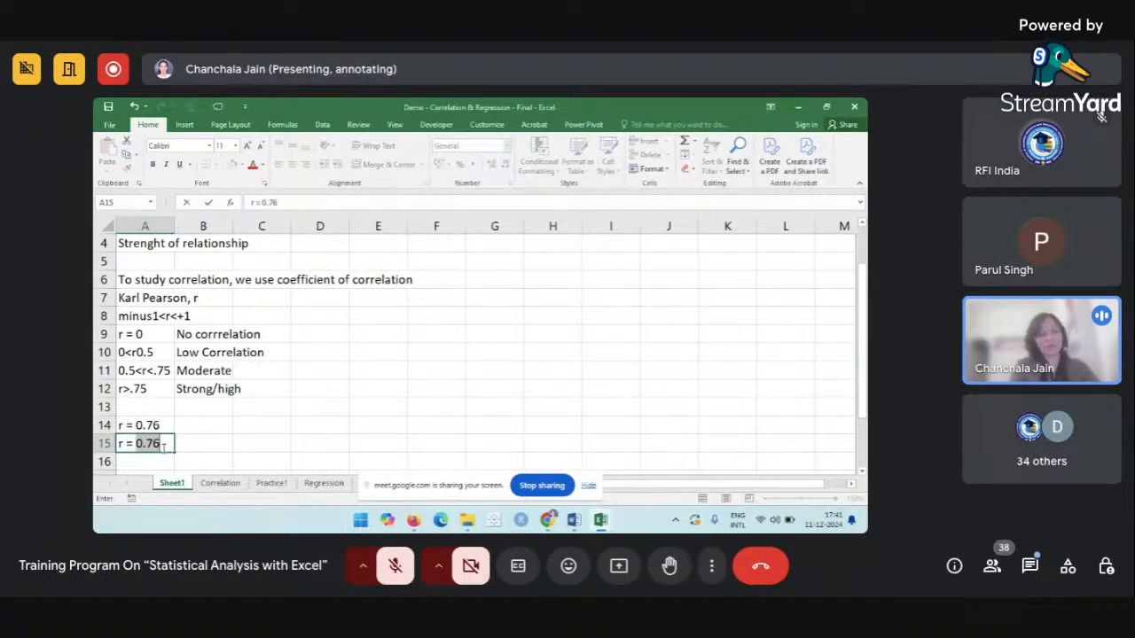
{"action": "key", "text": "BackSpace"}
{"action": "key", "text": "BackSpace"}
{"action": "key", "text": "BackSpace"}
{"action": "key", "text": "BackSpace"}
{"action": "type", "text": "1"}
{"action": "key", "text": "Tab"}
{"action": "type", "text": "Perfect"}
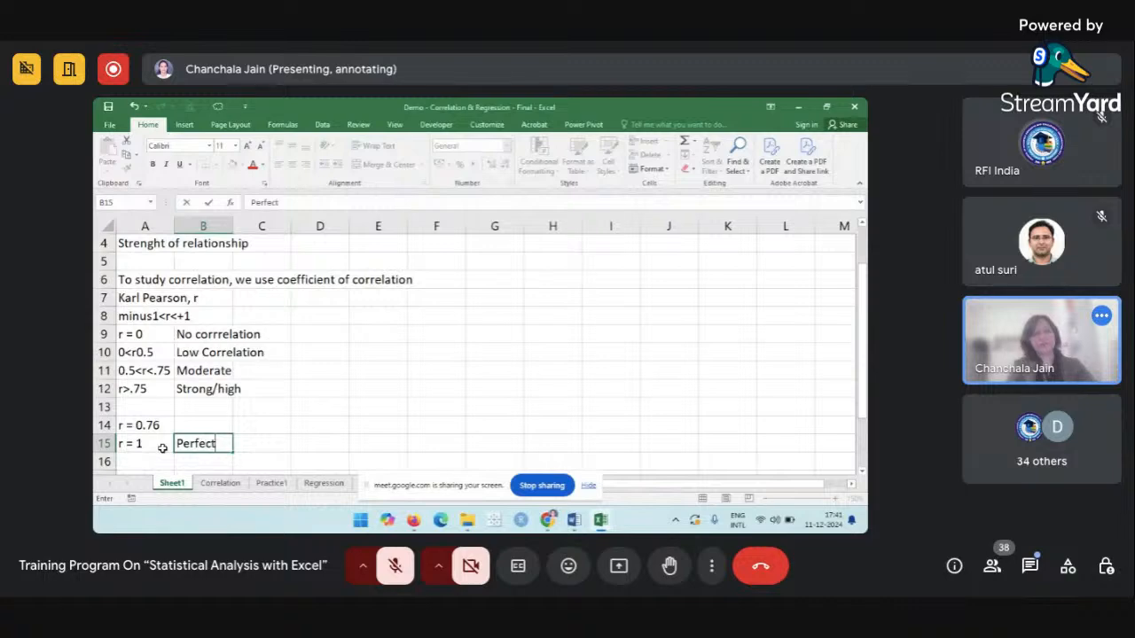
{"action": "left_click", "coordinate": [255, 446]}
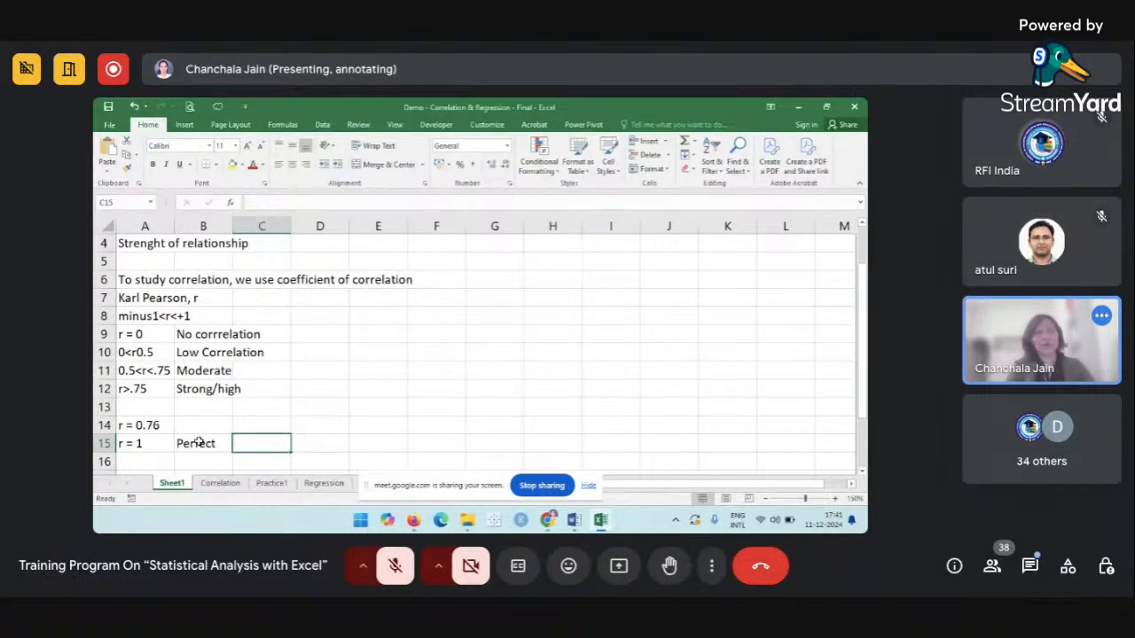
Label the r = 0.76 example in cell B14 as "Strong positive correlation".
{"action": "left_click", "coordinate": [163, 446]}
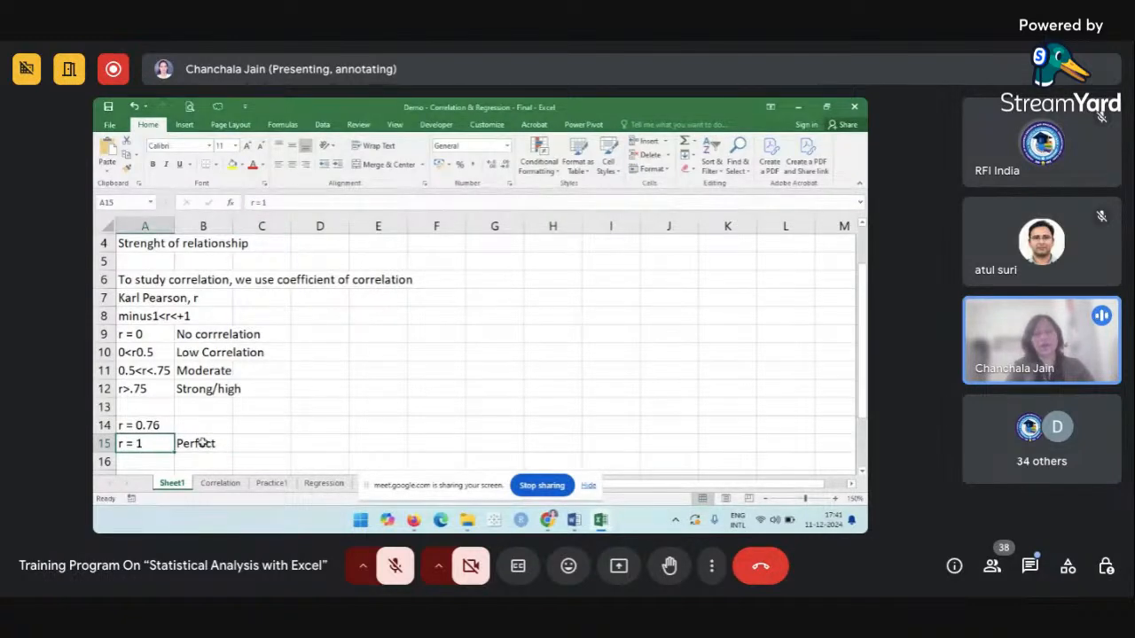
{"action": "left_click", "coordinate": [200, 443]}
{"action": "scroll", "coordinate": [198, 440], "scroll_direction": "down", "scroll_amount": 1}
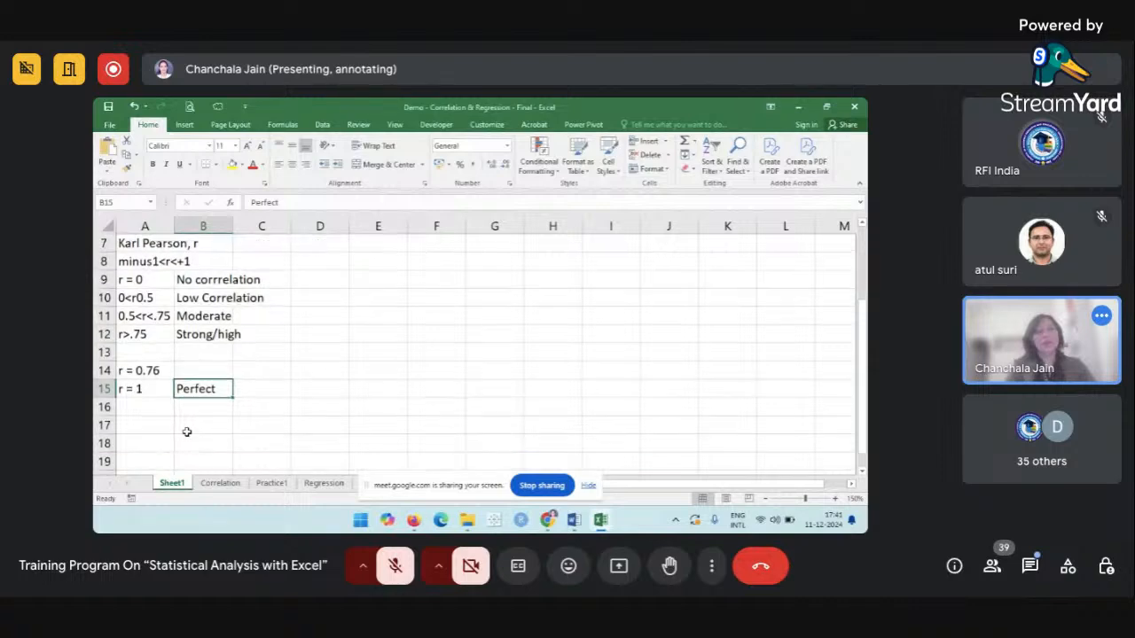
{"action": "left_click", "coordinate": [190, 371]}
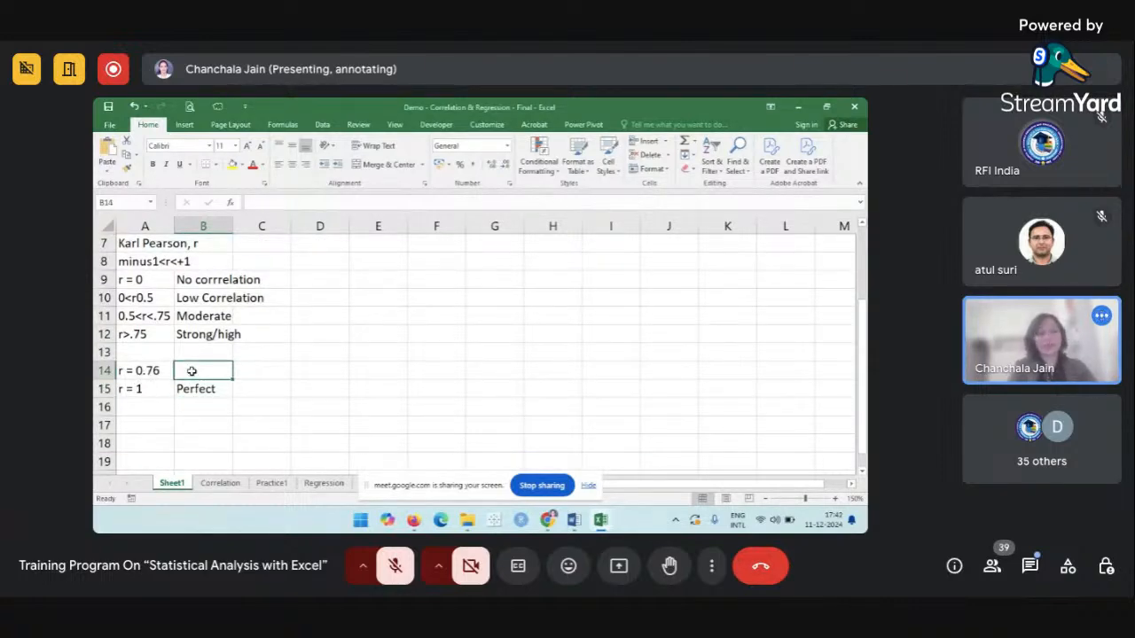
{"action": "type", "text": "Strong"}
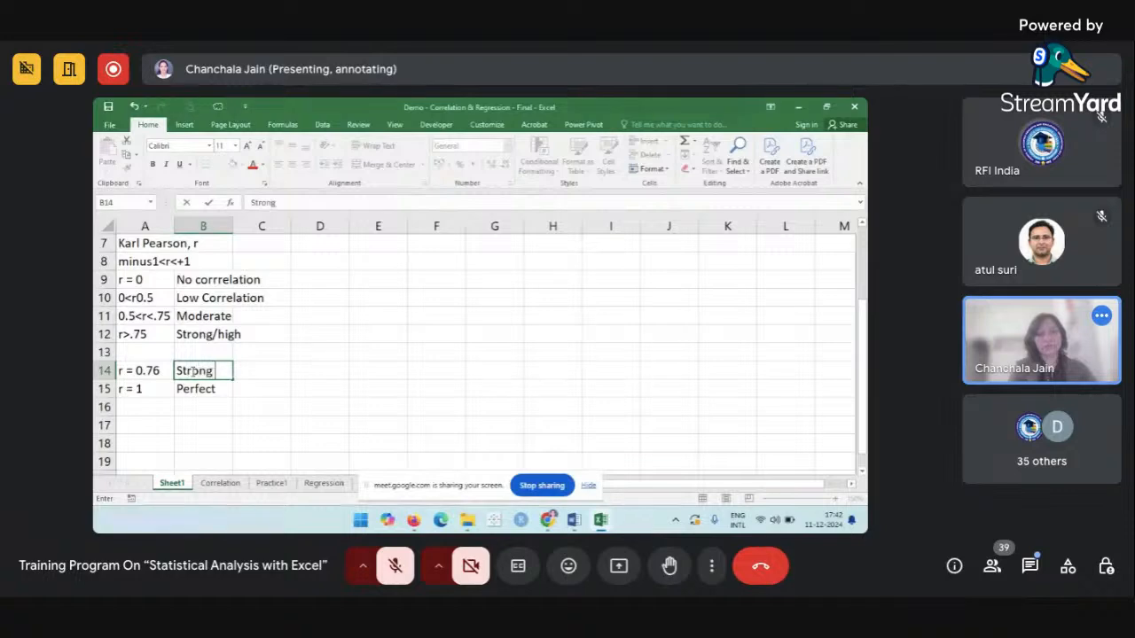
{"action": "type", "text": " positive c"}
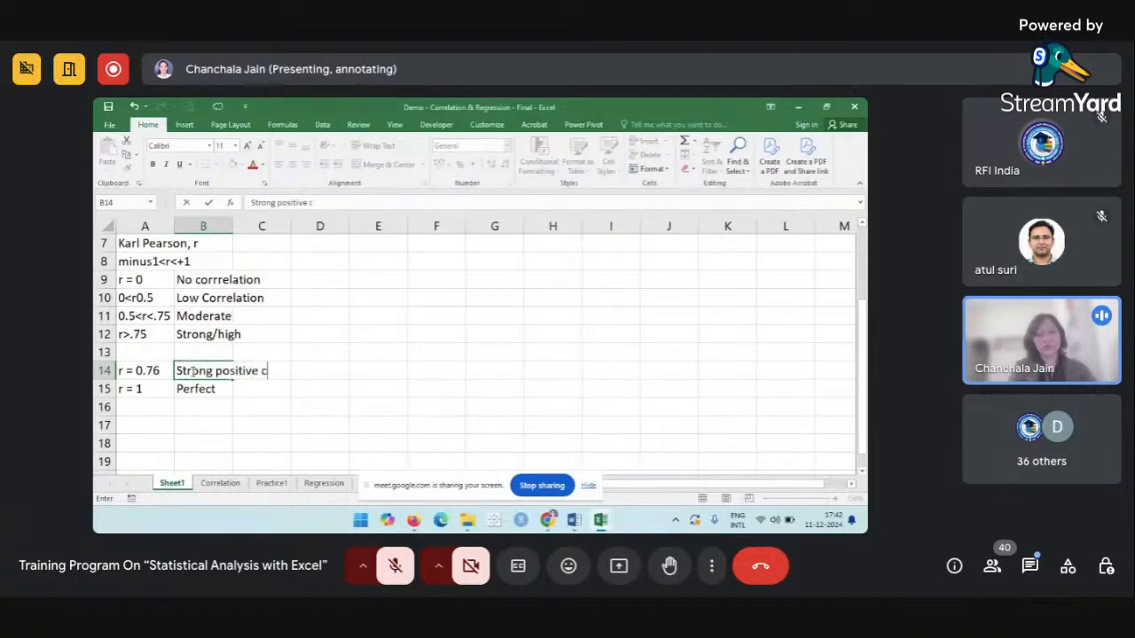
{"action": "type", "text": "orrelation"}
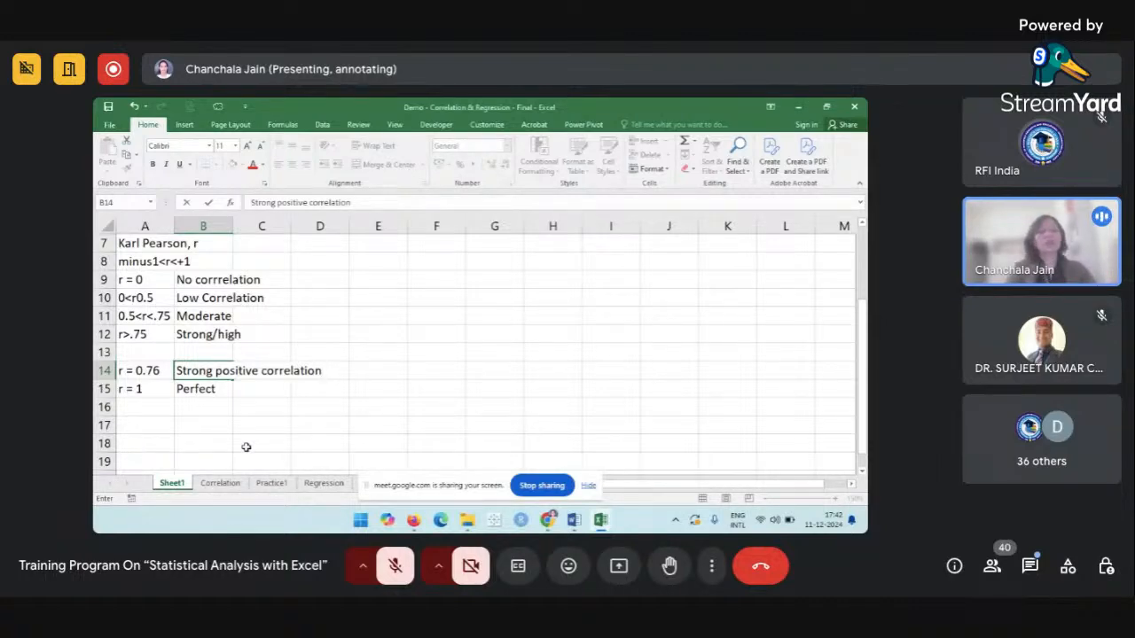
{"action": "left_click", "coordinate": [282, 420]}
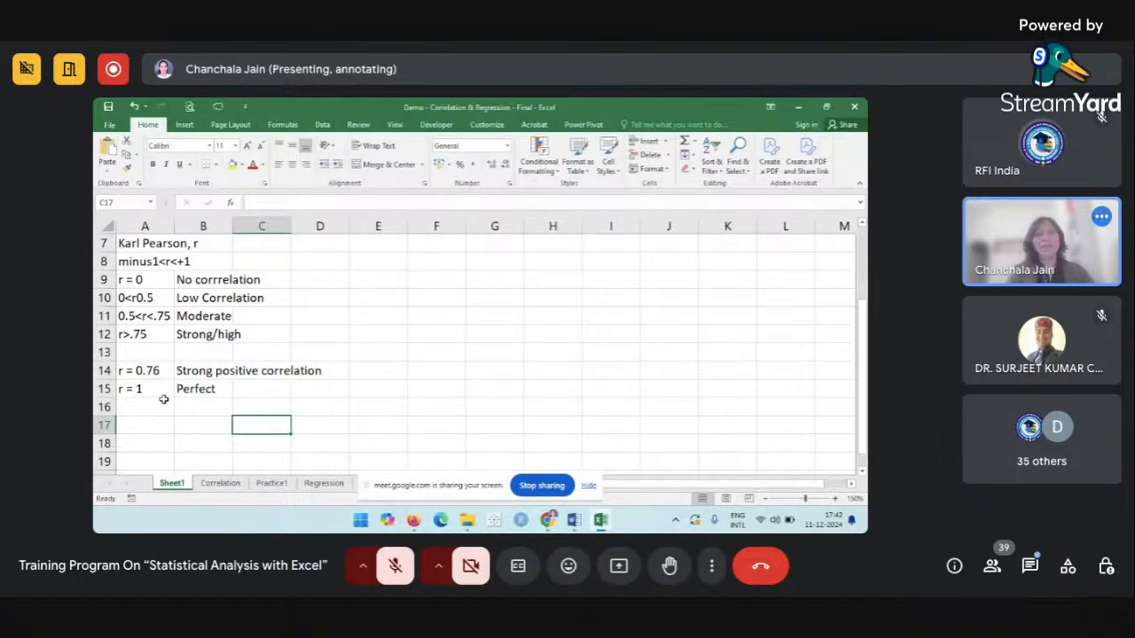
Add the negative example value "r = -0.43" in cell A16.
{"action": "left_click", "coordinate": [162, 406]}
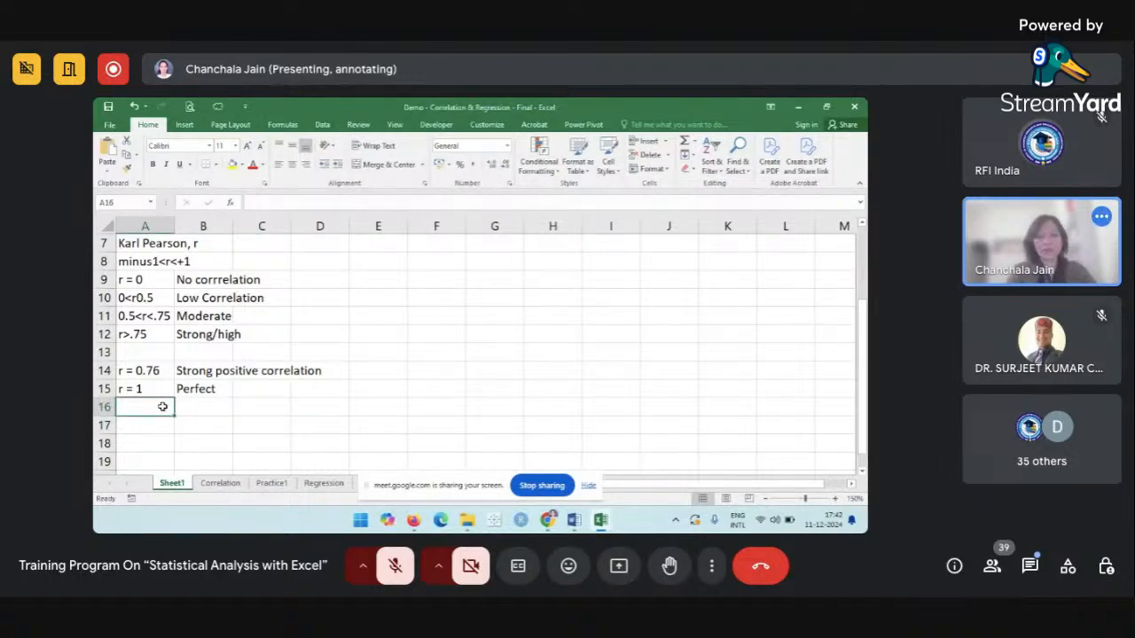
{"action": "type", "text": "r = -"}
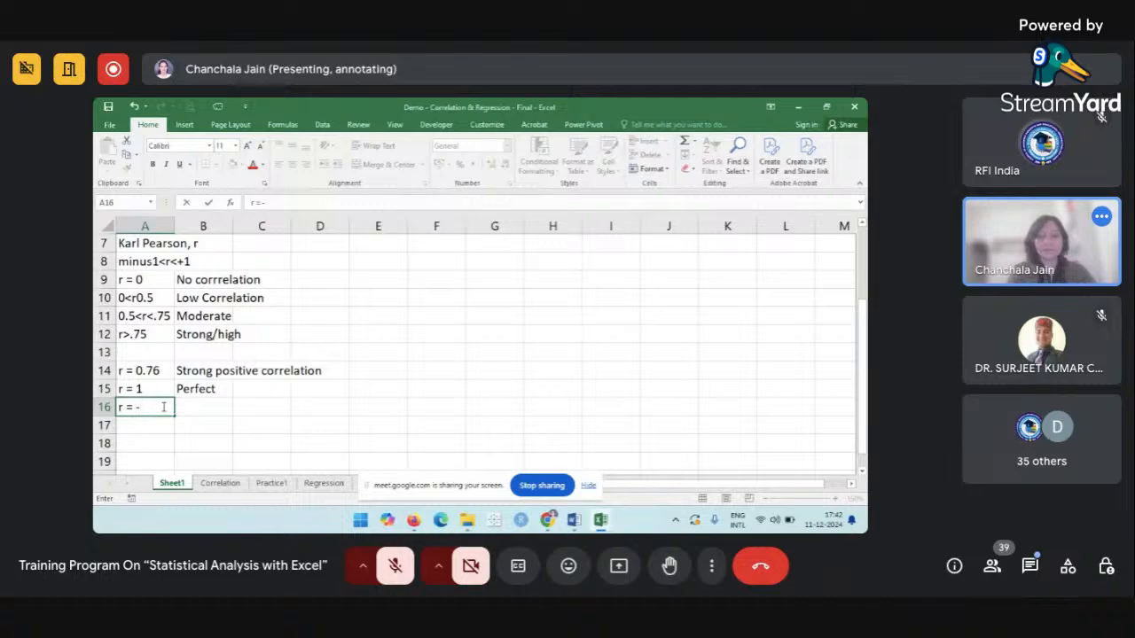
{"action": "type", "text": "0."}
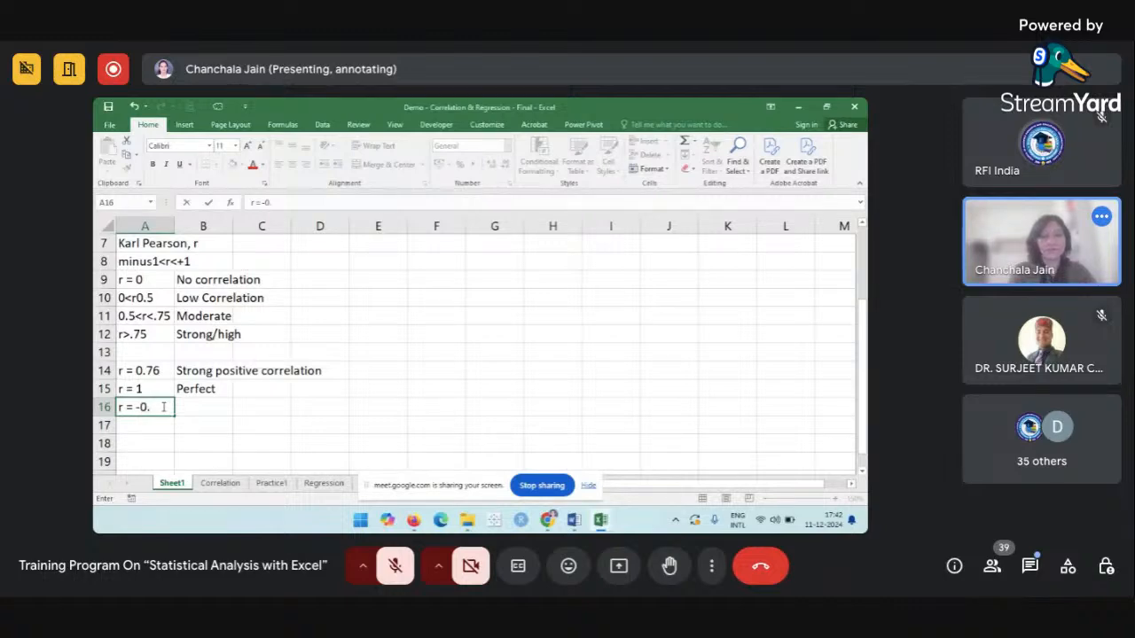
{"action": "type", "text": "43"}
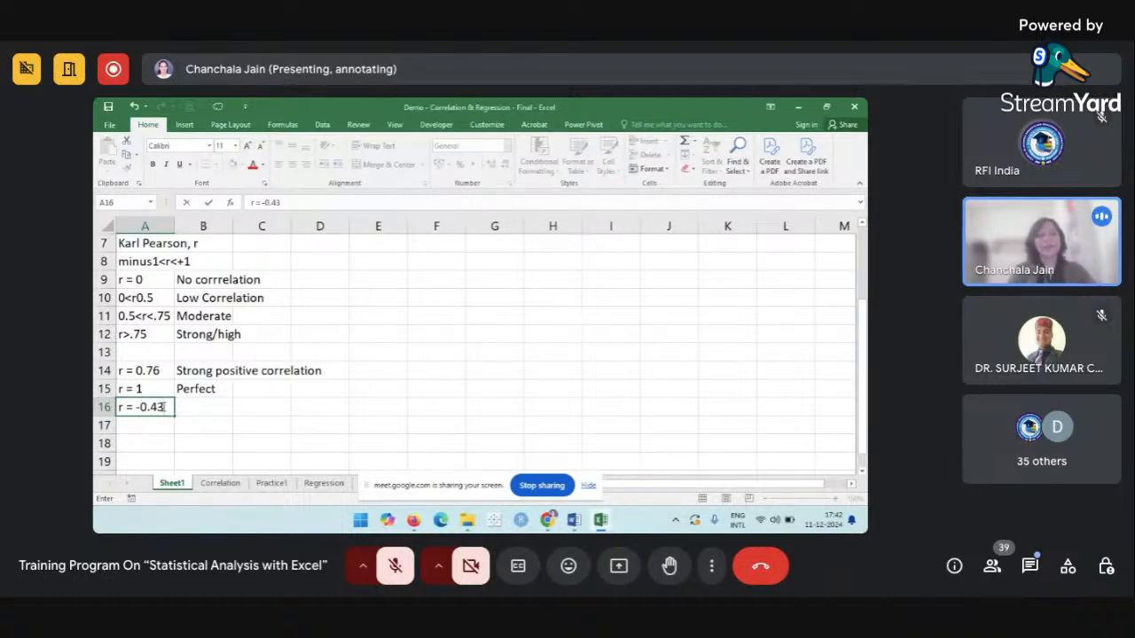
Enter the label "weak negative correlation" in cell B16 beside the negative example.
{"action": "left_click", "coordinate": [207, 412]}
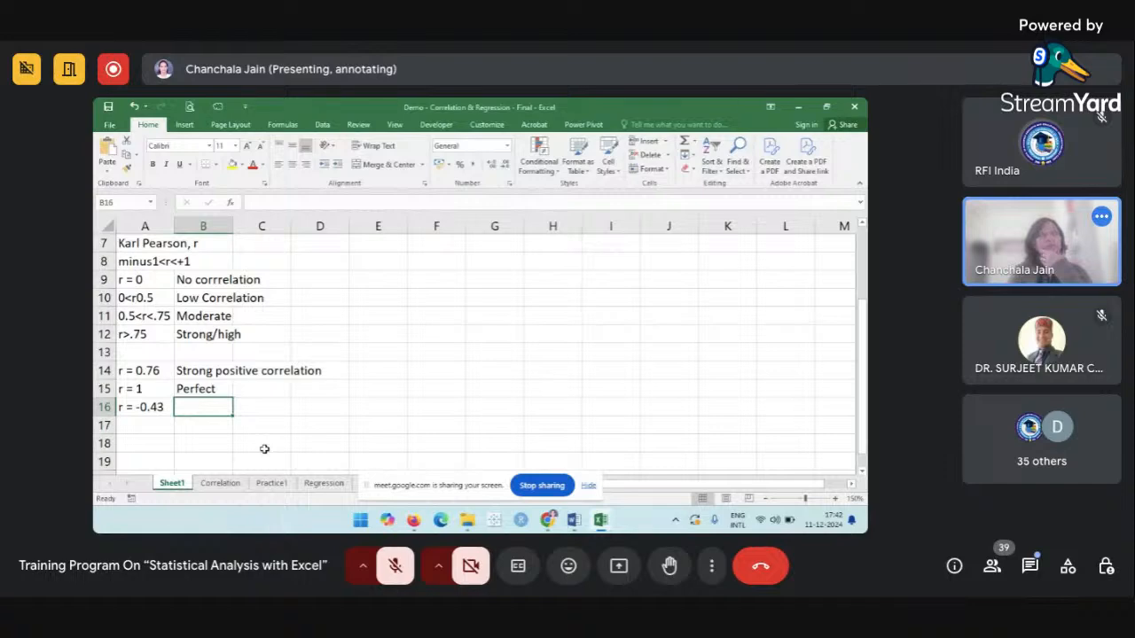
{"action": "type", "text": "Low"}
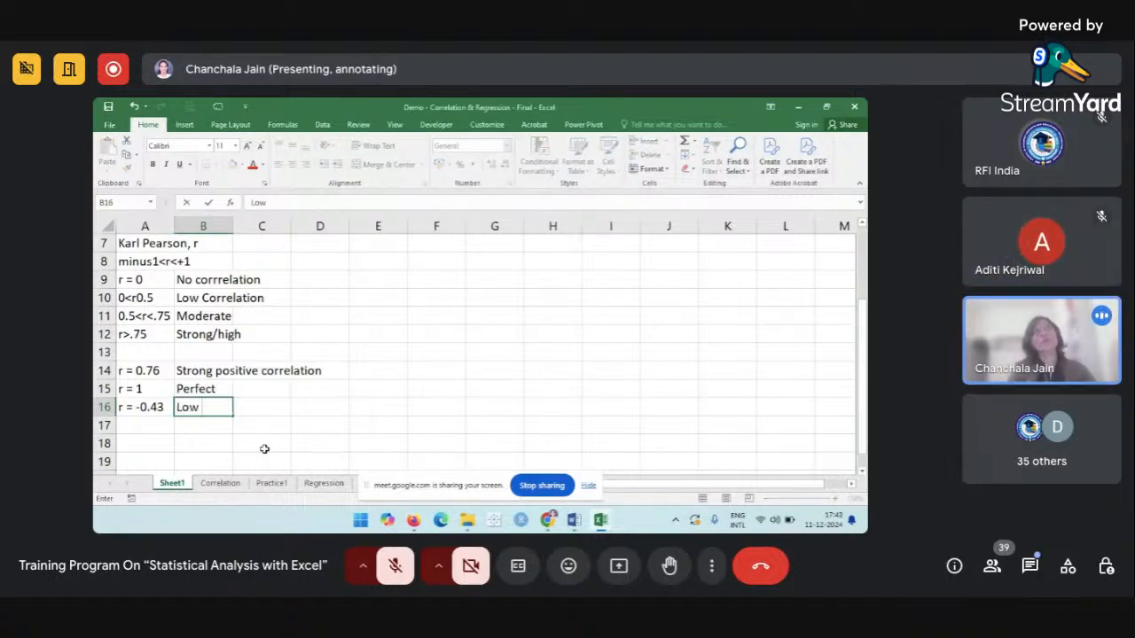
{"action": "key", "text": "BackSpace"}
{"action": "key", "text": "BackSpace"}
{"action": "key", "text": "BackSpace"}
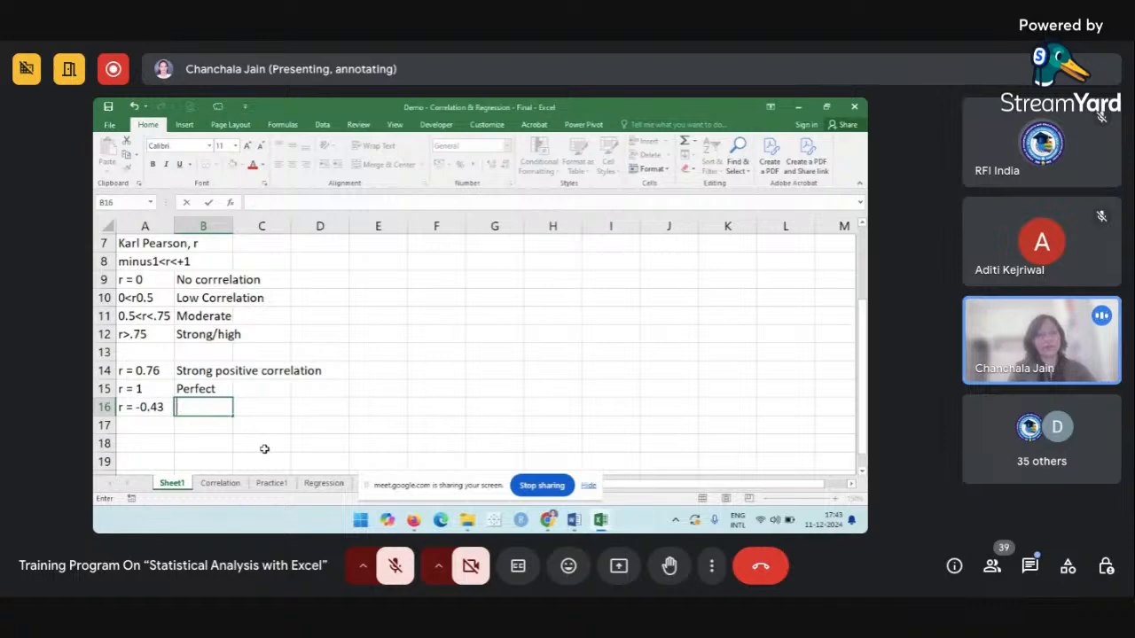
{"action": "type", "text": "we"}
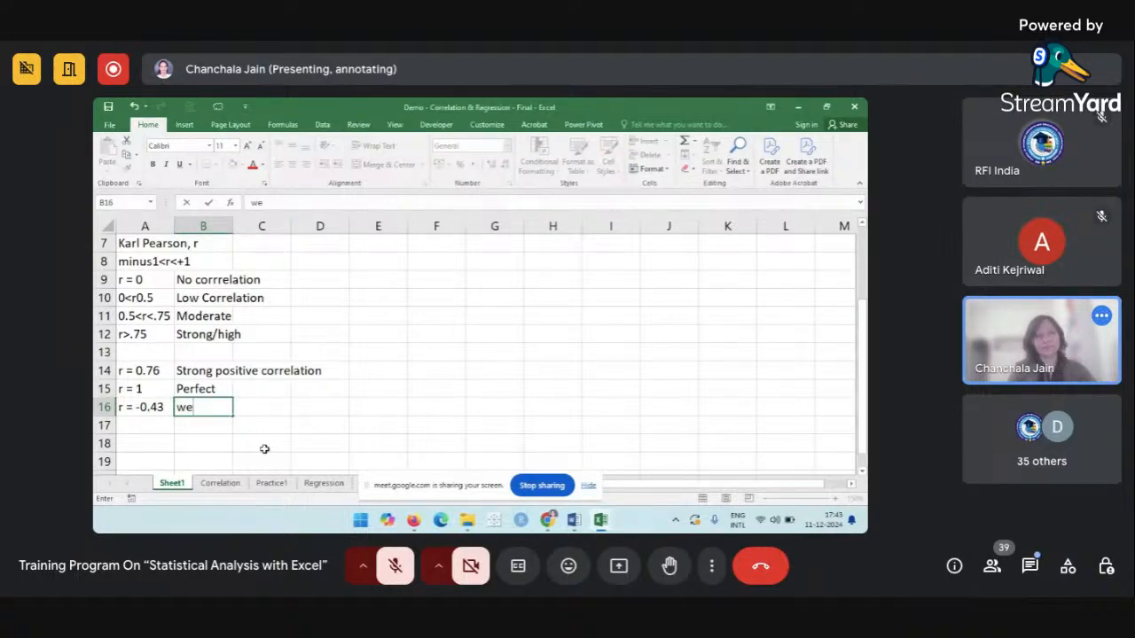
{"action": "type", "text": "ak negati"}
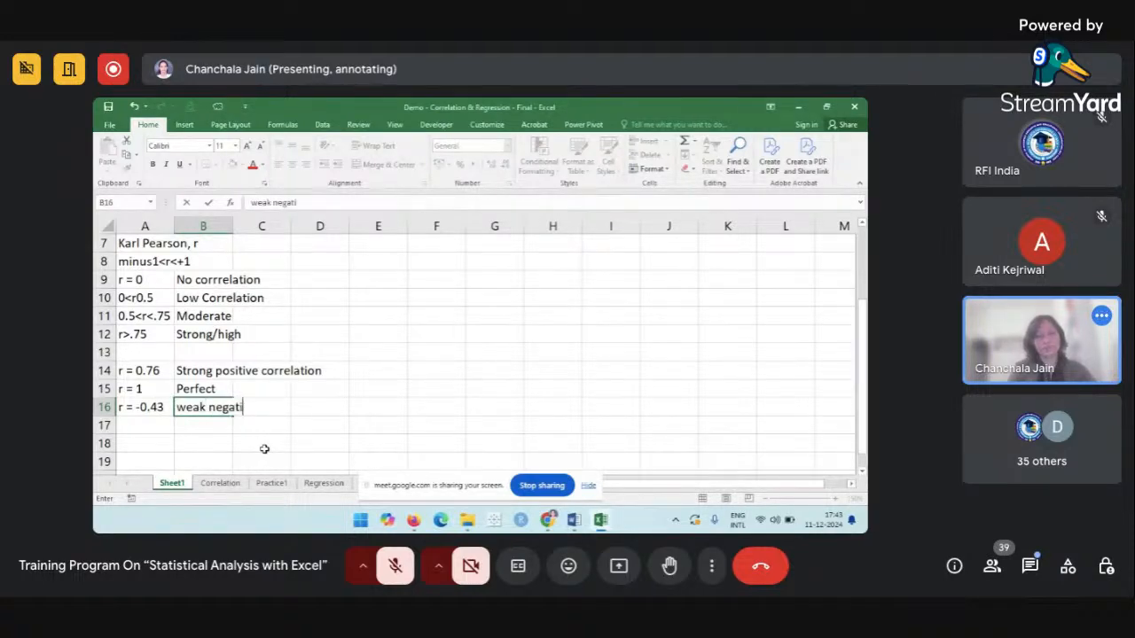
{"action": "type", "text": "ve correl"}
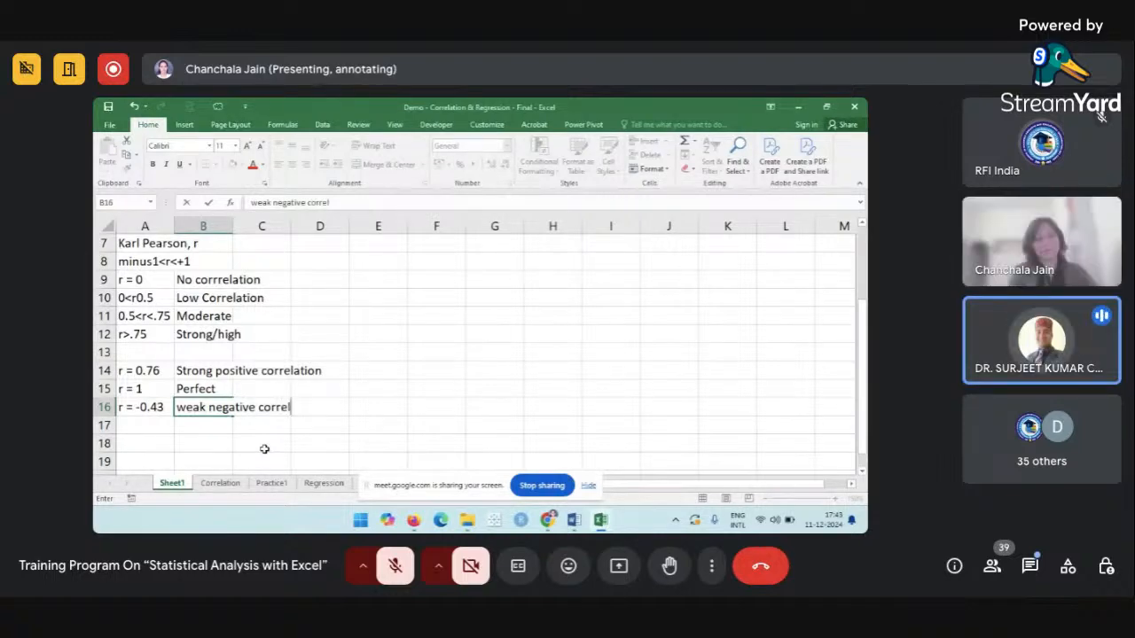
{"action": "type", "text": "ation"}
{"action": "left_click", "coordinate": [253, 440]}
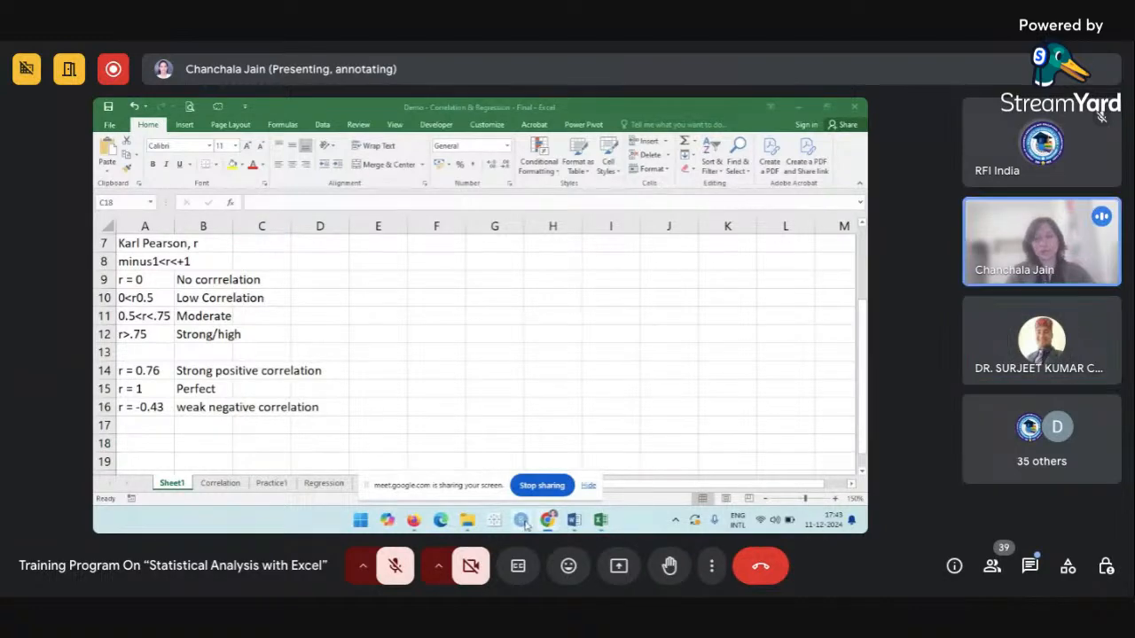
Switch to the Google Meet window in Chrome and capture a rectangular screenshot of the meeting area.
{"action": "mouse_move", "coordinate": [545, 526]}
{"action": "left_click", "coordinate": [481, 464]}
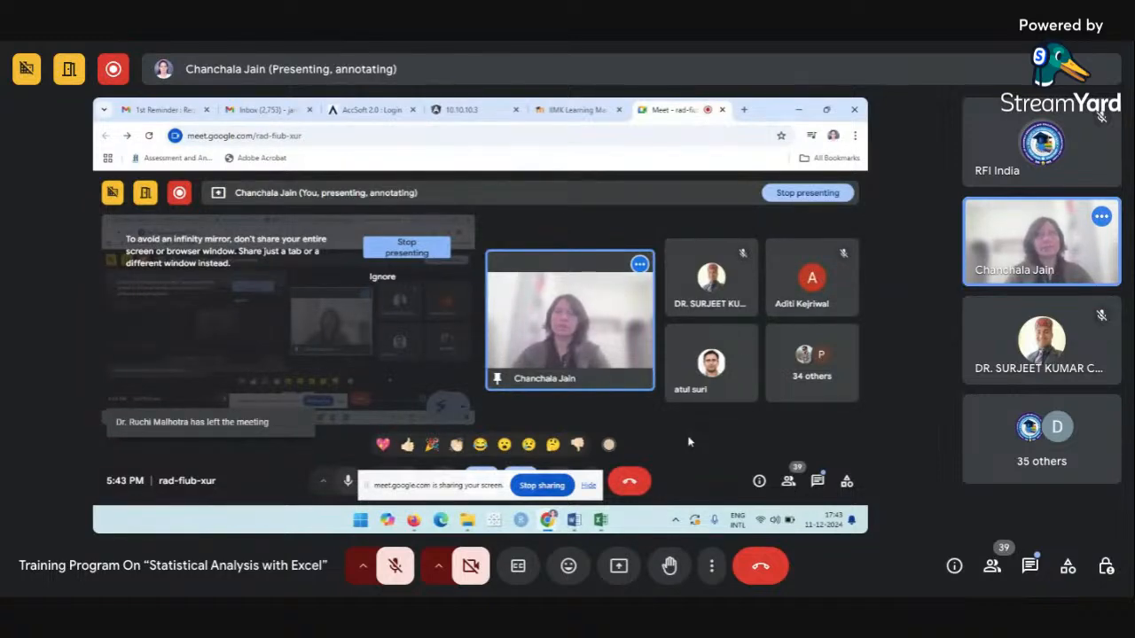
{"action": "key", "text": "super+shift+s"}
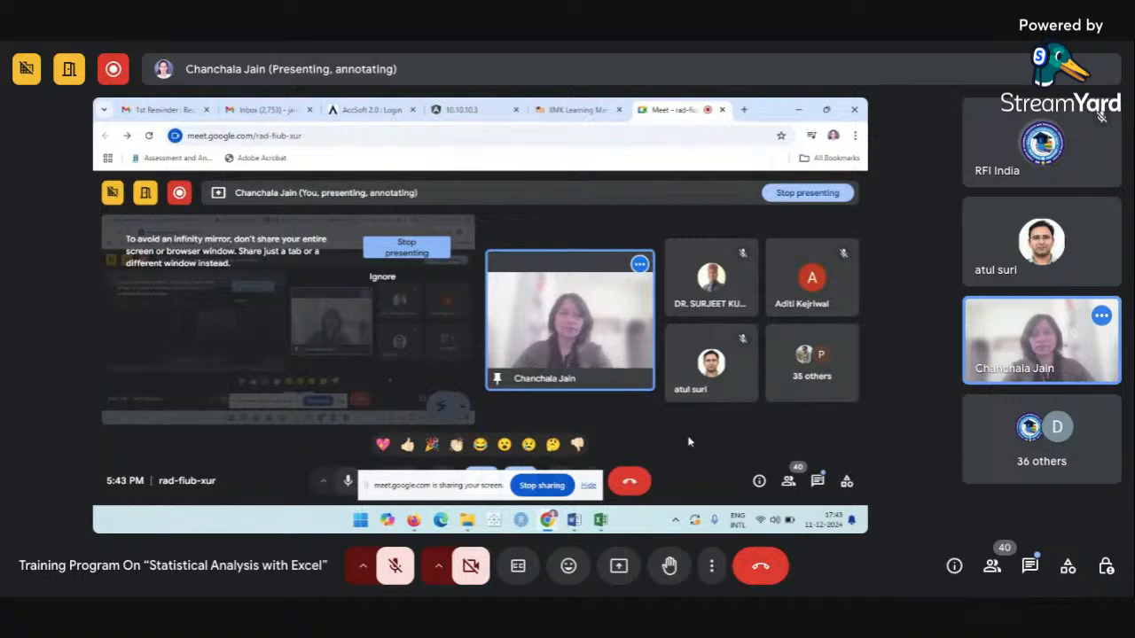
{"action": "key", "text": "super+shift+s"}
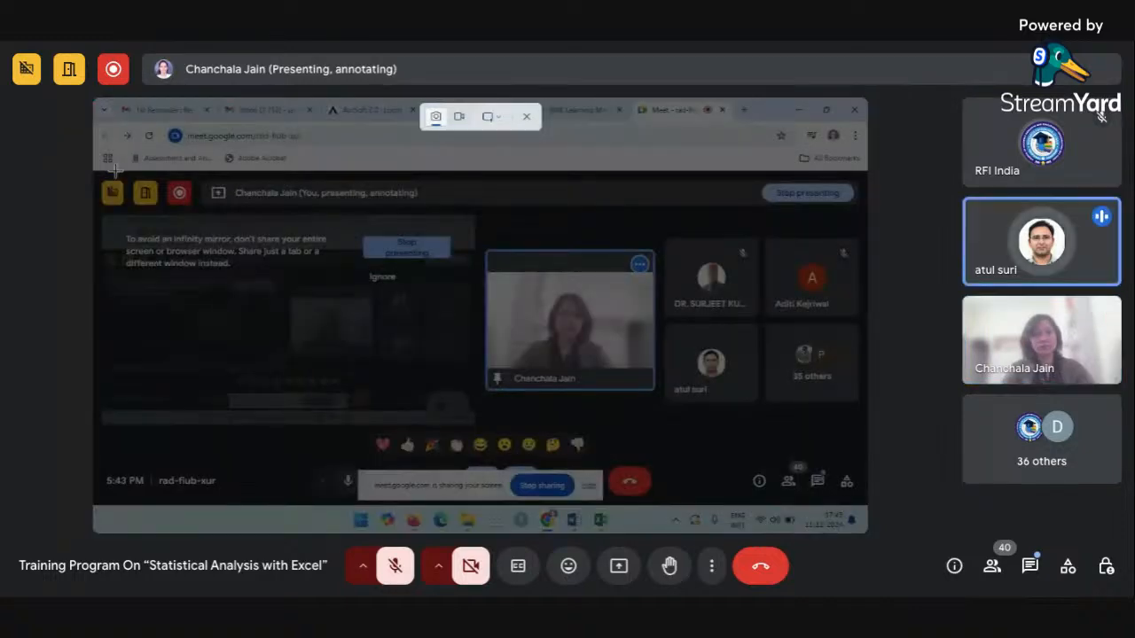
{"action": "left_click_drag", "start_coordinate": [94, 170], "coordinate": [547, 414]}
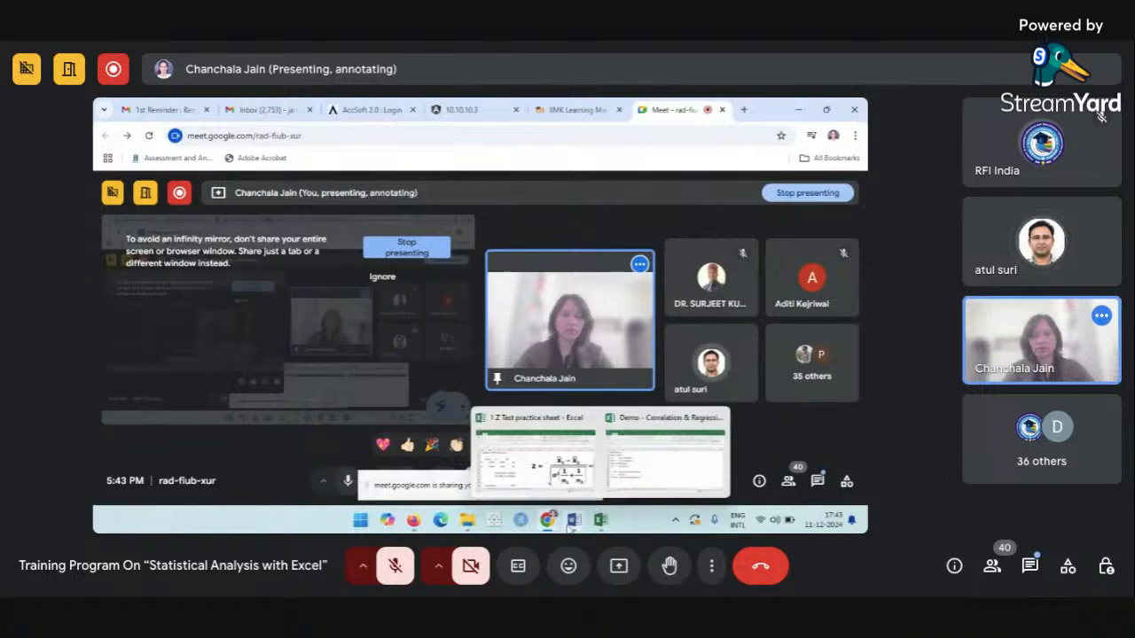
Switch back to the Demo - Correlation & Regression workbook in Excel.
{"action": "mouse_move", "coordinate": [574, 519]}
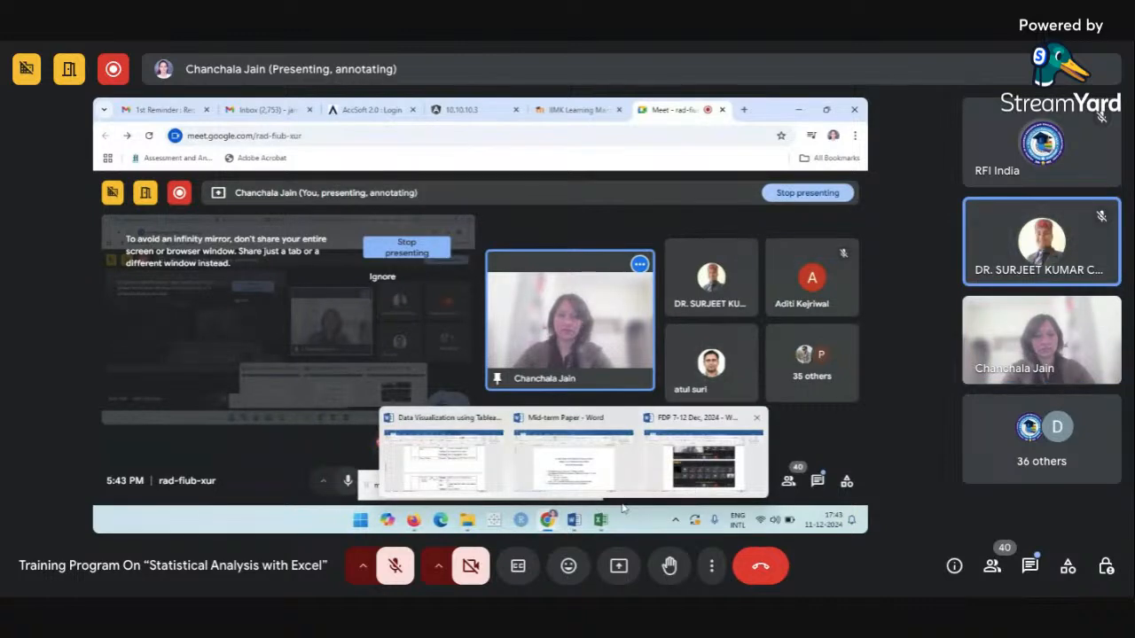
{"action": "left_click", "coordinate": [641, 494]}
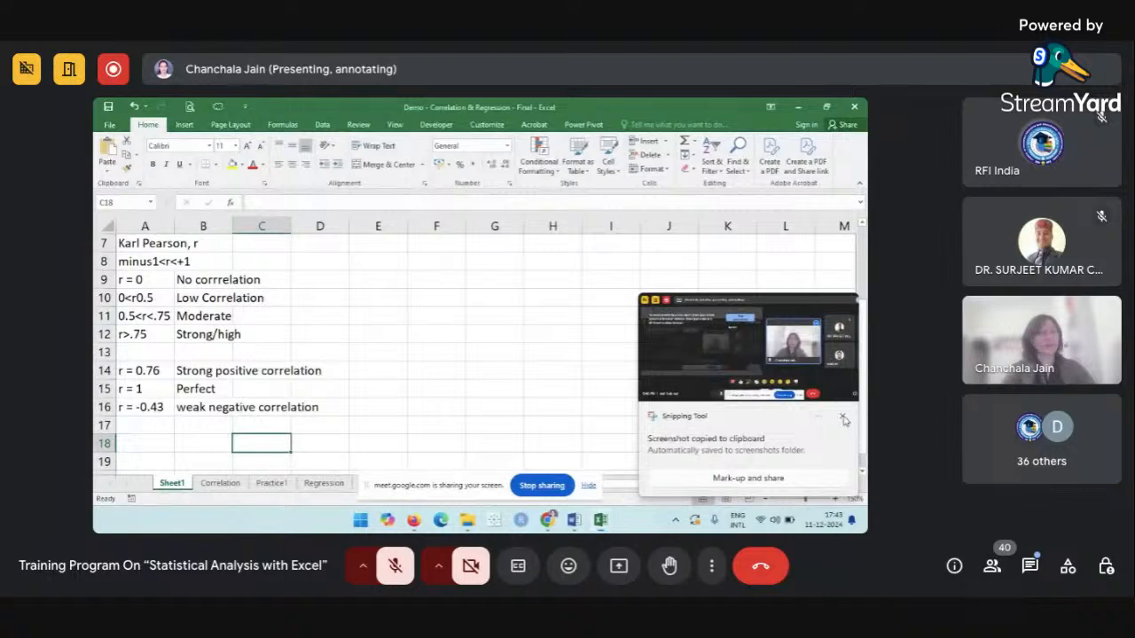
{"action": "left_click", "coordinate": [188, 433]}
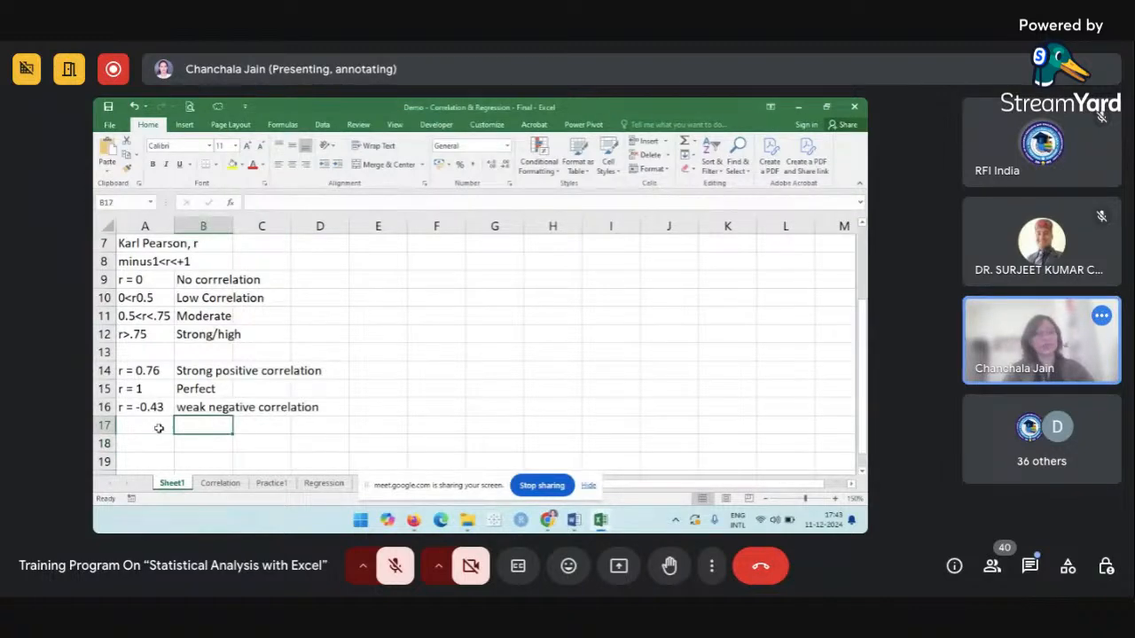
Enter the note "Correlation cannot study cause and effect relationship" in cell A18, leaving row 17 blank.
{"action": "left_click", "coordinate": [159, 428]}
{"action": "scroll", "coordinate": [159, 428], "scroll_direction": "up", "scroll_amount": 2}
{"action": "scroll", "coordinate": [157, 425], "scroll_direction": "down", "scroll_amount": 4}
{"action": "left_click", "coordinate": [147, 334]}
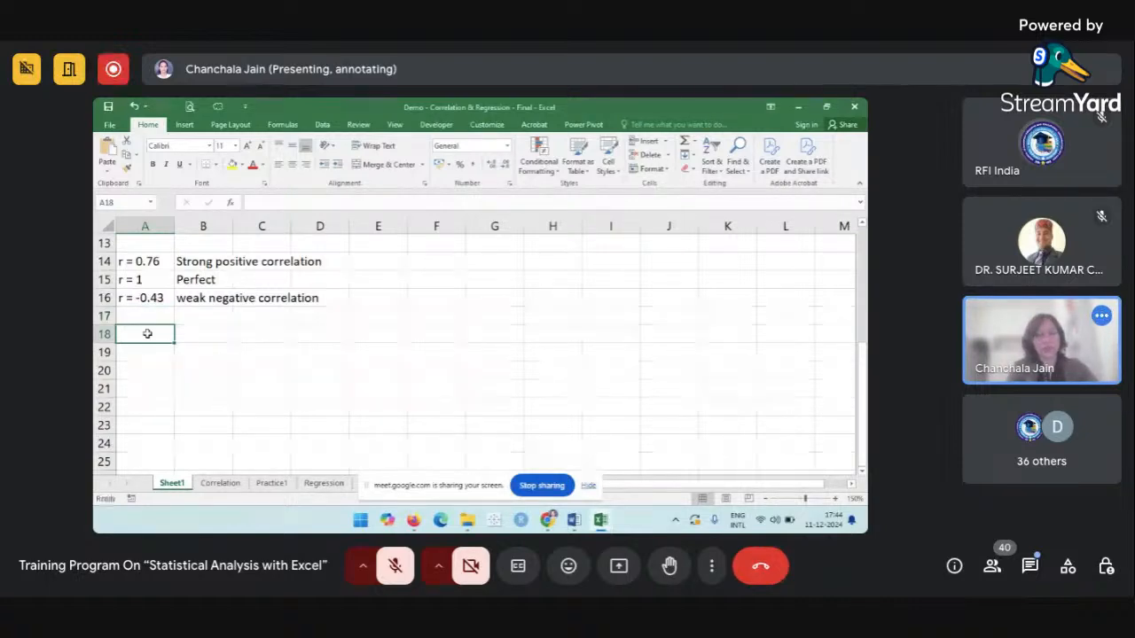
{"action": "type", "text": "C"}
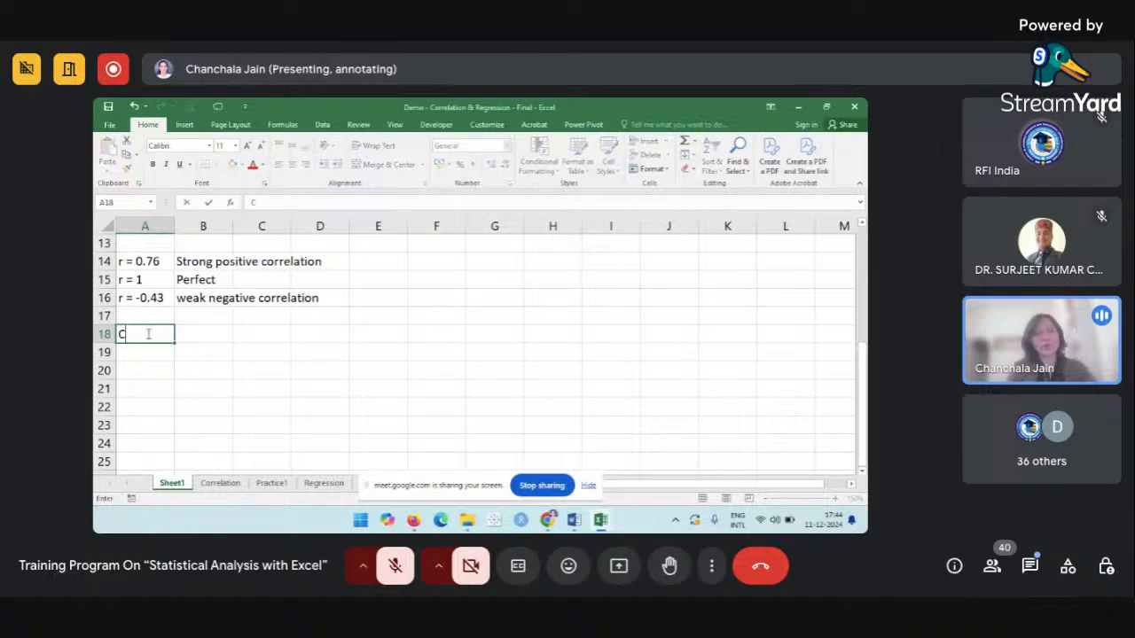
{"action": "type", "text": "orrelati"}
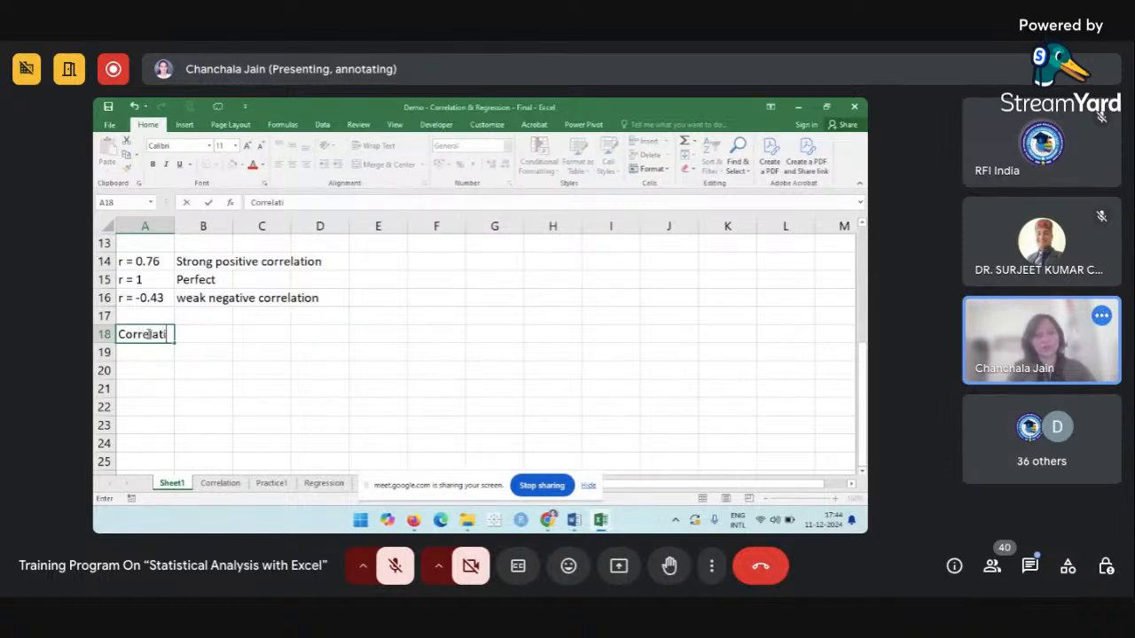
{"action": "type", "text": "on cannot "}
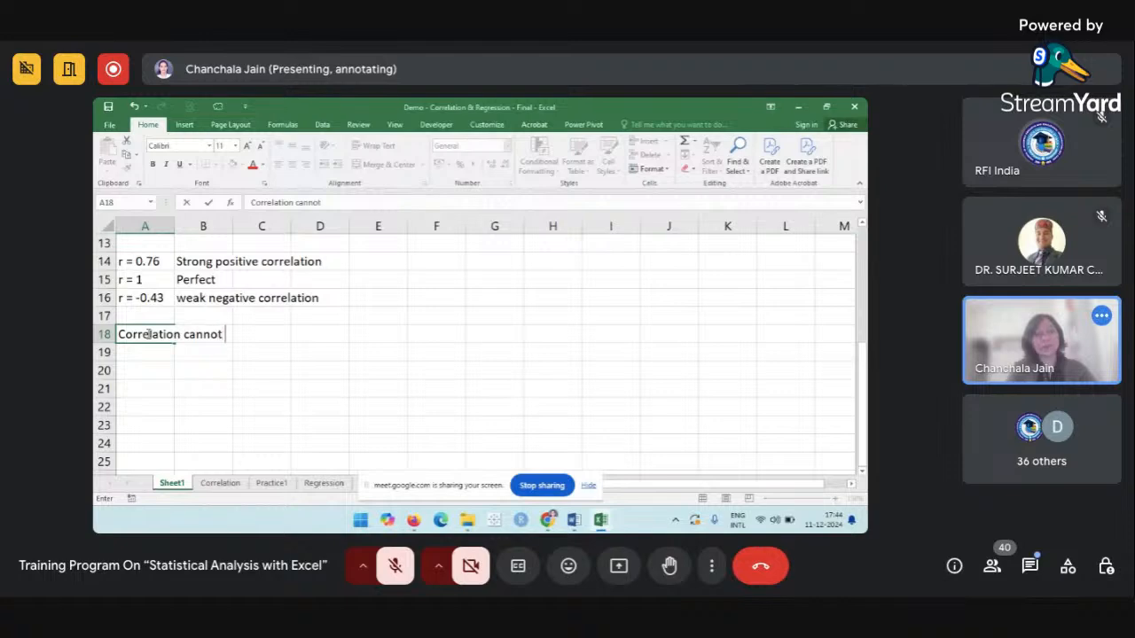
{"action": "type", "text": "study casu"}
{"action": "key", "text": "BackSpace"}
{"action": "key", "text": "BackSpace"}
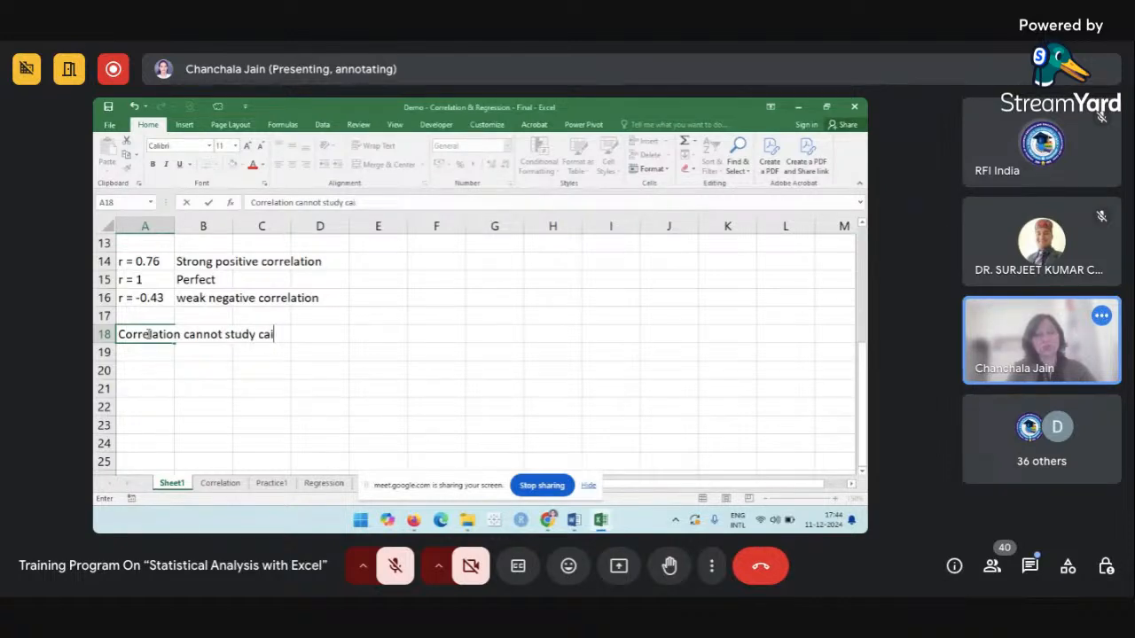
{"action": "type", "text": "use and e"}
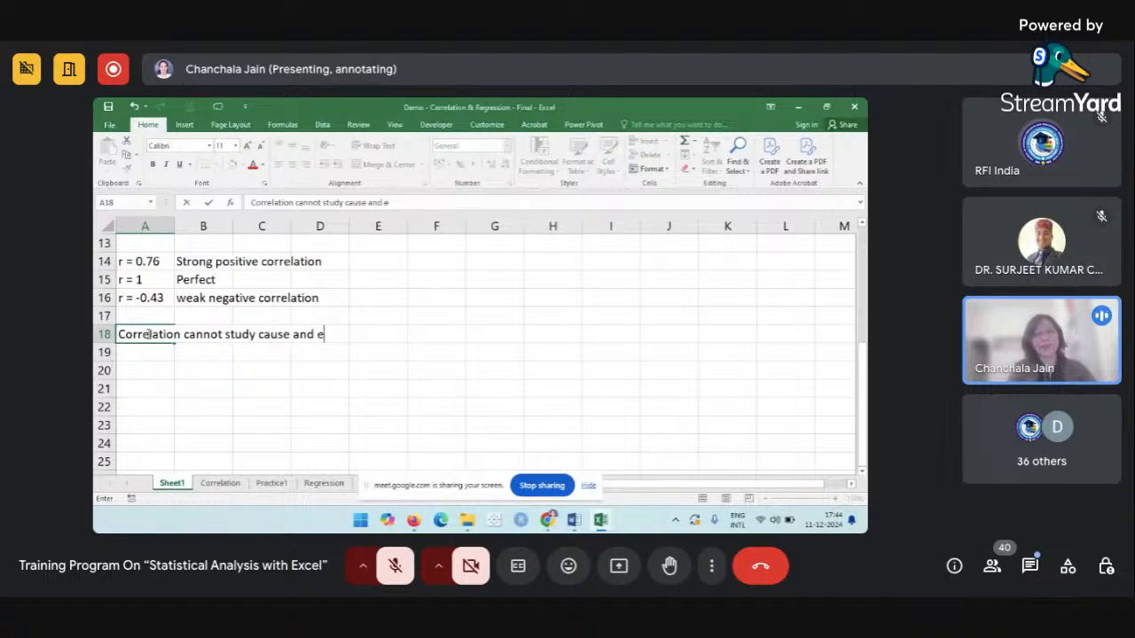
{"action": "type", "text": "ffect relat"}
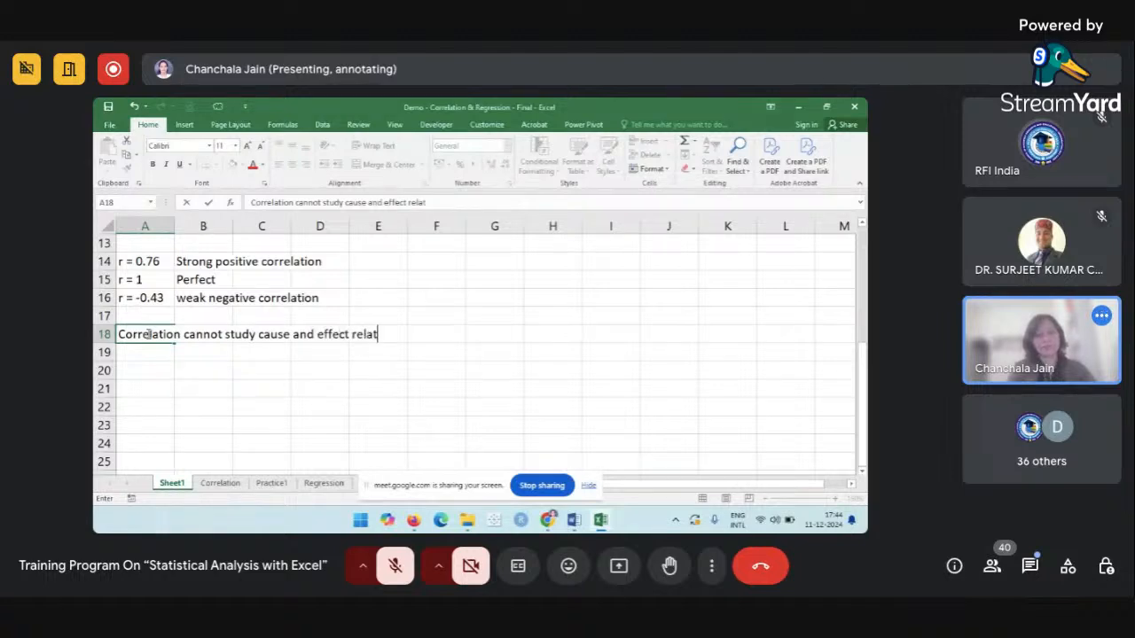
{"action": "type", "text": "ionship"}
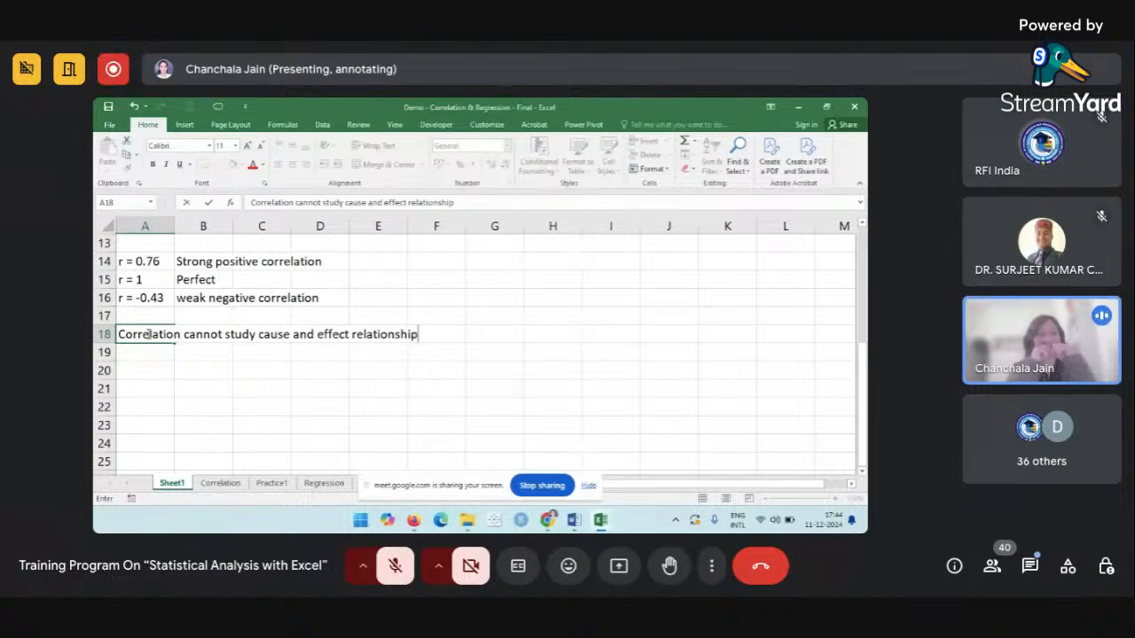
{"action": "scroll", "coordinate": [148, 334], "scroll_direction": "up", "scroll_amount": 1}
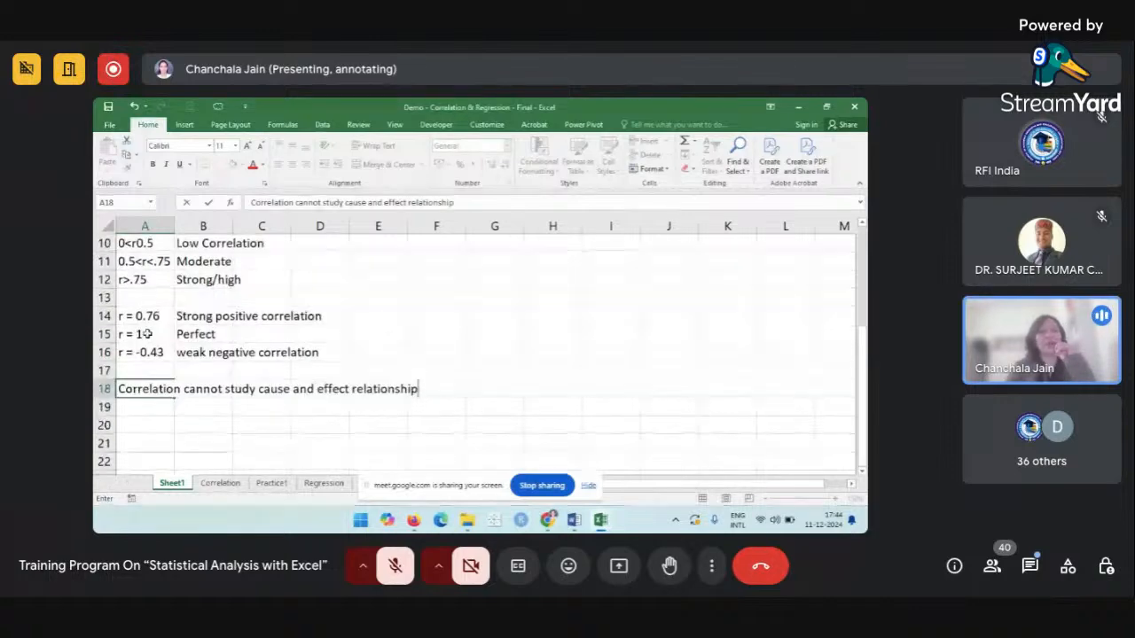
{"action": "left_click", "coordinate": [365, 279]}
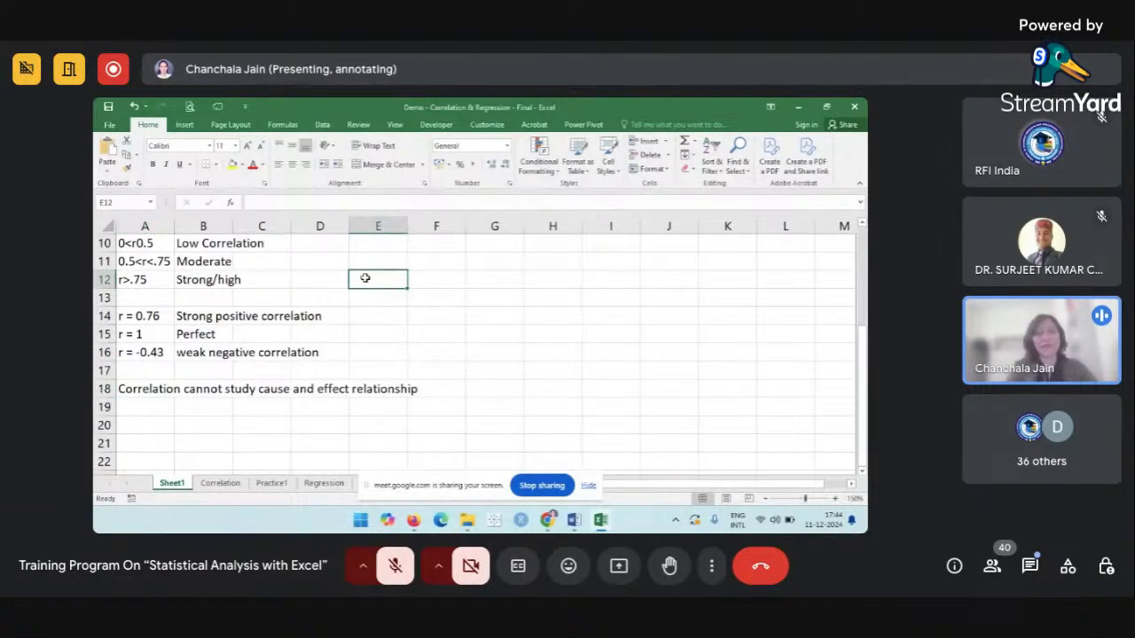
Enter the variable labels "X" in cell F11 and "Y" in cell G11.
{"action": "left_click", "coordinate": [446, 260]}
{"action": "type", "text": "x"}
{"action": "key", "text": "Tab"}
{"action": "type", "text": "Y"}
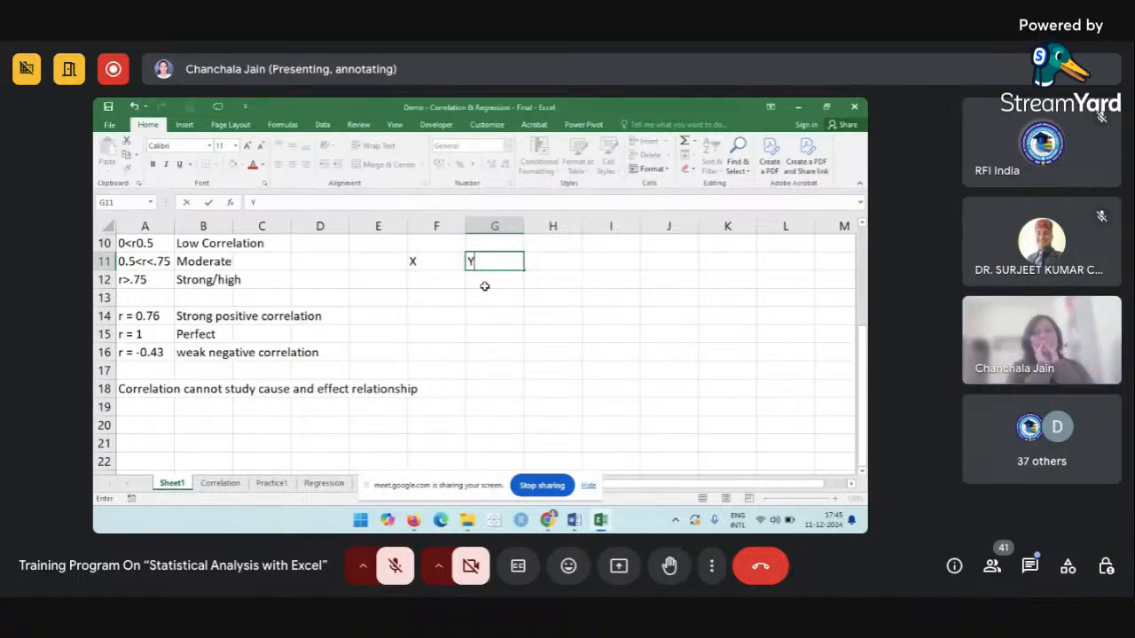
{"action": "left_click", "coordinate": [237, 429]}
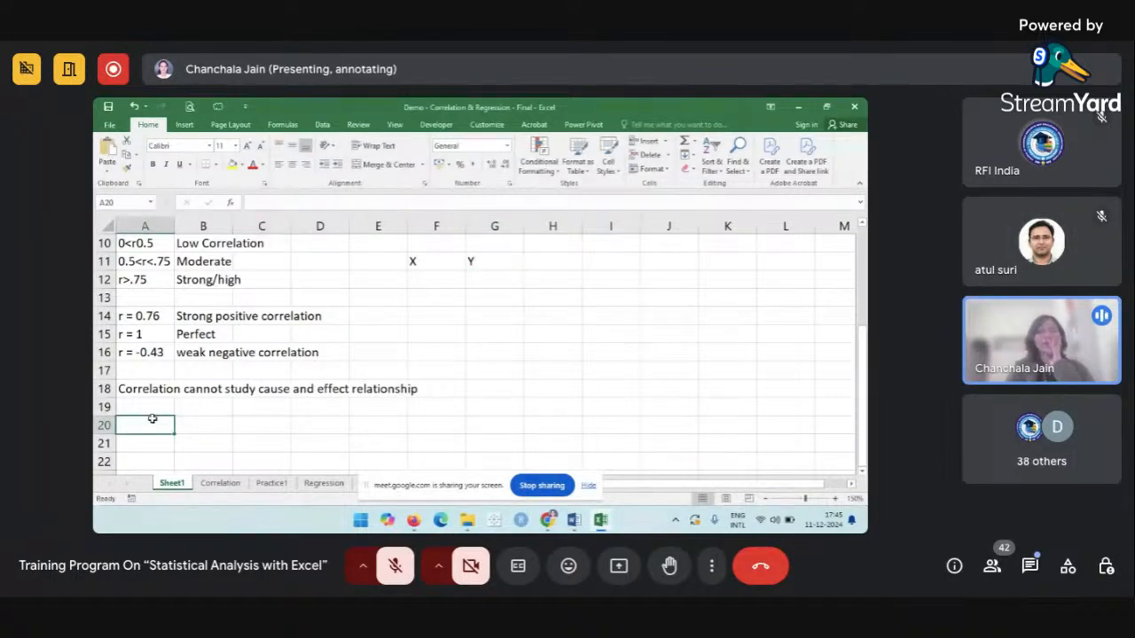
{"action": "scroll", "coordinate": [152, 417], "scroll_direction": "down", "scroll_amount": 1}
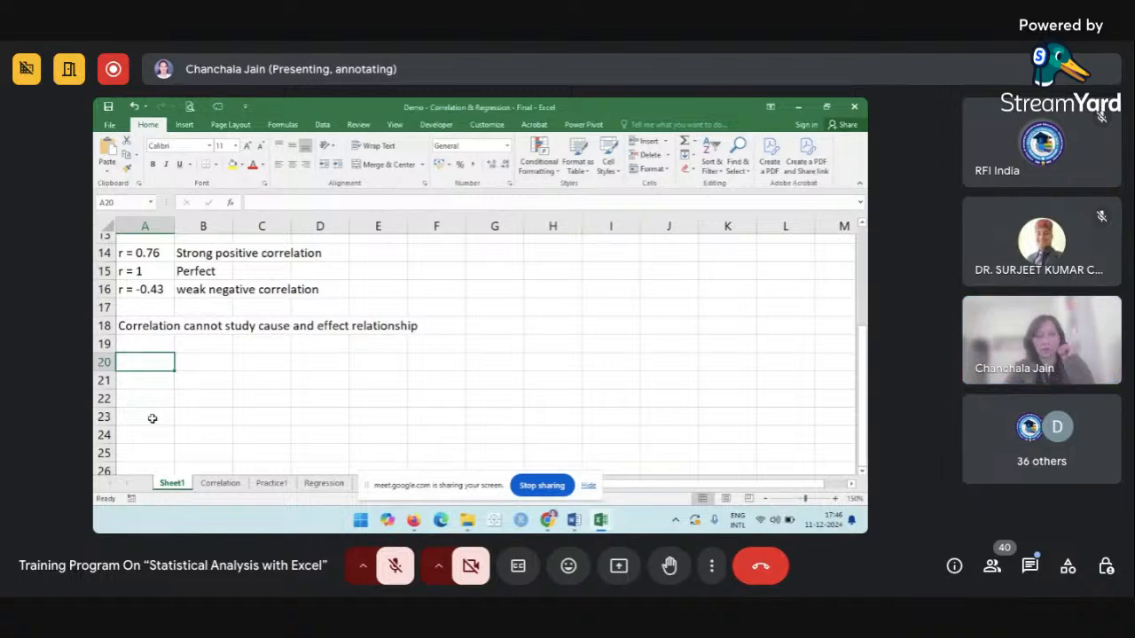
{"action": "scroll", "coordinate": [152, 418], "scroll_direction": "up", "scroll_amount": 1}
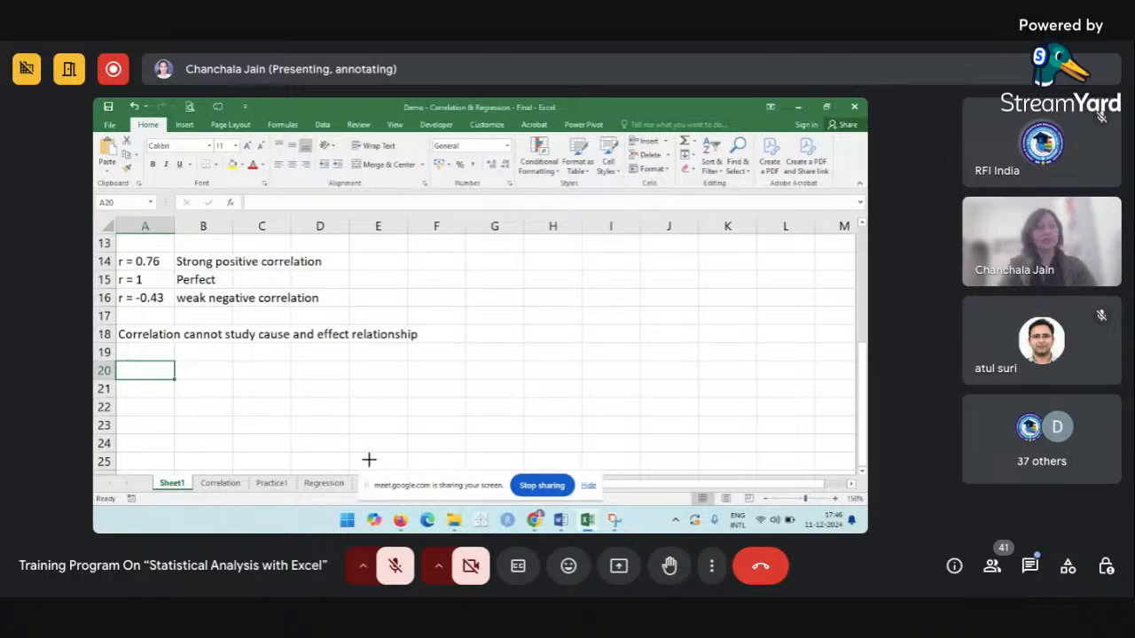
{"action": "key", "text": "super+shift+s"}
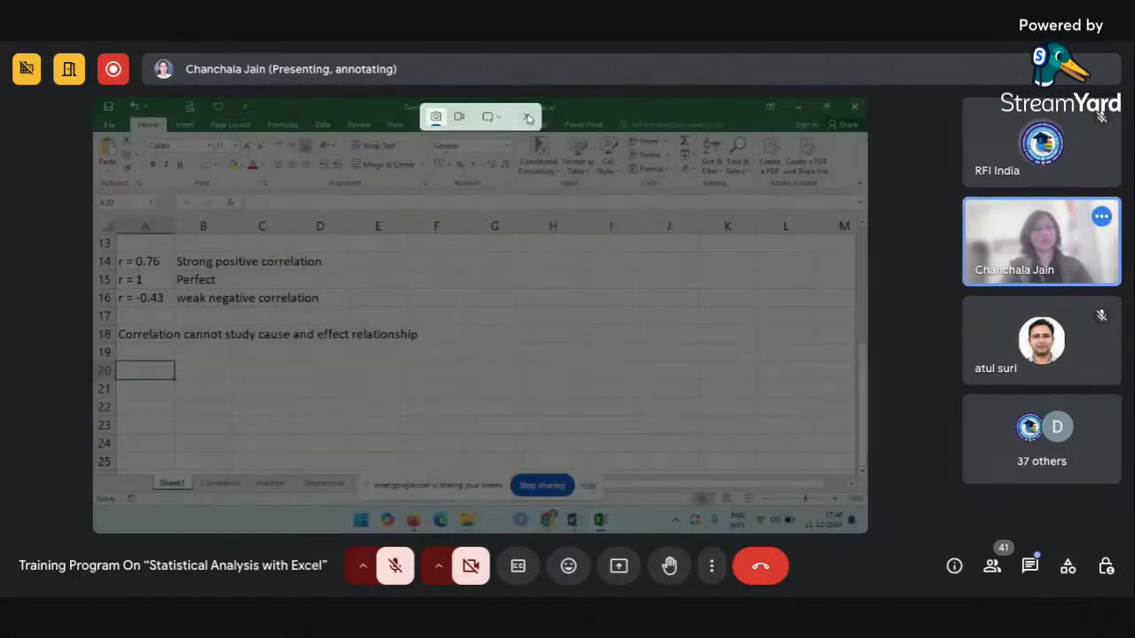
{"action": "left_click", "coordinate": [526, 116]}
Enter the heading "Types of Correlation" in cell A20, leaving row 19 blank below the cause and effect note.
{"action": "left_click", "coordinate": [187, 372]}
{"action": "scroll", "coordinate": [131, 364], "scroll_direction": "up", "scroll_amount": 2}
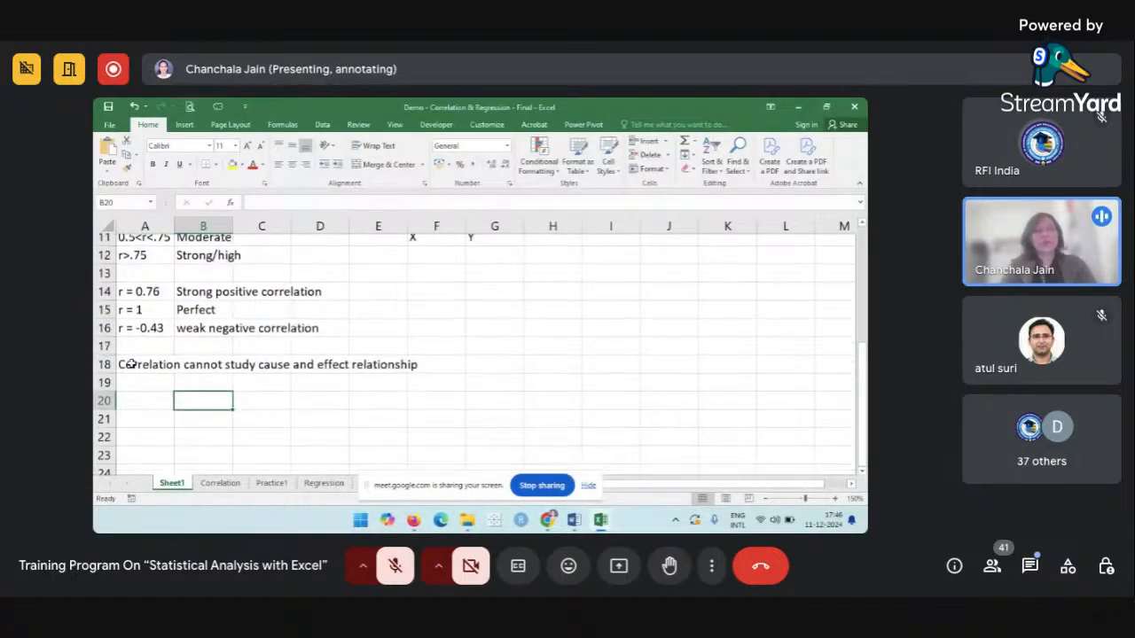
{"action": "left_click", "coordinate": [147, 407]}
{"action": "type", "text": "Ty"}
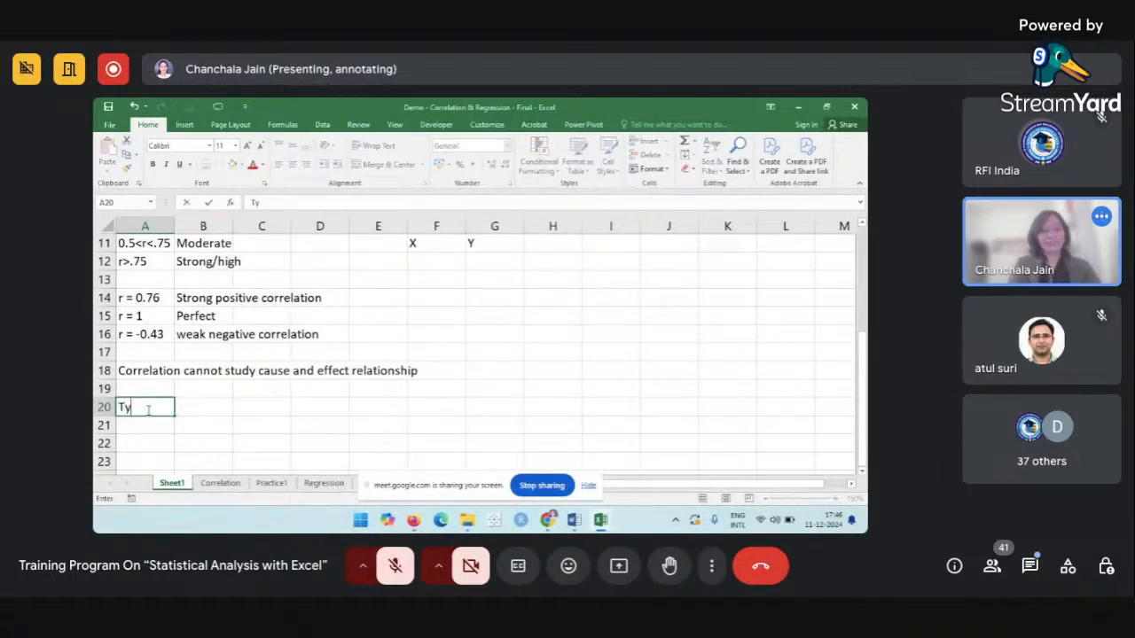
{"action": "type", "text": "pe of"}
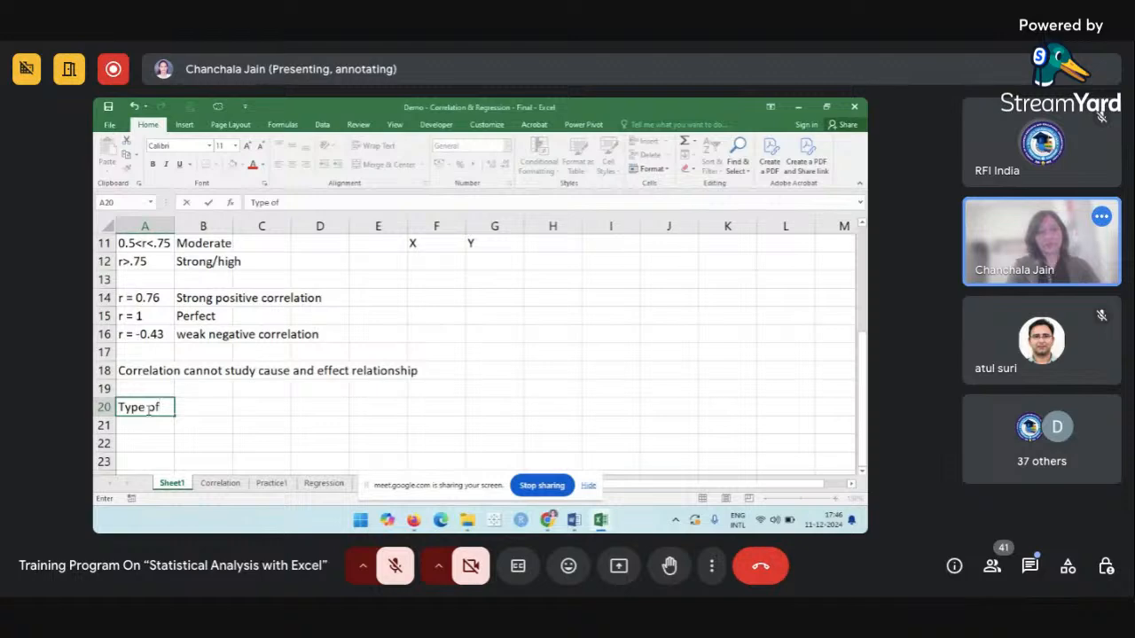
{"action": "key", "text": "BackSpace"}
{"action": "key", "text": "BackSpace"}
{"action": "key", "text": "BackSpace"}
{"action": "key", "text": "BackSpace"}
{"action": "type", "text": "es of Co"}
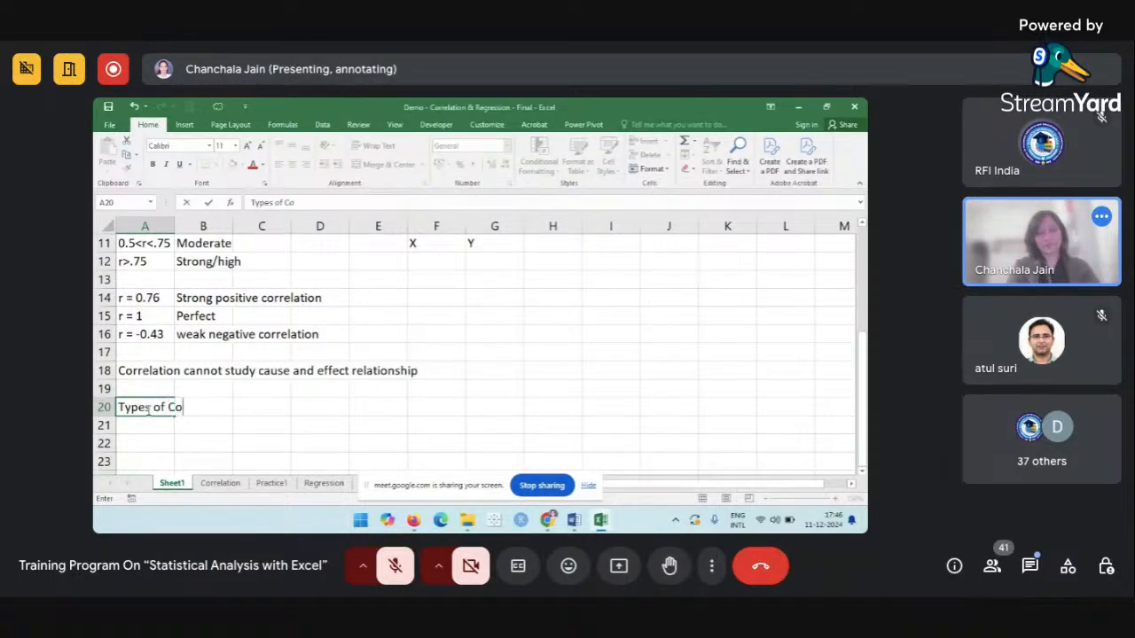
{"action": "type", "text": "rrelation"}
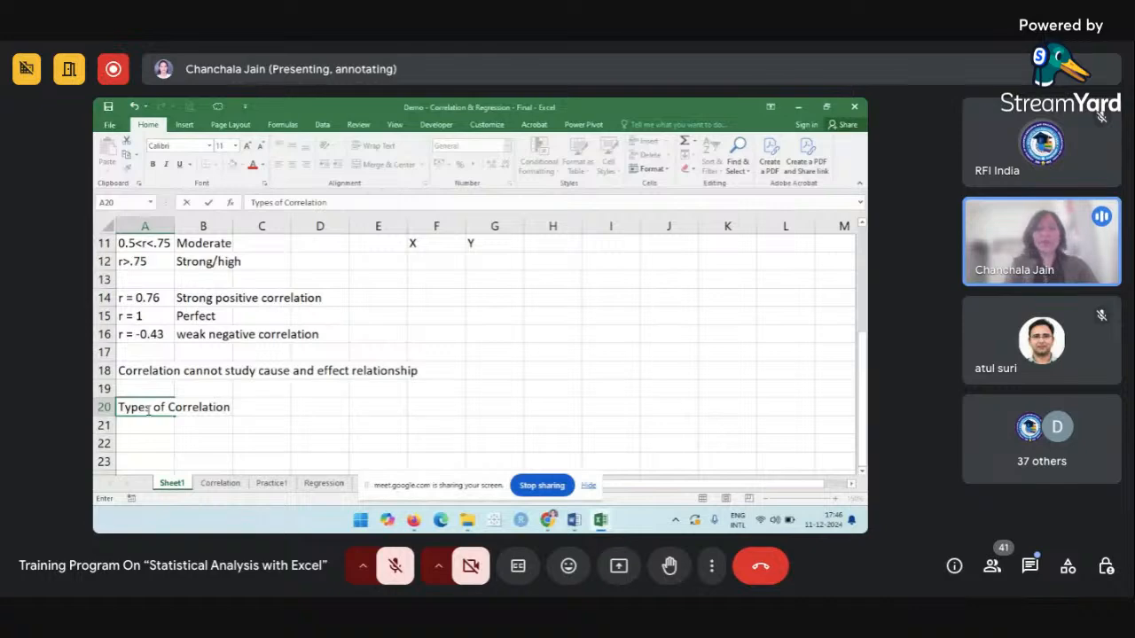
{"action": "key", "text": "Return"}
{"action": "scroll", "coordinate": [378, 416], "scroll_direction": "down", "scroll_amount": 1}
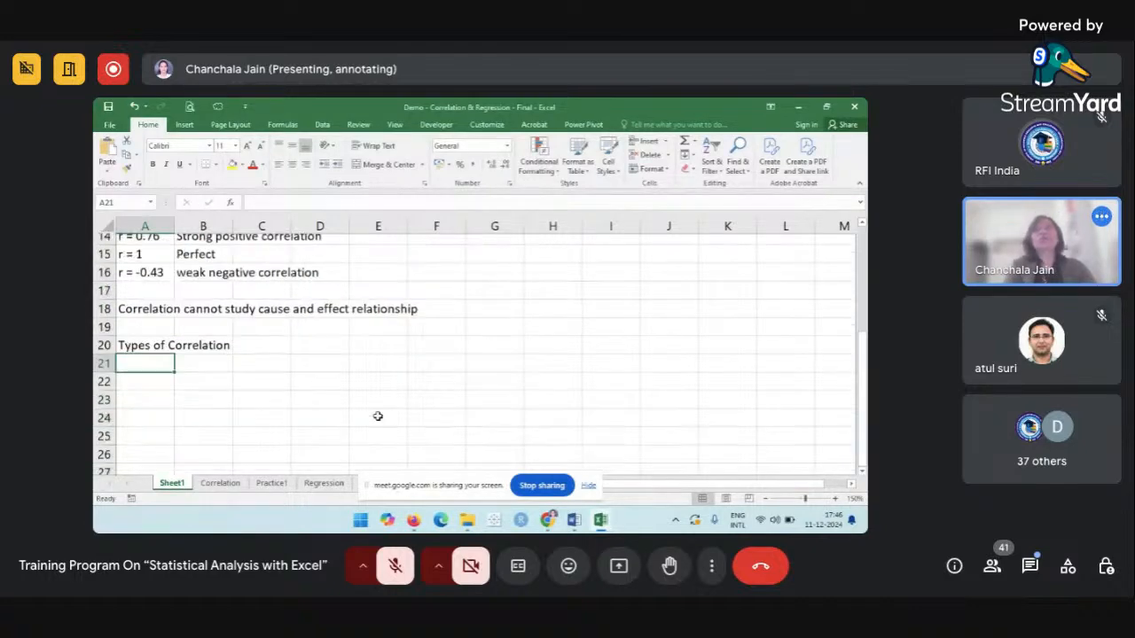
{"action": "mouse_move", "coordinate": [574, 520]}
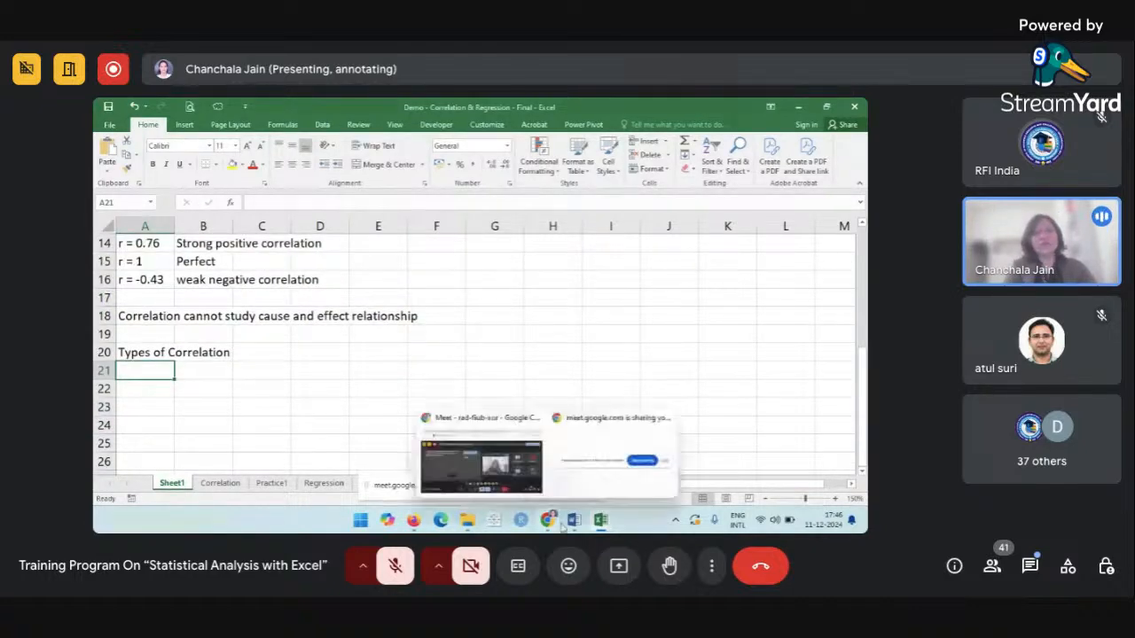
{"action": "left_click", "coordinate": [671, 461]}
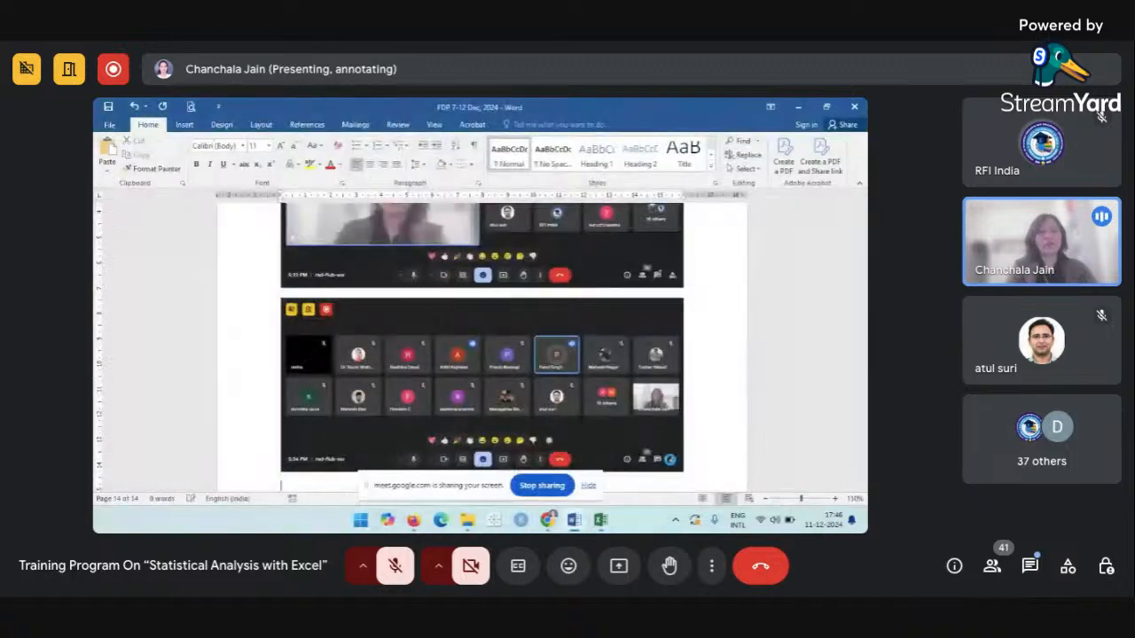
{"action": "key", "text": "alt+Tab"}
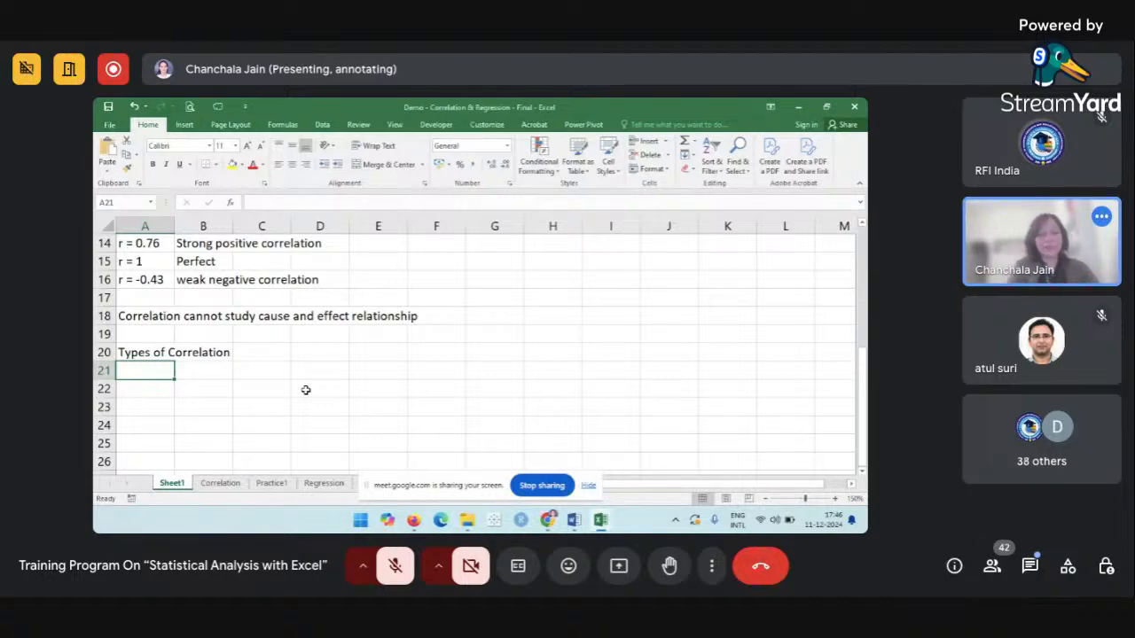
List the types "Positive" in cell A21 and "Negative Correlation" in cell A22 under the heading.
{"action": "type", "text": "Positive"}
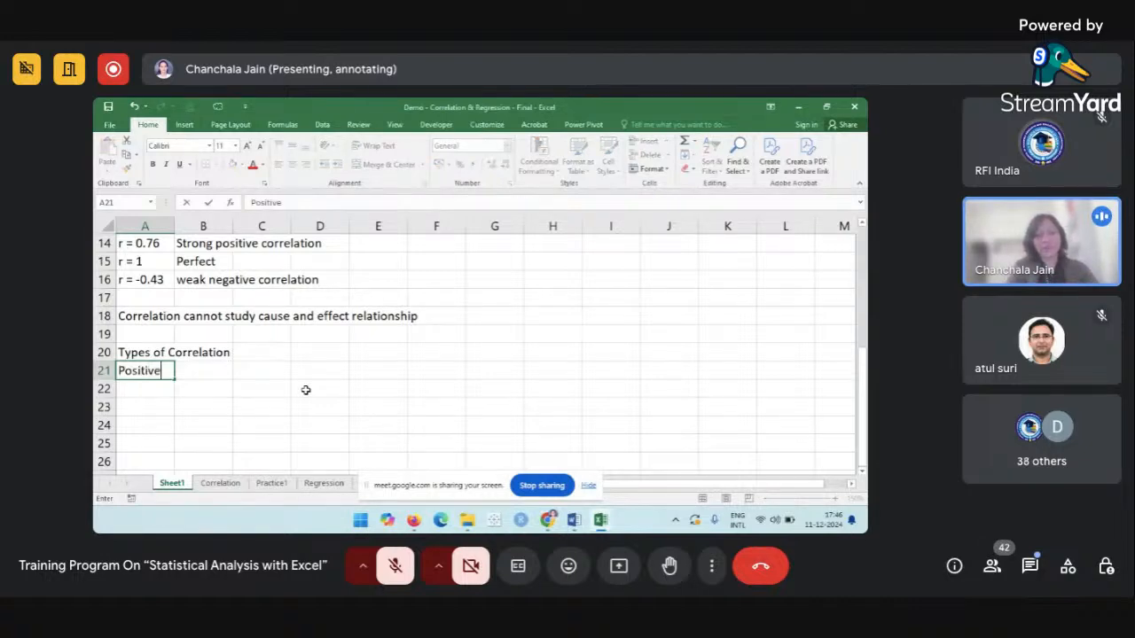
{"action": "key", "text": "Return"}
{"action": "type", "text": "Nega"}
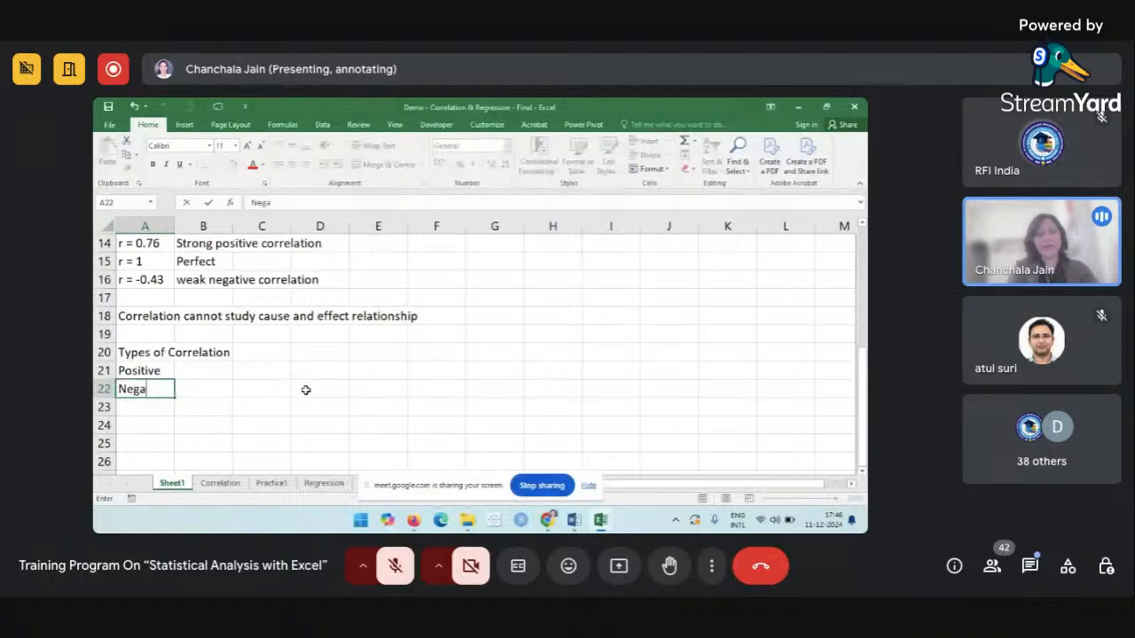
{"action": "type", "text": "tive Co"}
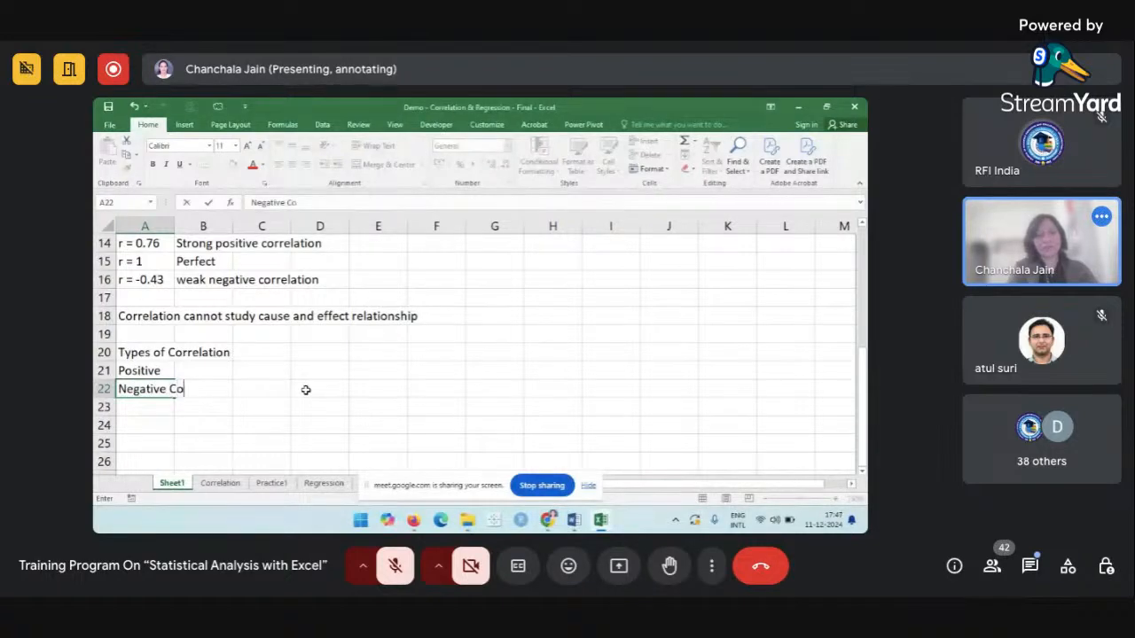
{"action": "type", "text": "rrelation"}
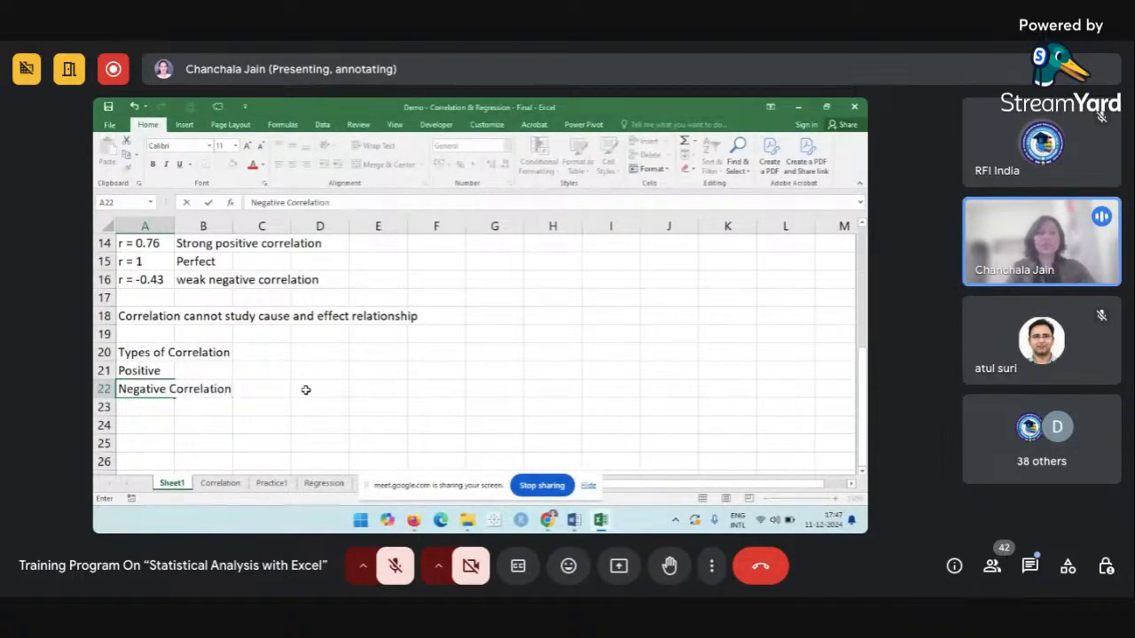
Enter the explanation "When the change of direction is same" in cell B21 beside the positive type.
{"action": "key", "text": "Up"}
{"action": "key", "text": "Right"}
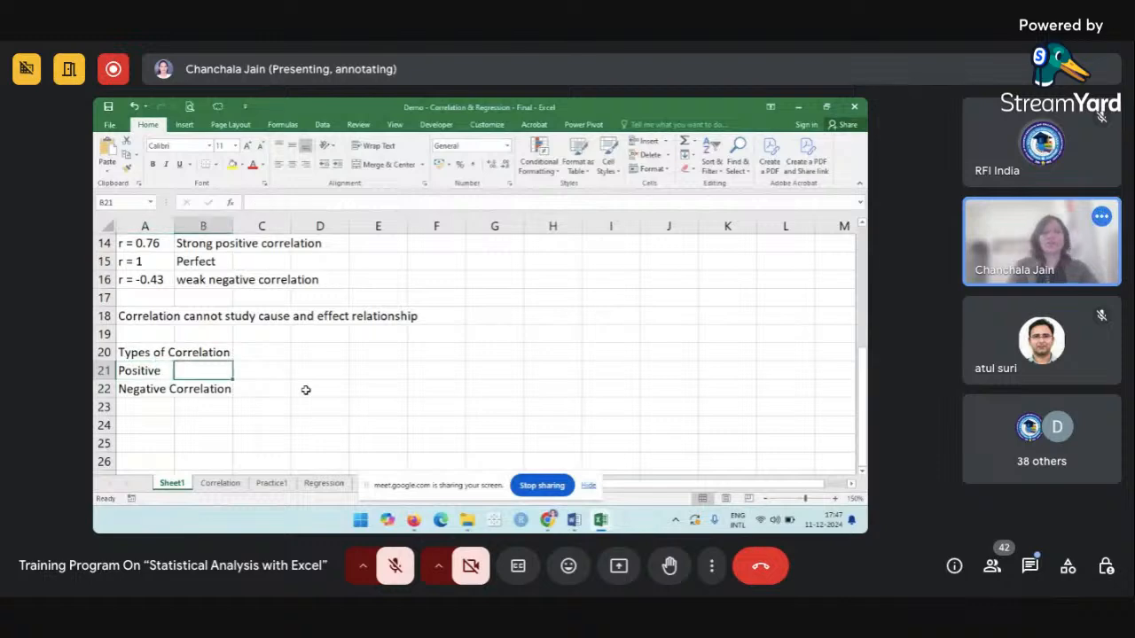
{"action": "type", "text": "When th"}
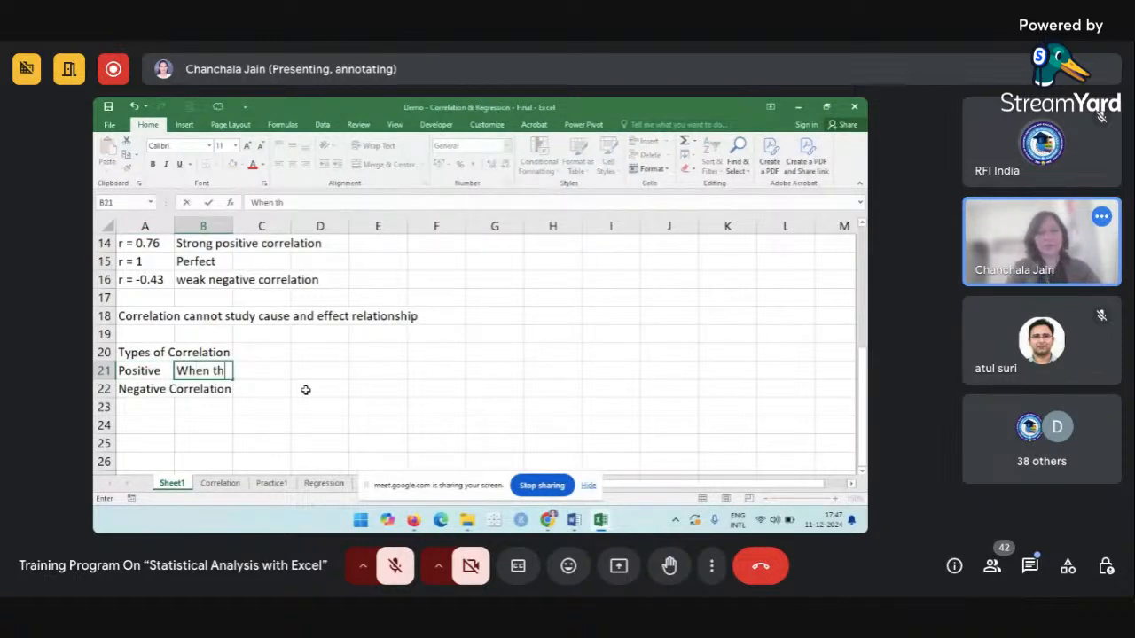
{"action": "type", "text": "e change "}
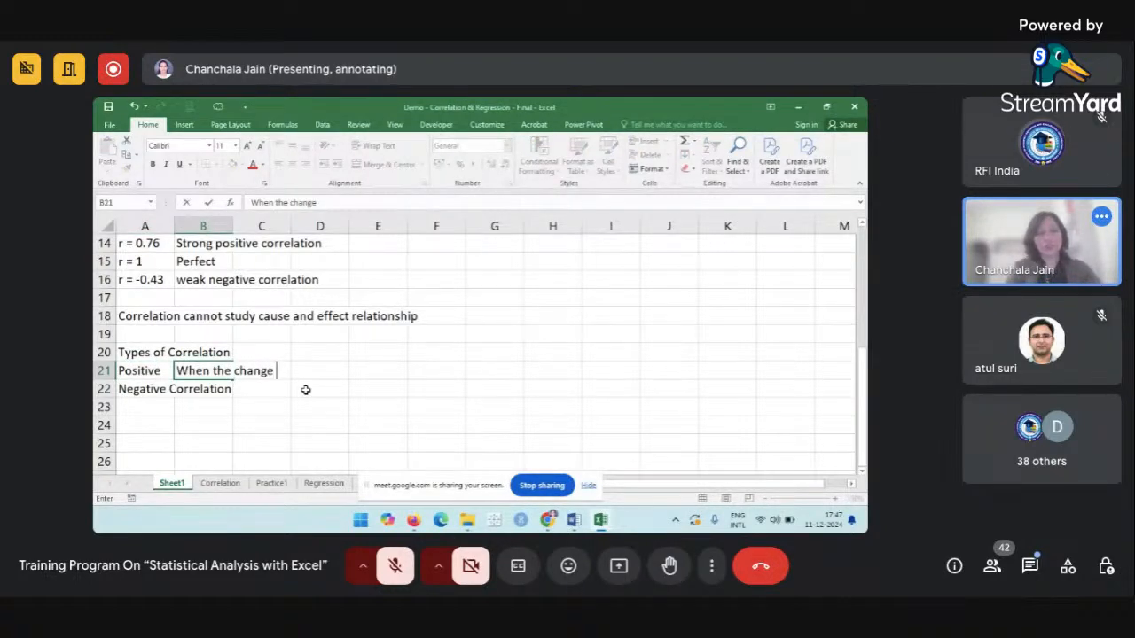
{"action": "type", "text": "of directio"}
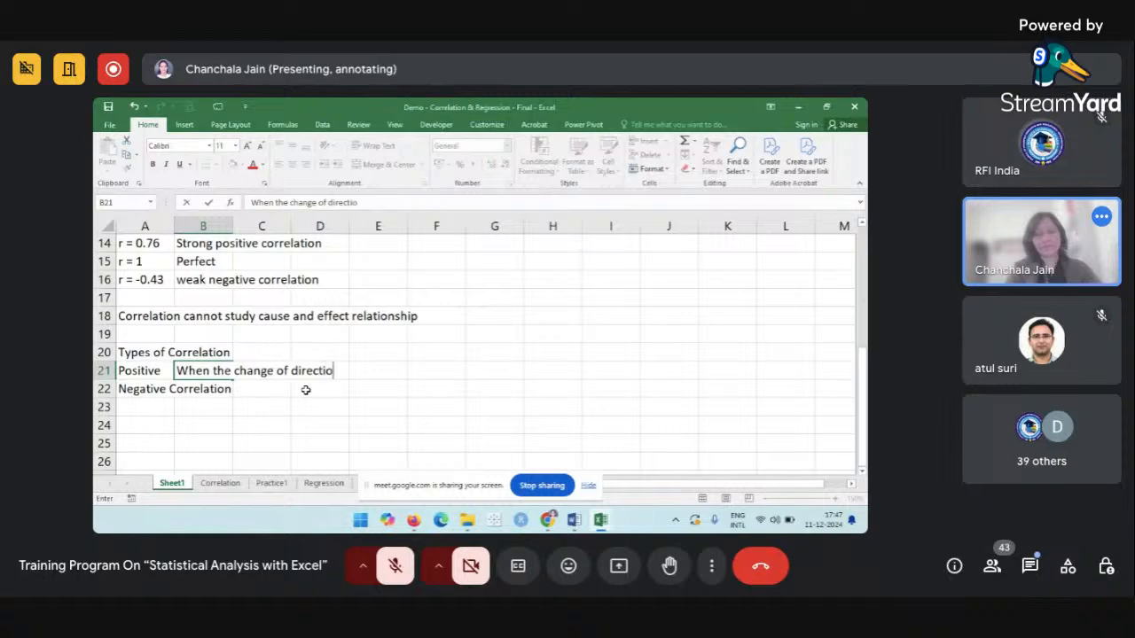
{"action": "type", "text": "n is s"}
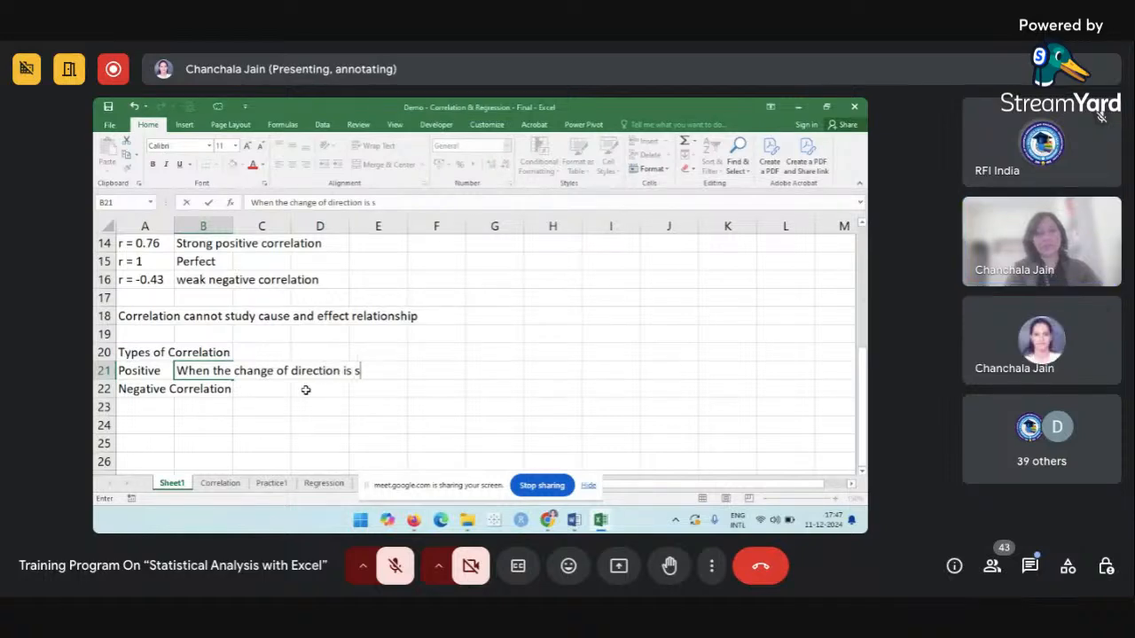
{"action": "type", "text": "ame"}
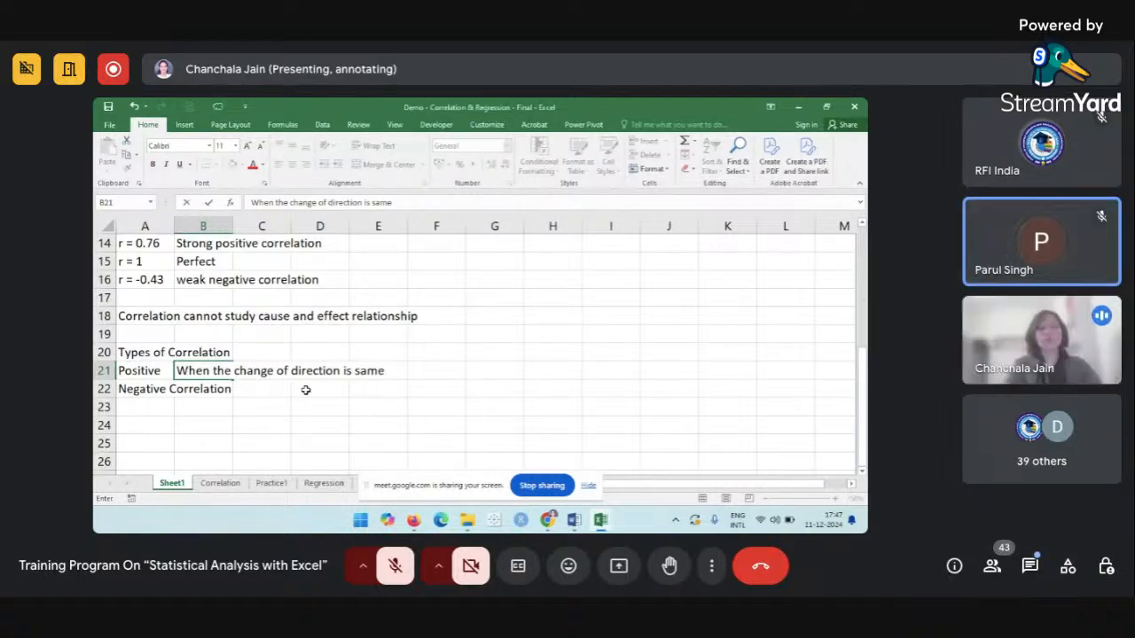
Enter the explanation "When the change of direction is opposite" in cell C22 beside the negative type.
{"action": "left_click", "coordinate": [258, 385]}
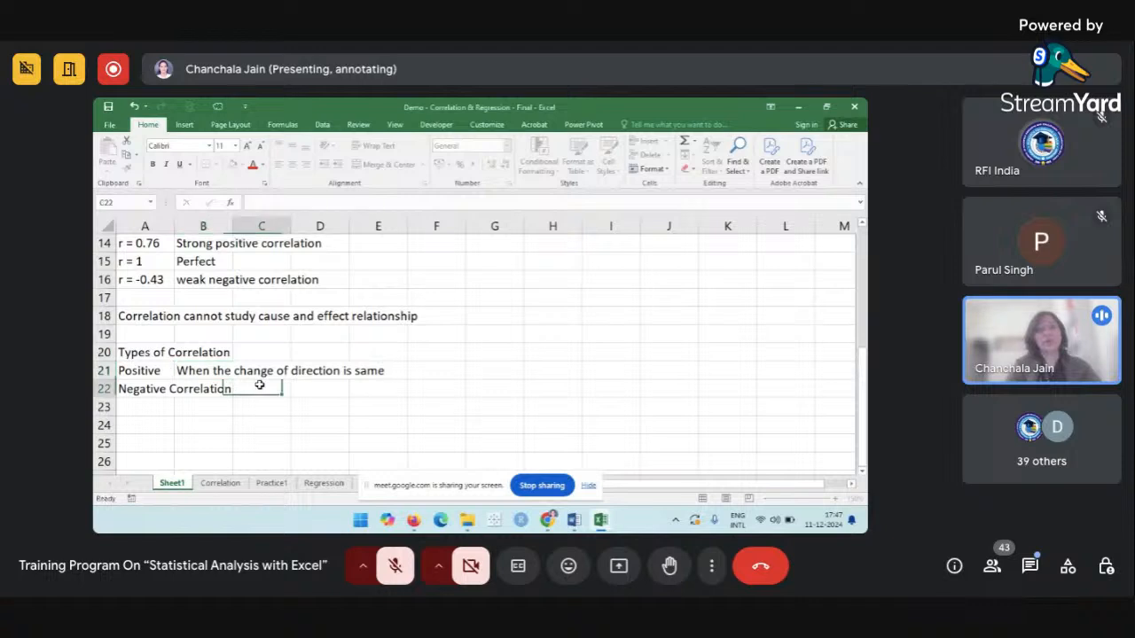
{"action": "type", "text": "When t"}
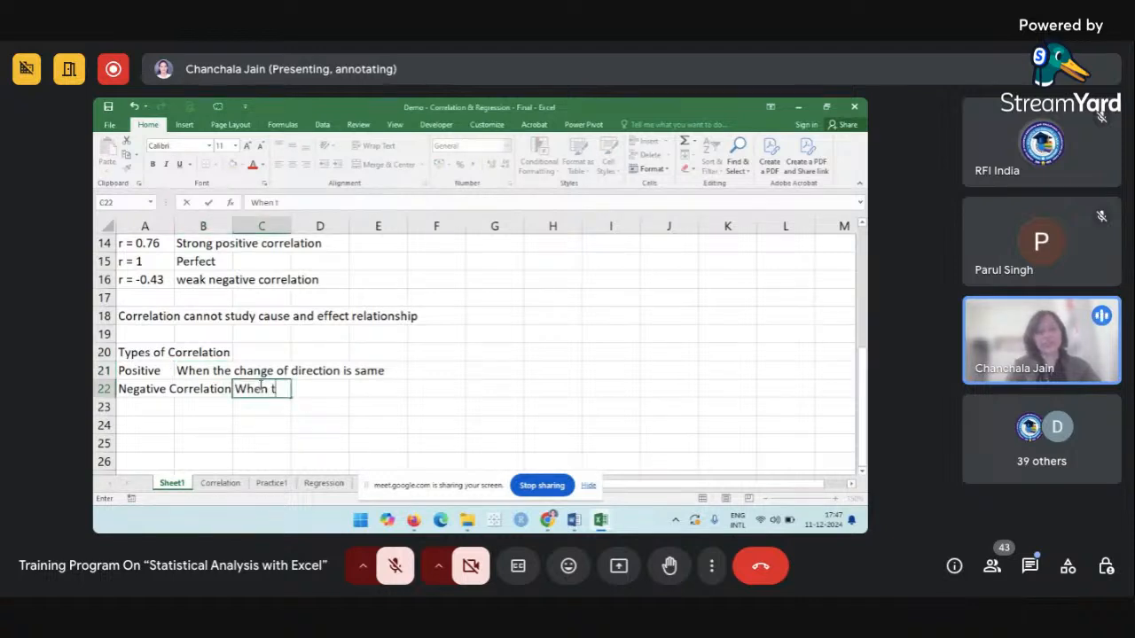
{"action": "type", "text": "he change of"}
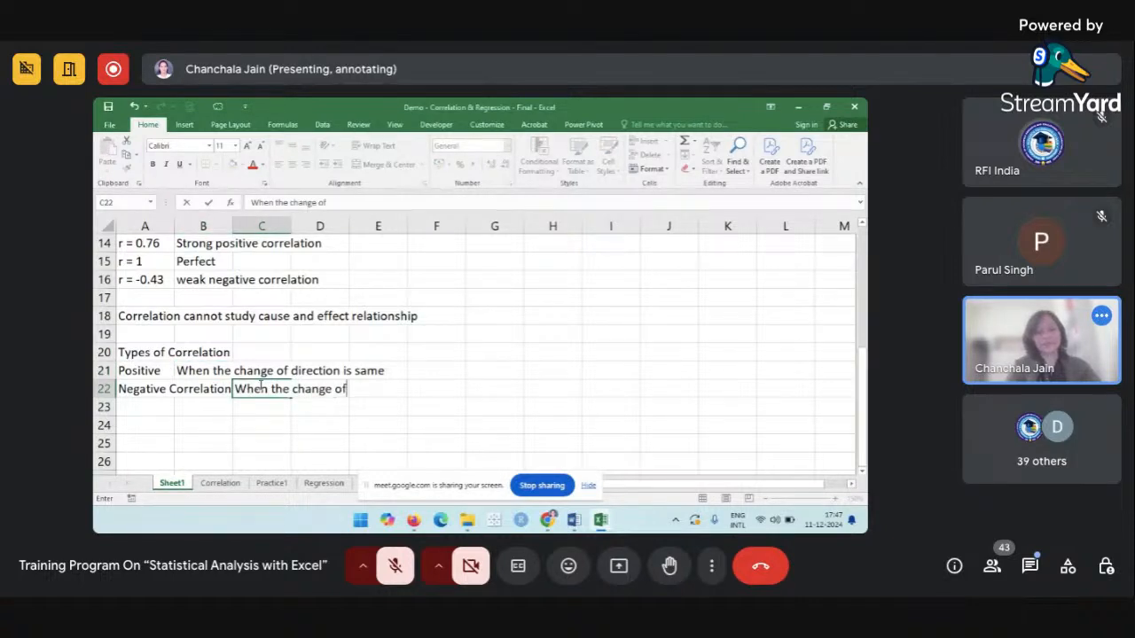
{"action": "type", "text": " direct"}
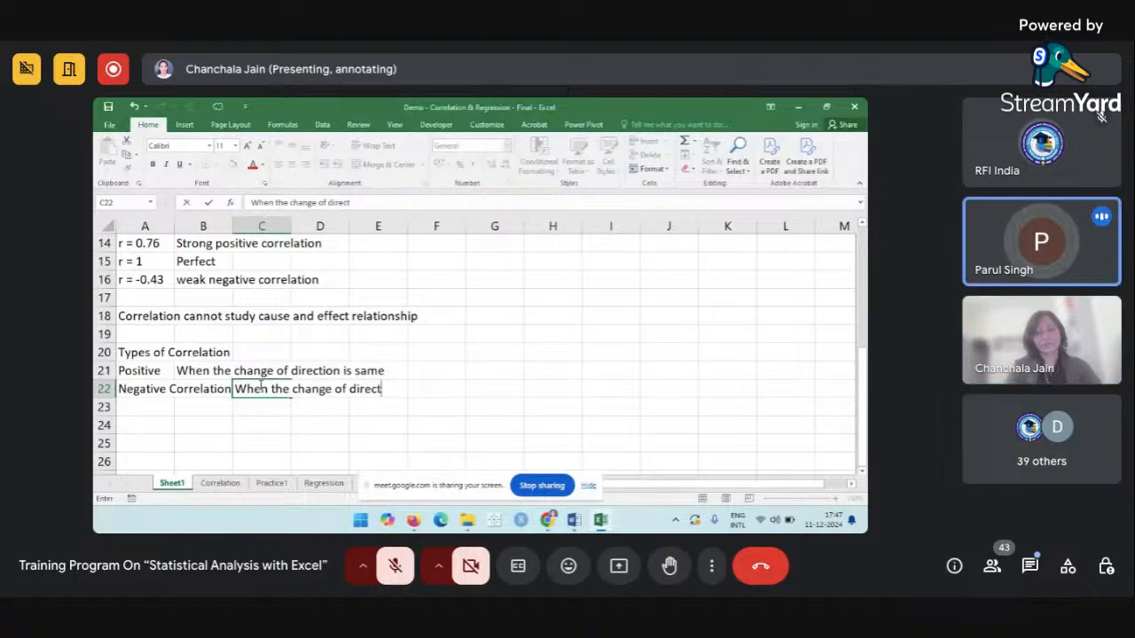
{"action": "type", "text": "ion is"}
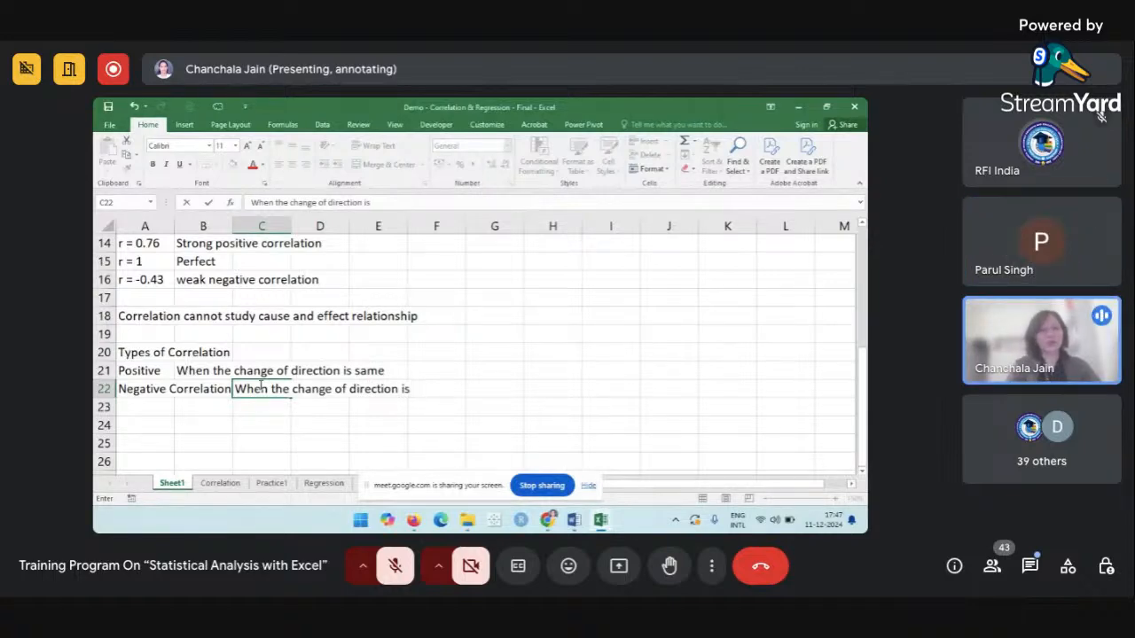
{"action": "type", "text": " opposite"}
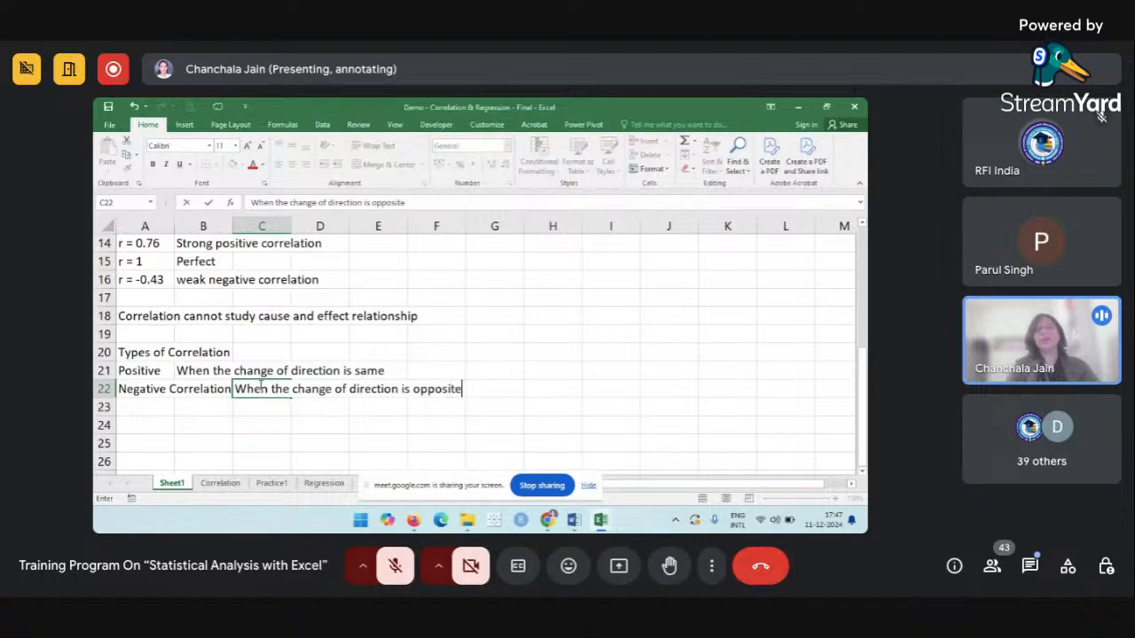
{"action": "left_click", "coordinate": [445, 372]}
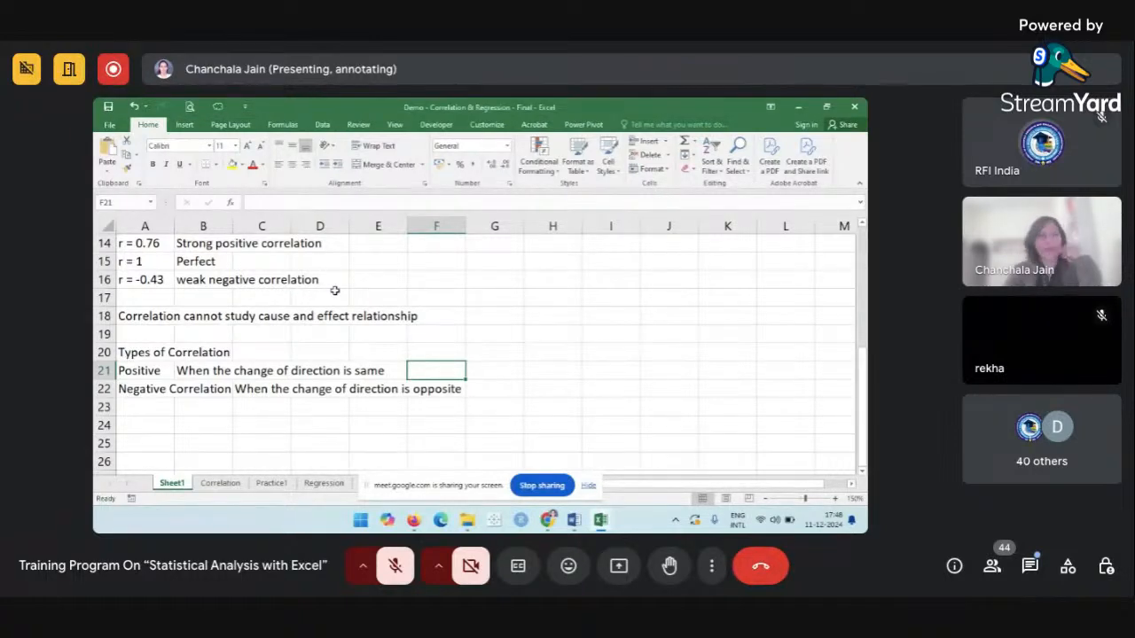
Enter the heading "Regression" in cell A25, leaving rows 23 and 24 blank below the types of correlation.
{"action": "left_click", "coordinate": [268, 420]}
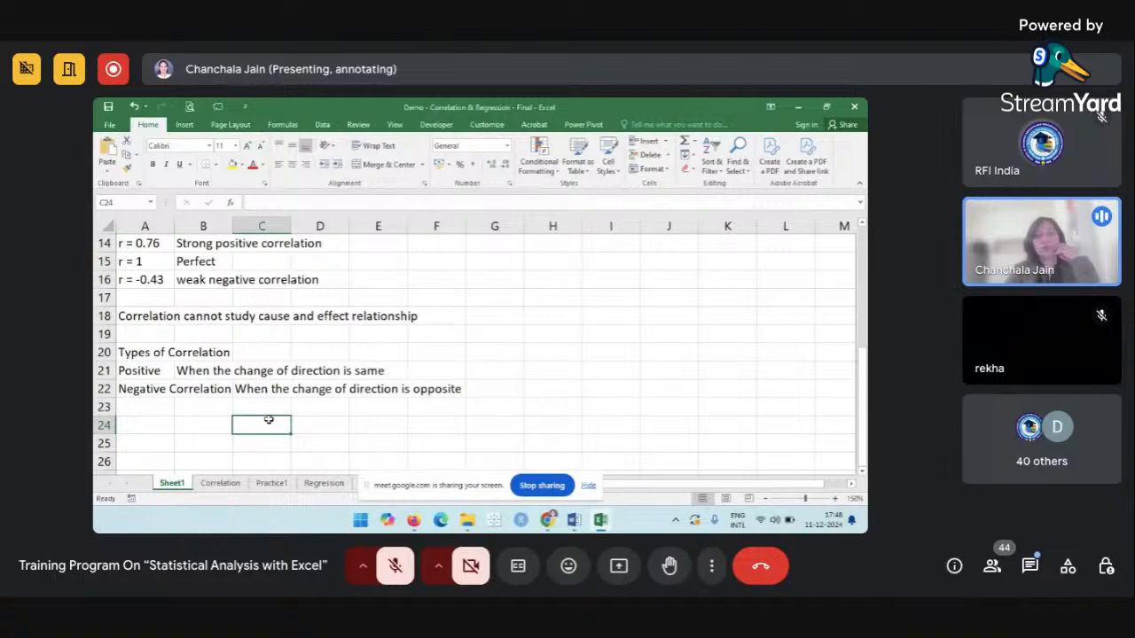
{"action": "scroll", "coordinate": [269, 419], "scroll_direction": "up", "scroll_amount": 5}
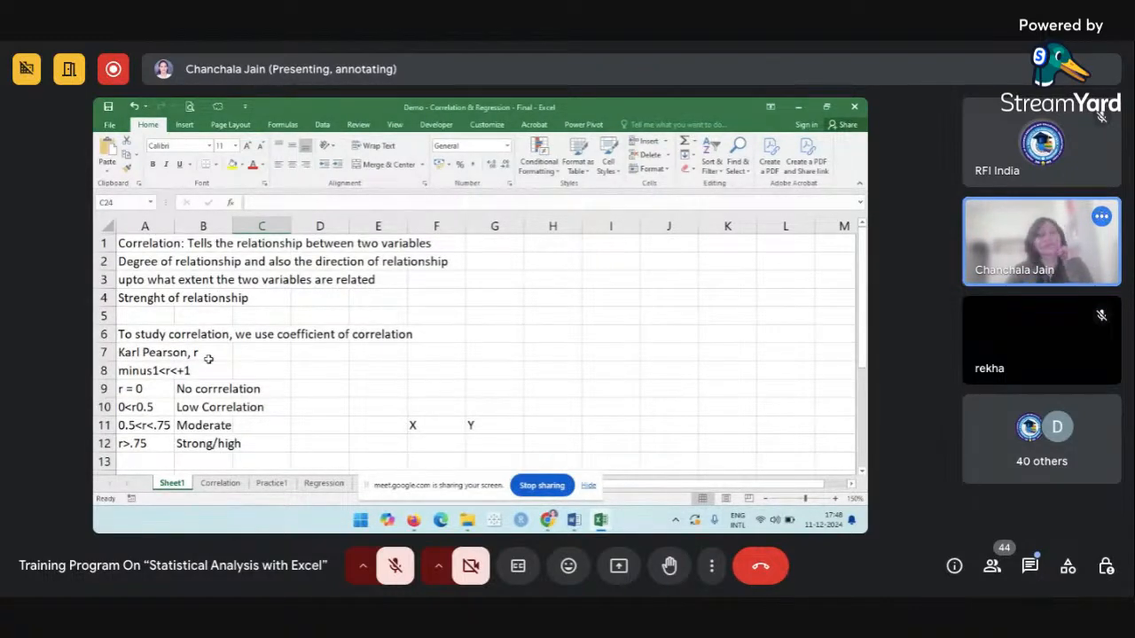
{"action": "scroll", "coordinate": [206, 360], "scroll_direction": "down", "scroll_amount": 6}
{"action": "left_click", "coordinate": [161, 369]}
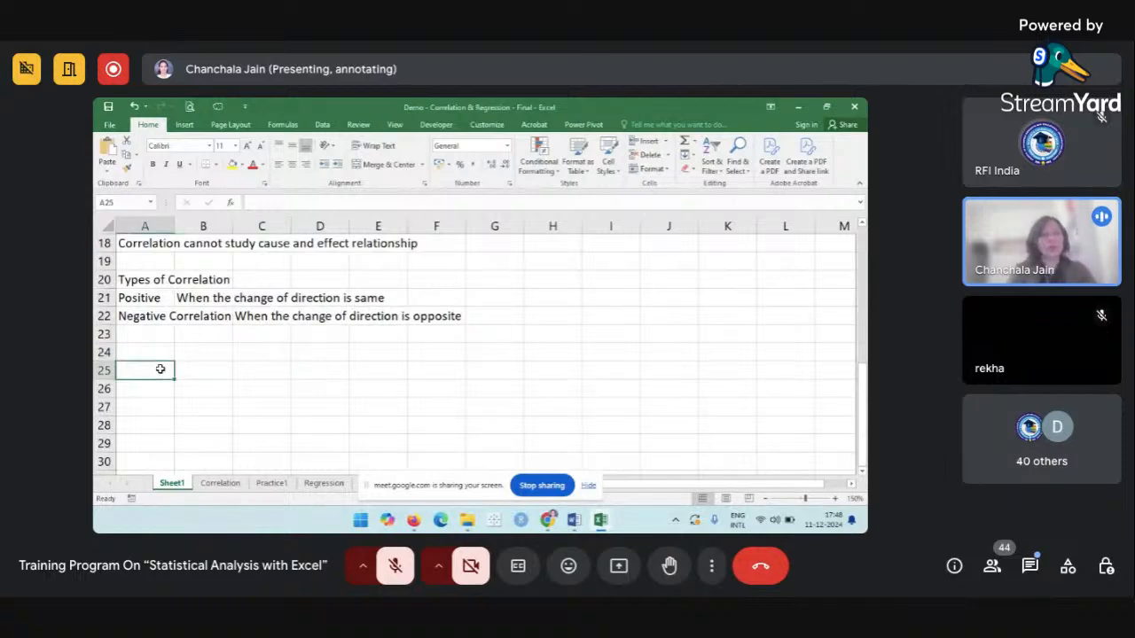
{"action": "type", "text": "Regre"}
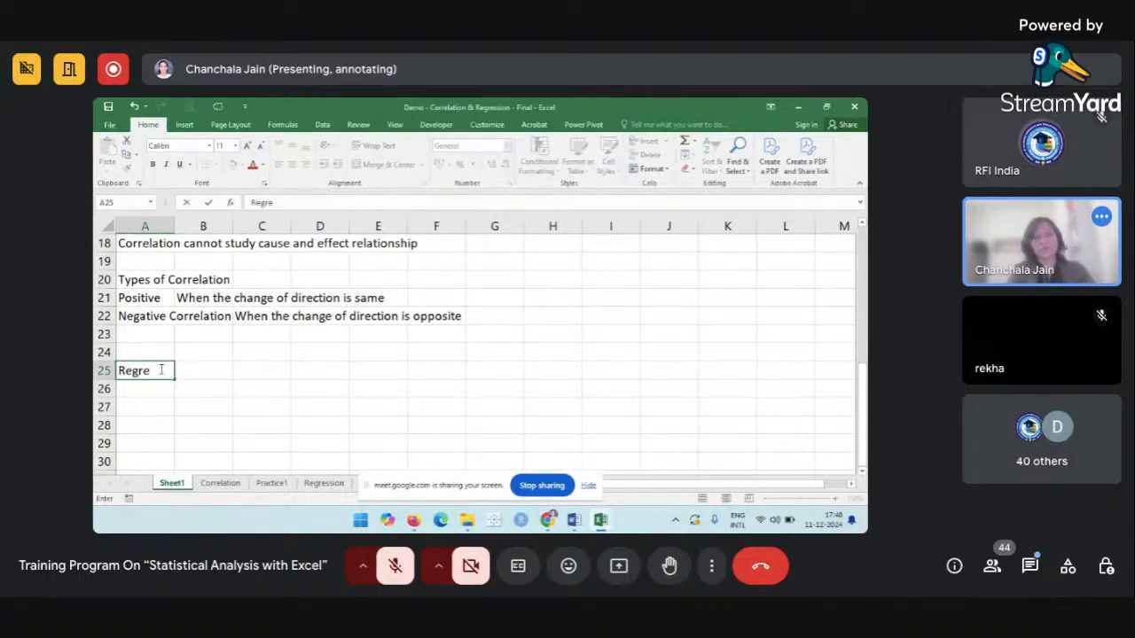
{"action": "type", "text": "ssion"}
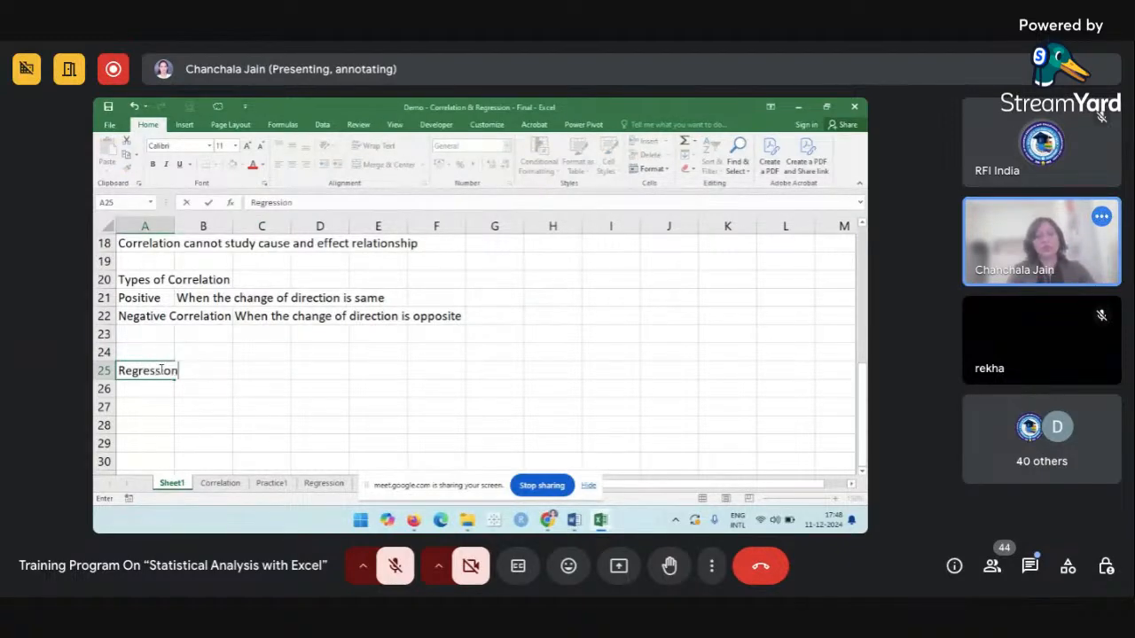
{"action": "left_click", "coordinate": [147, 385]}
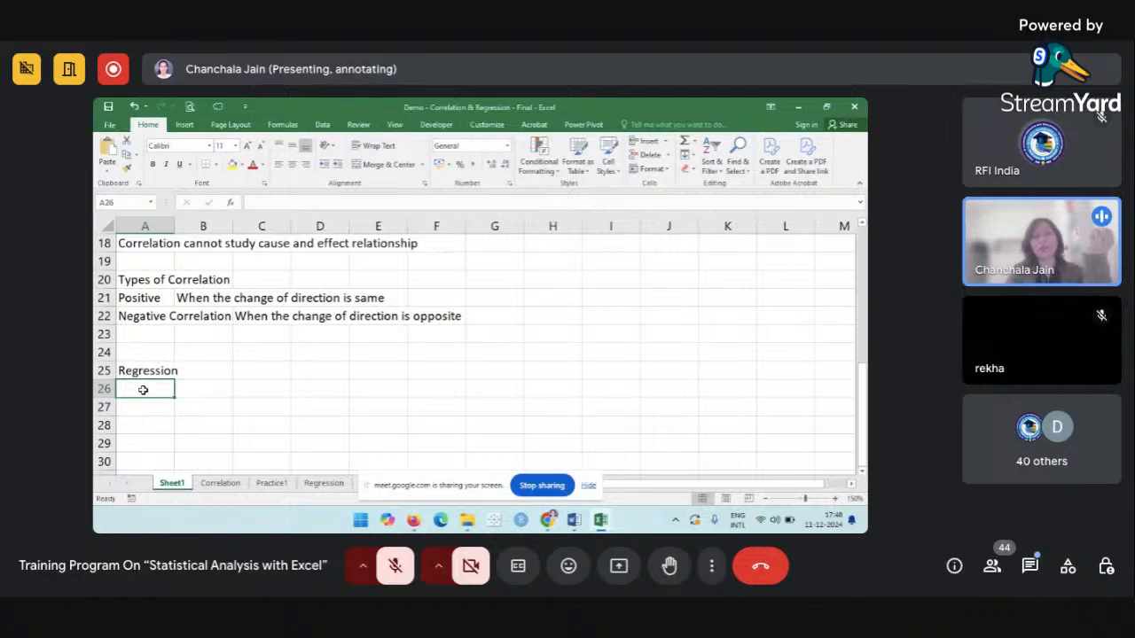
{"action": "left_click", "coordinate": [139, 317]}
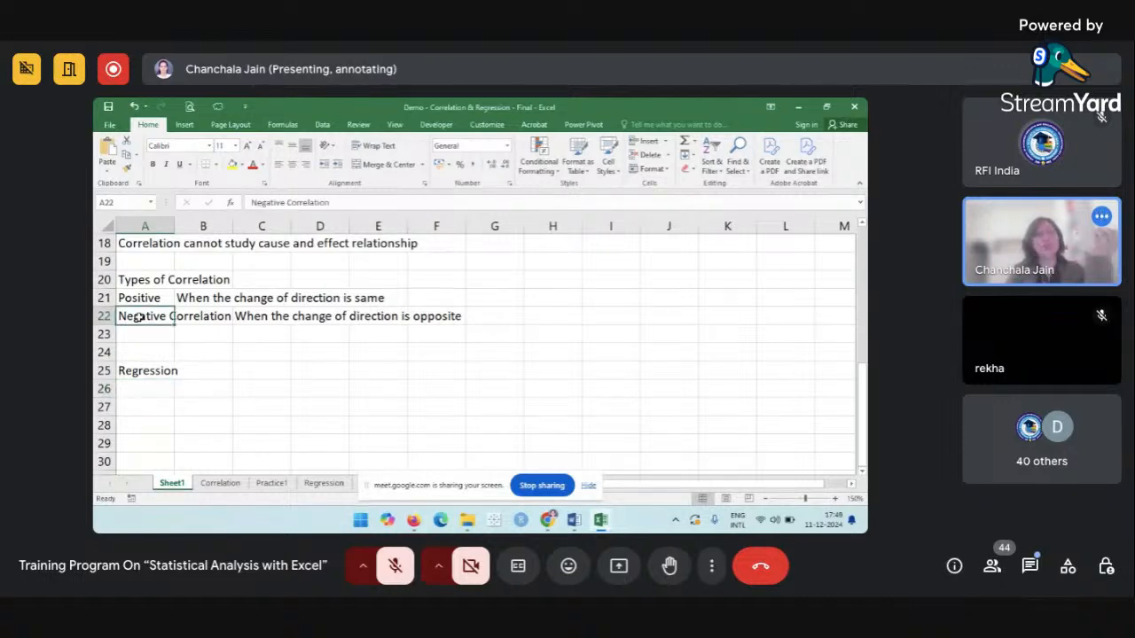
{"action": "left_click", "coordinate": [141, 373]}
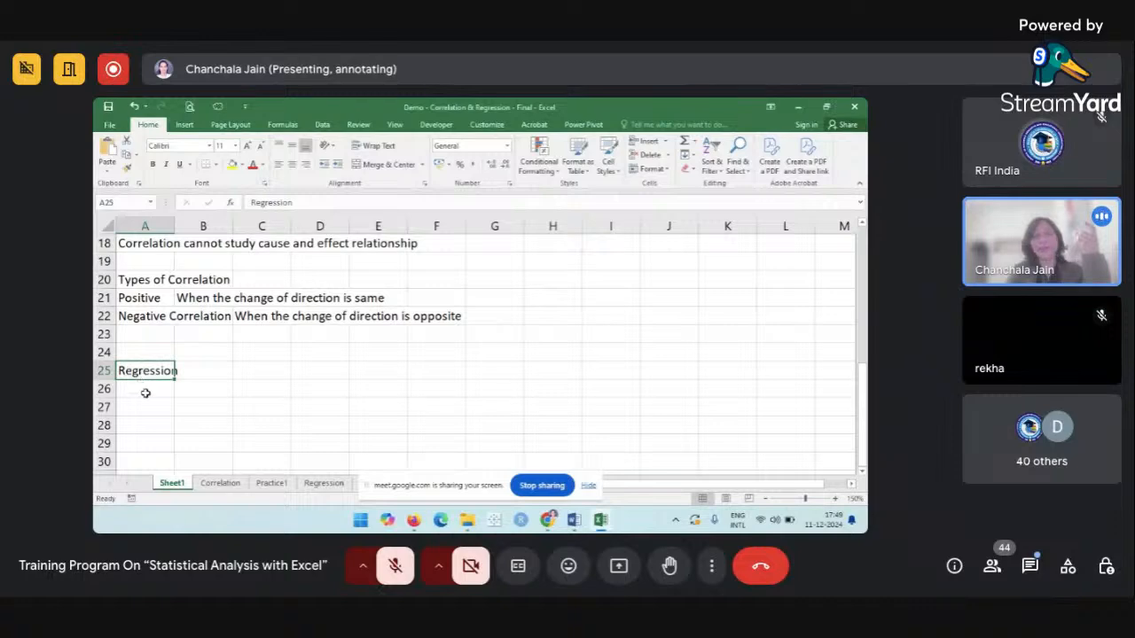
{"action": "left_click", "coordinate": [146, 395]}
{"action": "type", "text": "Pre-re"}
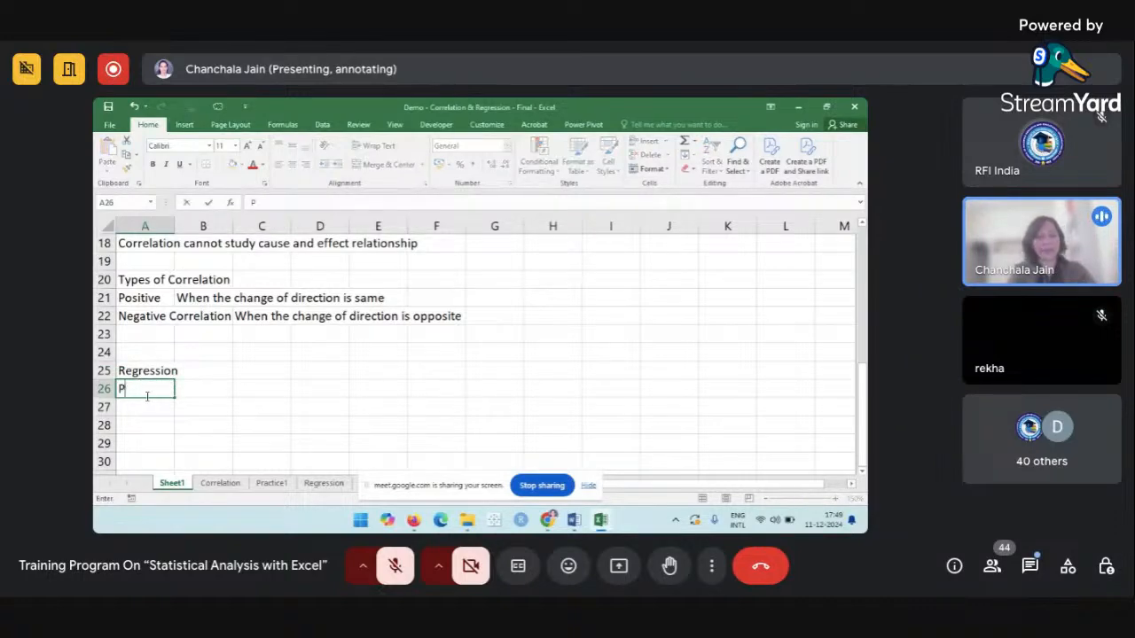
{"action": "key", "text": "BackSpace"}
{"action": "key", "text": "BackSpace"}
{"action": "key", "text": "BackSpace"}
{"action": "key", "text": "BackSpace"}
{"action": "key", "text": "BackSpace"}
{"action": "key", "text": "BackSpace"}
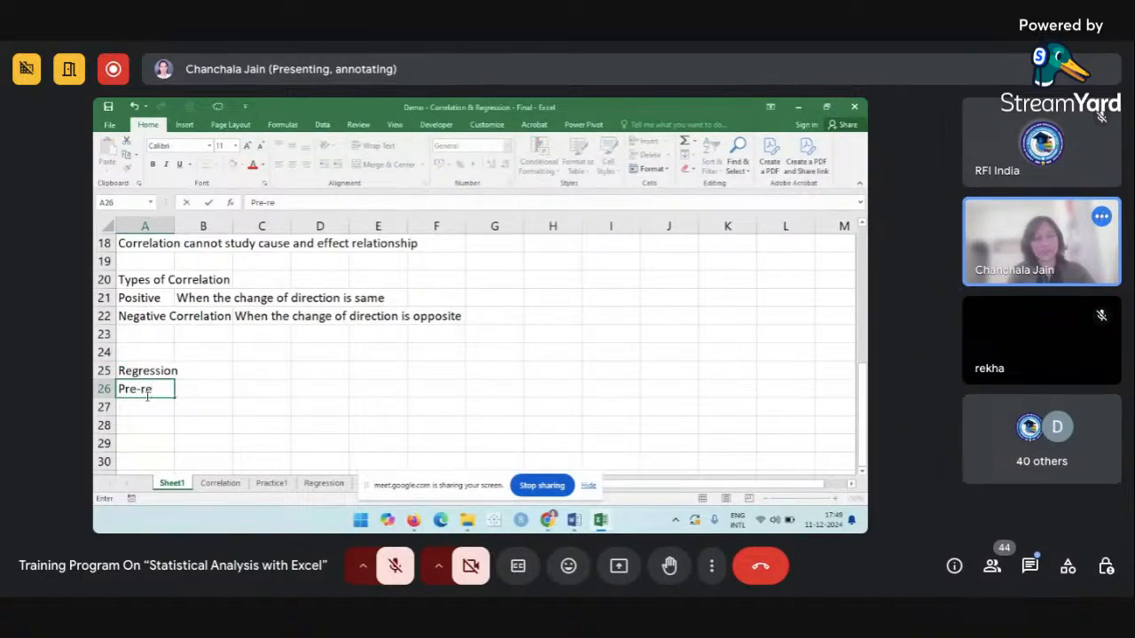
{"action": "type", "text": "co"}
{"action": "key", "text": "BackSpace"}
{"action": "key", "text": "BackSpace"}
Enter the note "Correlation is pre-requisite for regression" in cell A26 under the Regression heading.
{"action": "type", "text": "Correlation i"}
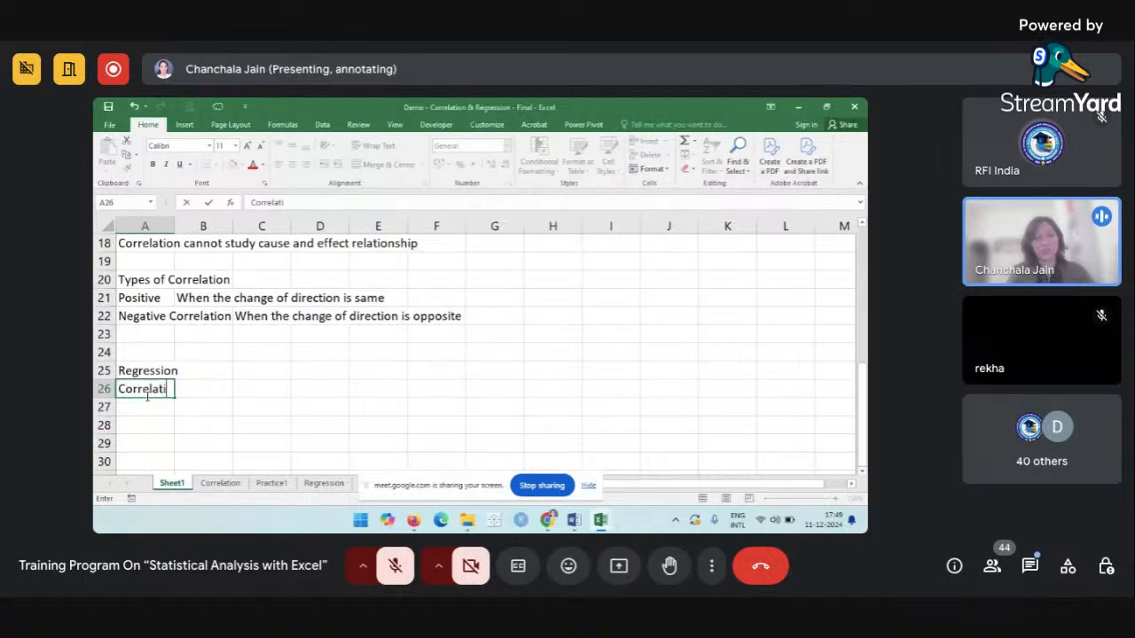
{"action": "type", "text": "pre"}
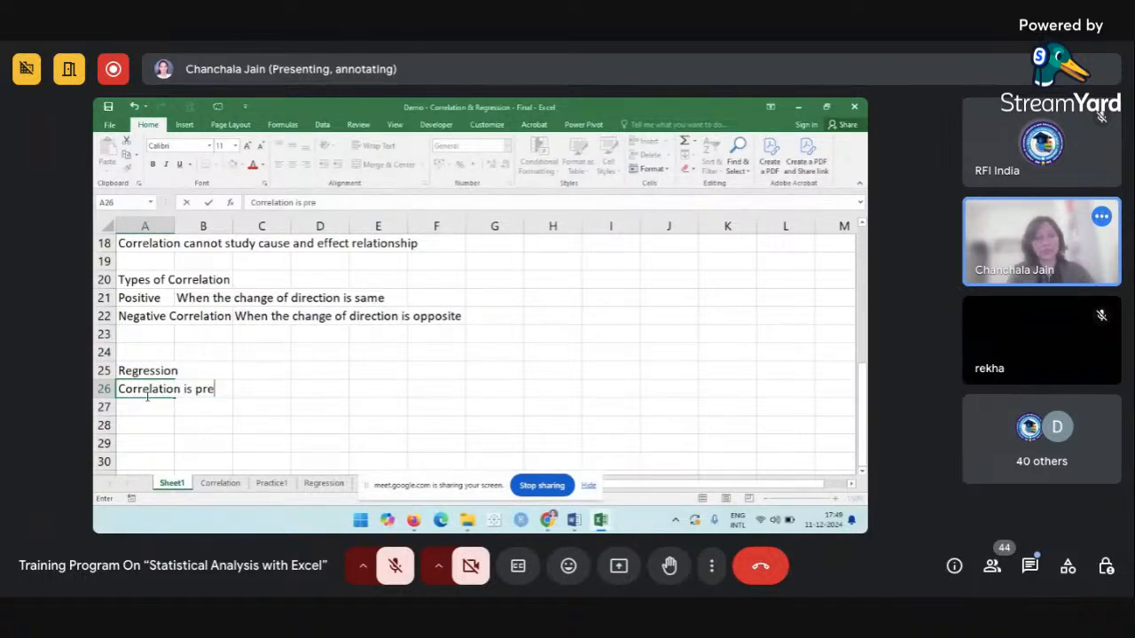
{"action": "type", "text": "-requisite of"}
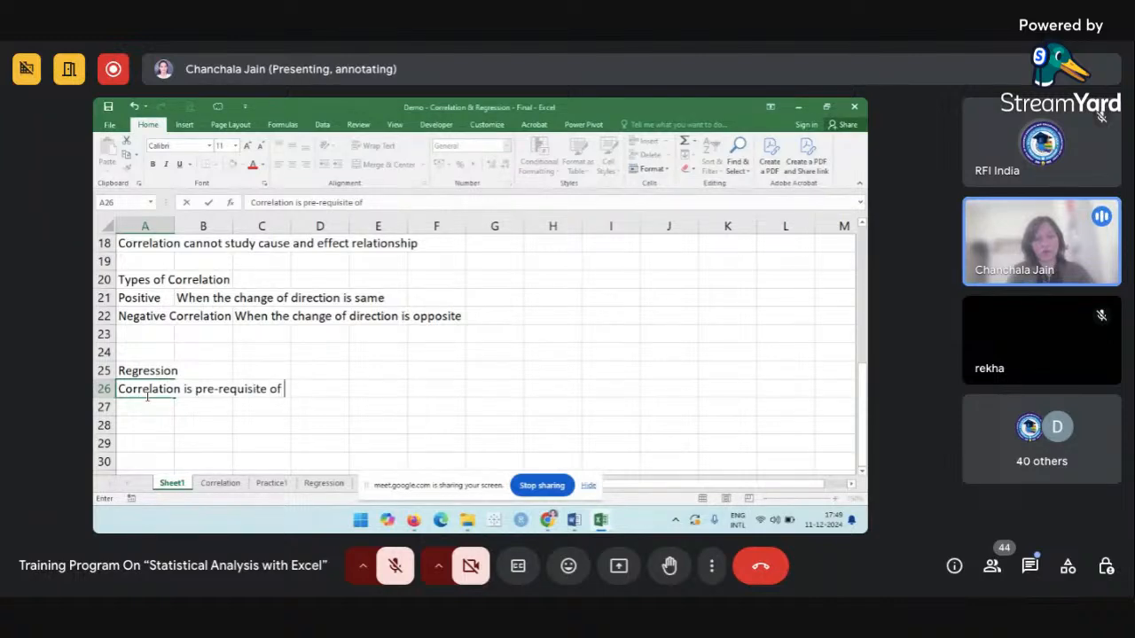
{"action": "type", "text": " regr"}
{"action": "key", "text": "BackSpace"}
{"action": "key", "text": "BackSpace"}
{"action": "key", "text": "BackSpace"}
{"action": "key", "text": "BackSpace"}
{"action": "key", "text": "BackSpace"}
{"action": "key", "text": "BackSpace"}
{"action": "key", "text": "BackSpace"}
{"action": "type", "text": "for regression"}
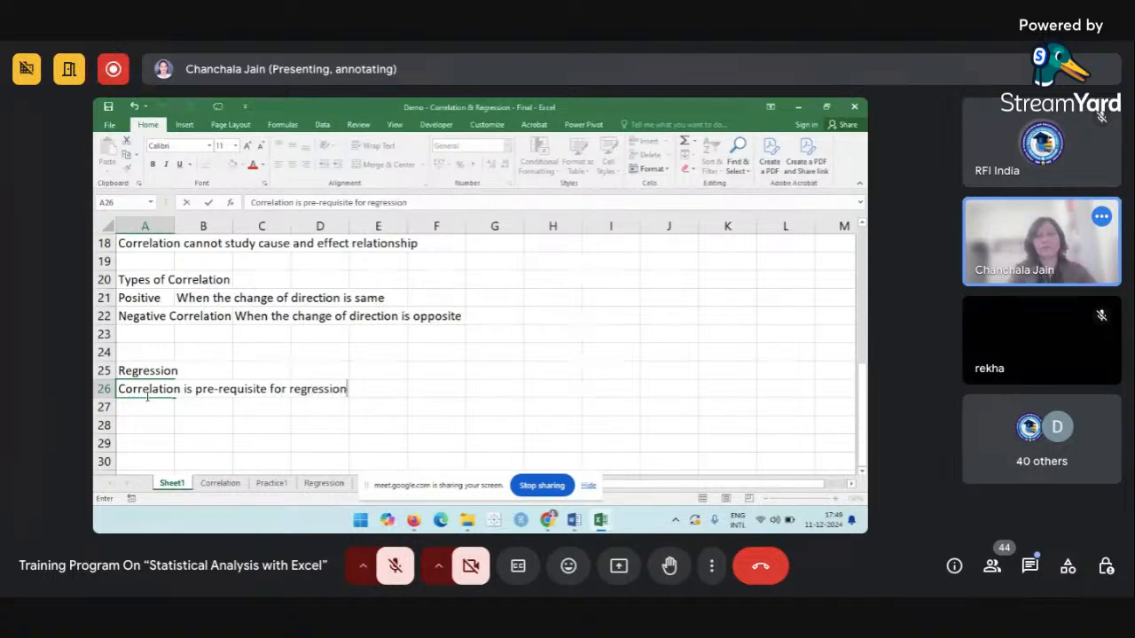
{"action": "key", "text": "Return"}
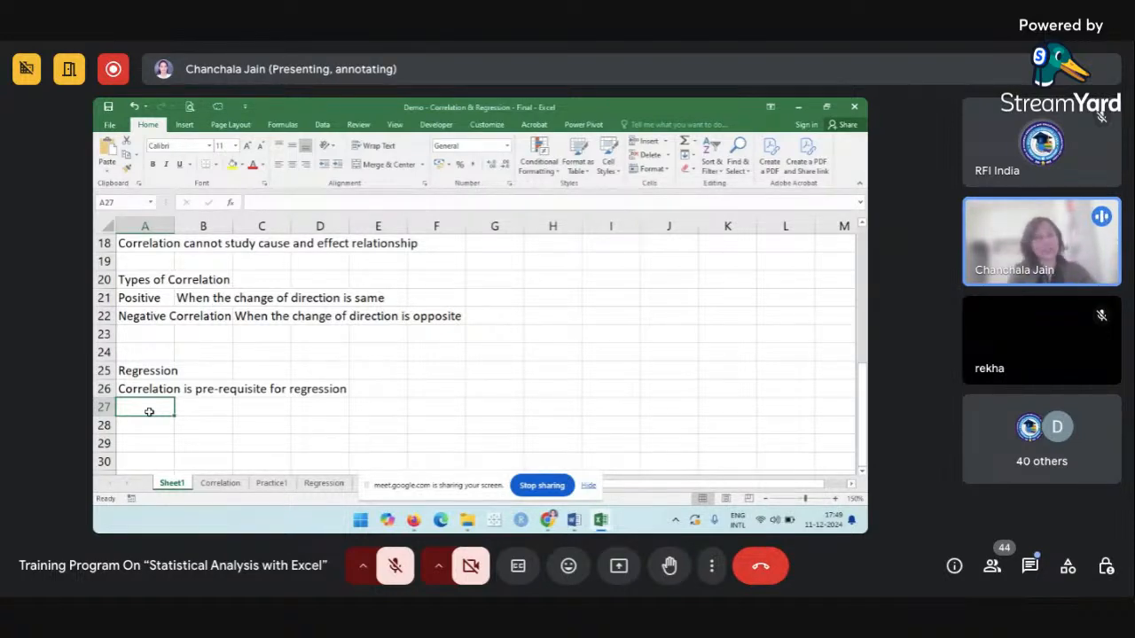
Enter the note "Study cause and effect relationship" in cell A27 below the pre-requisite note.
{"action": "type", "text": "Study c"}
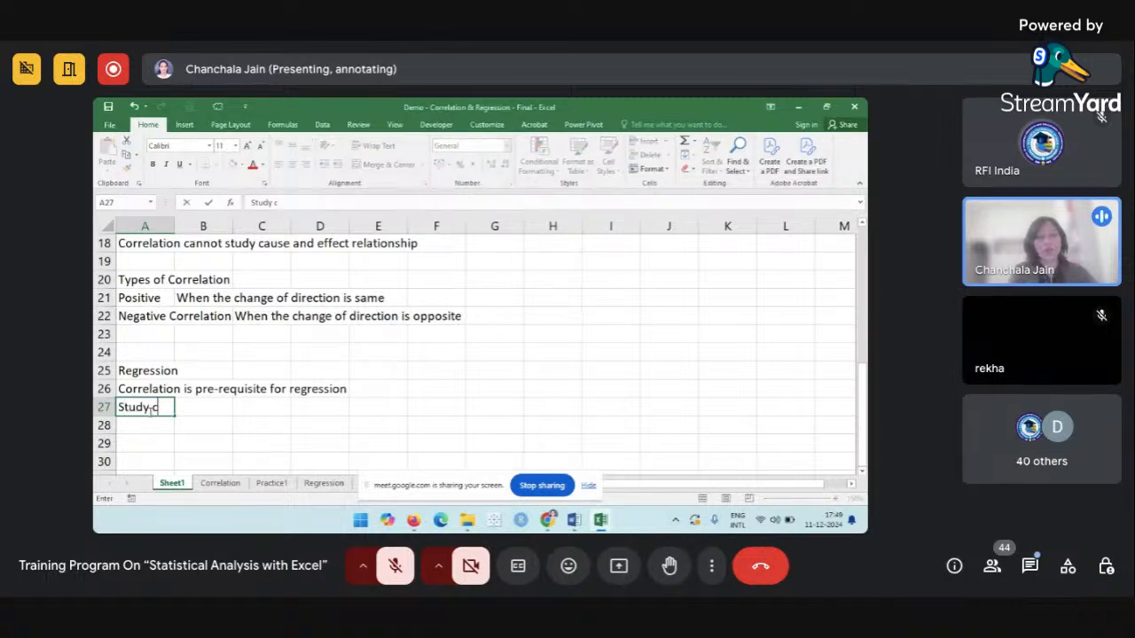
{"action": "type", "text": "ause and e"}
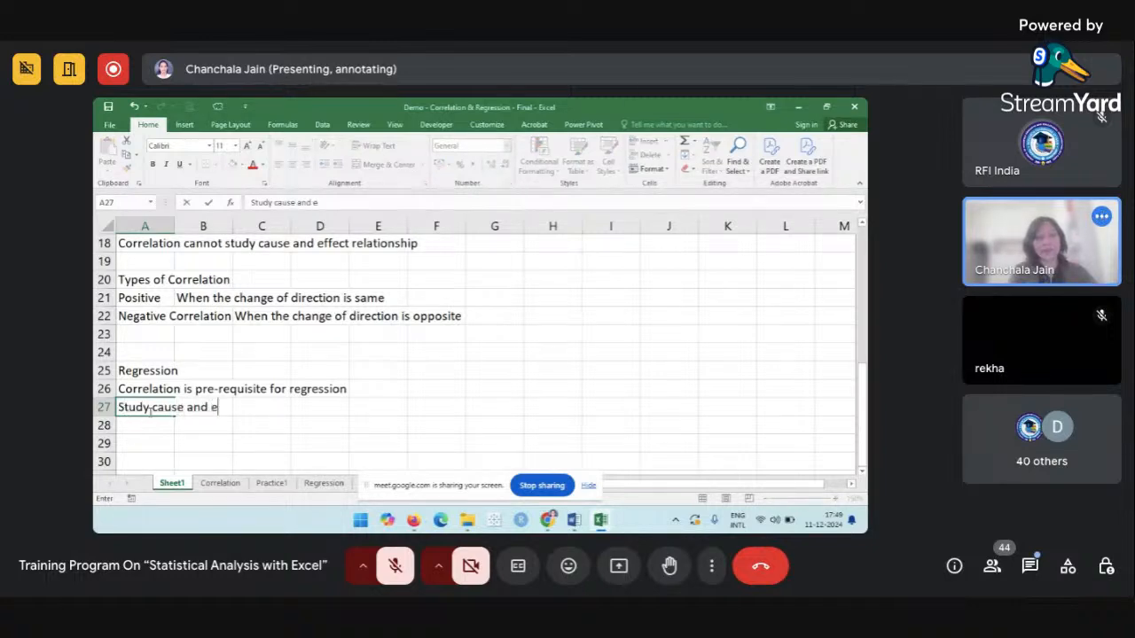
{"action": "type", "text": "ffect rela"}
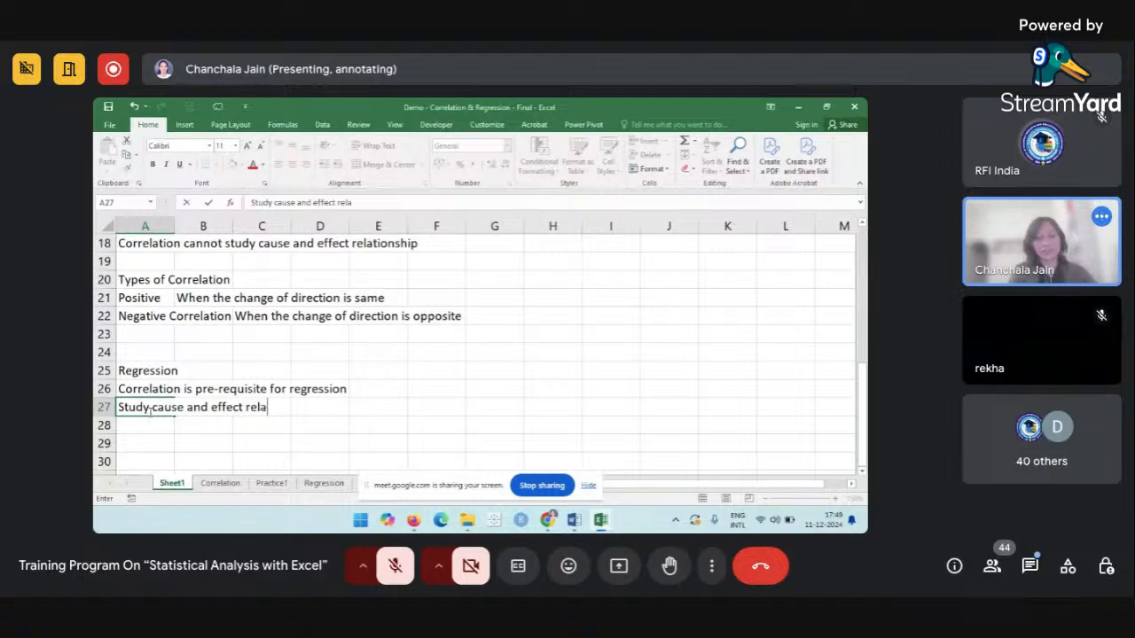
{"action": "type", "text": "tionship"}
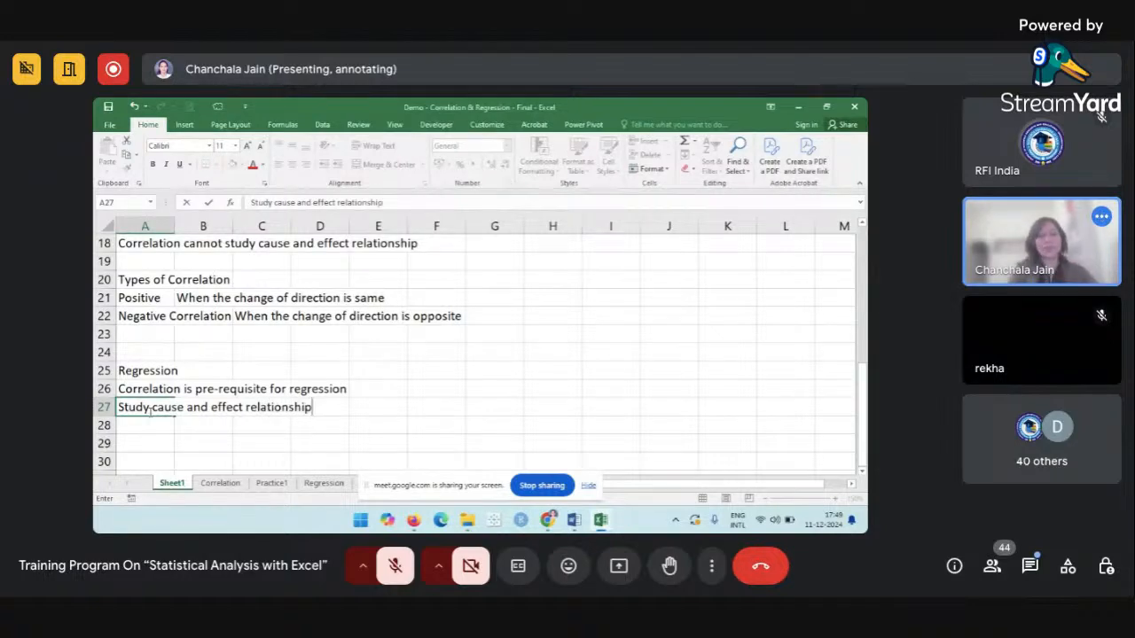
{"action": "key", "text": "Return"}
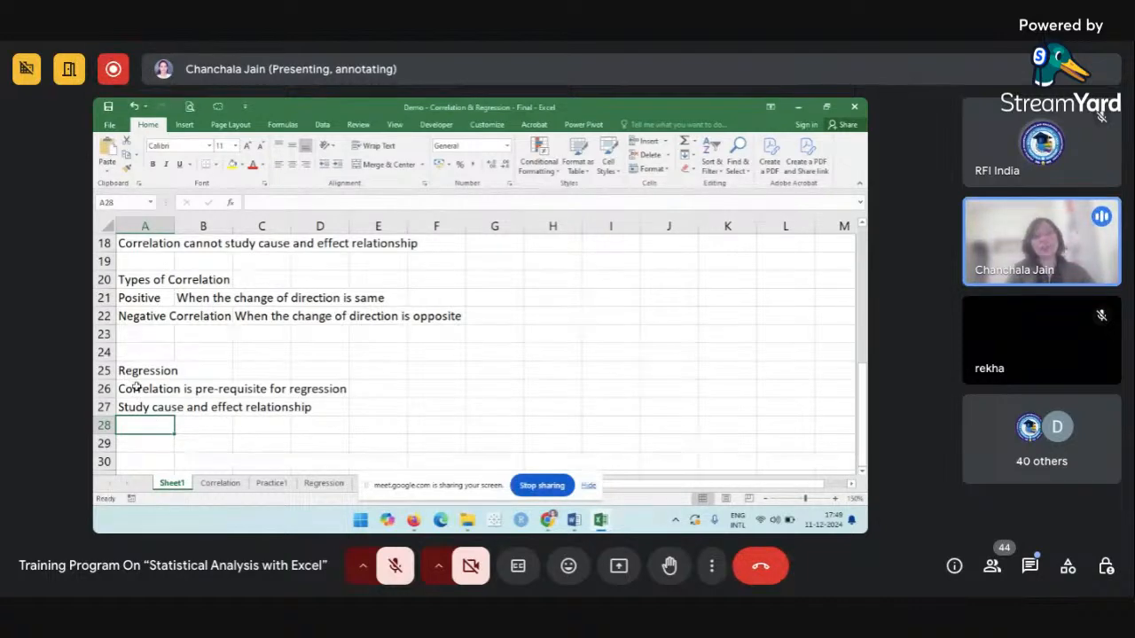
Enter the note "Algebraic relationship" in cell A28, correcting the spelling of its first word.
{"action": "type", "text": "Al"}
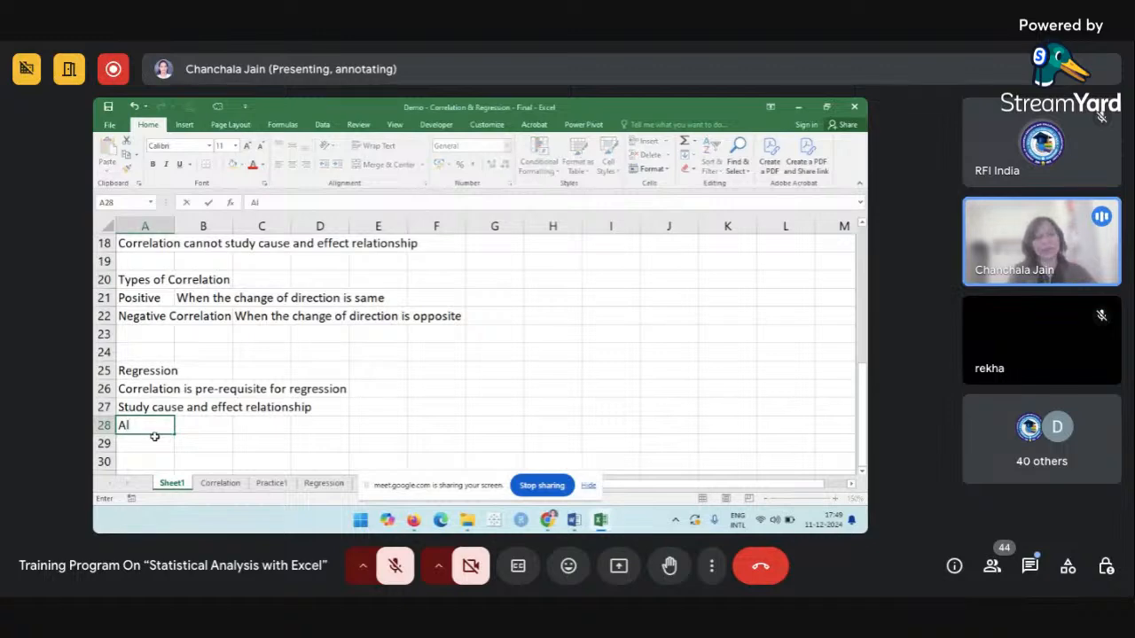
{"action": "type", "text": "hebr"}
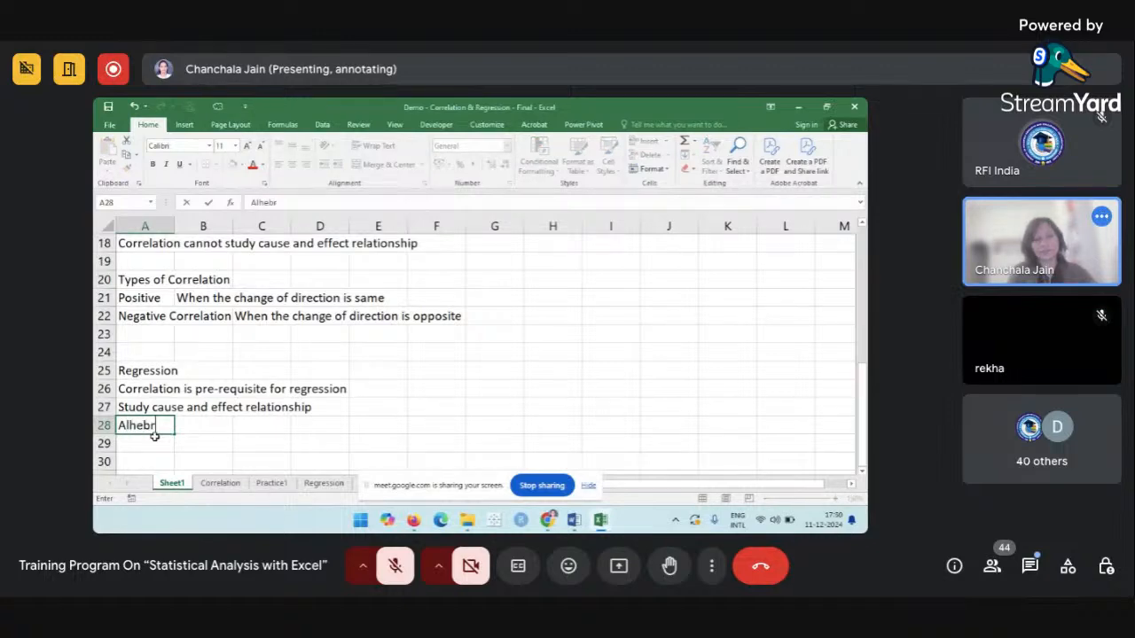
{"action": "type", "text": "aic relationship"}
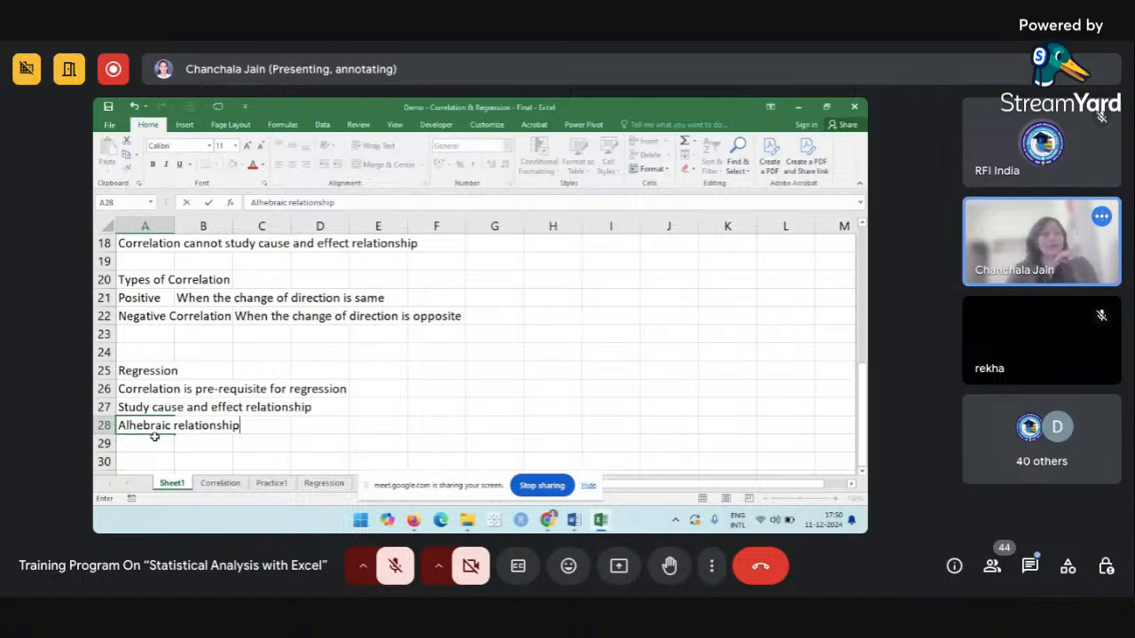
{"action": "key", "text": "BackSpace"}
{"action": "type", "text": "g"}
{"action": "key", "text": "BackSpace"}
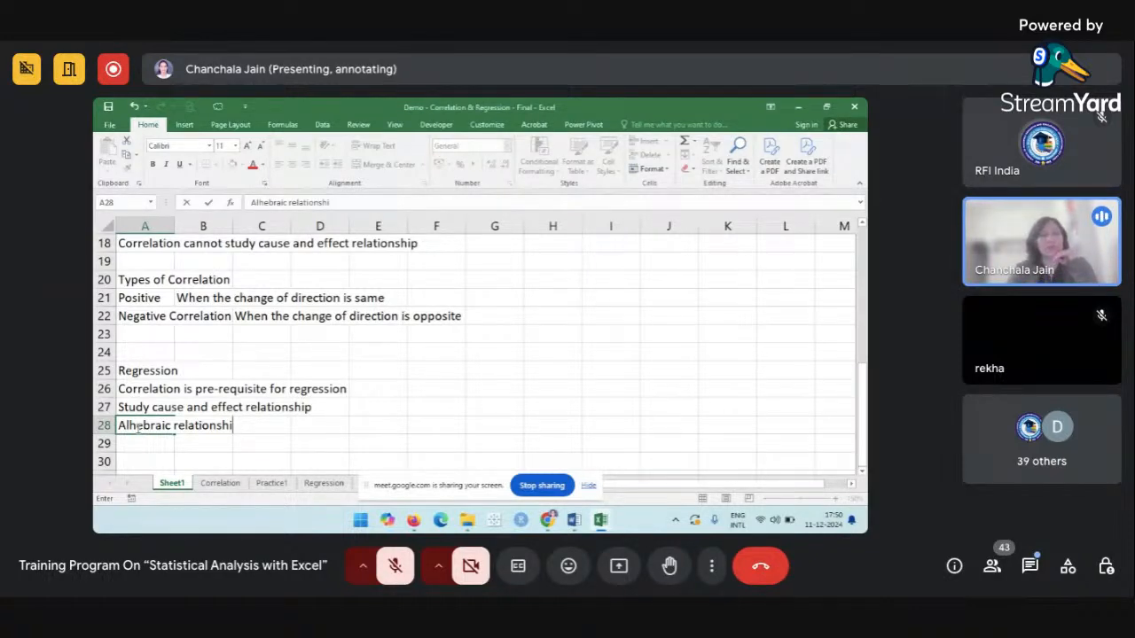
{"action": "type", "text": "p"}
{"action": "left_click", "coordinate": [137, 427]}
{"action": "key", "text": "BackSpace"}
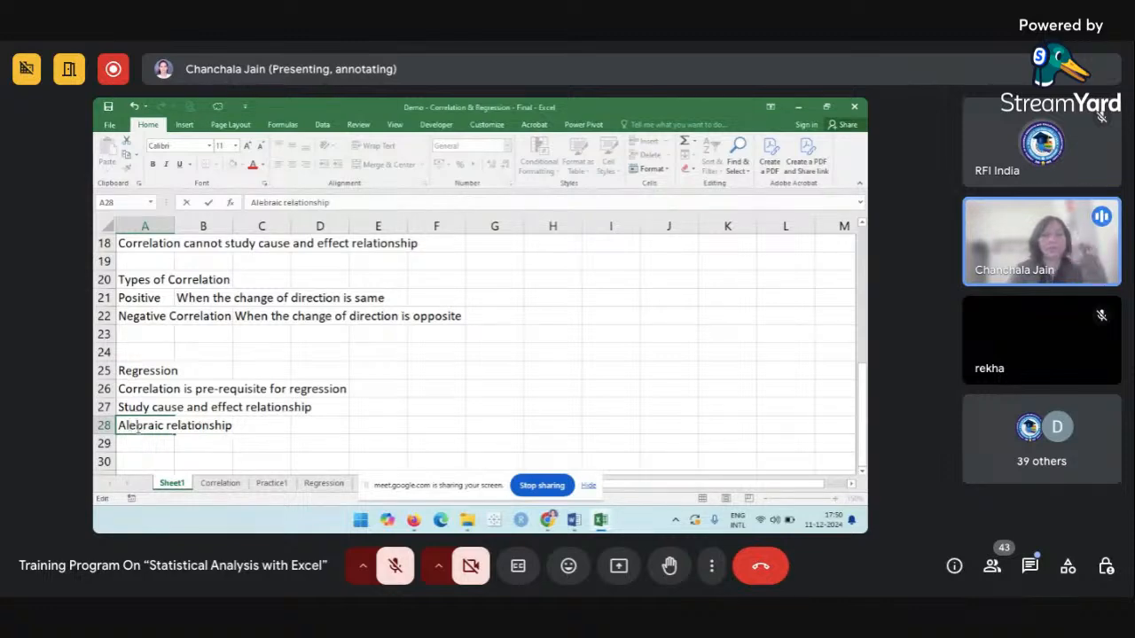
{"action": "type", "text": "g"}
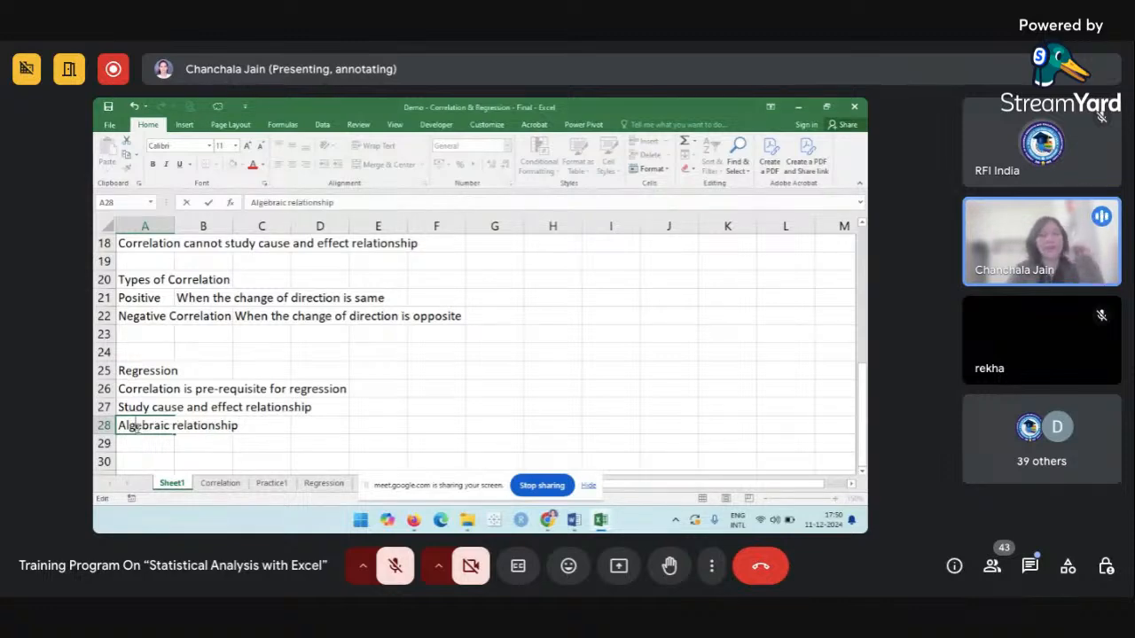
{"action": "left_click", "coordinate": [196, 450]}
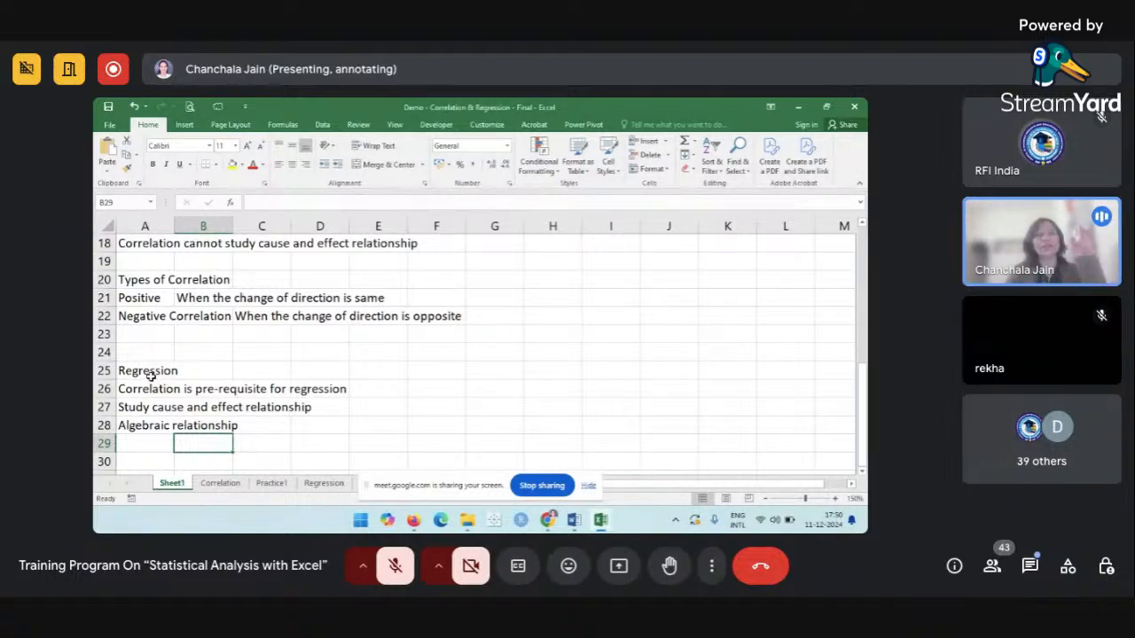
Enter the note "To forecast the DV variable using IV" in cell A29 below the algebraic relationship note.
{"action": "left_click", "coordinate": [153, 442]}
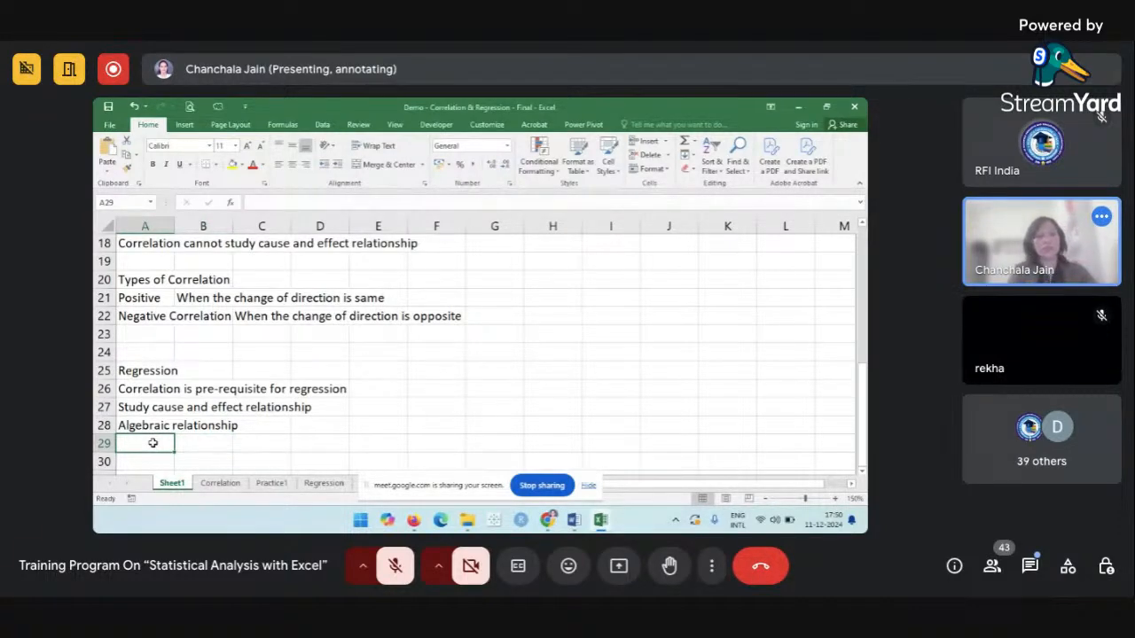
{"action": "type", "text": "To"}
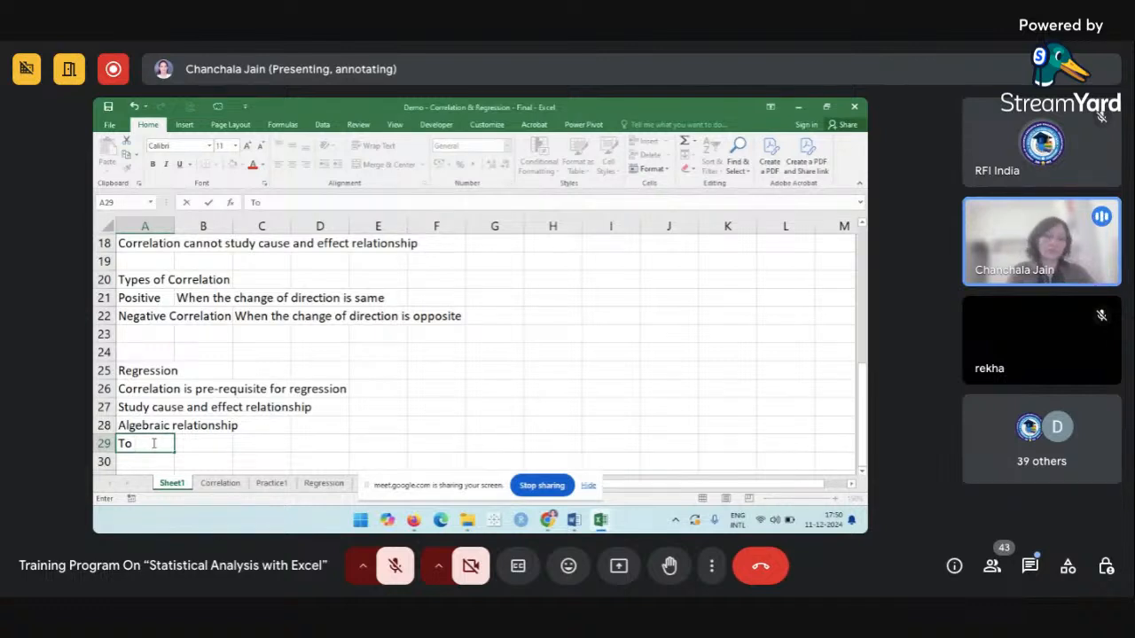
{"action": "type", "text": " fore"}
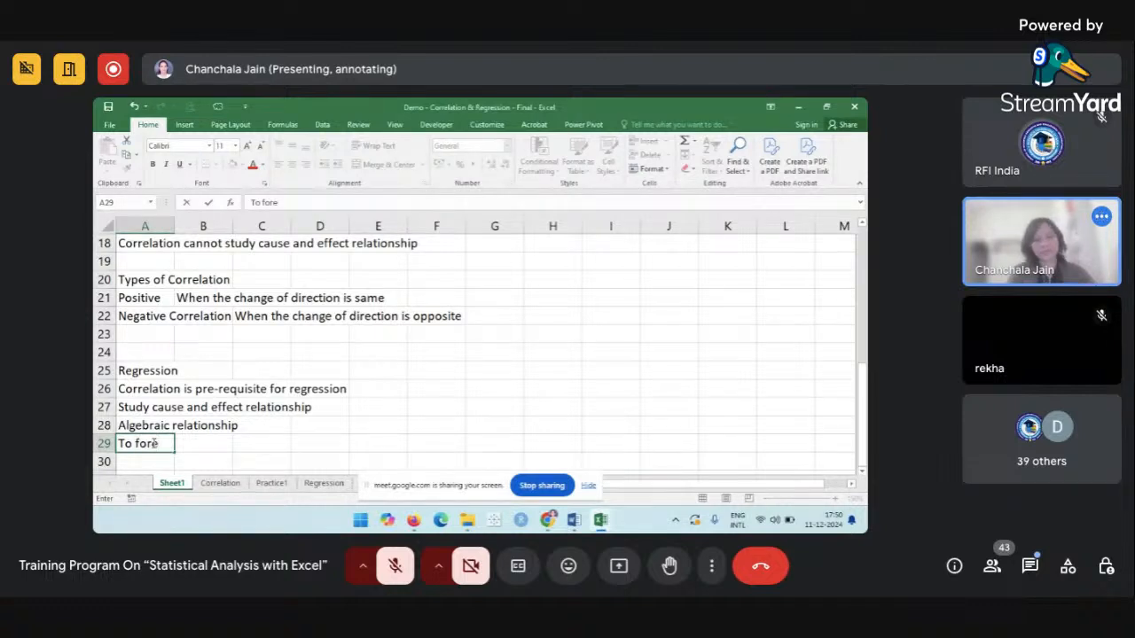
{"action": "type", "text": "cast the DV va"}
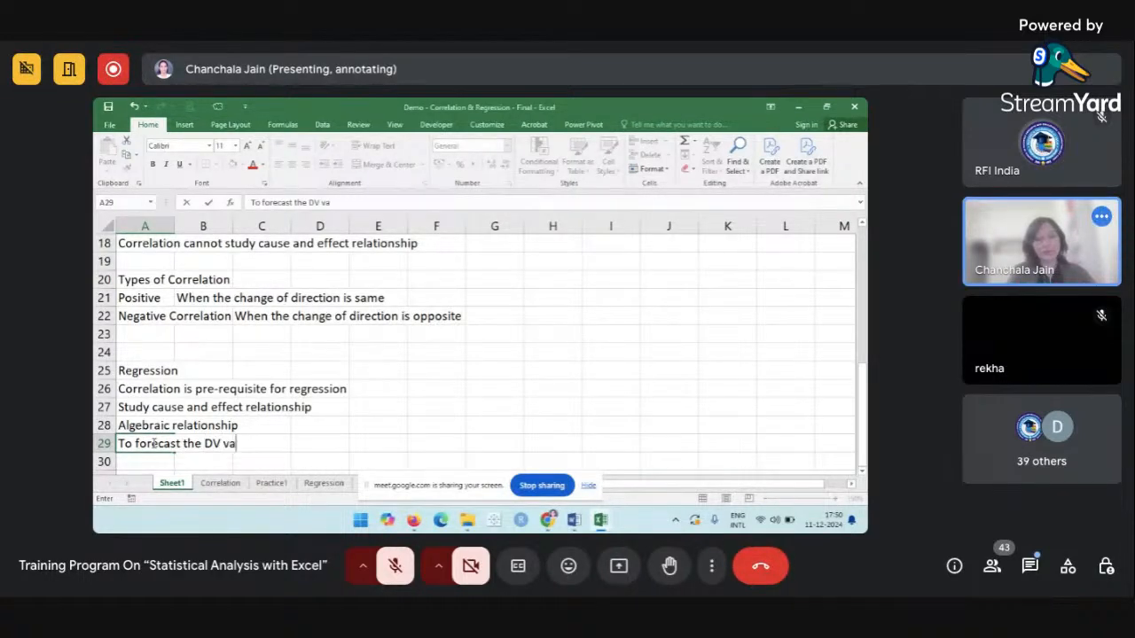
{"action": "type", "text": "riable using IV"}
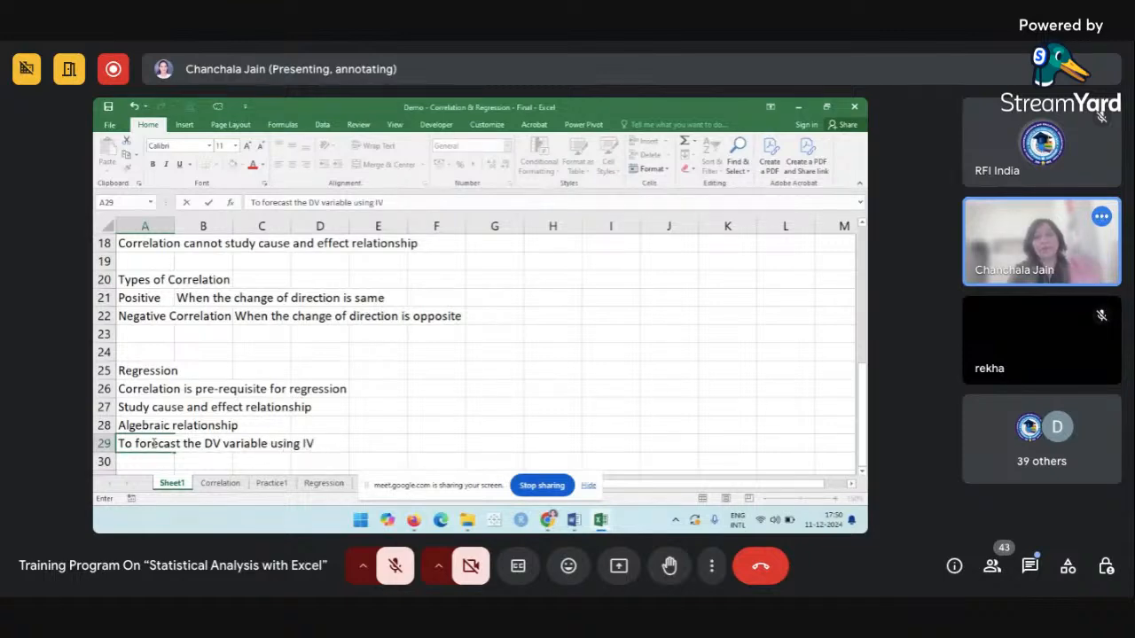
{"action": "left_click", "coordinate": [341, 390]}
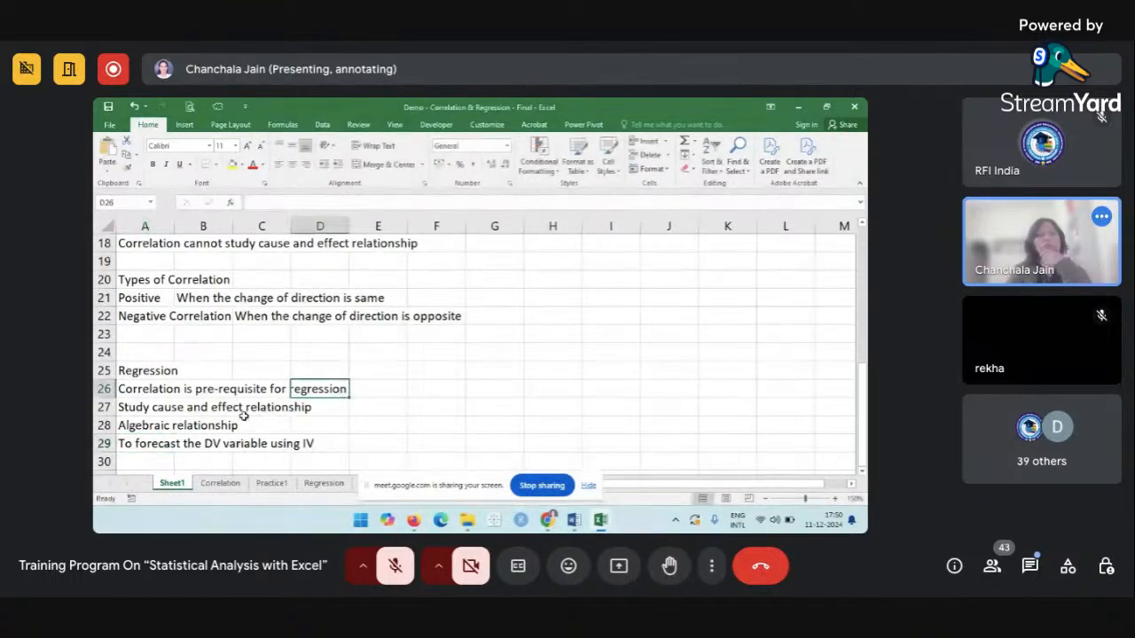
{"action": "left_click", "coordinate": [156, 442]}
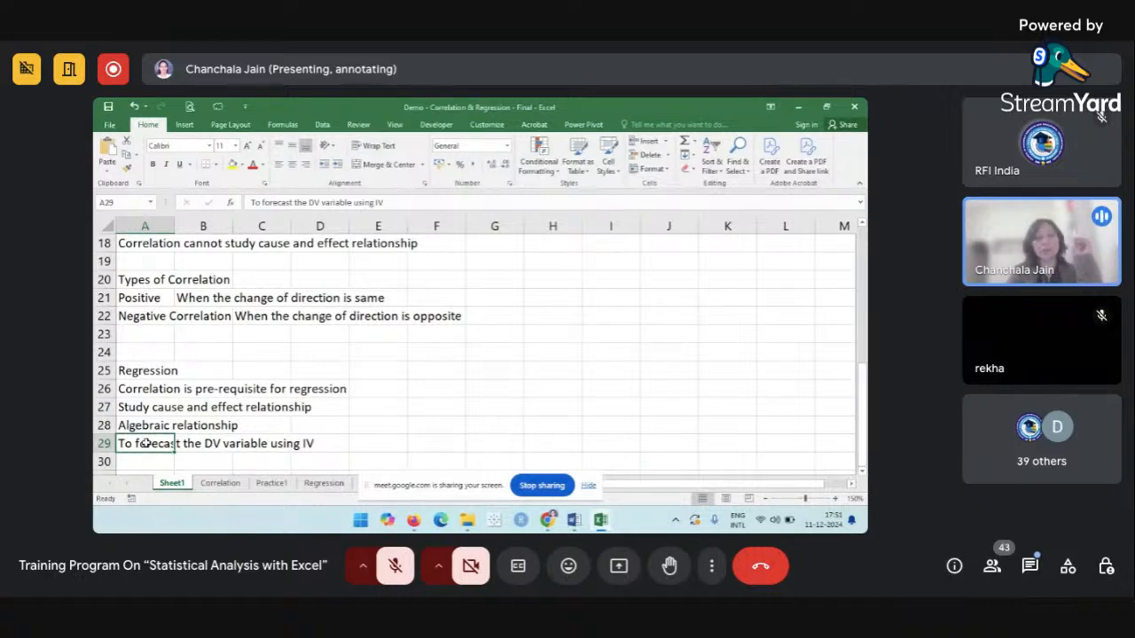
{"action": "scroll", "coordinate": [145, 443], "scroll_direction": "down", "scroll_amount": 2}
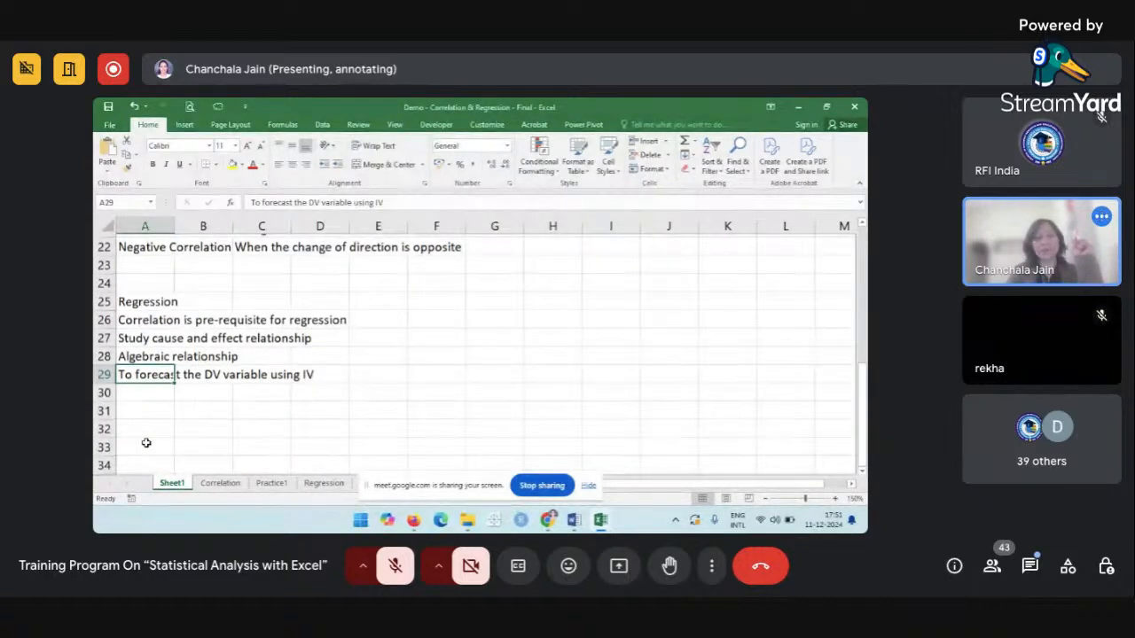
{"action": "scroll", "coordinate": [146, 443], "scroll_direction": "up", "scroll_amount": 3}
{"action": "scroll", "coordinate": [146, 441], "scroll_direction": "up", "scroll_amount": 1}
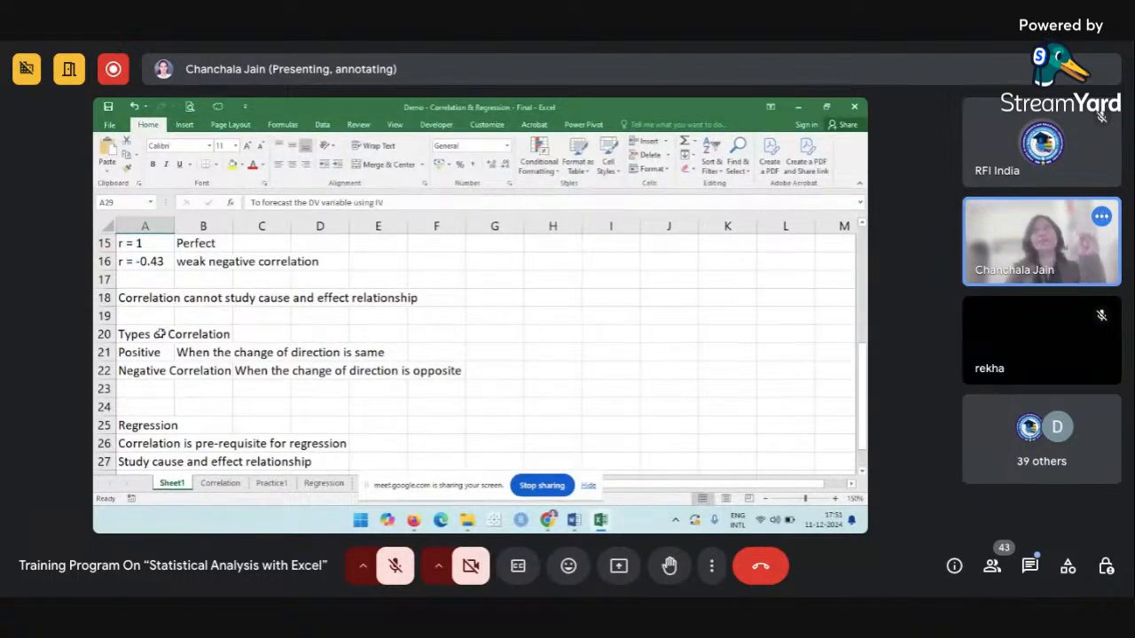
{"action": "left_click", "coordinate": [177, 383]}
{"action": "left_click", "coordinate": [177, 373]}
{"action": "scroll", "coordinate": [129, 323], "scroll_direction": "down", "scroll_amount": 3}
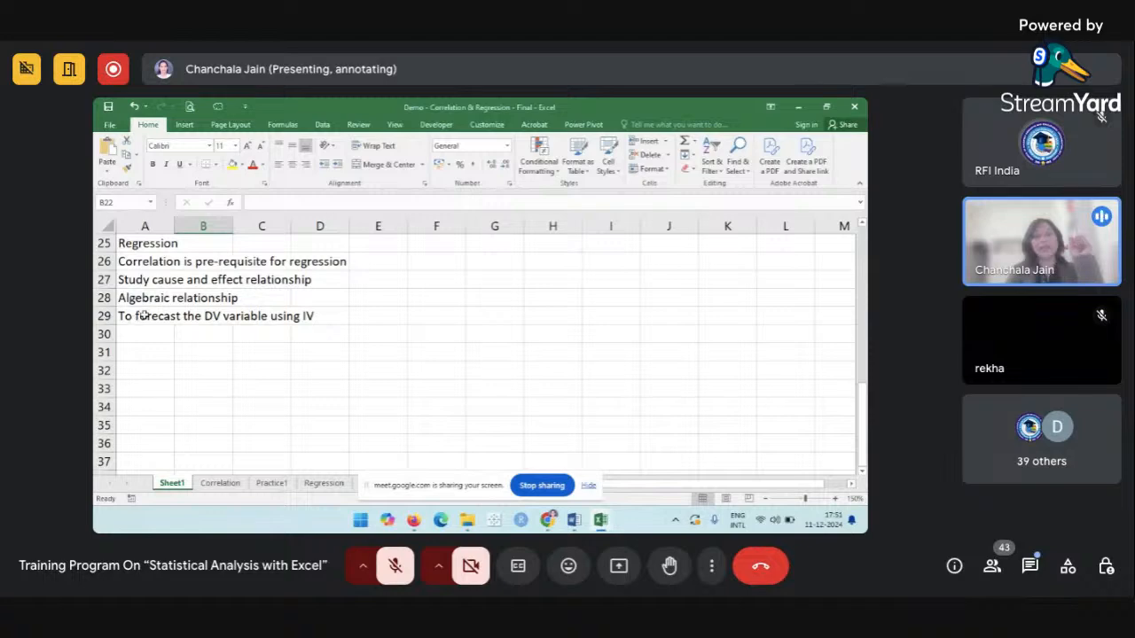
{"action": "left_click", "coordinate": [193, 317]}
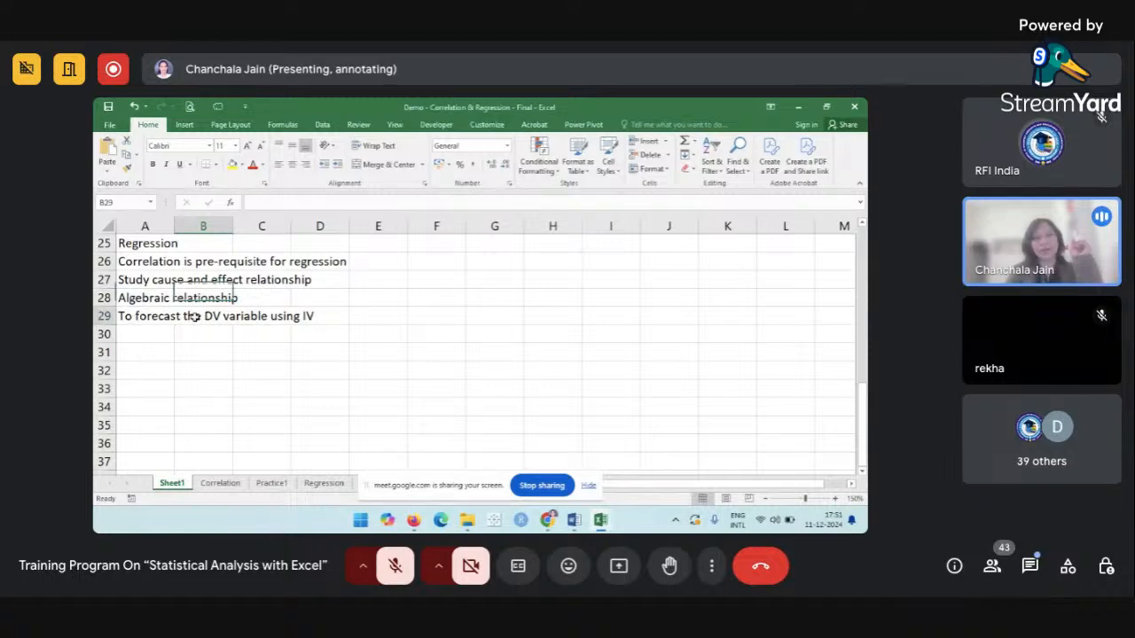
Enter "Modelling" in cell A30 and the regression equation "Y = a + bX" in cell A31.
{"action": "left_click", "coordinate": [154, 338]}
{"action": "type", "text": "Modelling"}
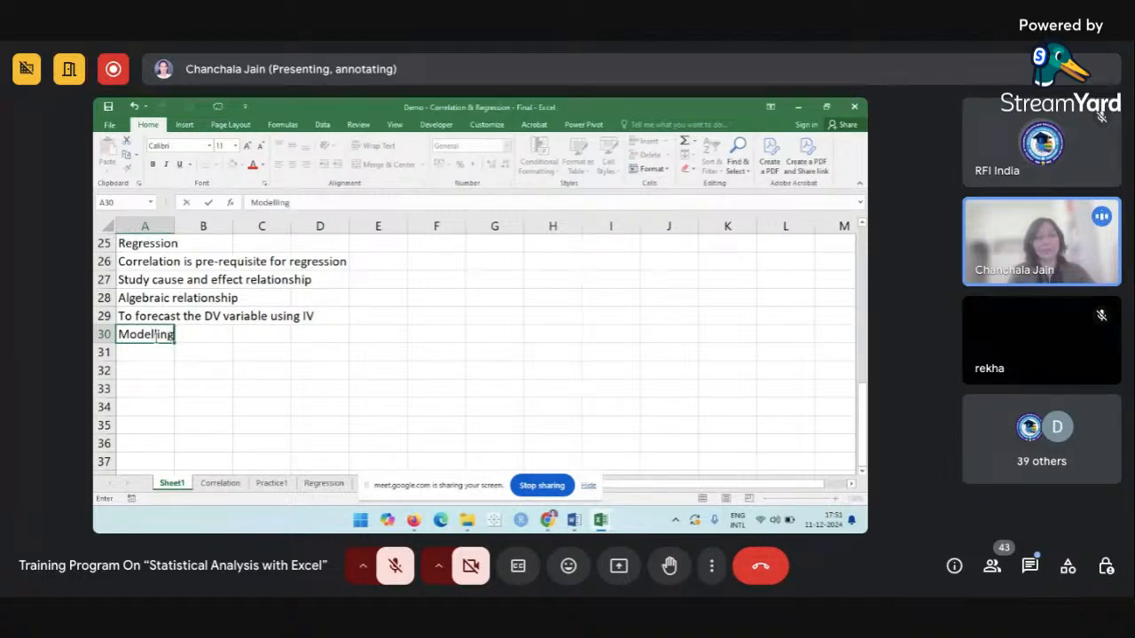
{"action": "left_click", "coordinate": [158, 353]}
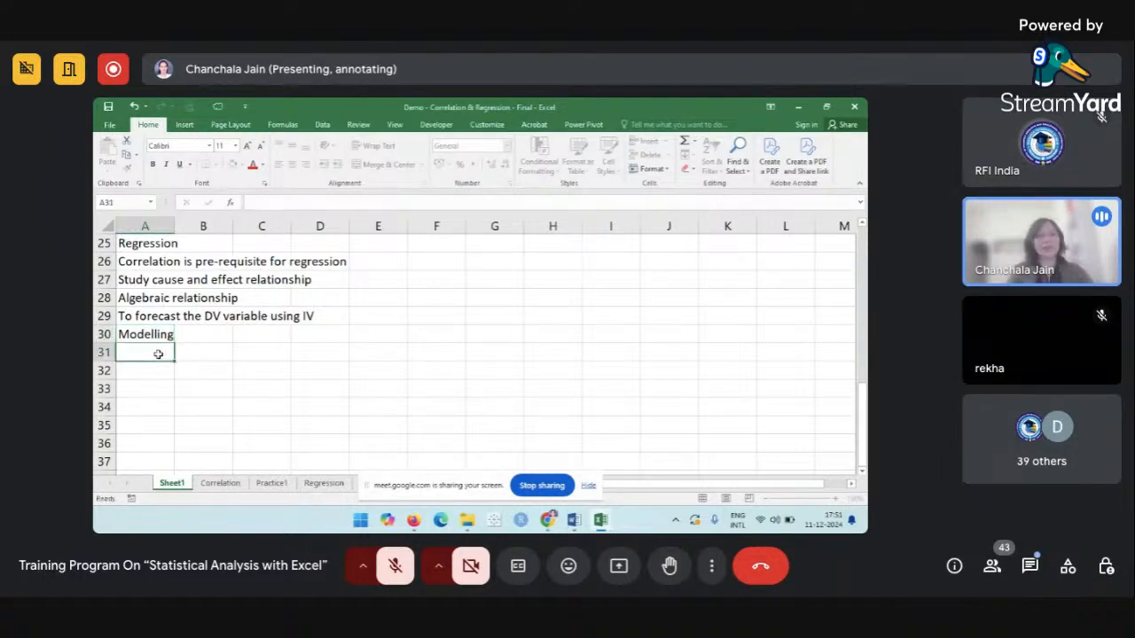
{"action": "type", "text": "Y = a"}
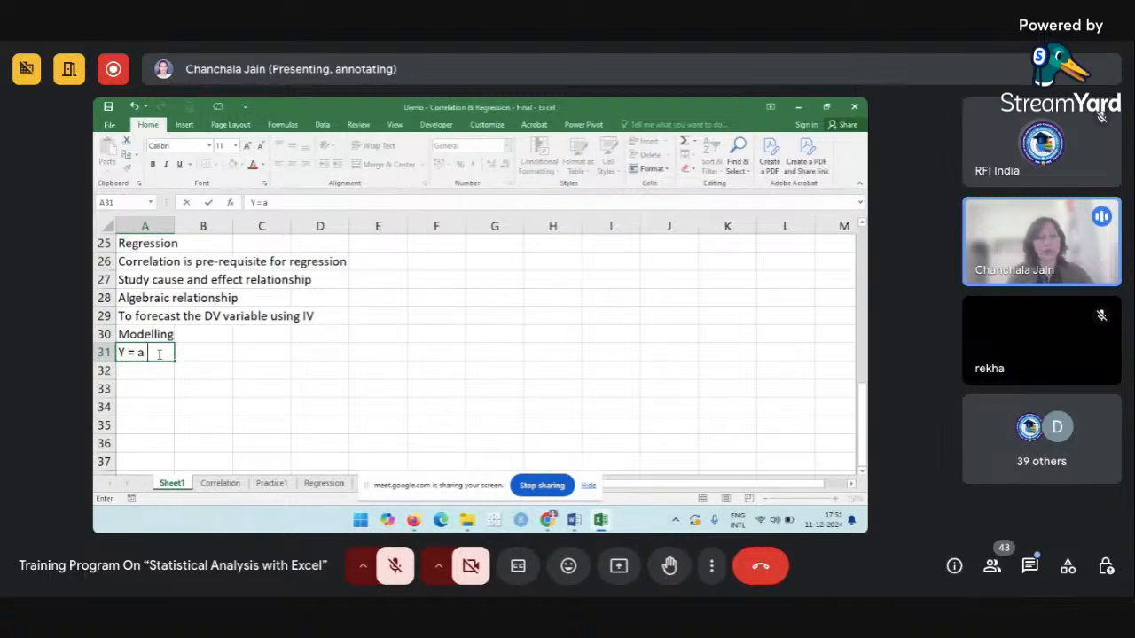
{"action": "type", "text": " + bX"}
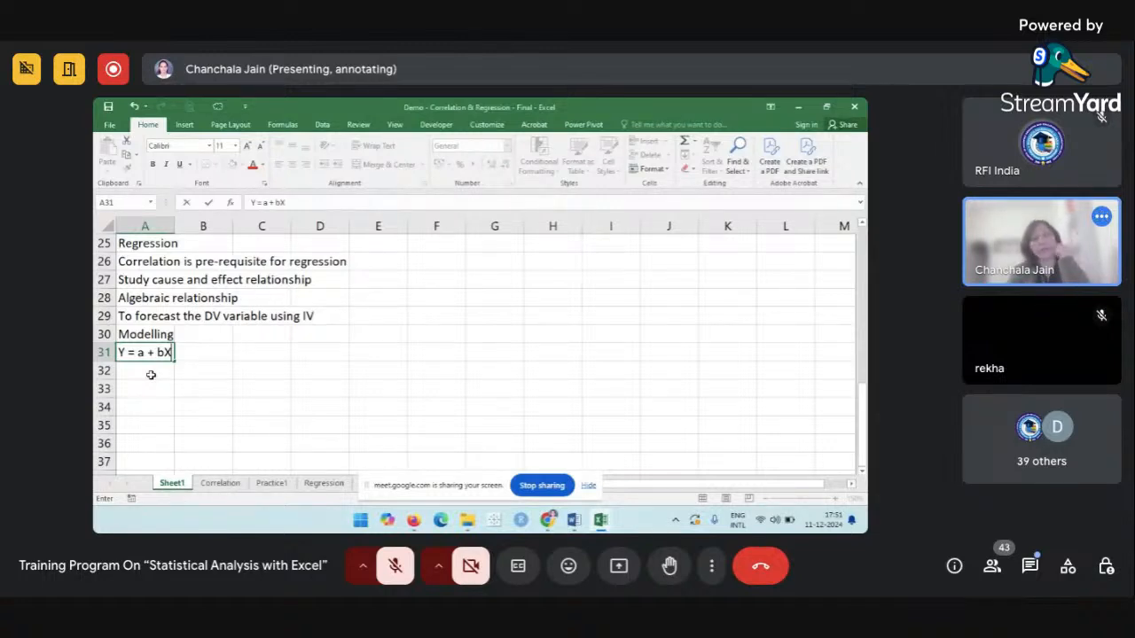
Define the equation's first terms by entering "Y = DV" in cell A32 and "a = Intercept" in cell A33.
{"action": "left_click", "coordinate": [155, 384]}
{"action": "left_click", "coordinate": [158, 370]}
{"action": "type", "text": "Y = "}
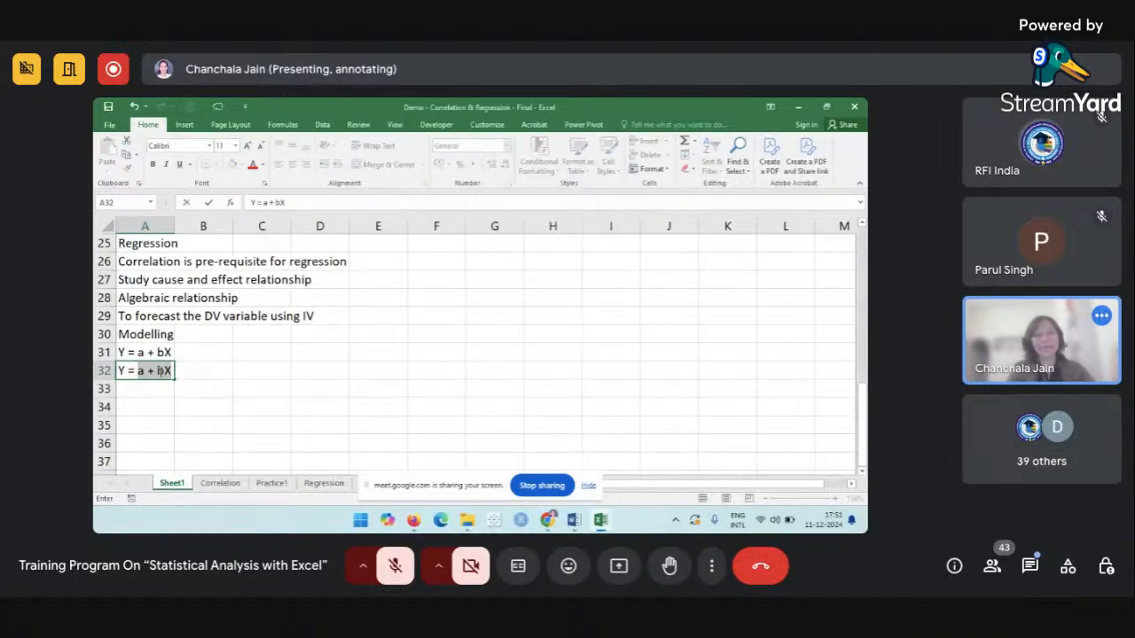
{"action": "type", "text": "DV"}
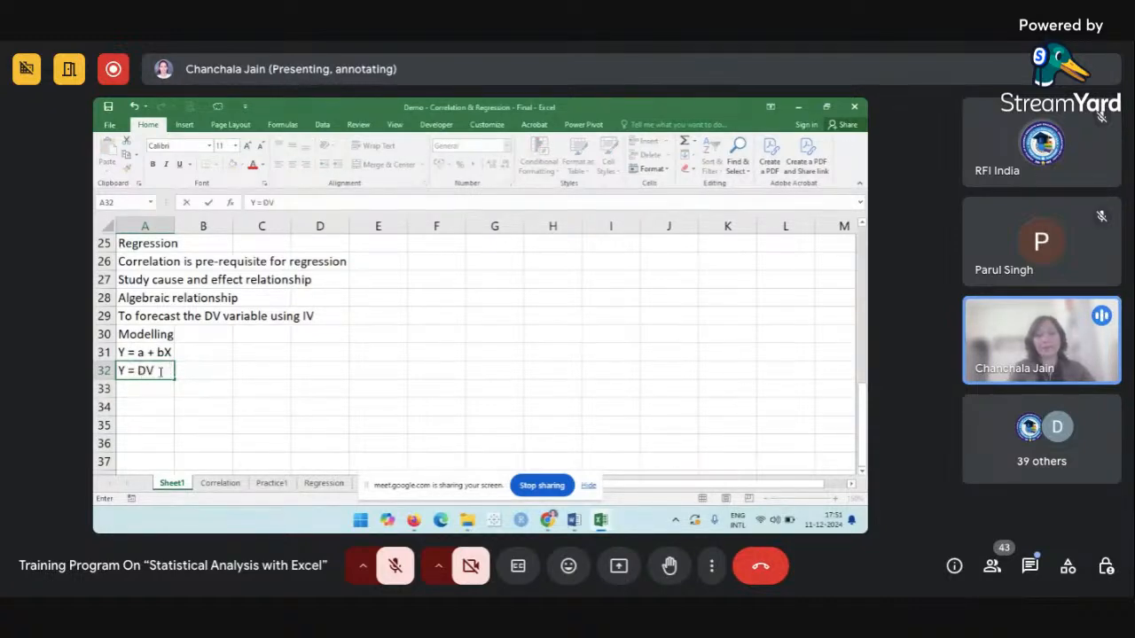
{"action": "key", "text": "Return"}
{"action": "type", "text": "a ="}
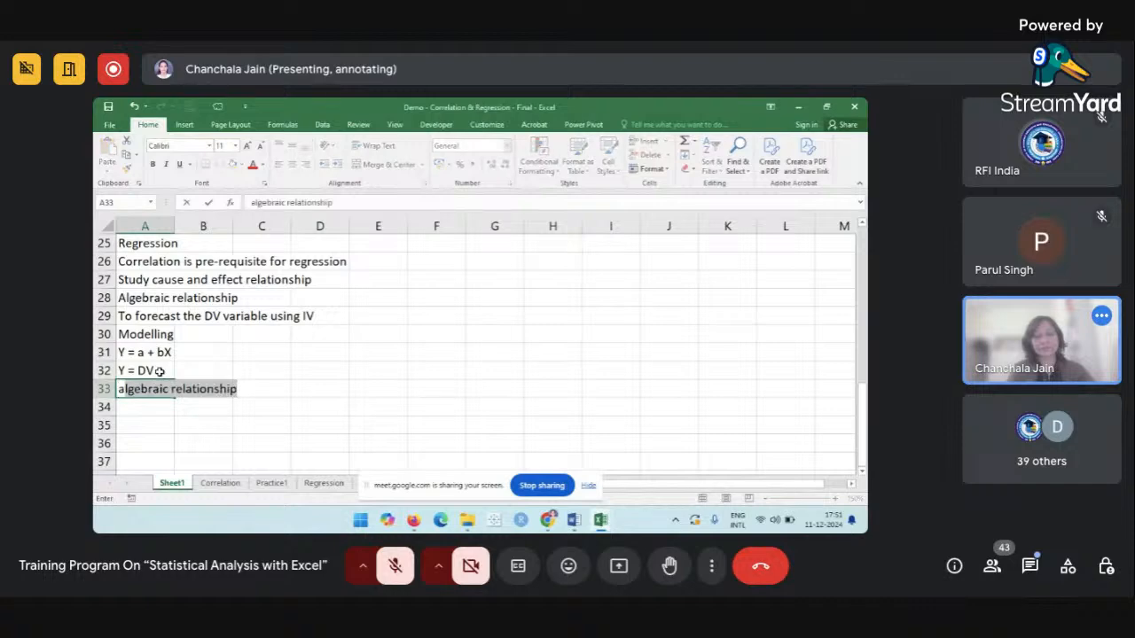
{"action": "type", "text": " In"}
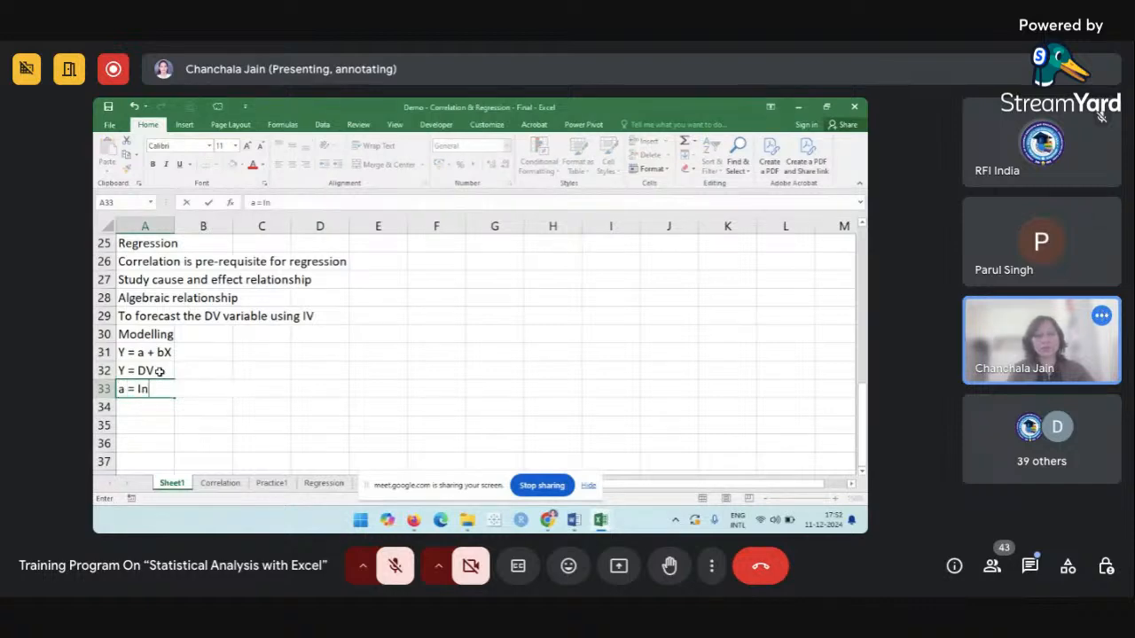
{"action": "type", "text": "tercept"}
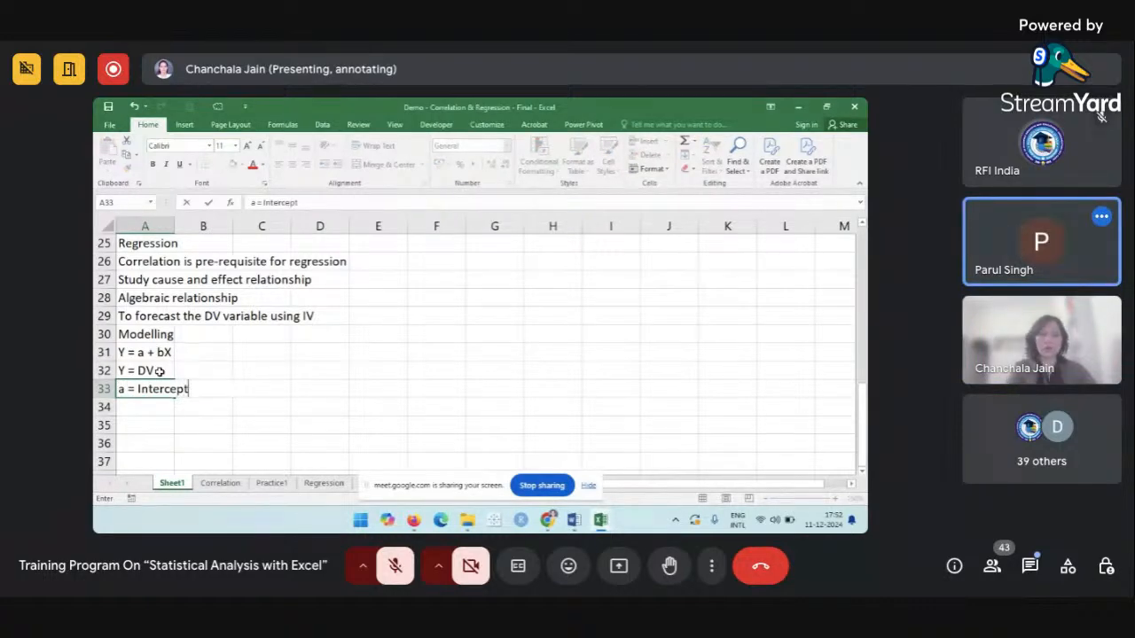
{"action": "key", "text": "Return"}
Define the remaining terms by entering "b = Slope" in cell A34 and "X = IV" in cell A35.
{"action": "type", "text": "b = Slope"}
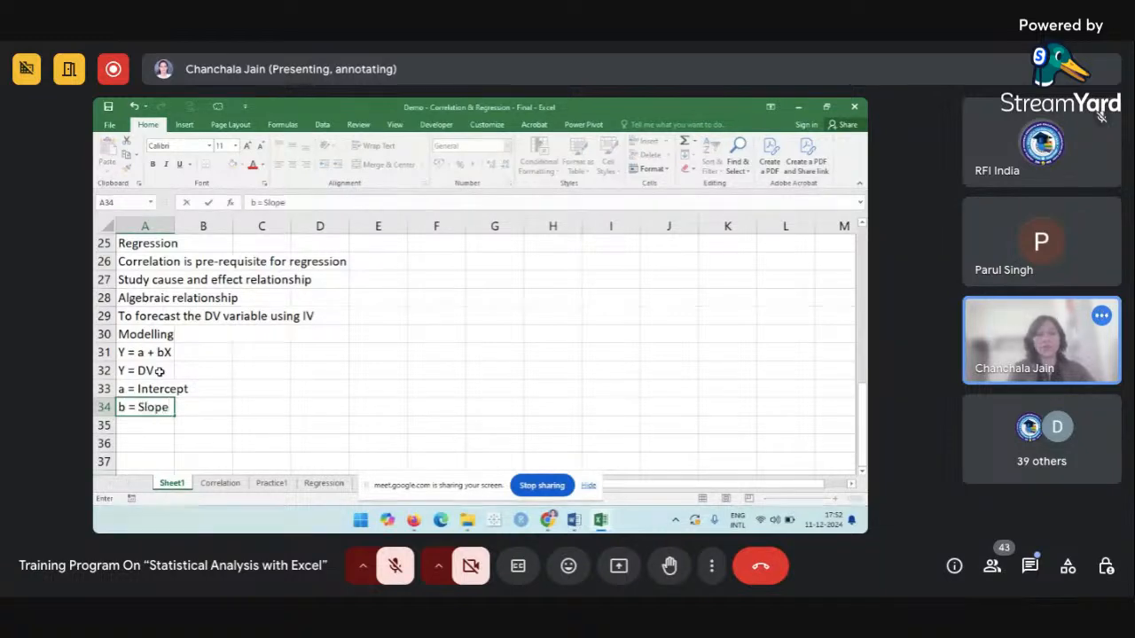
{"action": "key", "text": "Return"}
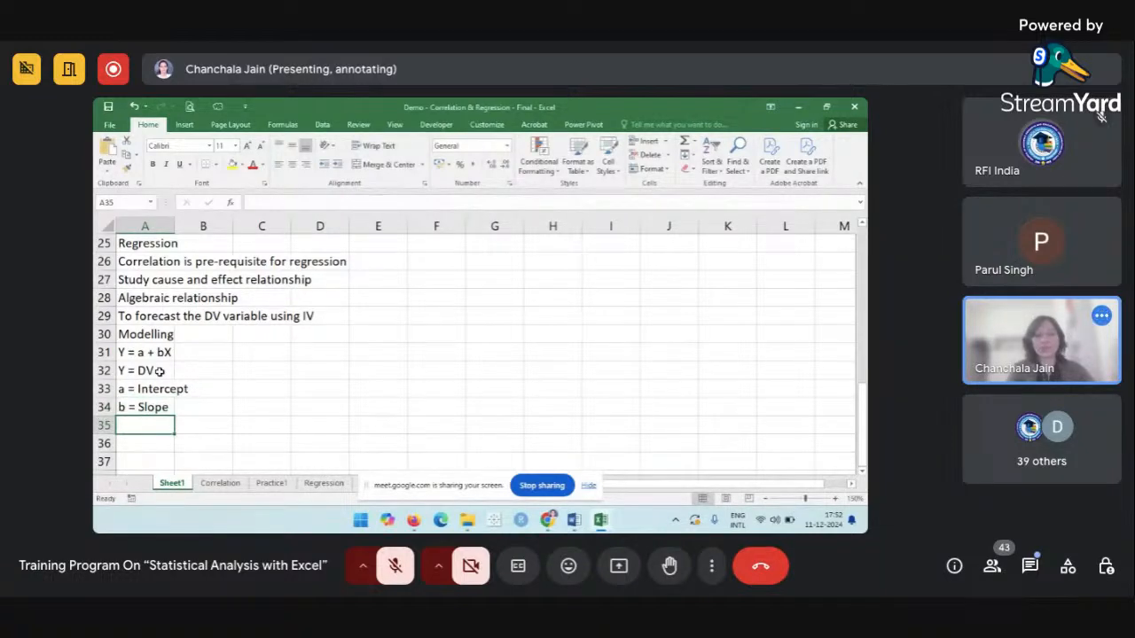
{"action": "type", "text": "X = IV"}
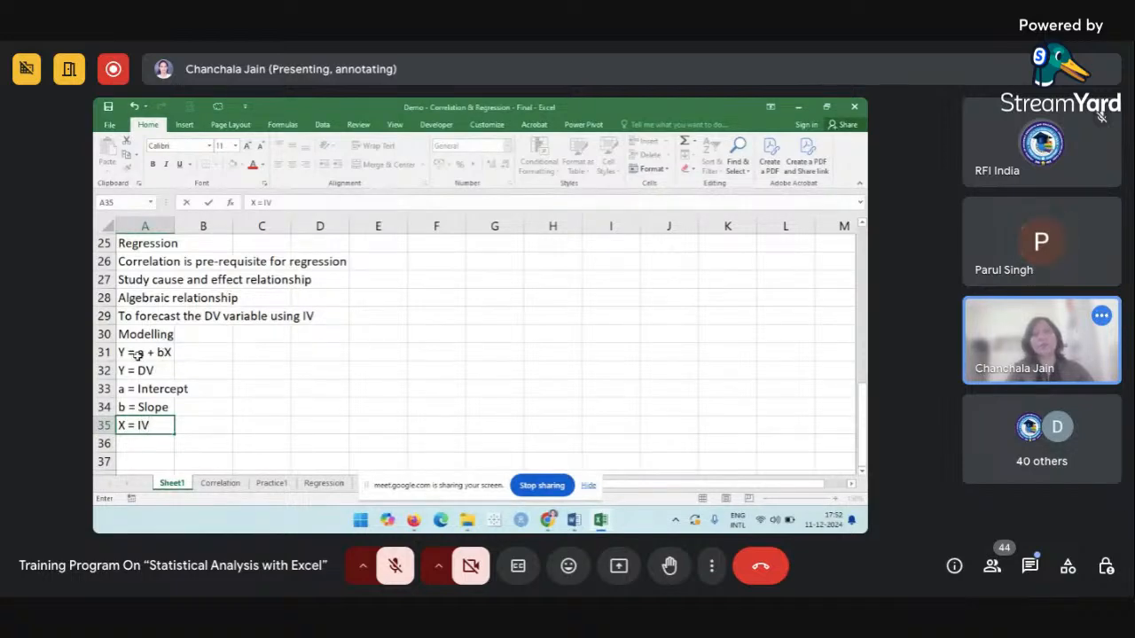
{"action": "left_click", "coordinate": [137, 352]}
{"action": "left_click_drag", "start_coordinate": [138, 353], "coordinate": [140, 421]}
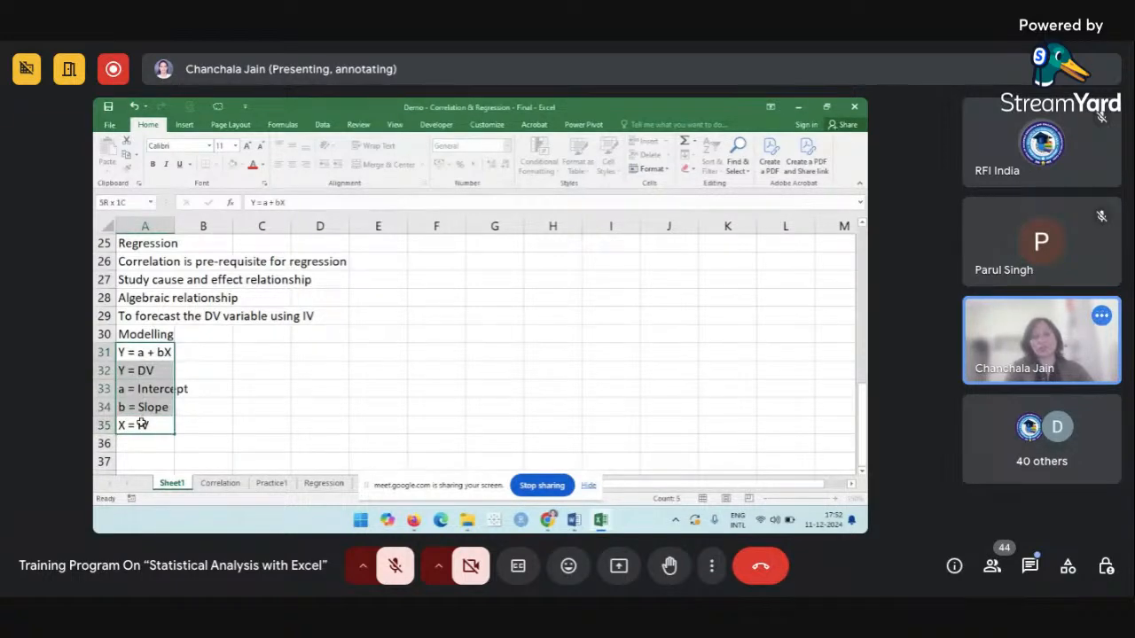
Extend the regression equation in cell A31 with "+ e" so that it reads "Y = a + bX + e".
{"action": "left_click", "coordinate": [140, 354]}
{"action": "double_click", "coordinate": [140, 355]}
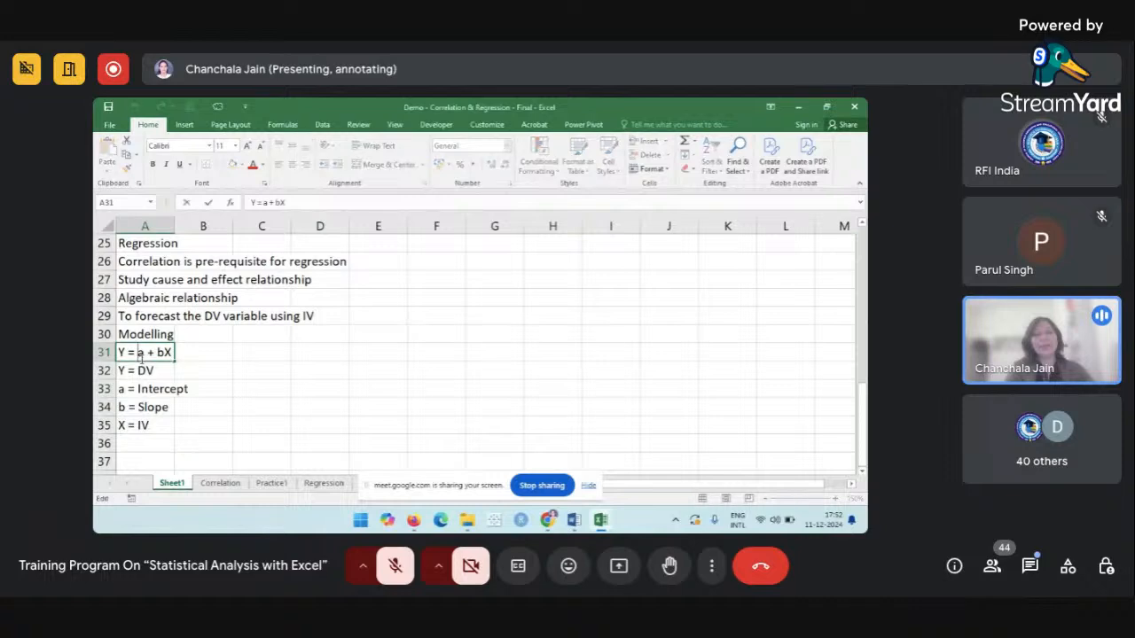
{"action": "type", "text": "+ e"}
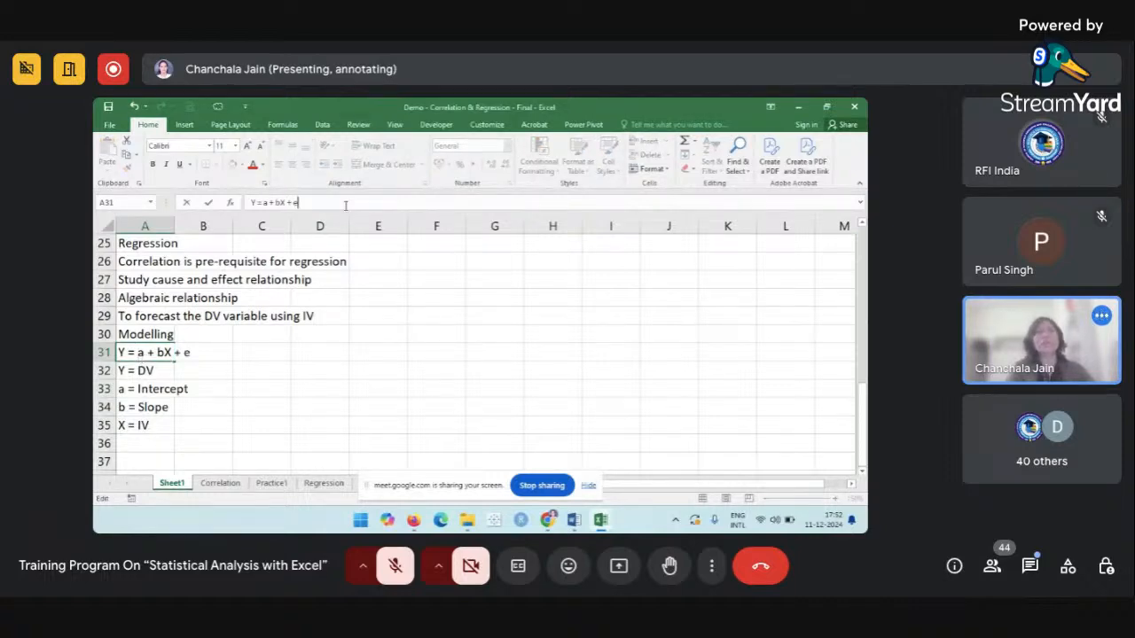
{"action": "left_click", "coordinate": [235, 404]}
Enter the definition "e = Error term" in cell A36 below the X definition.
{"action": "left_click", "coordinate": [147, 441]}
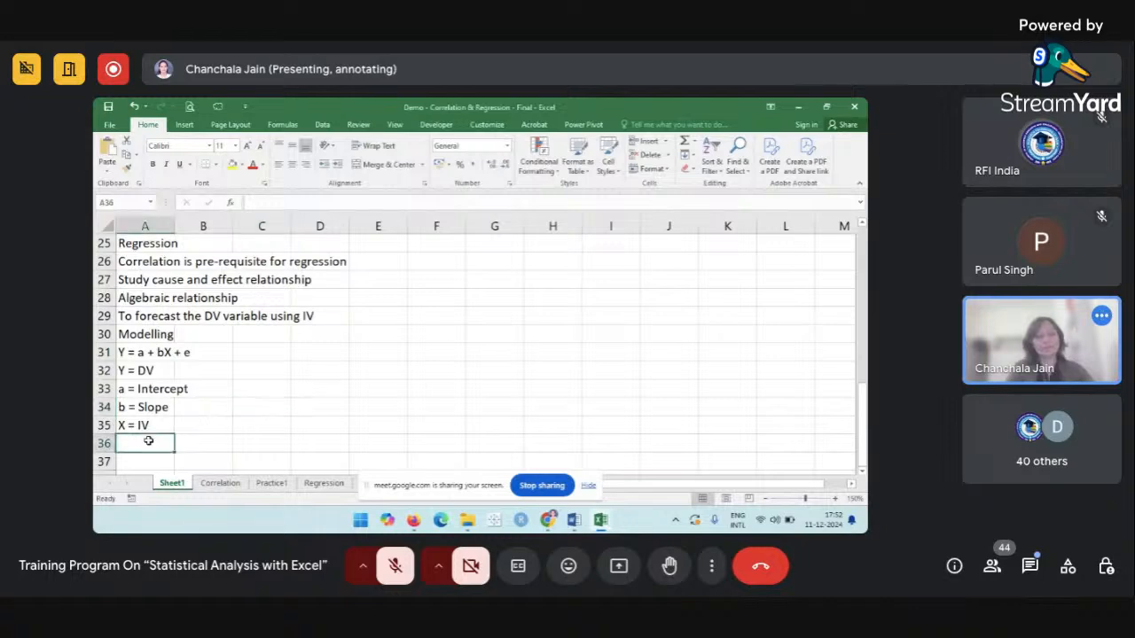
{"action": "type", "text": "e ="}
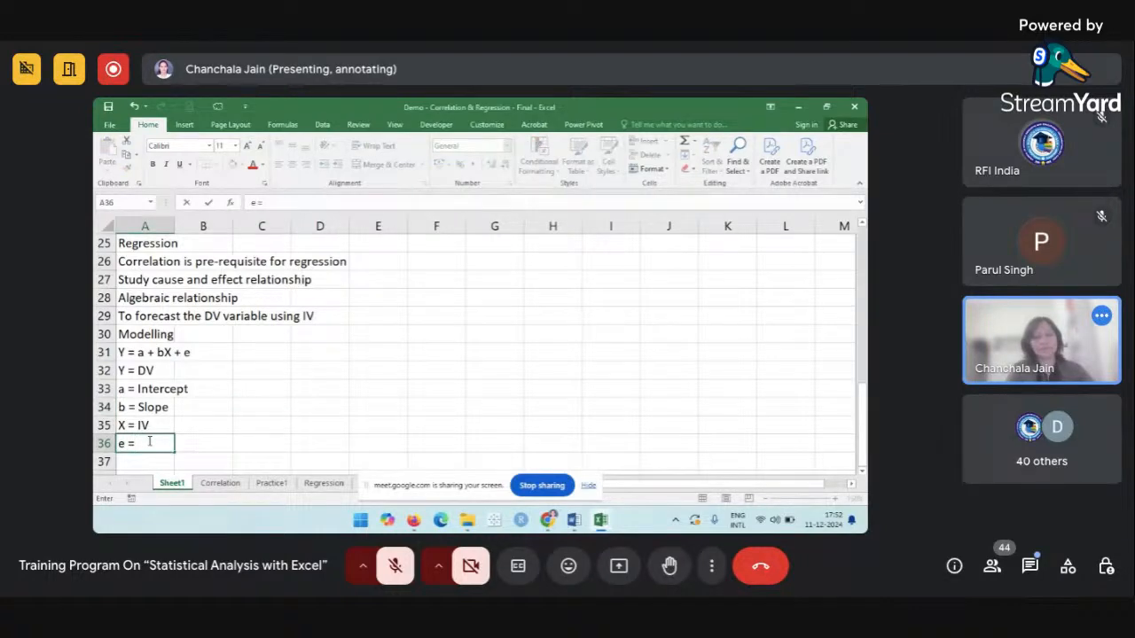
{"action": "type", "text": " Error te"}
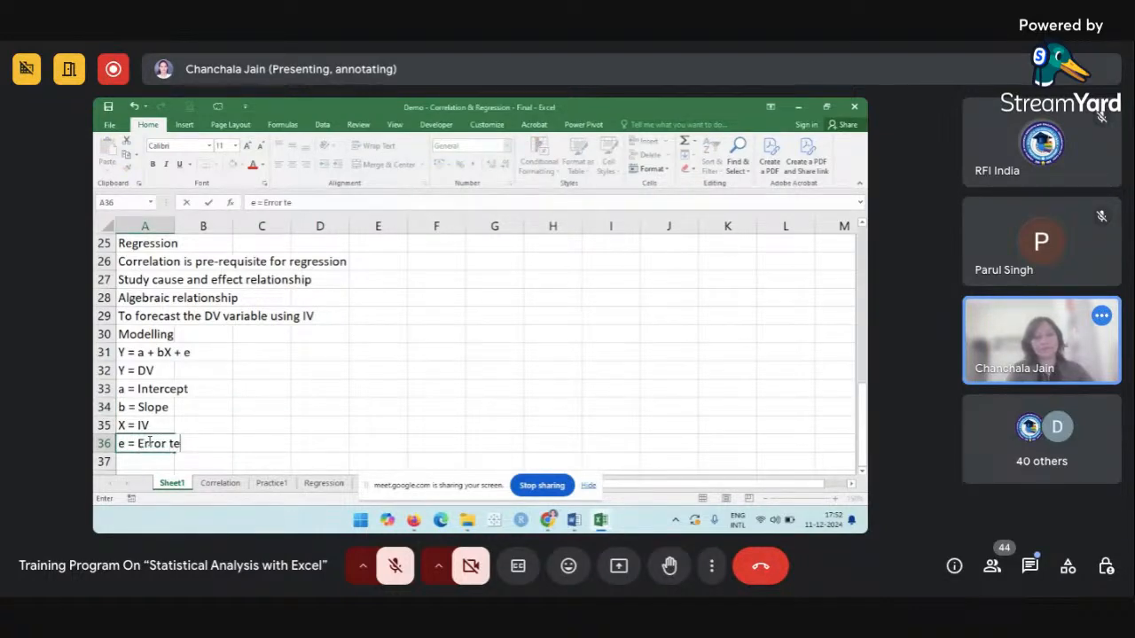
{"action": "type", "text": "rm"}
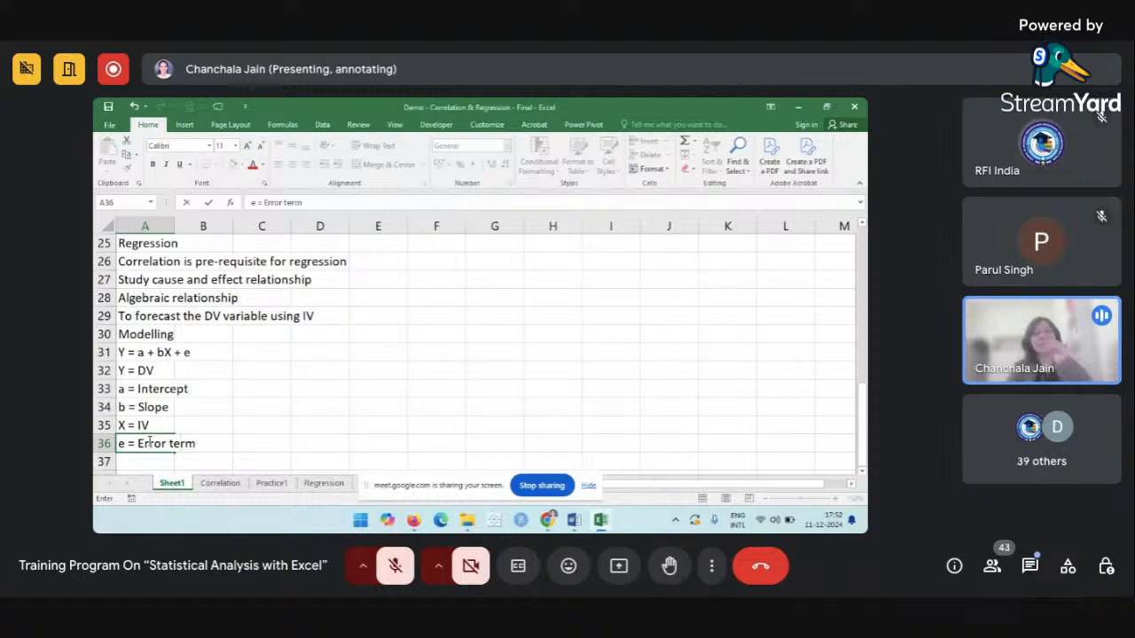
{"action": "left_click", "coordinate": [256, 422]}
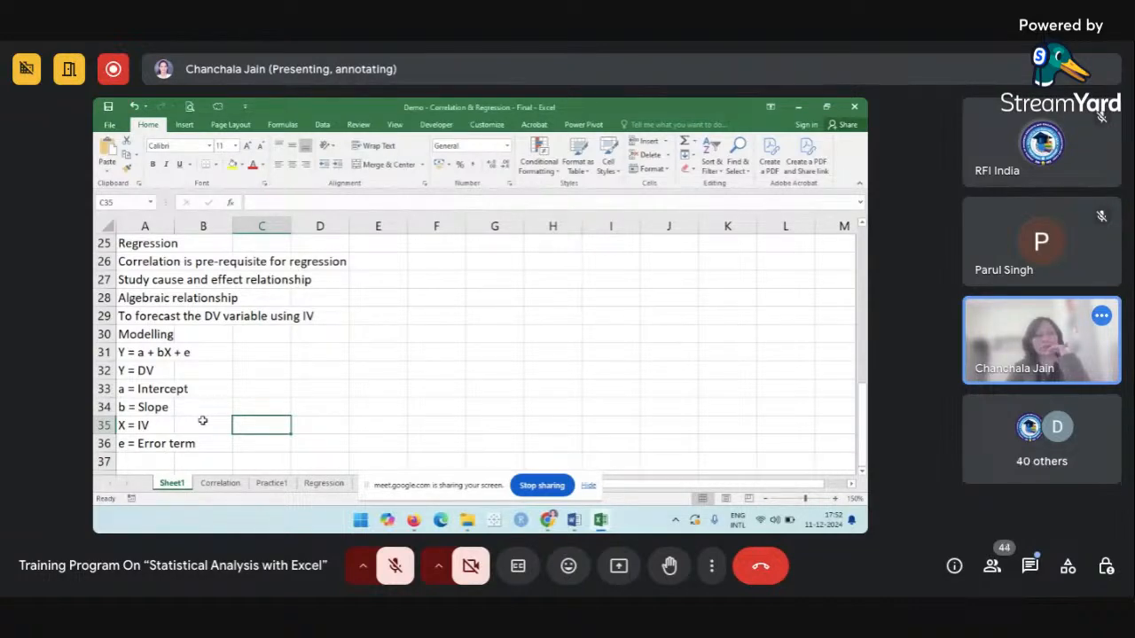
{"action": "left_click", "coordinate": [203, 420]}
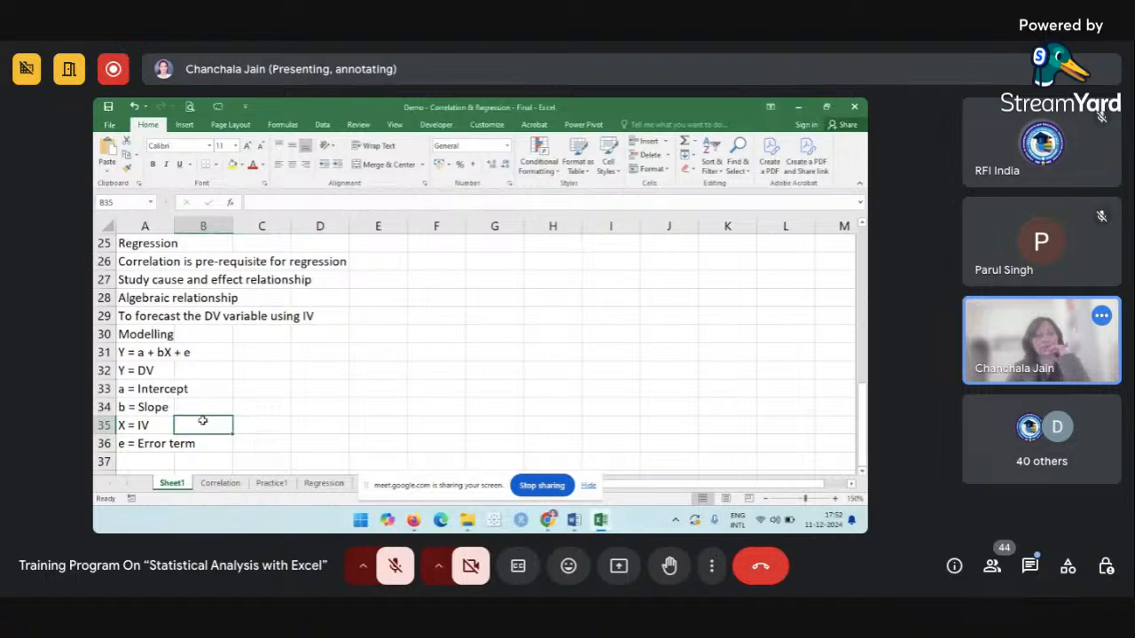
{"action": "left_click", "coordinate": [168, 421]}
{"action": "left_click", "coordinate": [163, 405]}
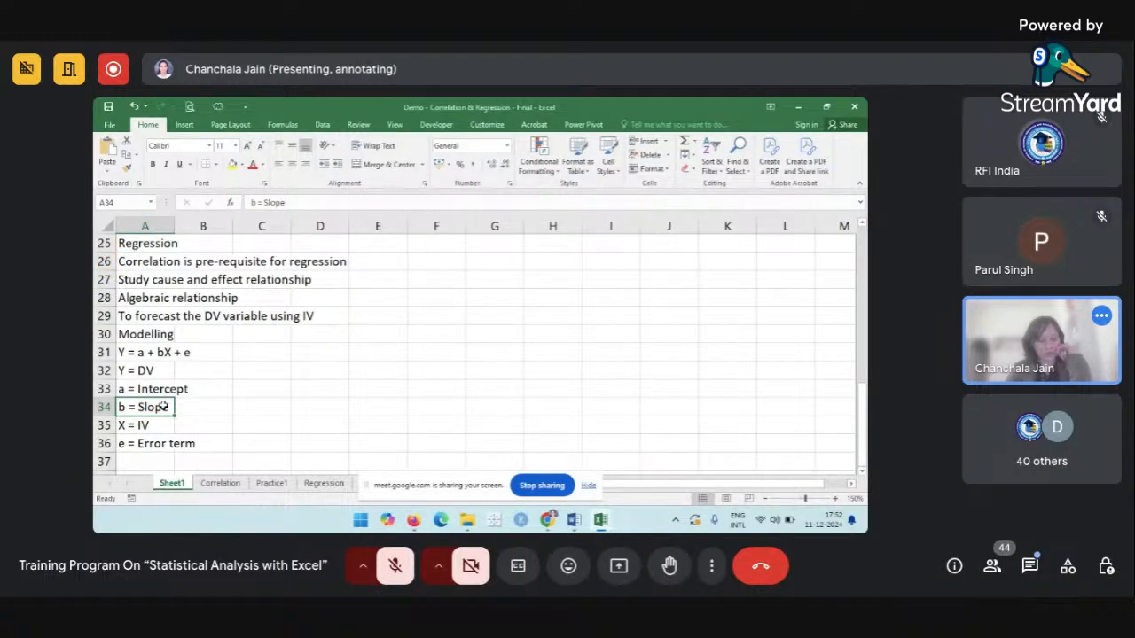
Append "or residual" to the error term definition in cell A36.
{"action": "left_click", "coordinate": [141, 445]}
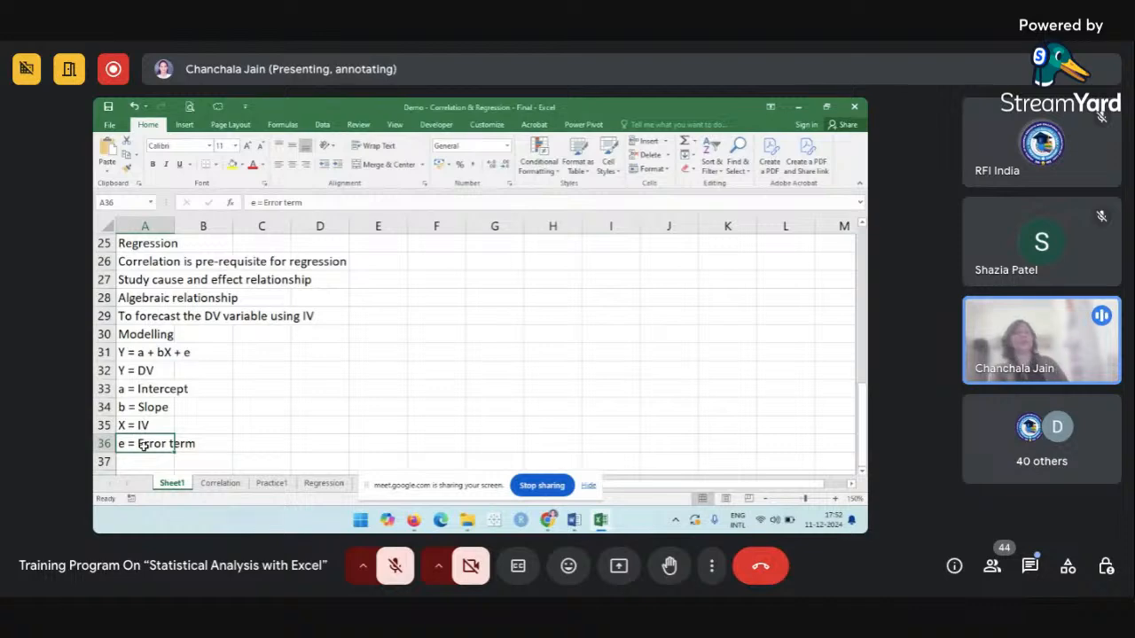
{"action": "left_click", "coordinate": [321, 204]}
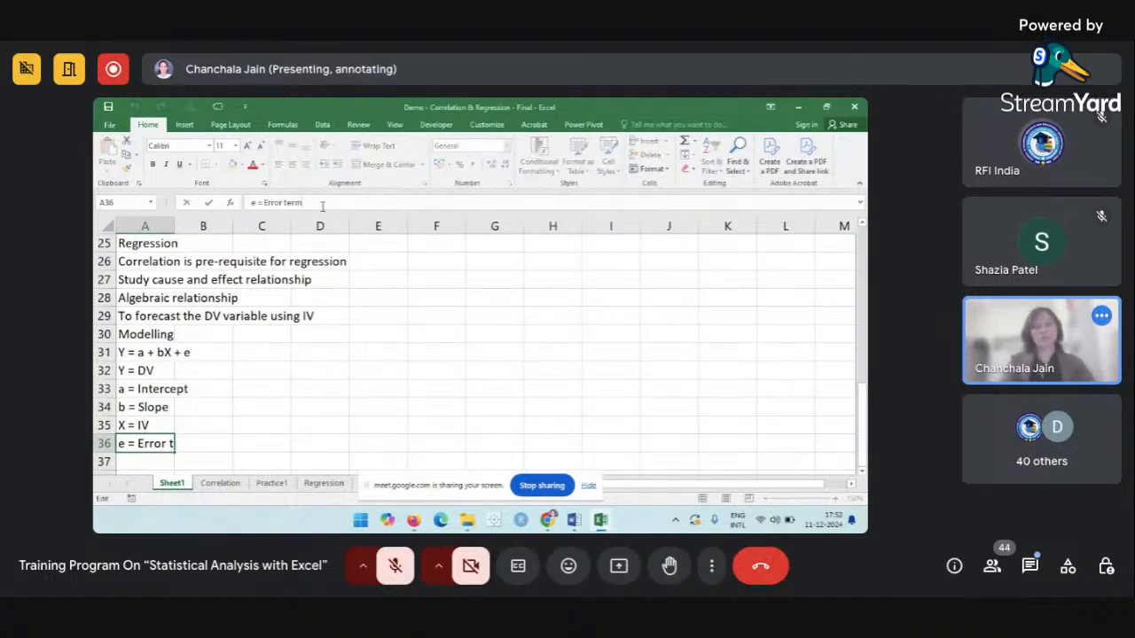
{"action": "type", "text": "or"}
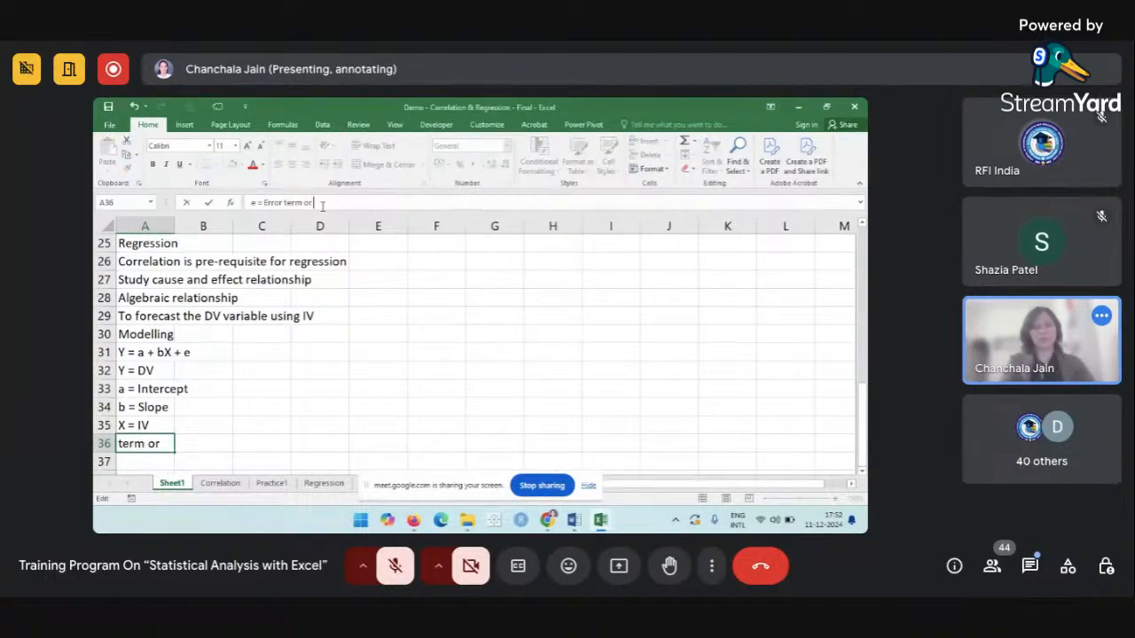
{"action": "type", "text": " residual"}
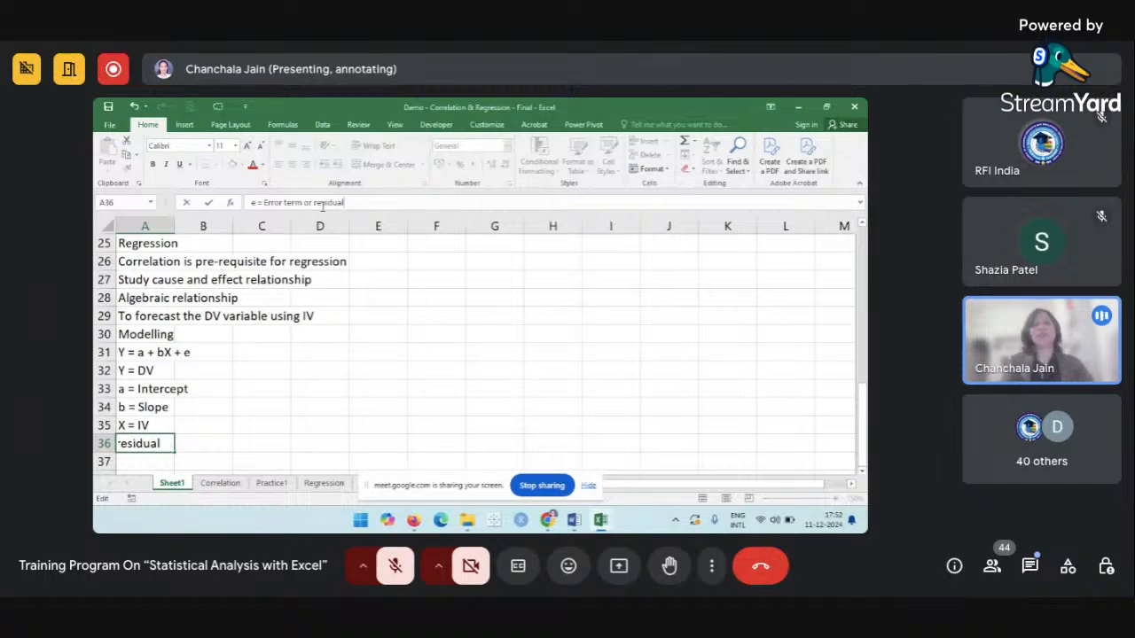
{"action": "left_click", "coordinate": [305, 441]}
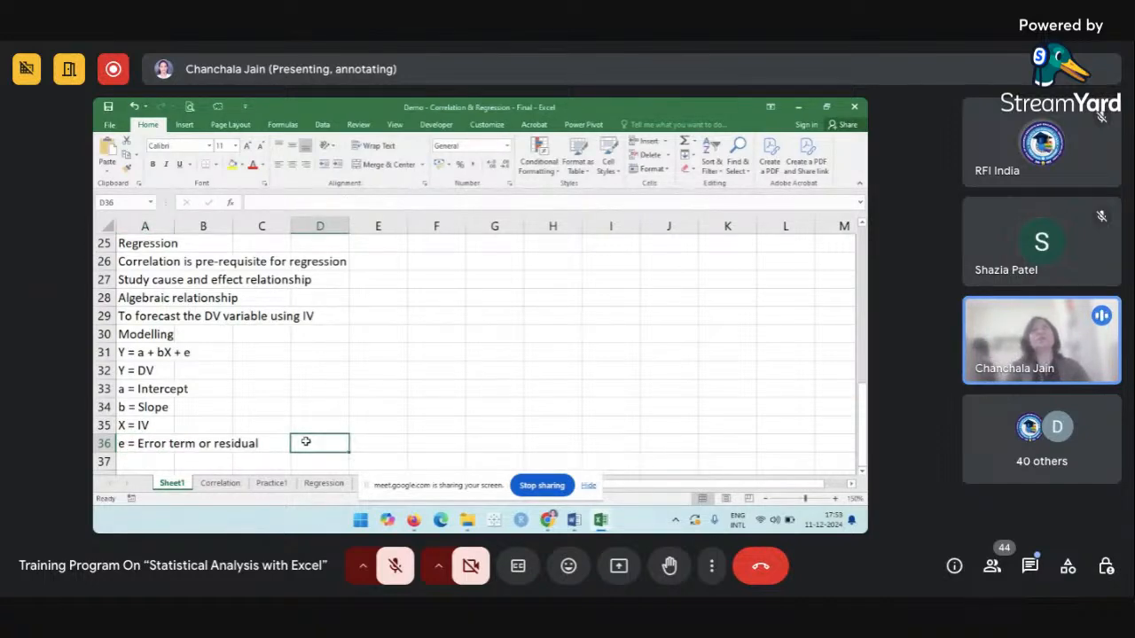
{"action": "left_click", "coordinate": [146, 441]}
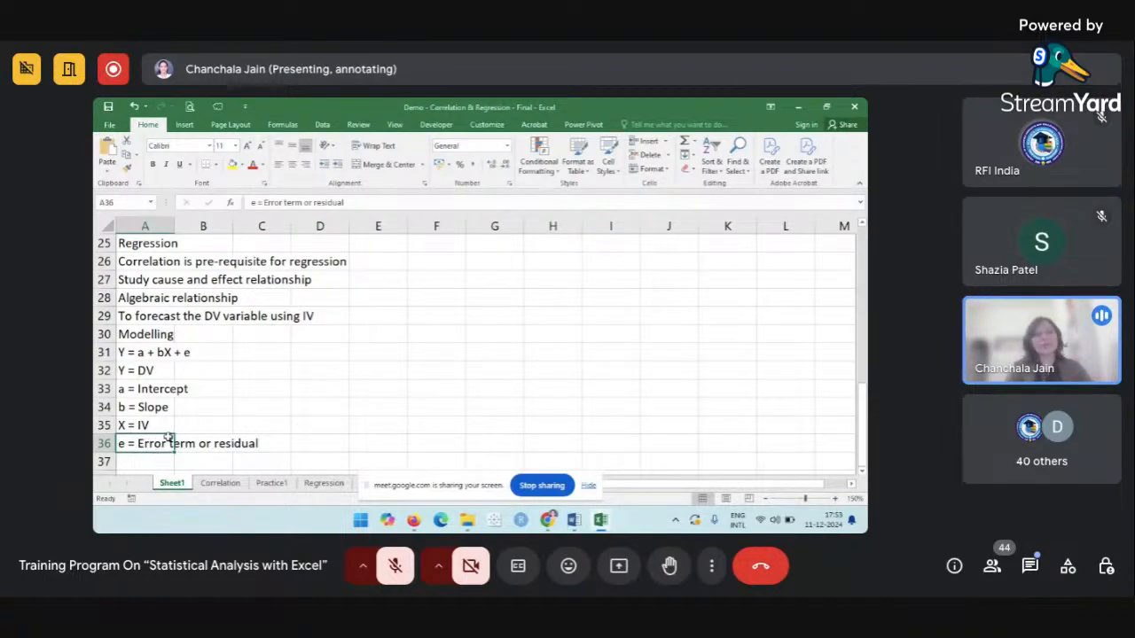
{"action": "left_click", "coordinate": [197, 417]}
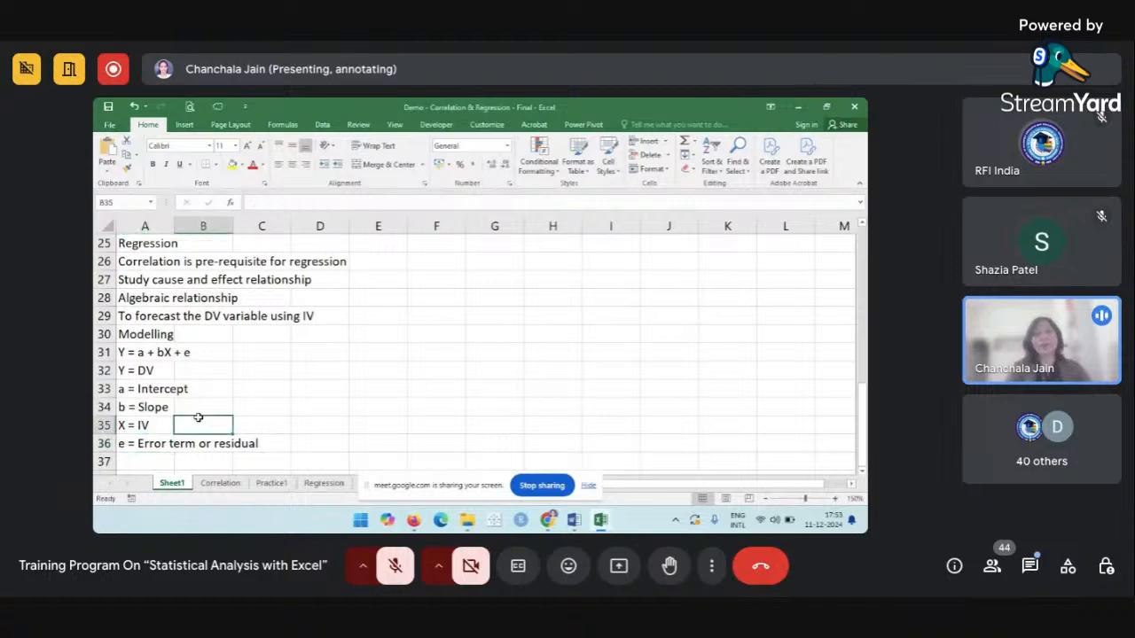
{"action": "scroll", "coordinate": [198, 417], "scroll_direction": "down", "scroll_amount": 1}
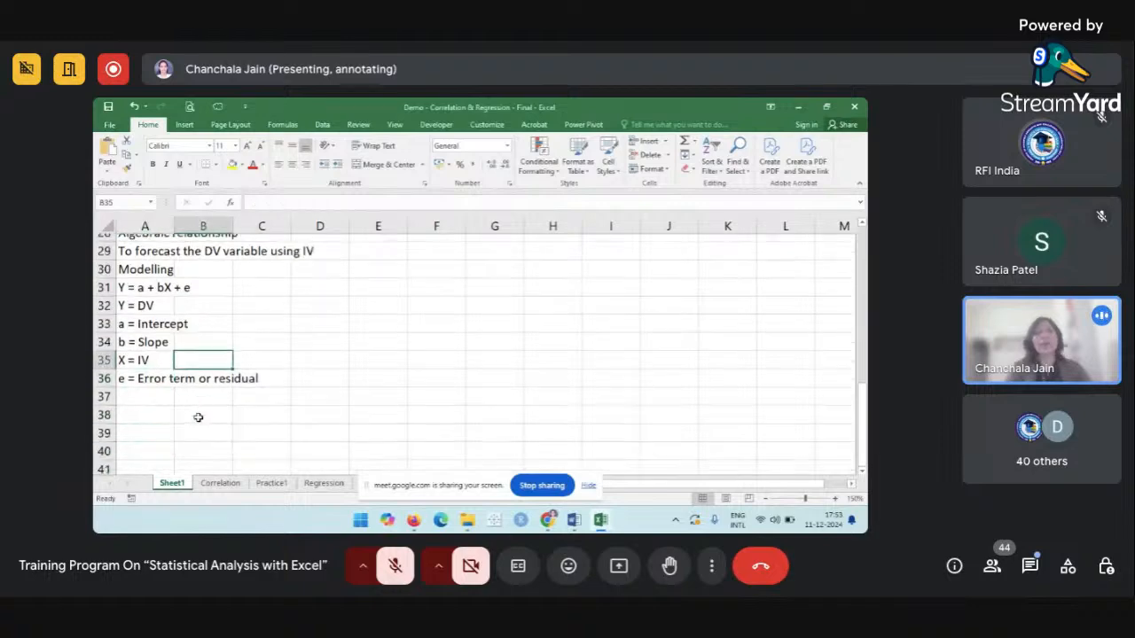
Enter "e = actual value - predicted value" in cell A37 below the error term definition.
{"action": "left_click", "coordinate": [123, 280]}
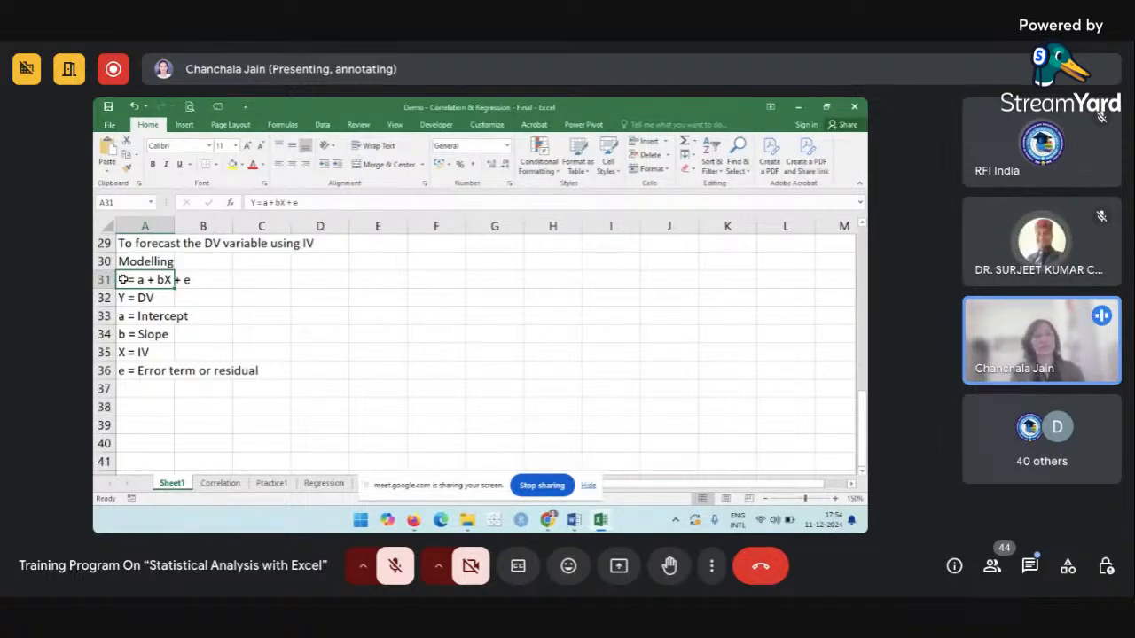
{"action": "left_click", "coordinate": [164, 388]}
{"action": "type", "text": "e = a"}
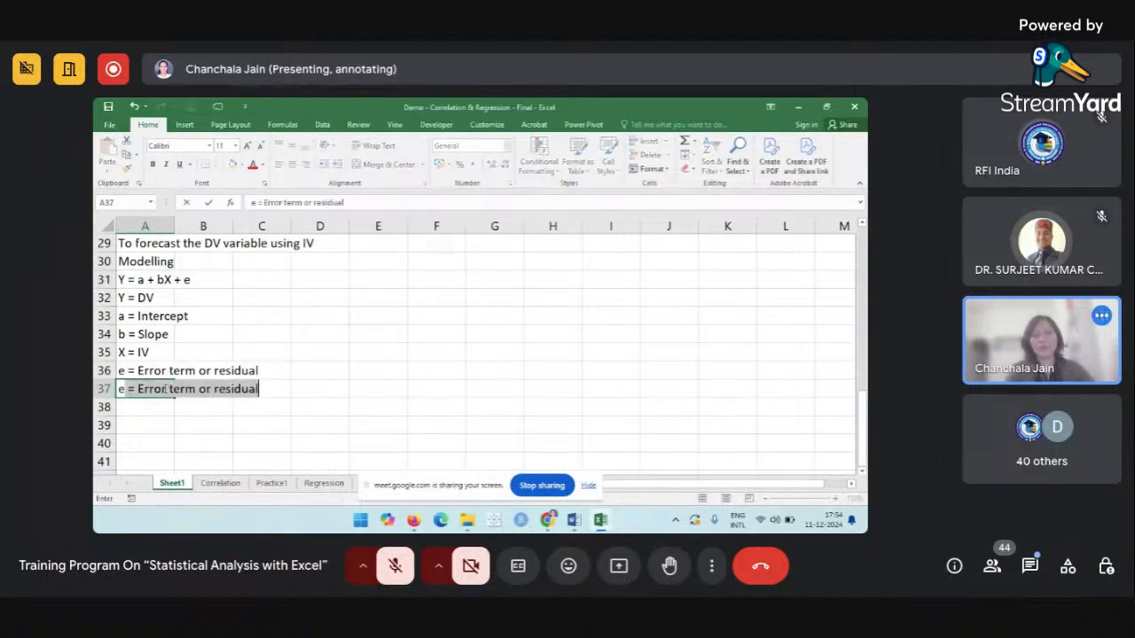
{"action": "type", "text": "ctual 0"}
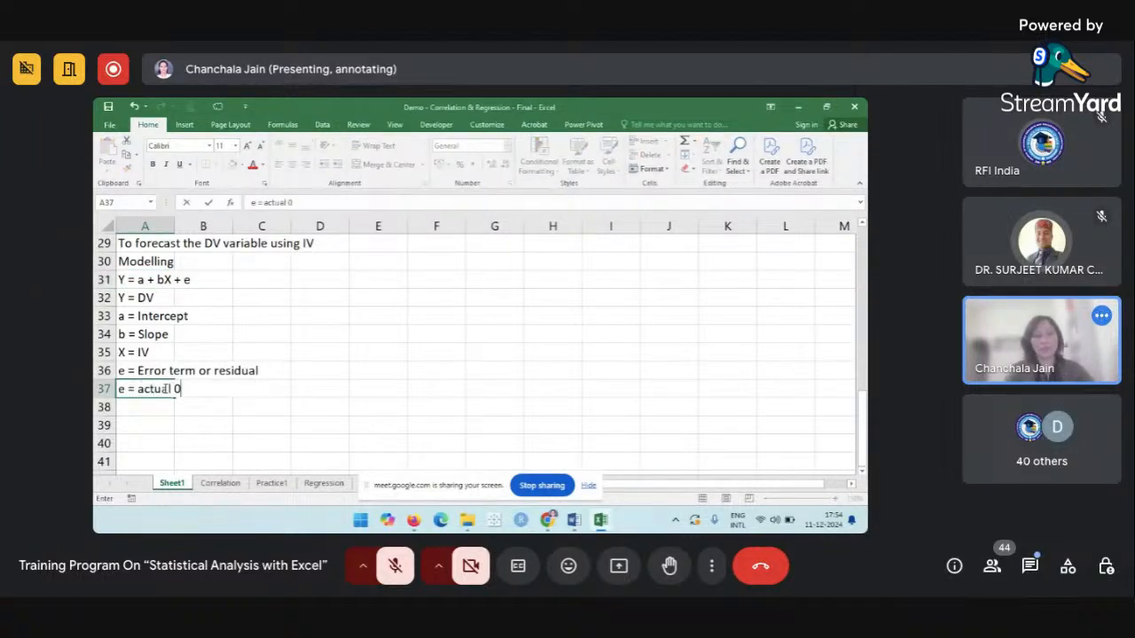
{"action": "key", "text": "BackSpace"}
{"action": "type", "text": "- predict"}
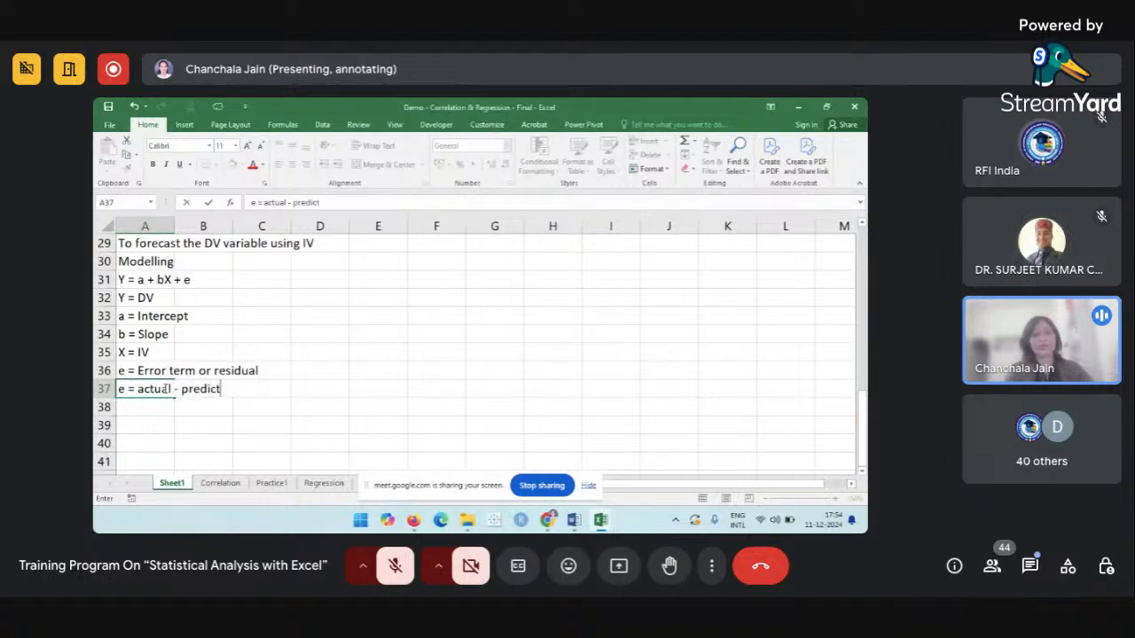
{"action": "type", "text": "ed value"}
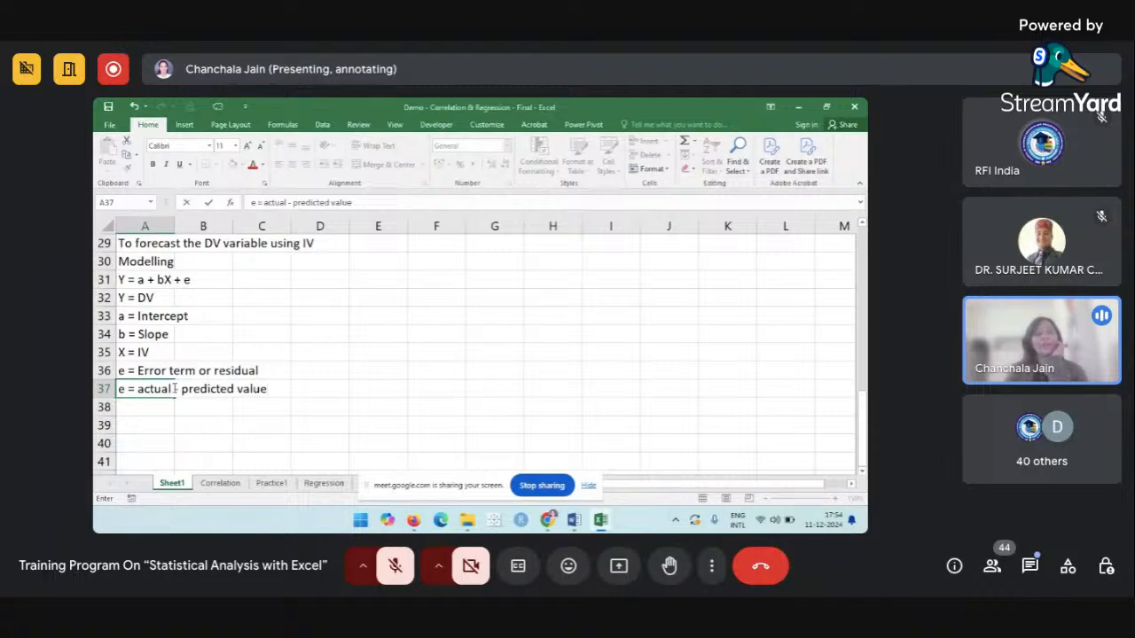
{"action": "left_click", "coordinate": [175, 388]}
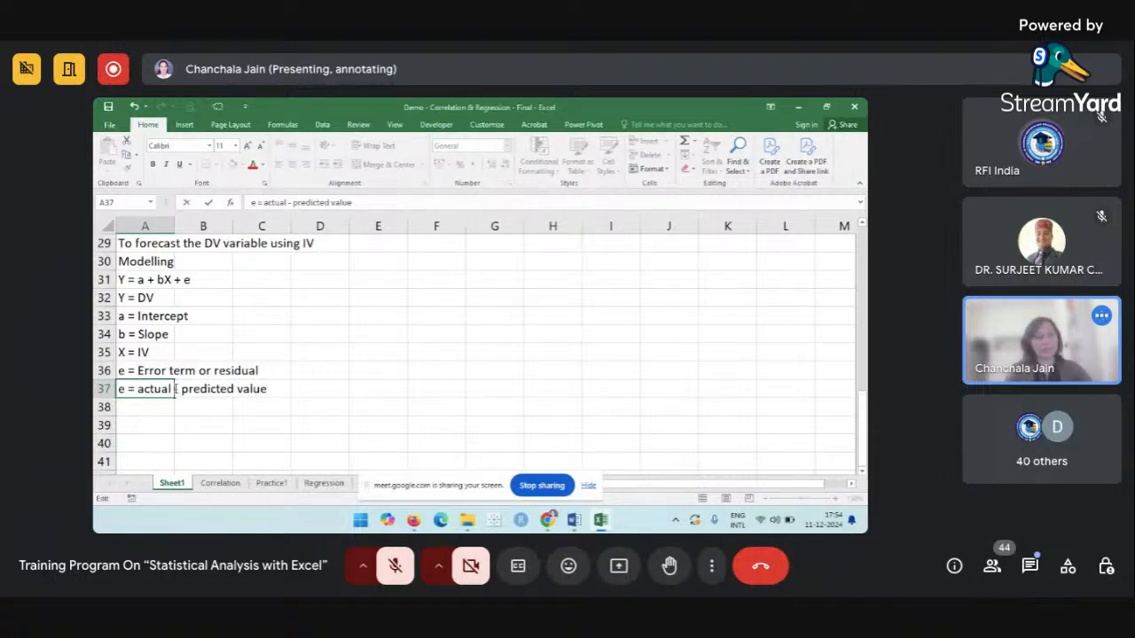
{"action": "type", "text": "value"}
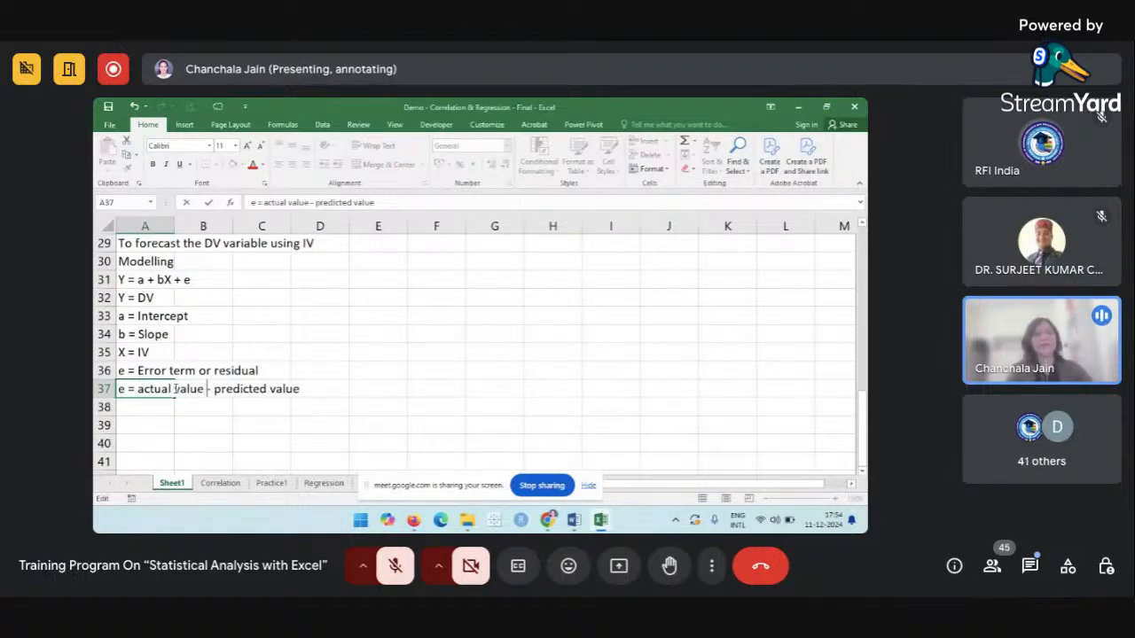
{"action": "left_click", "coordinate": [309, 444]}
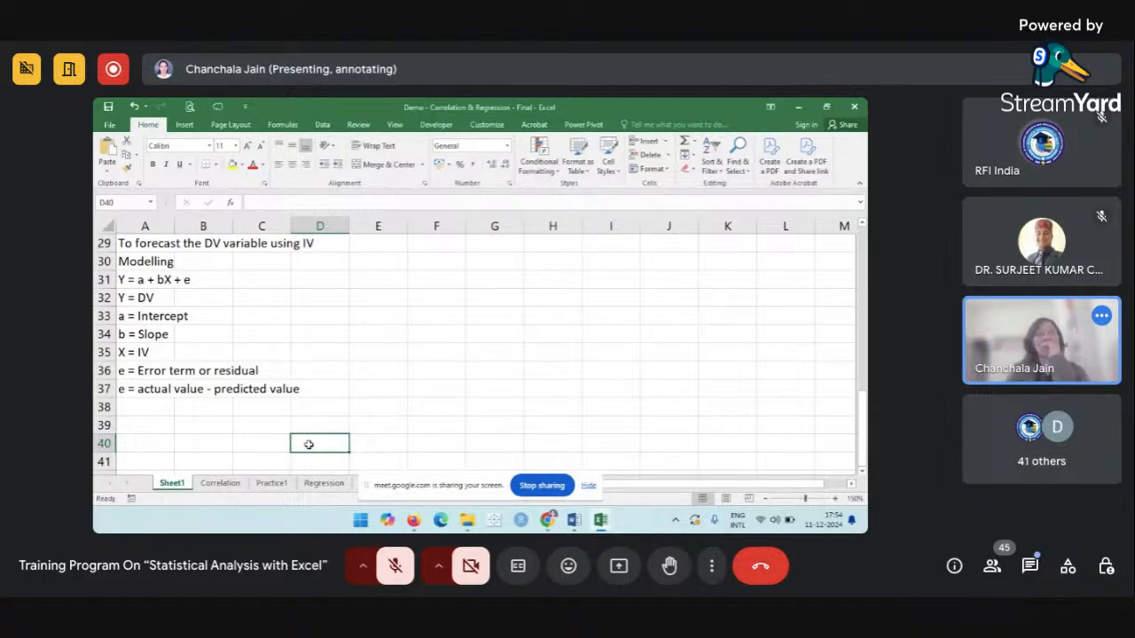
{"action": "left_click", "coordinate": [280, 395]}
{"action": "scroll", "coordinate": [275, 390], "scroll_direction": "up", "scroll_amount": 8}
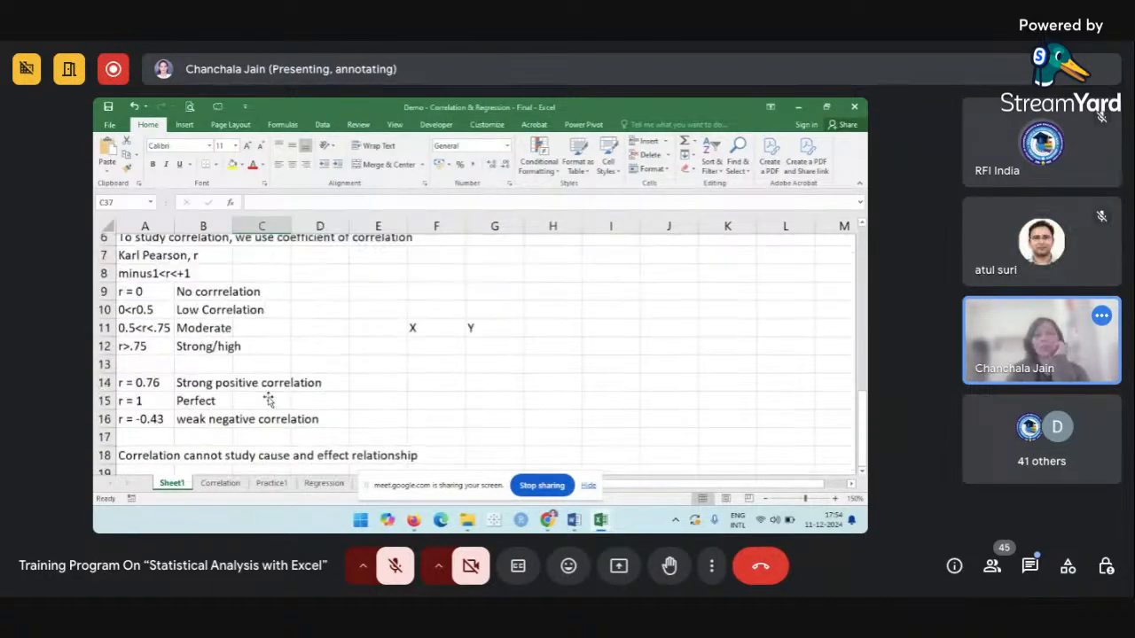
{"action": "scroll", "coordinate": [267, 396], "scroll_direction": "down", "scroll_amount": 7}
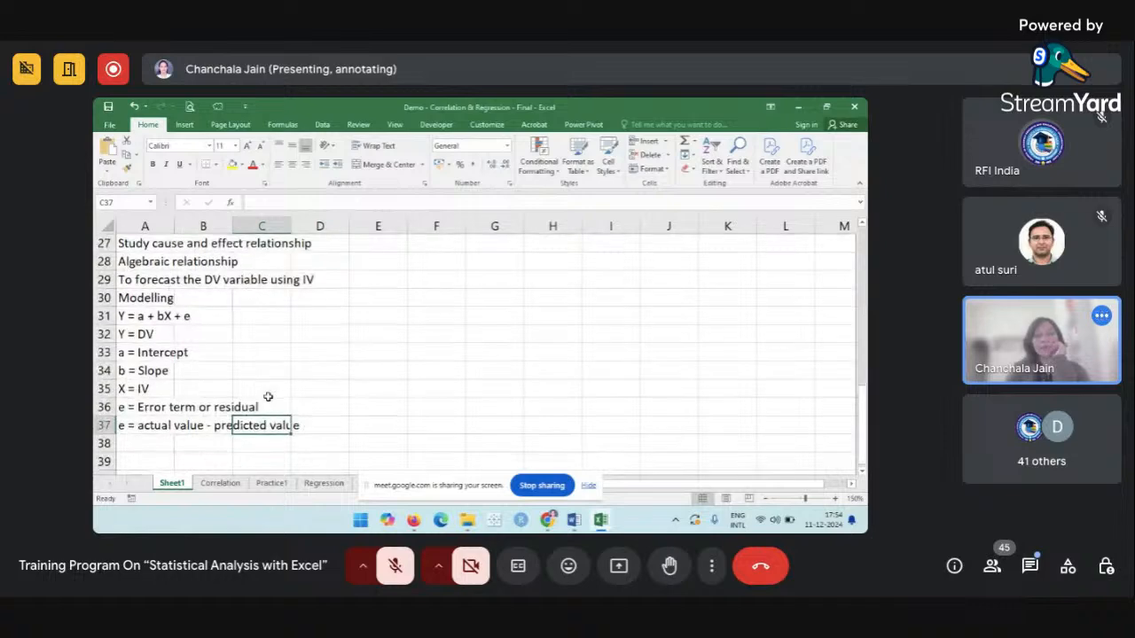
Add the heading "Types" in cell A39 and list "Simple" and "Multiple" beneath it in A40 and A41.
{"action": "left_click", "coordinate": [163, 444]}
{"action": "scroll", "coordinate": [163, 444], "scroll_direction": "down", "scroll_amount": 2}
{"action": "left_click", "coordinate": [153, 371]}
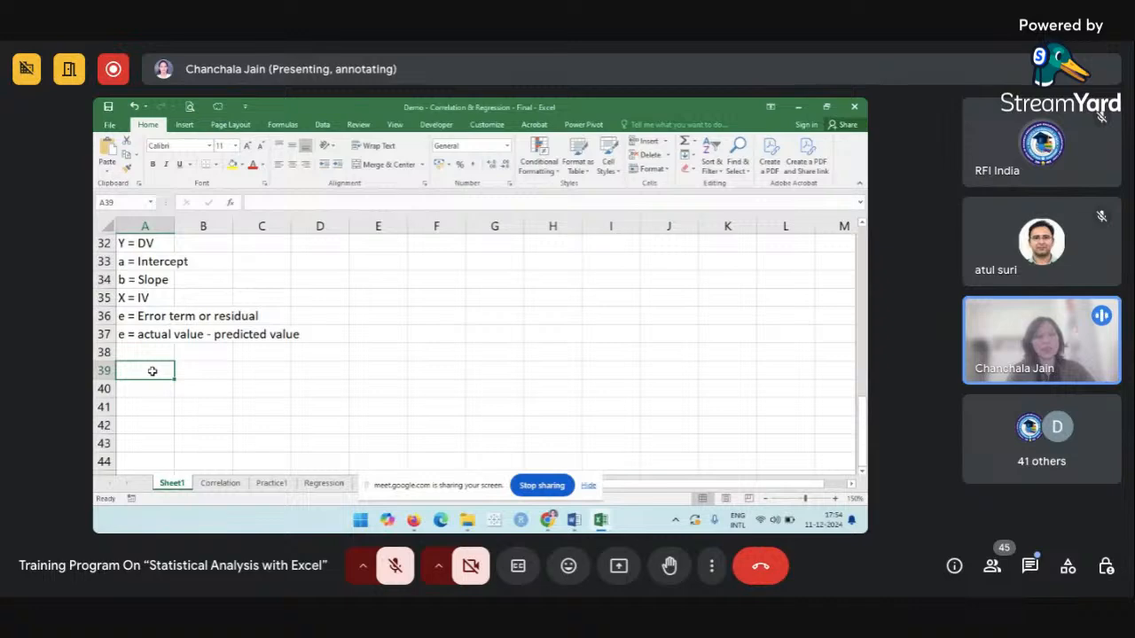
{"action": "type", "text": "T"}
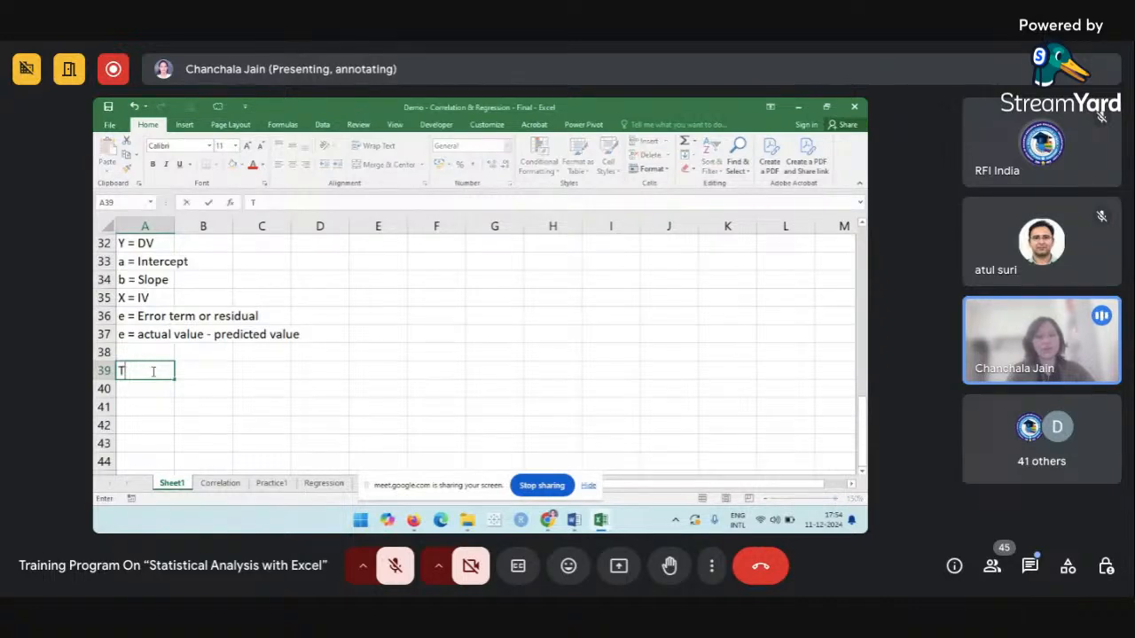
{"action": "type", "text": "ypes"}
{"action": "key", "text": "Return"}
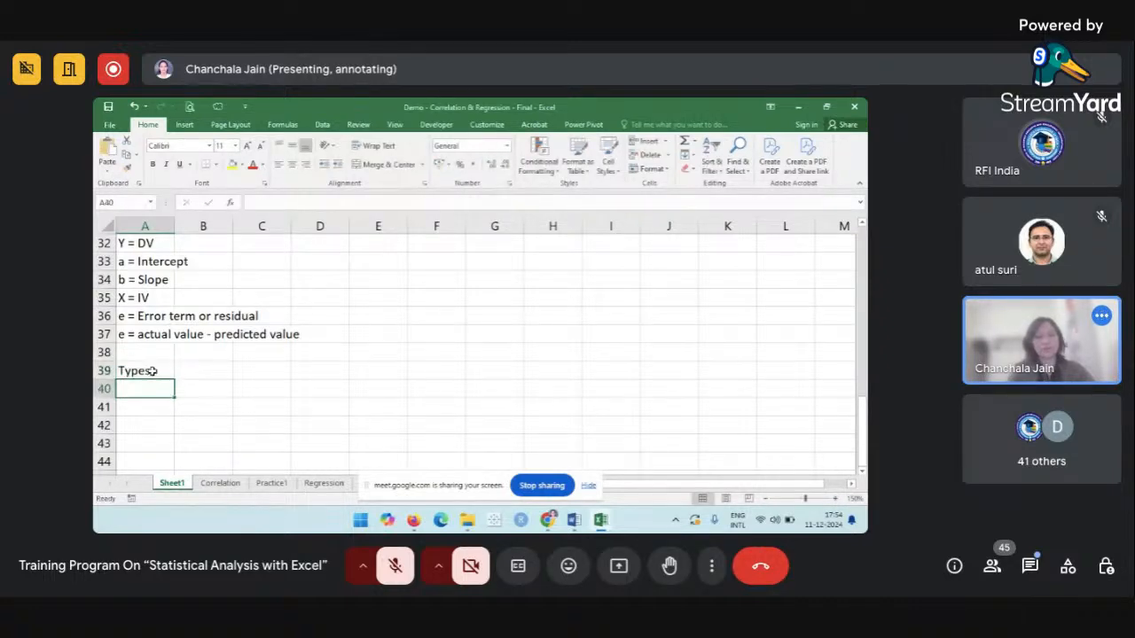
{"action": "type", "text": "Simple"}
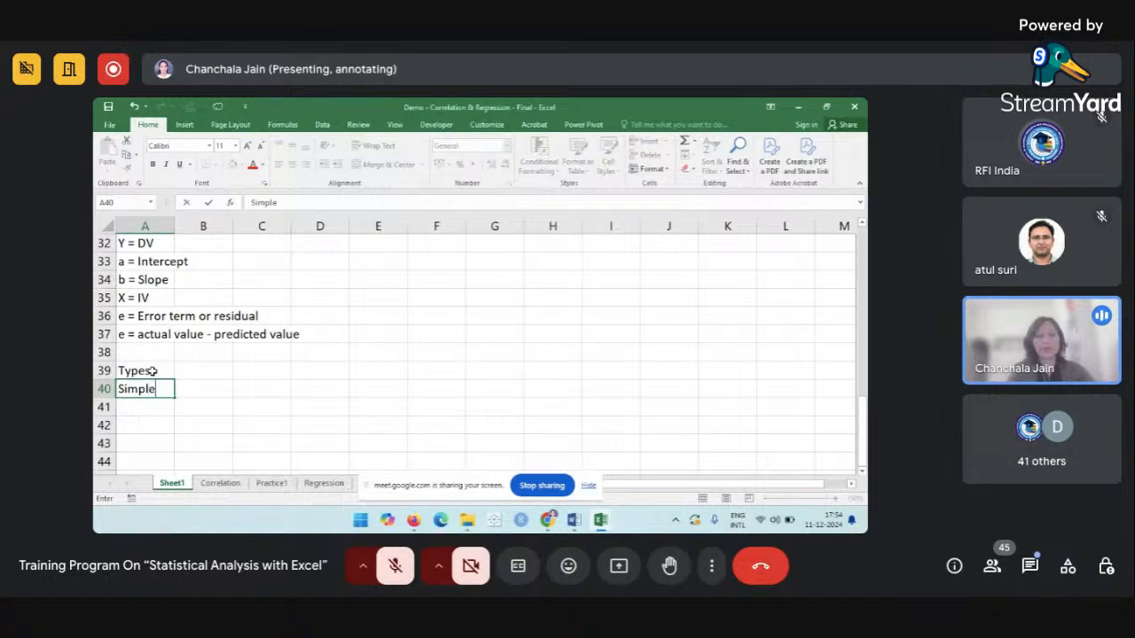
{"action": "key", "text": "Return"}
{"action": "type", "text": "Mul"}
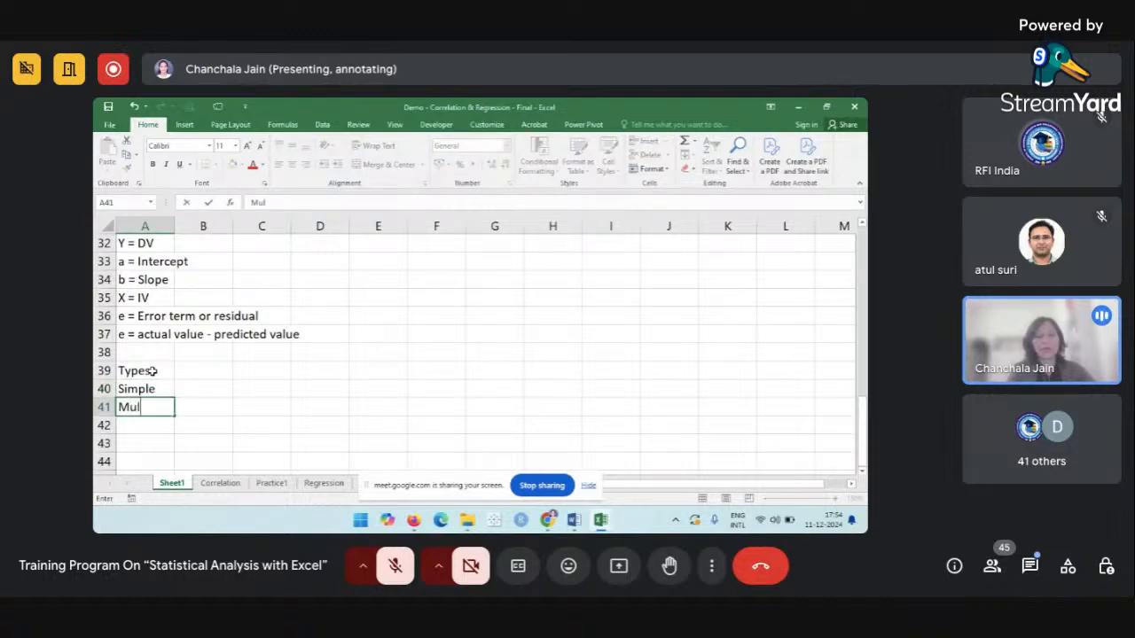
{"action": "type", "text": "tiple"}
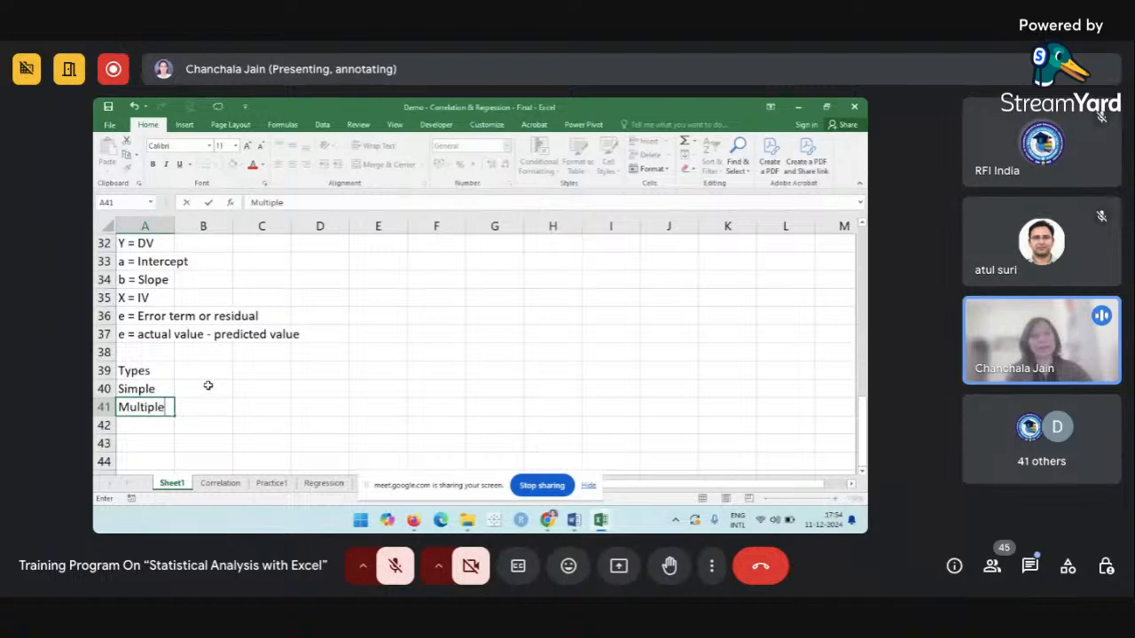
Describe the simple type in cell B40 as "When we have one DV and one IV, both variables should be continuous".
{"action": "left_click", "coordinate": [208, 385]}
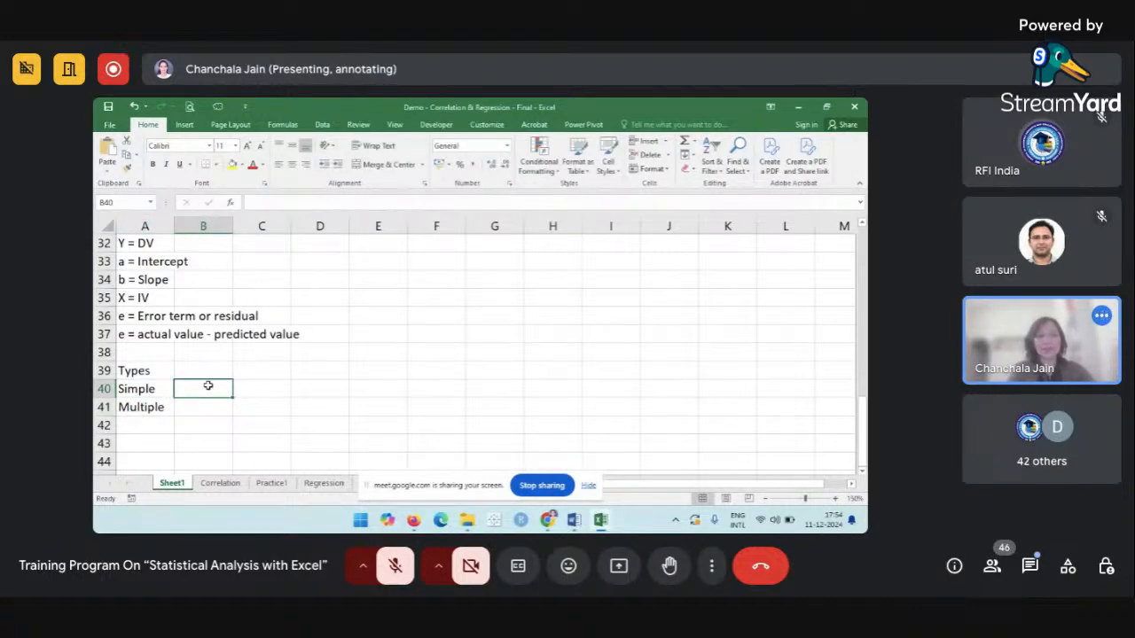
{"action": "type", "text": "When we h"}
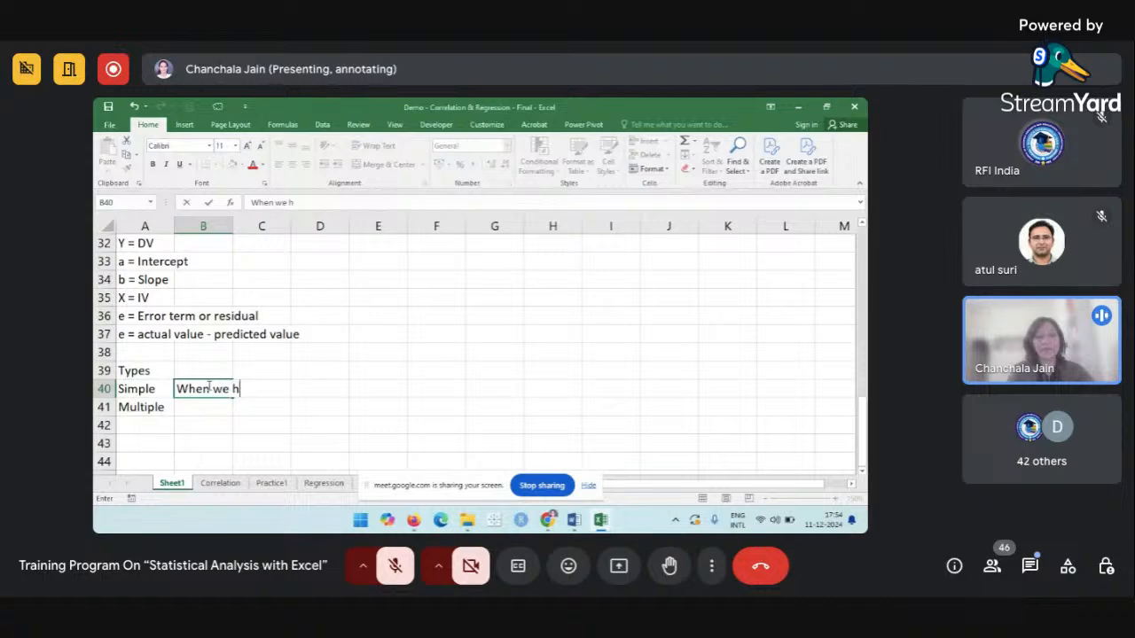
{"action": "type", "text": "ave one DV and "}
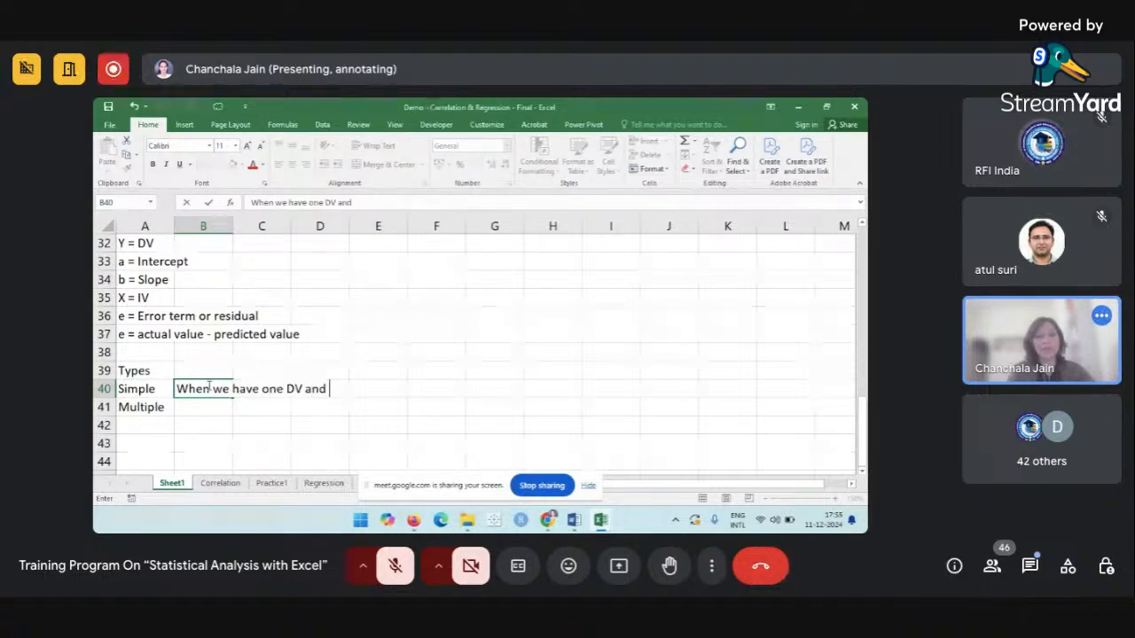
{"action": "type", "text": "one IV"}
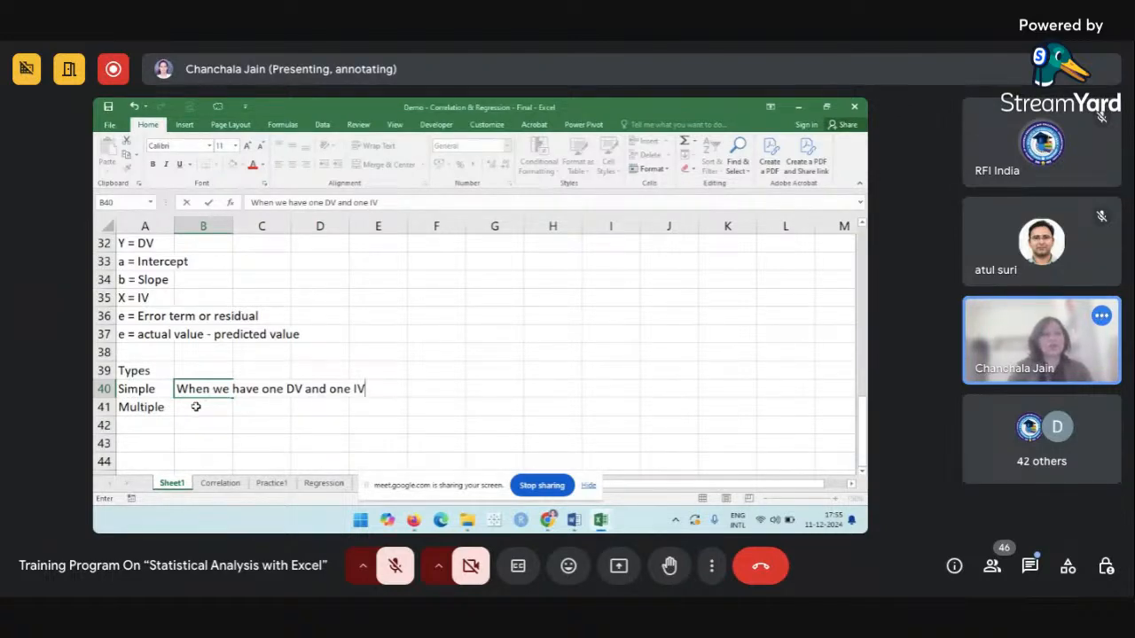
{"action": "type", "text": ","}
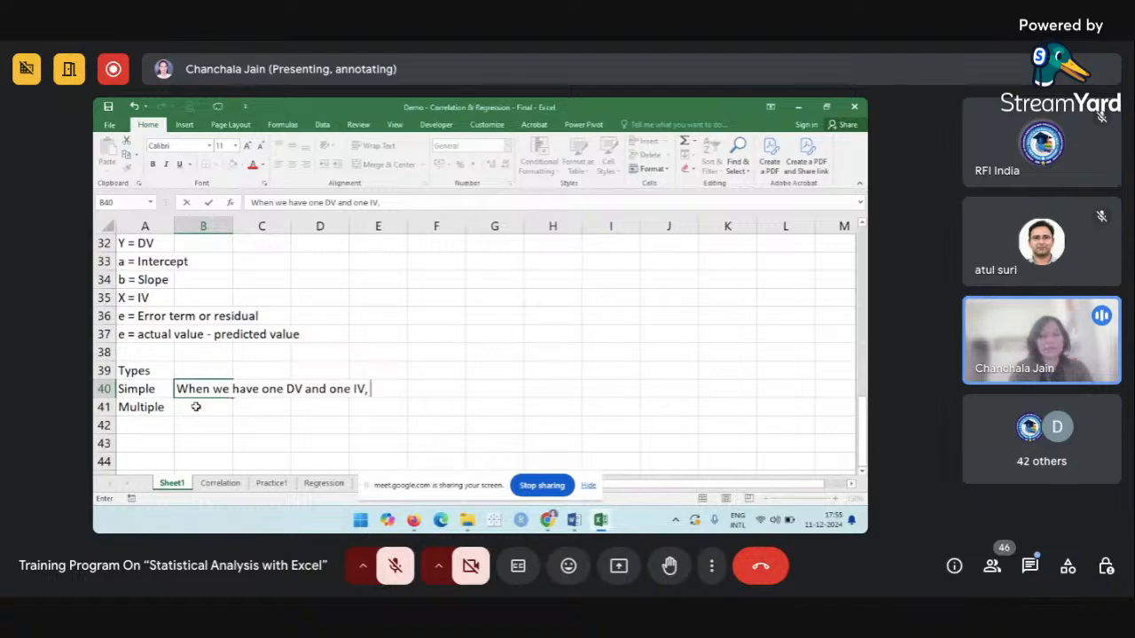
{"action": "type", "text": " both va"}
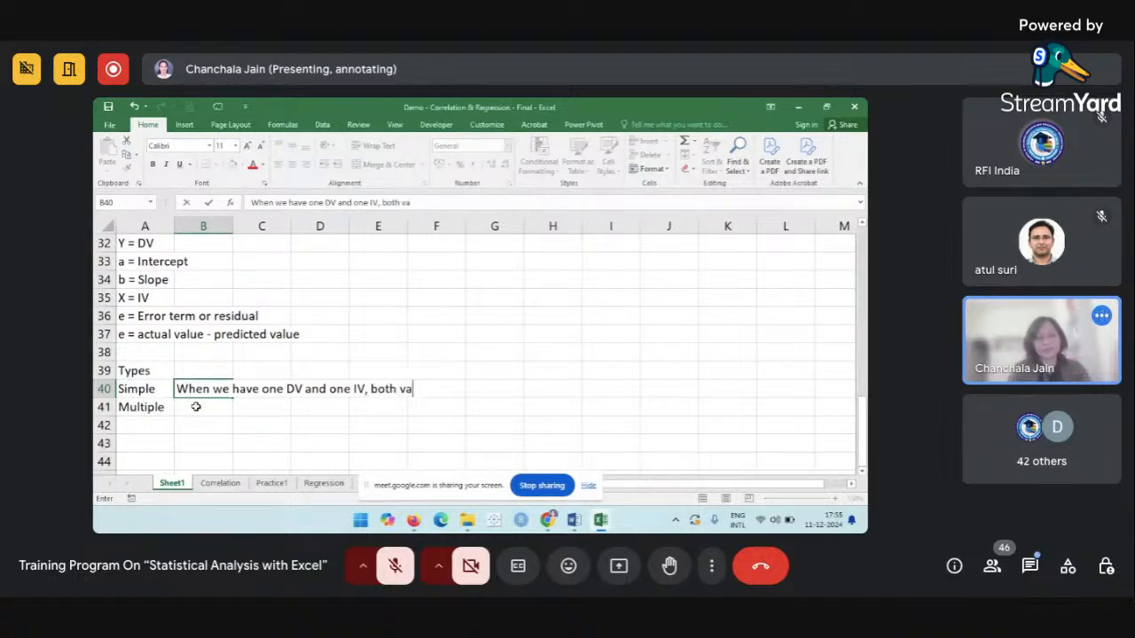
{"action": "type", "text": "riables sho"}
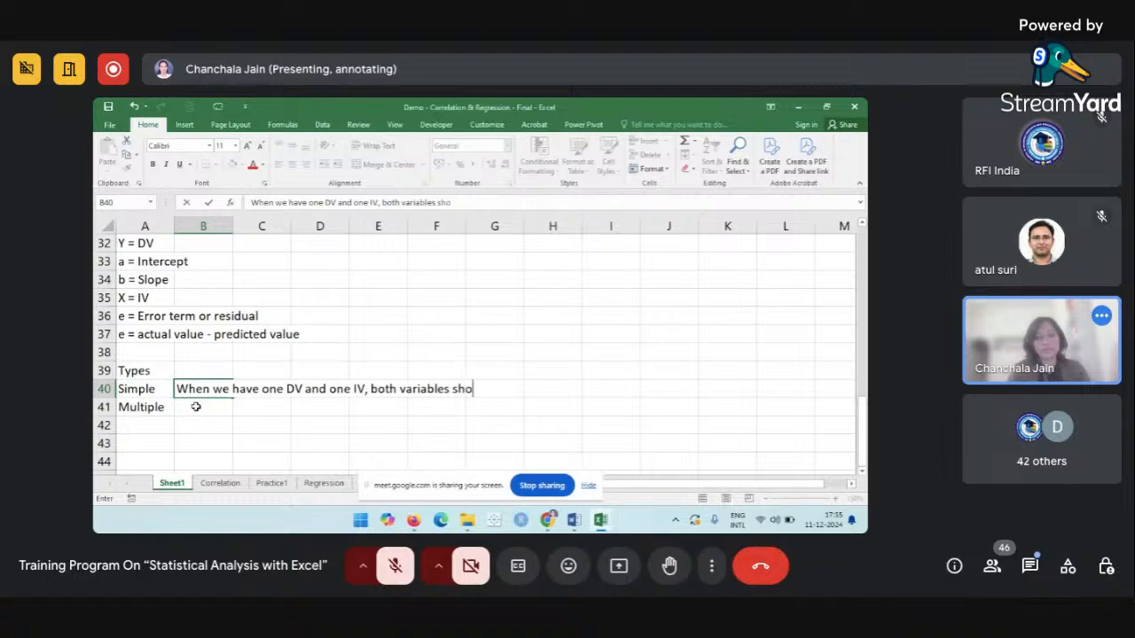
{"action": "type", "text": "uld be co"}
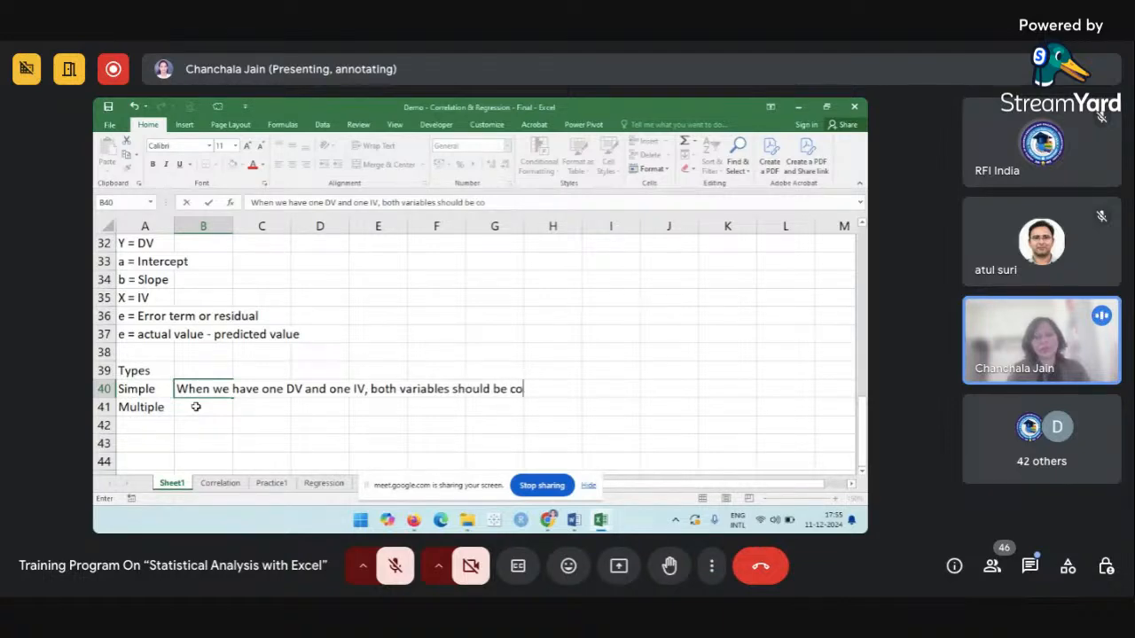
{"action": "type", "text": "ntinuoud"}
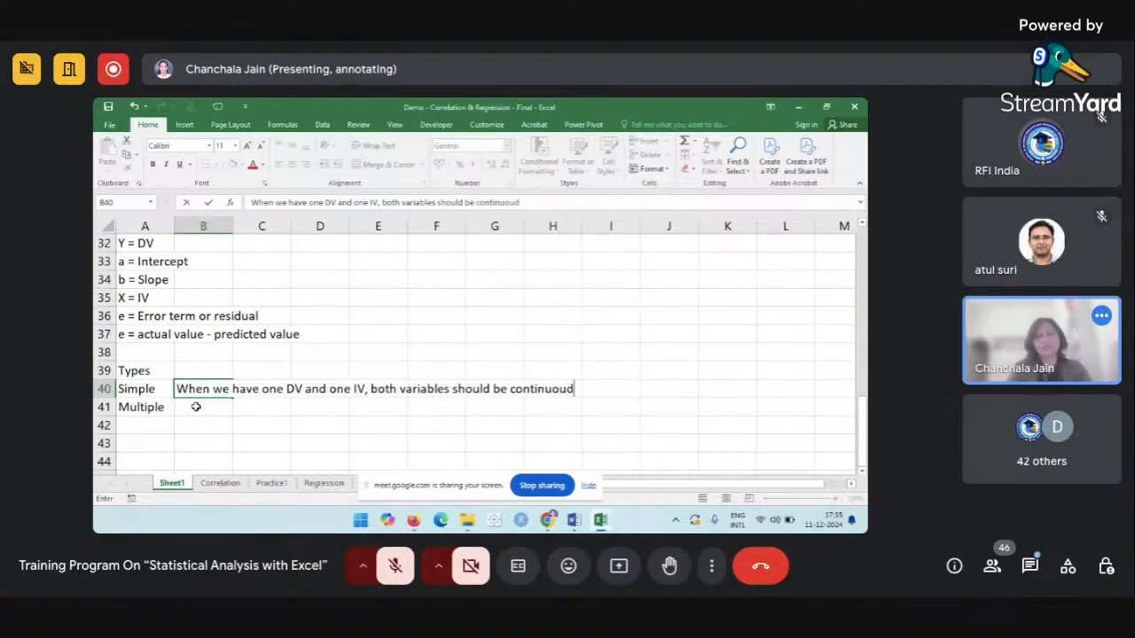
{"action": "key", "text": "BackSpace"}
{"action": "type", "text": "s"}
{"action": "key", "text": "Return"}
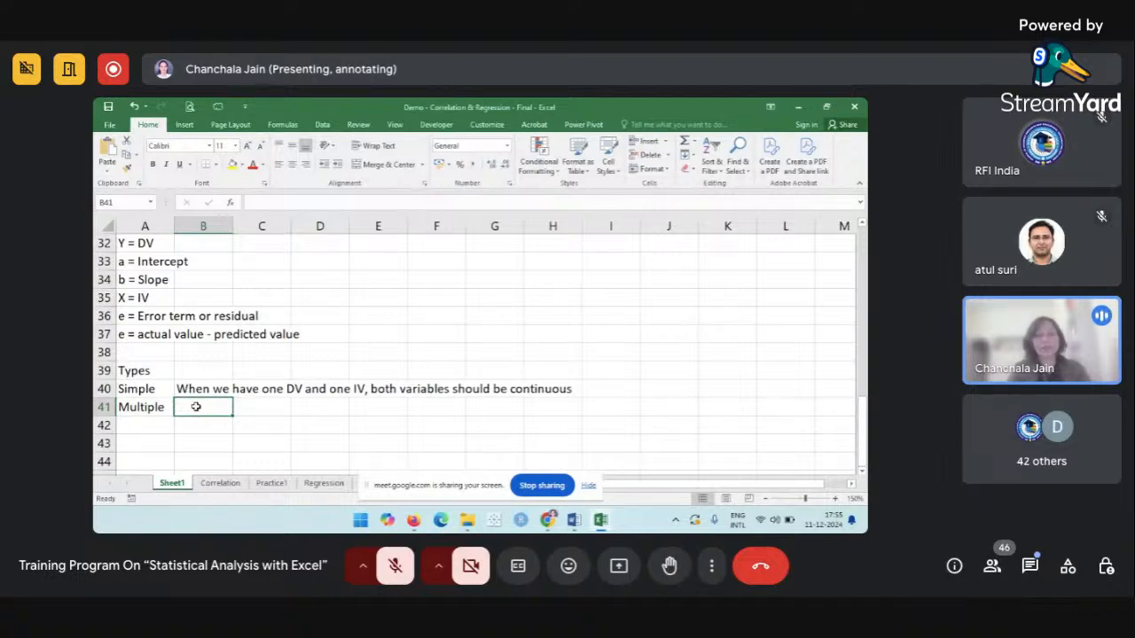
Enter in B41 "We have one DV and more than one IV, DV should be continuous and IV can be continuous and categorical both".
{"action": "type", "text": "W"}
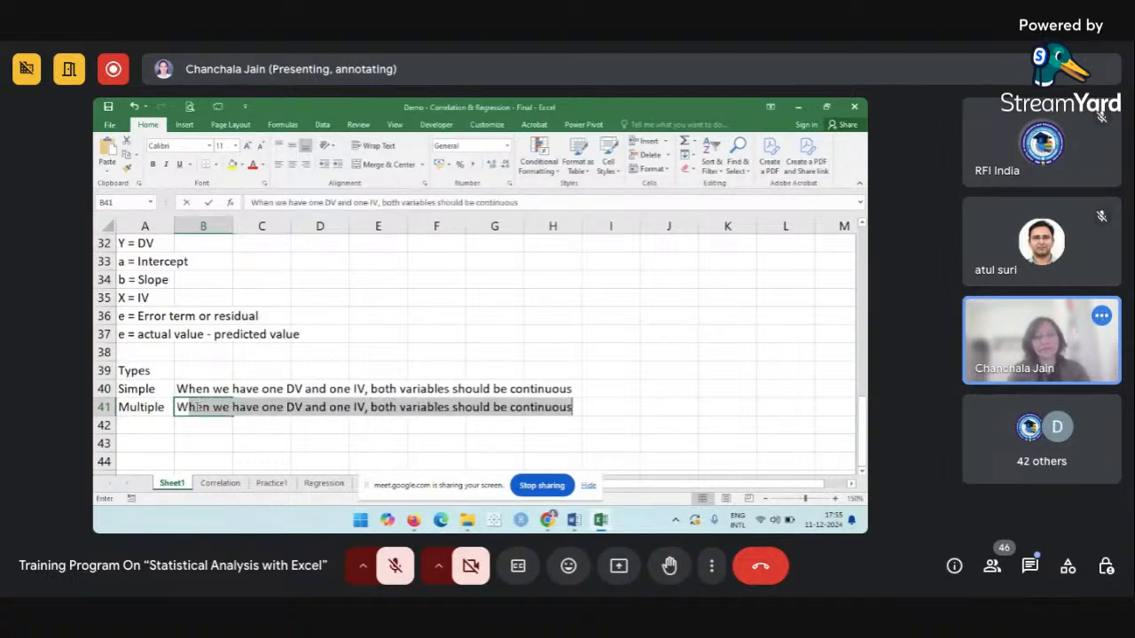
{"action": "type", "text": "e have"}
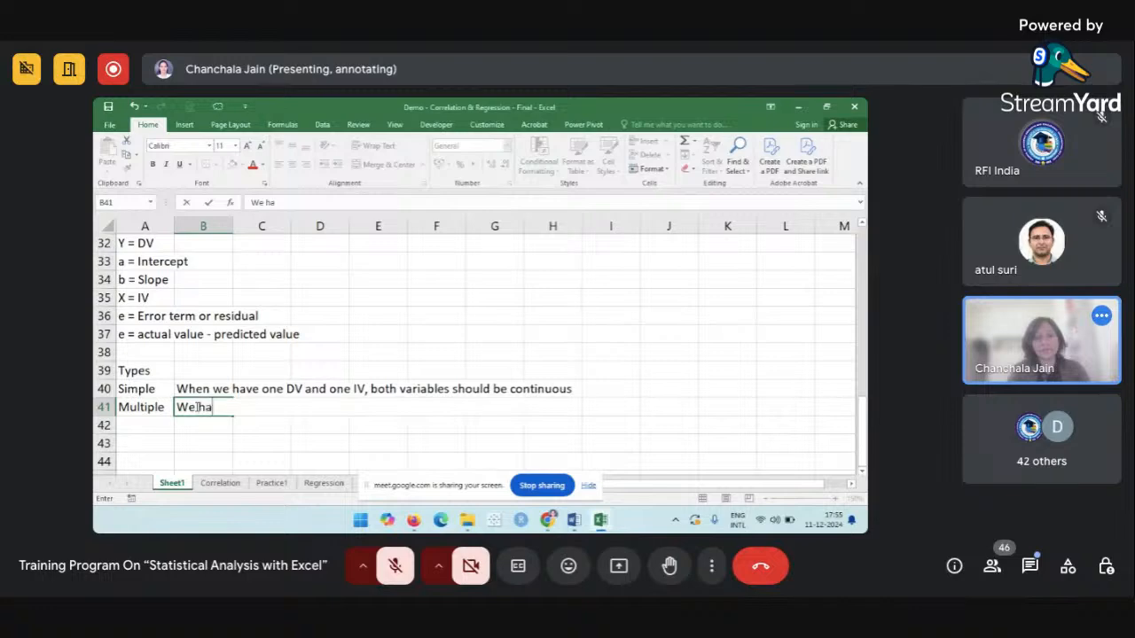
{"action": "key", "text": "BackSpace"}
{"action": "type", "text": "ne DV "}
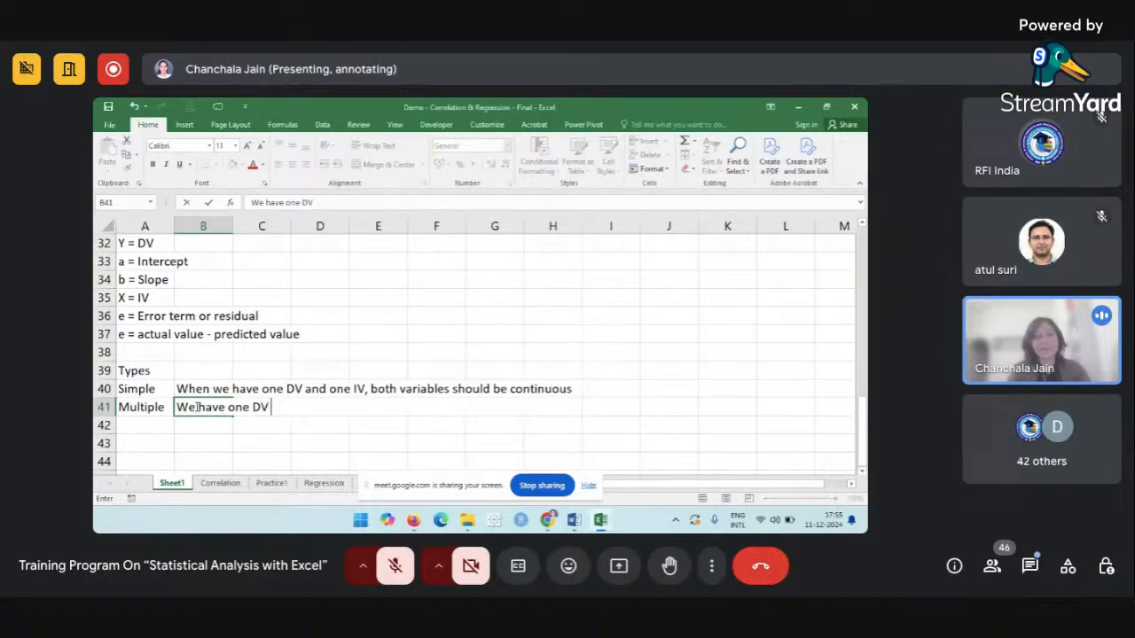
{"action": "type", "text": "and more than one IV, DV should be continuos"}
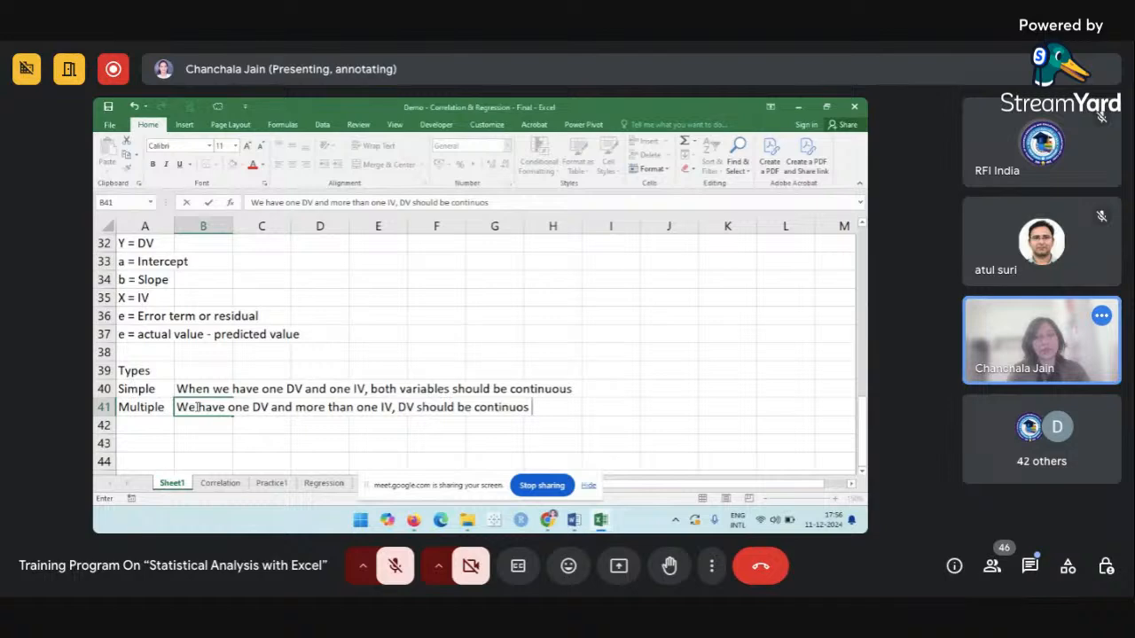
{"action": "key", "text": "BackSpace"}
{"action": "key", "text": "BackSpace"}
{"action": "key", "text": "BackSpace"}
{"action": "type", "text": "us and IV"}
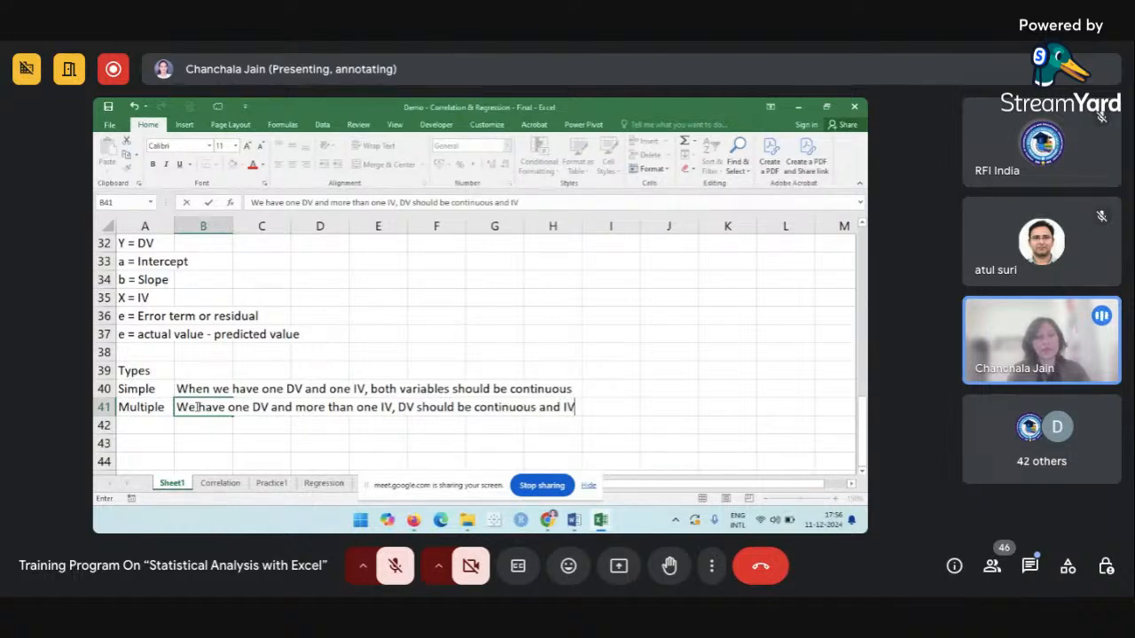
{"action": "type", "text": " can be"}
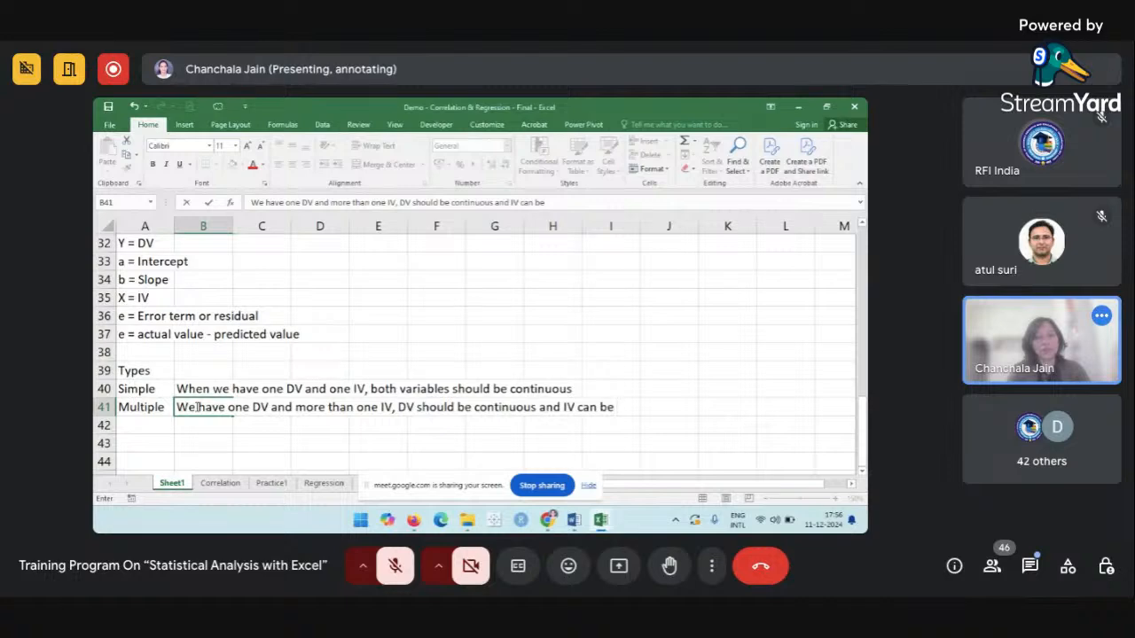
{"action": "type", "text": " continuos"}
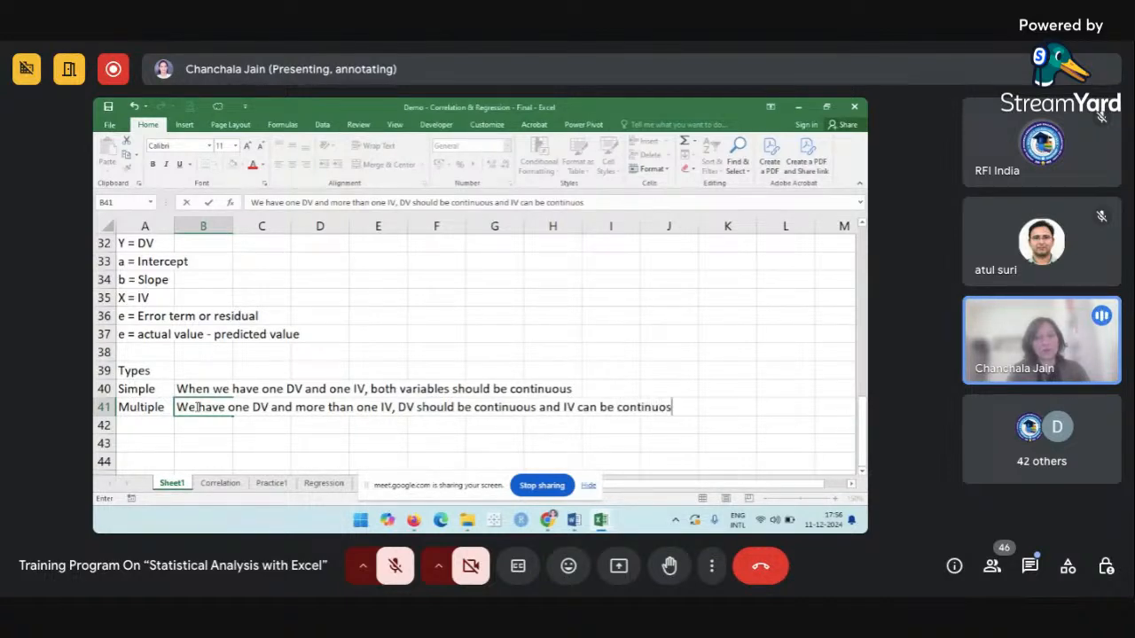
{"action": "key", "text": "BackSpace"}
{"action": "type", "text": "us and categoric"}
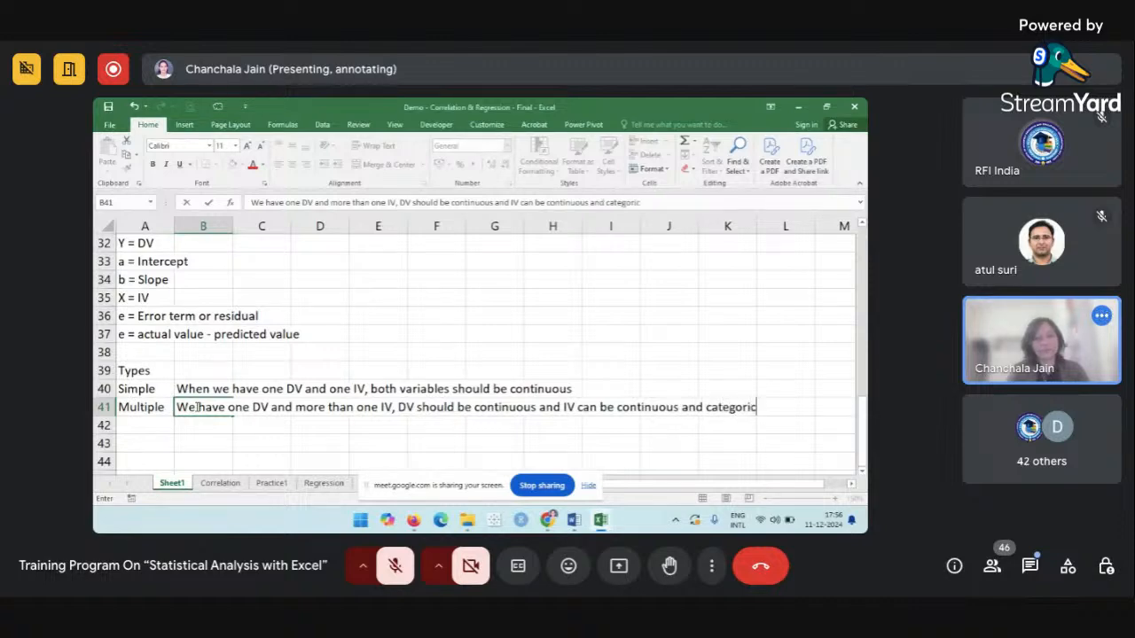
{"action": "type", "text": "al both"}
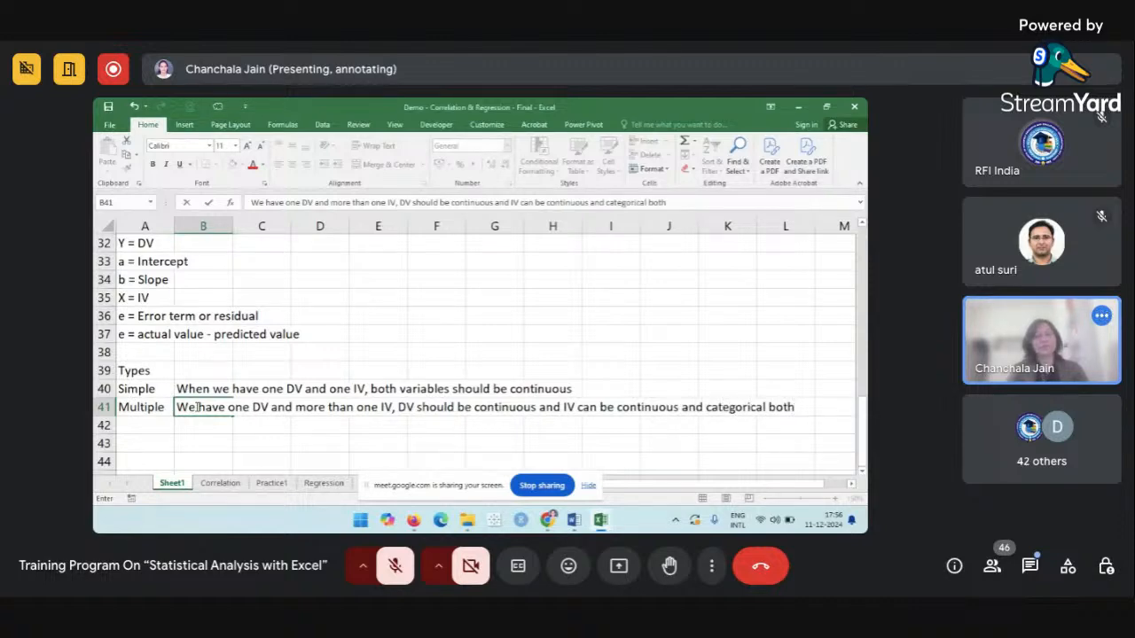
Finish the multiple regression description in B41 and review the correlation and regression notes in Sheet1.
{"action": "key", "text": "ctrl+Return"}
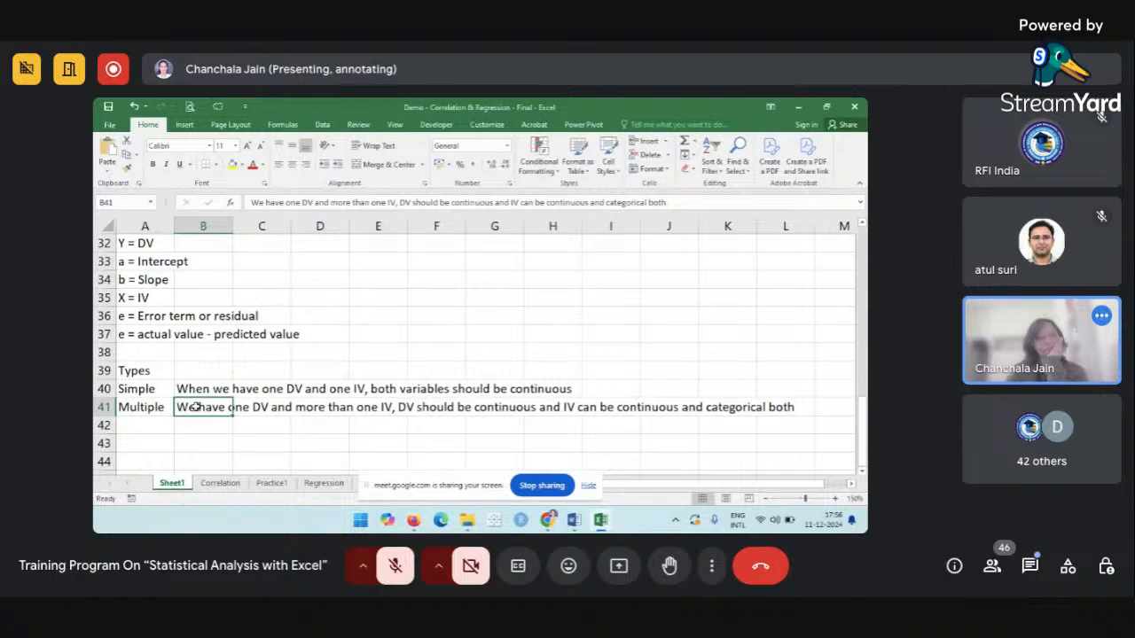
{"action": "left_click", "coordinate": [219, 437]}
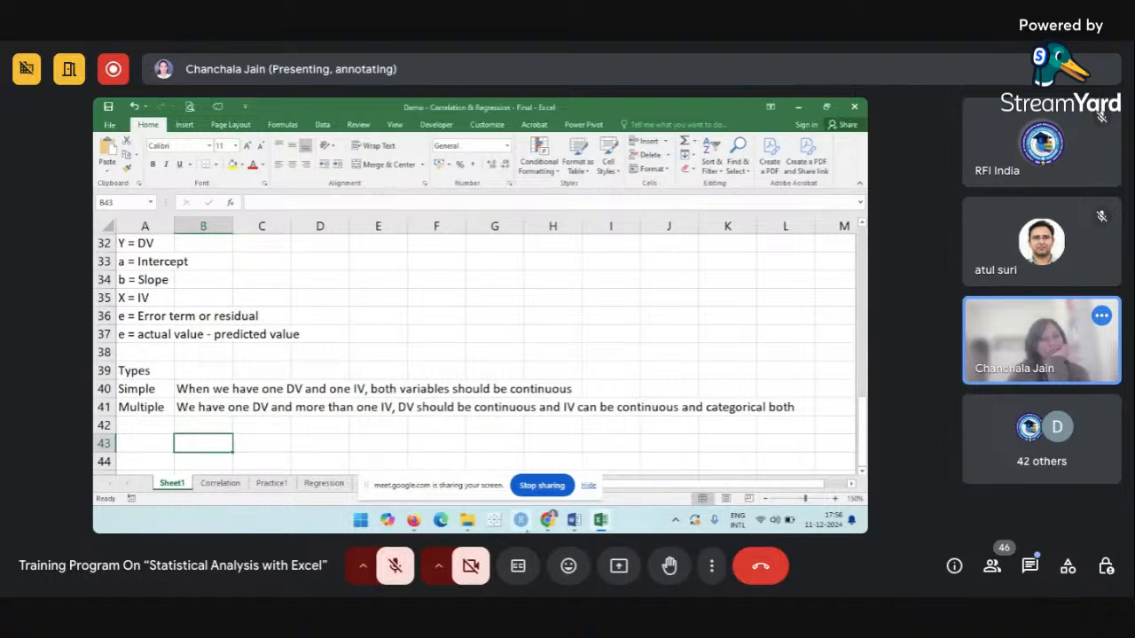
{"action": "left_click", "coordinate": [345, 410]}
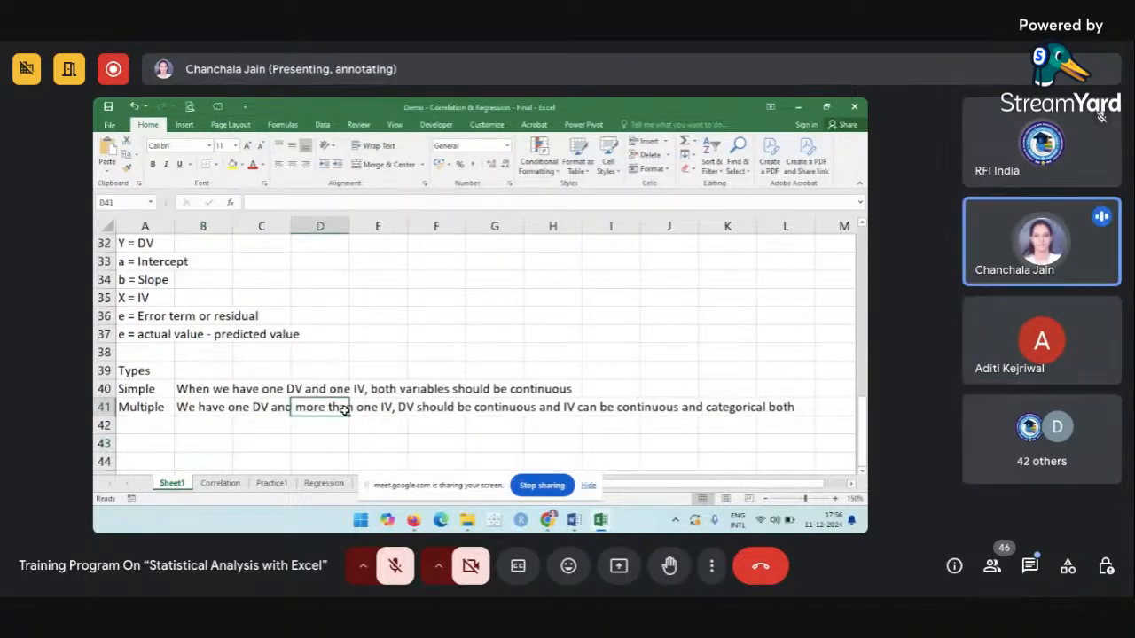
{"action": "left_click", "coordinate": [236, 410]}
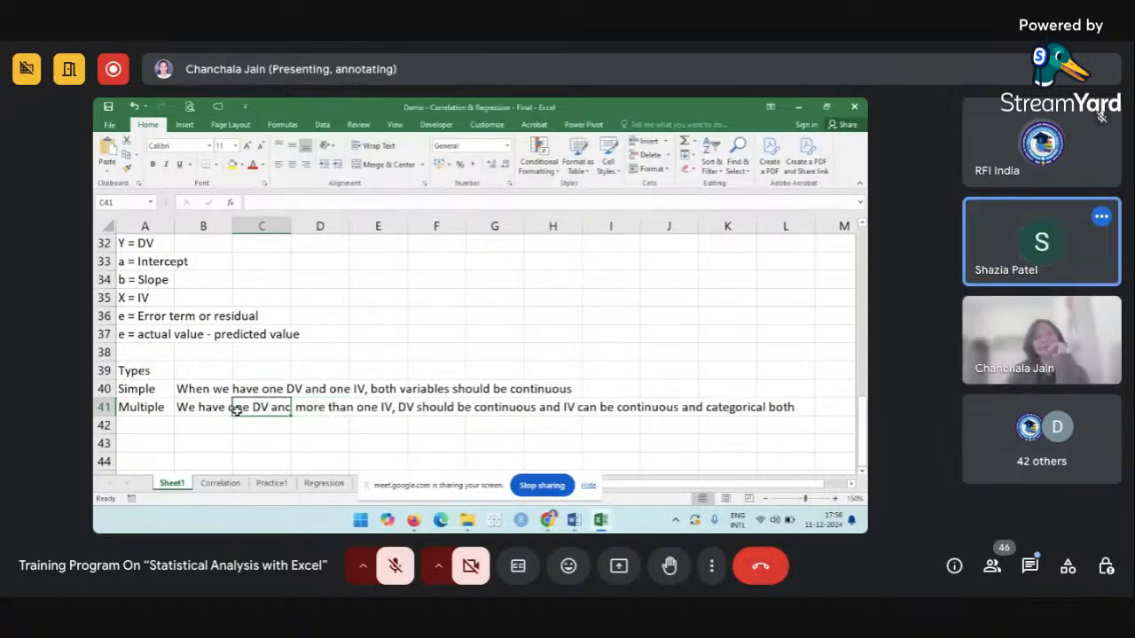
{"action": "scroll", "coordinate": [236, 410], "scroll_direction": "up", "scroll_amount": 10}
{"action": "scroll", "coordinate": [237, 409], "scroll_direction": "down", "scroll_amount": 8}
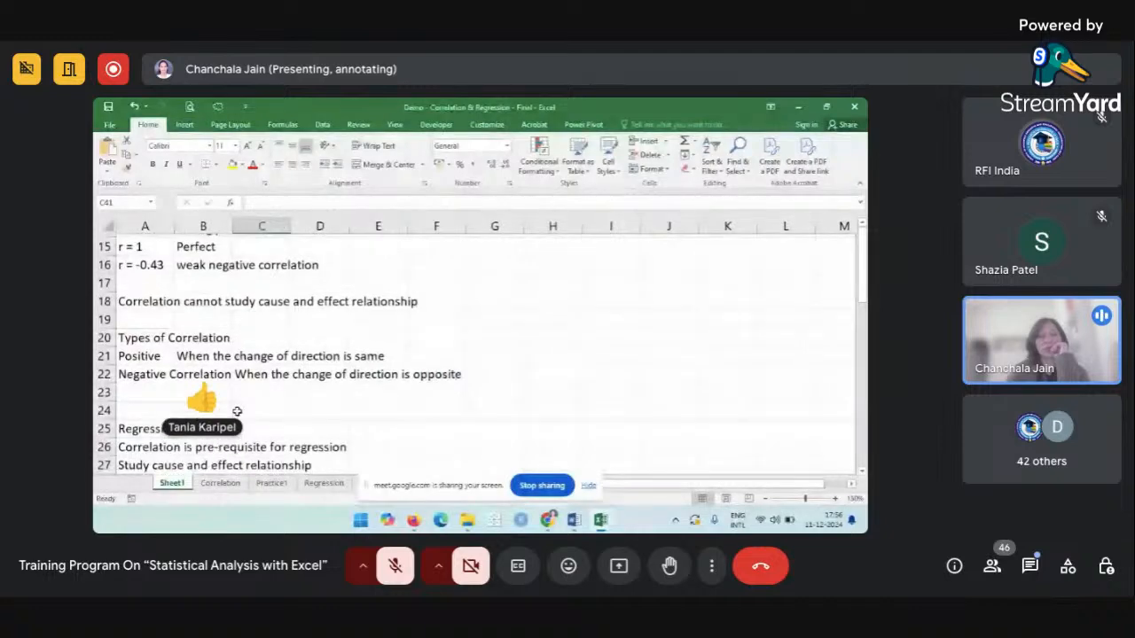
{"action": "scroll", "coordinate": [236, 411], "scroll_direction": "down", "scroll_amount": 2}
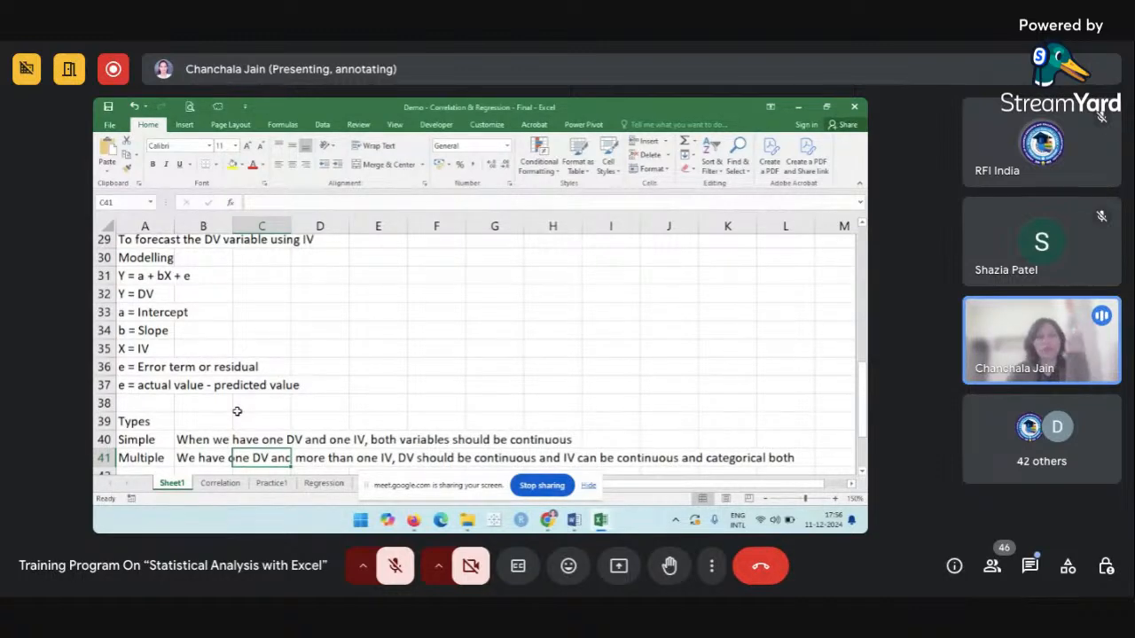
{"action": "scroll", "coordinate": [237, 411], "scroll_direction": "up", "scroll_amount": 1}
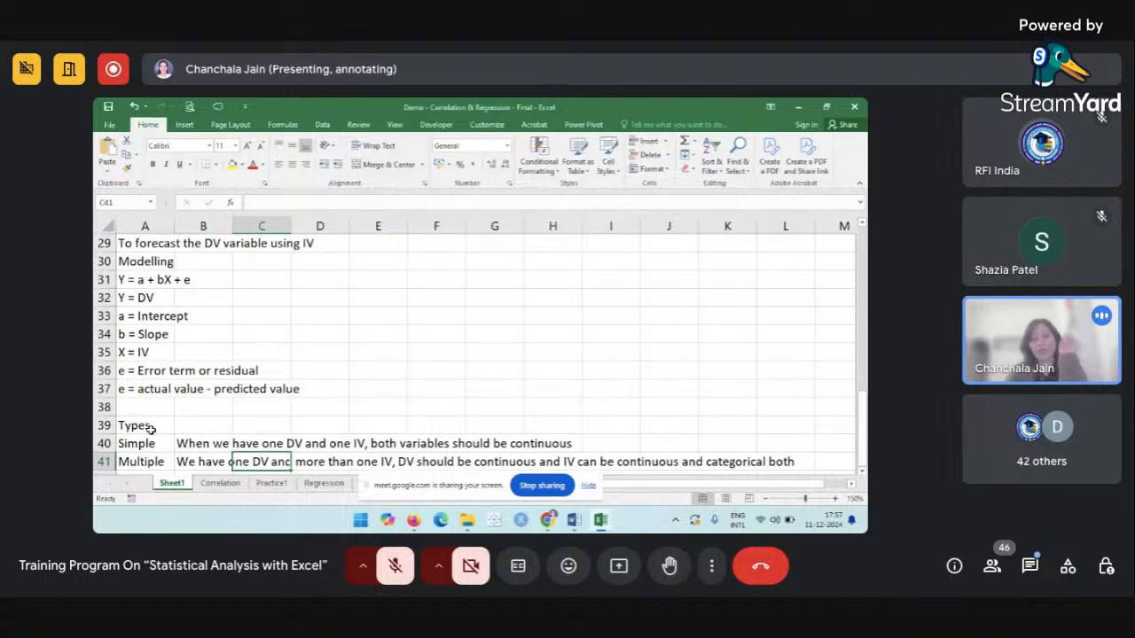
{"action": "left_click", "coordinate": [208, 396]}
{"action": "scroll", "coordinate": [209, 399], "scroll_direction": "down", "scroll_amount": 2}
{"action": "scroll", "coordinate": [208, 399], "scroll_direction": "up", "scroll_amount": 4}
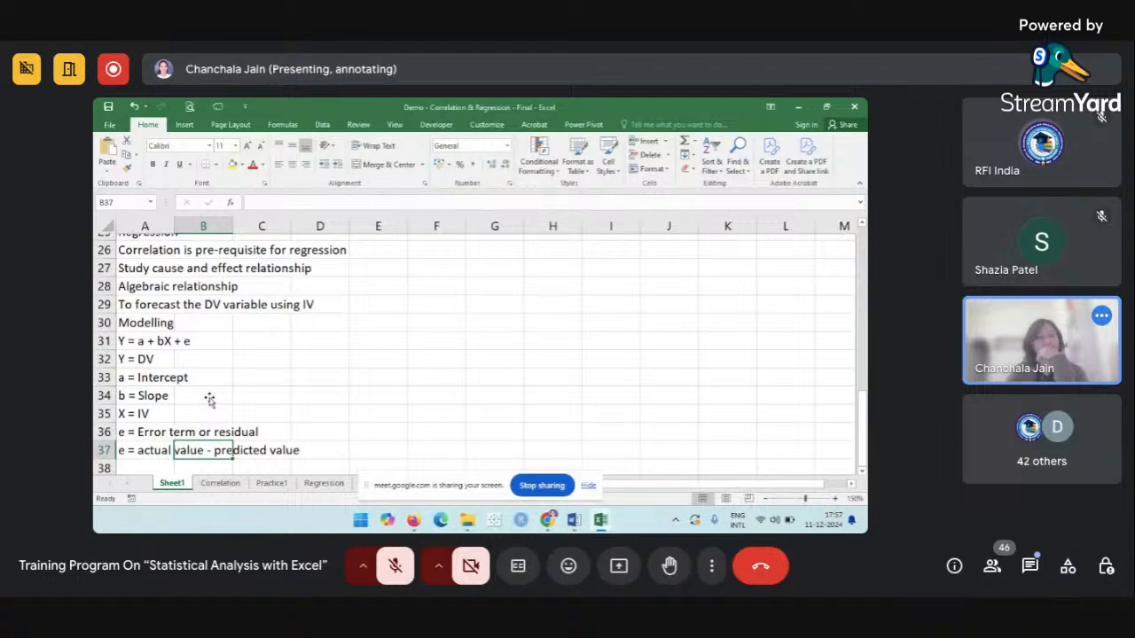
{"action": "scroll", "coordinate": [209, 399], "scroll_direction": "up", "scroll_amount": 1}
{"action": "scroll", "coordinate": [209, 399], "scroll_direction": "down", "scroll_amount": 1}
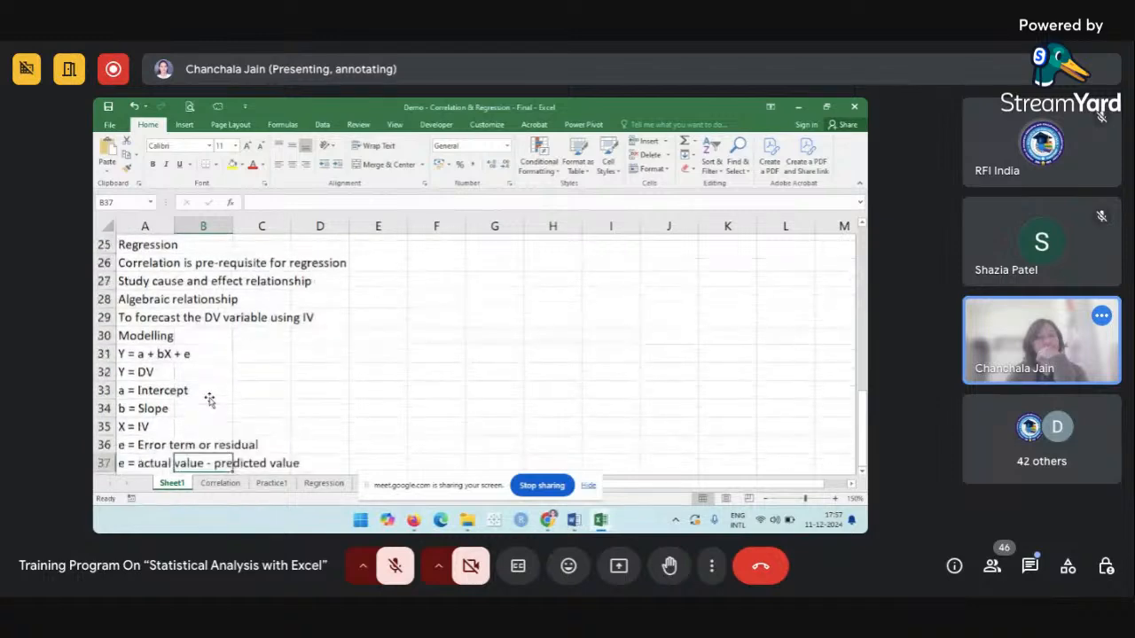
Make the "Regression" heading in A25 bold, and switch to the Google Meet call window.
{"action": "left_click", "coordinate": [158, 242]}
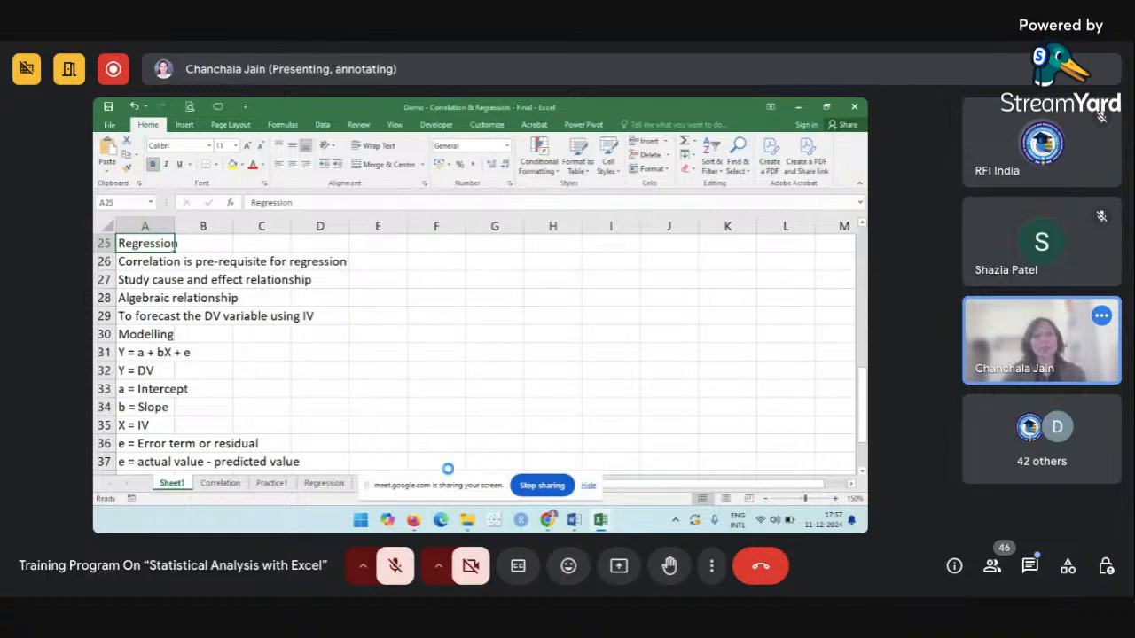
{"action": "mouse_move", "coordinate": [549, 523]}
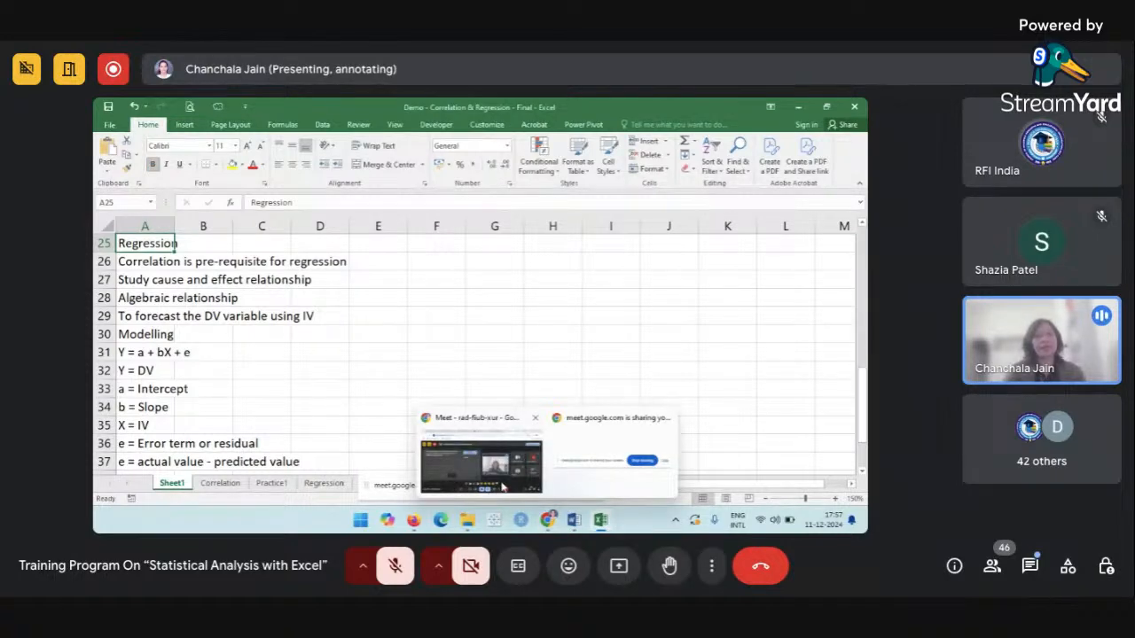
{"action": "left_click", "coordinate": [497, 470]}
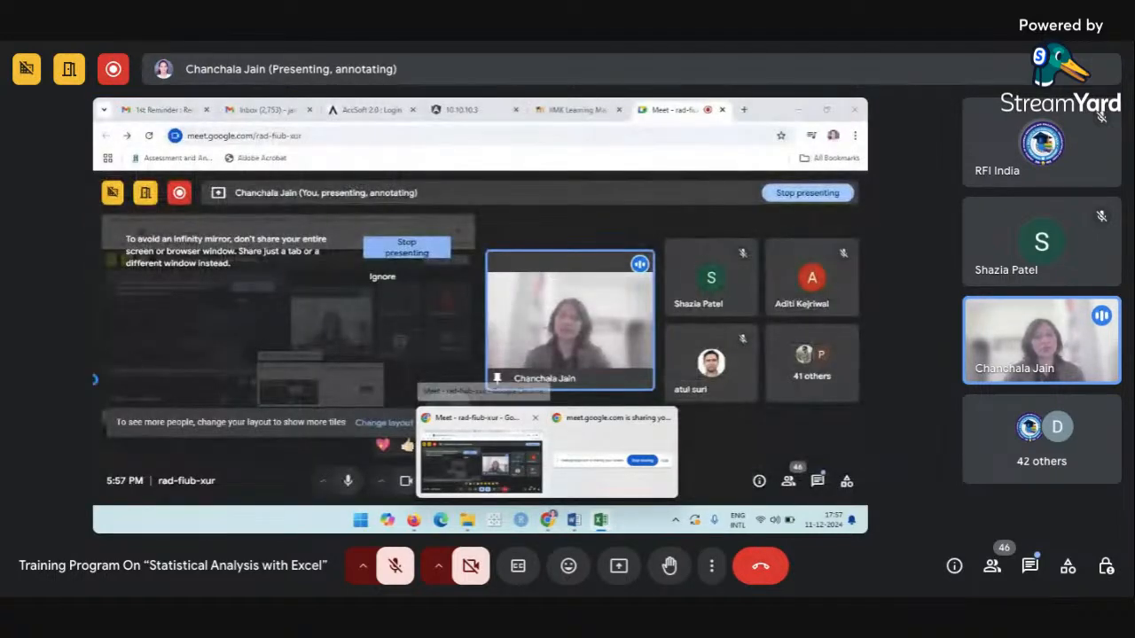
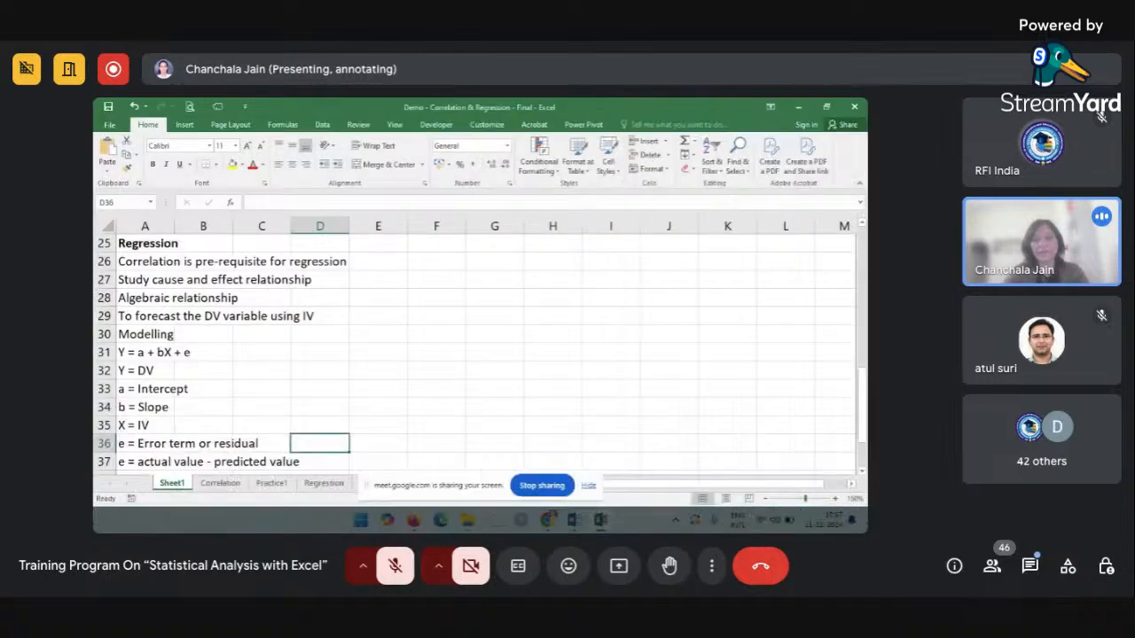
Open the Correlation sheet, dismiss the screenshot notification and examine the temperature and ice-cream sales columns.
{"action": "left_click", "coordinate": [222, 484]}
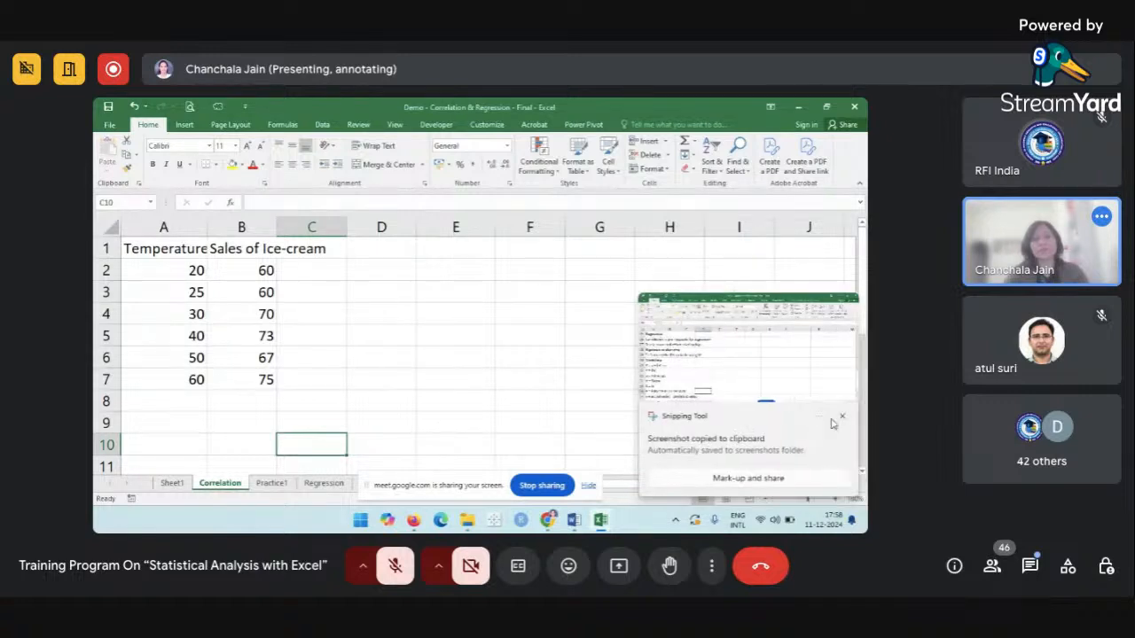
{"action": "left_click", "coordinate": [842, 416]}
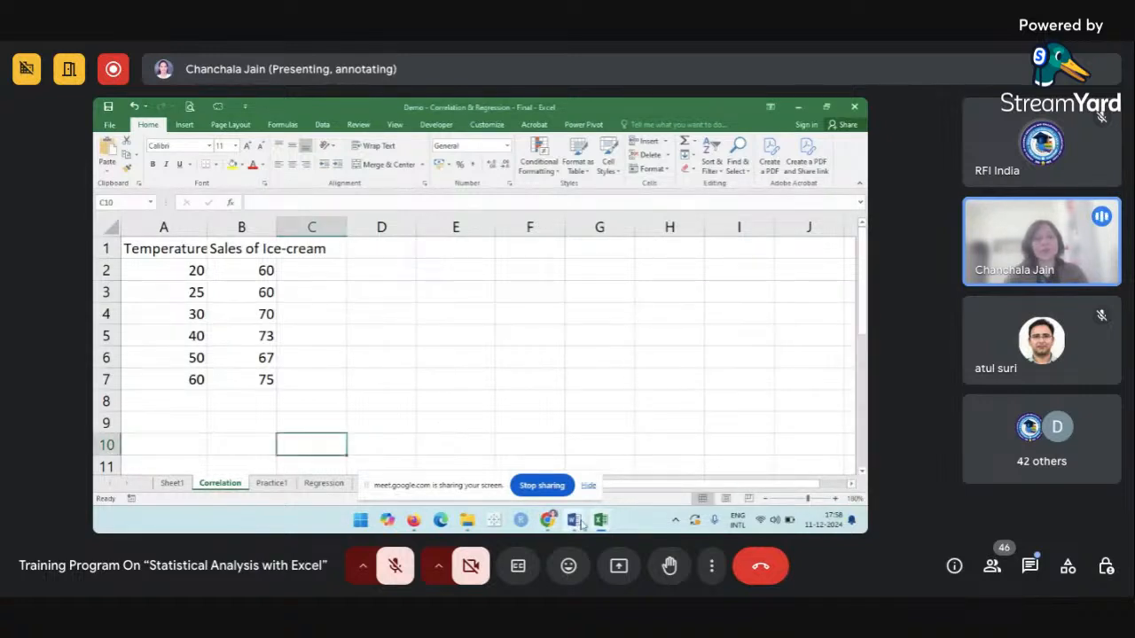
{"action": "mouse_move", "coordinate": [576, 523]}
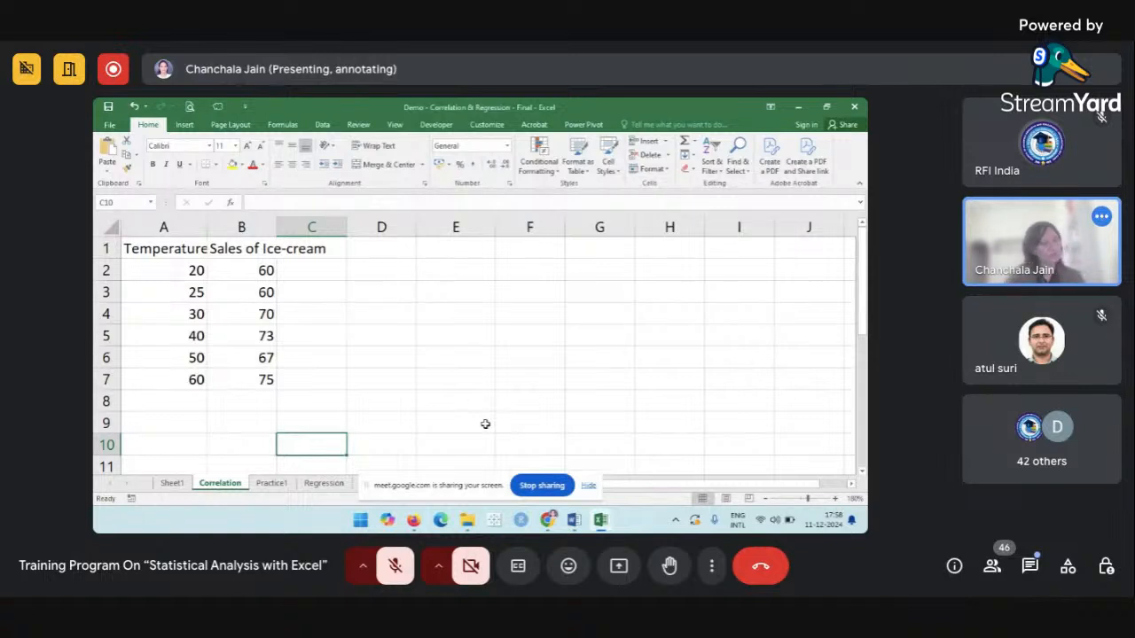
{"action": "left_click", "coordinate": [360, 408]}
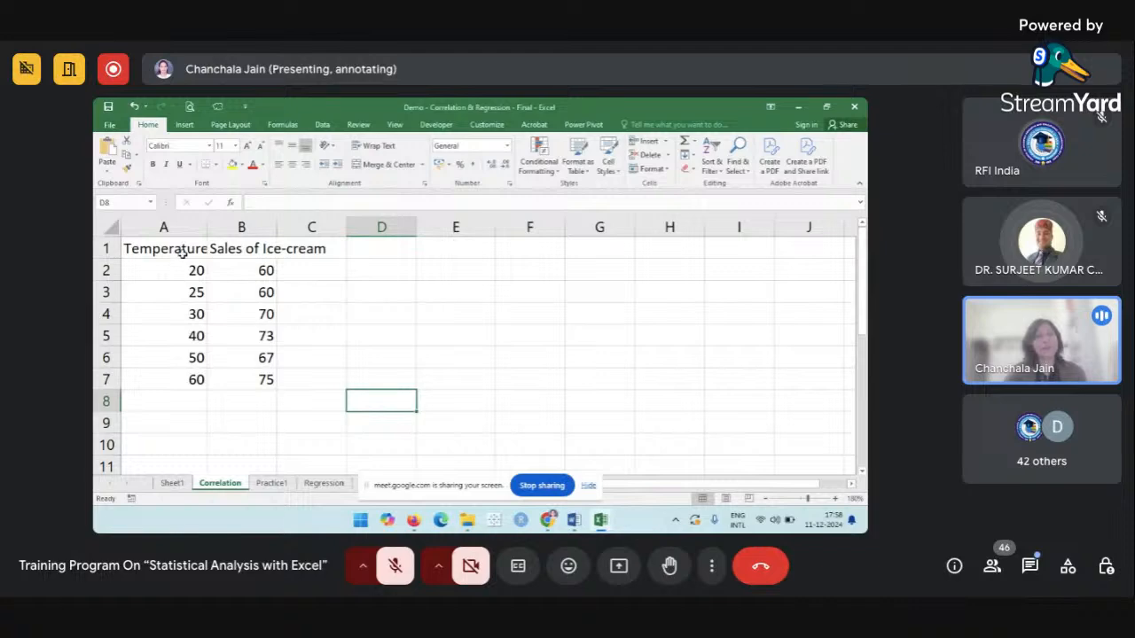
{"action": "left_click", "coordinate": [181, 251]}
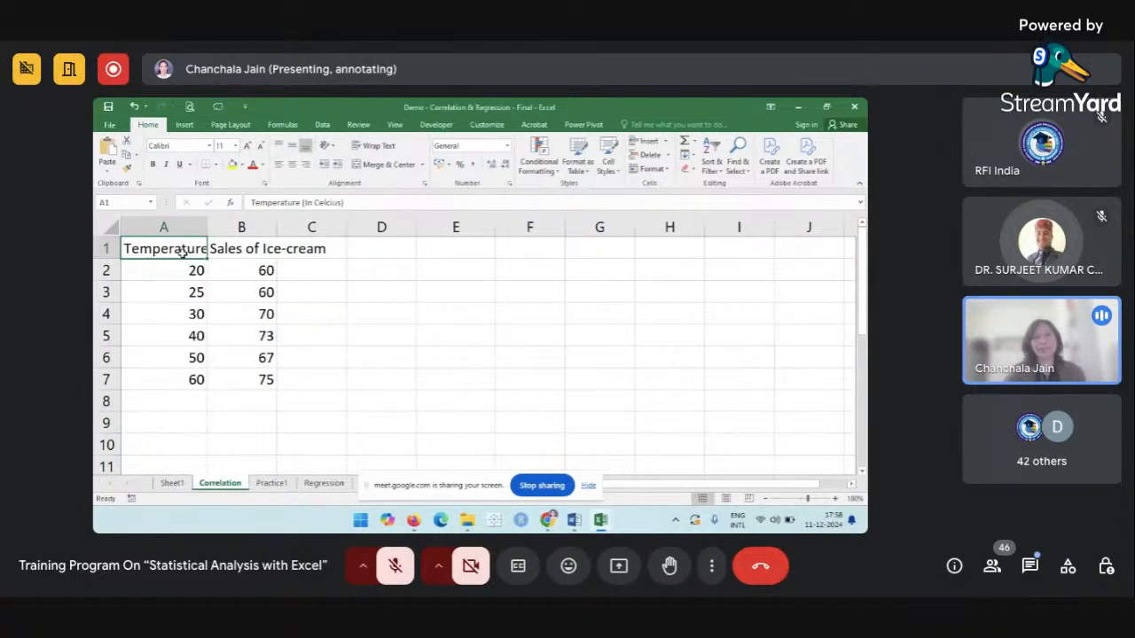
{"action": "left_click", "coordinate": [238, 252]}
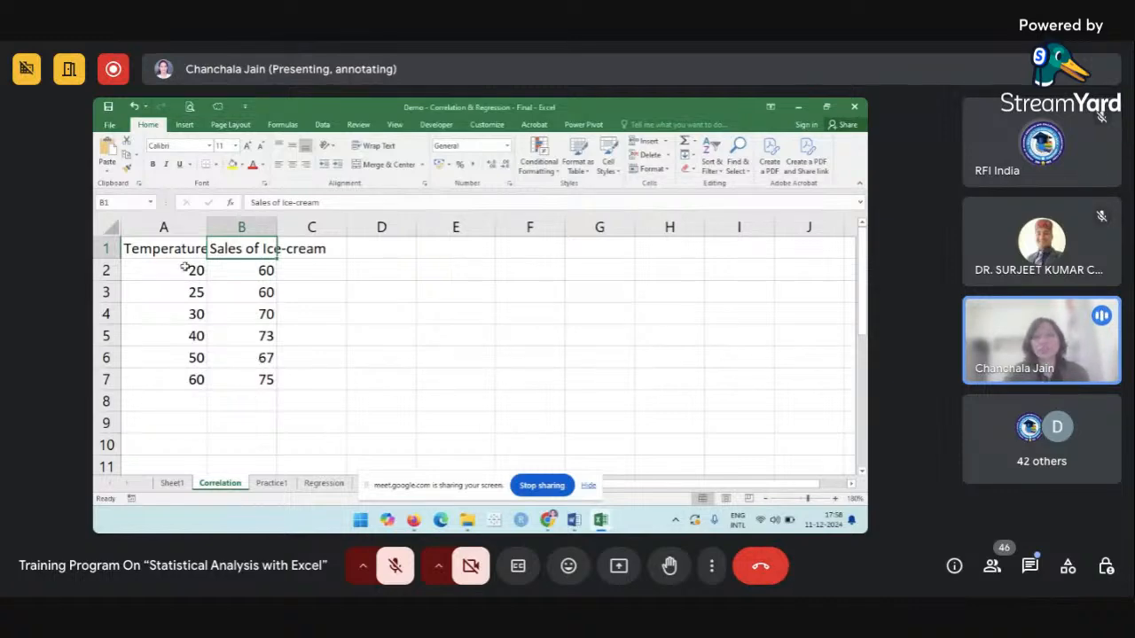
{"action": "left_click", "coordinate": [178, 421]}
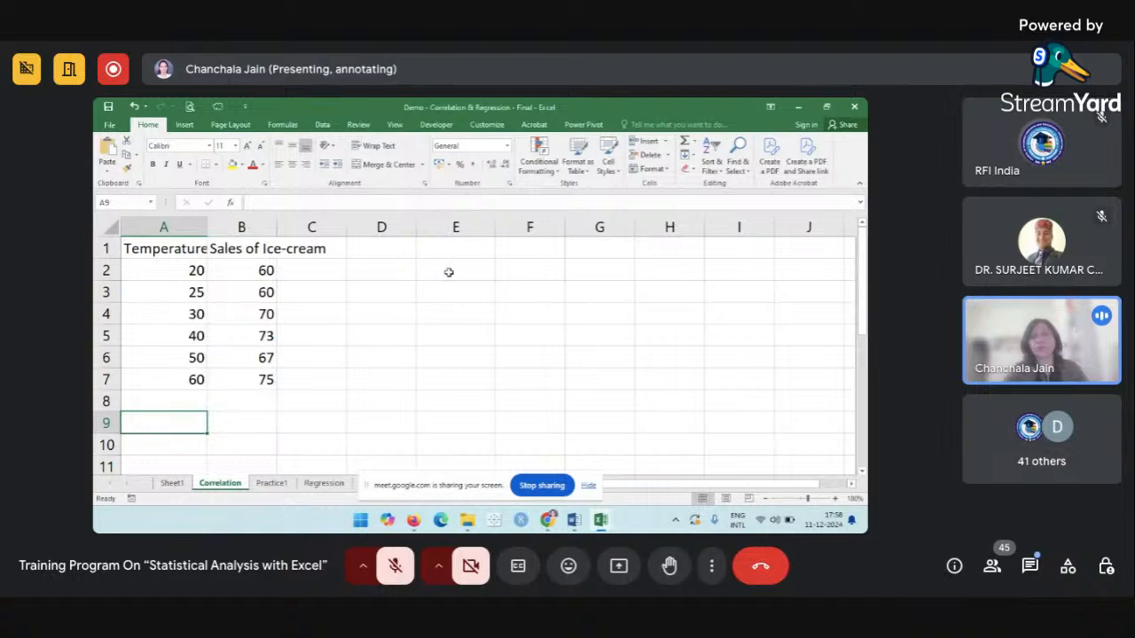
Calculate the correlation between temperature and ice-cream sales in B9 with =CORREL(A2:A7,B2:B7).
{"action": "left_click", "coordinate": [401, 293]}
{"action": "left_click", "coordinate": [217, 415]}
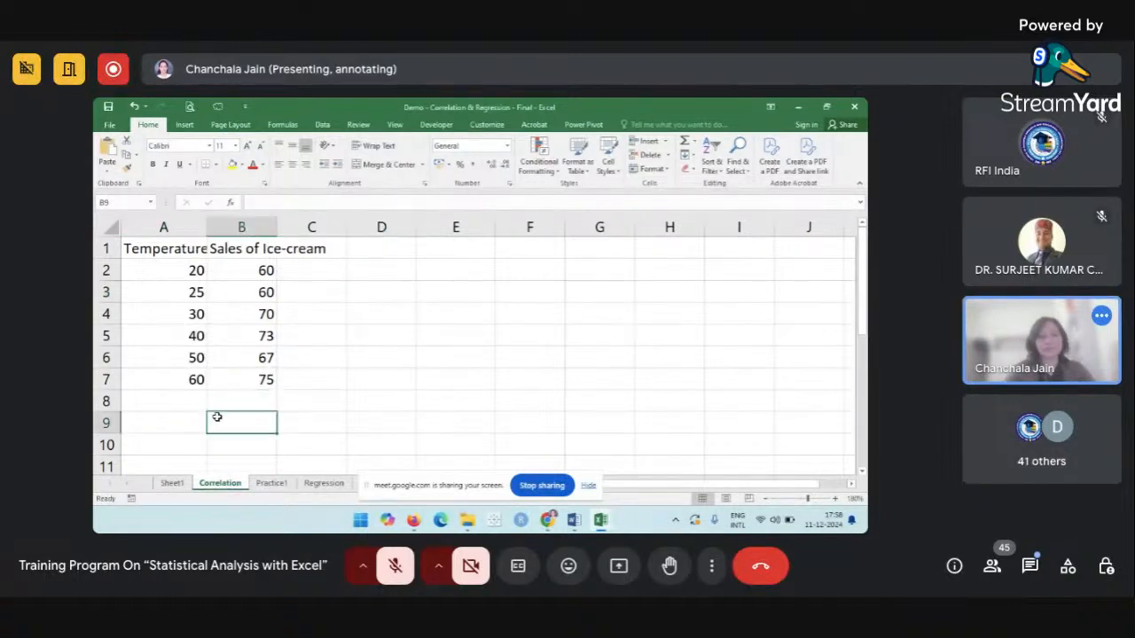
{"action": "type", "text": "=cor"}
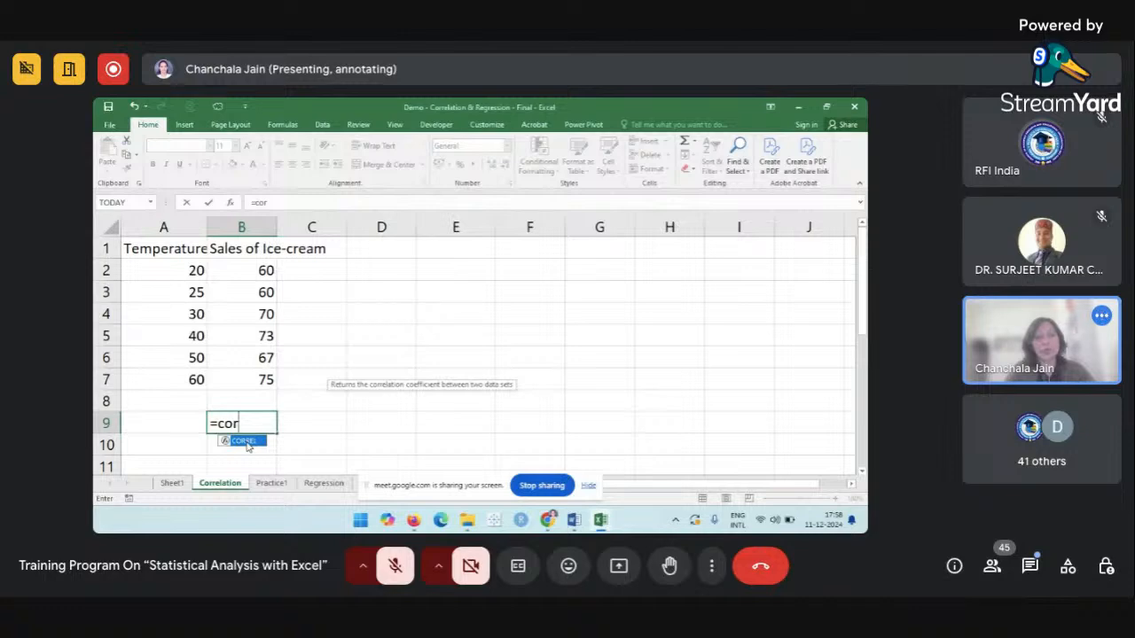
{"action": "double_click", "coordinate": [244, 442]}
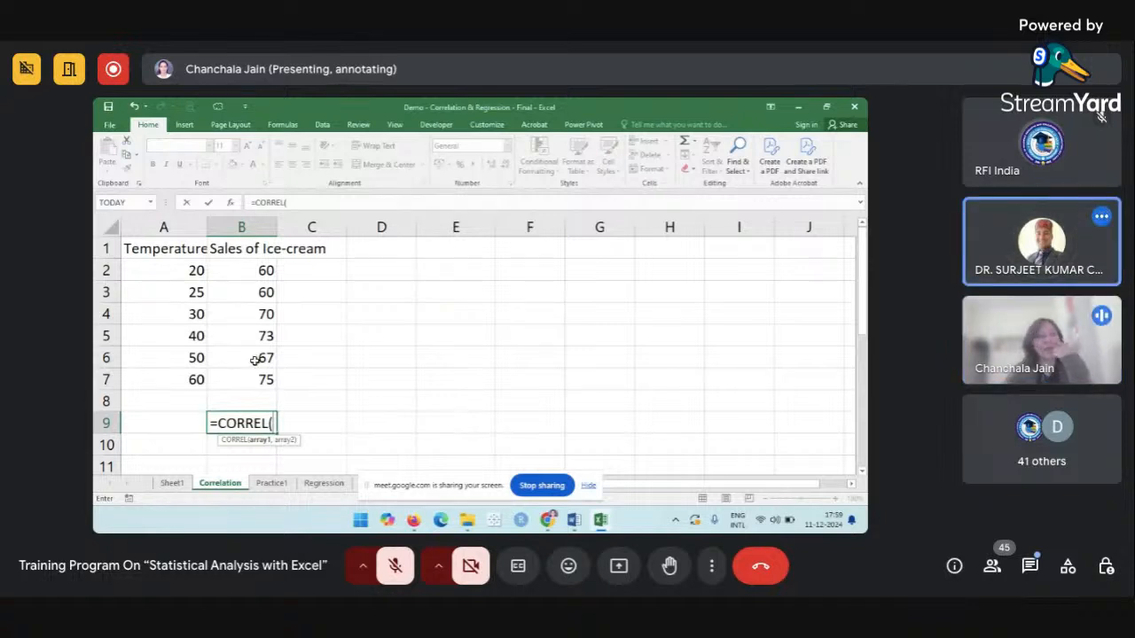
{"action": "left_click", "coordinate": [176, 269]}
{"action": "left_click_drag", "start_coordinate": [175, 360], "coordinate": [174, 379]}
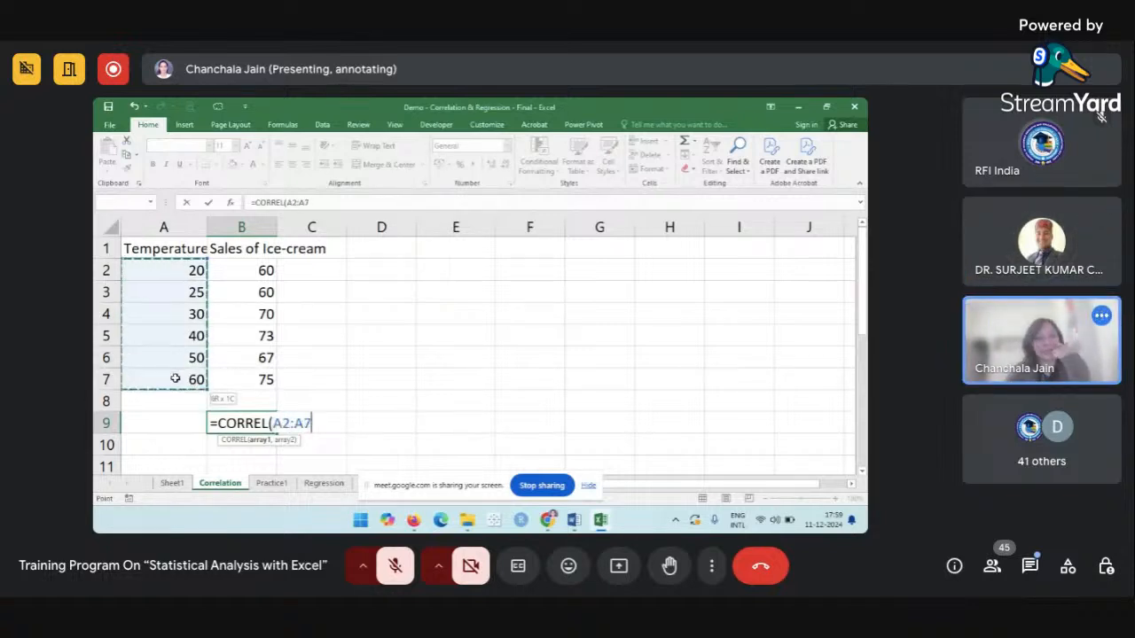
{"action": "type", "text": ","}
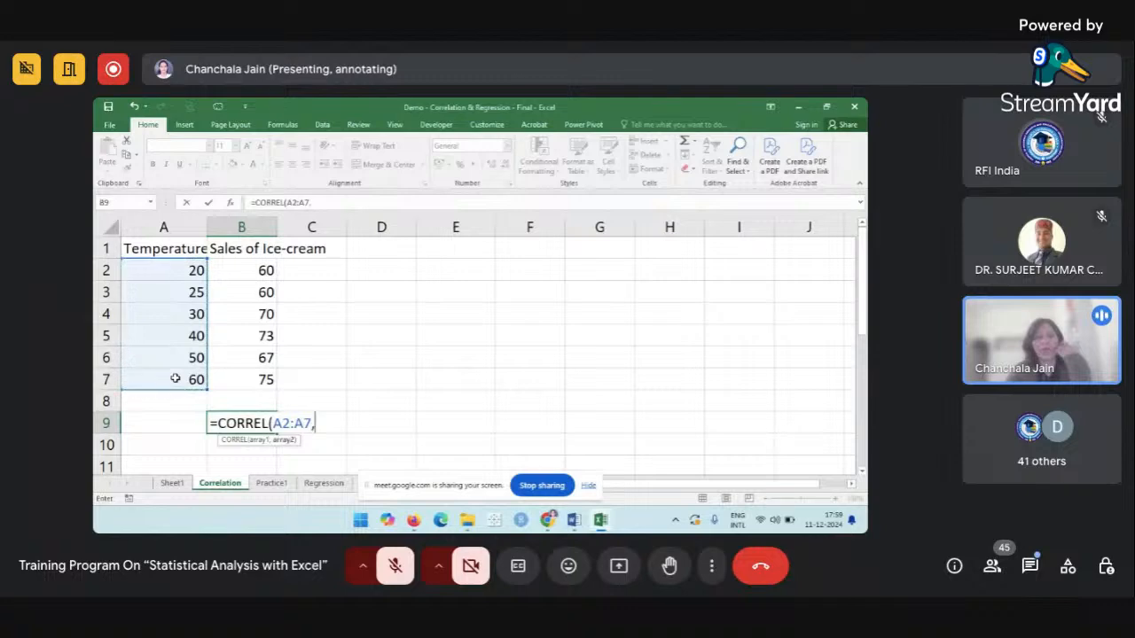
{"action": "left_click", "coordinate": [249, 275]}
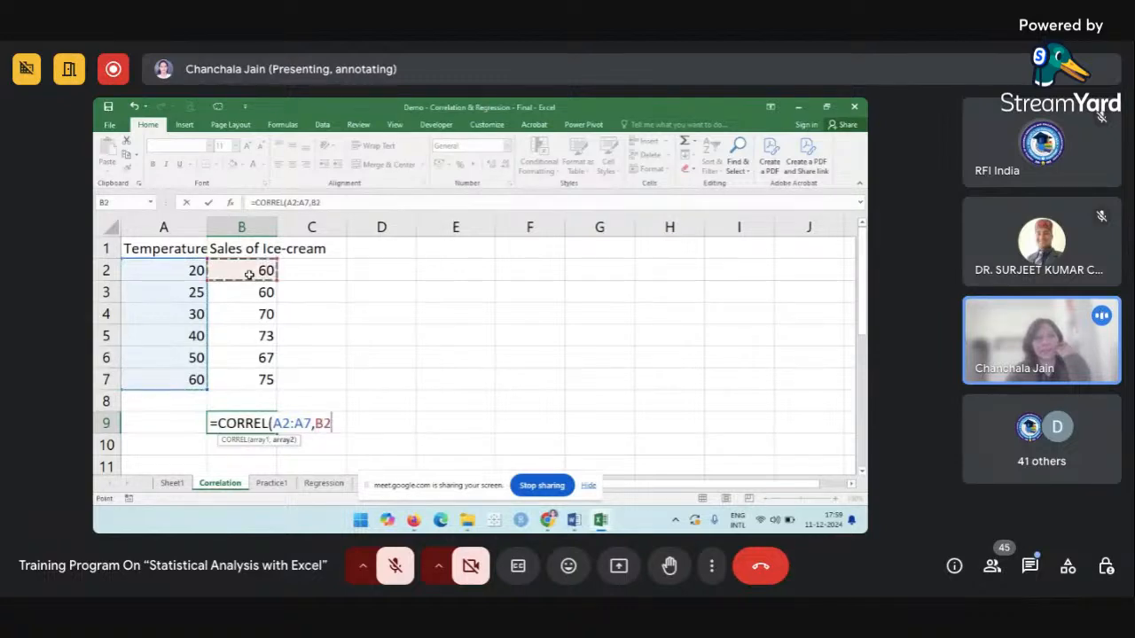
{"action": "left_click_drag", "start_coordinate": [249, 275], "coordinate": [255, 379]}
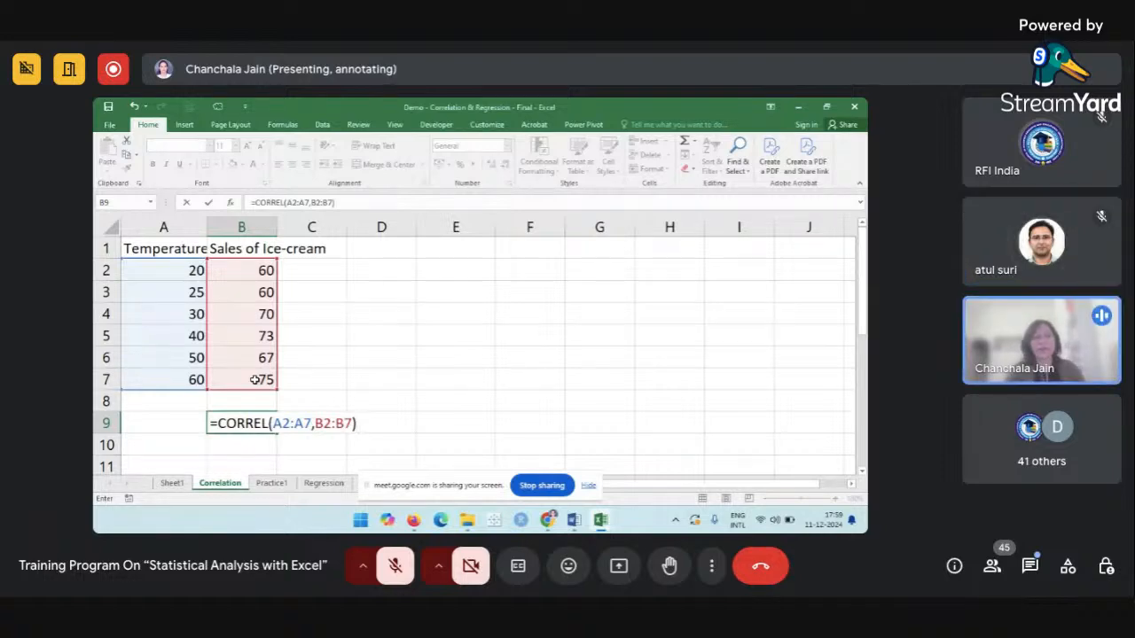
{"action": "key", "text": "Return"}
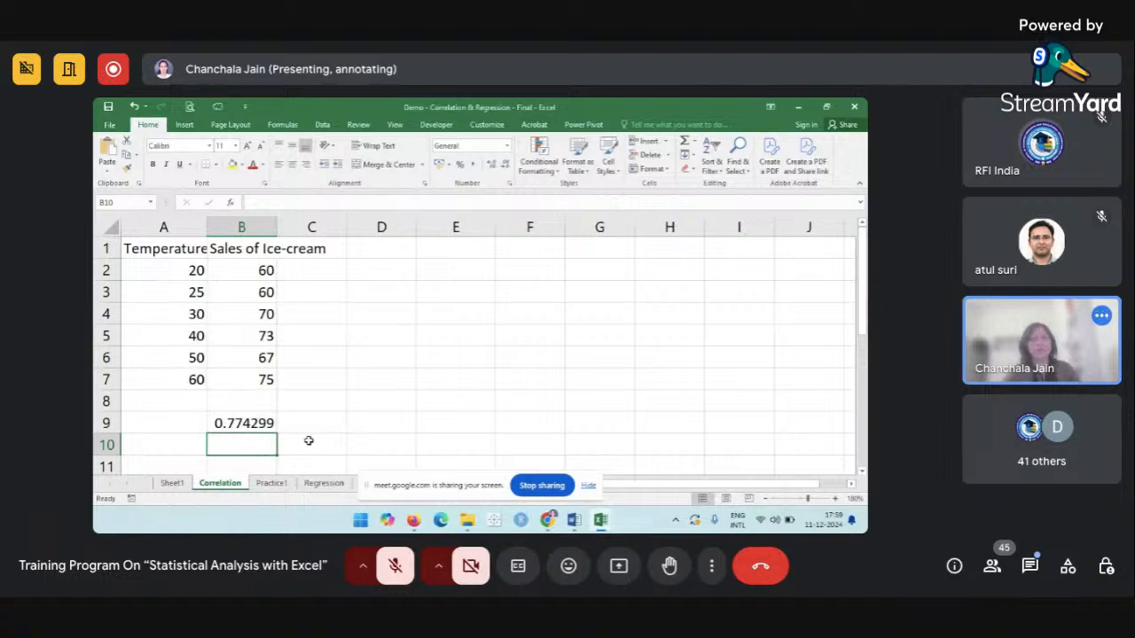
Select cell A9 beside the correlation result.
{"action": "left_click", "coordinate": [157, 423]}
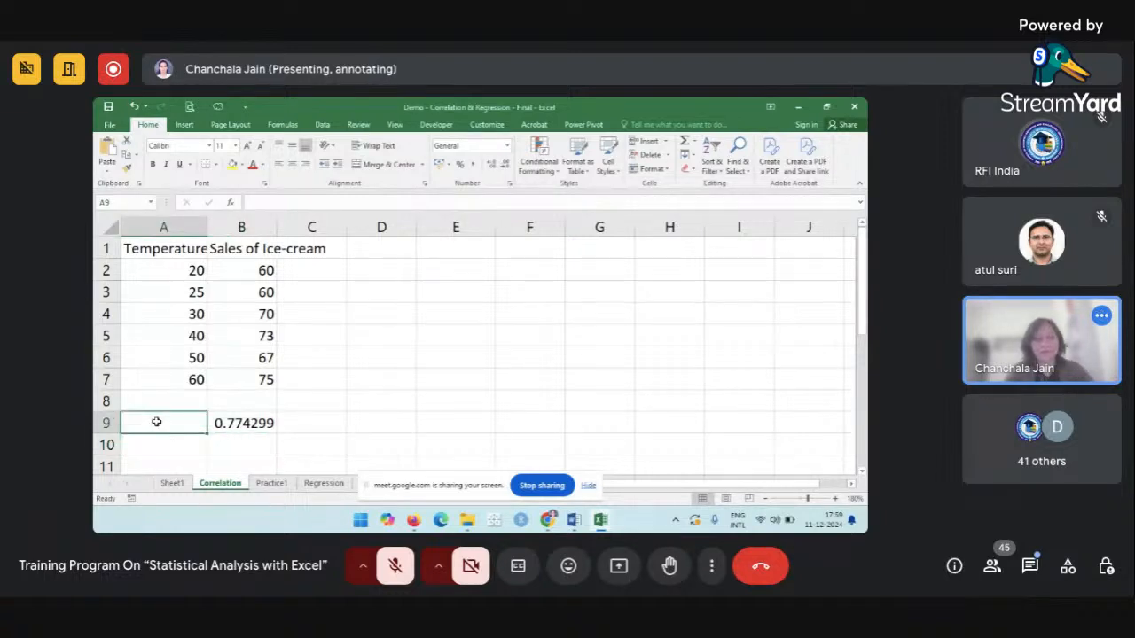
Label the correlation coefficient in row 9 with "r =" in cell A9.
{"action": "type", "text": "r ="}
{"action": "key", "text": "Tab"}
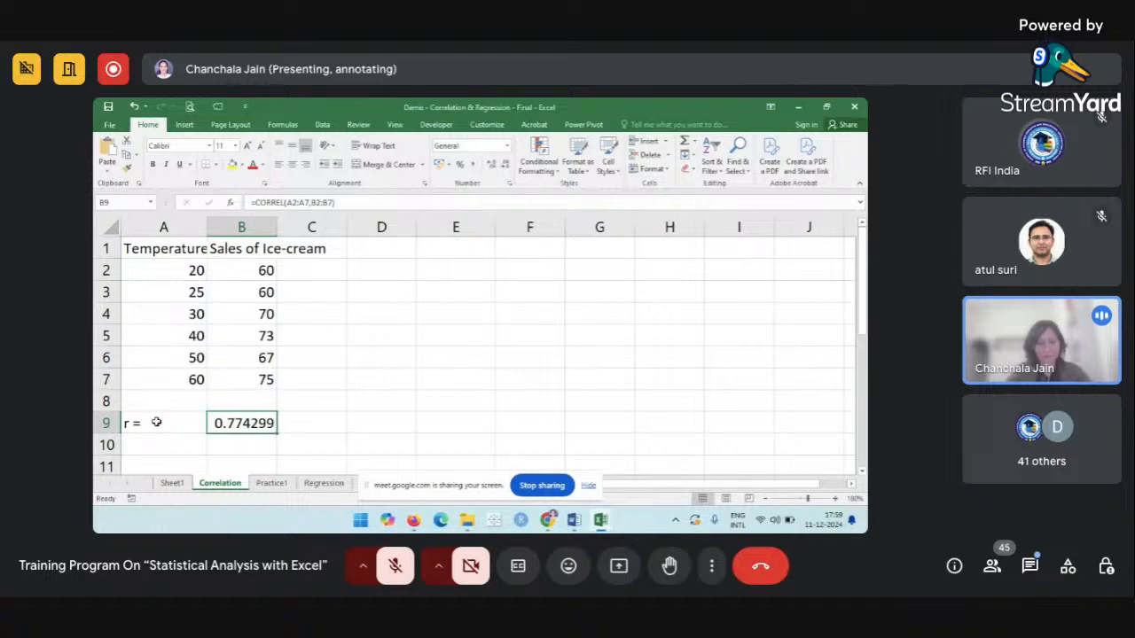
{"action": "left_click", "coordinate": [261, 453]}
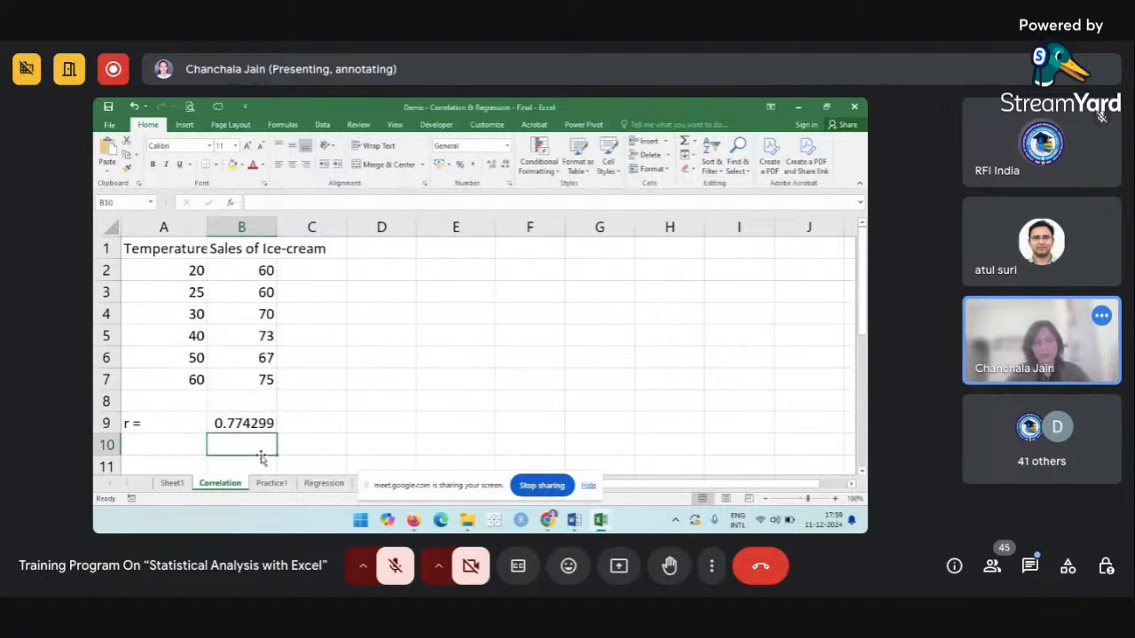
{"action": "scroll", "coordinate": [261, 458], "scroll_direction": "down", "scroll_amount": 1}
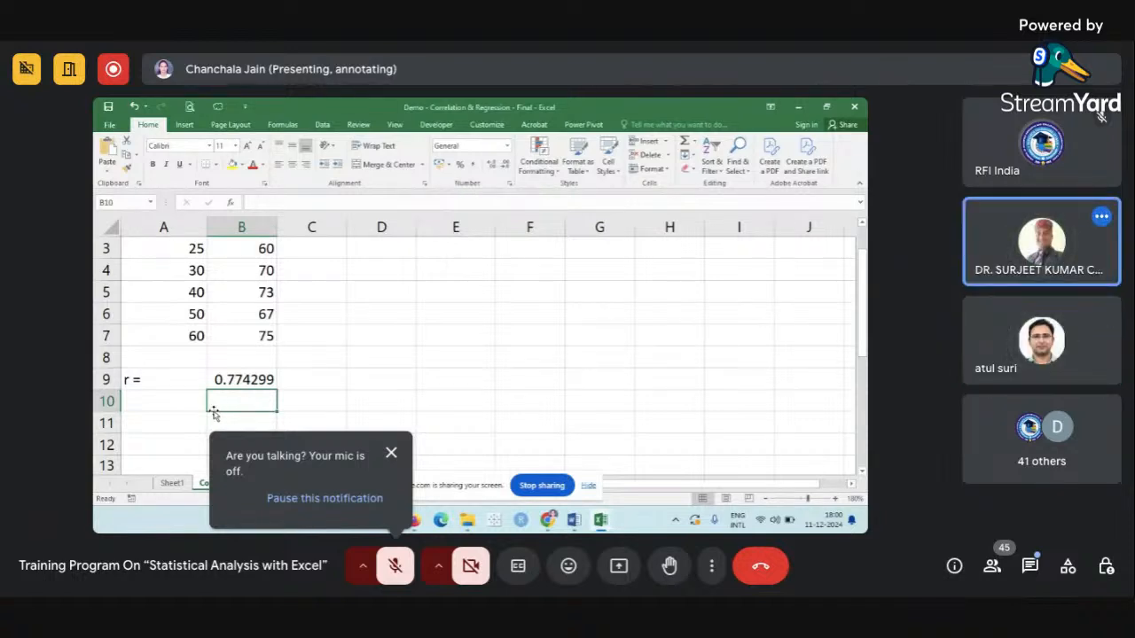
{"action": "scroll", "coordinate": [186, 408], "scroll_direction": "up", "scroll_amount": 1}
{"action": "scroll", "coordinate": [185, 405], "scroll_direction": "down", "scroll_amount": 1}
{"action": "scroll", "coordinate": [196, 314], "scroll_direction": "up", "scroll_amount": 1}
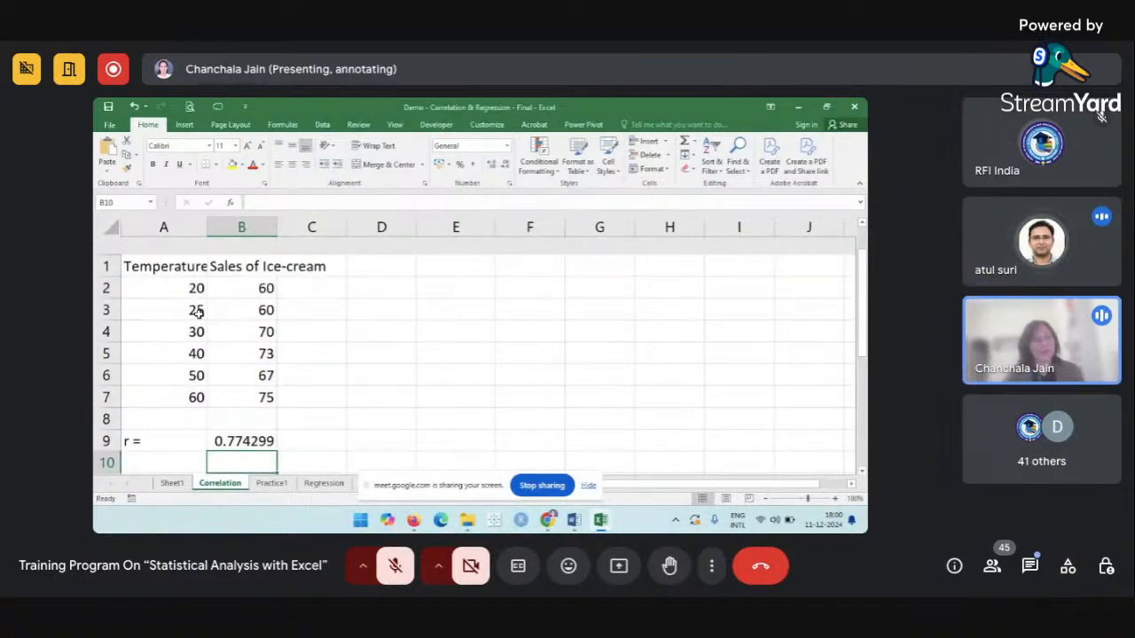
{"action": "scroll", "coordinate": [199, 312], "scroll_direction": "down", "scroll_amount": 1}
{"action": "left_click", "coordinate": [239, 423]}
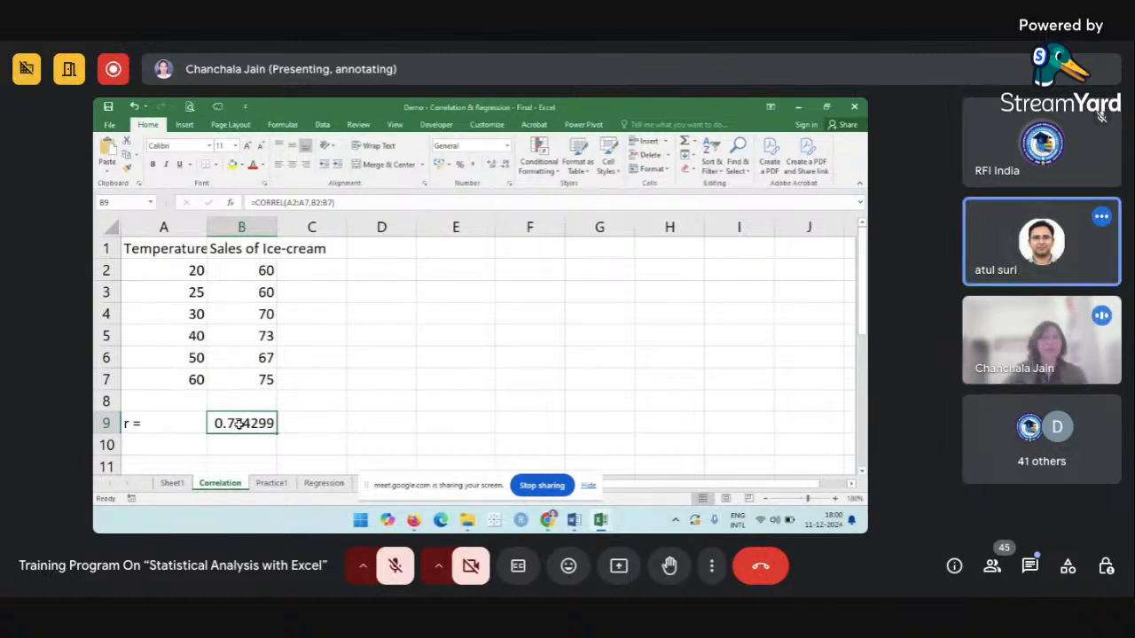
Start the Data Analysis Correlation tool and set its input range to A1:B7, covering temperature and ice-cream sales.
{"action": "left_click", "coordinate": [468, 400]}
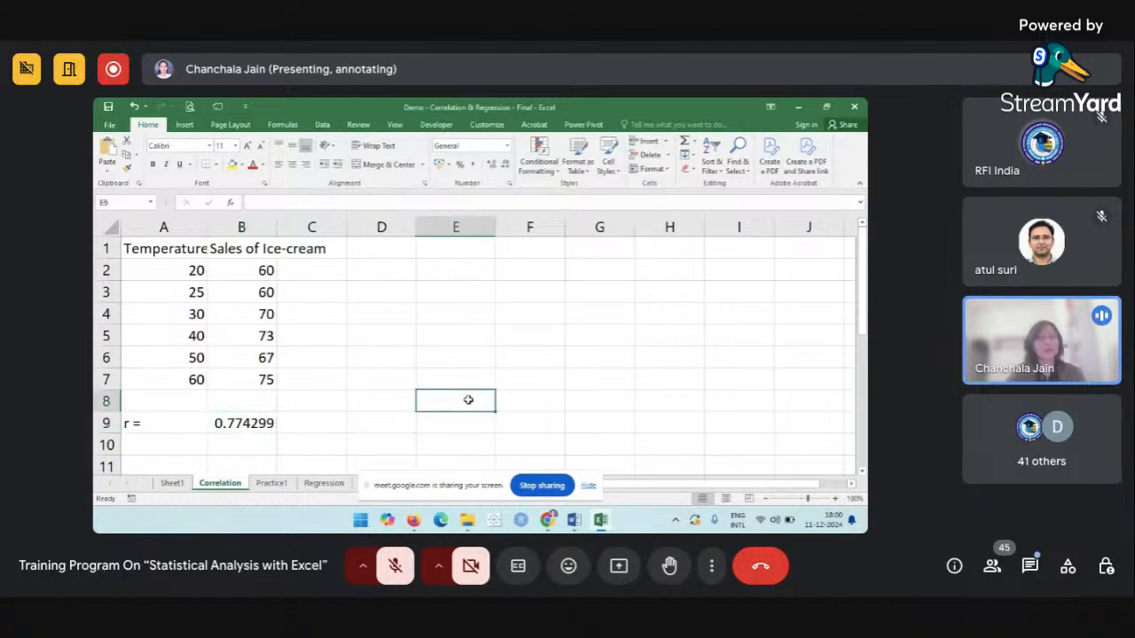
{"action": "left_click", "coordinate": [324, 125]}
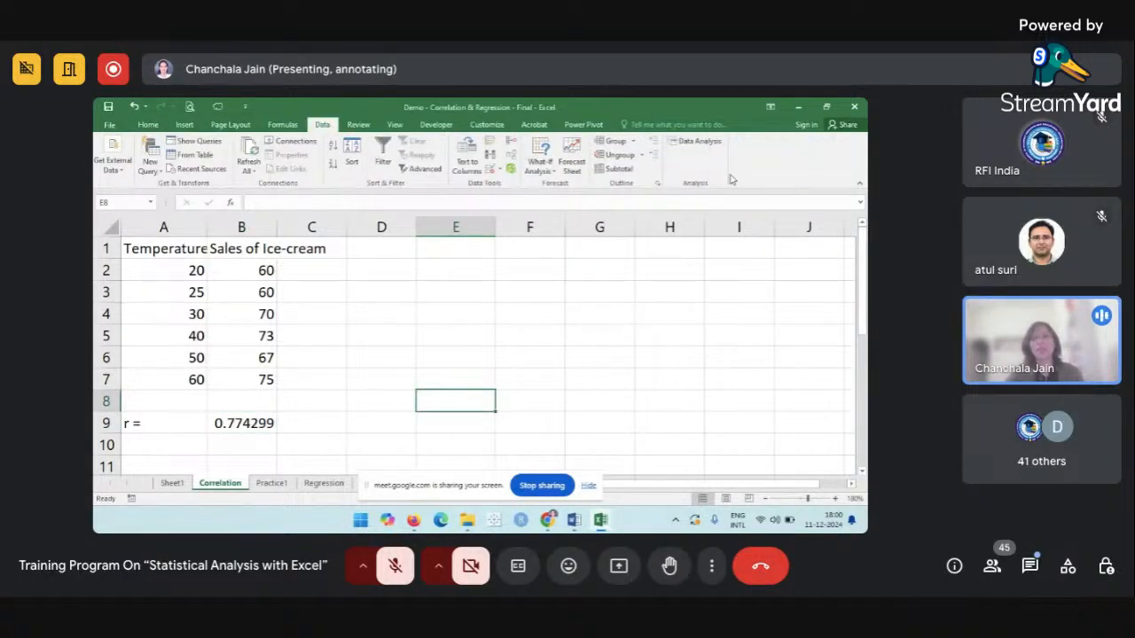
{"action": "left_click", "coordinate": [701, 142]}
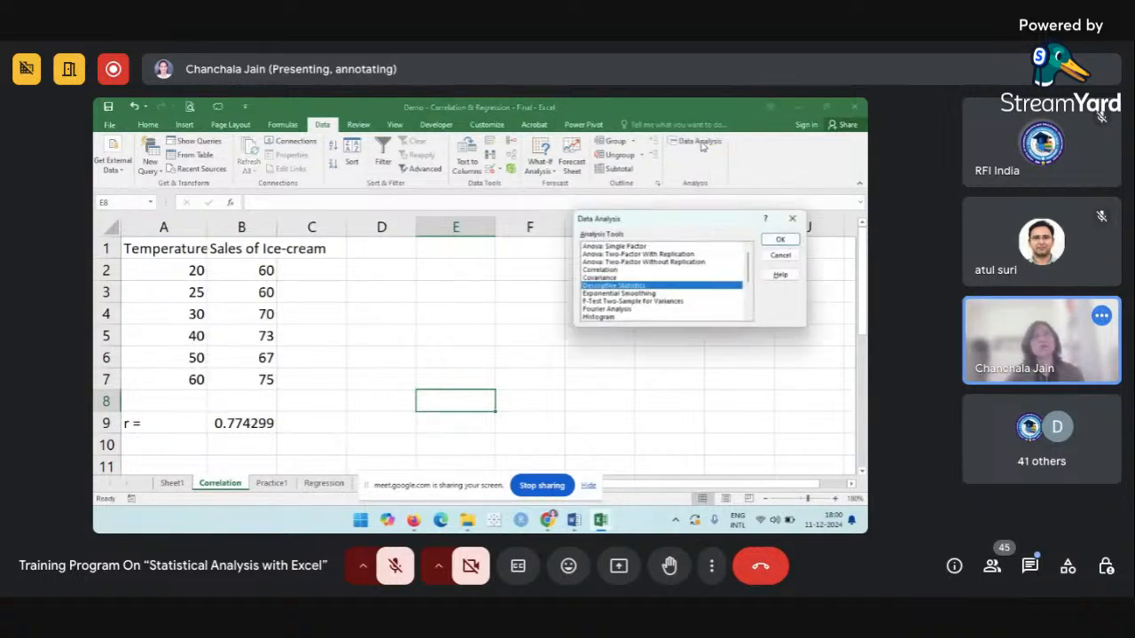
{"action": "left_click", "coordinate": [601, 270]}
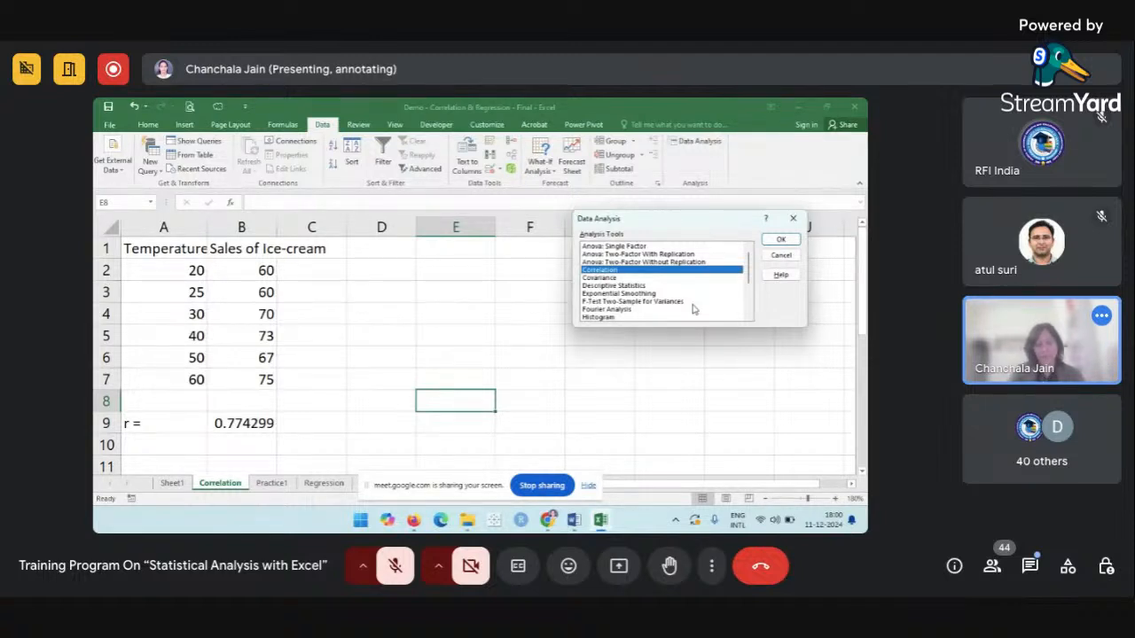
{"action": "left_click", "coordinate": [780, 241]}
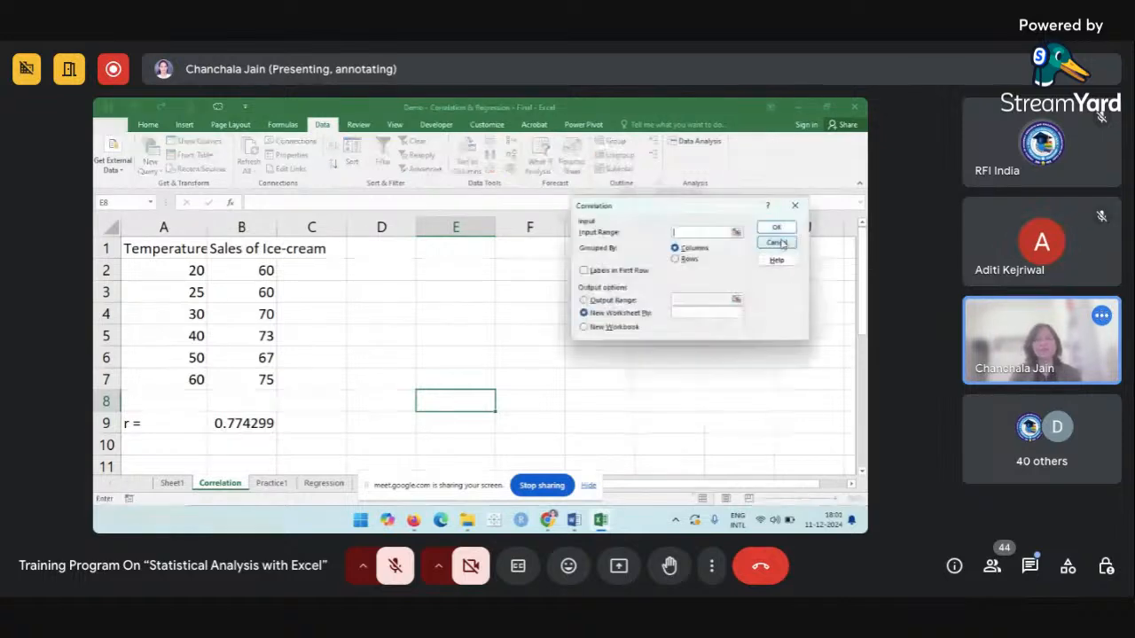
{"action": "left_click", "coordinate": [725, 231]}
{"action": "left_click_drag", "start_coordinate": [153, 253], "coordinate": [224, 370]}
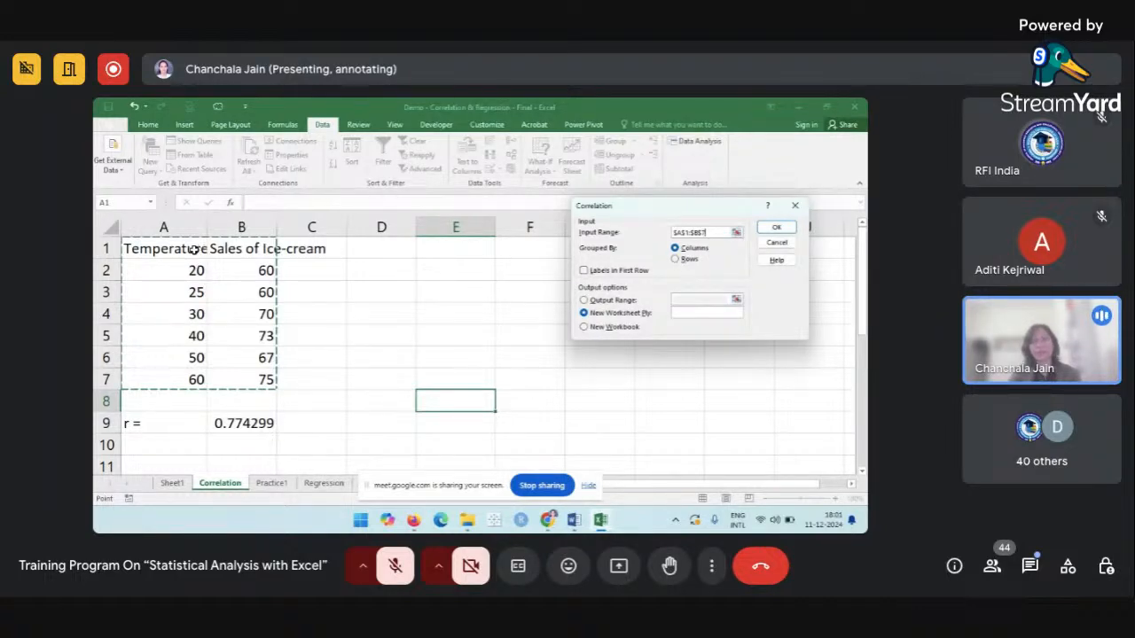
Mark the first row as labels, set the output range to D2, and generate the correlation matrix.
{"action": "left_click", "coordinate": [585, 272]}
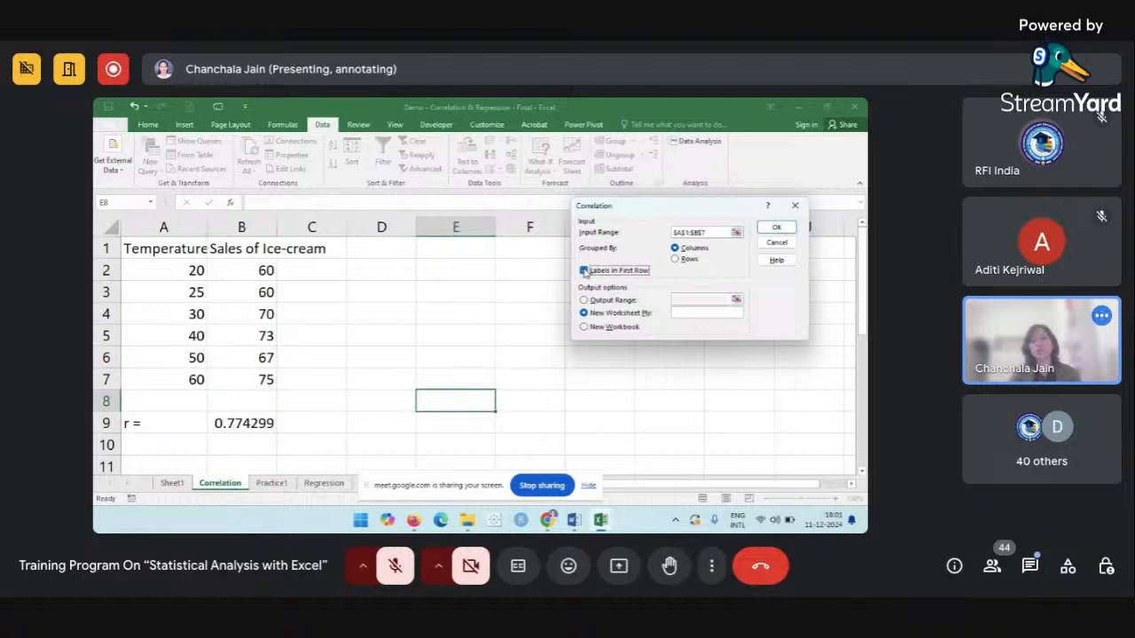
{"action": "left_click", "coordinate": [584, 300]}
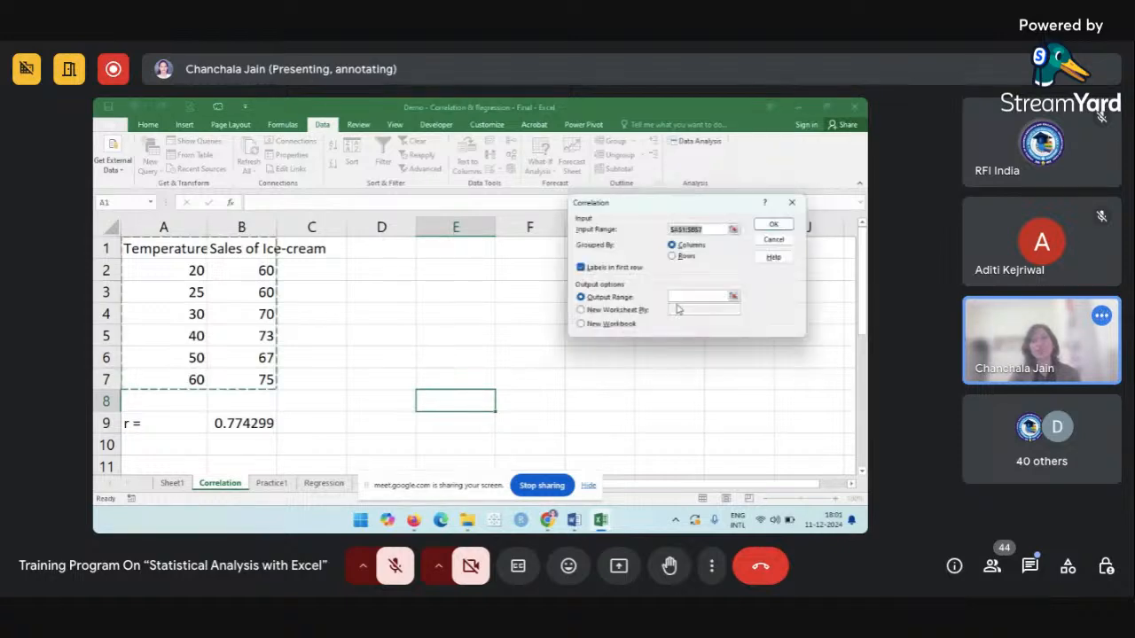
{"action": "left_click", "coordinate": [404, 269]}
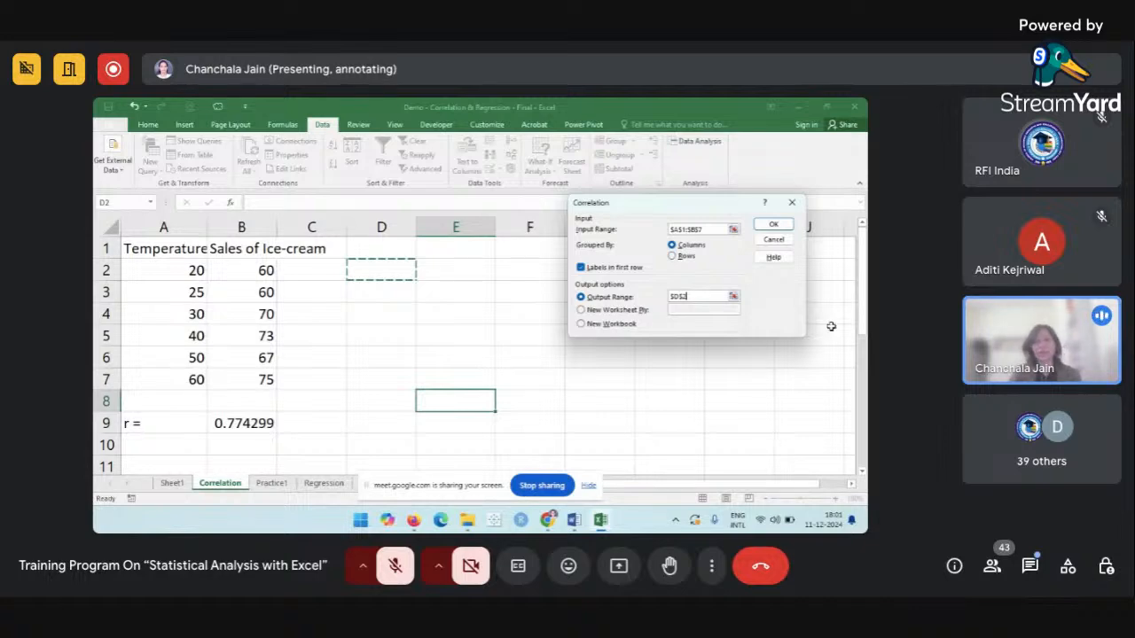
{"action": "left_click", "coordinate": [788, 227]}
{"action": "left_click", "coordinate": [522, 378]}
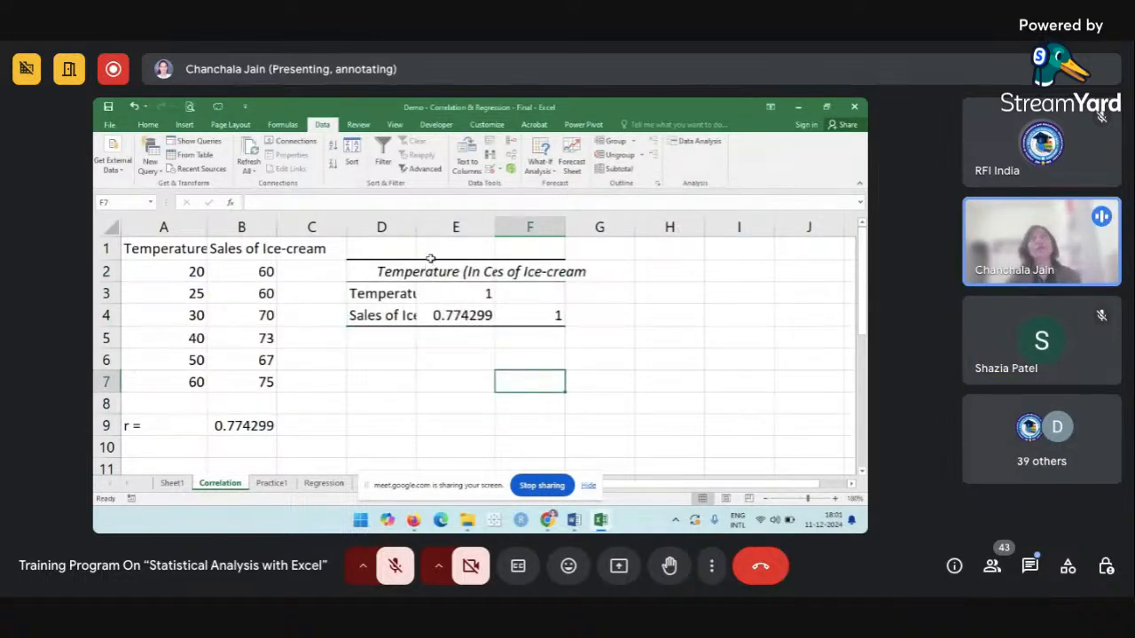
Widen columns D and E to show more of the correlation matrix's labels.
{"action": "left_click", "coordinate": [241, 426]}
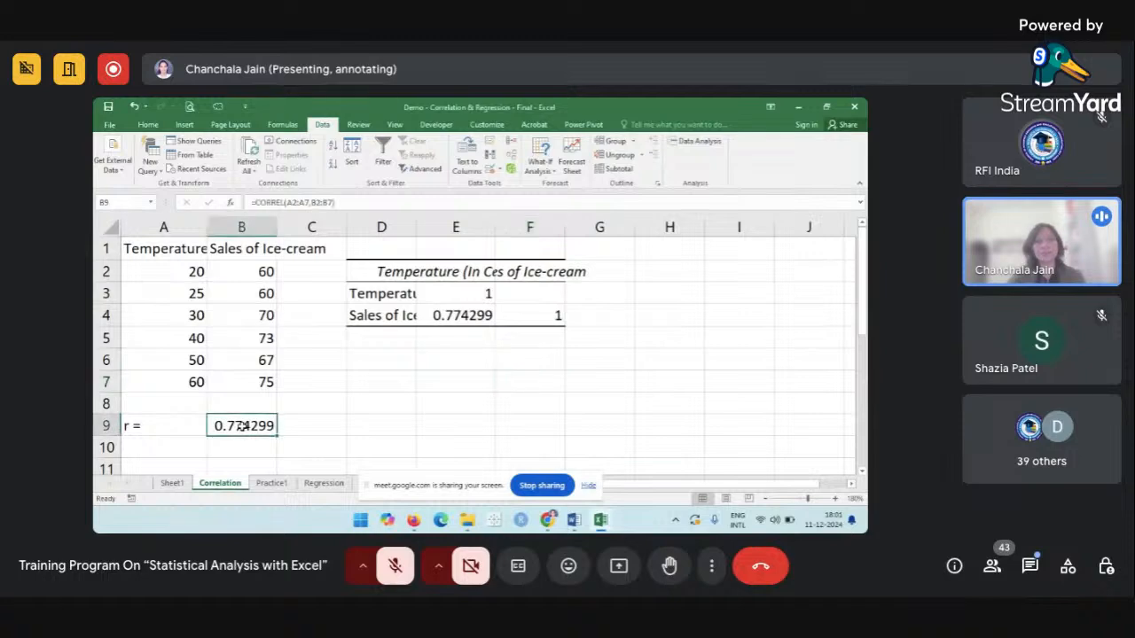
{"action": "left_click", "coordinate": [455, 316]}
{"action": "left_click", "coordinate": [386, 292]}
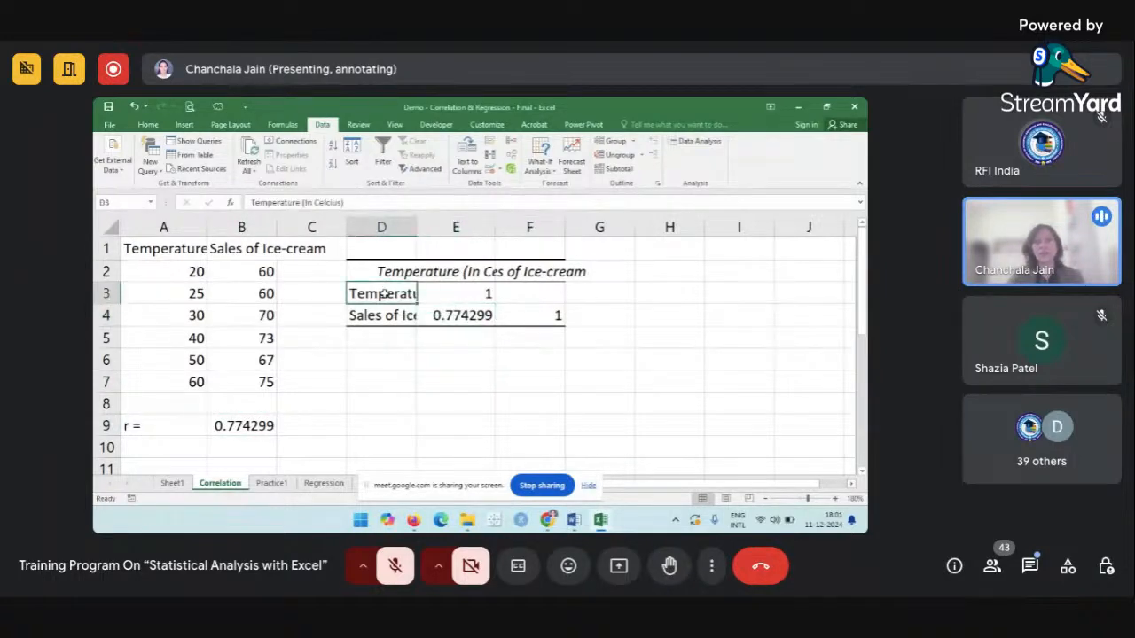
{"action": "left_click_drag", "start_coordinate": [419, 227], "coordinate": [444, 227]}
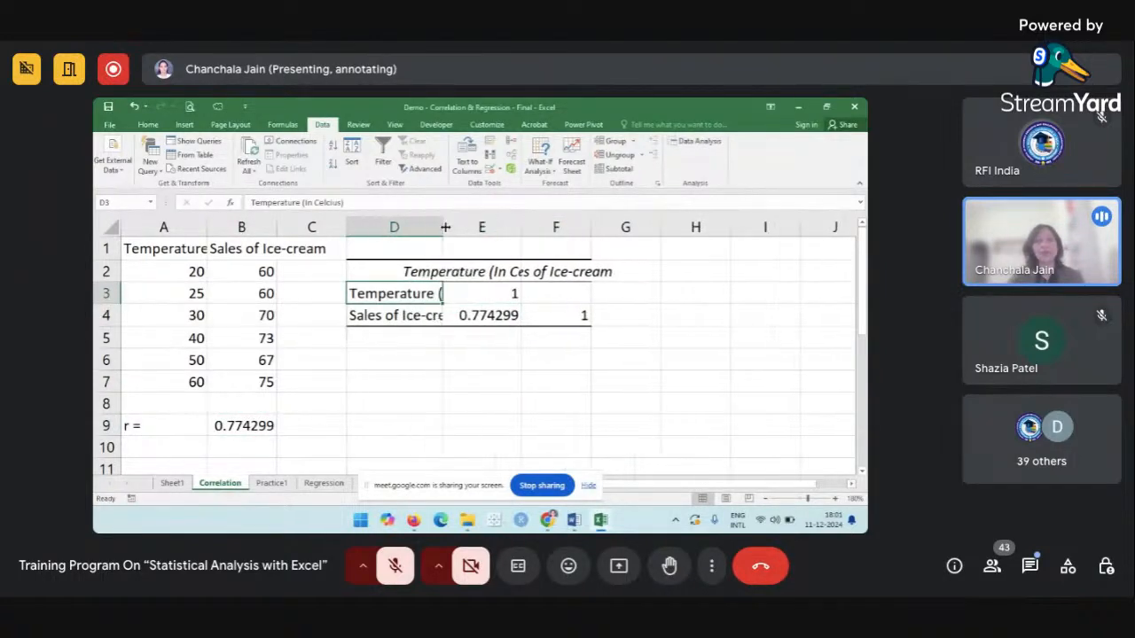
{"action": "left_click_drag", "start_coordinate": [521, 228], "coordinate": [563, 231]}
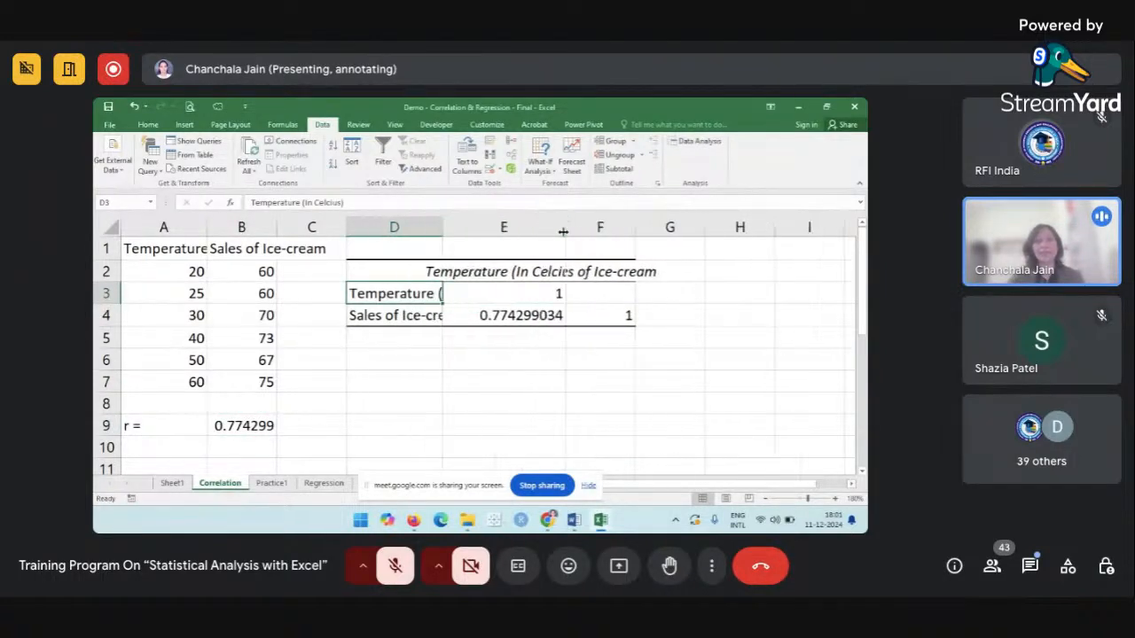
Examine each temperature and ice-cream sales pairing in the correlation matrix and compare it with the CORREL result in B9.
{"action": "left_click", "coordinate": [460, 274]}
{"action": "left_click", "coordinate": [406, 296]}
{"action": "left_click", "coordinate": [482, 288]}
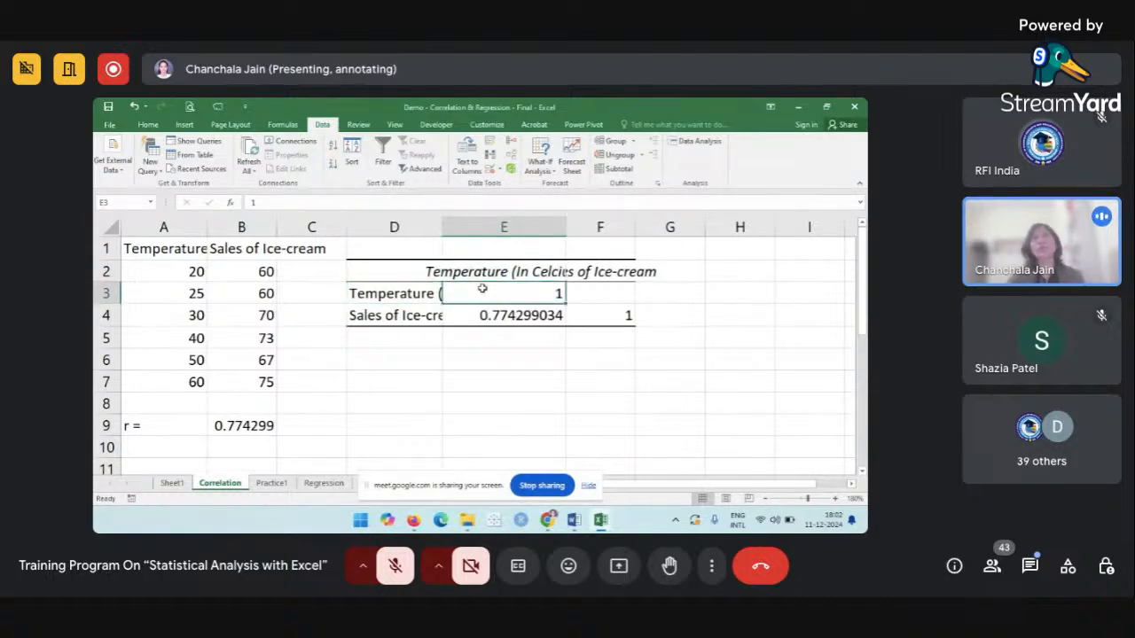
{"action": "left_click", "coordinate": [403, 314]}
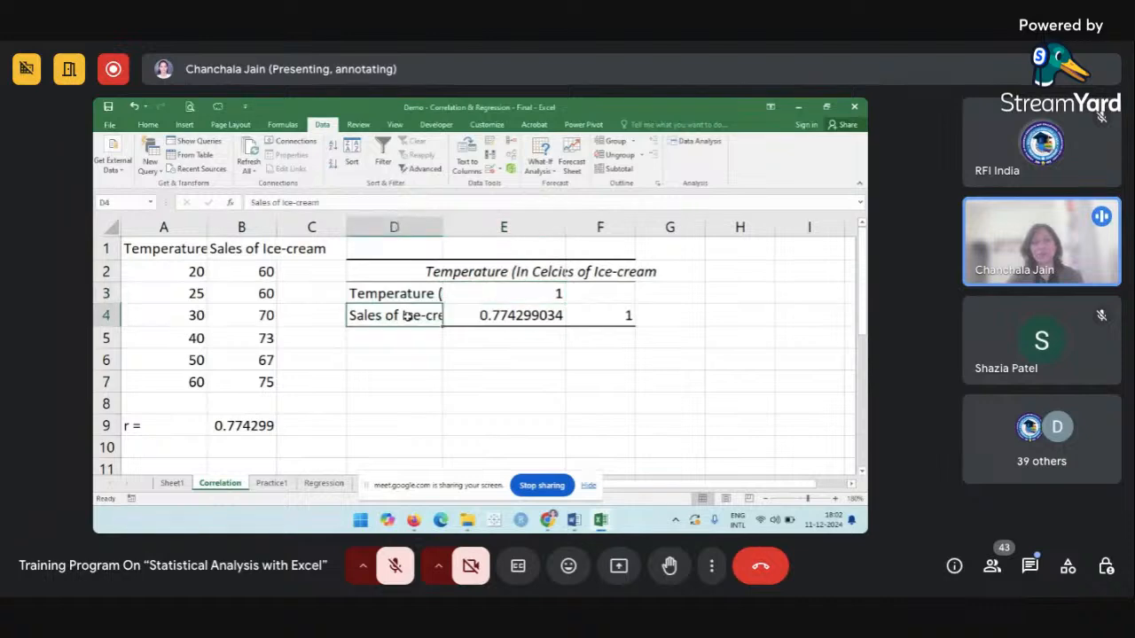
{"action": "left_click", "coordinate": [596, 268]}
{"action": "left_click", "coordinate": [590, 314]}
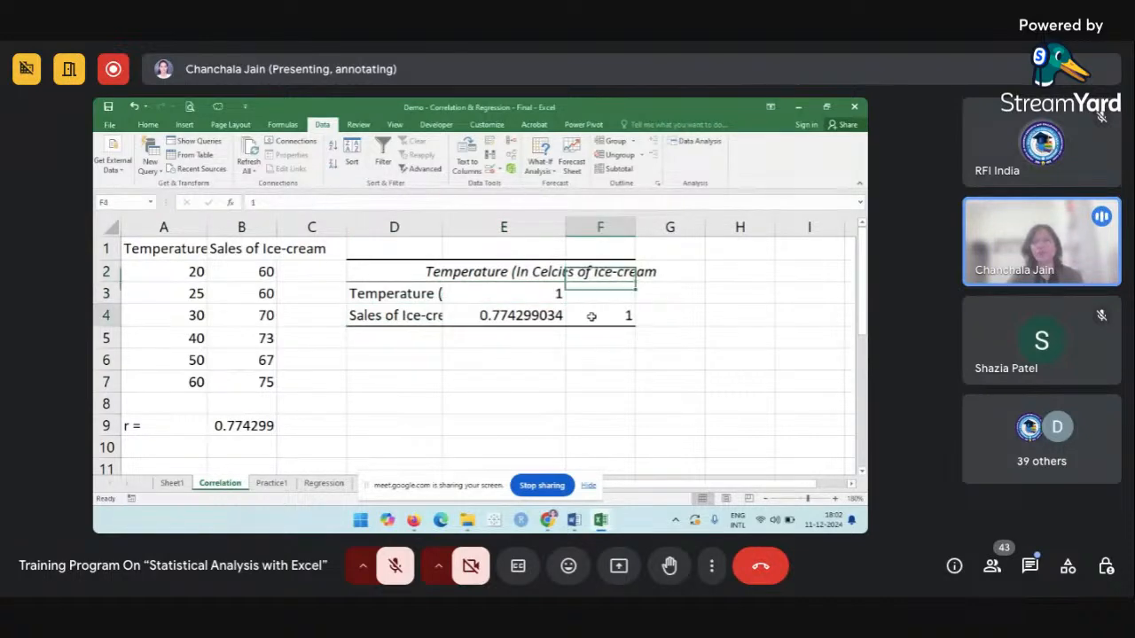
{"action": "left_click", "coordinate": [408, 317]}
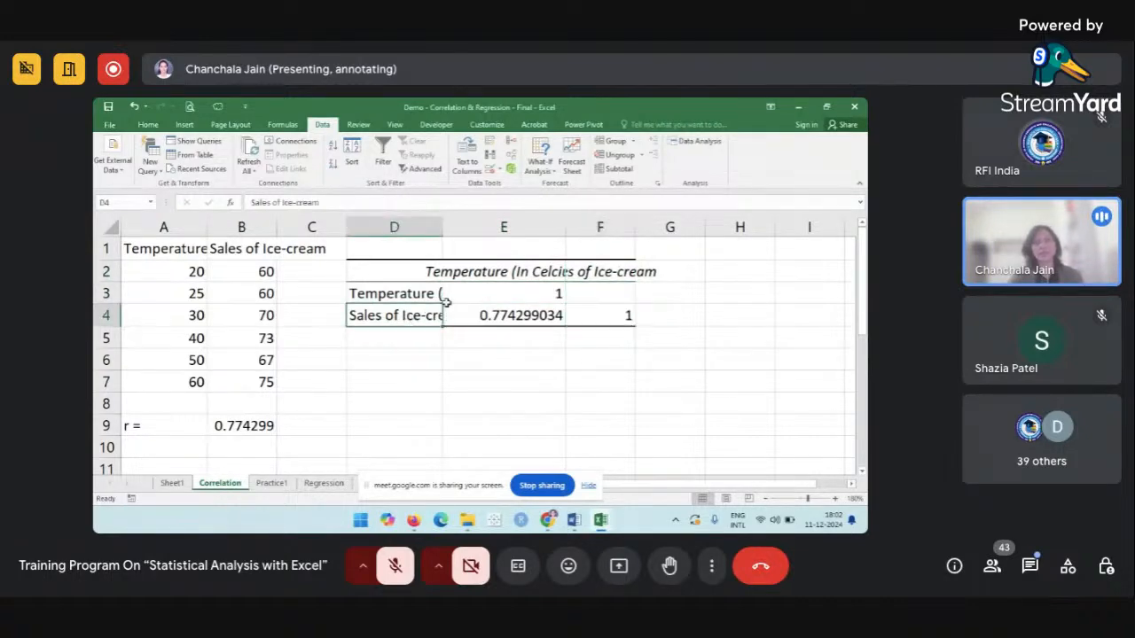
{"action": "left_click", "coordinate": [486, 275]}
{"action": "left_click", "coordinate": [484, 314]}
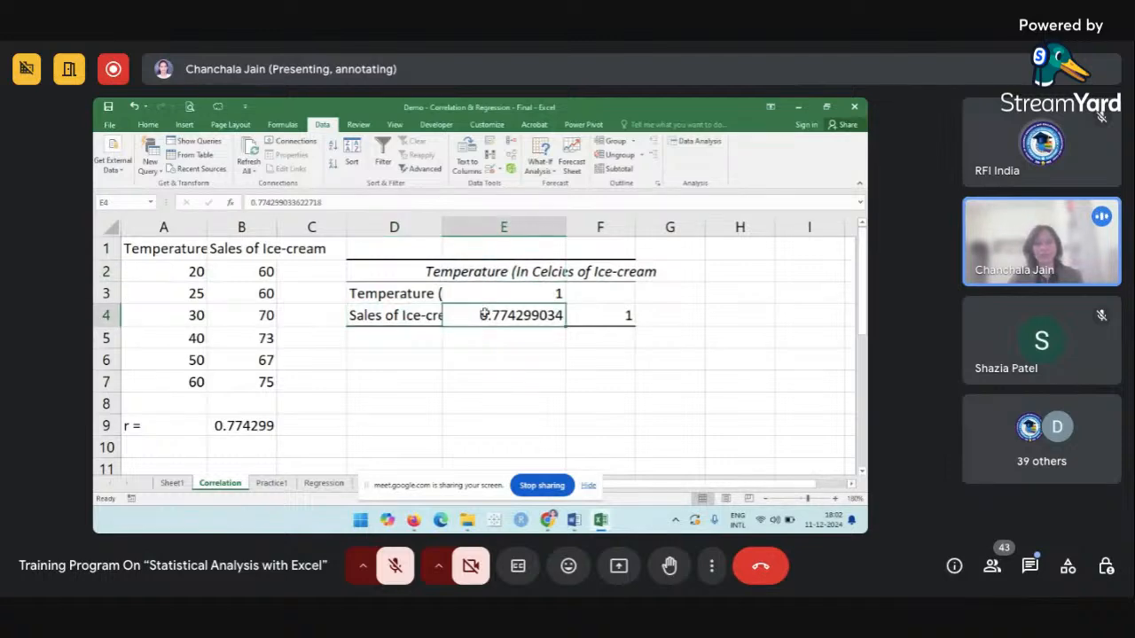
{"action": "left_click", "coordinate": [239, 420]}
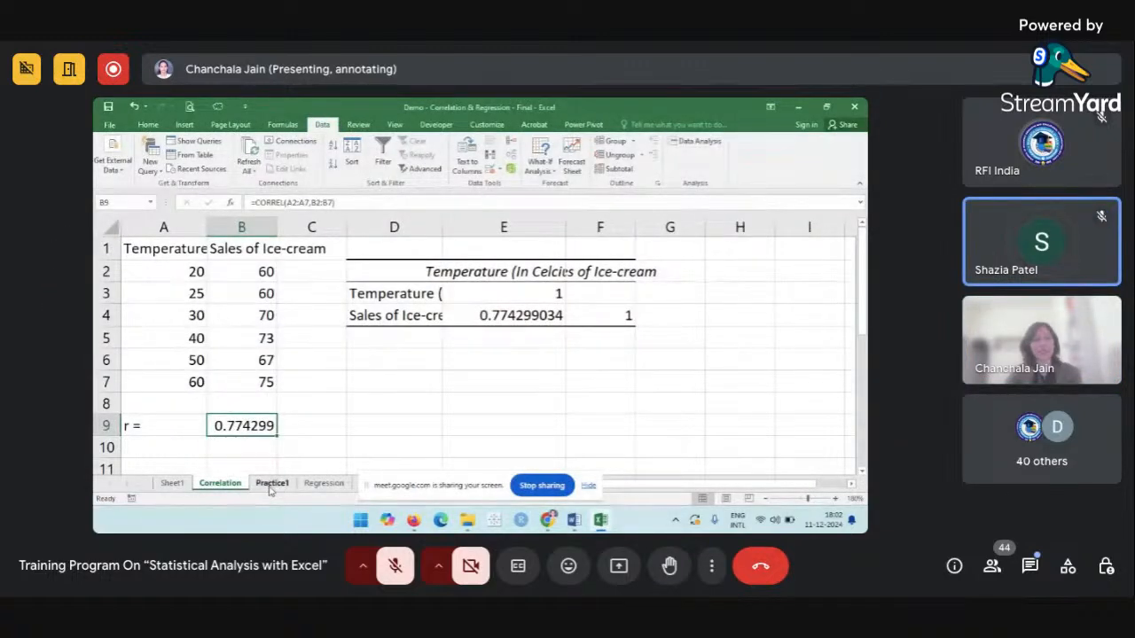
Switch to the Regression sheet with the monthly COVID cases and masks sold, and enlarge it to 160%.
{"action": "left_click", "coordinate": [271, 484]}
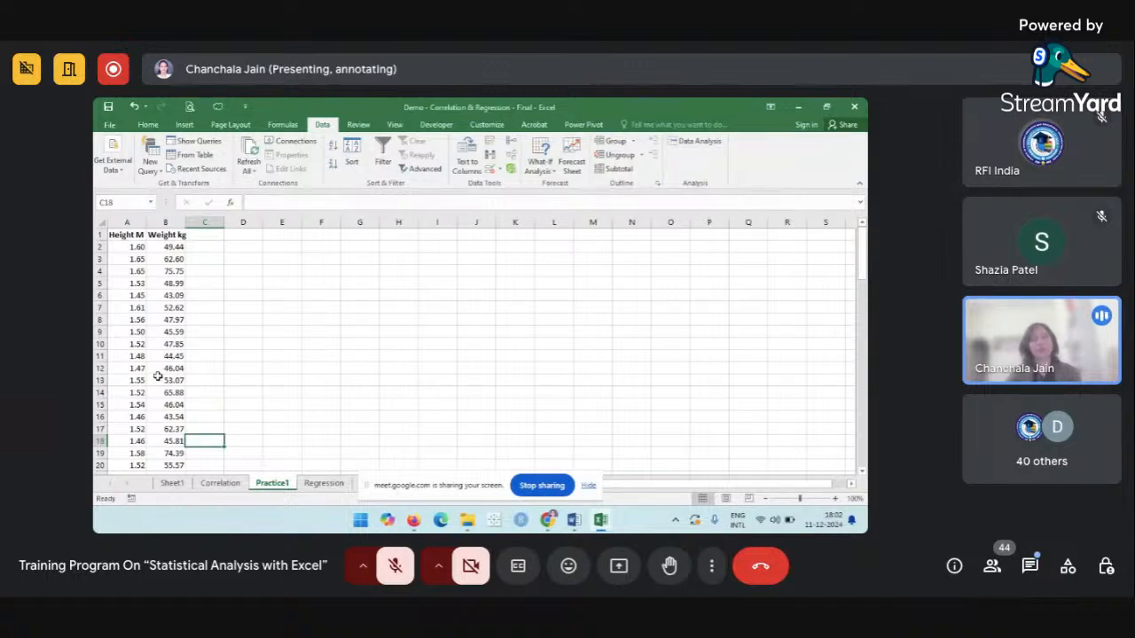
{"action": "left_click", "coordinate": [322, 484]}
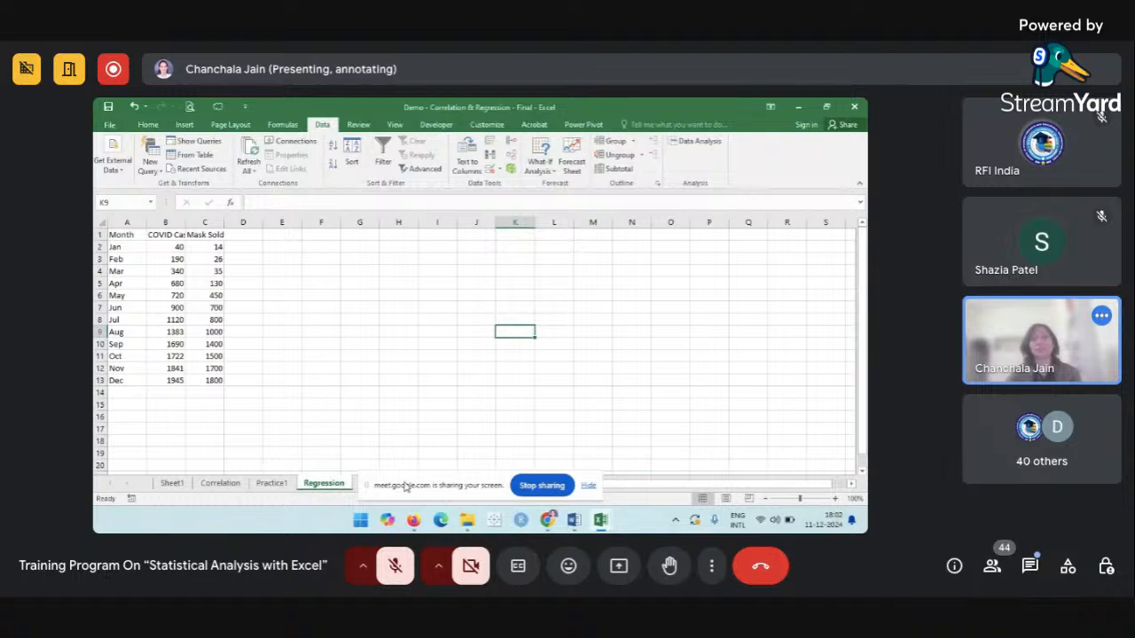
{"action": "left_click_drag", "start_coordinate": [404, 487], "coordinate": [622, 489]}
{"action": "left_click", "coordinate": [515, 331]}
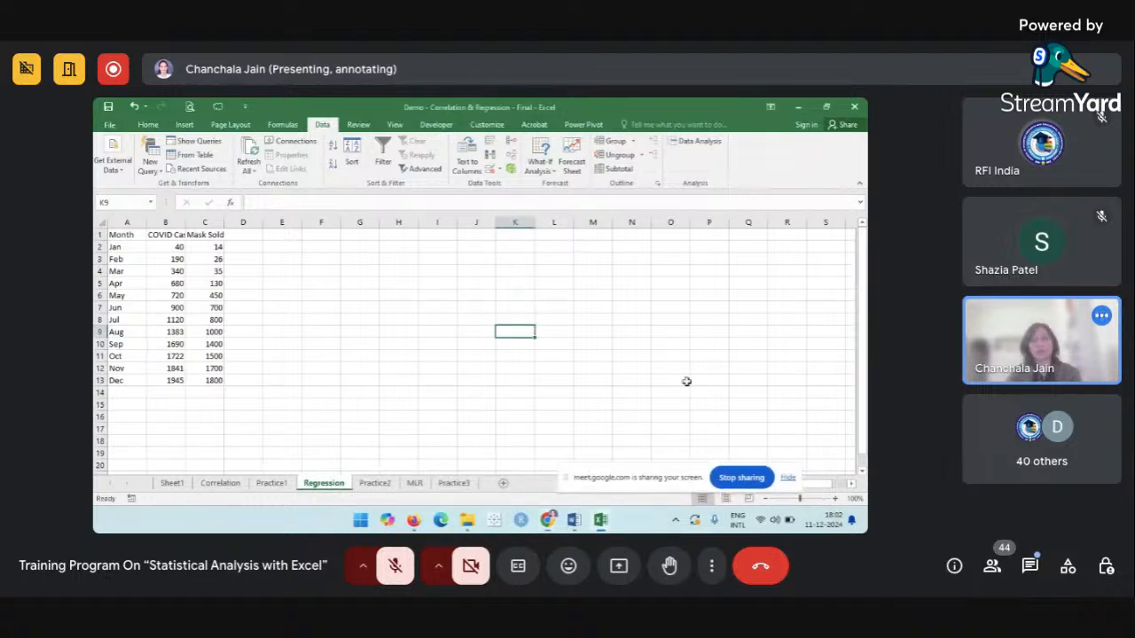
{"action": "left_click", "coordinate": [833, 499]}
{"action": "left_click", "coordinate": [834, 499]}
{"action": "left_click", "coordinate": [834, 499]}
{"action": "left_click", "coordinate": [833, 499]}
{"action": "left_click", "coordinate": [833, 499]}
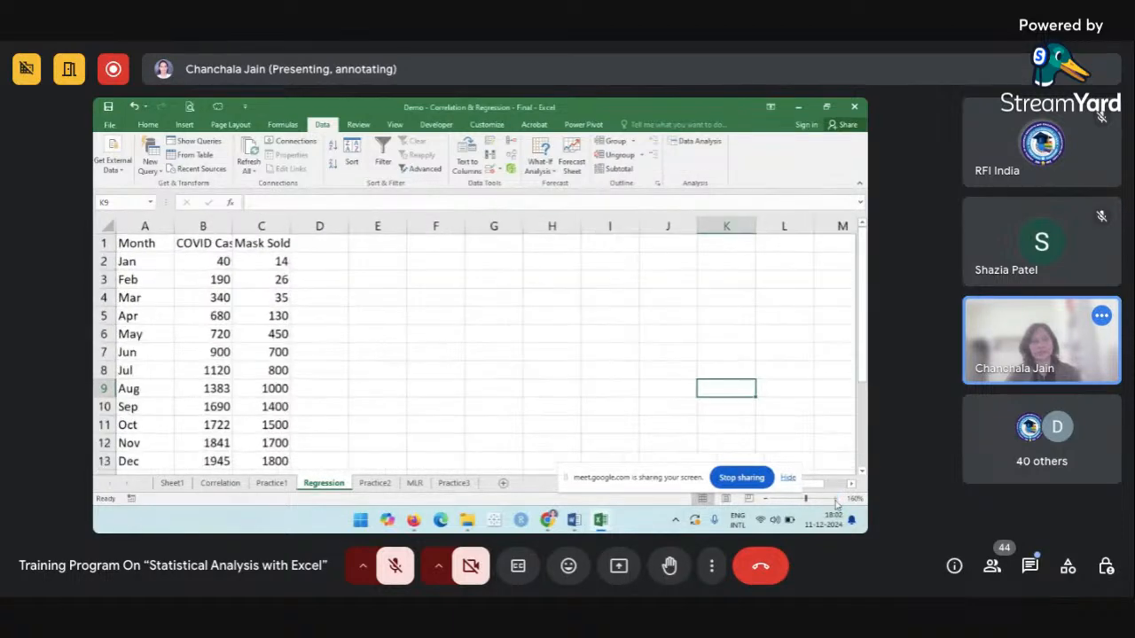
{"action": "left_click", "coordinate": [833, 499]}
{"action": "left_click", "coordinate": [376, 309]}
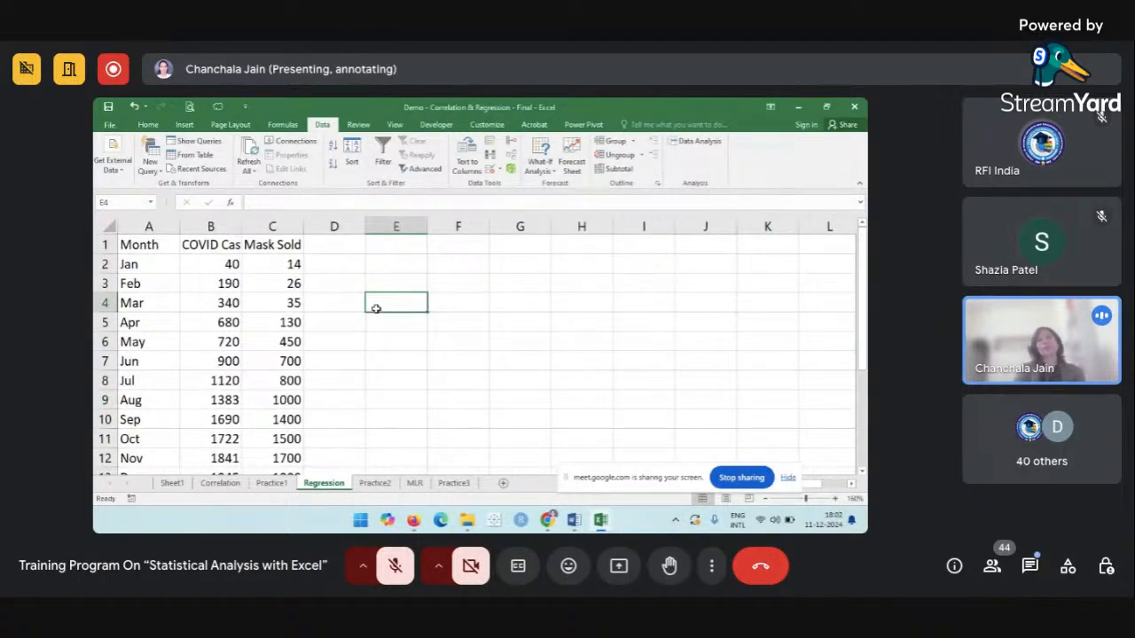
Copy the Mask Sold heading into B16 and label it DV in A16.
{"action": "left_click", "coordinate": [155, 245]}
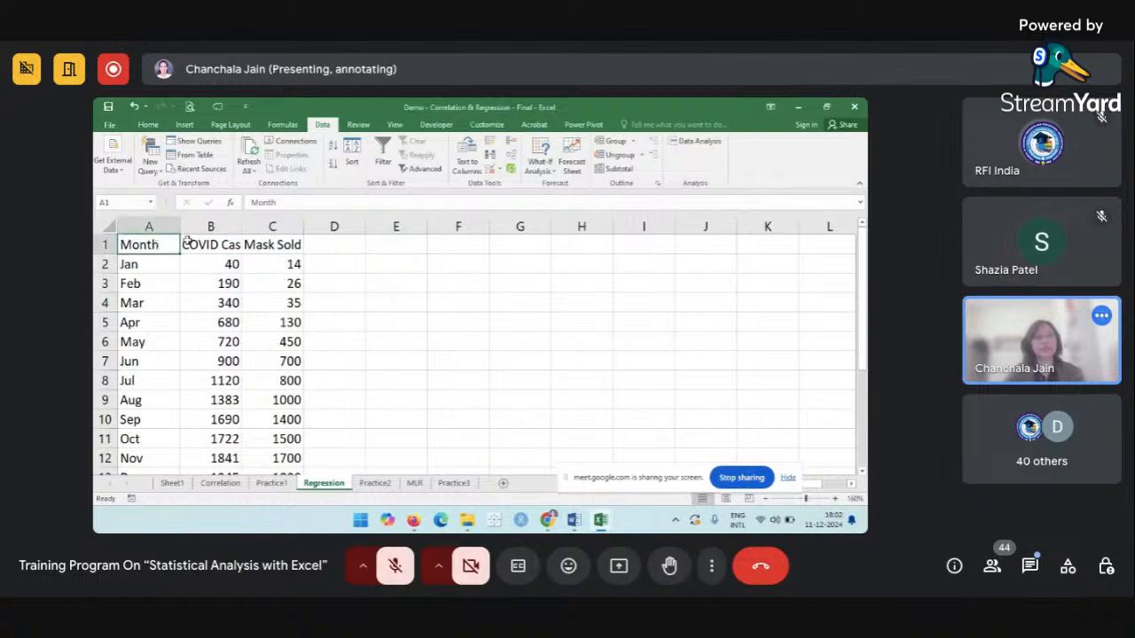
{"action": "left_click", "coordinate": [202, 241]}
{"action": "left_click", "coordinate": [259, 241]}
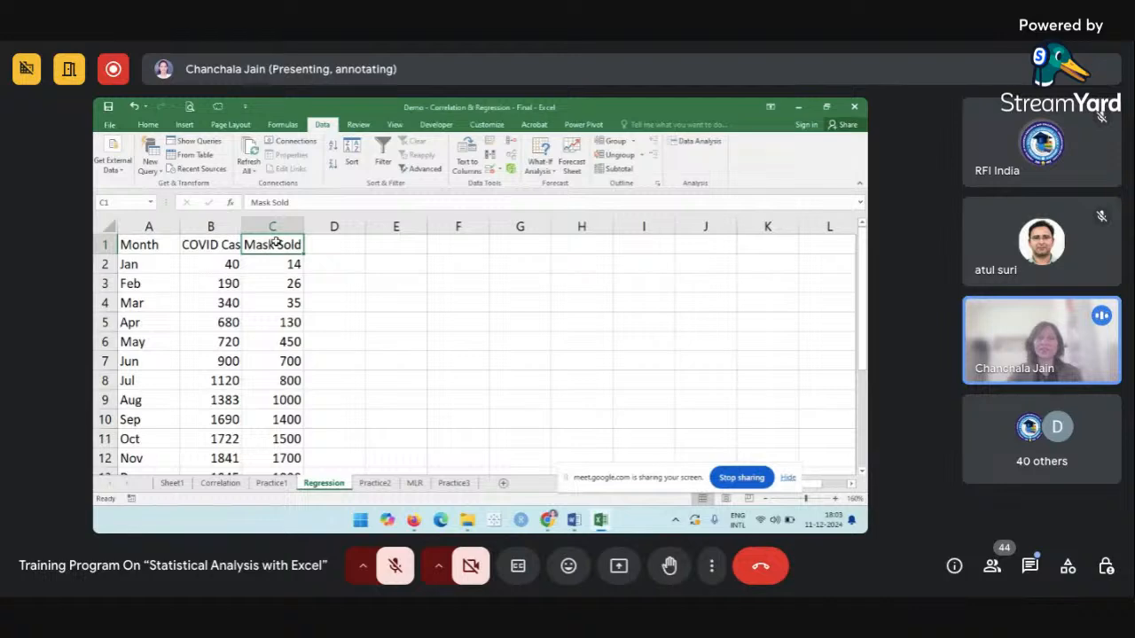
{"action": "key", "text": "ctrl+c"}
{"action": "scroll", "coordinate": [190, 338], "scroll_direction": "down", "scroll_amount": 3}
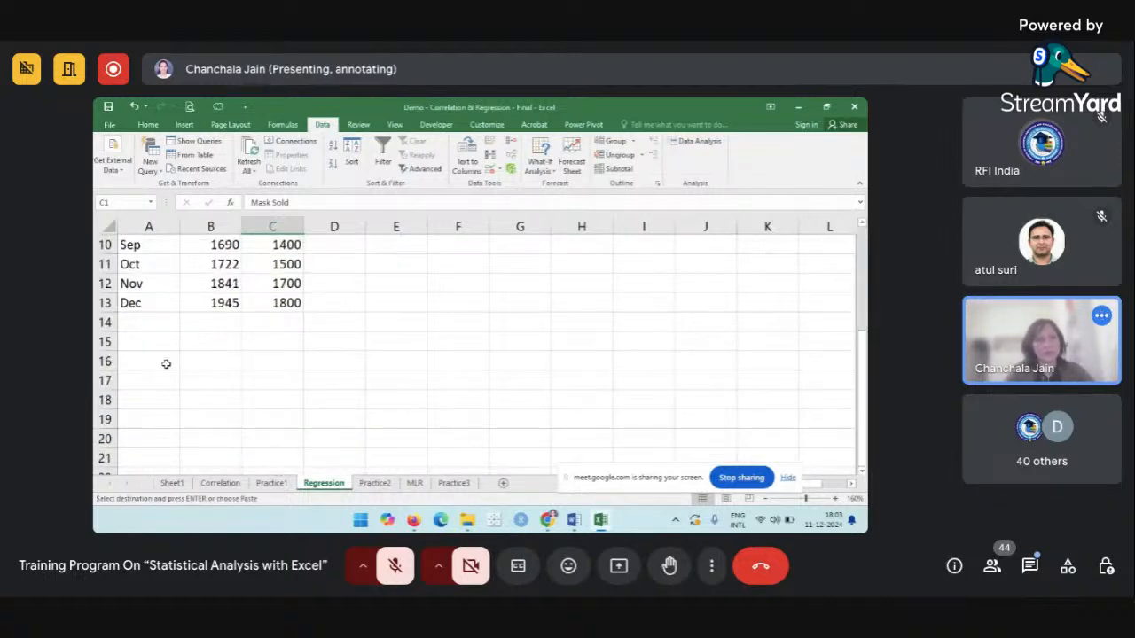
{"action": "left_click", "coordinate": [165, 362]}
{"action": "left_click", "coordinate": [204, 362]}
{"action": "key", "text": "ctrl+v"}
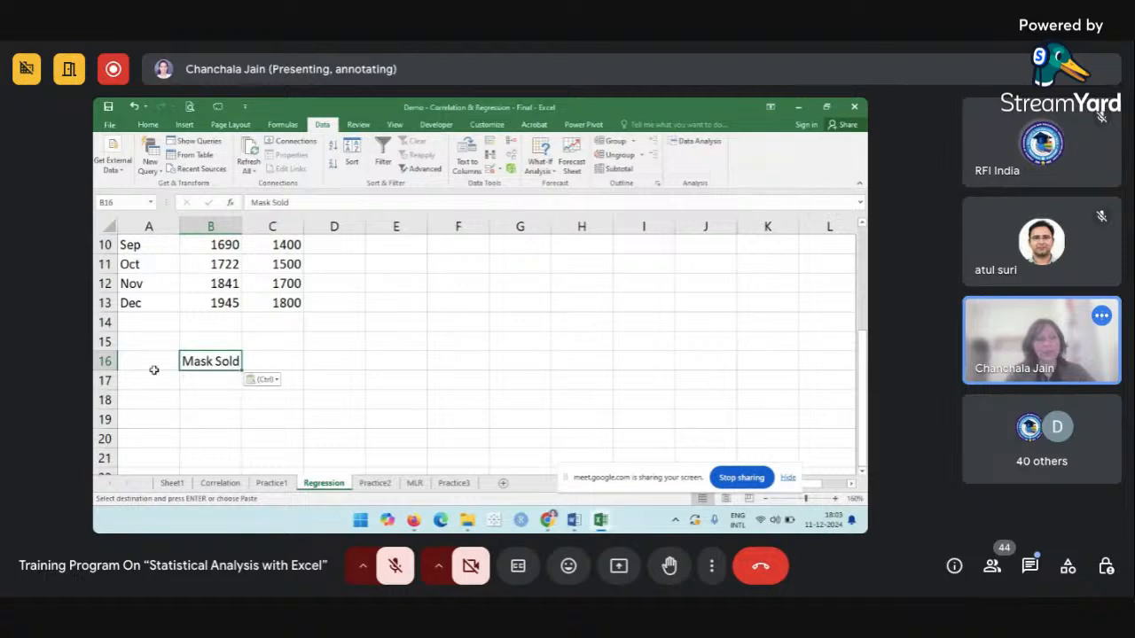
{"action": "left_click", "coordinate": [151, 367]}
{"action": "type", "text": "DV"}
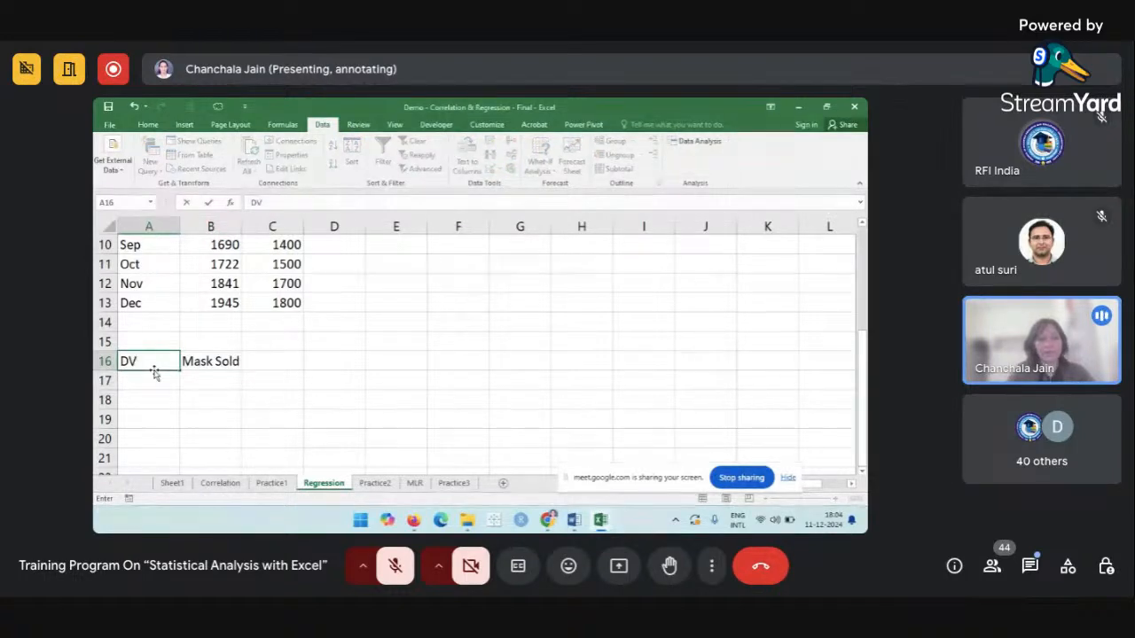
Copy the COVID Cases heading into B17 and label it IV in A17.
{"action": "scroll", "coordinate": [164, 345], "scroll_direction": "up", "scroll_amount": 3}
{"action": "left_click", "coordinate": [210, 244]}
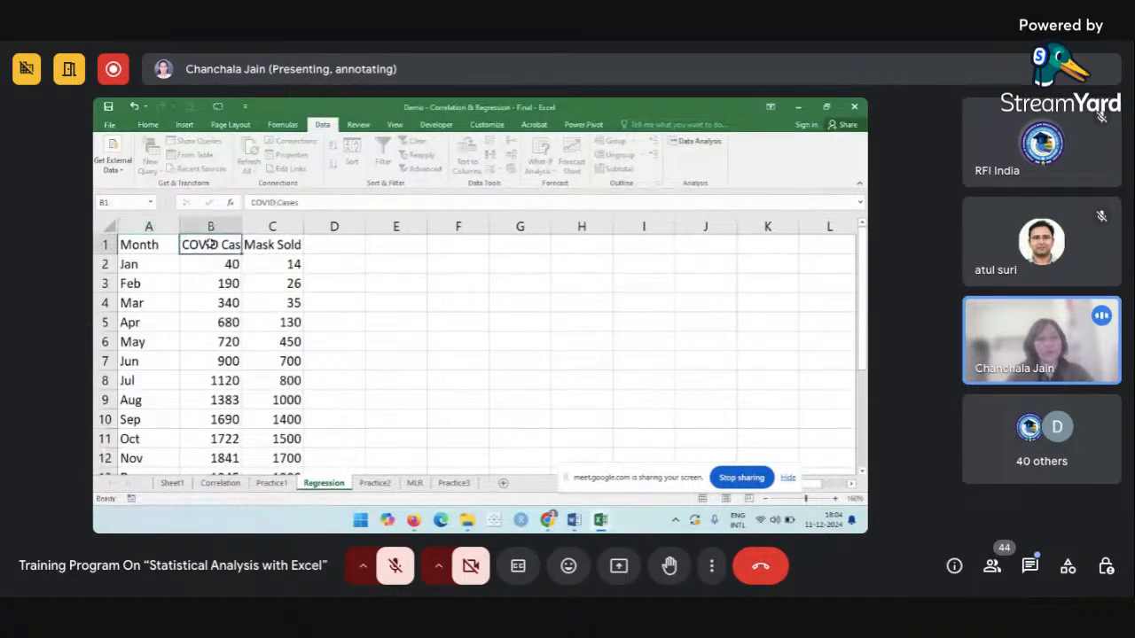
{"action": "key", "text": "ctrl+c"}
{"action": "scroll", "coordinate": [208, 266], "scroll_direction": "down", "scroll_amount": 4}
{"action": "left_click", "coordinate": [206, 324]}
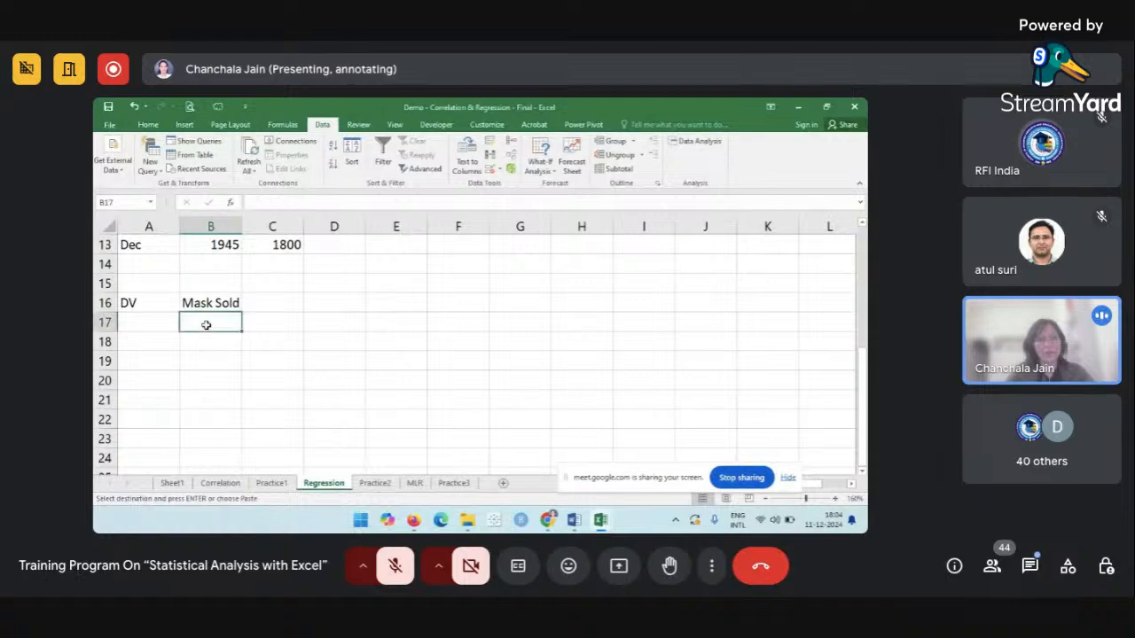
{"action": "key", "text": "ctrl+v"}
{"action": "left_click", "coordinate": [158, 323]}
{"action": "type", "text": "IV"}
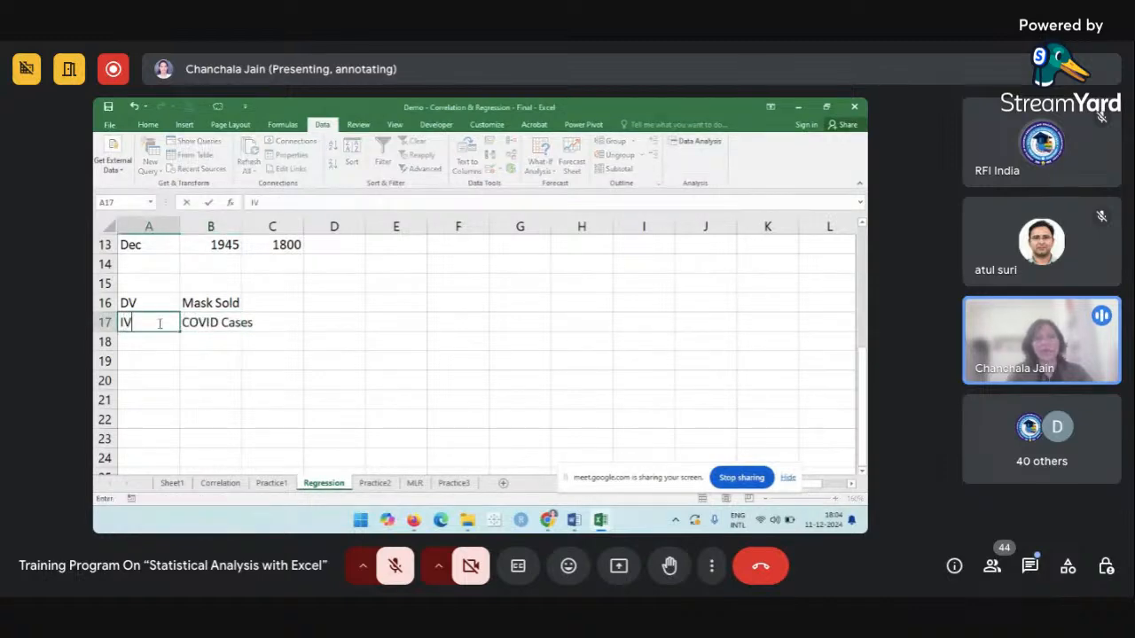
{"action": "left_click", "coordinate": [415, 412]}
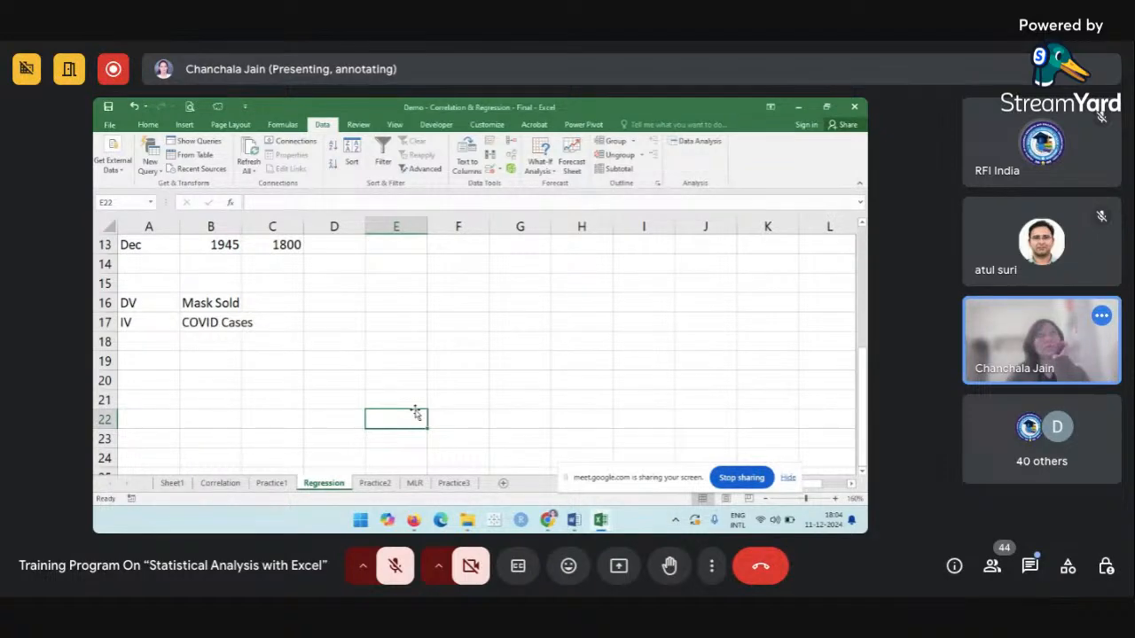
{"action": "left_click", "coordinate": [333, 377]}
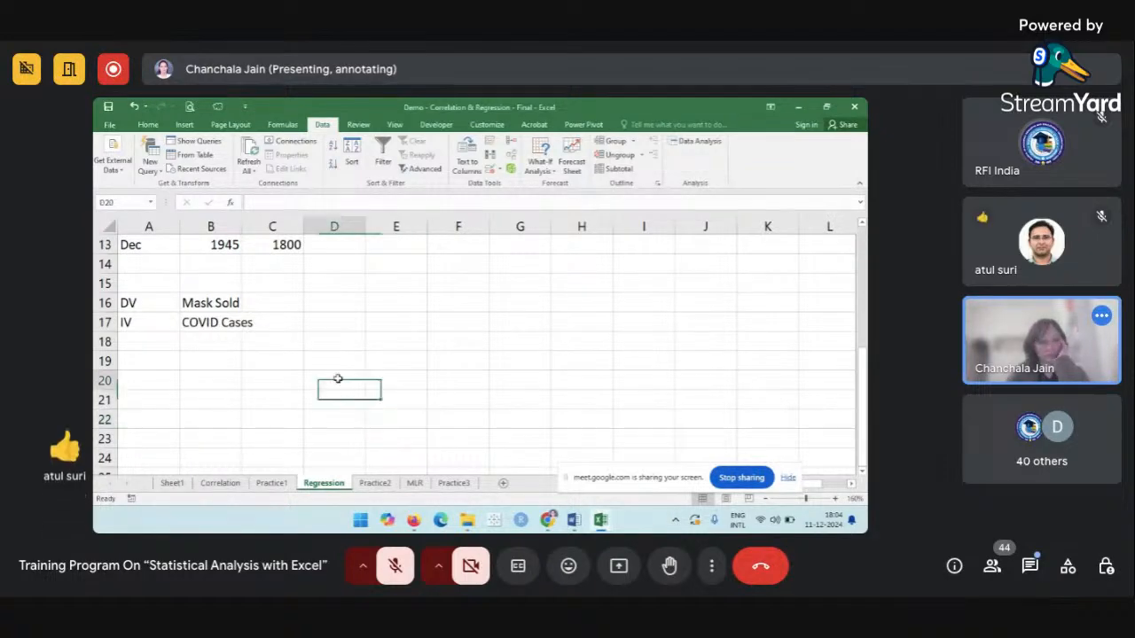
{"action": "left_click", "coordinate": [238, 322]}
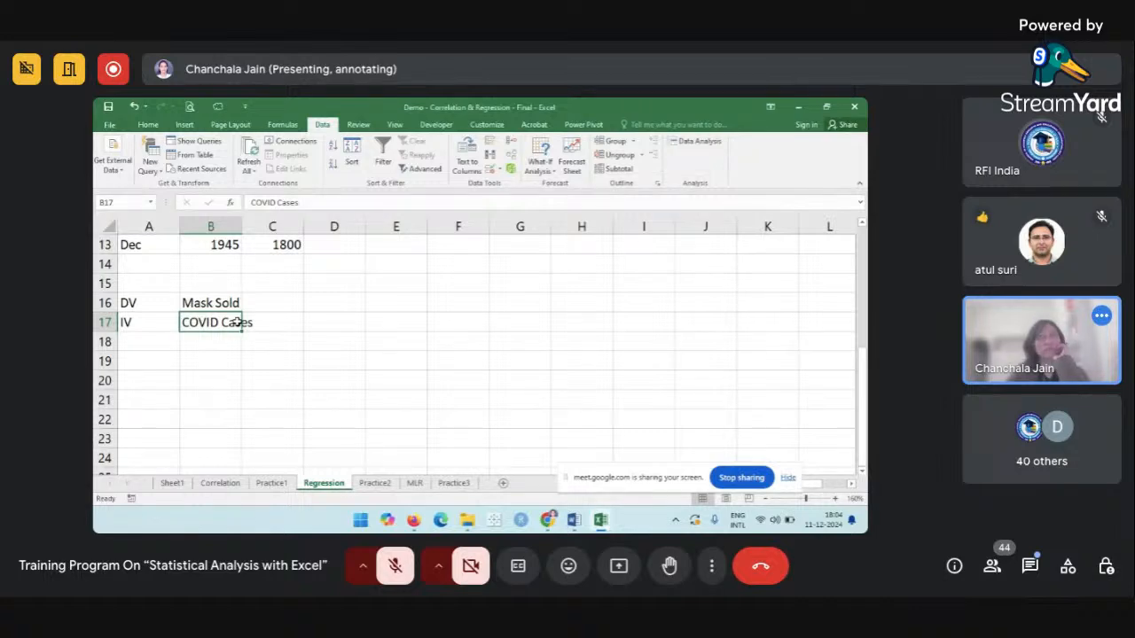
{"action": "left_click", "coordinate": [309, 358]}
Write the null hypothesis in A18 as "H0: There is no significant impact of covid cases on mask sold".
{"action": "left_click", "coordinate": [174, 345]}
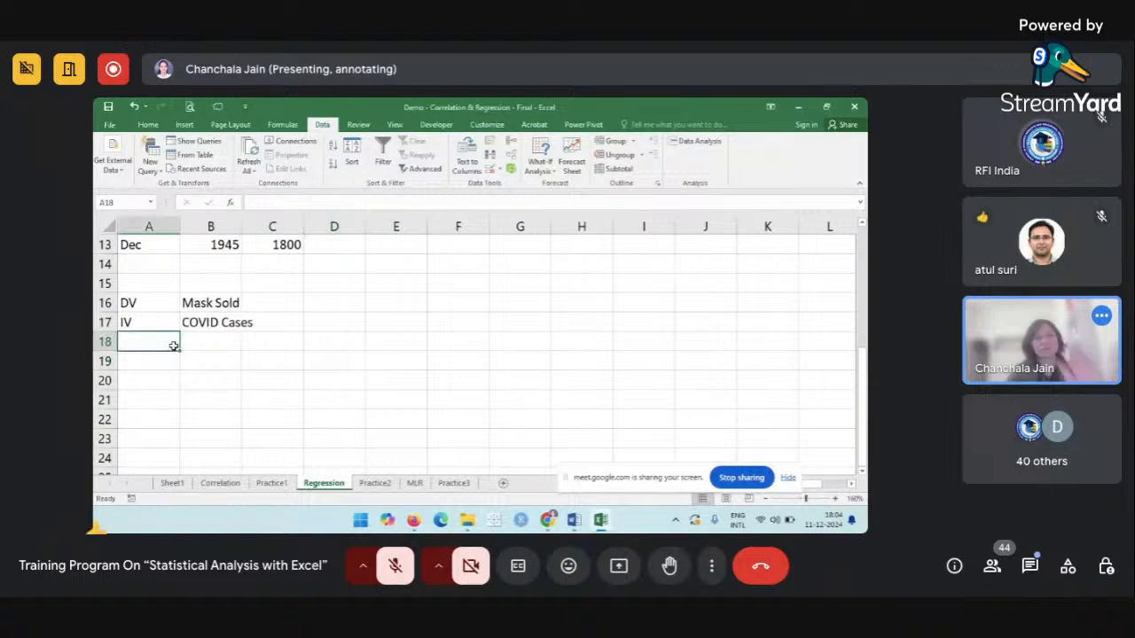
{"action": "type", "text": "H0: "}
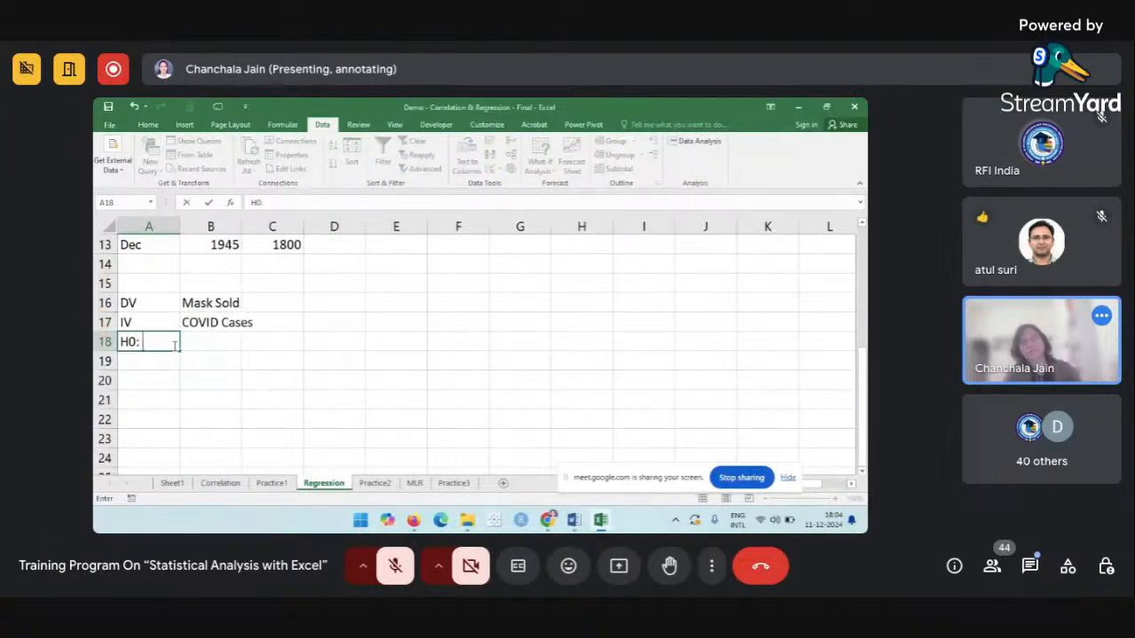
{"action": "type", "text": "There i"}
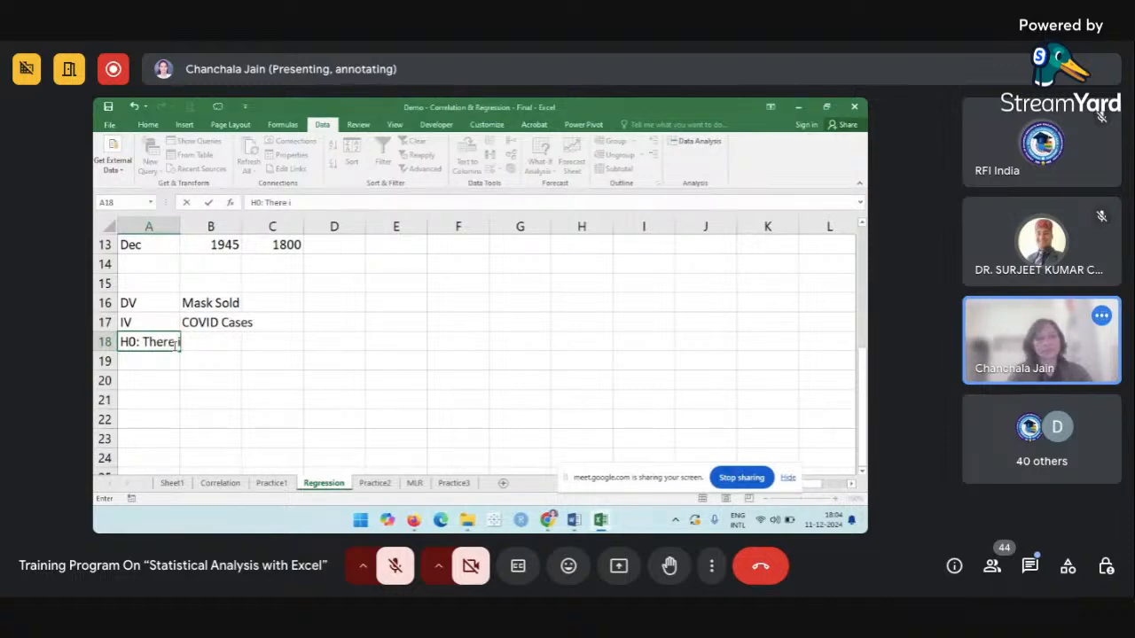
{"action": "type", "text": "s no si"}
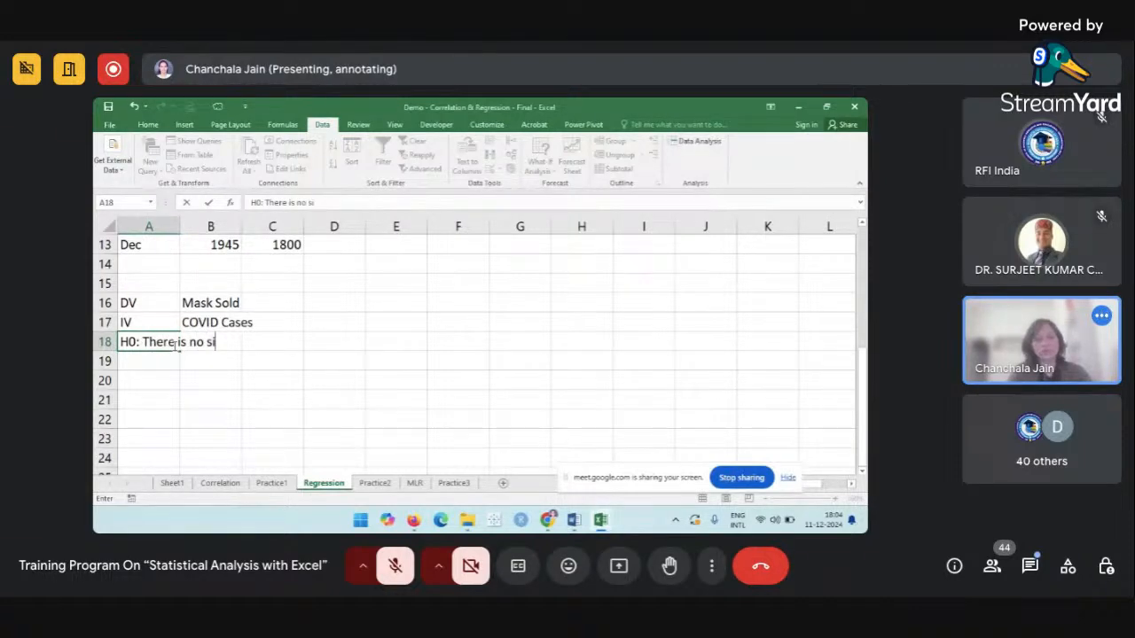
{"action": "type", "text": "gnificant"}
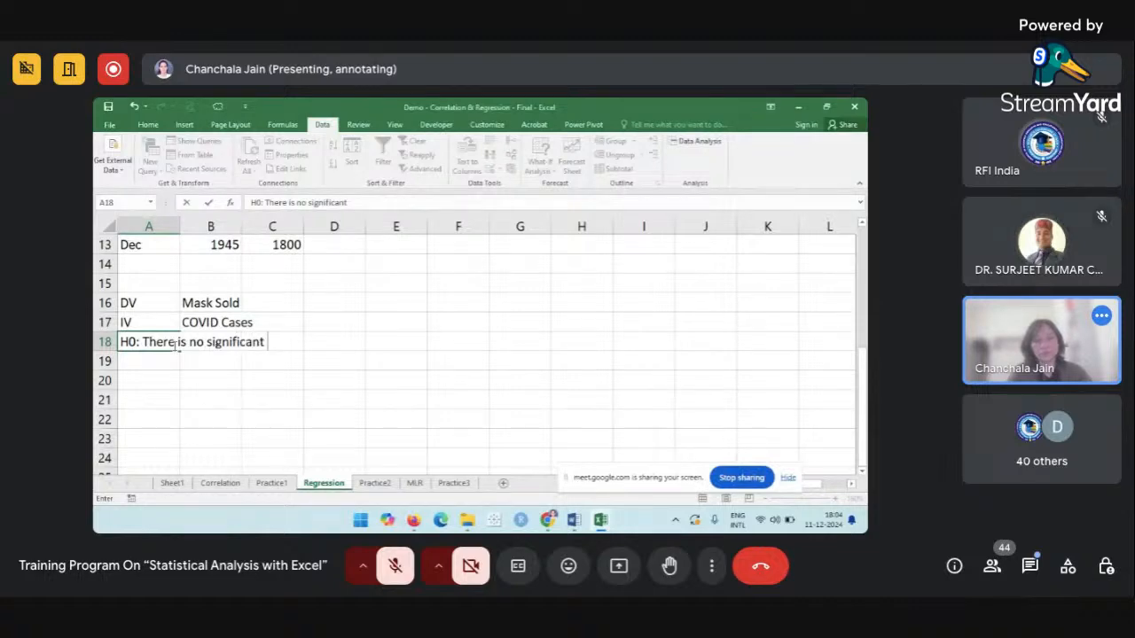
{"action": "type", "text": " impact of"}
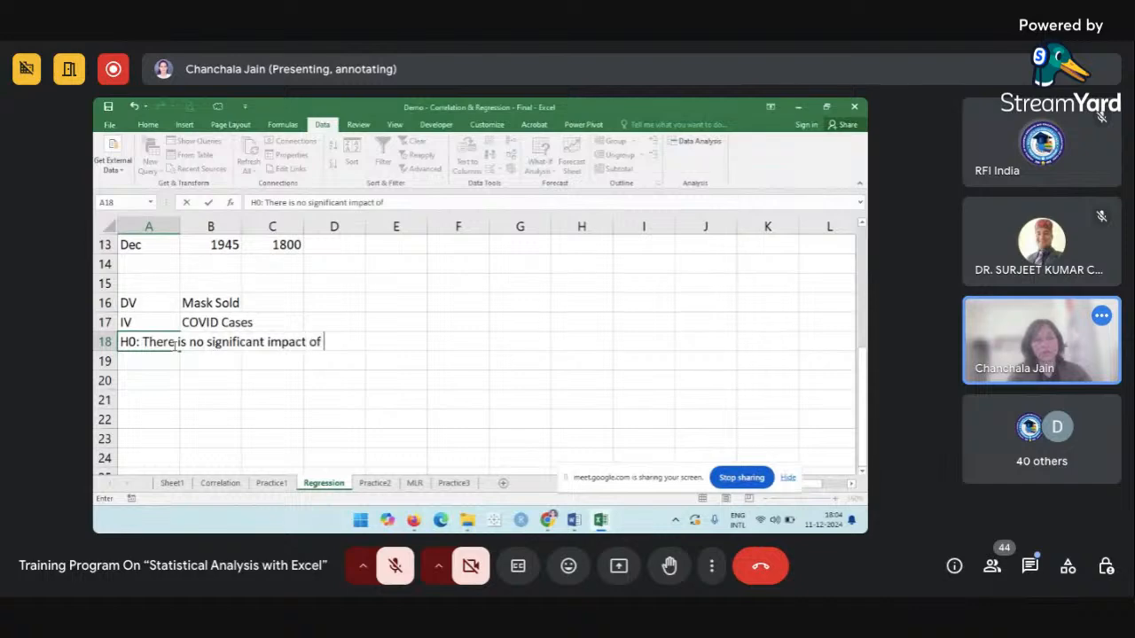
{"action": "type", "text": " covid c"}
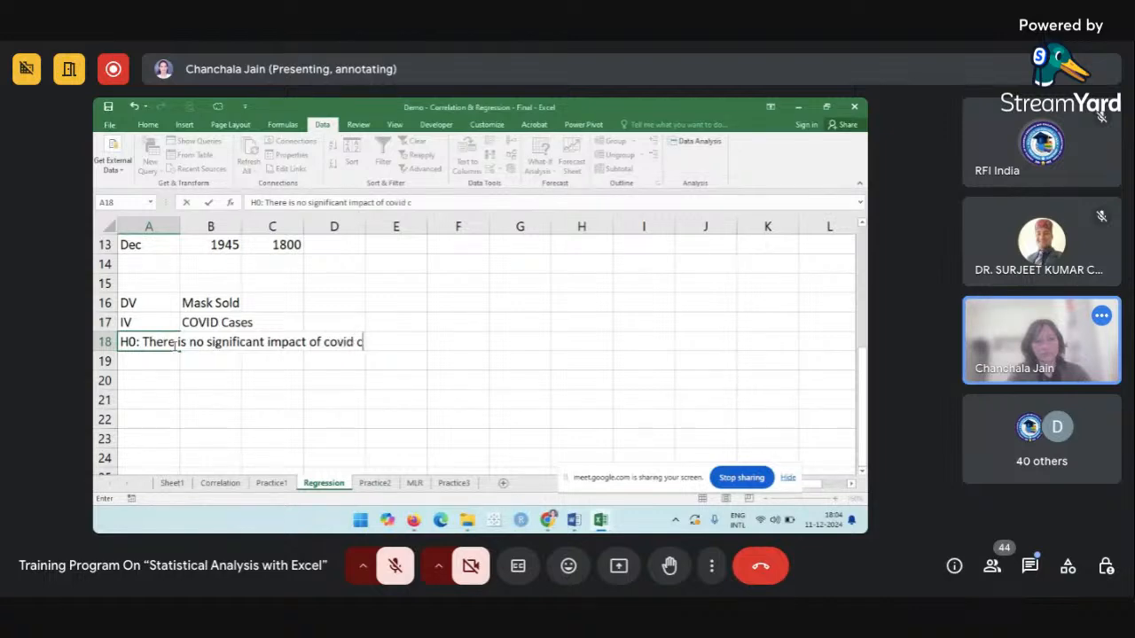
{"action": "type", "text": "ases on mask sold"}
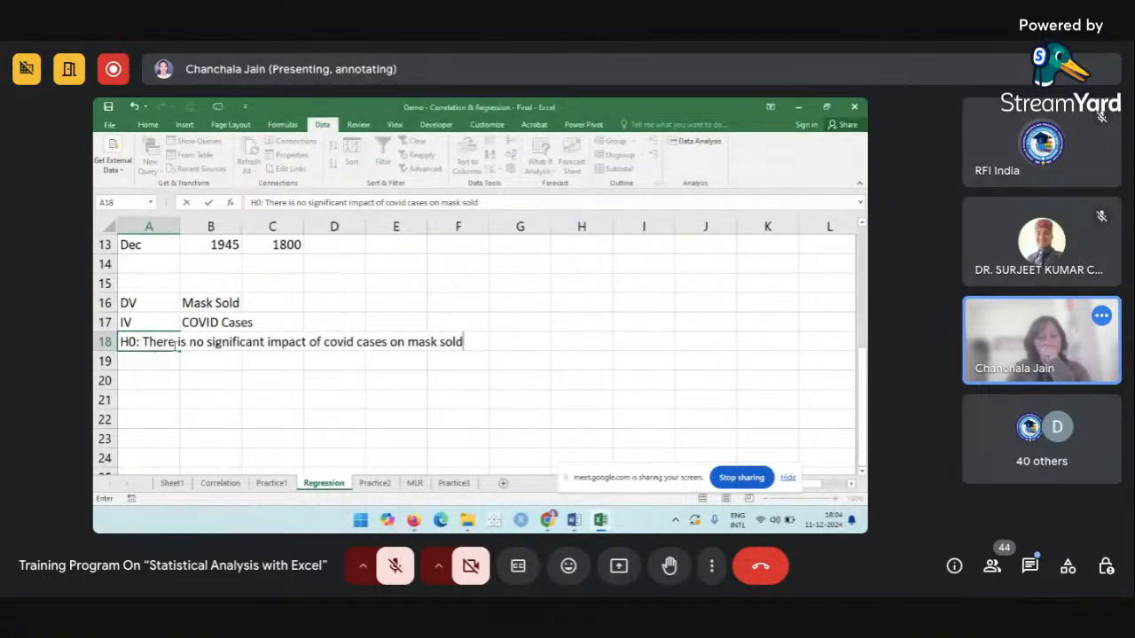
Reword the end of the null hypothesis in A18 to "on sales of mask." and commit the entry.
{"action": "key", "text": "BackSpace"}
{"action": "key", "text": "BackSpace"}
{"action": "key", "text": "BackSpace"}
{"action": "key", "text": "BackSpace"}
{"action": "key", "text": "BackSpace"}
{"action": "key", "text": "BackSpace"}
{"action": "key", "text": "BackSpace"}
{"action": "key", "text": "BackSpace"}
{"action": "key", "text": "BackSpace"}
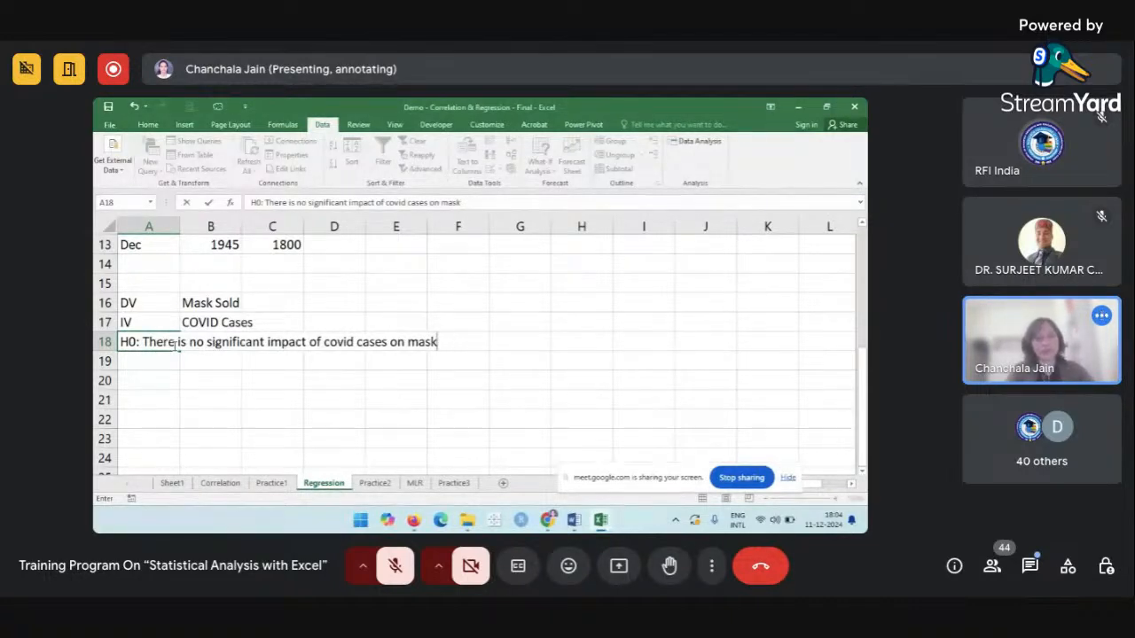
{"action": "type", "text": "sales "}
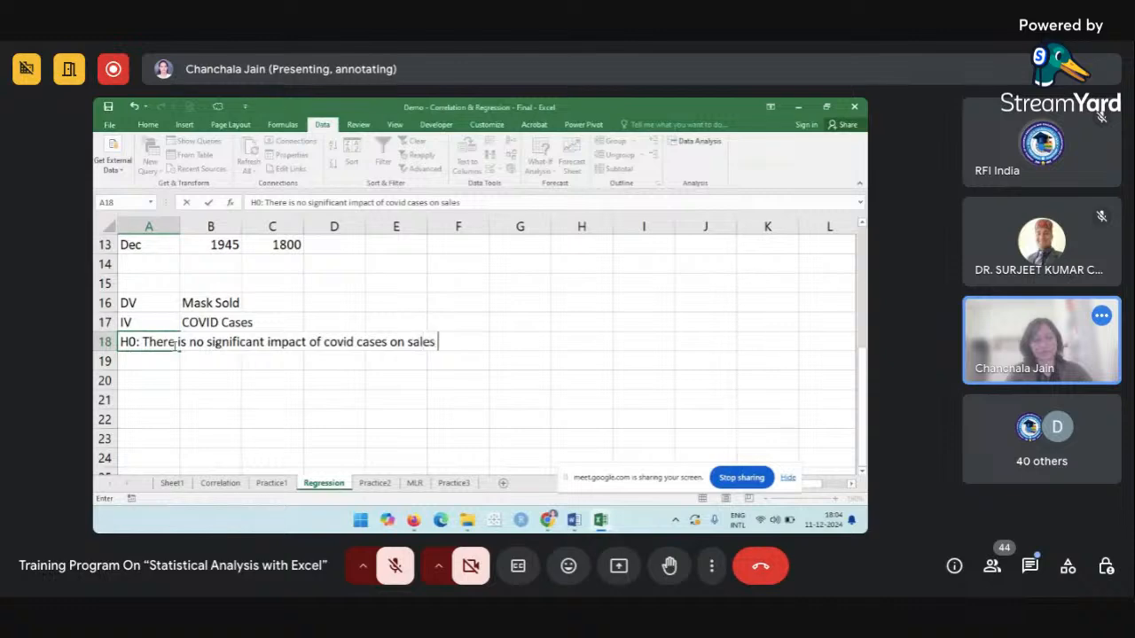
{"action": "type", "text": "of mask."}
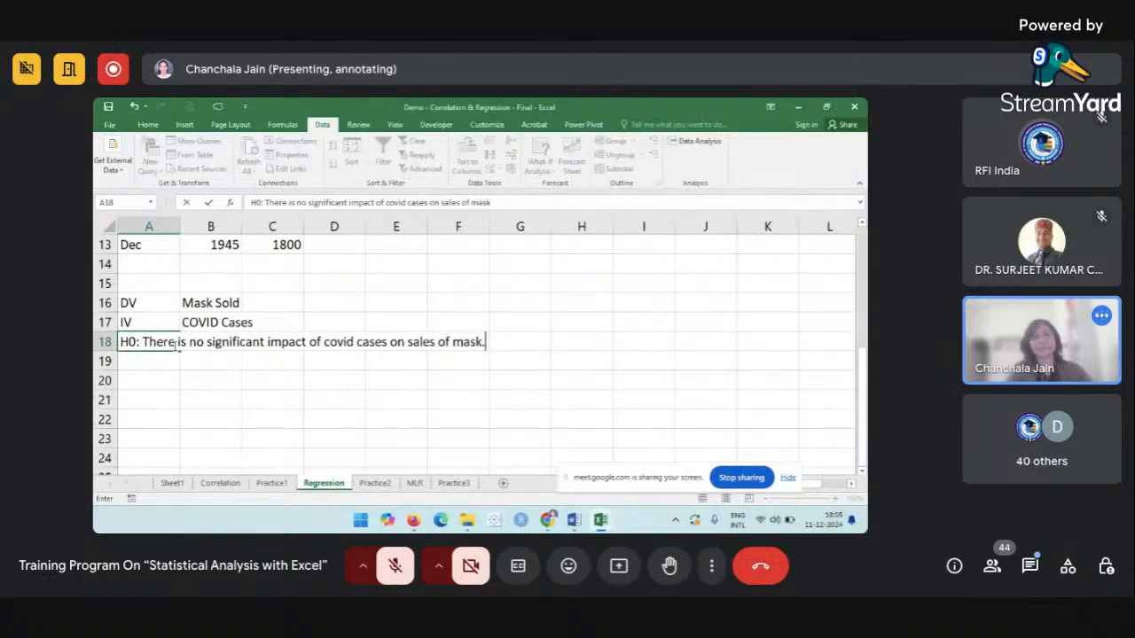
{"action": "key", "text": "Return"}
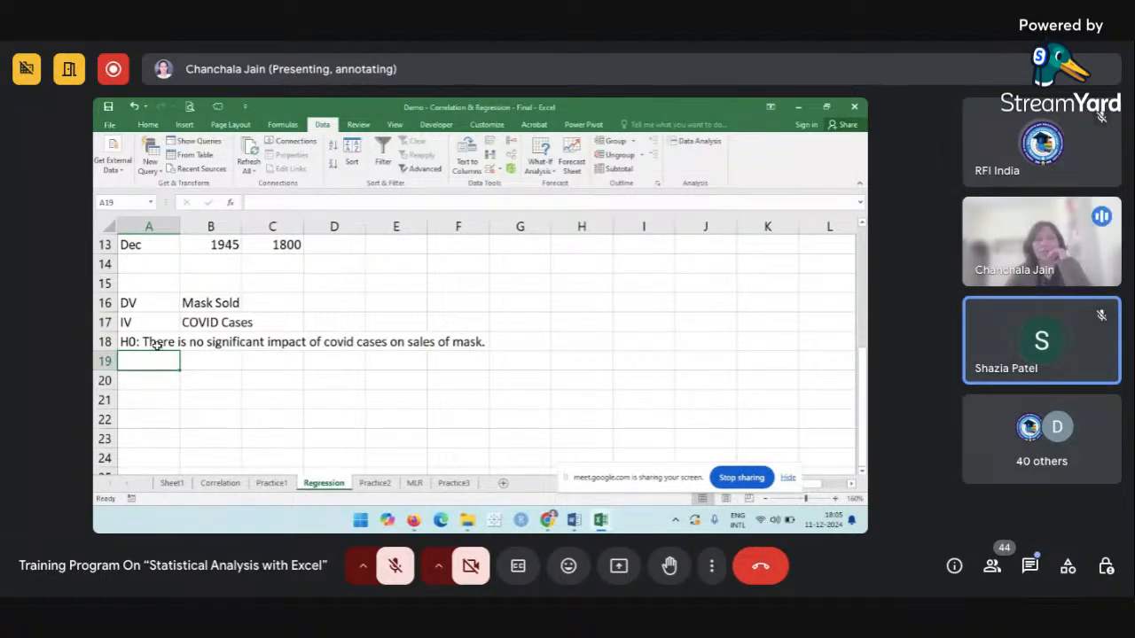
Review the null hypothesis and the DV and IV assignments against the monthly data.
{"action": "left_click", "coordinate": [156, 344]}
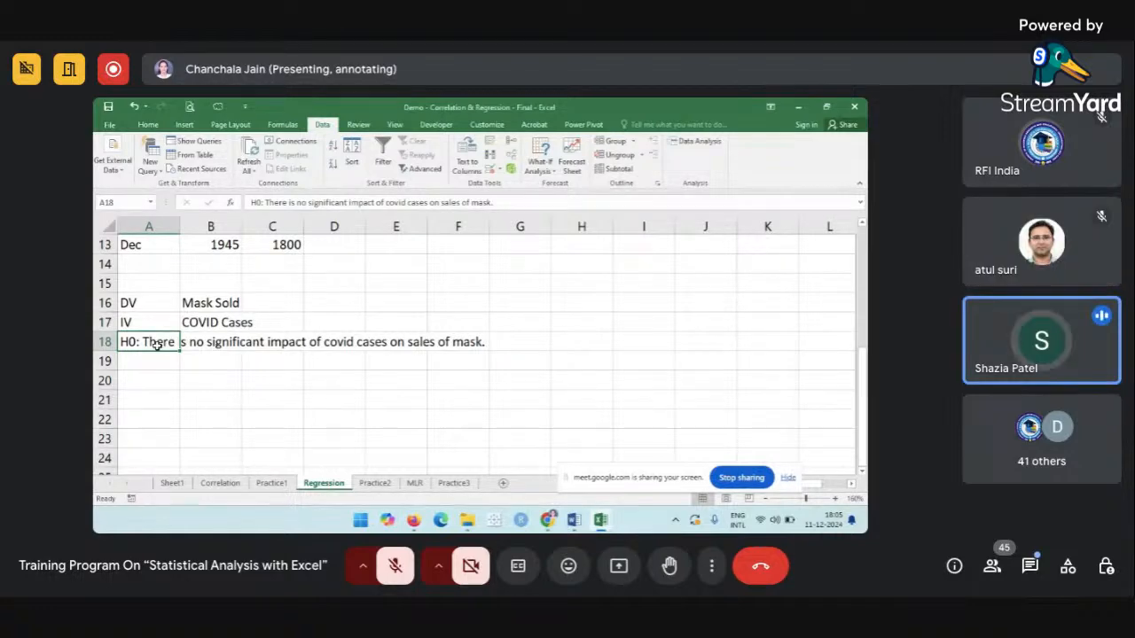
{"action": "left_click", "coordinate": [186, 362]}
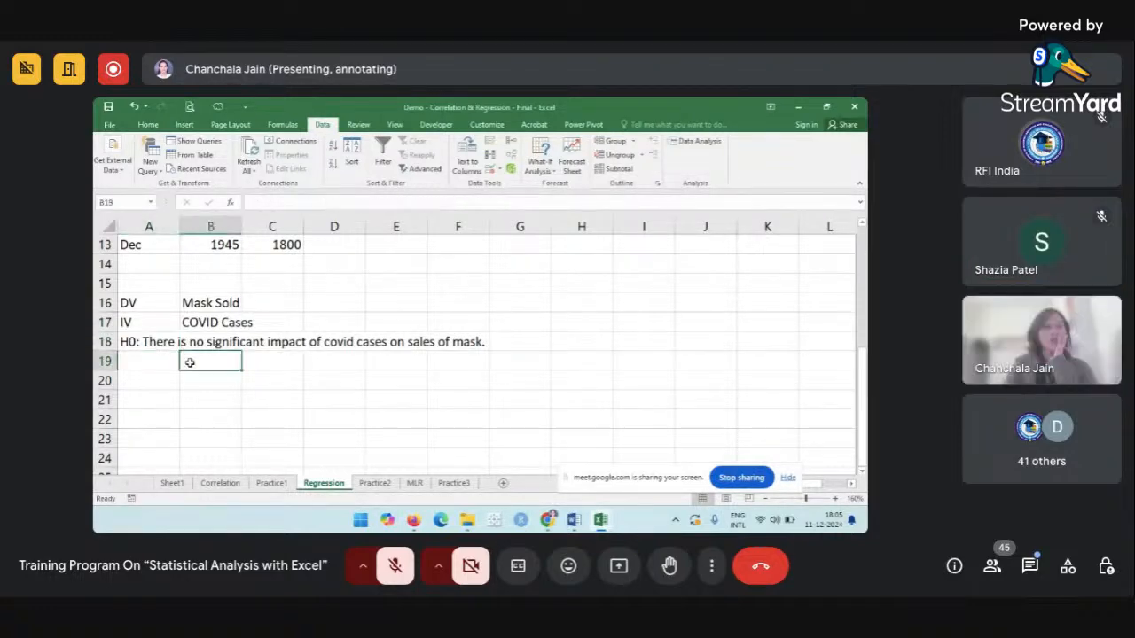
{"action": "scroll", "coordinate": [190, 363], "scroll_direction": "up", "scroll_amount": 4}
{"action": "scroll", "coordinate": [190, 362], "scroll_direction": "down", "scroll_amount": 3}
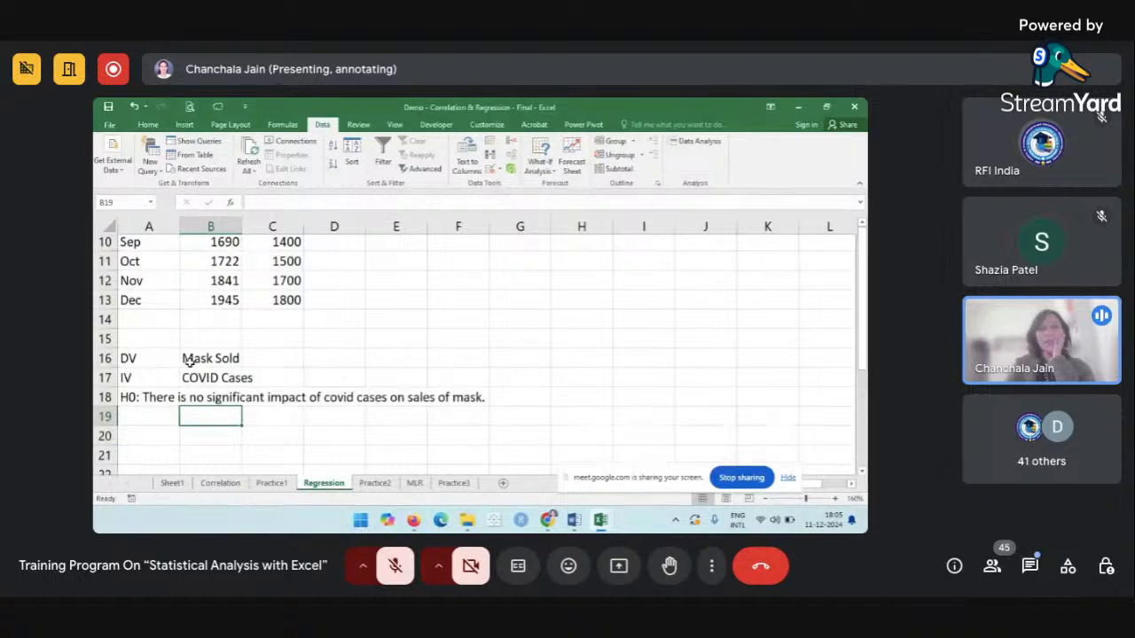
{"action": "left_click", "coordinate": [202, 380]}
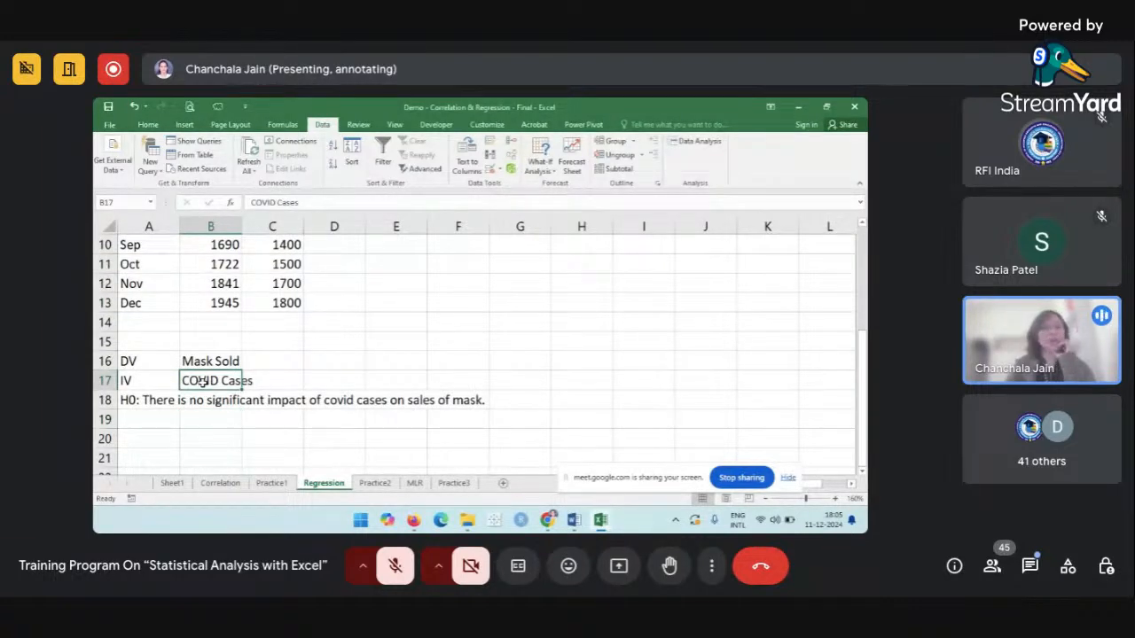
{"action": "scroll", "coordinate": [202, 381], "scroll_direction": "up", "scroll_amount": 3}
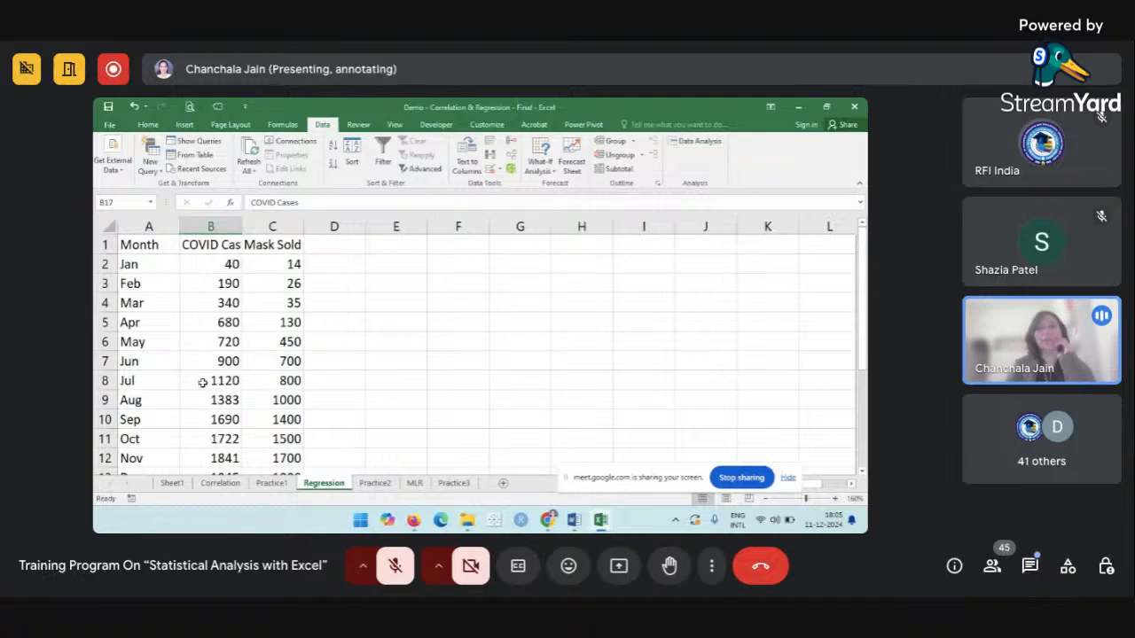
Open the Regression tool from the Data Analysis tools.
{"action": "left_click", "coordinate": [703, 143]}
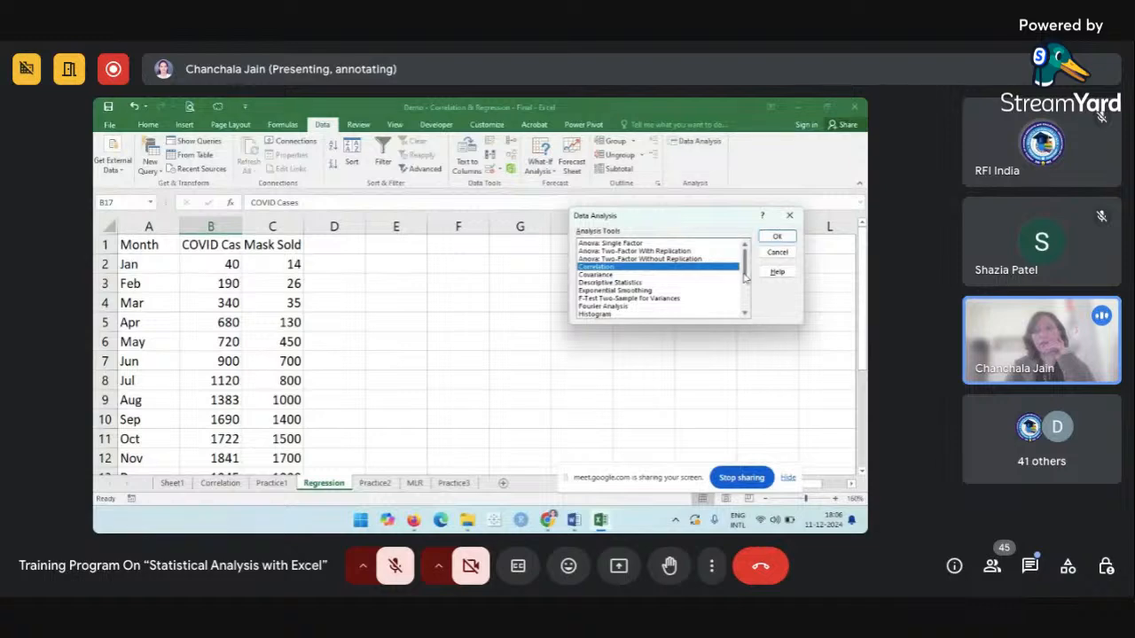
{"action": "left_click", "coordinate": [747, 306]}
{"action": "left_click", "coordinate": [747, 306]}
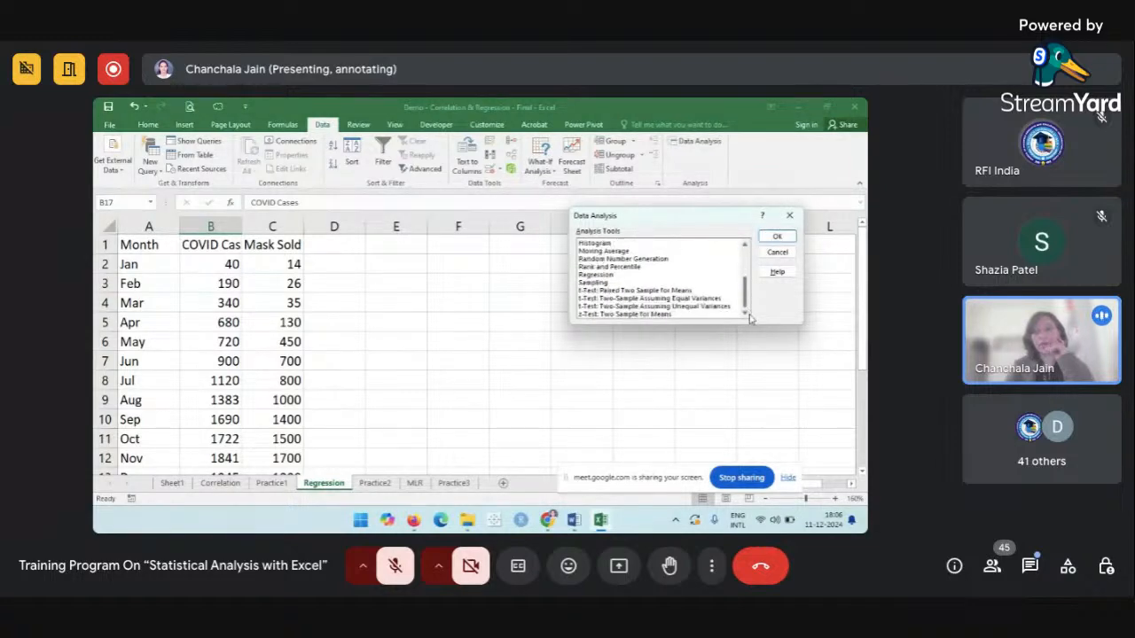
{"action": "left_click", "coordinate": [595, 275]}
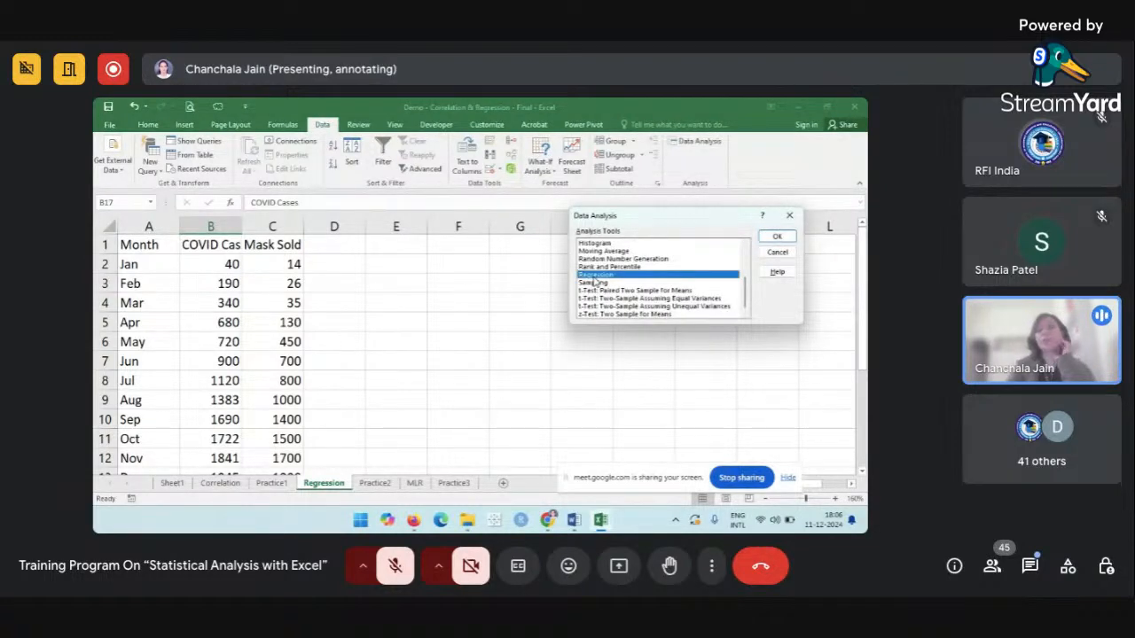
{"action": "left_click", "coordinate": [777, 238]}
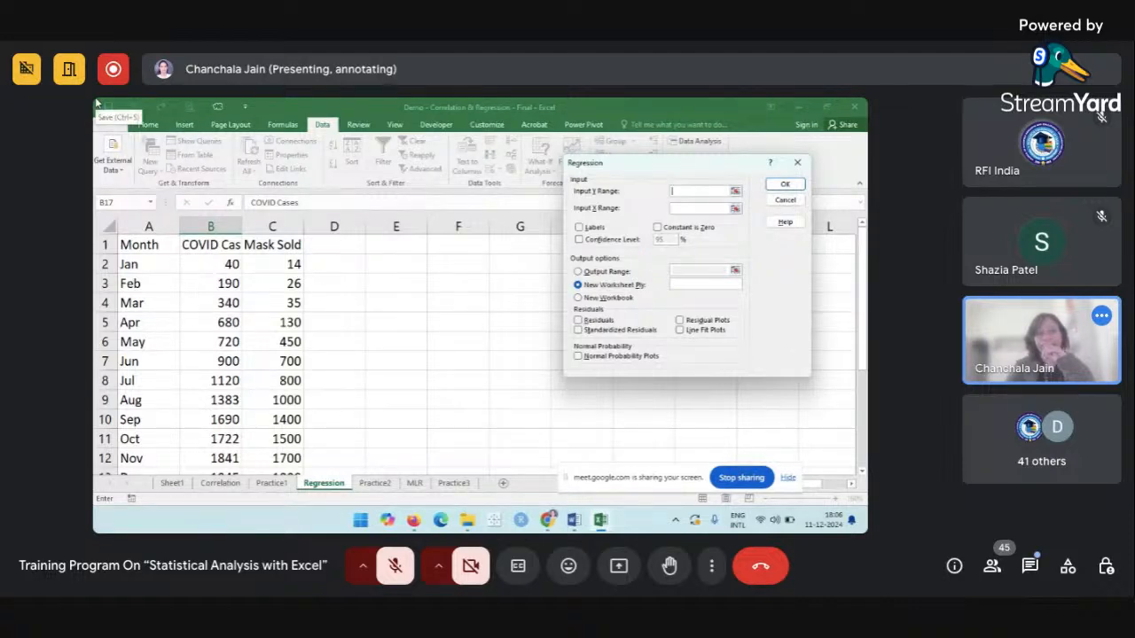
Take a screenshot of the sheet with the open Regression dialog and dismiss the capture notification.
{"action": "key", "text": "super+shift+s"}
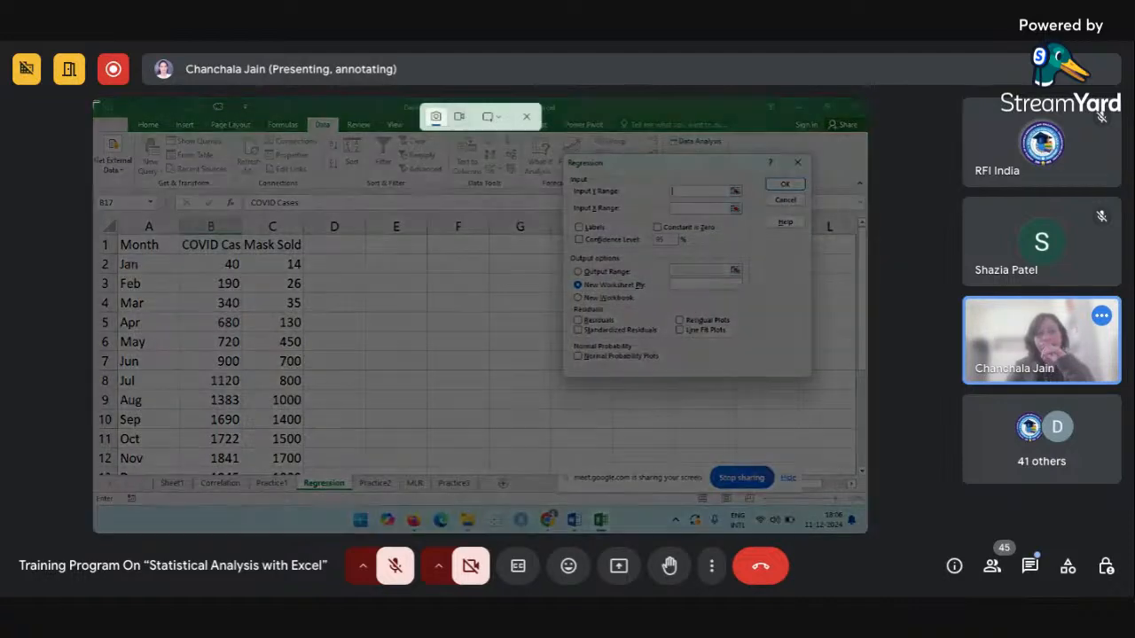
{"action": "key", "text": "Escape"}
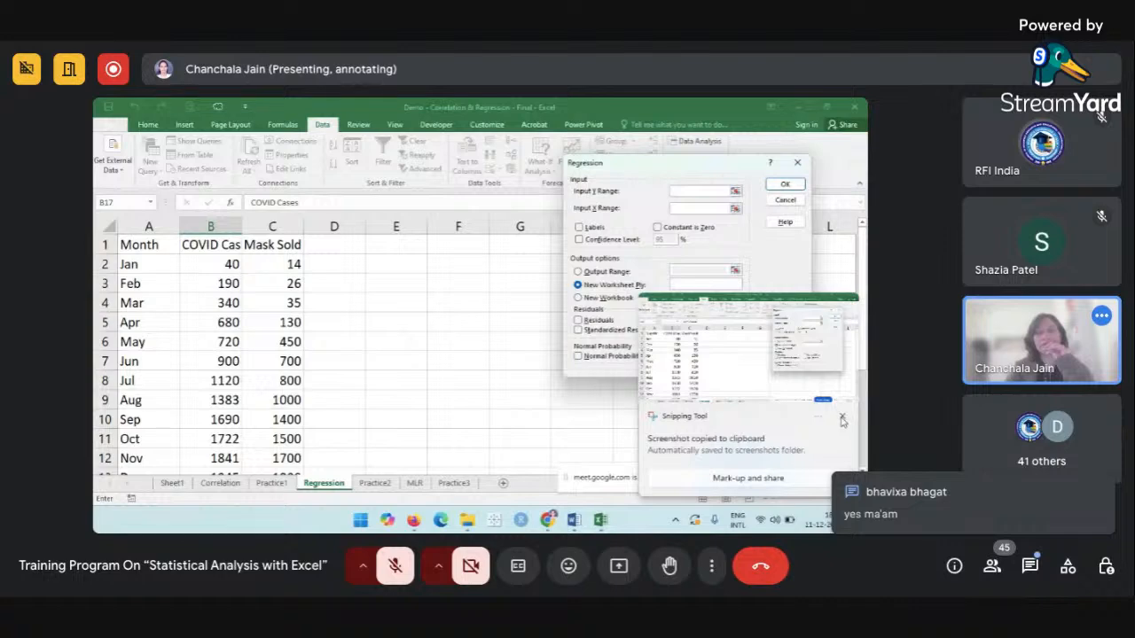
{"action": "left_click", "coordinate": [842, 419]}
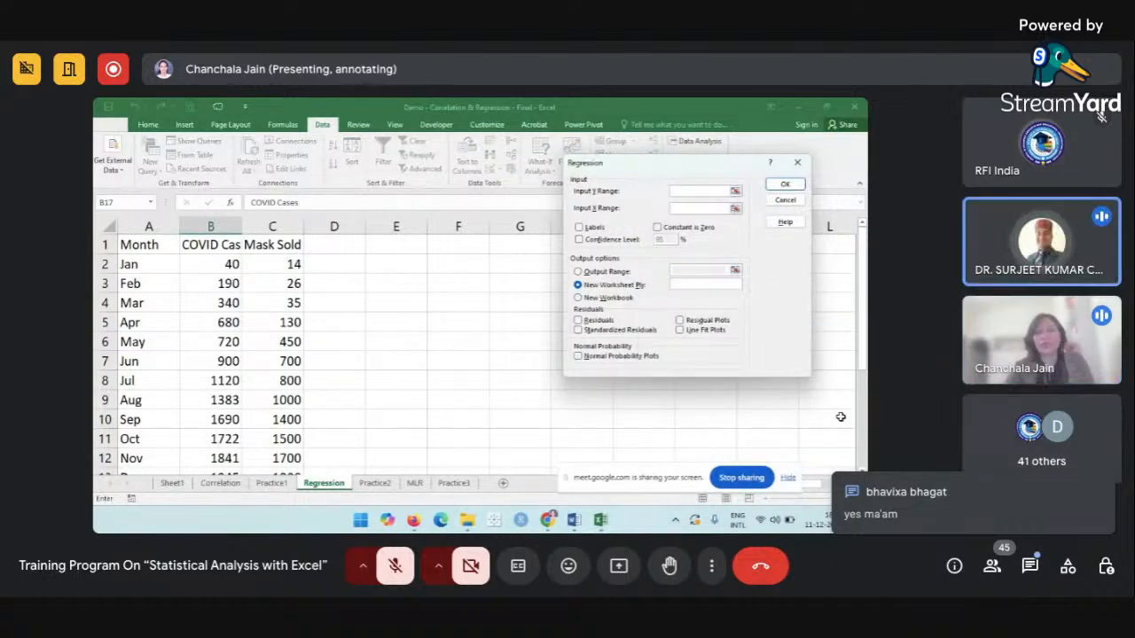
Set the regression's Input Y Range to the Mask Sold column $C$1:$C$13 and Input X Range to the COVID Cases column $B$1:$B$13.
{"action": "left_click", "coordinate": [459, 282]}
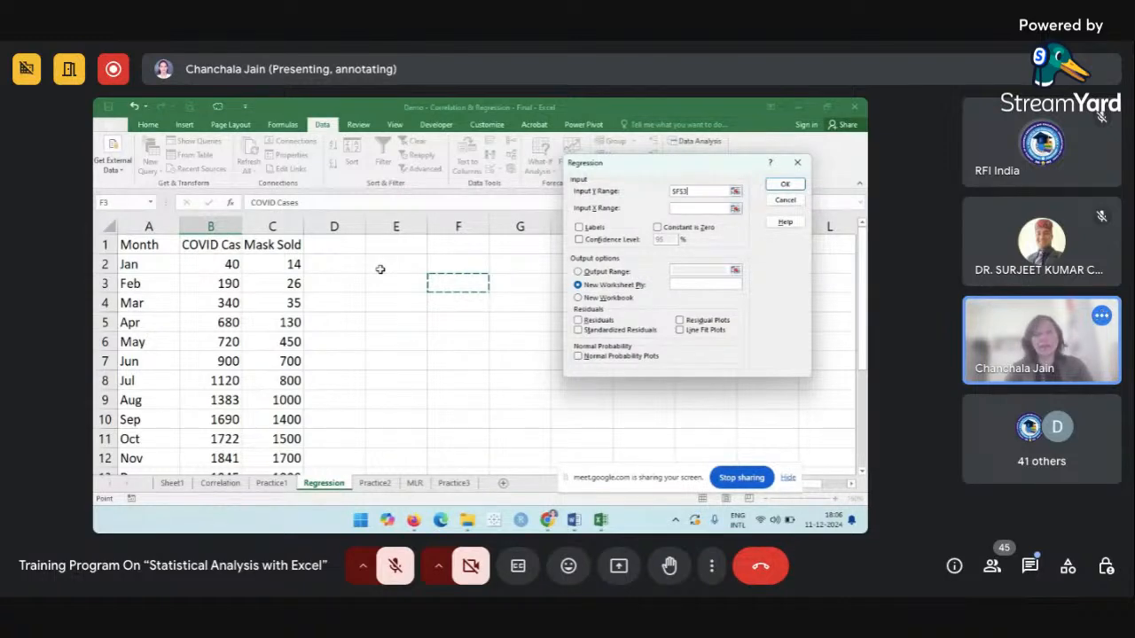
{"action": "left_click_drag", "start_coordinate": [266, 250], "coordinate": [279, 438]}
{"action": "left_click", "coordinate": [689, 208]}
{"action": "scroll", "coordinate": [334, 311], "scroll_direction": "up", "scroll_amount": 1}
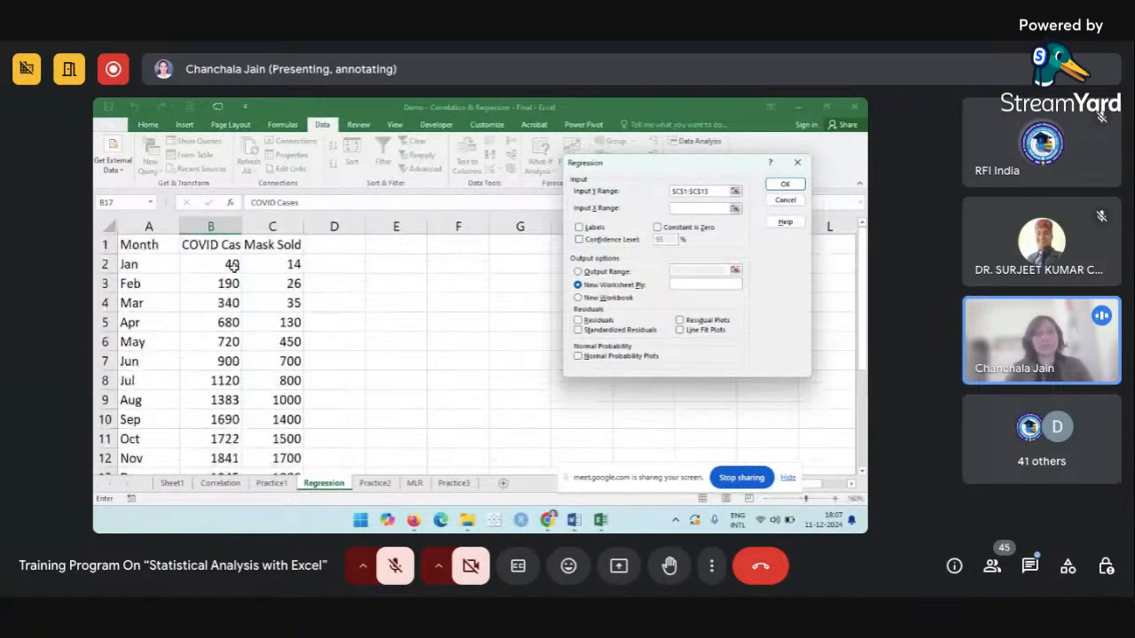
{"action": "left_click_drag", "start_coordinate": [202, 245], "coordinate": [228, 438]}
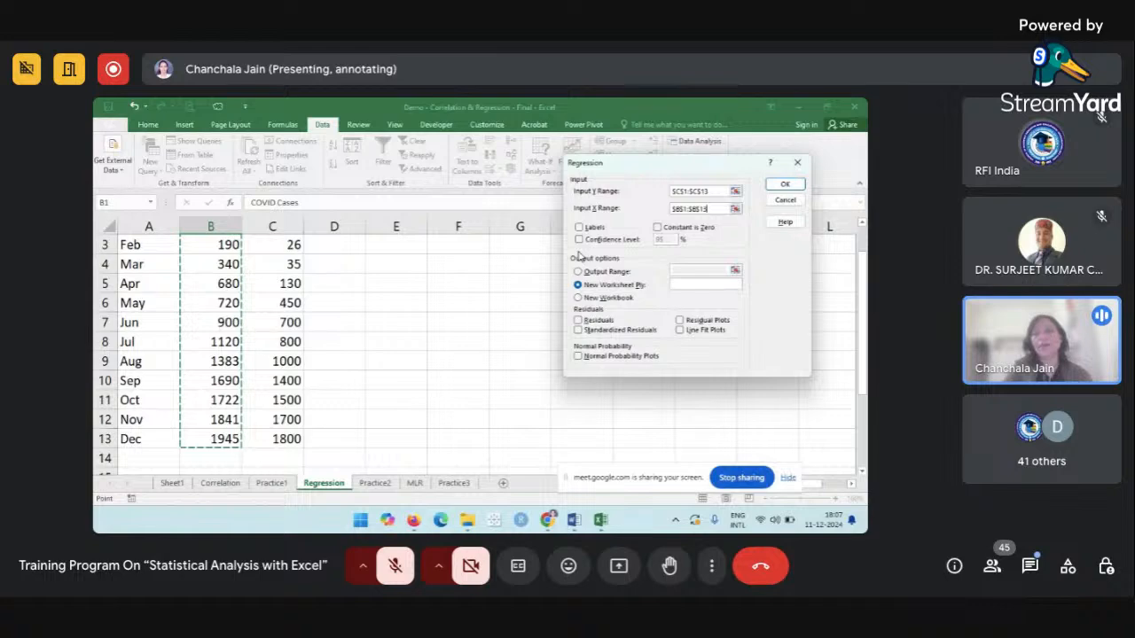
{"action": "scroll", "coordinate": [311, 290], "scroll_direction": "up", "scroll_amount": 1}
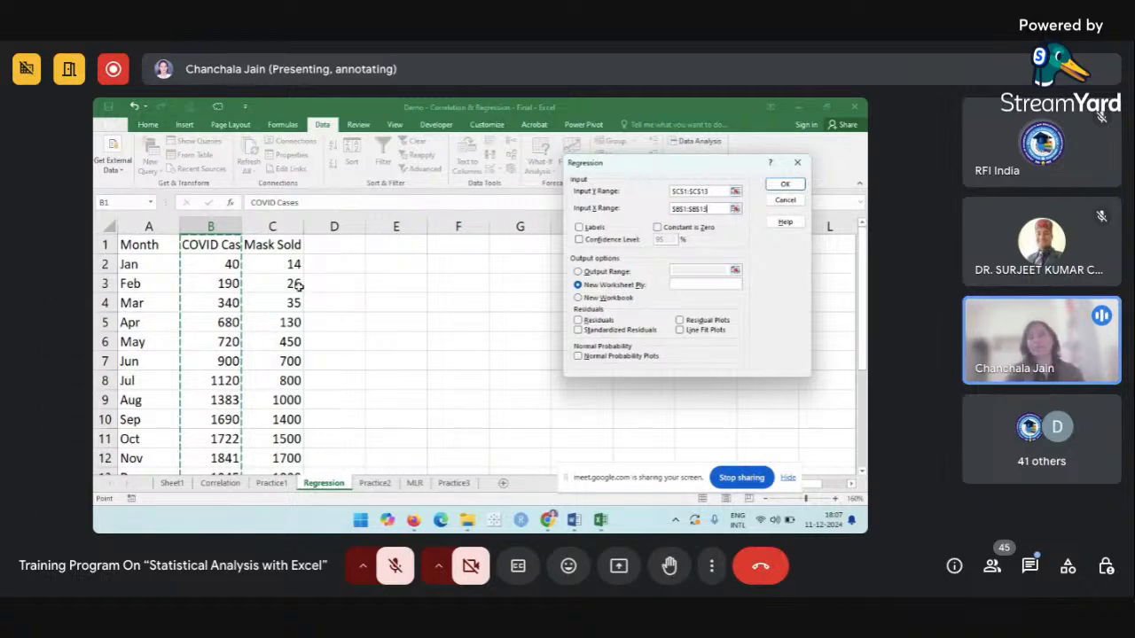
Enable Labels and a 95% Confidence Level, and direct the regression output to cell E2 of the current sheet.
{"action": "left_click", "coordinate": [579, 226]}
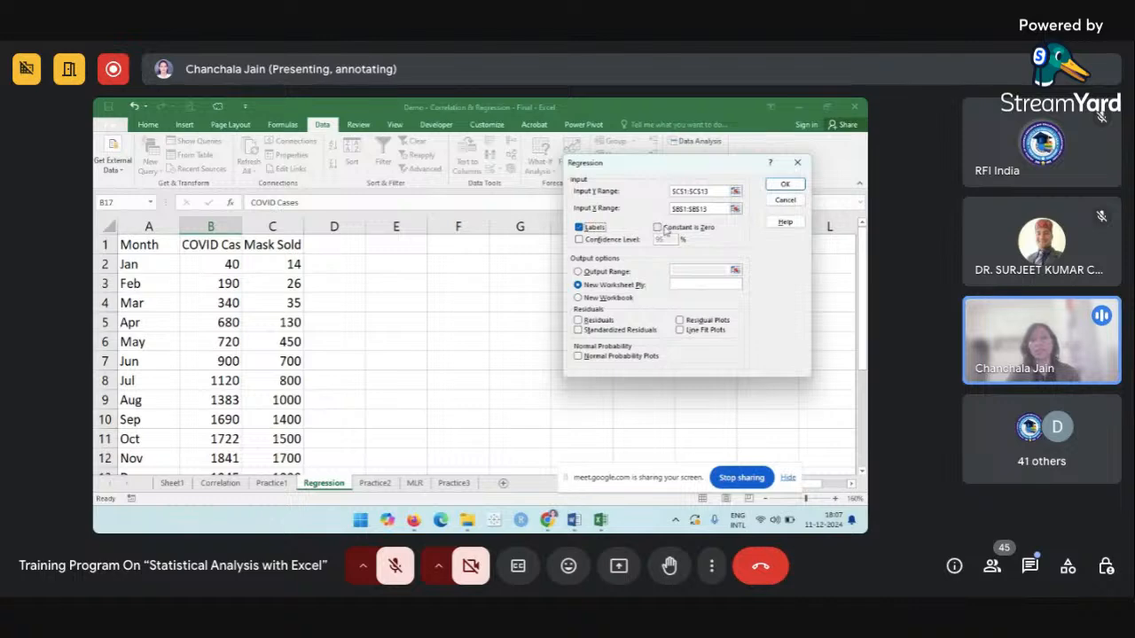
{"action": "left_click", "coordinate": [585, 246]}
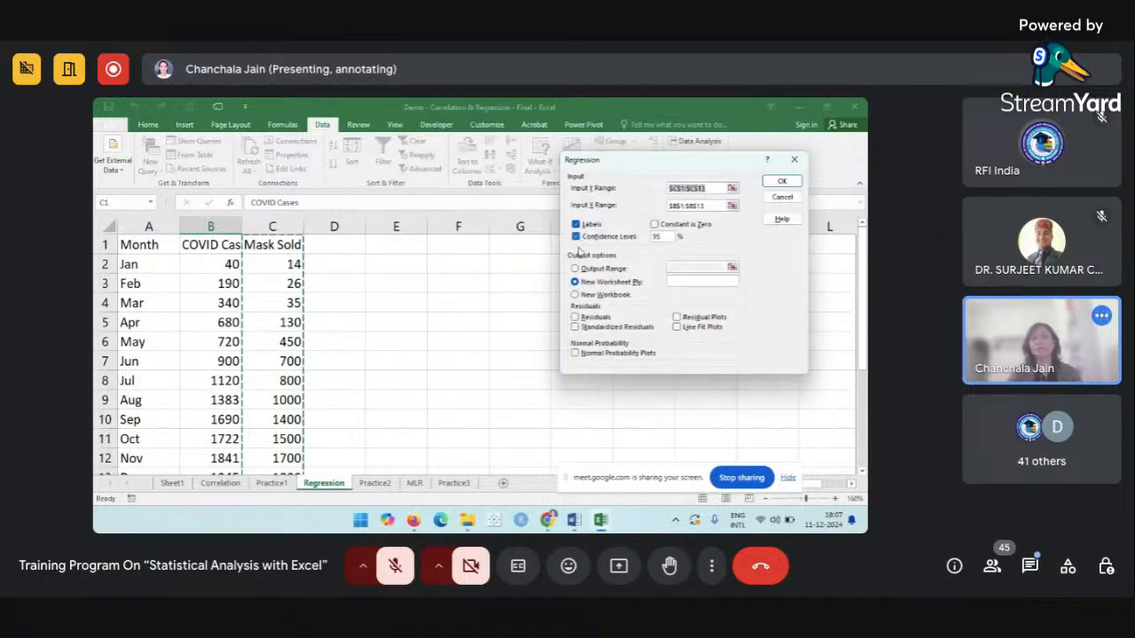
{"action": "left_click", "coordinate": [575, 269]}
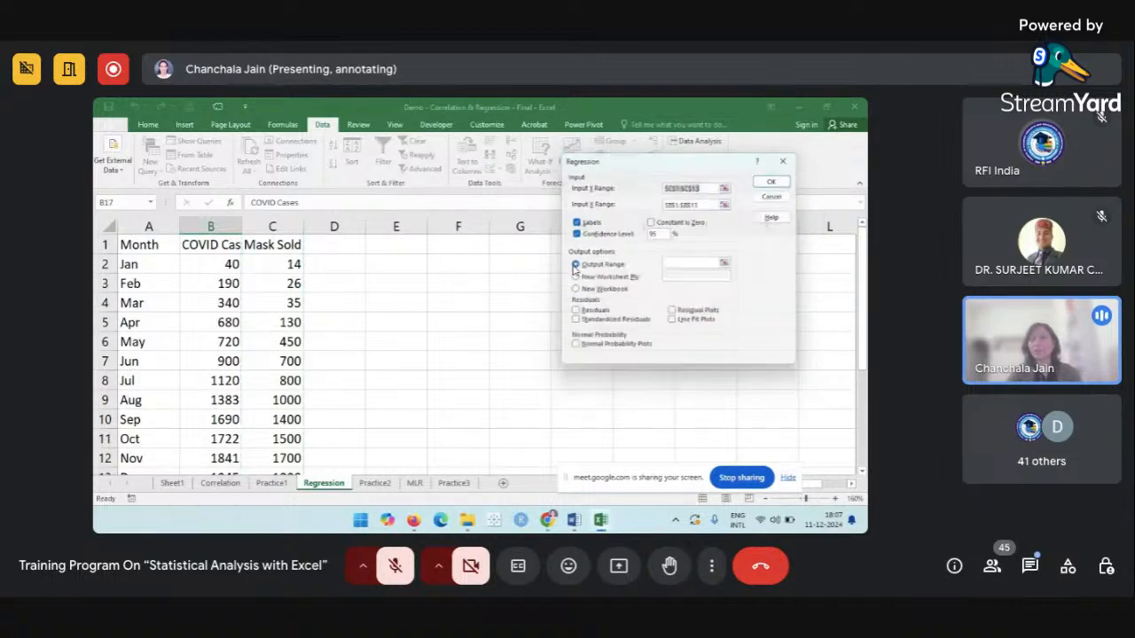
{"action": "left_click", "coordinate": [404, 257]}
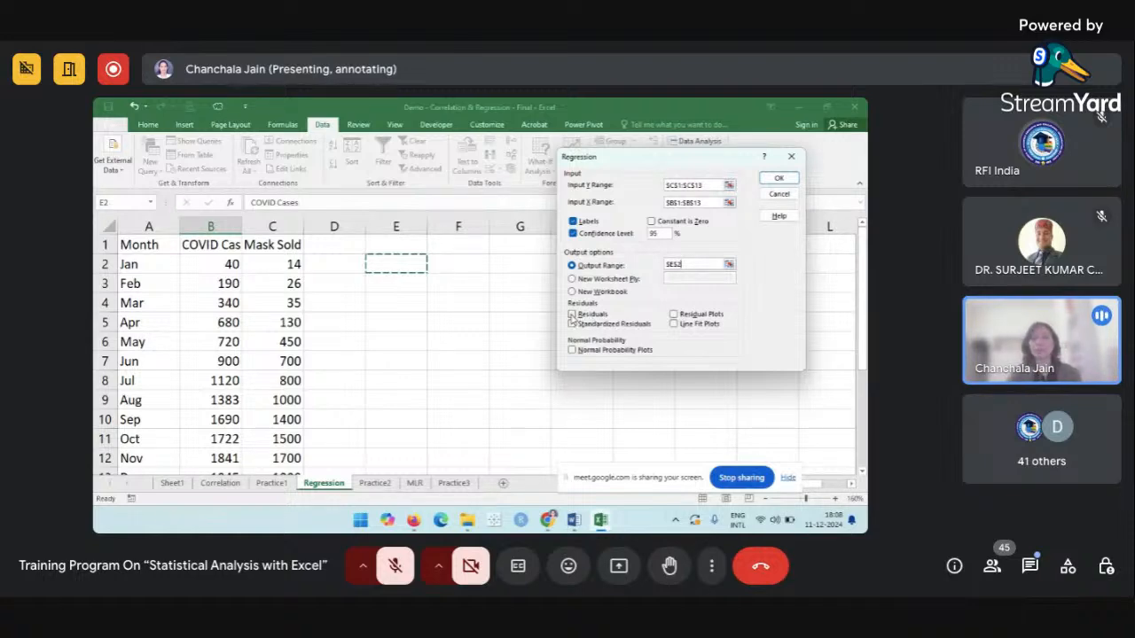
Include Residual Plots, Line Fit Plots and Normal Probability Plots, and run the regression.
{"action": "left_click", "coordinate": [674, 314]}
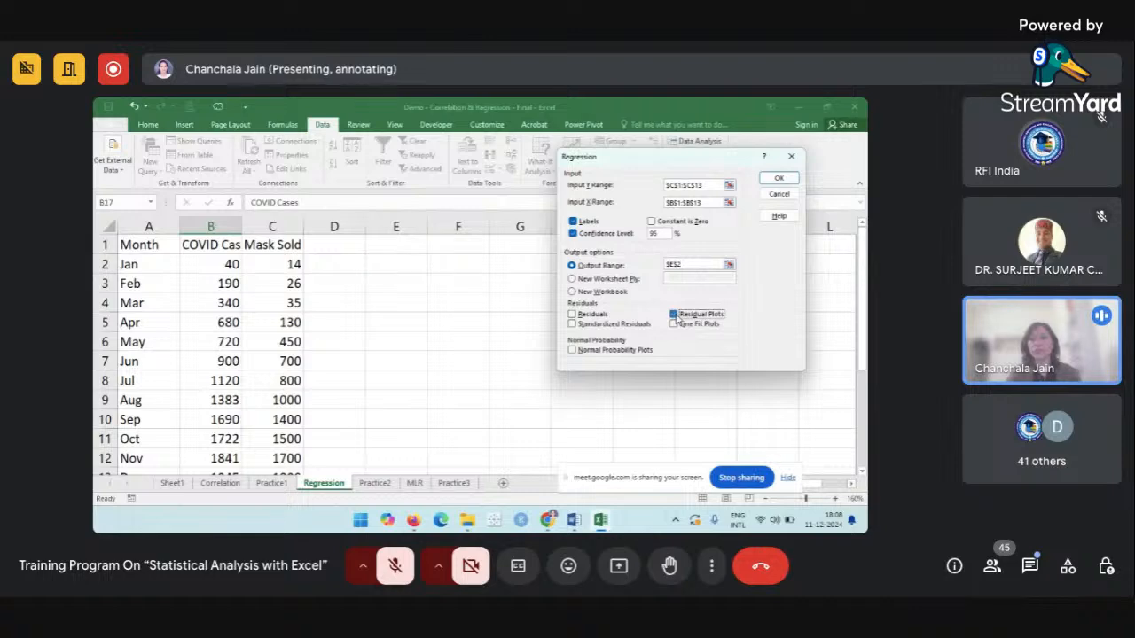
{"action": "left_click", "coordinate": [674, 323]}
{"action": "left_click", "coordinate": [573, 351]}
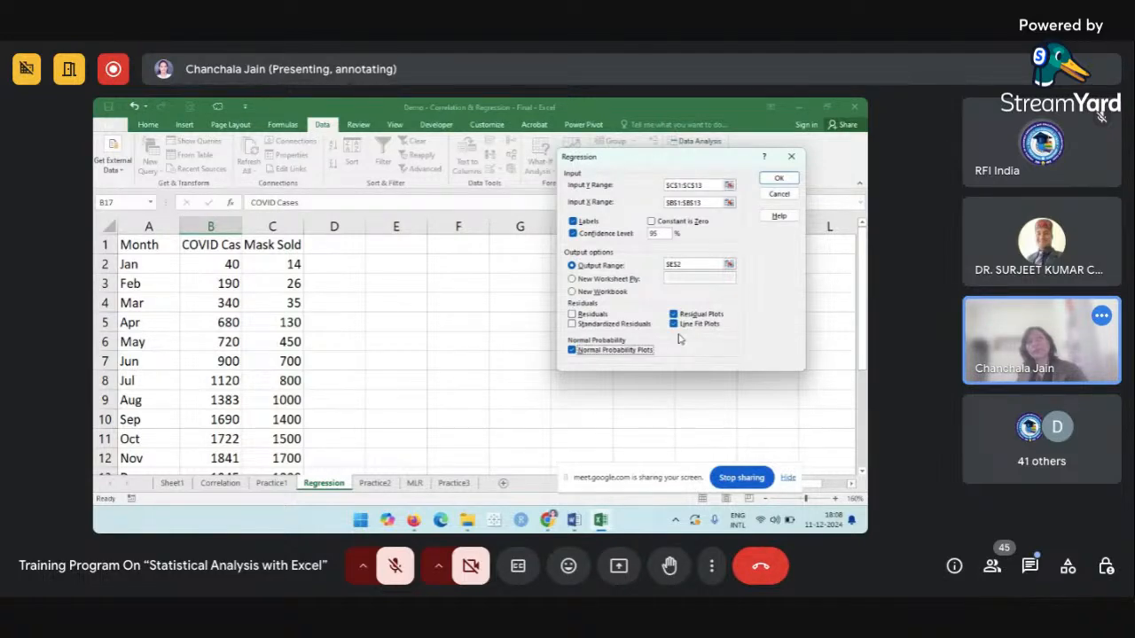
{"action": "left_click", "coordinate": [779, 179]}
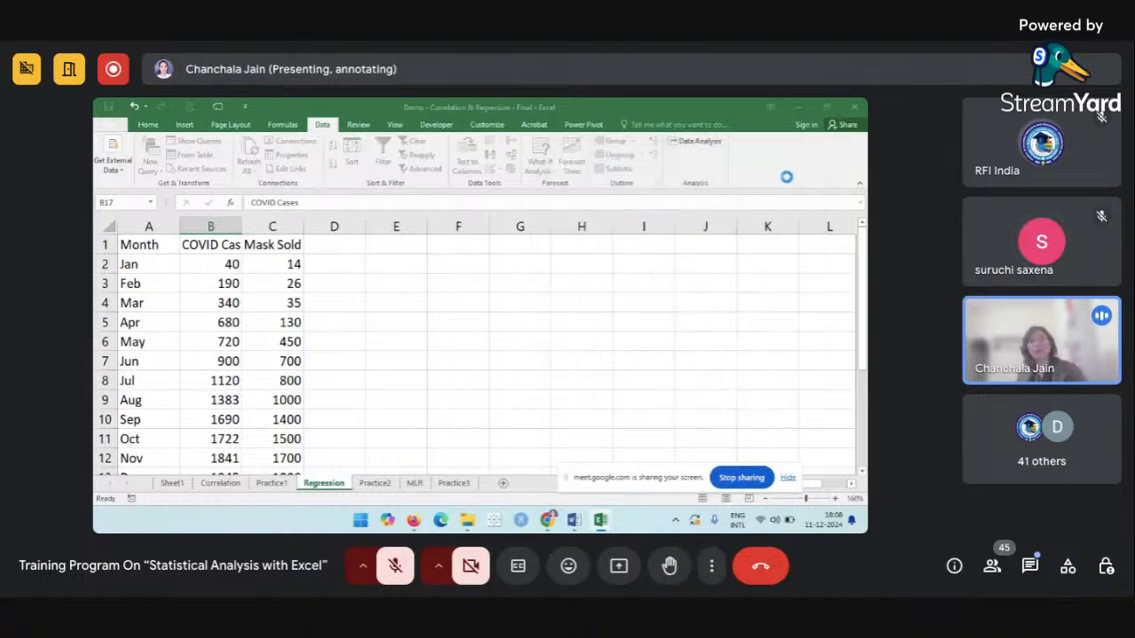
Look through the regression output, from the summary and ANOVA tables to the residual listing and the generated charts.
{"action": "left_click", "coordinate": [575, 357]}
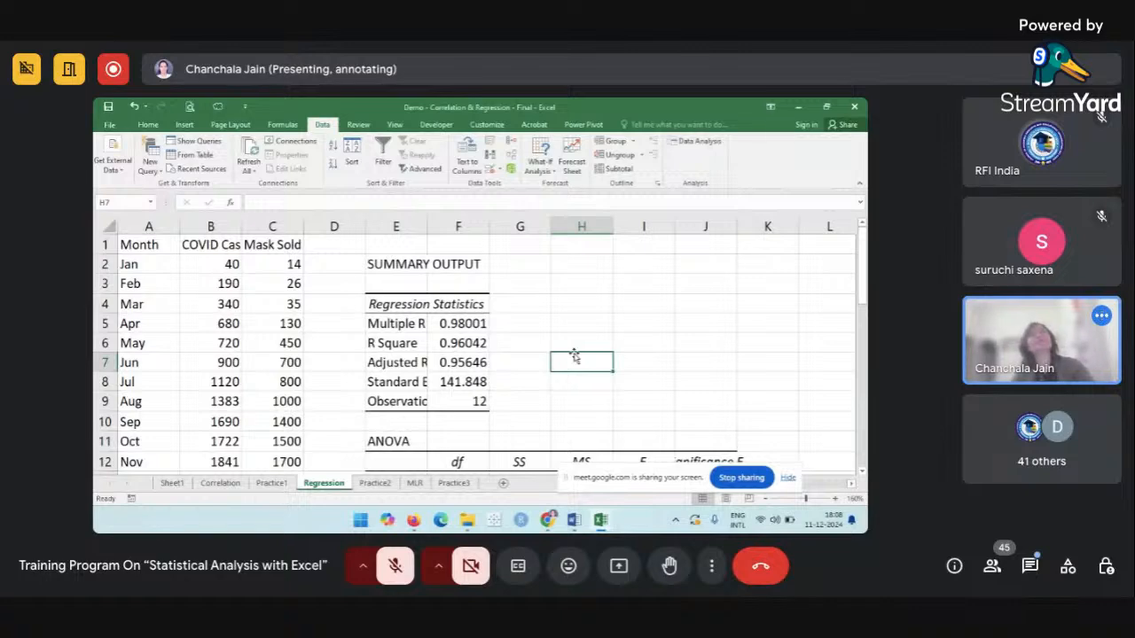
{"action": "scroll", "coordinate": [574, 355], "scroll_direction": "down", "scroll_amount": 1}
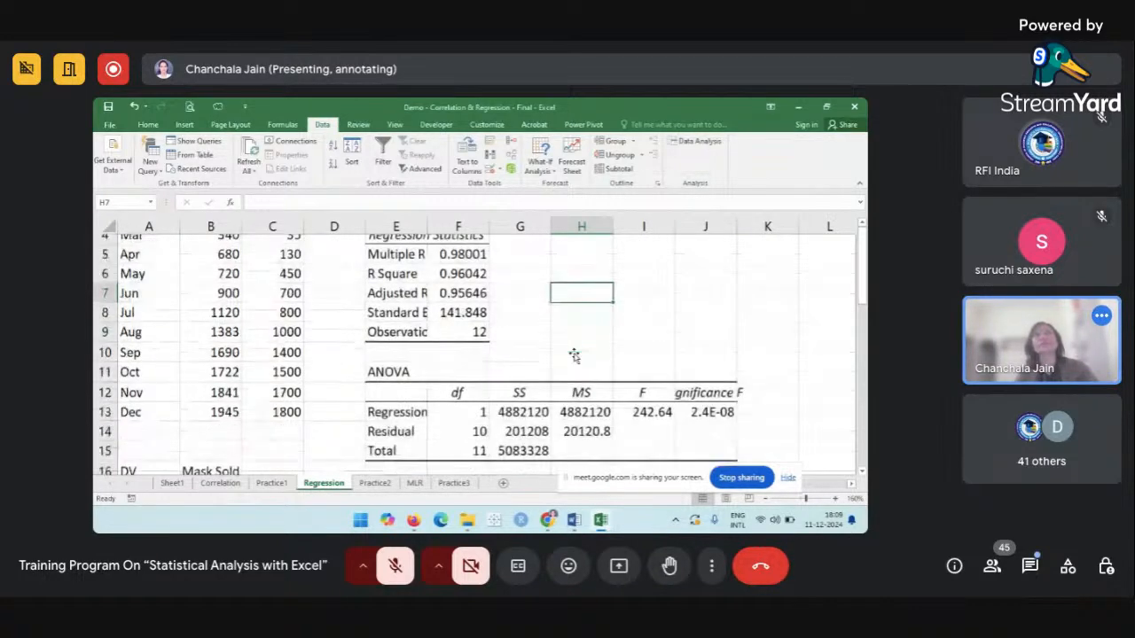
{"action": "scroll", "coordinate": [574, 353], "scroll_direction": "down", "scroll_amount": 2}
{"action": "scroll", "coordinate": [573, 353], "scroll_direction": "down", "scroll_amount": 8}
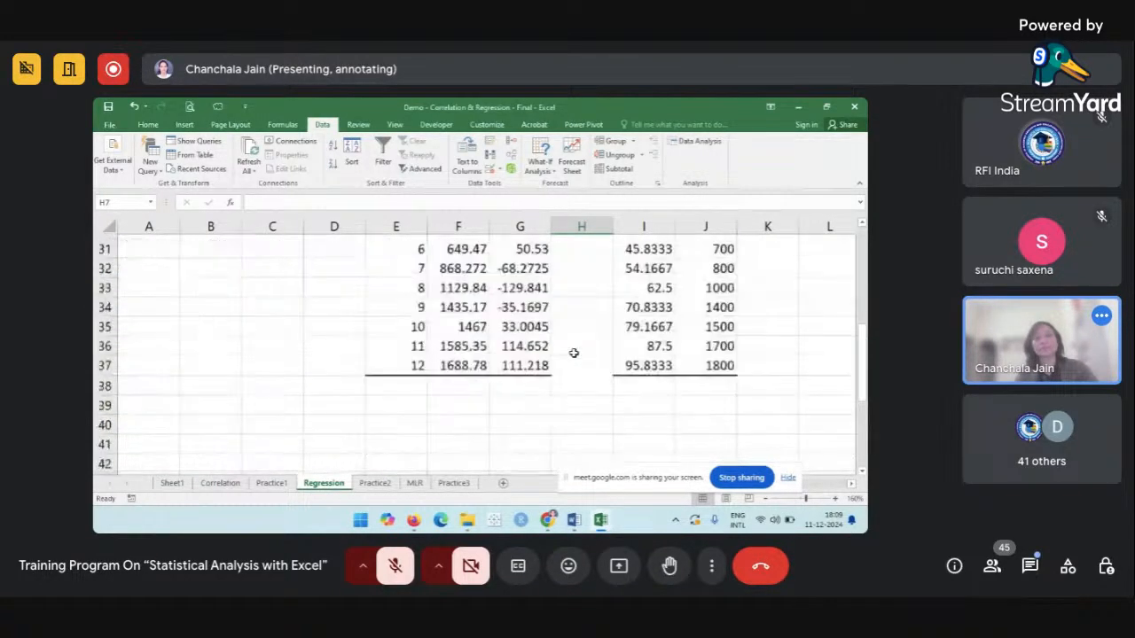
{"action": "scroll", "coordinate": [573, 353], "scroll_direction": "up", "scroll_amount": 10}
{"action": "scroll", "coordinate": [574, 353], "scroll_direction": "down", "scroll_amount": 2}
{"action": "scroll", "coordinate": [574, 353], "scroll_direction": "right", "scroll_amount": 6}
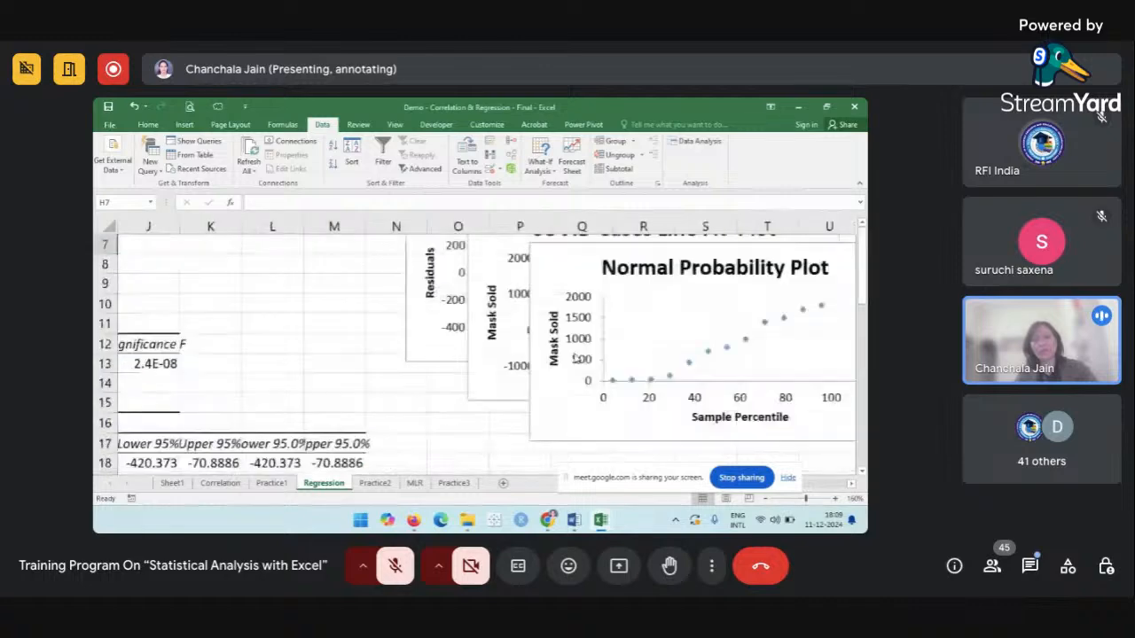
{"action": "scroll", "coordinate": [574, 354], "scroll_direction": "right", "scroll_amount": 2}
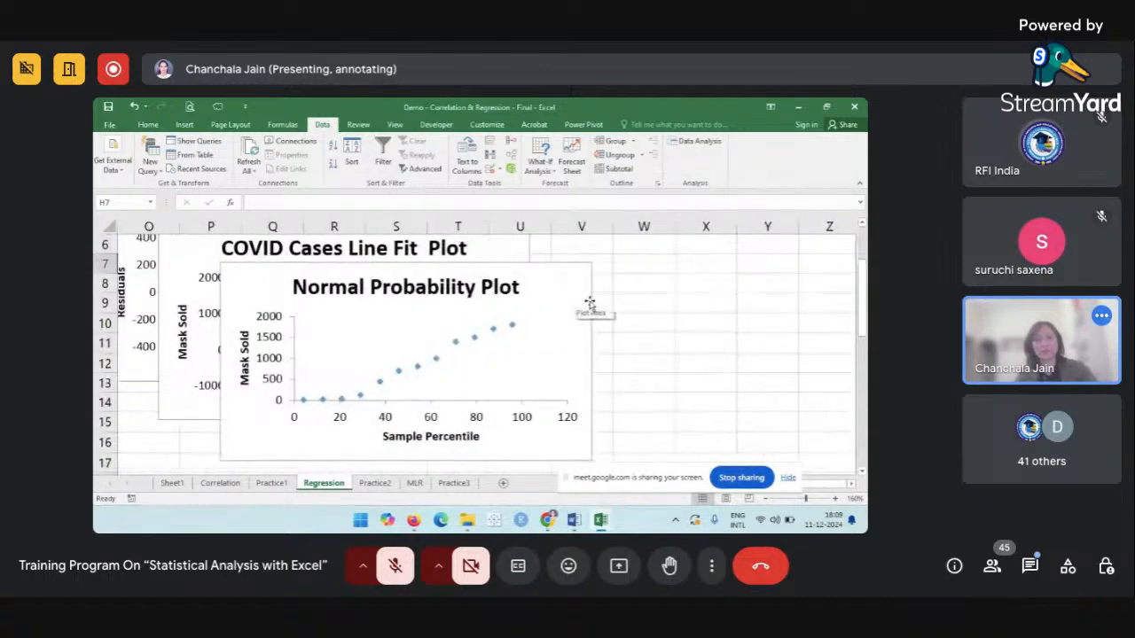
Move the Normal Probability Plot off the overlapping COVID Cases Line Fit Plot into the empty columns beside it.
{"action": "left_click", "coordinate": [638, 317]}
{"action": "left_click", "coordinate": [560, 273]}
{"action": "left_click_drag", "start_coordinate": [560, 274], "coordinate": [864, 349]}
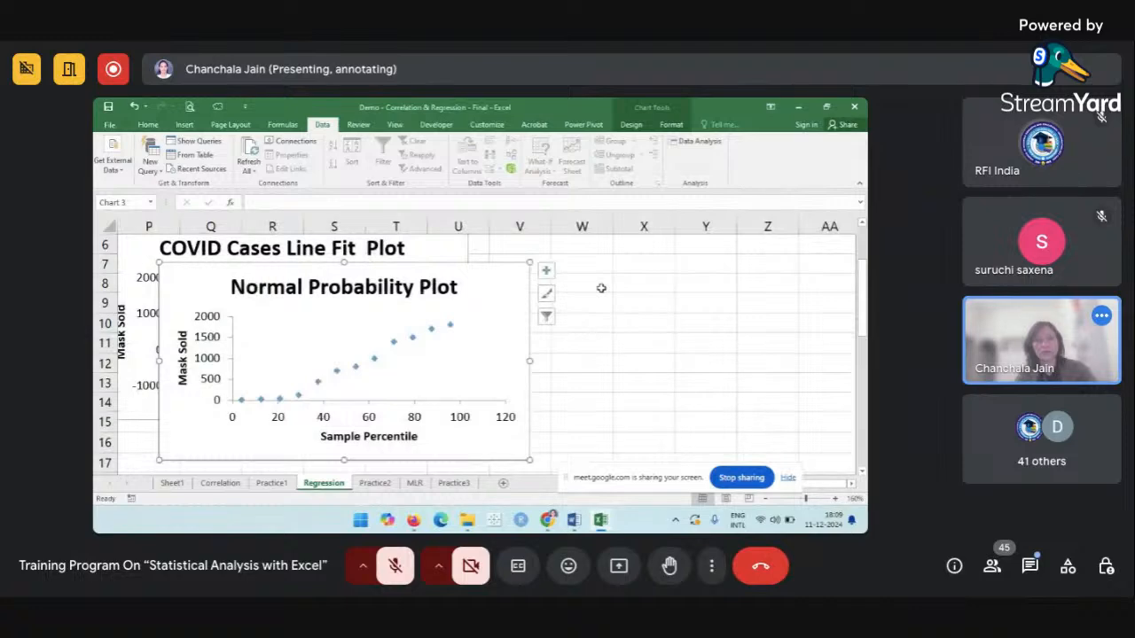
{"action": "left_click_drag", "start_coordinate": [496, 268], "coordinate": [799, 290]}
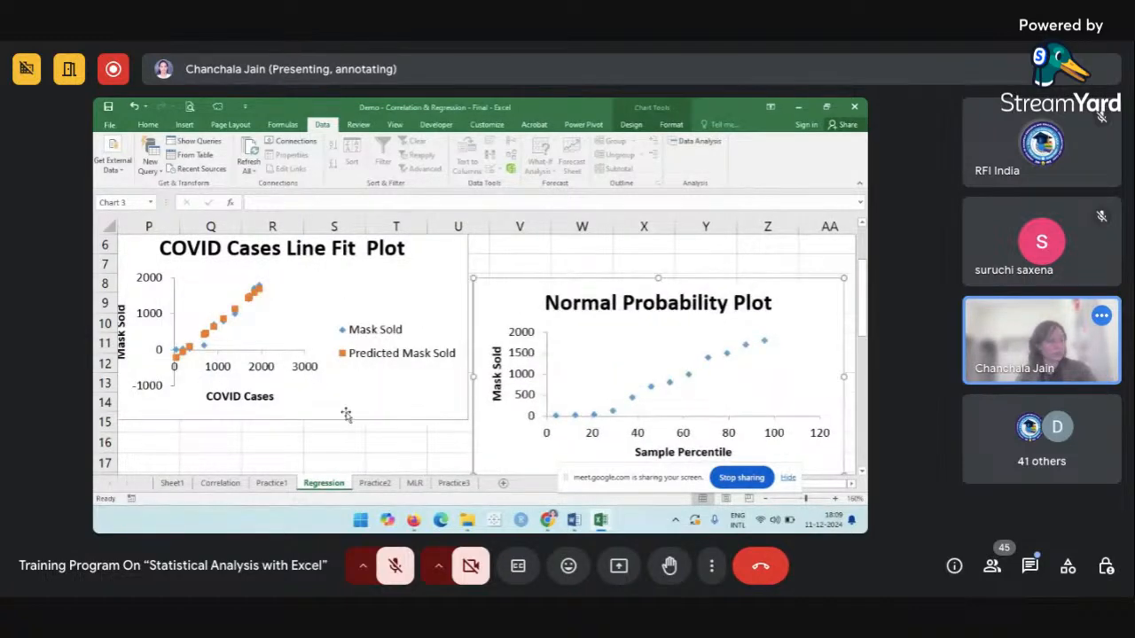
Move the COVID Cases Line Fit Plot down below the Residual Plot, keeping its title at its original place in the chart.
{"action": "scroll", "coordinate": [424, 338], "scroll_direction": "up", "scroll_amount": 2}
{"action": "left_click_drag", "start_coordinate": [423, 338], "coordinate": [459, 457]}
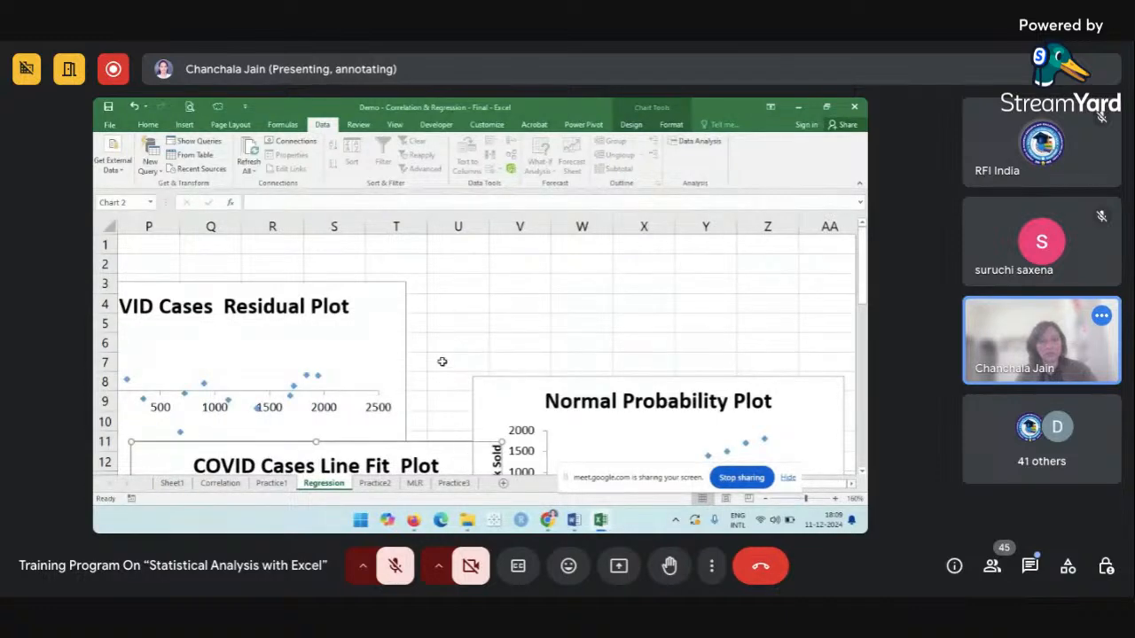
{"action": "scroll", "coordinate": [442, 362], "scroll_direction": "down", "scroll_amount": 4}
{"action": "scroll", "coordinate": [442, 360], "scroll_direction": "up", "scroll_amount": 1}
{"action": "left_click", "coordinate": [443, 255]}
{"action": "left_click_drag", "start_coordinate": [442, 254], "coordinate": [439, 390]}
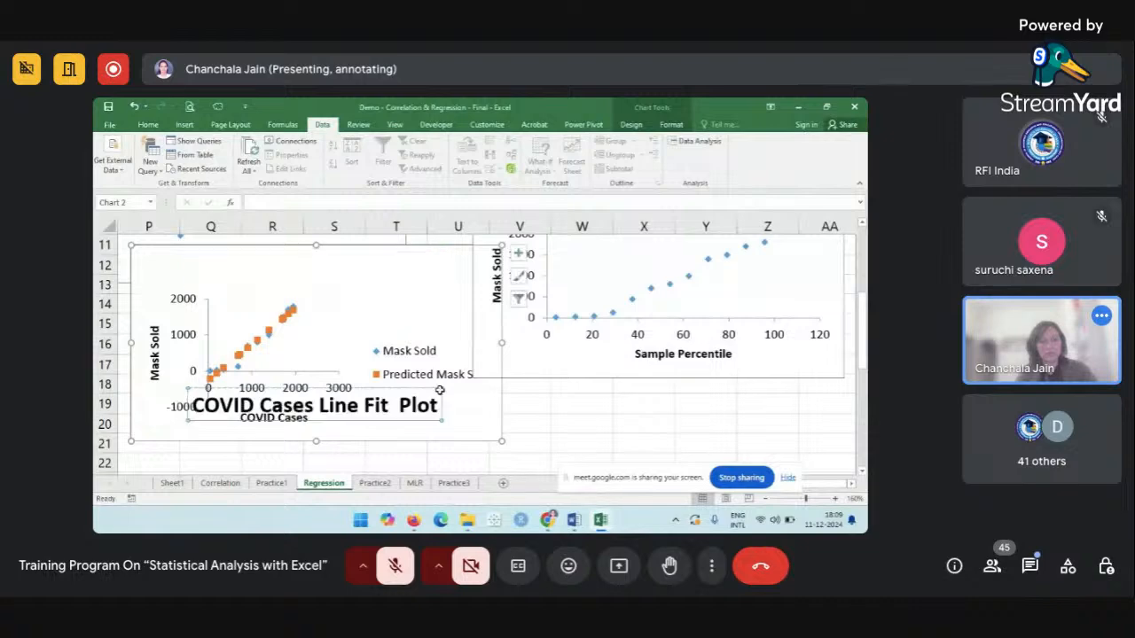
{"action": "key", "text": "ctrl+z"}
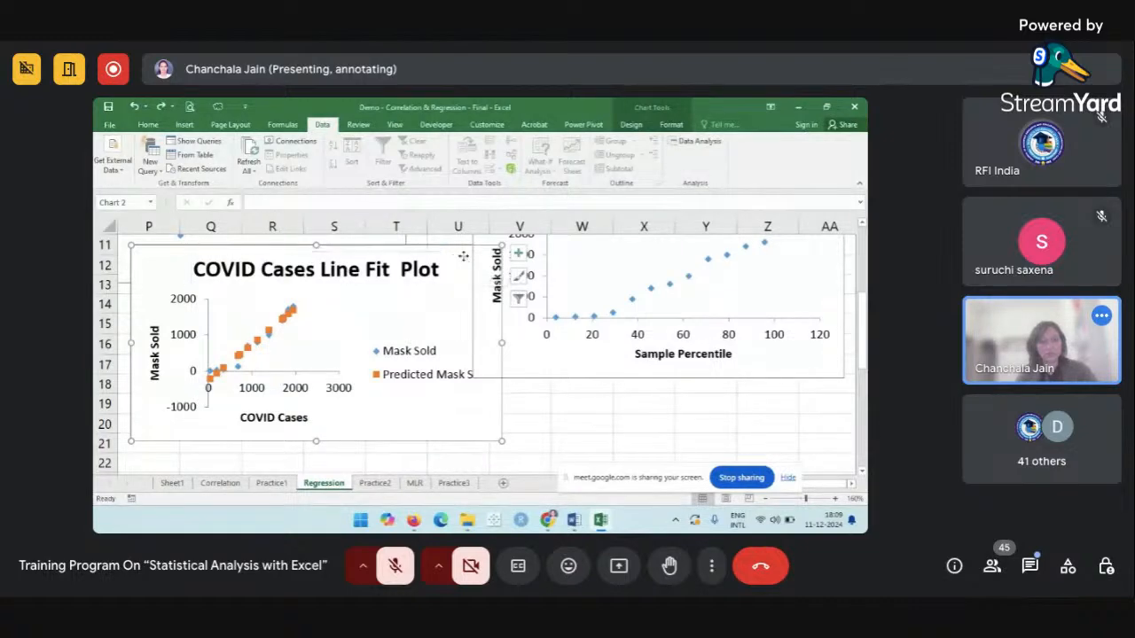
{"action": "left_click_drag", "start_coordinate": [466, 266], "coordinate": [541, 398]}
Widen column E of the summary output so that the Regression Statistics labels fit completely.
{"action": "scroll", "coordinate": [379, 368], "scroll_direction": "left", "scroll_amount": 7}
{"action": "scroll", "coordinate": [377, 367], "scroll_direction": "up", "scroll_amount": 2}
{"action": "scroll", "coordinate": [369, 365], "scroll_direction": "left", "scroll_amount": 8}
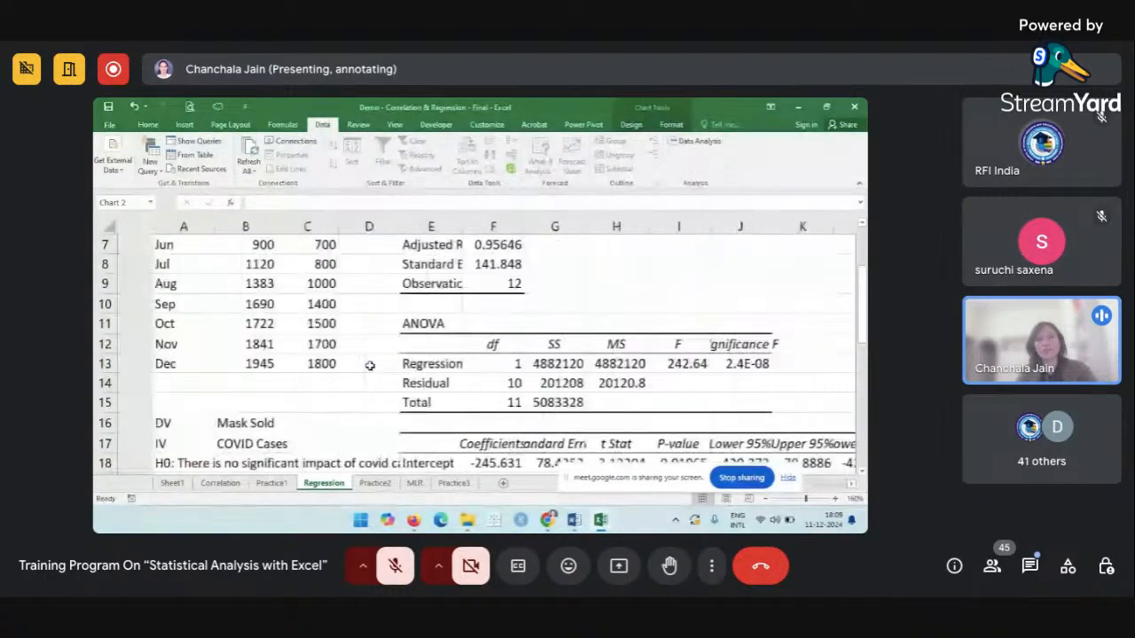
{"action": "scroll", "coordinate": [370, 365], "scroll_direction": "left", "scroll_amount": 1}
{"action": "left_click", "coordinate": [369, 365]}
{"action": "scroll", "coordinate": [370, 365], "scroll_direction": "up", "scroll_amount": 2}
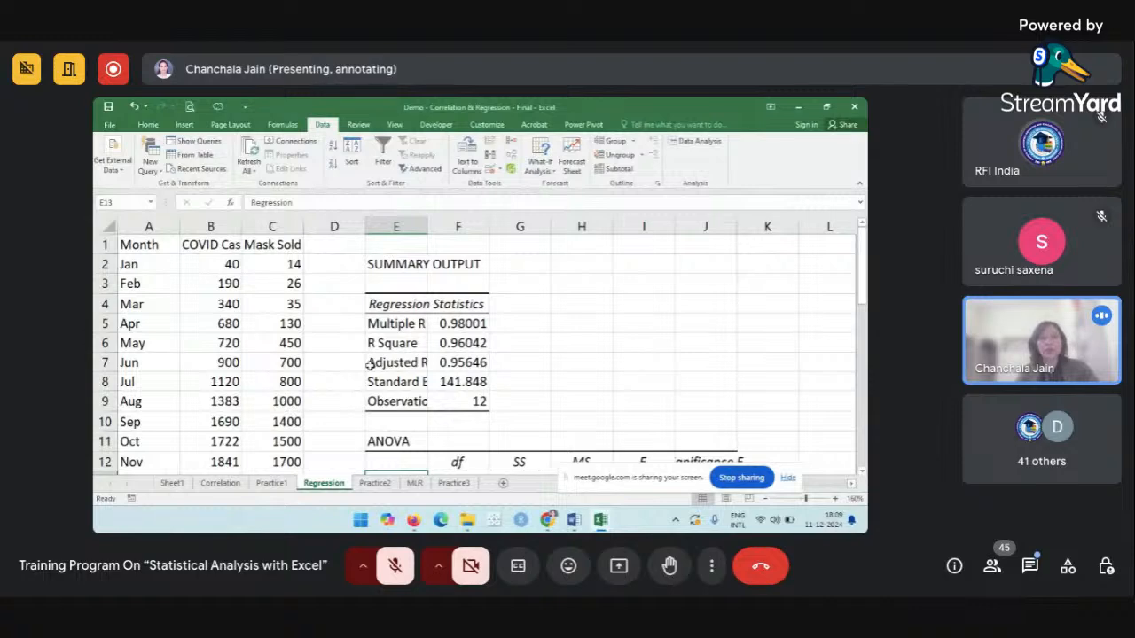
{"action": "left_click_drag", "start_coordinate": [427, 226], "coordinate": [480, 226]}
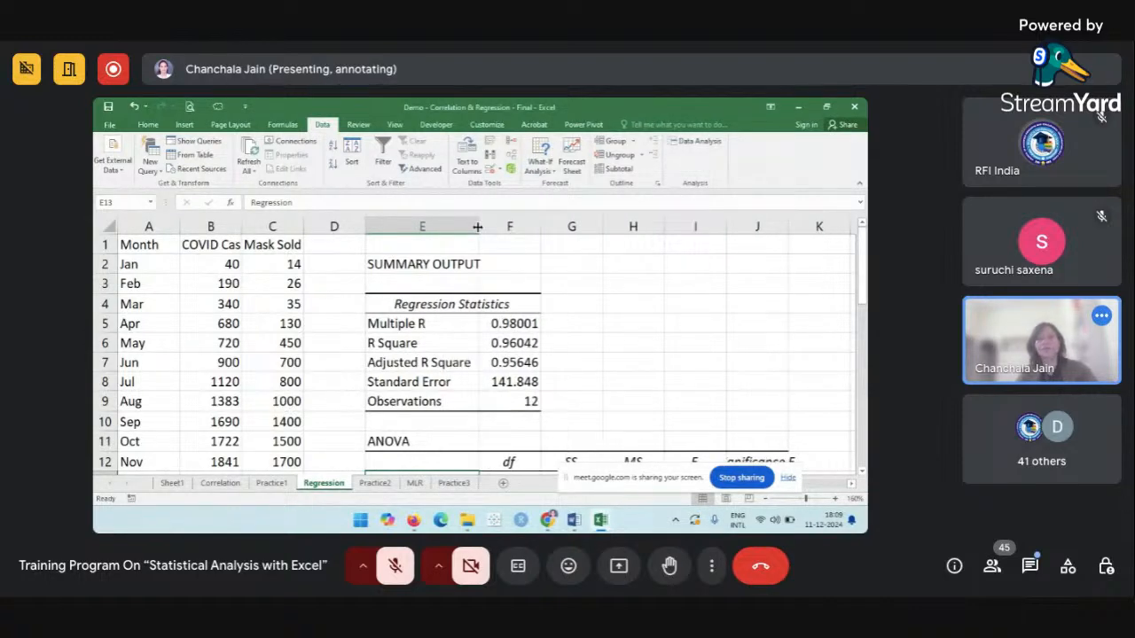
Examine Multiple R and R Square, and annotate R Square in G6 with "Coefficient of determination which explains %variance explained by IV in DV".
{"action": "left_click", "coordinate": [451, 323]}
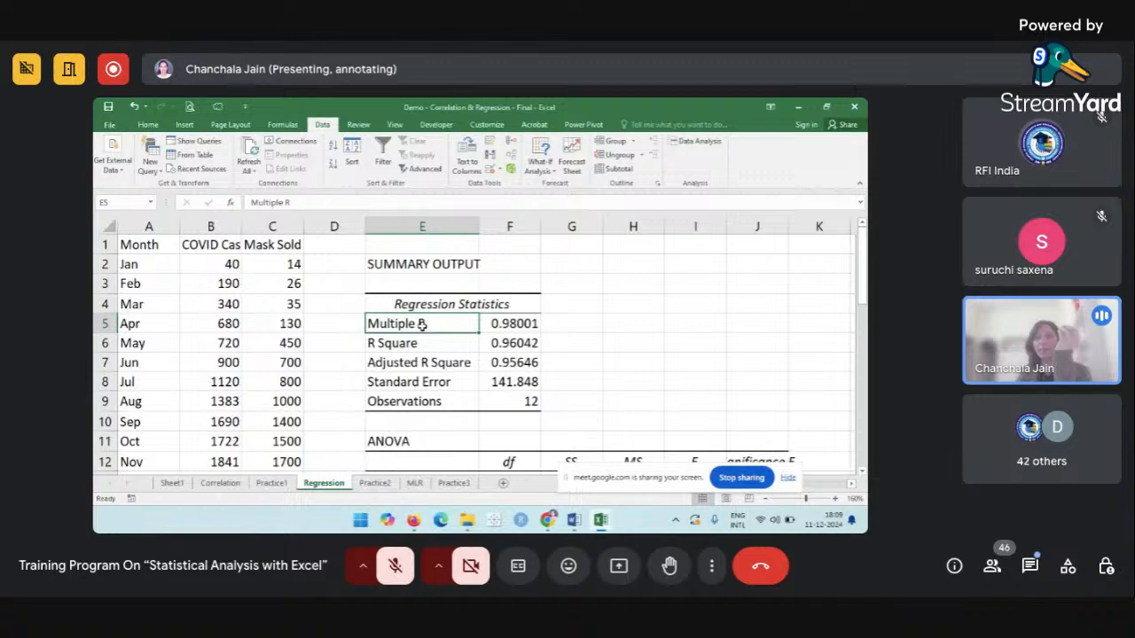
{"action": "left_click", "coordinate": [522, 324]}
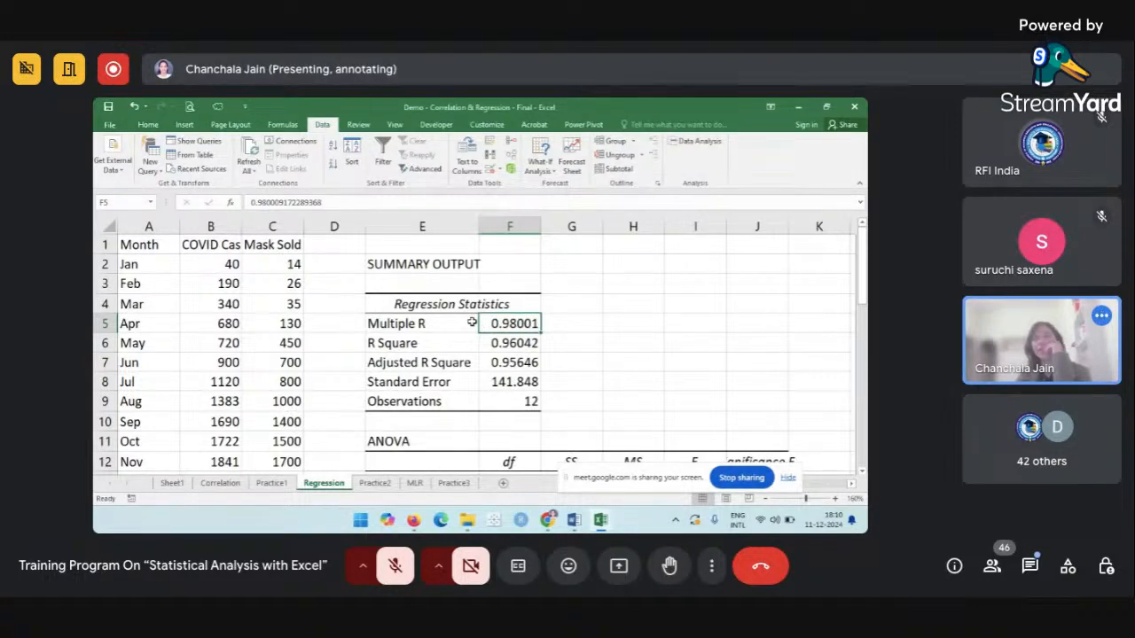
{"action": "left_click", "coordinate": [441, 345]}
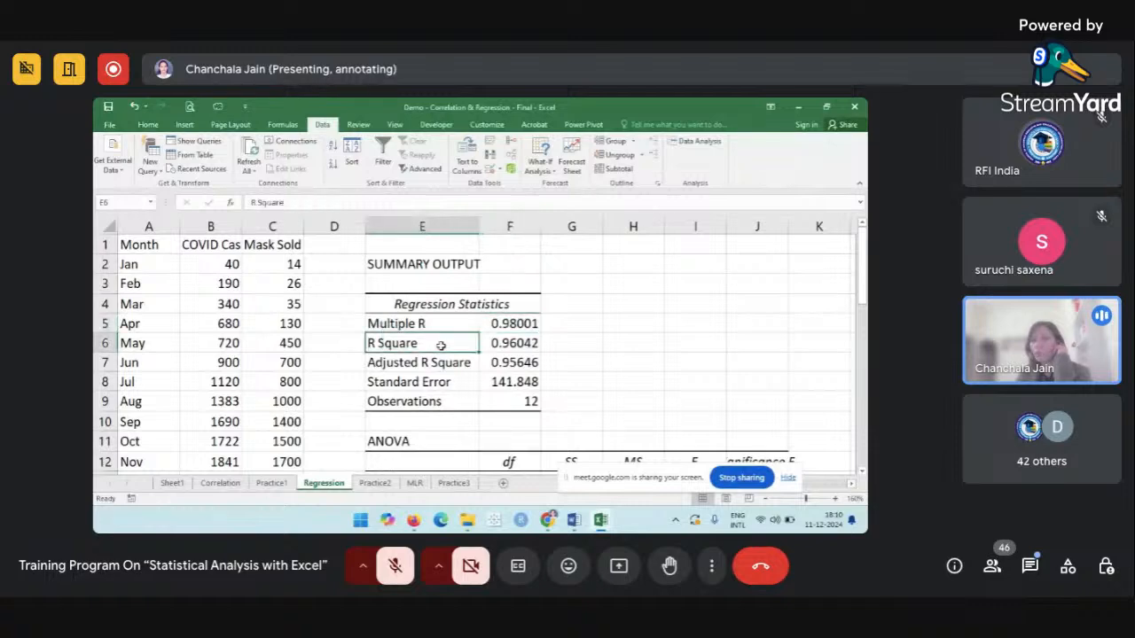
{"action": "left_click", "coordinate": [578, 342]}
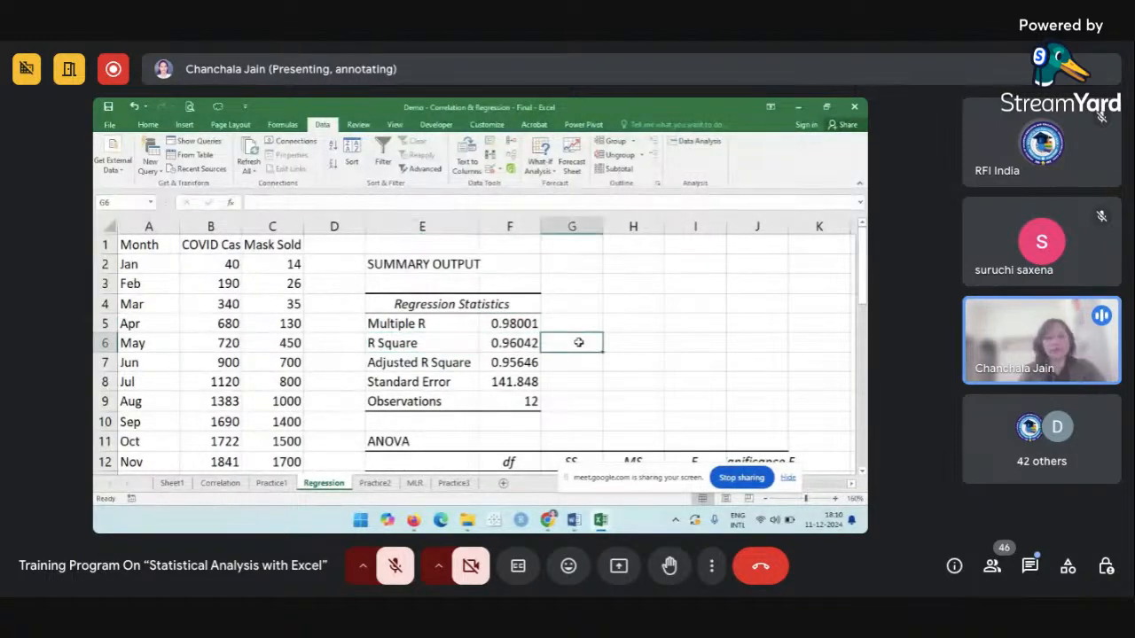
{"action": "type", "text": "Coefficient of determination which explains"}
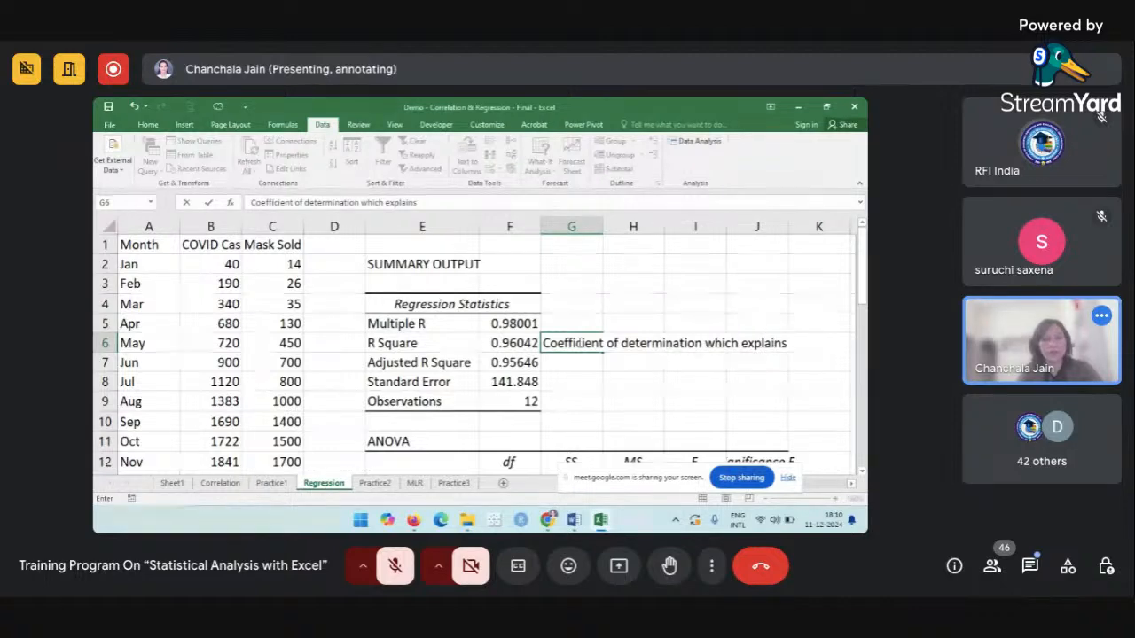
{"action": "type", "text": " %"}
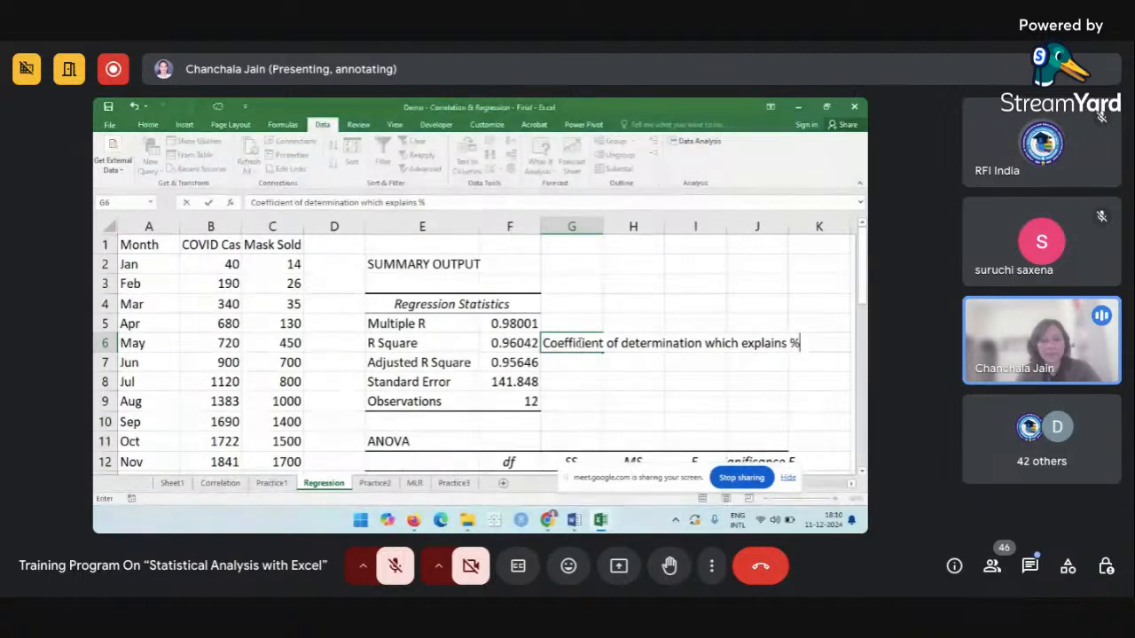
{"action": "type", "text": "vari"}
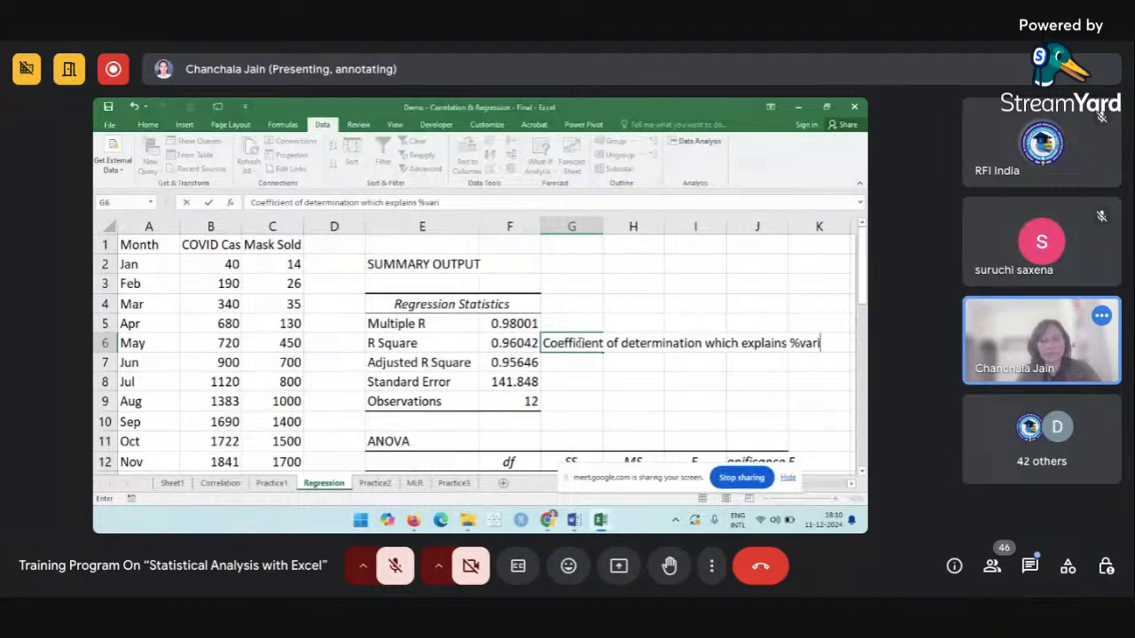
{"action": "type", "text": "ance exp"}
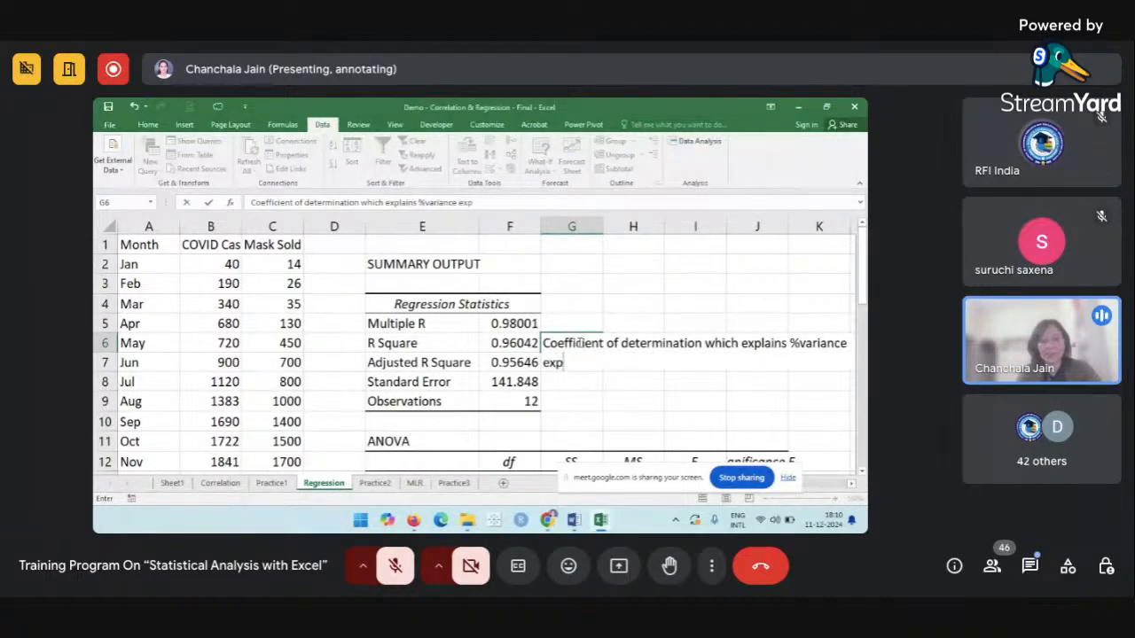
{"action": "type", "text": "lained by"}
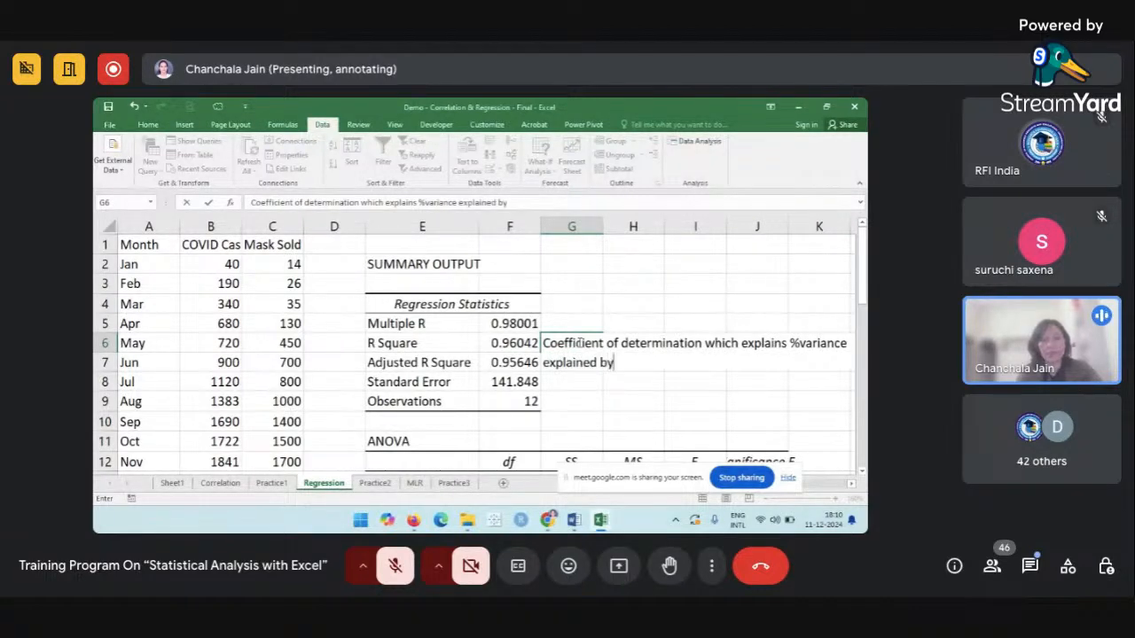
{"action": "type", "text": " IV in DV"}
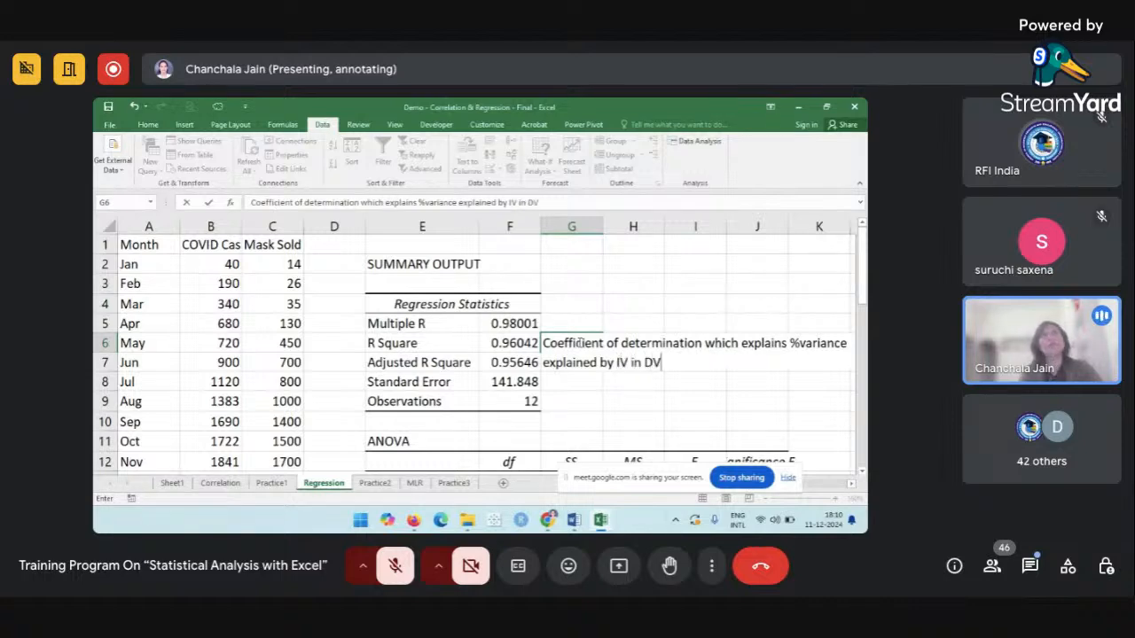
{"action": "left_click", "coordinate": [693, 381]}
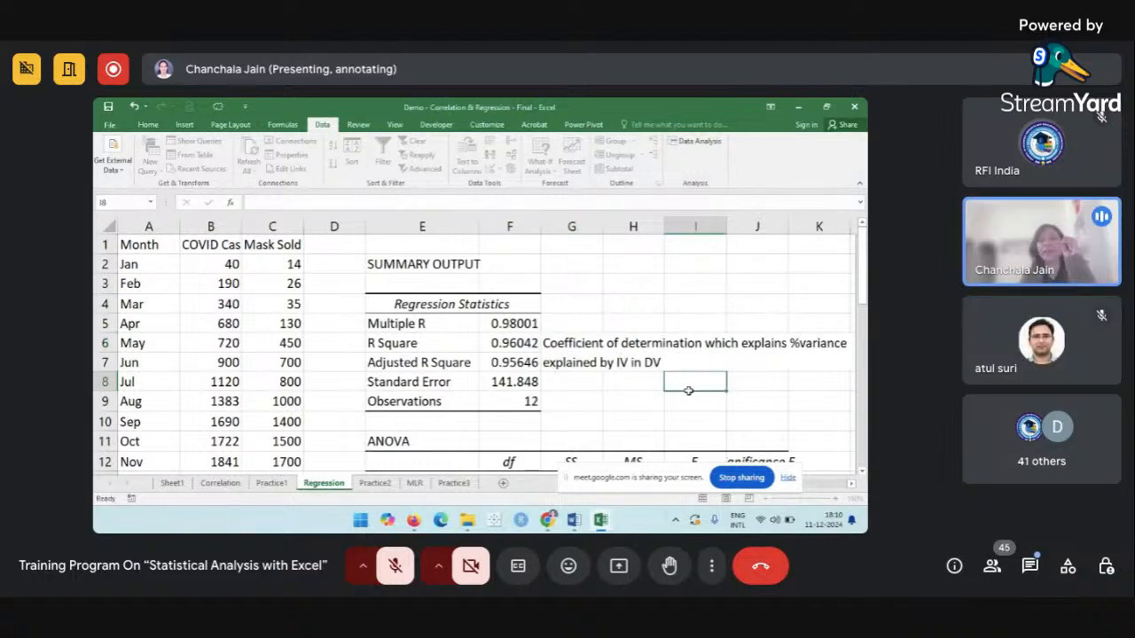
Examine R Square with its annotation, Adjusted R Square, Standard Error and Observations in the Regression Statistics.
{"action": "scroll", "coordinate": [689, 394], "scroll_direction": "right", "scroll_amount": 2}
{"action": "scroll", "coordinate": [689, 393], "scroll_direction": "left", "scroll_amount": 1}
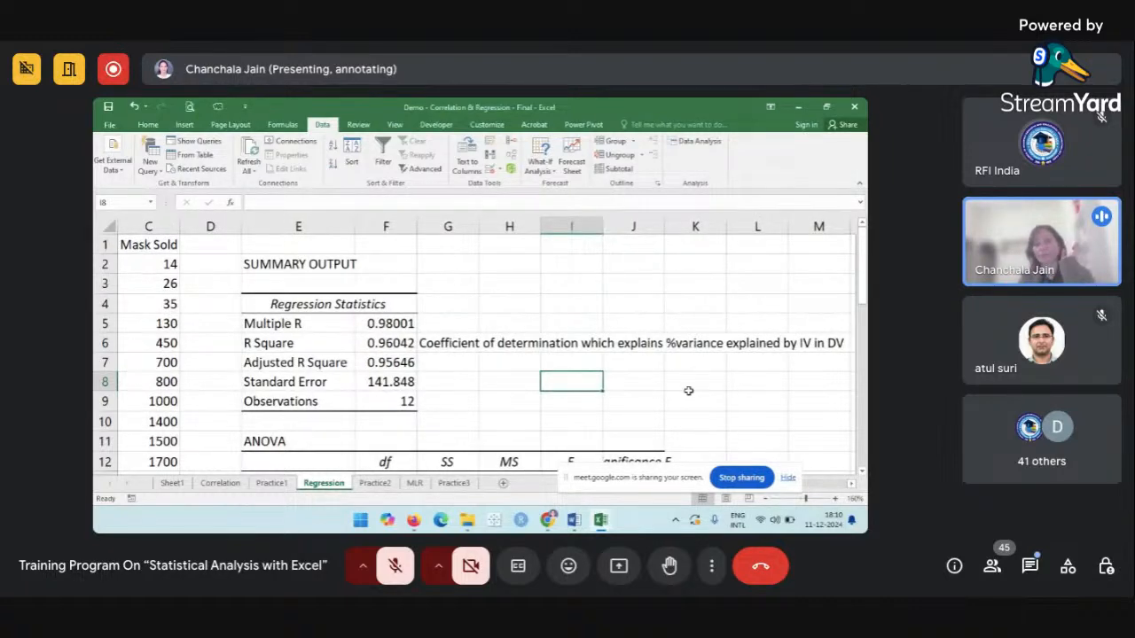
{"action": "scroll", "coordinate": [689, 391], "scroll_direction": "left", "scroll_amount": 2}
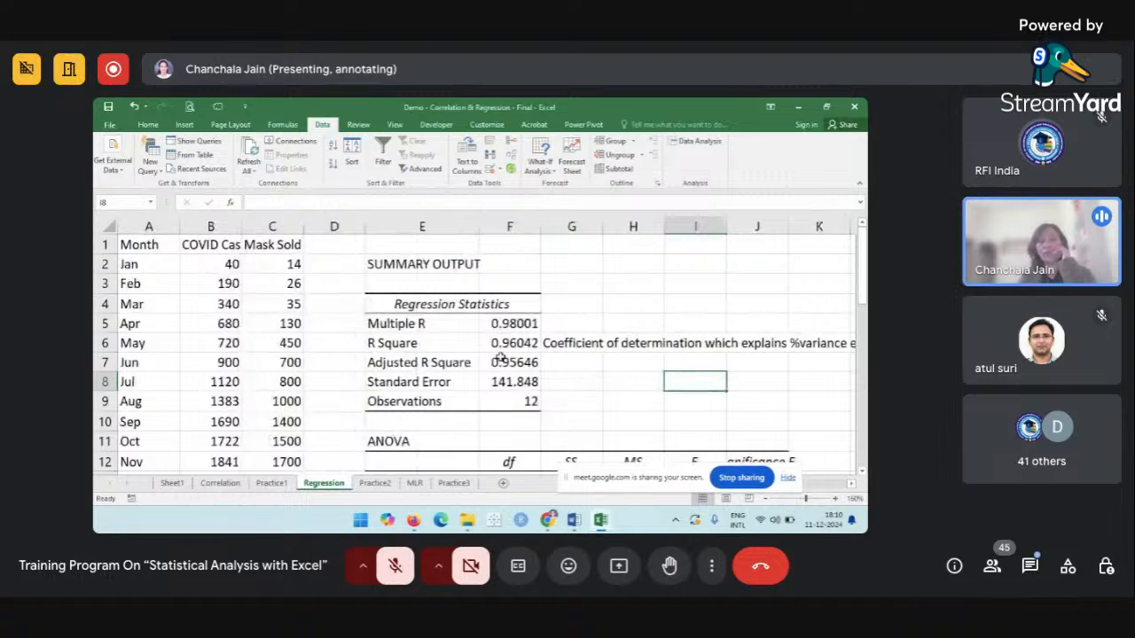
{"action": "left_click", "coordinate": [441, 350]}
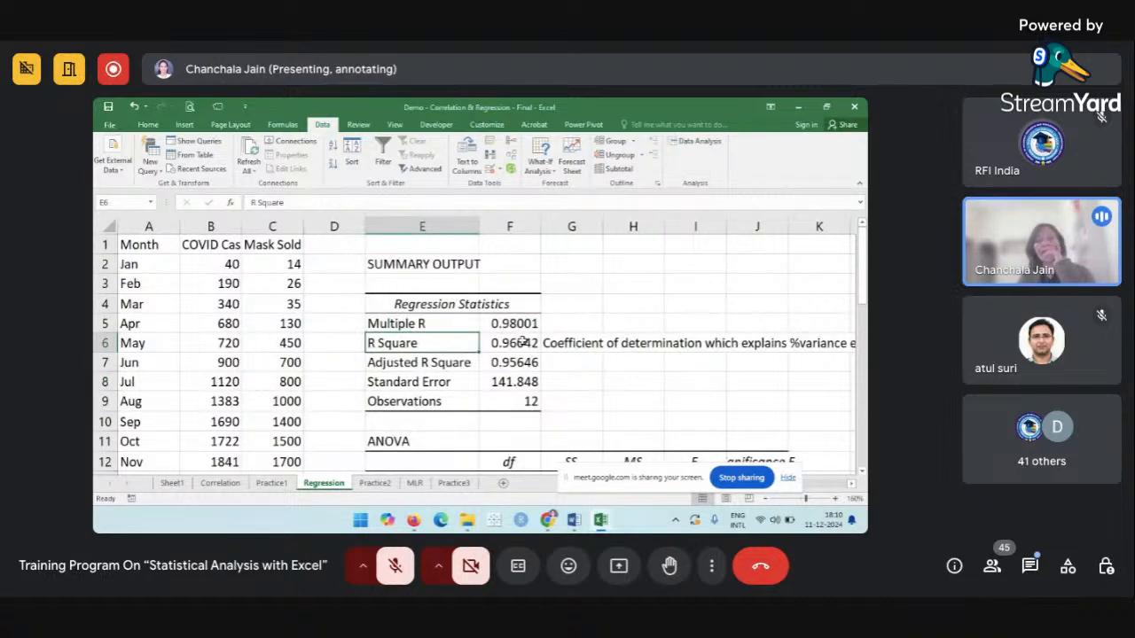
{"action": "left_click", "coordinate": [522, 341]}
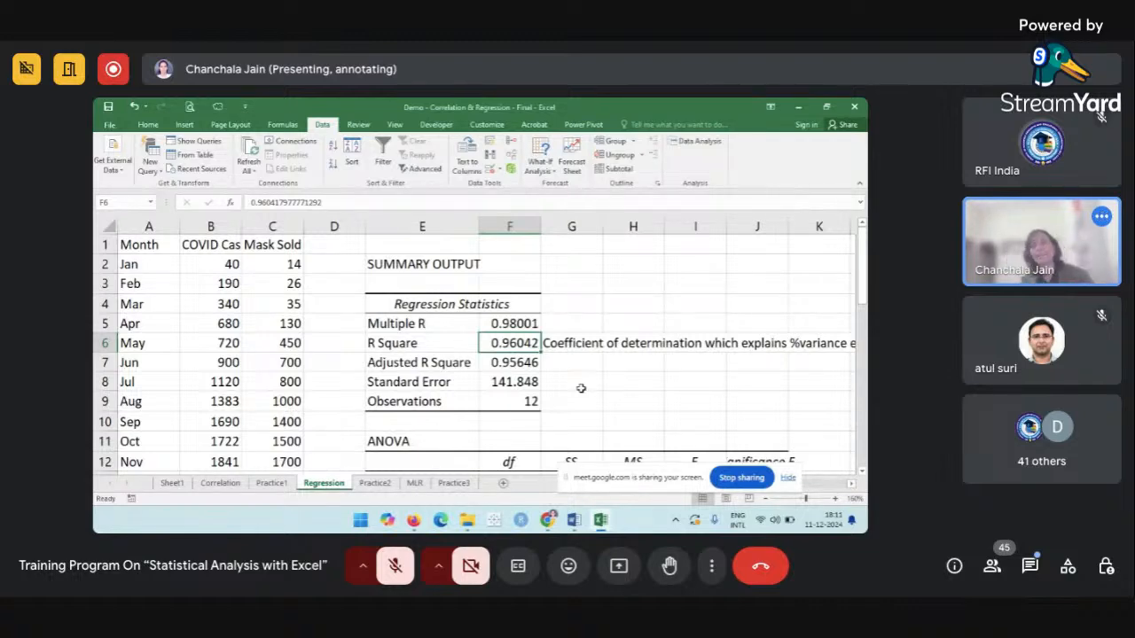
{"action": "left_click", "coordinate": [439, 362]}
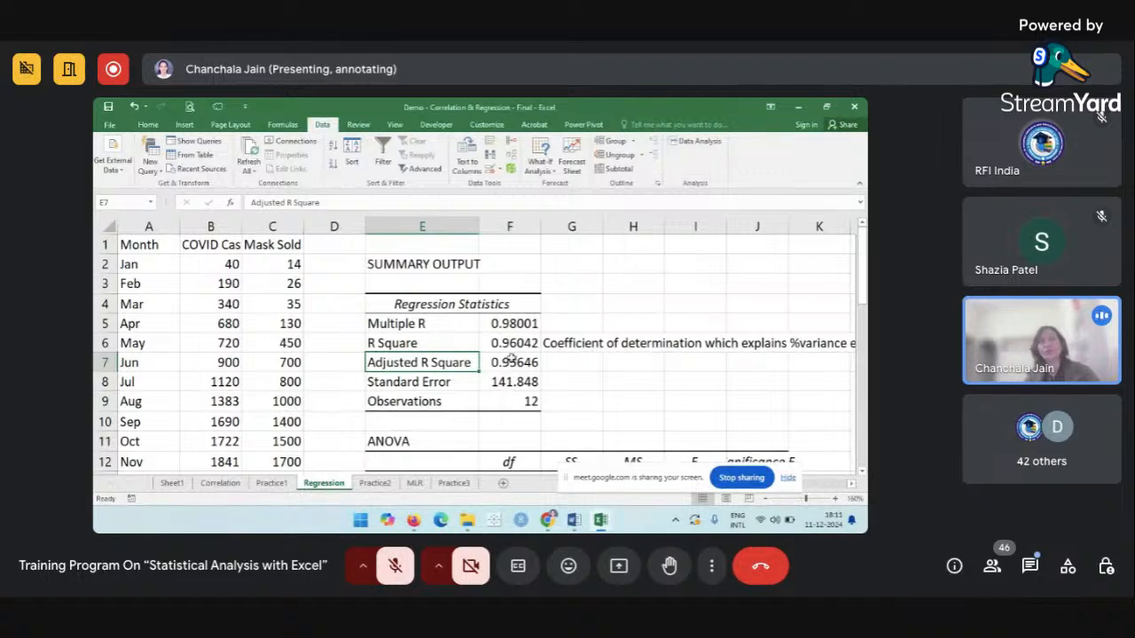
{"action": "left_click", "coordinate": [453, 389]}
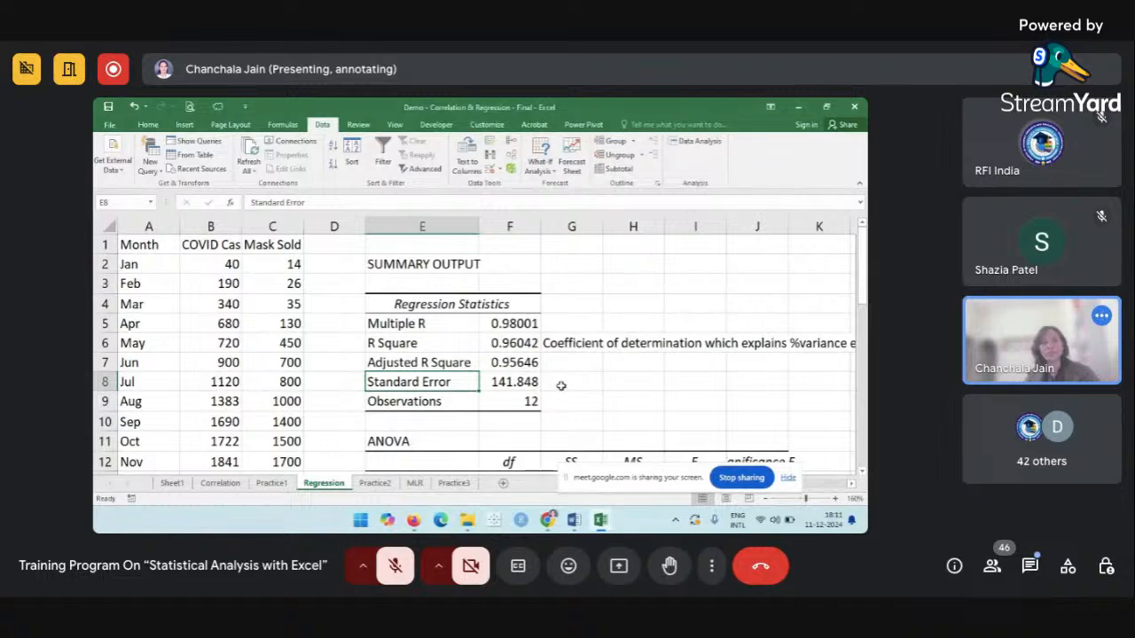
{"action": "left_click", "coordinate": [463, 399]}
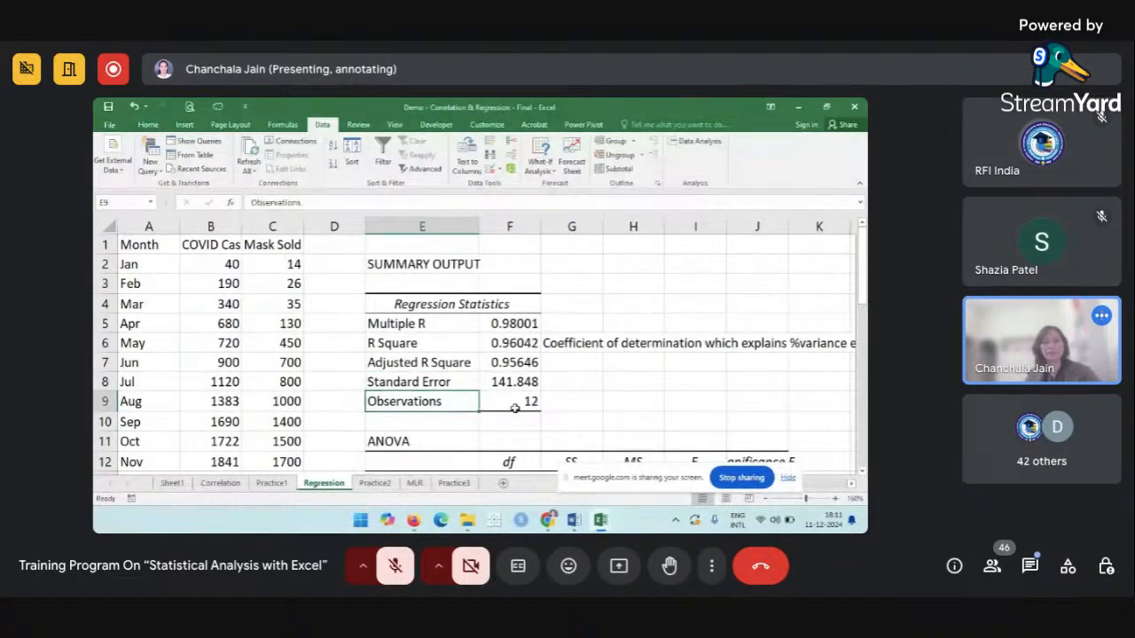
{"action": "left_click", "coordinate": [514, 408]}
Annotate the ANOVA table's Significance F in K13 with "<.05, fitness of model, i.e., model is a good fit".
{"action": "scroll", "coordinate": [514, 408], "scroll_direction": "down", "scroll_amount": 2}
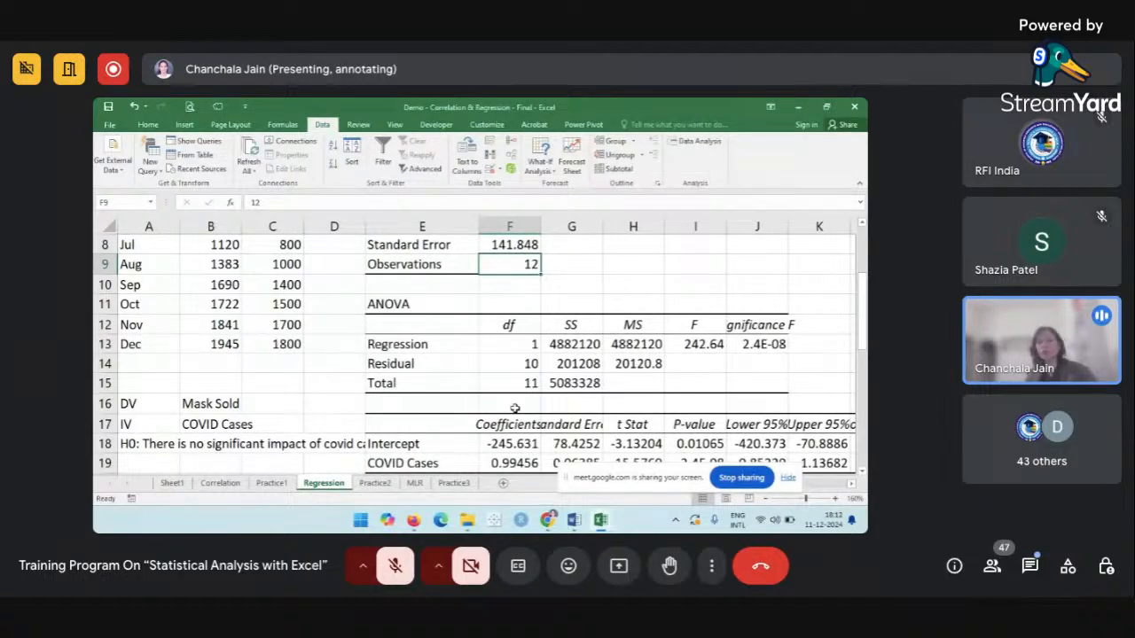
{"action": "left_click", "coordinate": [752, 342]}
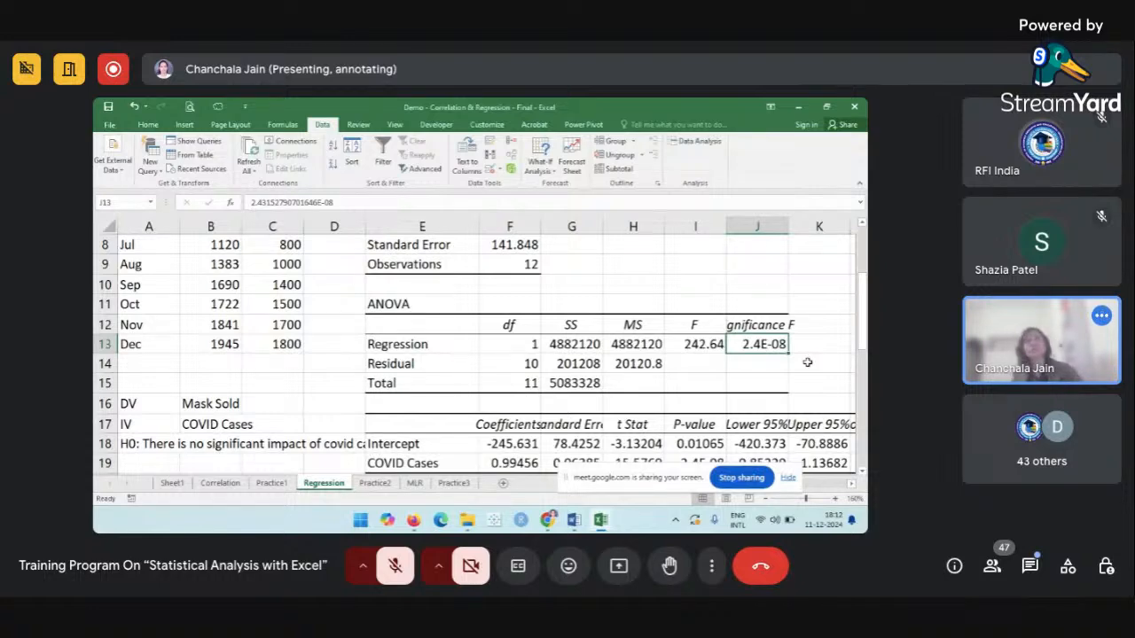
{"action": "left_click", "coordinate": [831, 343]}
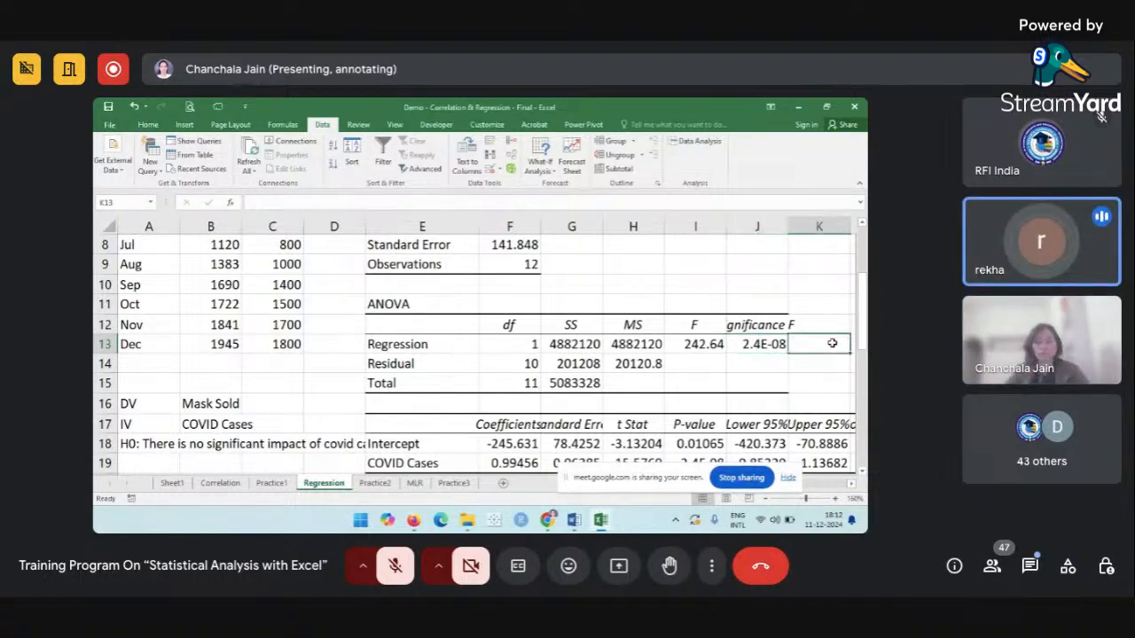
{"action": "type", "text": "<.0"}
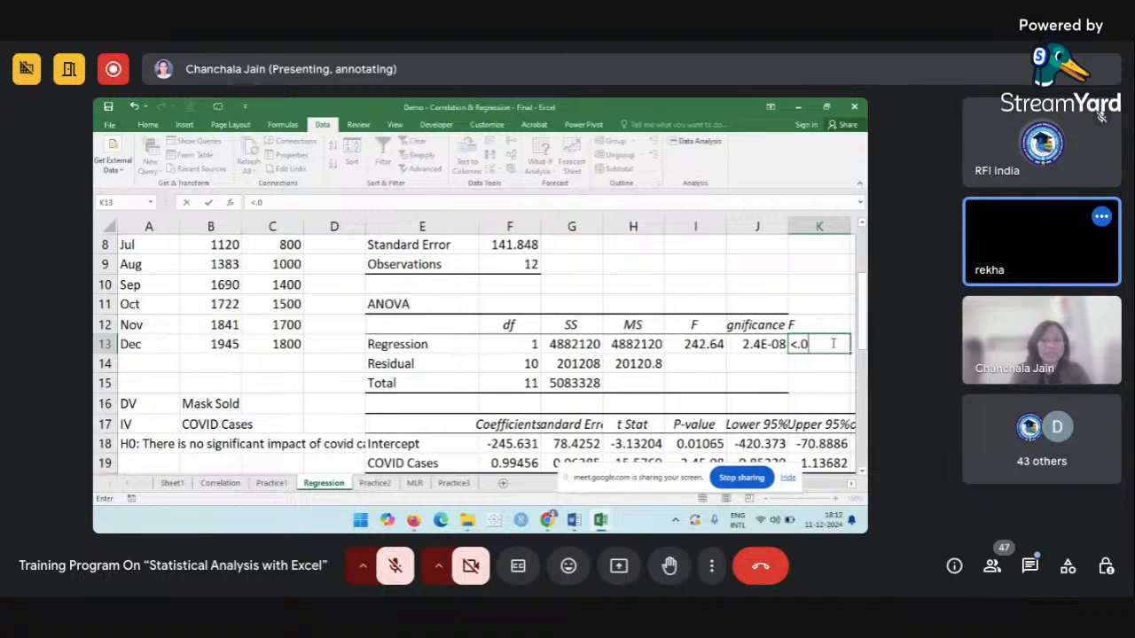
{"action": "type", "text": "5"}
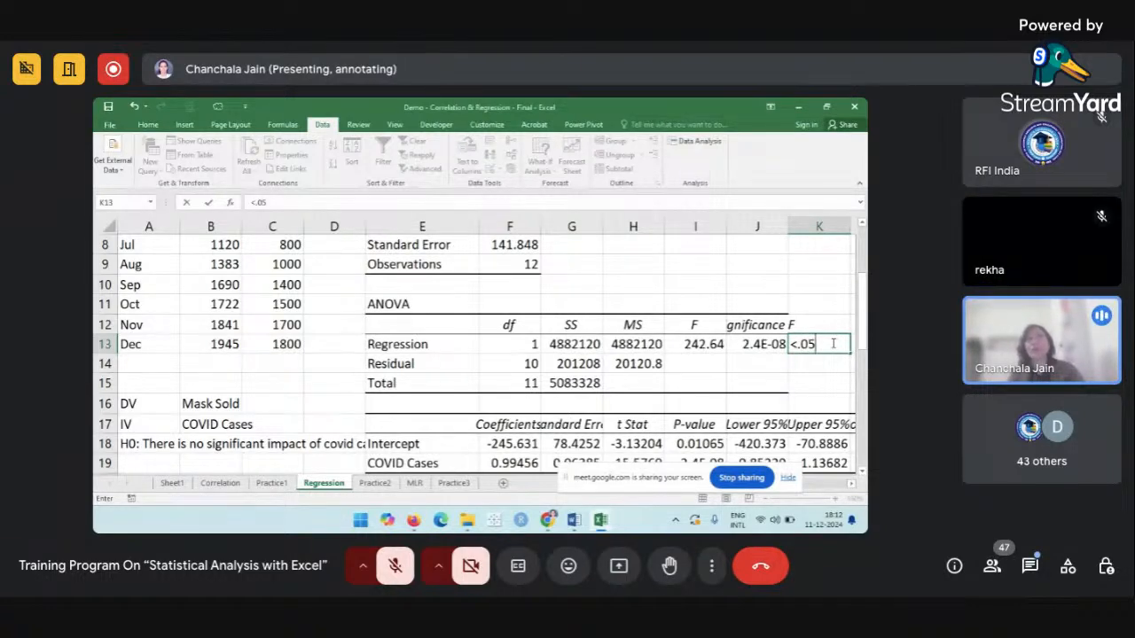
{"action": "type", "text": ", fi"}
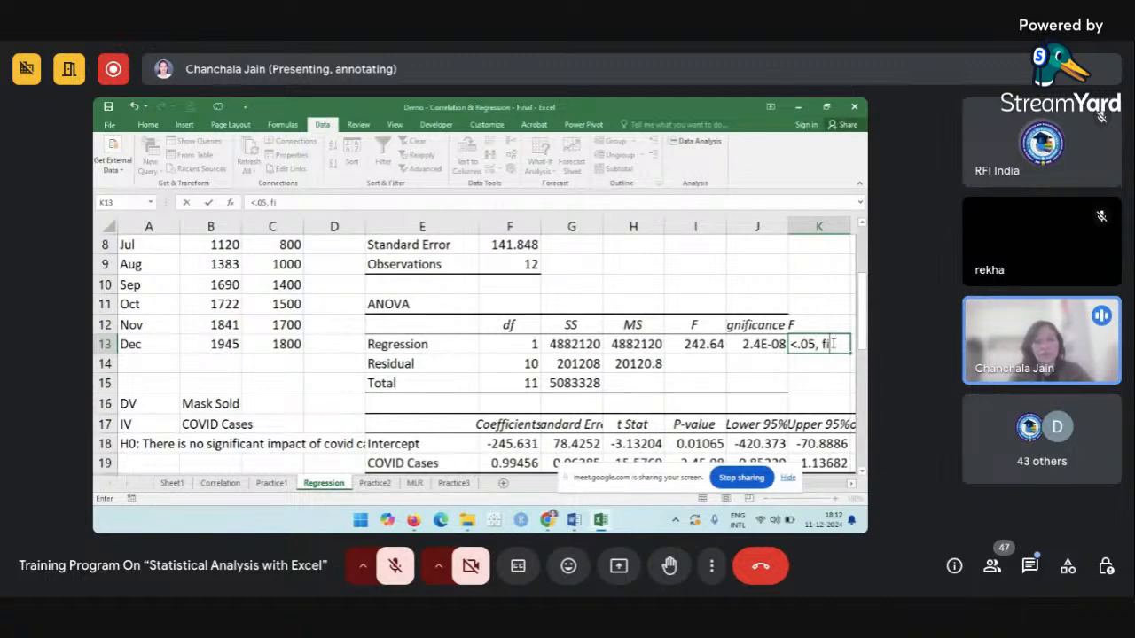
{"action": "type", "text": "tness of model"}
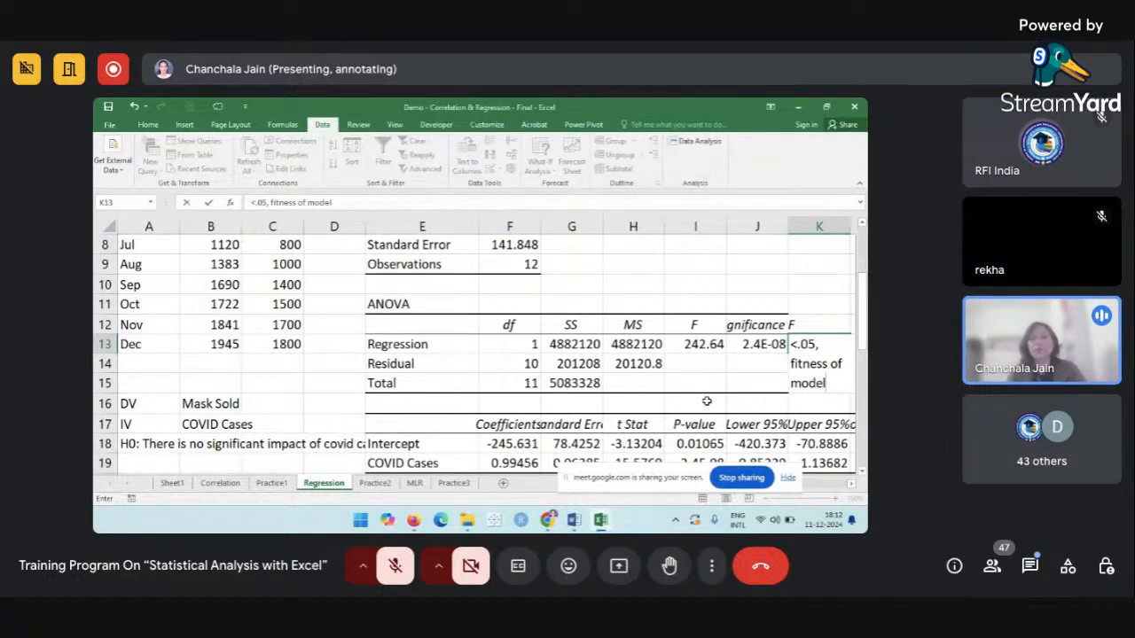
{"action": "scroll", "coordinate": [706, 402], "scroll_direction": "right", "scroll_amount": 2}
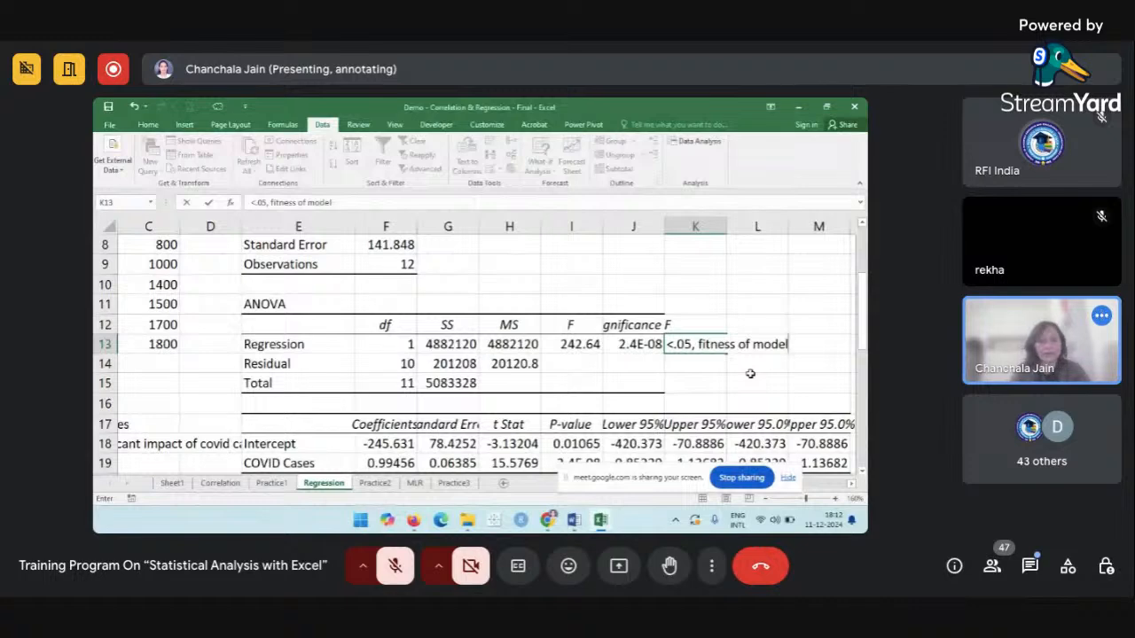
{"action": "type", "text": ", "}
{"action": "type", "text": "i."}
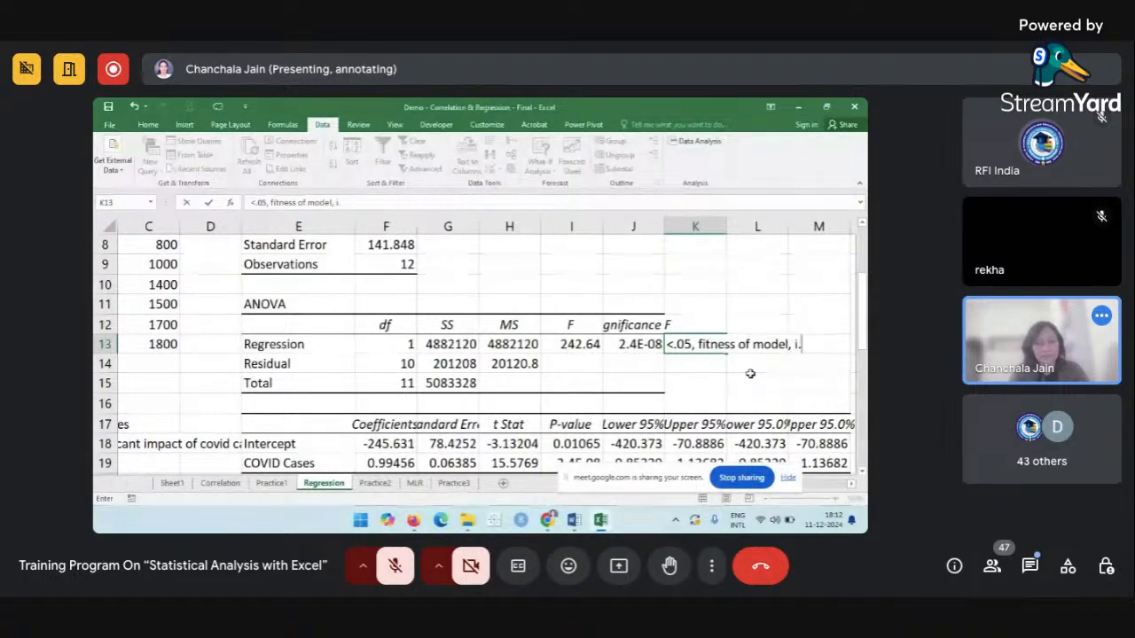
{"action": "type", "text": "e., model is a g"}
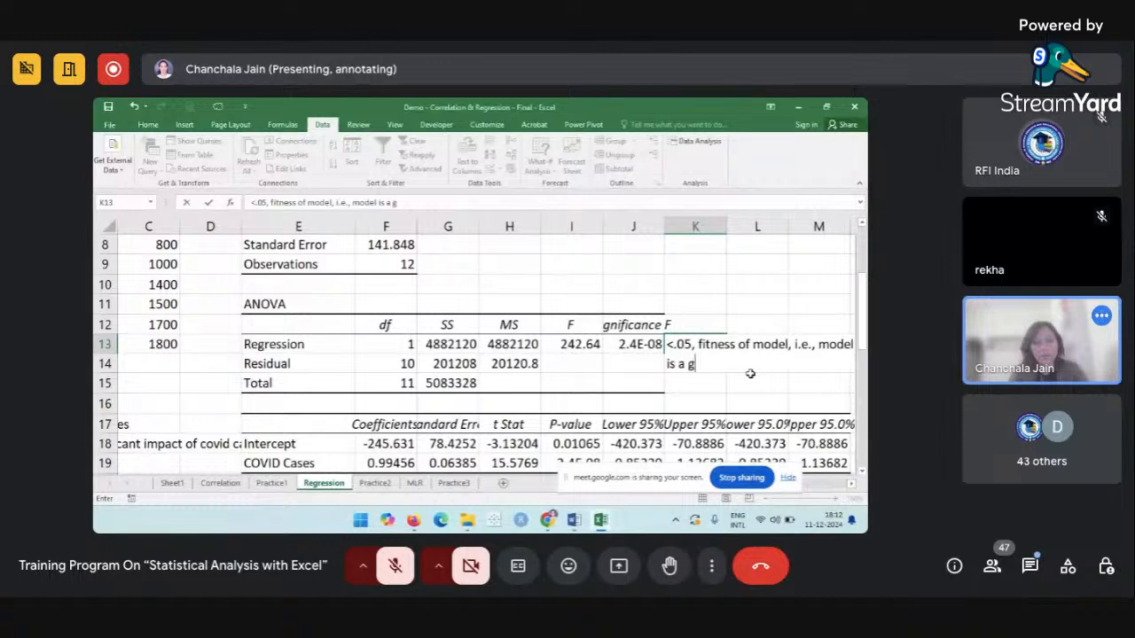
{"action": "type", "text": "ood g"}
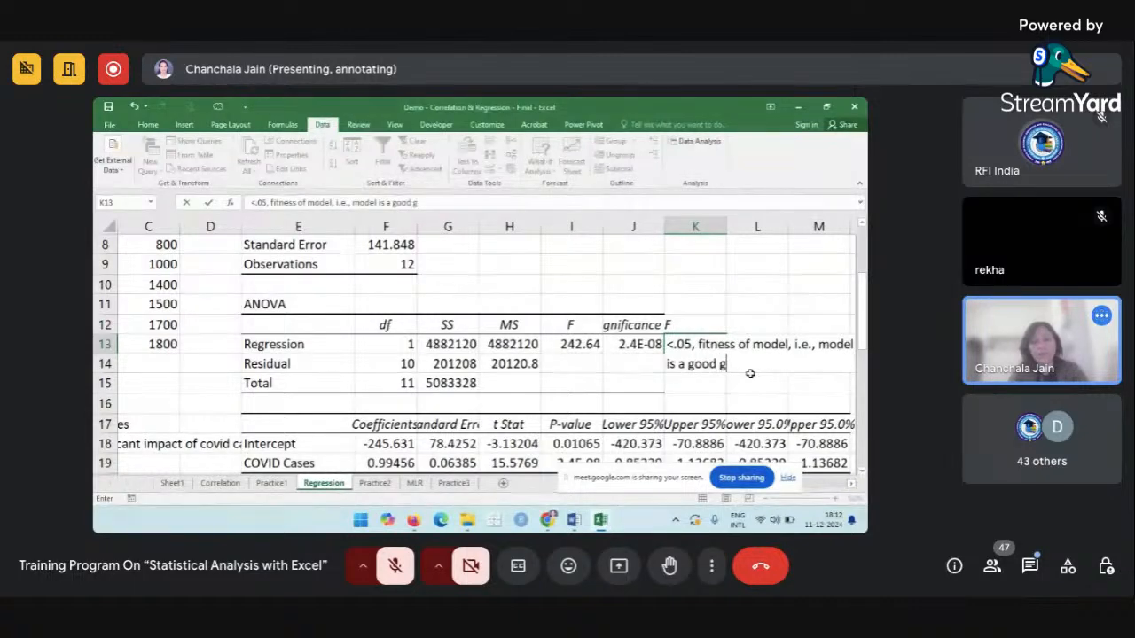
{"action": "type", "text": "it"}
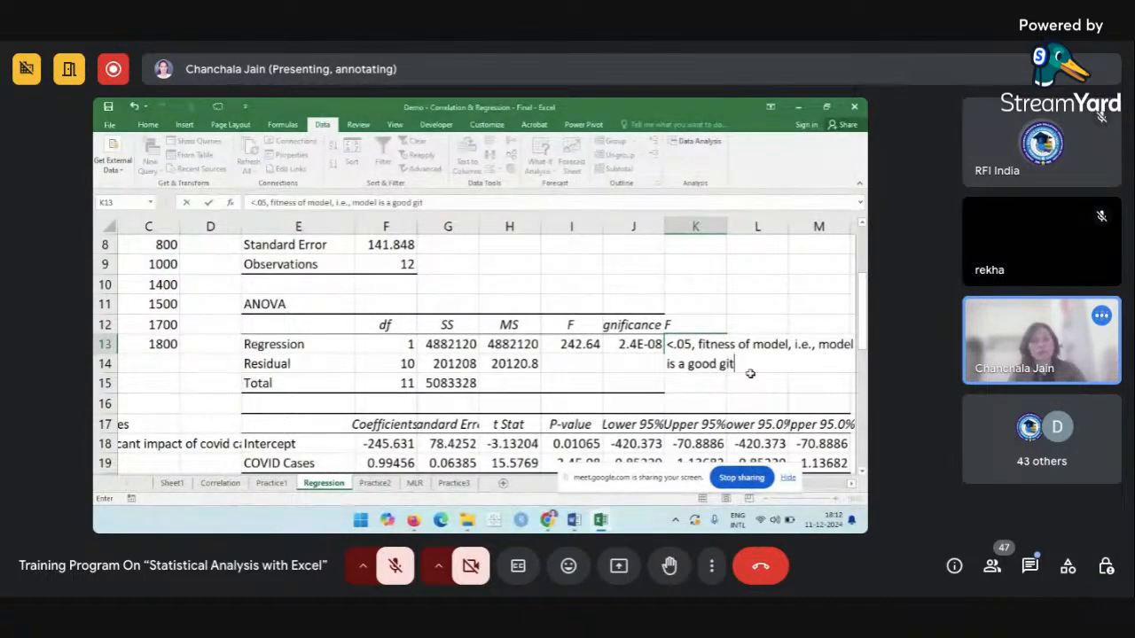
{"action": "key", "text": "BackSpace"}
{"action": "key", "text": "BackSpace"}
{"action": "type", "text": "fit"}
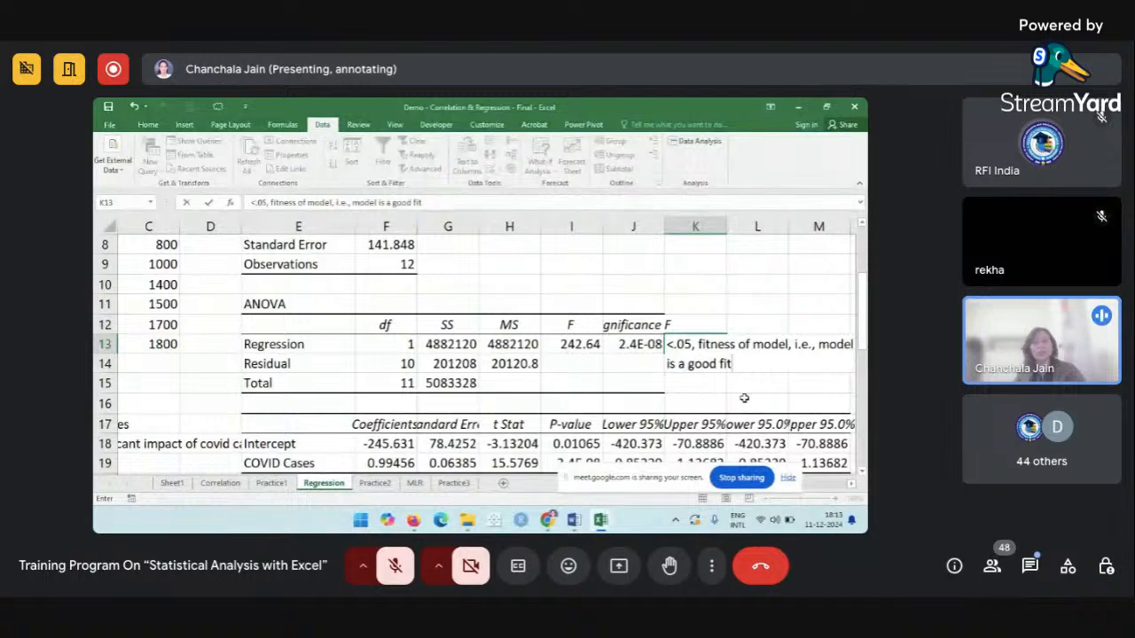
{"action": "left_click", "coordinate": [743, 401]}
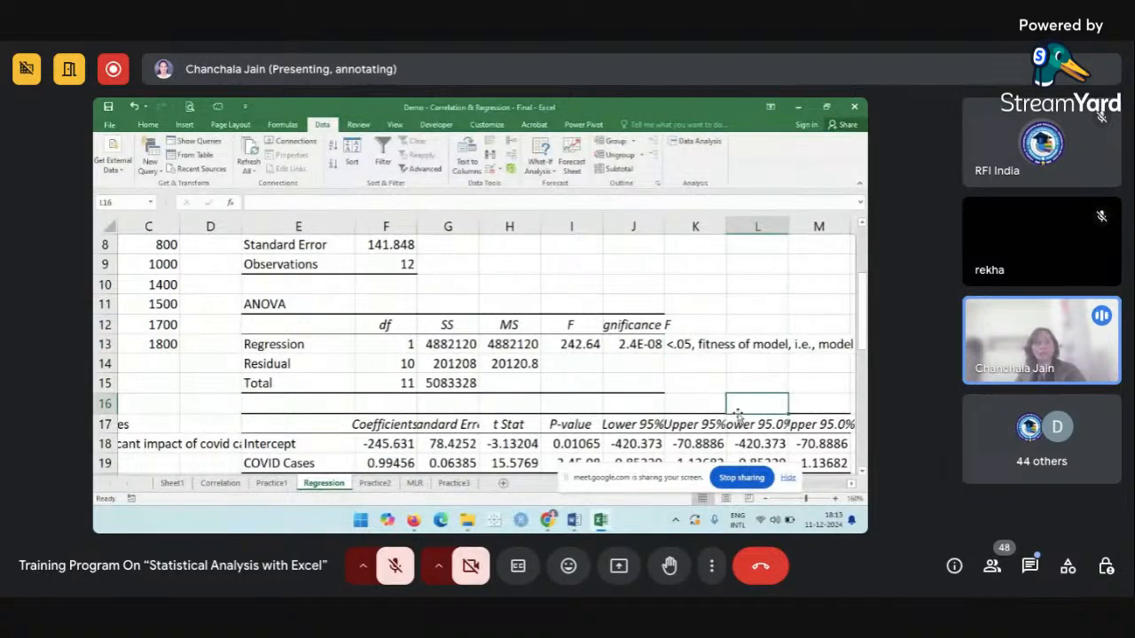
{"action": "scroll", "coordinate": [737, 415], "scroll_direction": "right", "scroll_amount": 3}
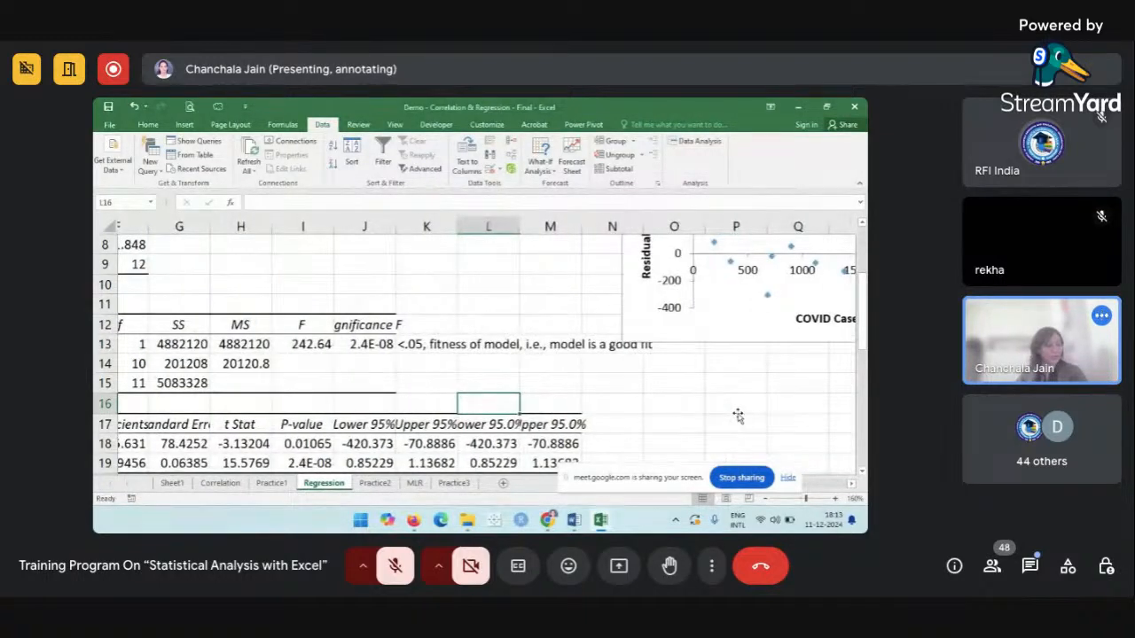
{"action": "scroll", "coordinate": [738, 415], "scroll_direction": "left", "scroll_amount": 2}
{"action": "scroll", "coordinate": [738, 415], "scroll_direction": "left", "scroll_amount": 1}
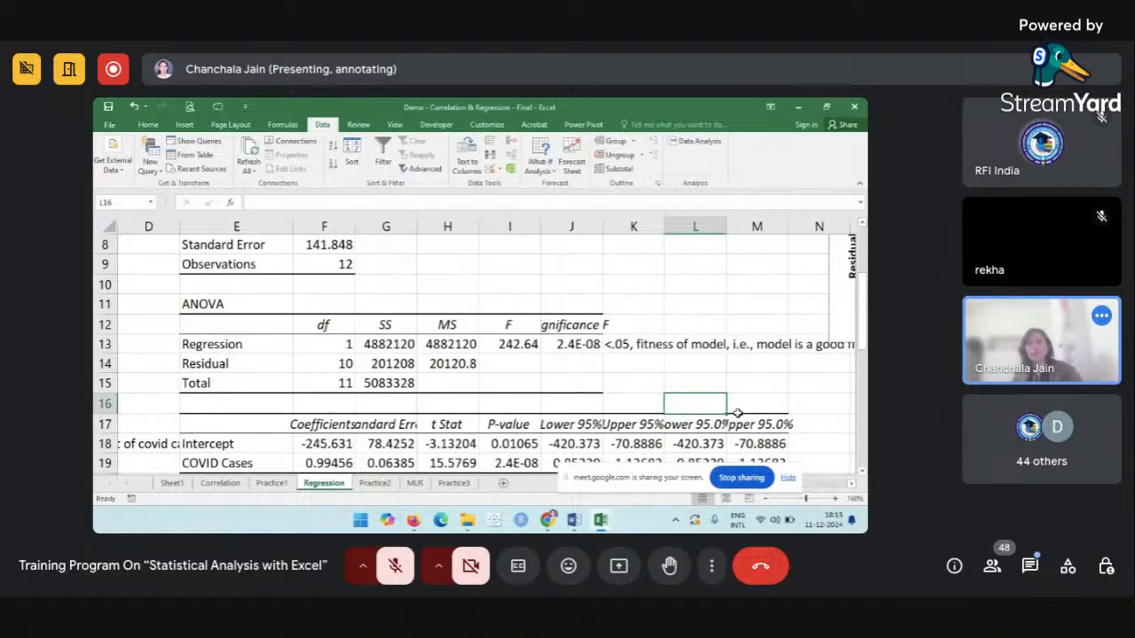
Widen column F so that the Coefficients heading fits completely, and examine the Intercept row's P-value.
{"action": "left_click", "coordinate": [543, 406]}
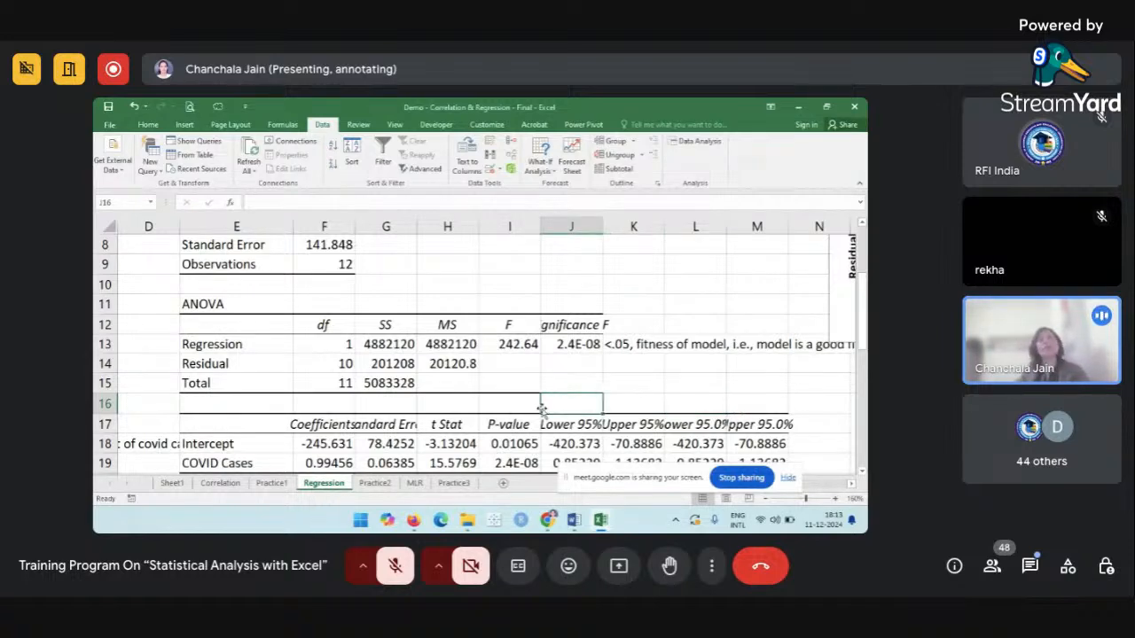
{"action": "scroll", "coordinate": [541, 408], "scroll_direction": "down", "scroll_amount": 2}
{"action": "scroll", "coordinate": [542, 408], "scroll_direction": "left", "scroll_amount": 1}
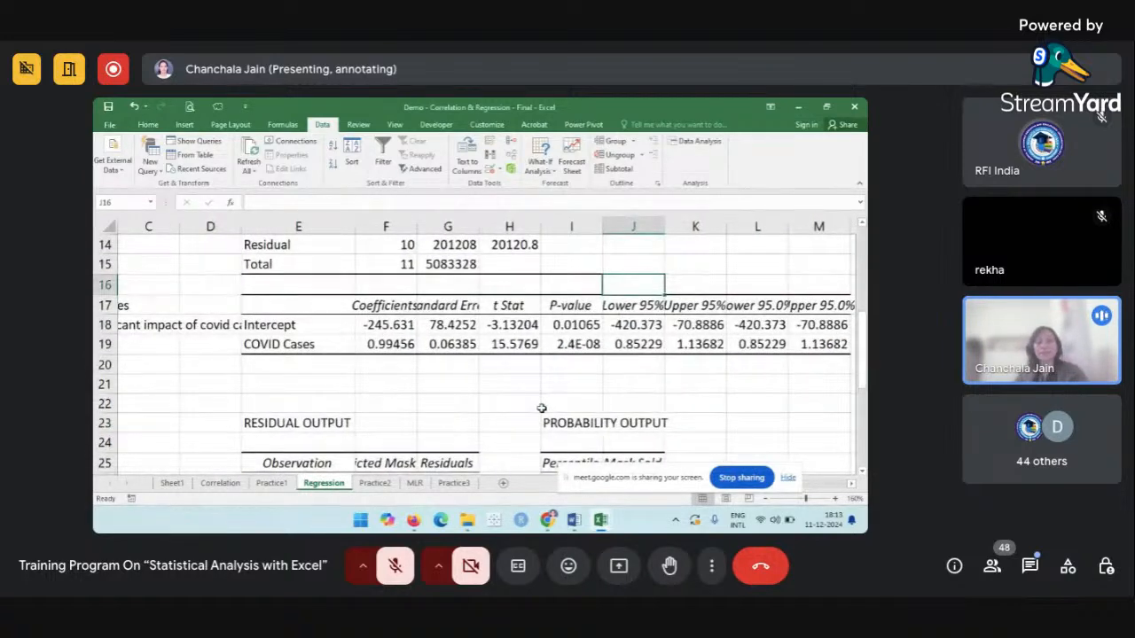
{"action": "scroll", "coordinate": [542, 408], "scroll_direction": "up", "scroll_amount": 1}
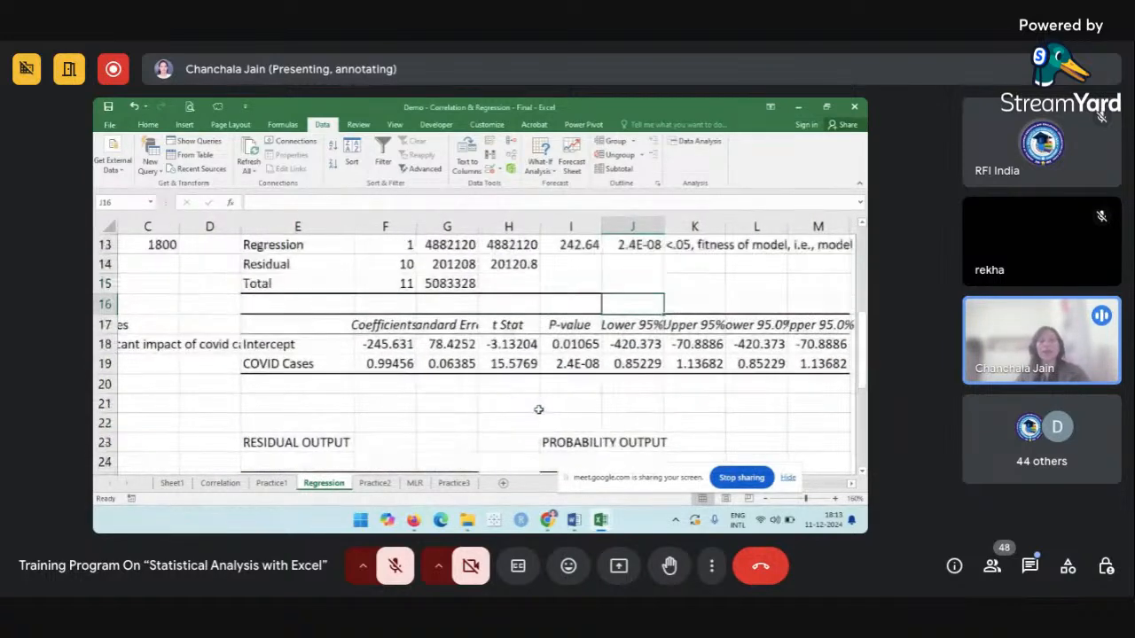
{"action": "left_click", "coordinate": [373, 326]}
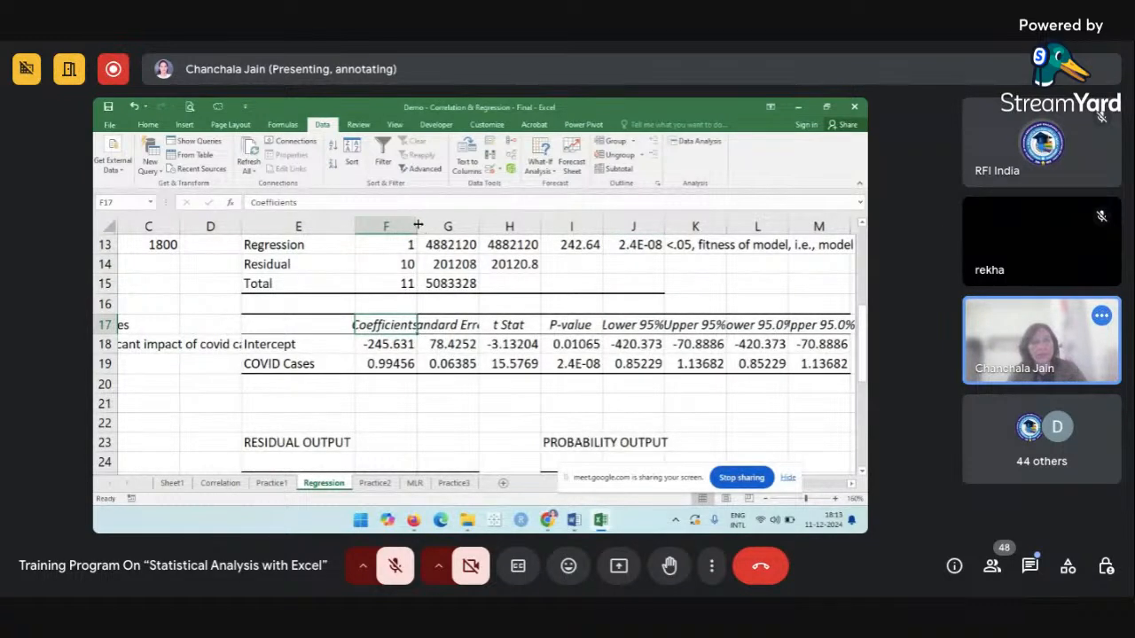
{"action": "left_click_drag", "start_coordinate": [417, 226], "coordinate": [436, 231]}
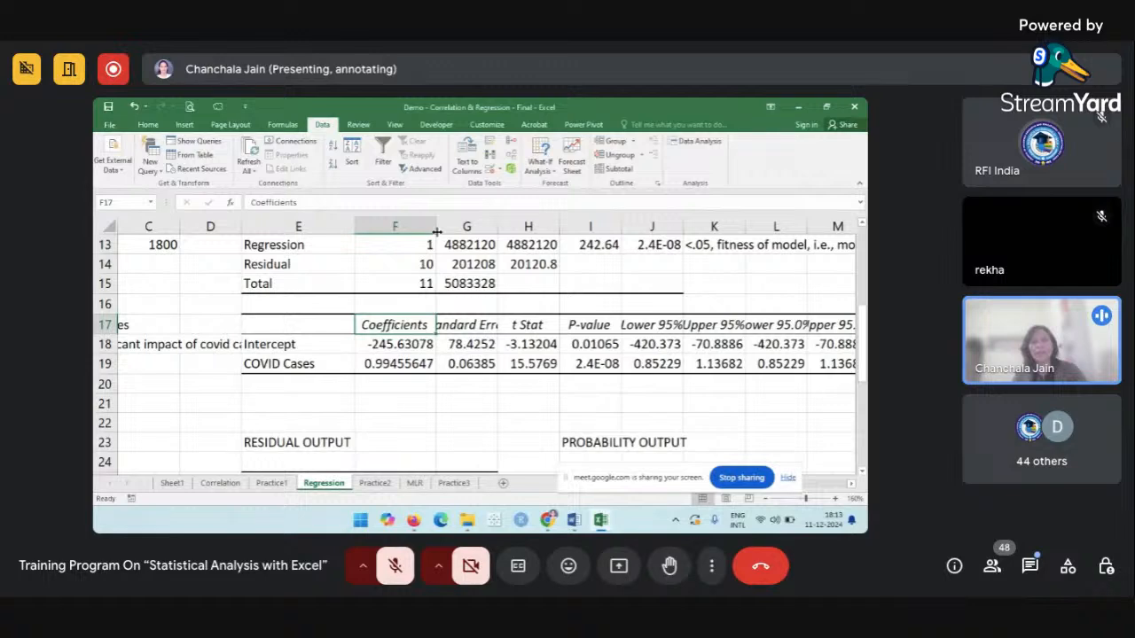
{"action": "left_click", "coordinate": [315, 344]}
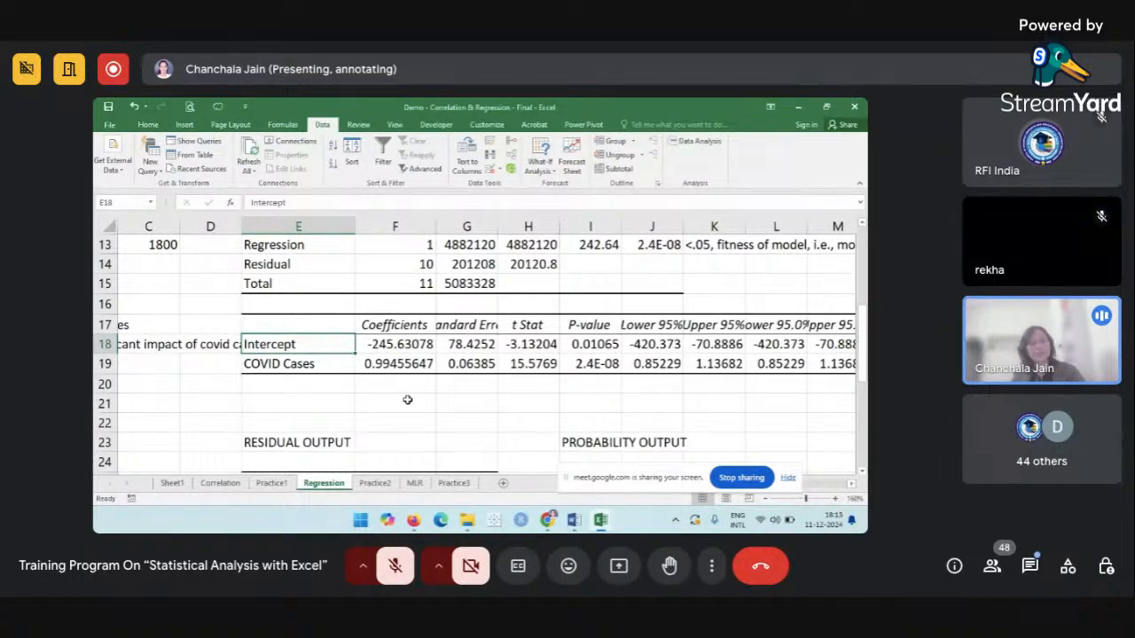
{"action": "left_click", "coordinate": [576, 345]}
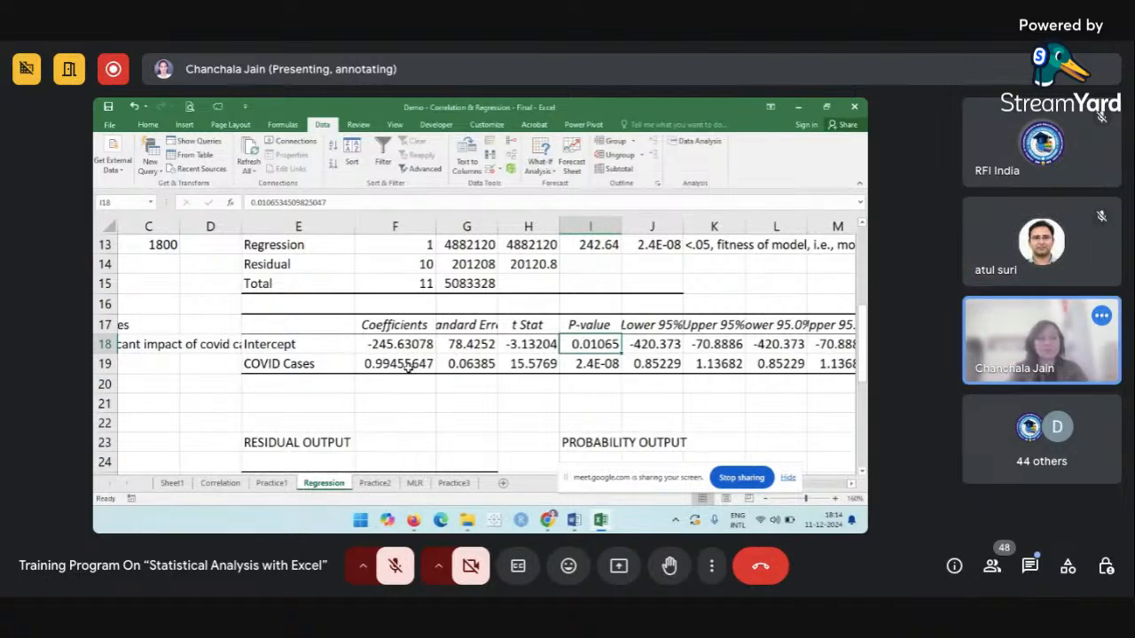
Clear the duplicate Lower 95.0% and Upper 95.0% values in L17:M19, and widen column J so that the Lower 95% heading fits.
{"action": "scroll", "coordinate": [407, 368], "scroll_direction": "right", "scroll_amount": 3}
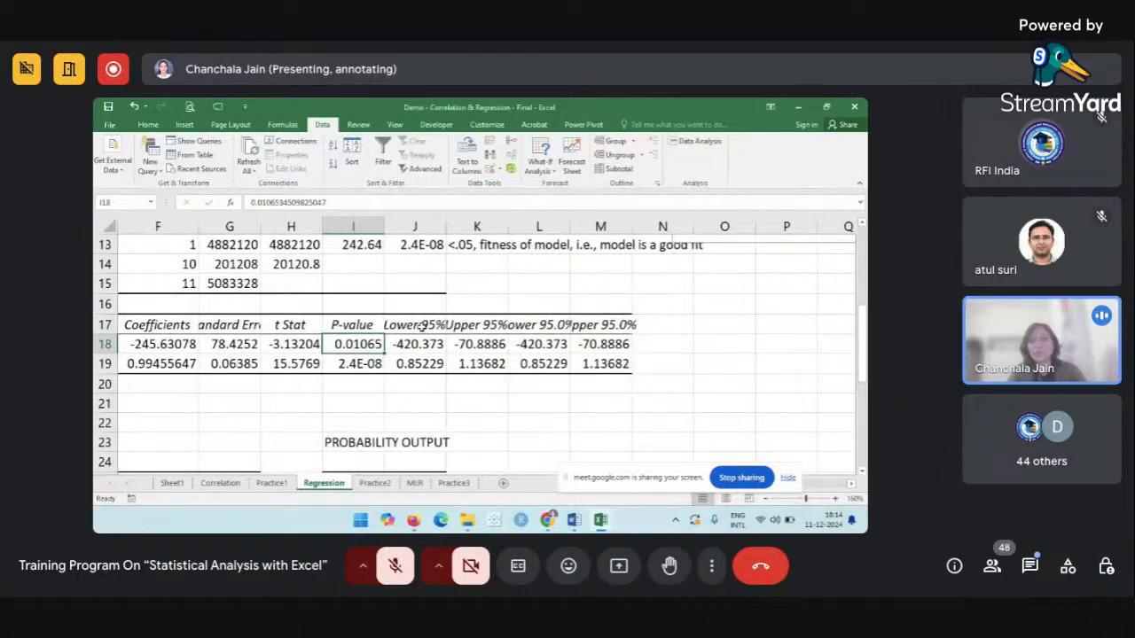
{"action": "left_click", "coordinate": [423, 325]}
{"action": "left_click_drag", "start_coordinate": [551, 327], "coordinate": [601, 364]}
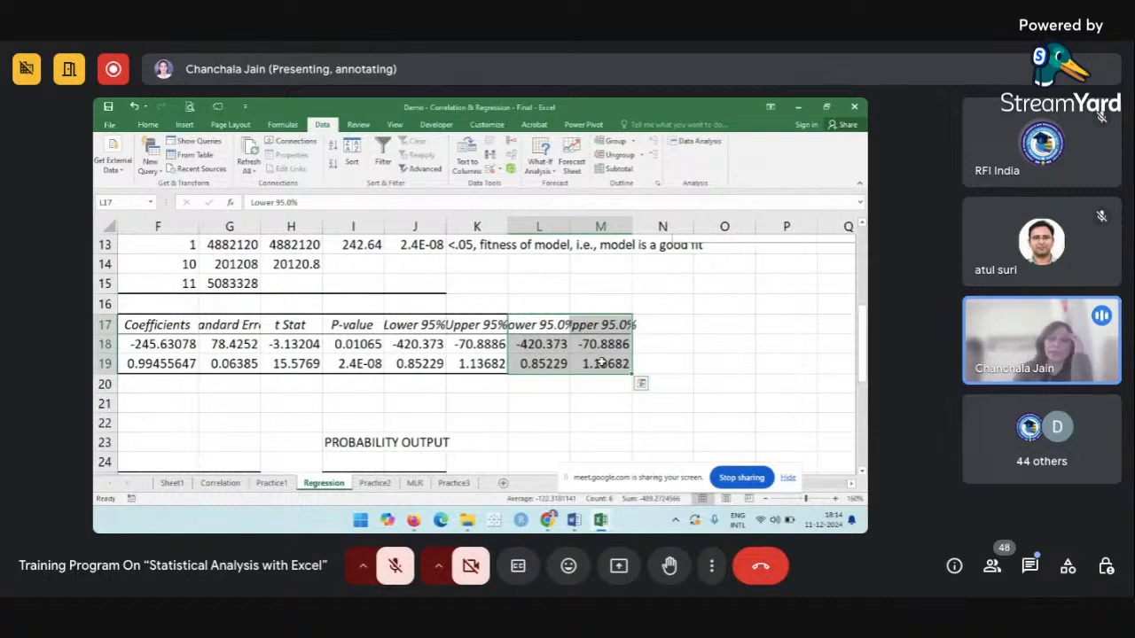
{"action": "key", "text": "Delete"}
{"action": "left_click", "coordinate": [568, 405]}
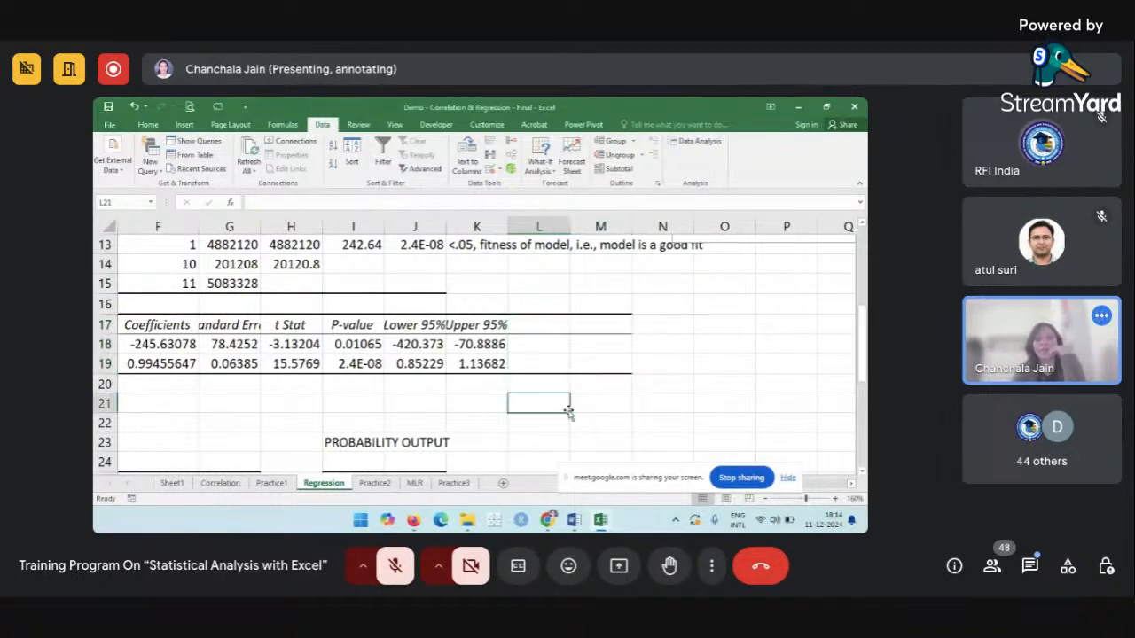
{"action": "left_click_drag", "start_coordinate": [446, 229], "coordinate": [458, 229]}
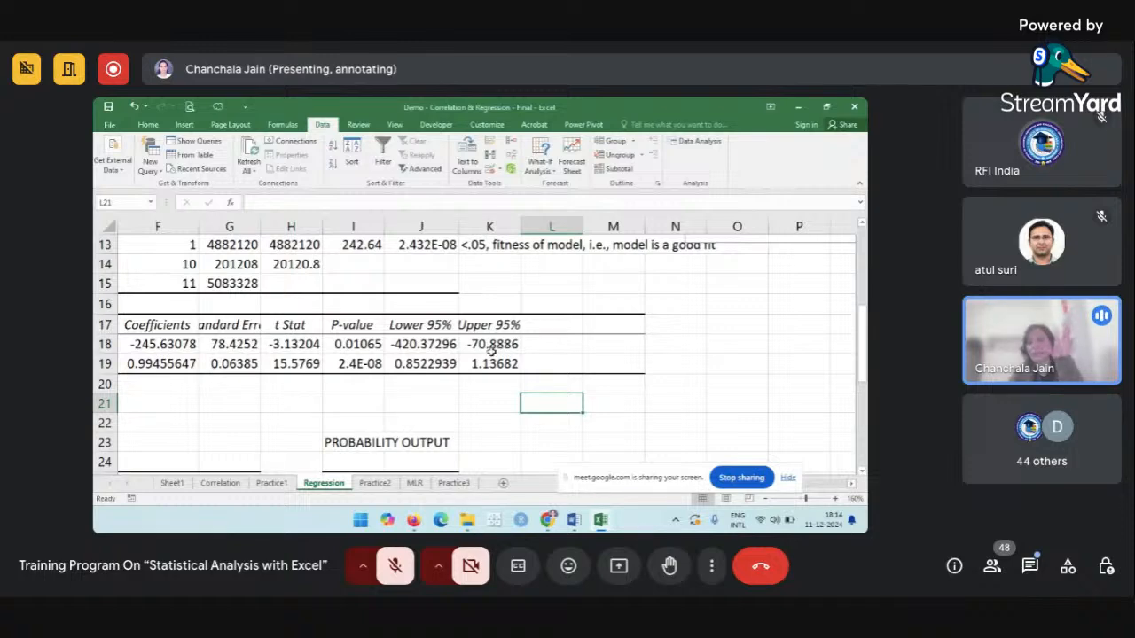
{"action": "left_click", "coordinate": [426, 349]}
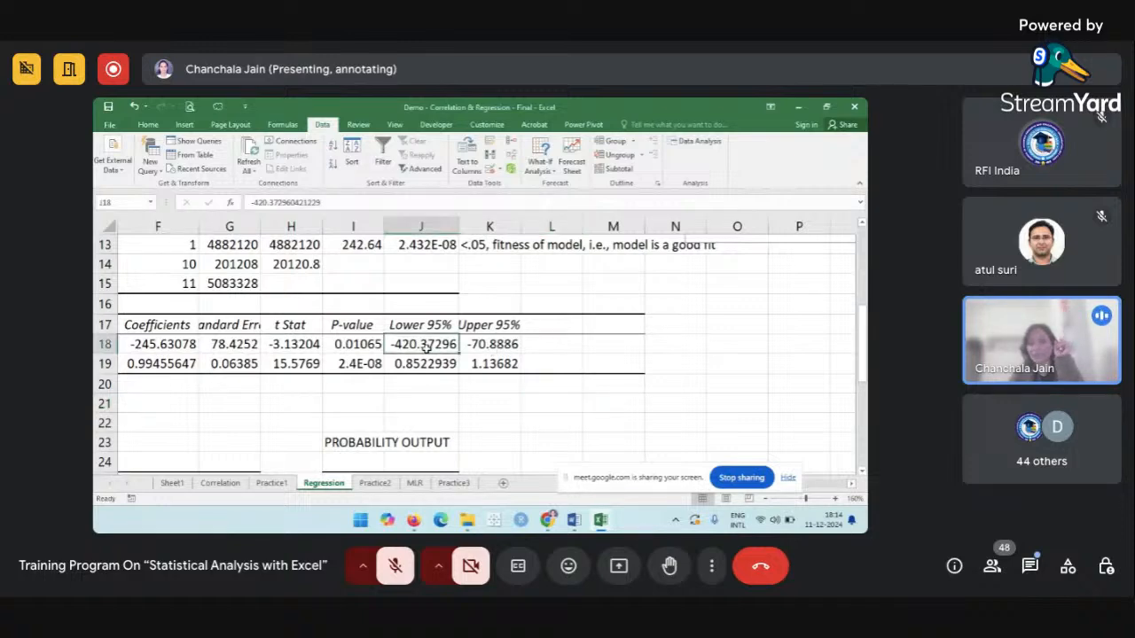
Examine the Intercept row's Lower 95% and Upper 95% bounds and coefficient, and the COVID Cases row beneath it.
{"action": "left_click", "coordinate": [497, 347]}
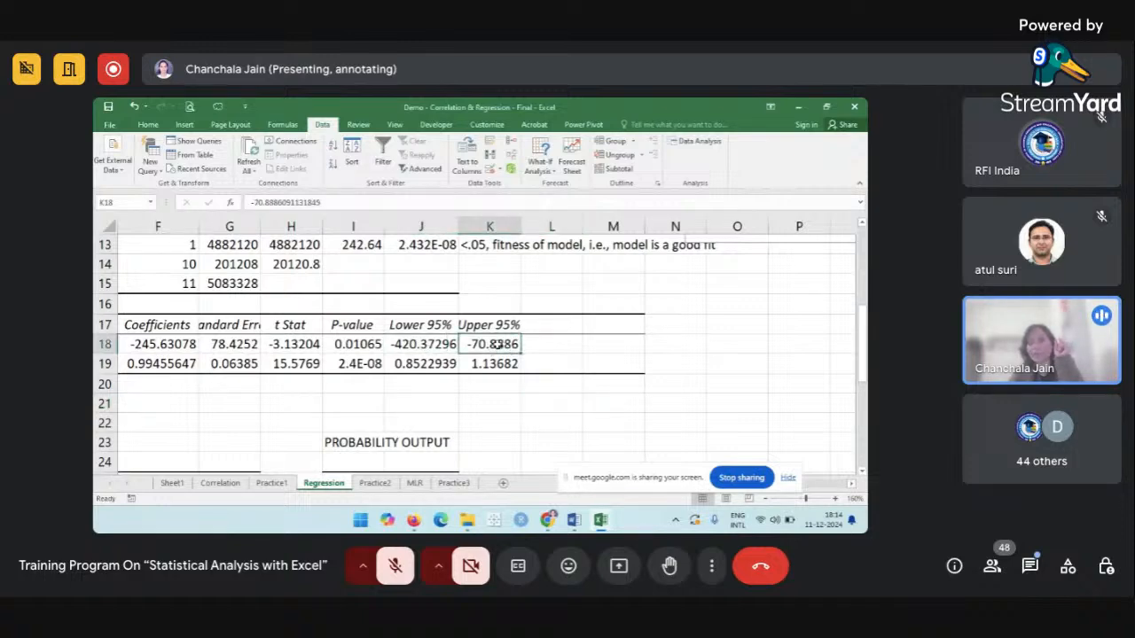
{"action": "double_click", "coordinate": [422, 355]}
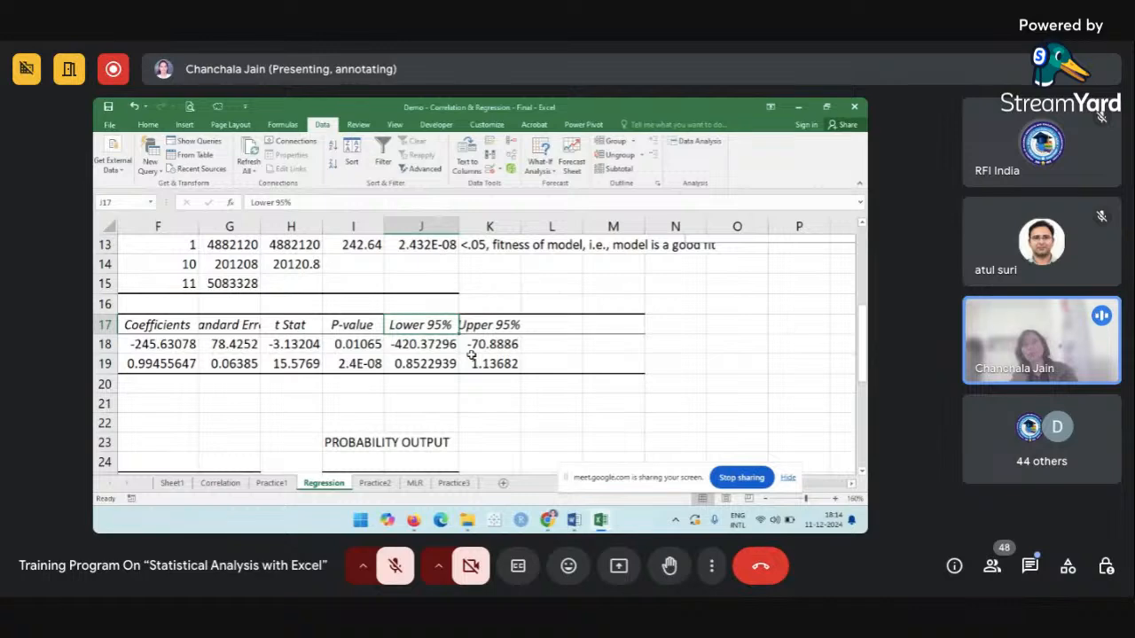
{"action": "scroll", "coordinate": [471, 355], "scroll_direction": "left", "scroll_amount": 3}
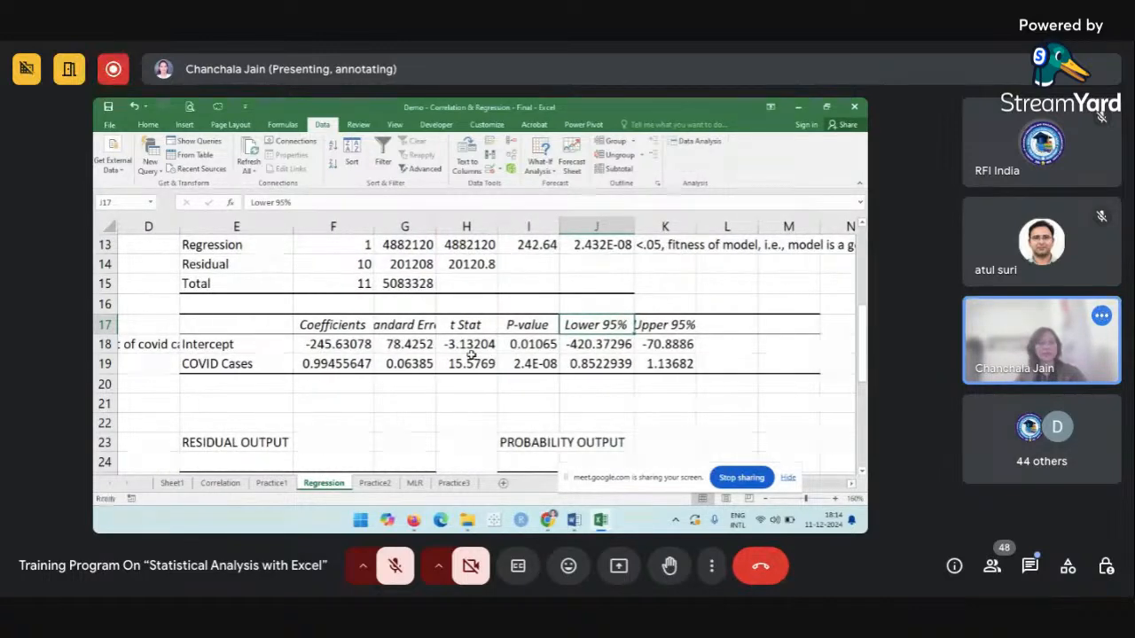
{"action": "scroll", "coordinate": [471, 354], "scroll_direction": "left", "scroll_amount": 1}
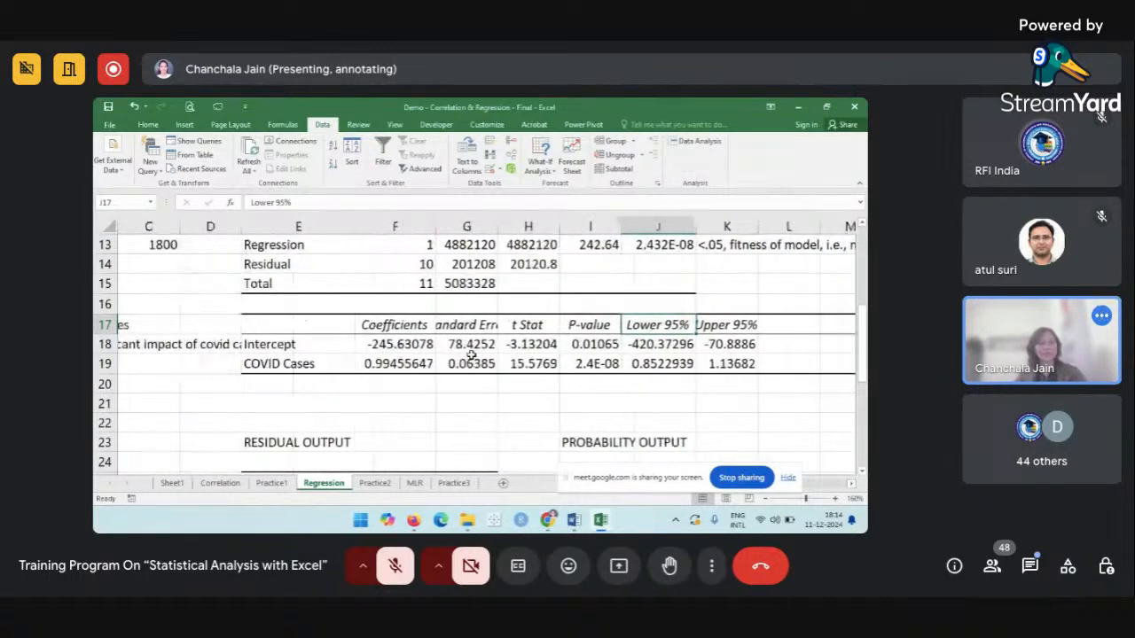
{"action": "left_click", "coordinate": [430, 345]}
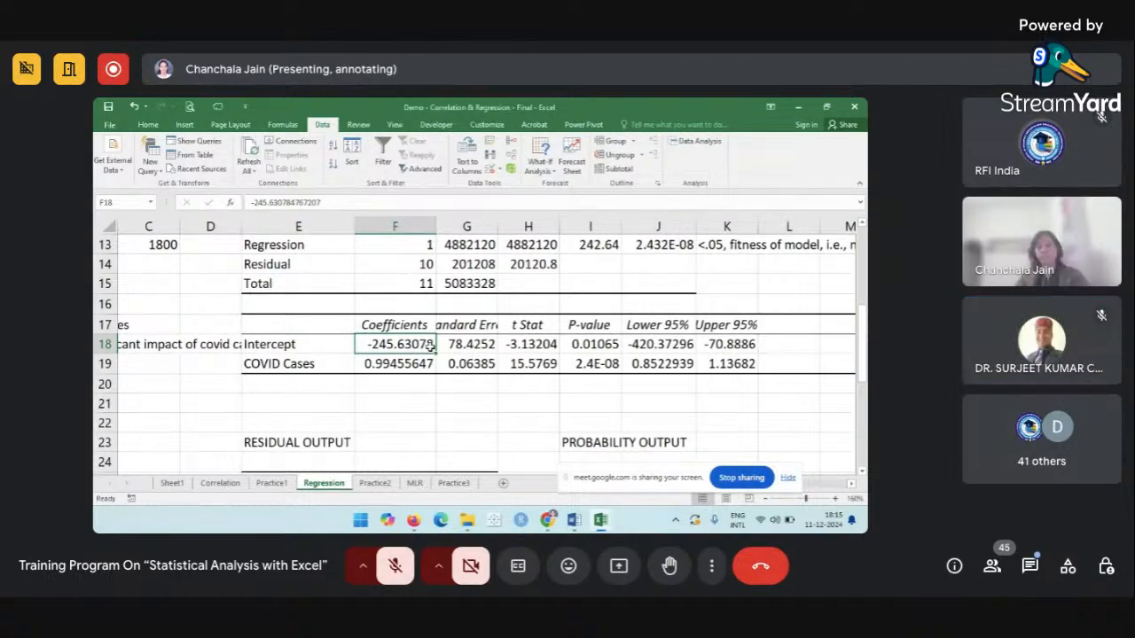
{"action": "scroll", "coordinate": [432, 346], "scroll_direction": "right", "scroll_amount": 1}
{"action": "scroll", "coordinate": [429, 345], "scroll_direction": "left", "scroll_amount": 1}
{"action": "left_click", "coordinate": [282, 365]}
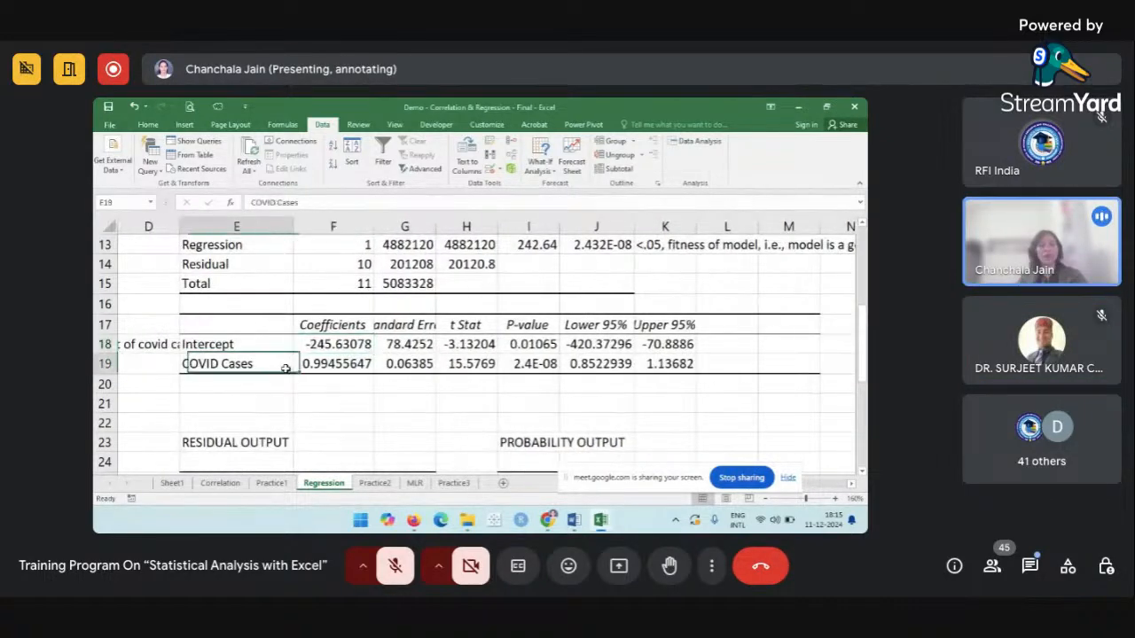
Examine the COVID Cases Residual Plot, looking briefly through the other charts in the regression output.
{"action": "scroll", "coordinate": [286, 368], "scroll_direction": "right", "scroll_amount": 10}
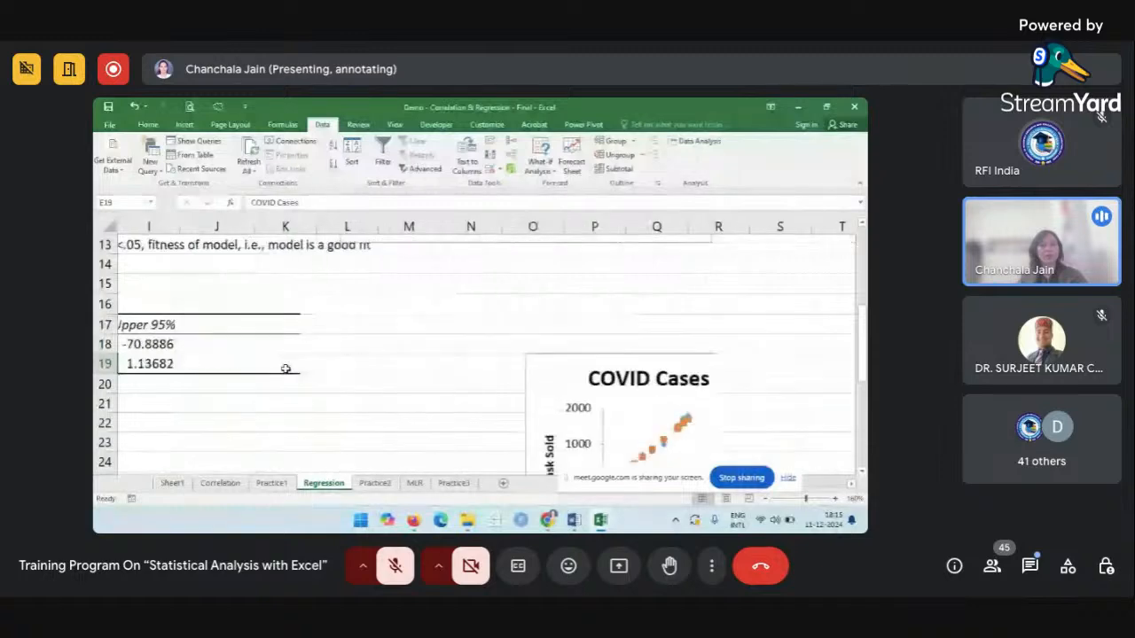
{"action": "scroll", "coordinate": [285, 369], "scroll_direction": "up", "scroll_amount": 4}
{"action": "scroll", "coordinate": [285, 369], "scroll_direction": "left", "scroll_amount": 2}
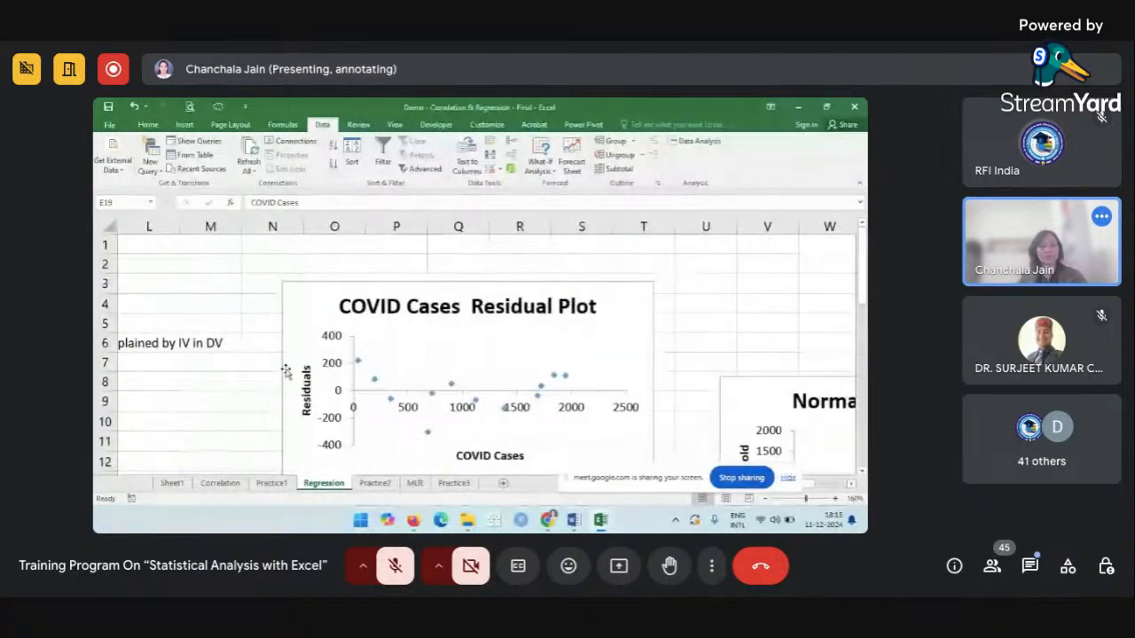
{"action": "scroll", "coordinate": [286, 369], "scroll_direction": "down", "scroll_amount": 1}
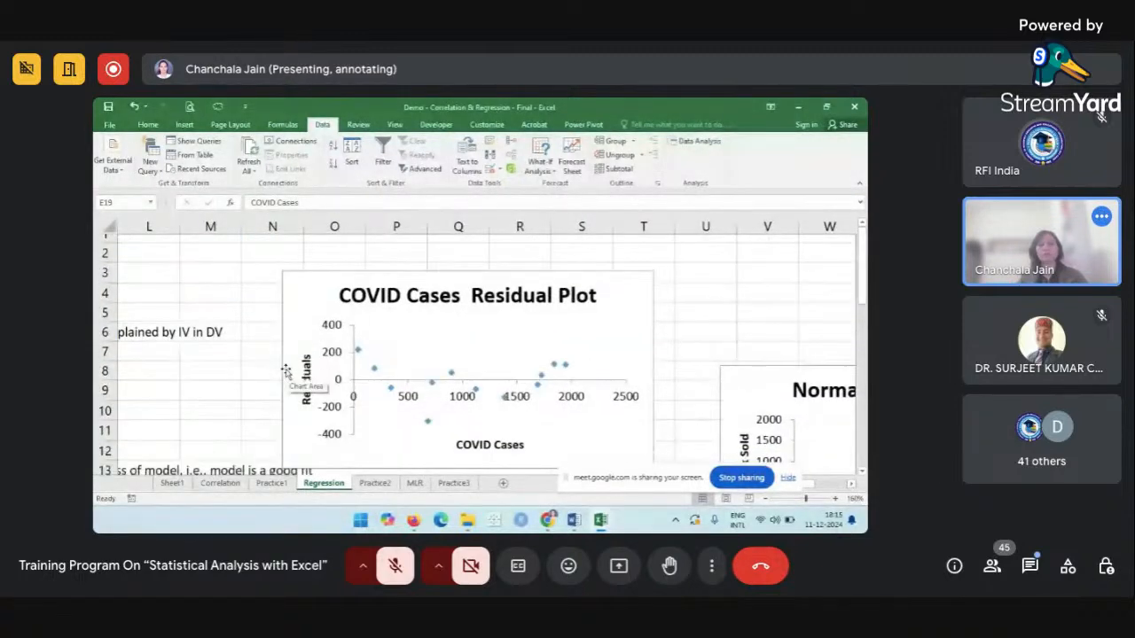
{"action": "left_click", "coordinate": [390, 324]}
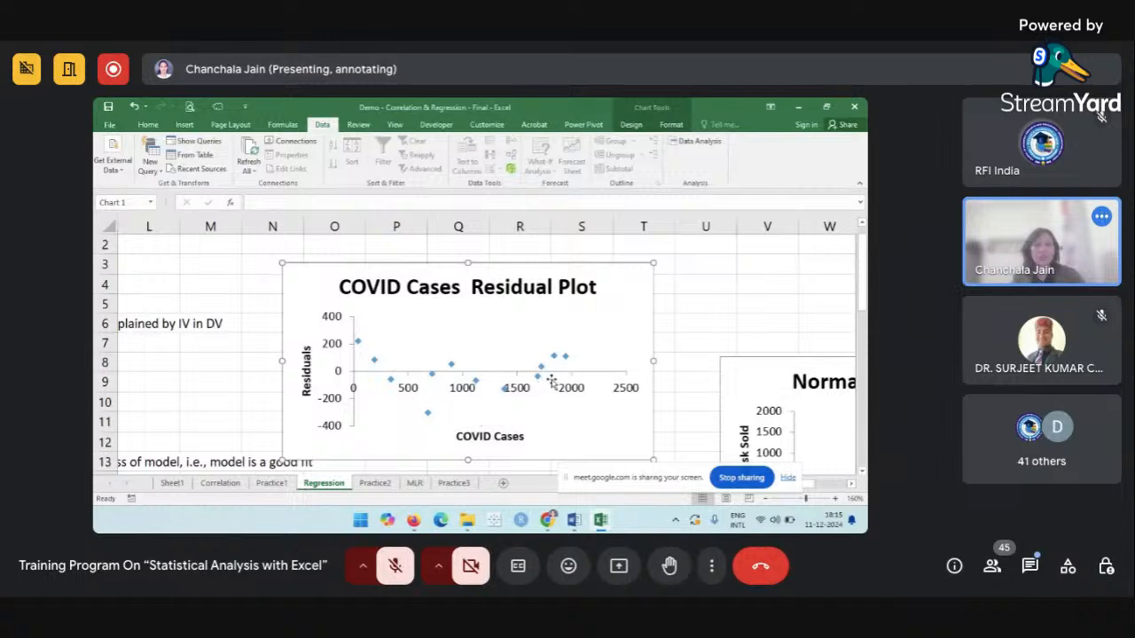
{"action": "scroll", "coordinate": [430, 384], "scroll_direction": "down", "scroll_amount": 3}
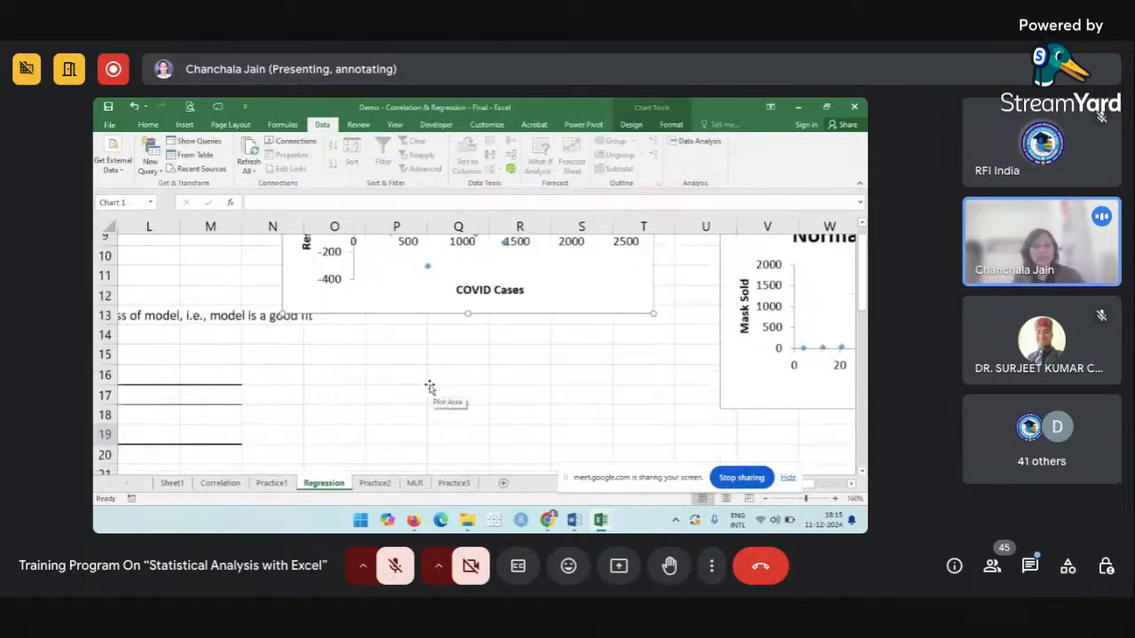
{"action": "scroll", "coordinate": [429, 384], "scroll_direction": "down", "scroll_amount": 3}
{"action": "scroll", "coordinate": [429, 384], "scroll_direction": "up", "scroll_amount": 2}
{"action": "scroll", "coordinate": [429, 384], "scroll_direction": "right", "scroll_amount": 1}
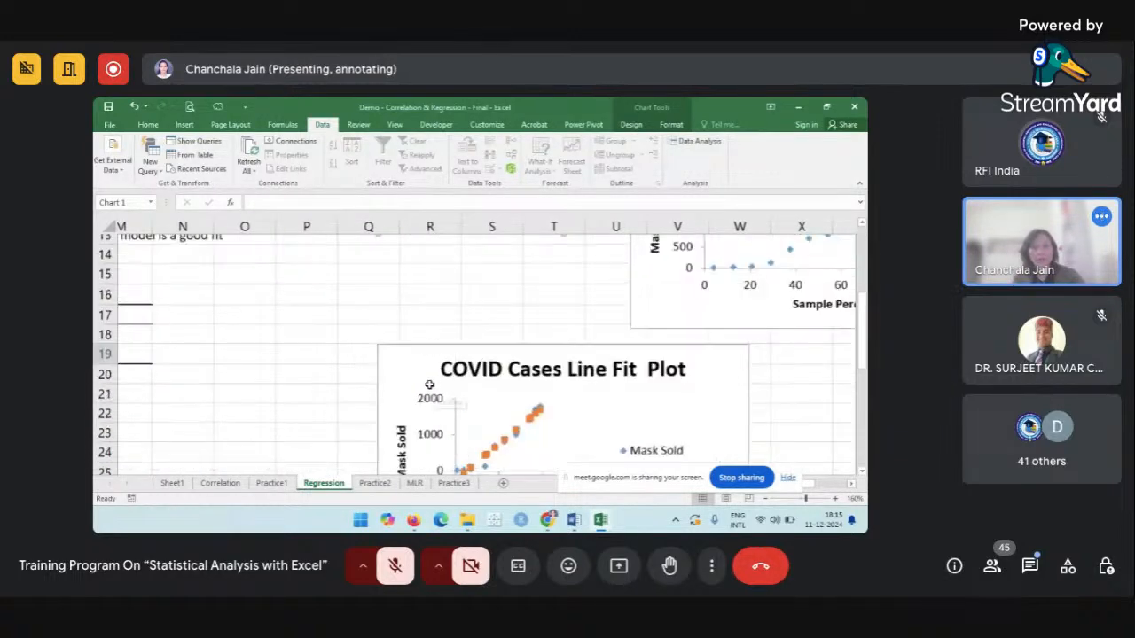
{"action": "scroll", "coordinate": [429, 384], "scroll_direction": "up", "scroll_amount": 2}
{"action": "scroll", "coordinate": [429, 384], "scroll_direction": "right", "scroll_amount": 3}
{"action": "scroll", "coordinate": [429, 384], "scroll_direction": "left", "scroll_amount": 4}
{"action": "scroll", "coordinate": [429, 387], "scroll_direction": "up", "scroll_amount": 2}
{"action": "scroll", "coordinate": [429, 387], "scroll_direction": "left", "scroll_amount": 3}
{"action": "scroll", "coordinate": [429, 386], "scroll_direction": "right", "scroll_amount": 3}
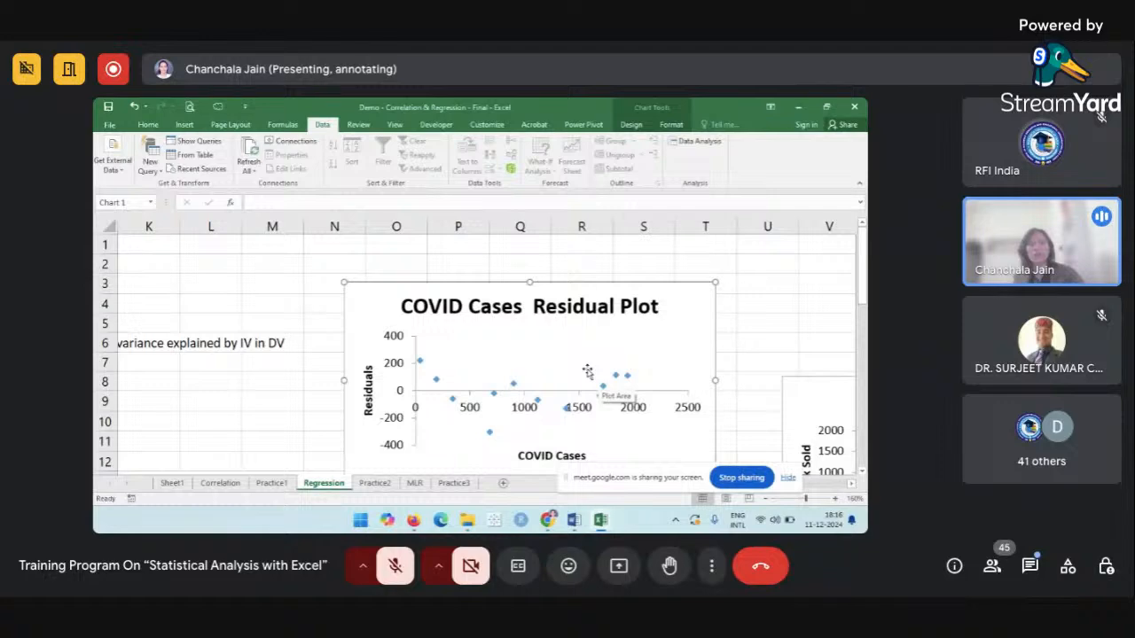
Examine the Normal Probability Plot and the COVID Cases Line Fit Plot.
{"action": "scroll", "coordinate": [587, 370], "scroll_direction": "right", "scroll_amount": 6}
{"action": "scroll", "coordinate": [587, 369], "scroll_direction": "down", "scroll_amount": 2}
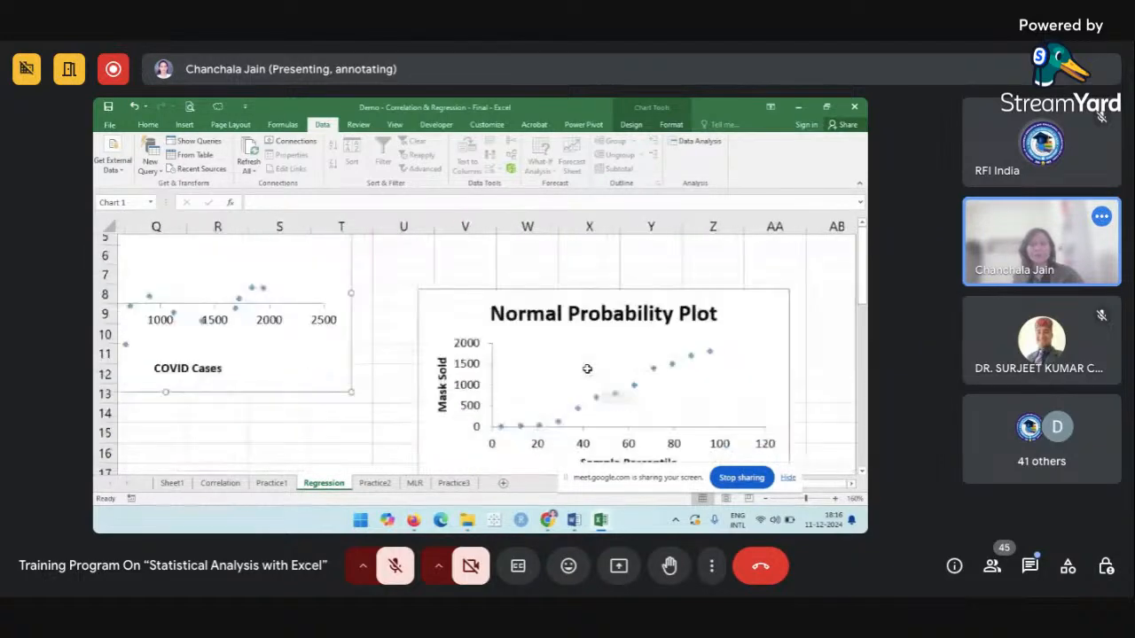
{"action": "left_click", "coordinate": [587, 371]}
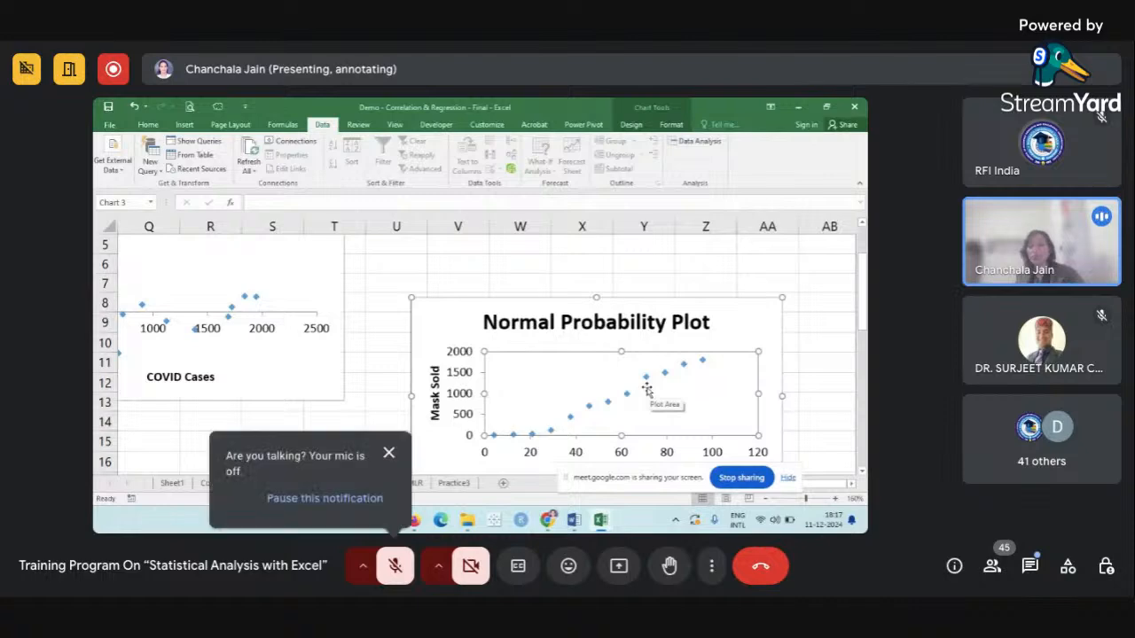
{"action": "scroll", "coordinate": [647, 390], "scroll_direction": "down", "scroll_amount": 2}
{"action": "scroll", "coordinate": [647, 390], "scroll_direction": "down", "scroll_amount": 3}
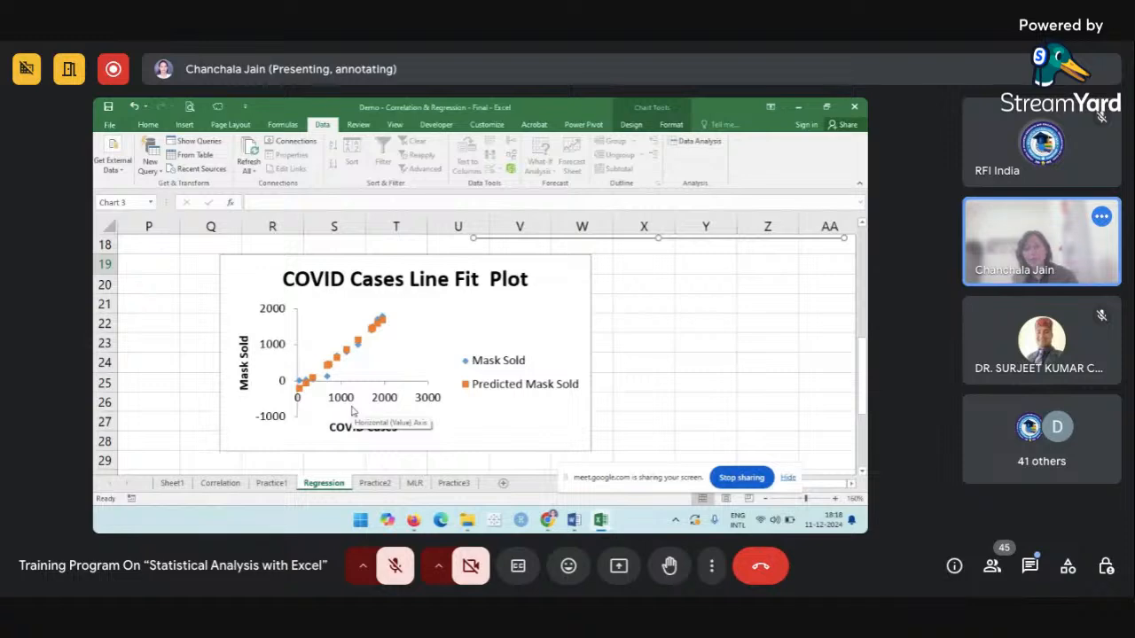
Enter "Mask Sold" in E21, below the coefficients table of the regression output.
{"action": "scroll", "coordinate": [352, 409], "scroll_direction": "up", "scroll_amount": 5}
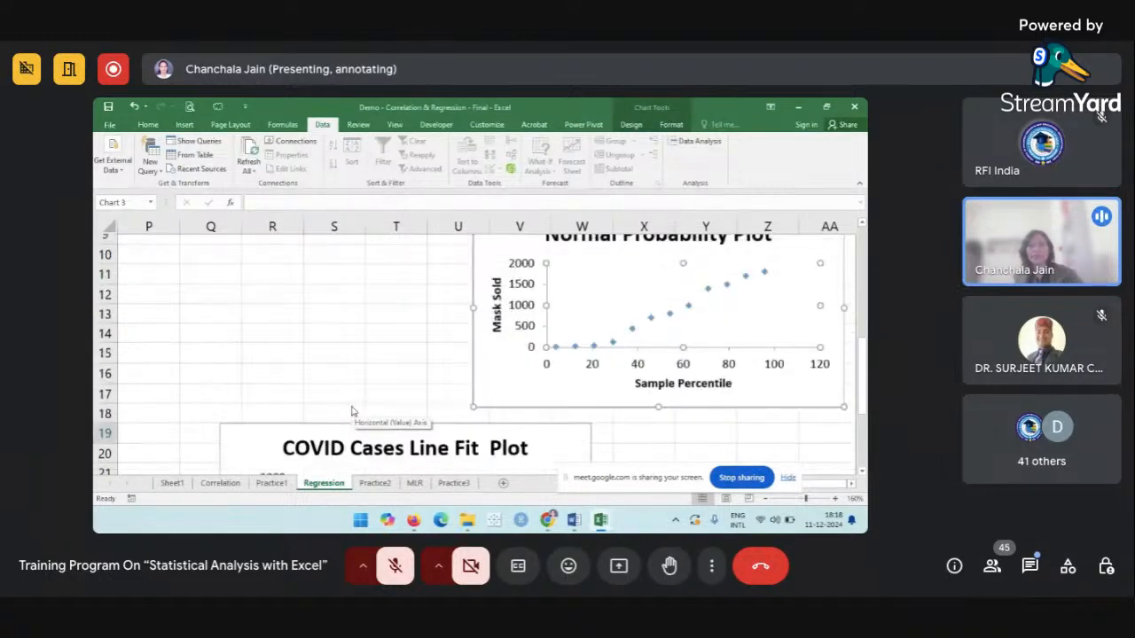
{"action": "scroll", "coordinate": [351, 409], "scroll_direction": "up", "scroll_amount": 1}
{"action": "scroll", "coordinate": [359, 410], "scroll_direction": "left", "scroll_amount": 5}
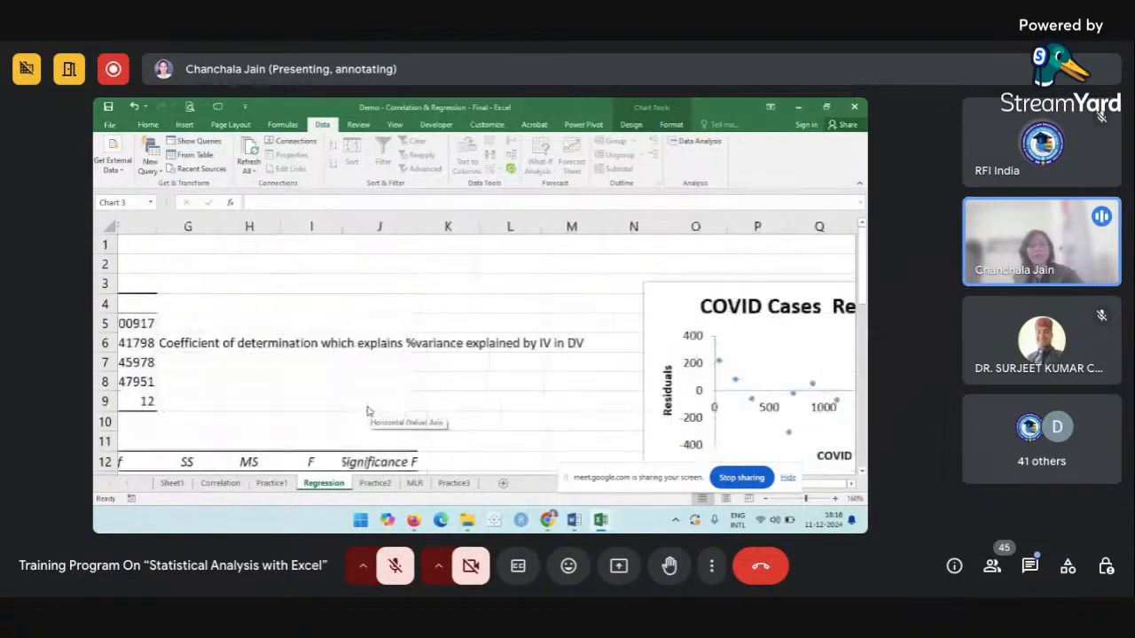
{"action": "scroll", "coordinate": [368, 410], "scroll_direction": "down", "scroll_amount": 4}
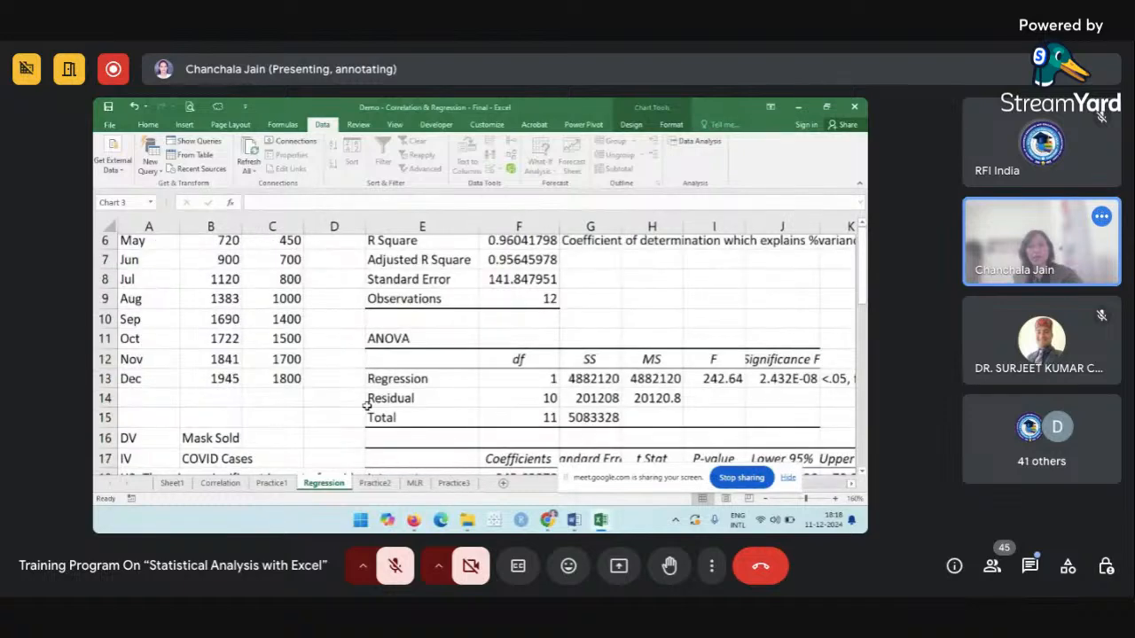
{"action": "scroll", "coordinate": [366, 406], "scroll_direction": "right", "scroll_amount": 2}
{"action": "scroll", "coordinate": [366, 406], "scroll_direction": "right", "scroll_amount": 1}
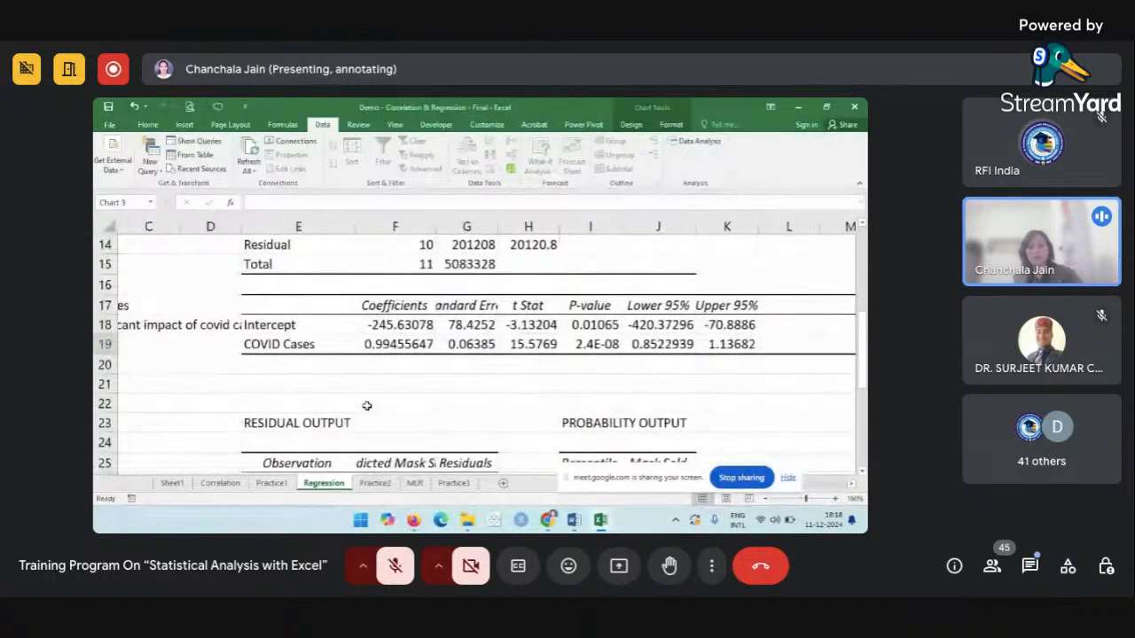
{"action": "left_click", "coordinate": [325, 388]}
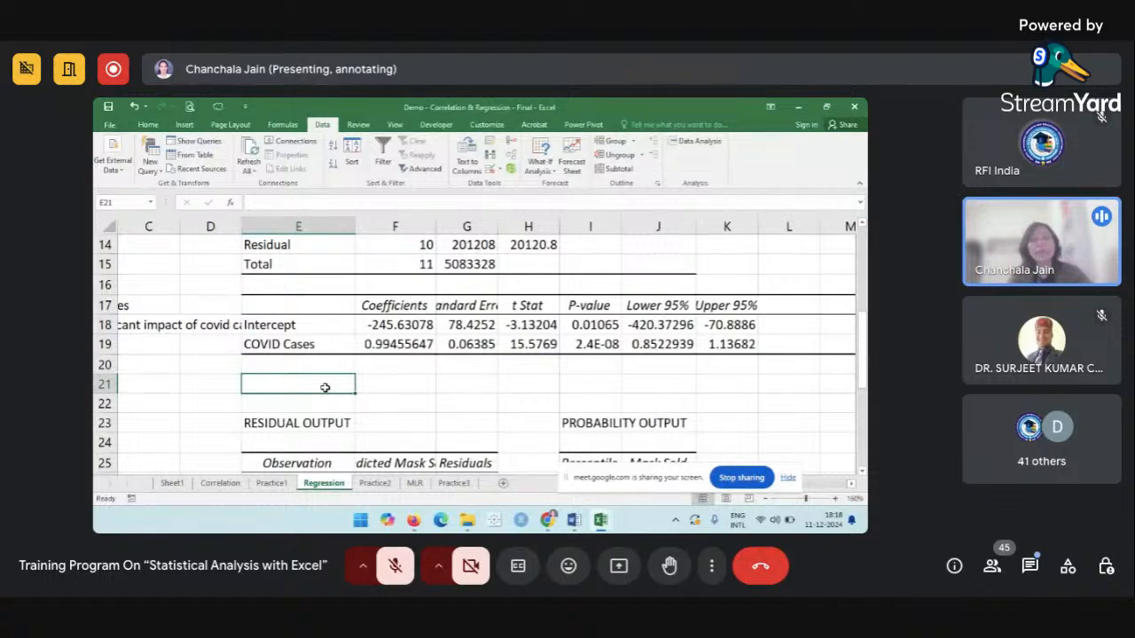
{"action": "type", "text": "Mal"}
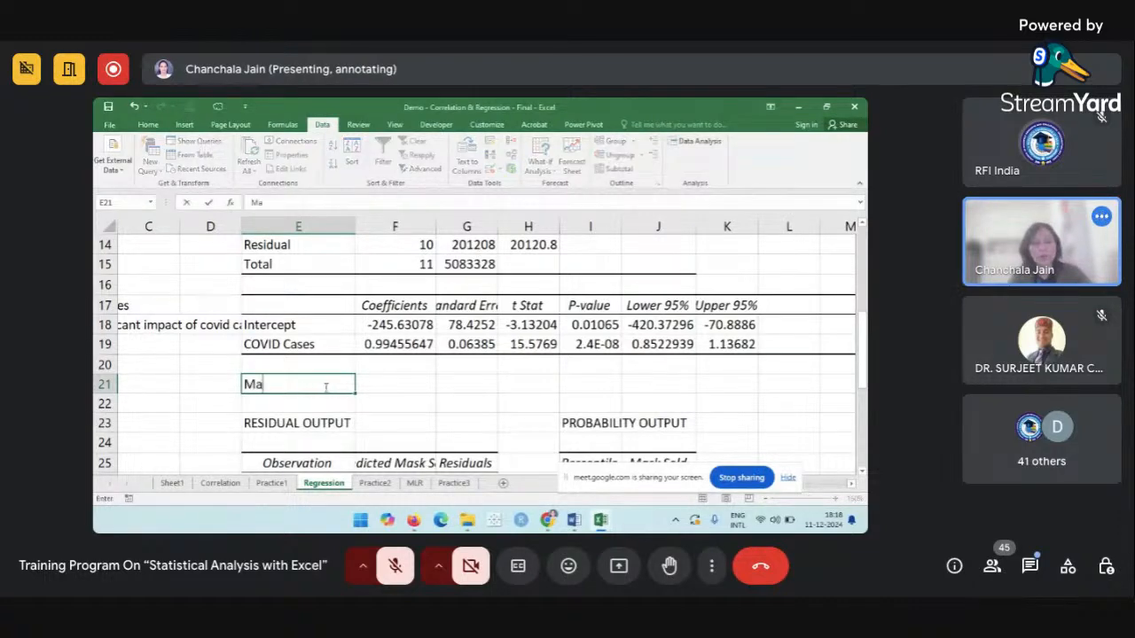
{"action": "key", "text": "BackSpace"}
{"action": "type", "text": "sk Sold ="}
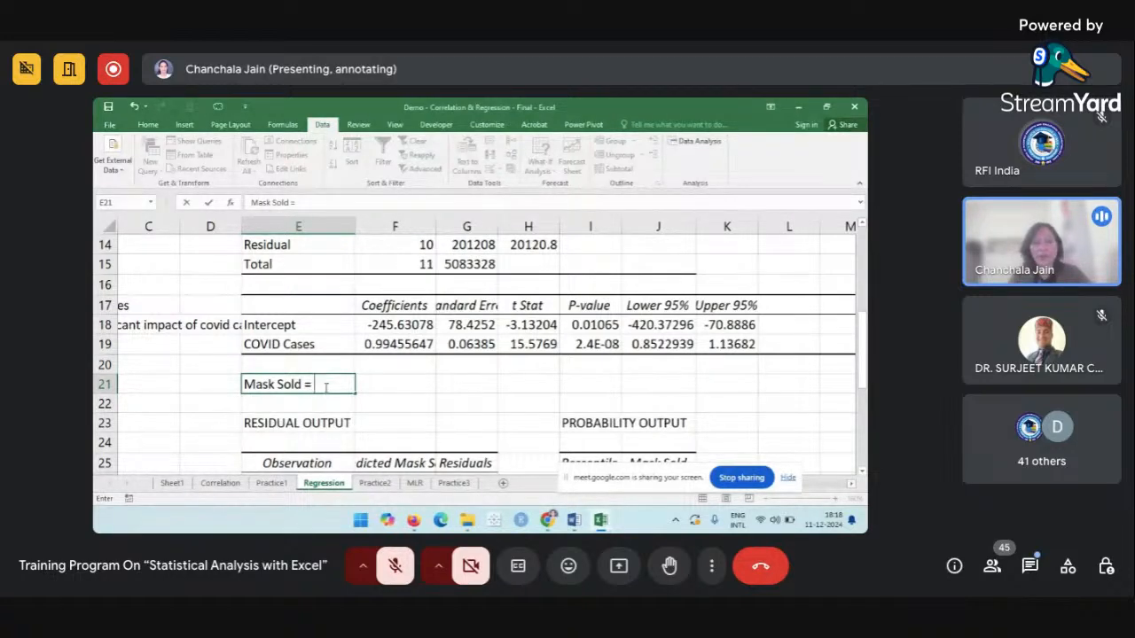
{"action": "key", "text": "BackSpace"}
{"action": "key", "text": "BackSpace"}
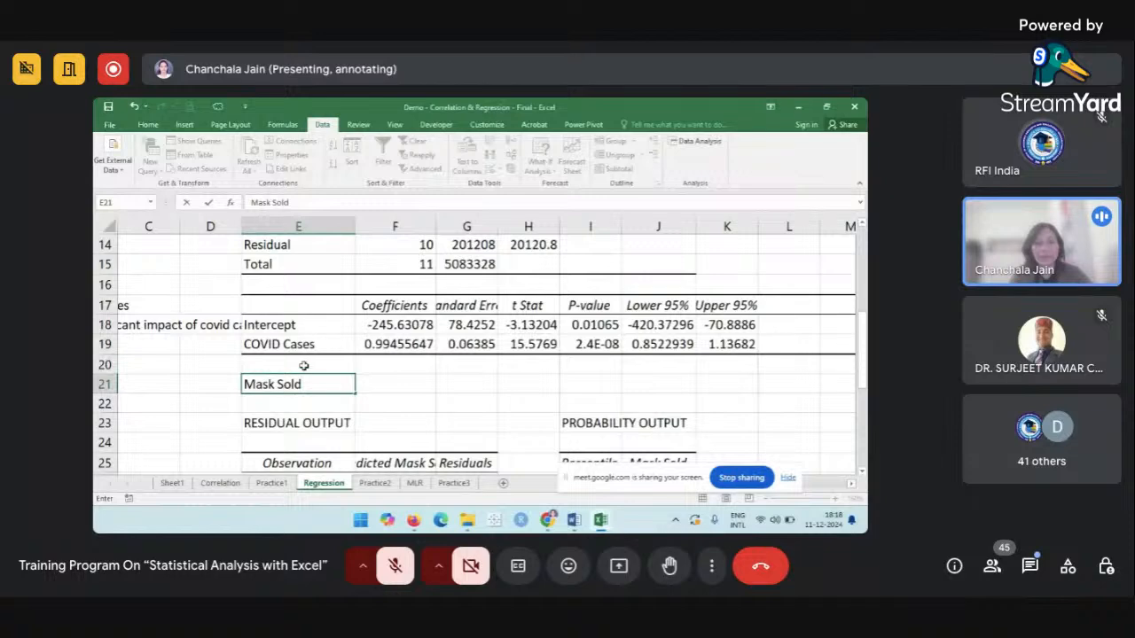
Enter the general regression equation "Y = a + bX" in E20, directly below the COVID Cases coefficient row.
{"action": "left_click", "coordinate": [306, 362]}
{"action": "type", "text": "Y"}
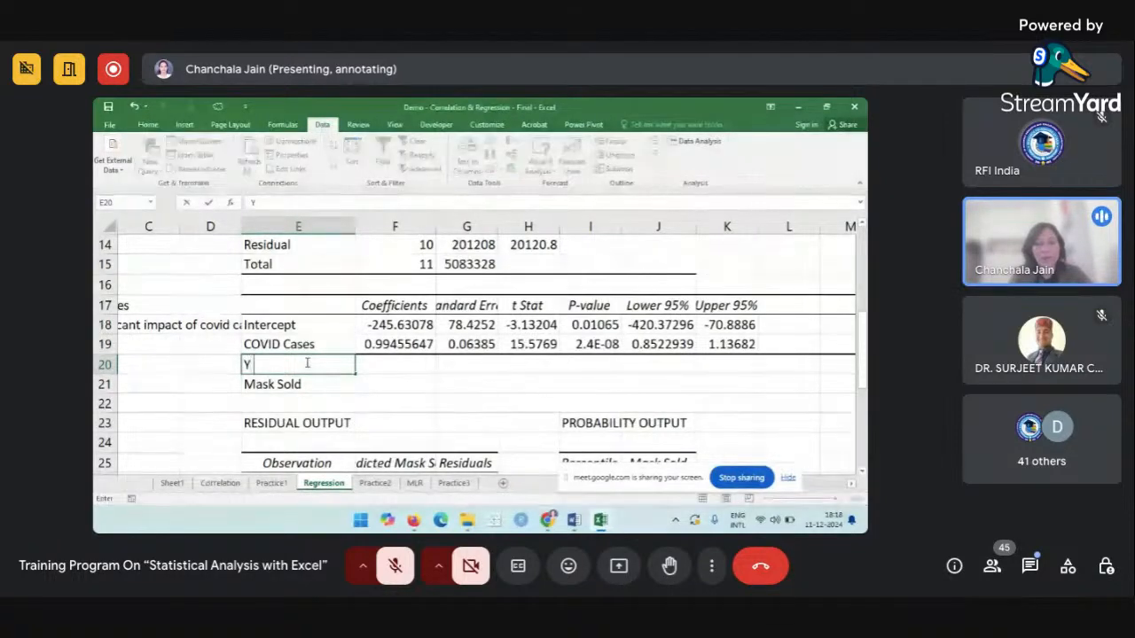
{"action": "type", "text": " = a + b"}
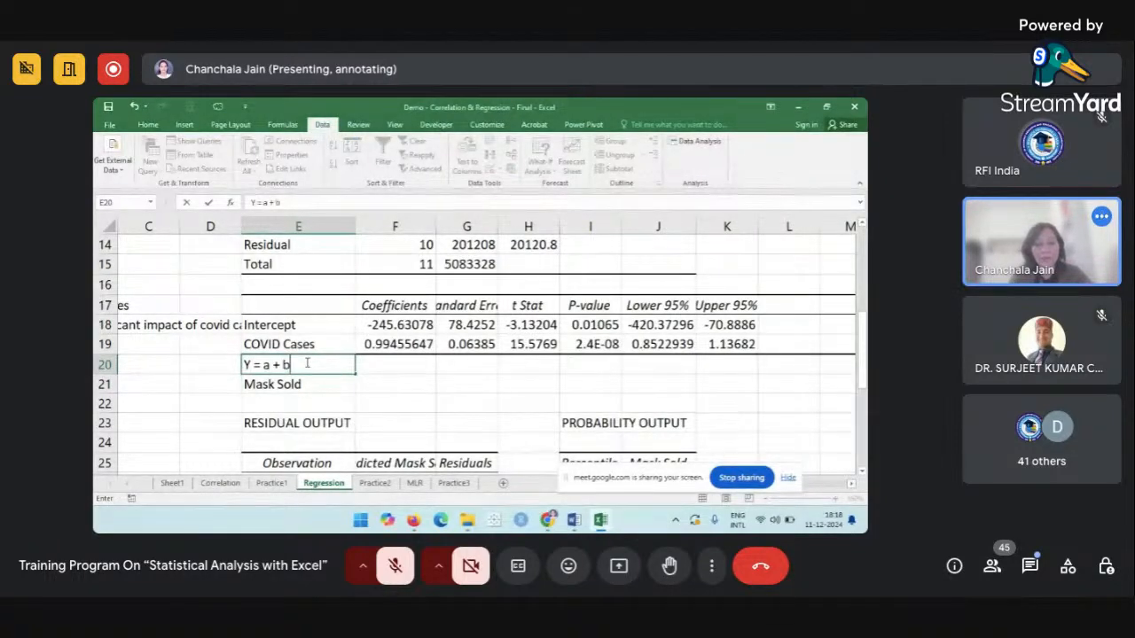
{"action": "type", "text": "X"}
Complete the fitted equation in E21 as "Mask Sold = -245.63 + 0 .994*COVID Cases".
{"action": "left_click", "coordinate": [322, 383]}
{"action": "double_click", "coordinate": [322, 384]}
{"action": "type", "text": "="}
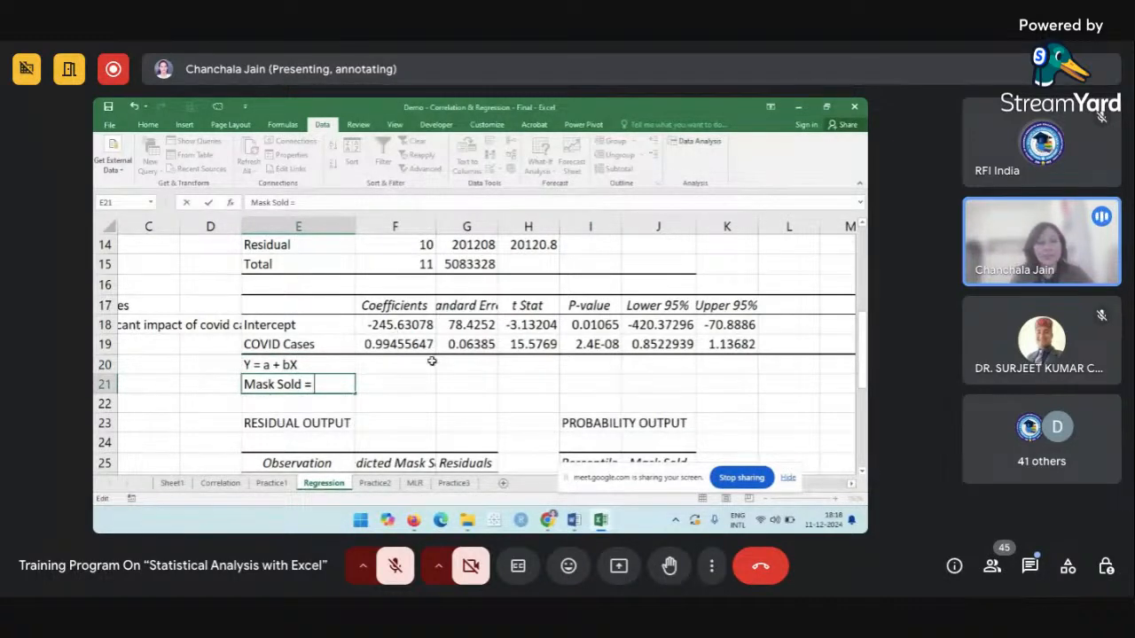
{"action": "type", "text": " -24"}
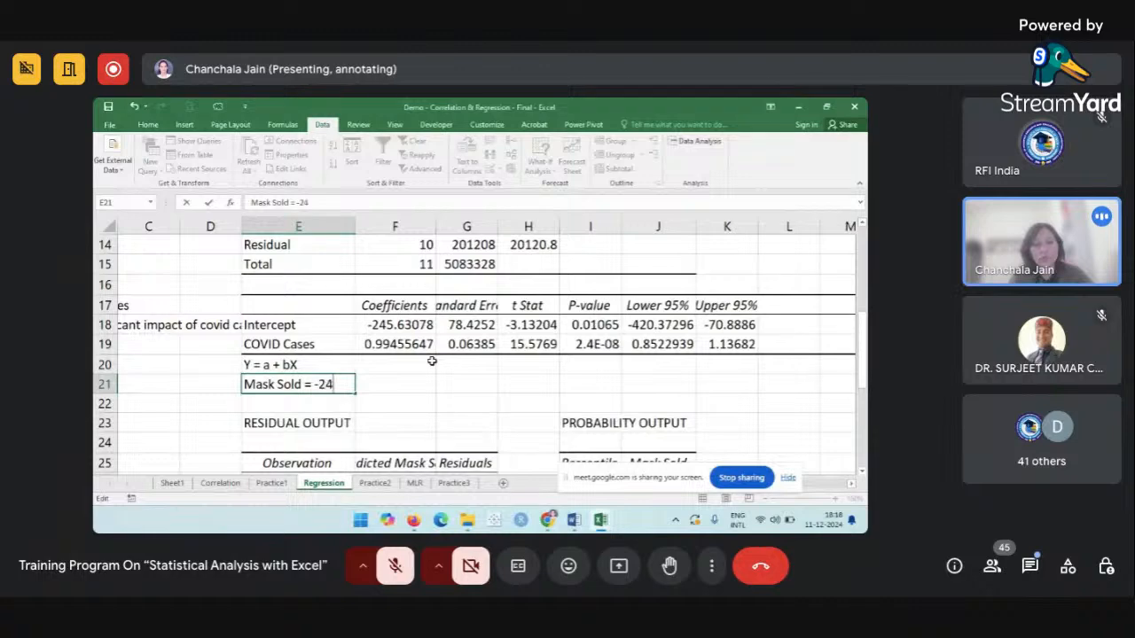
{"action": "type", "text": "5."}
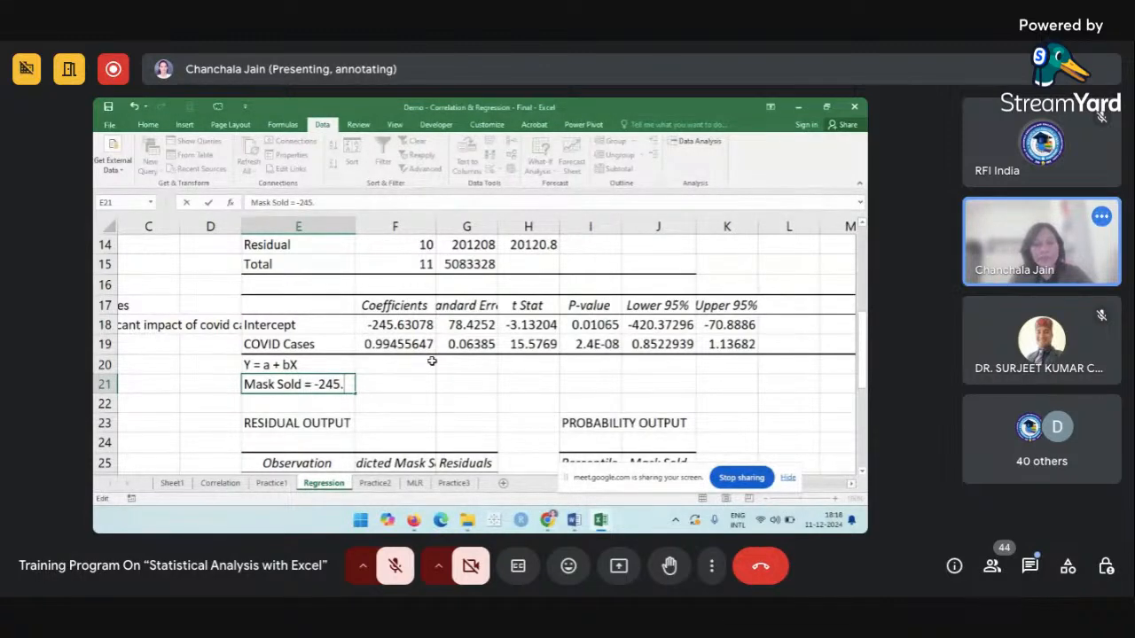
{"action": "type", "text": "63 +"}
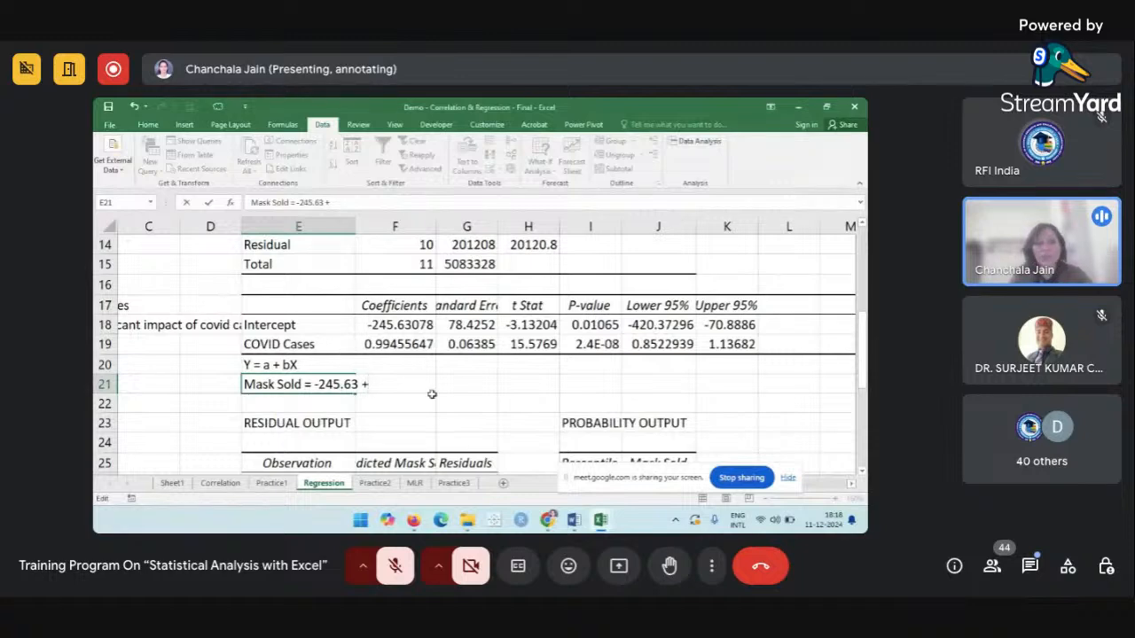
{"action": "type", "text": "0.99"}
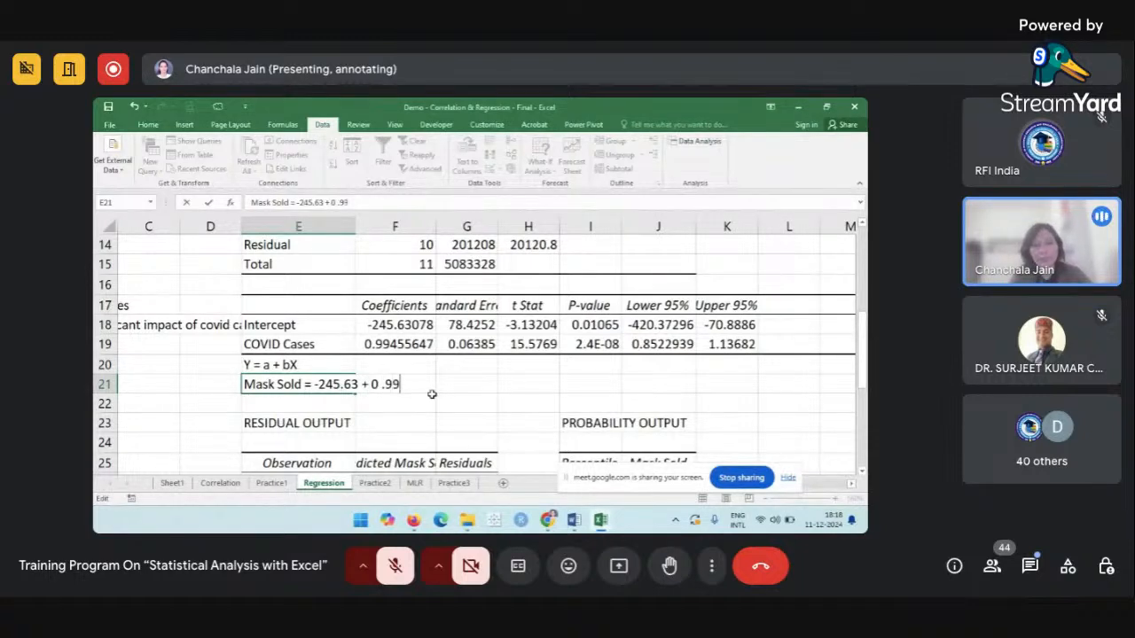
{"action": "type", "text": "4*"}
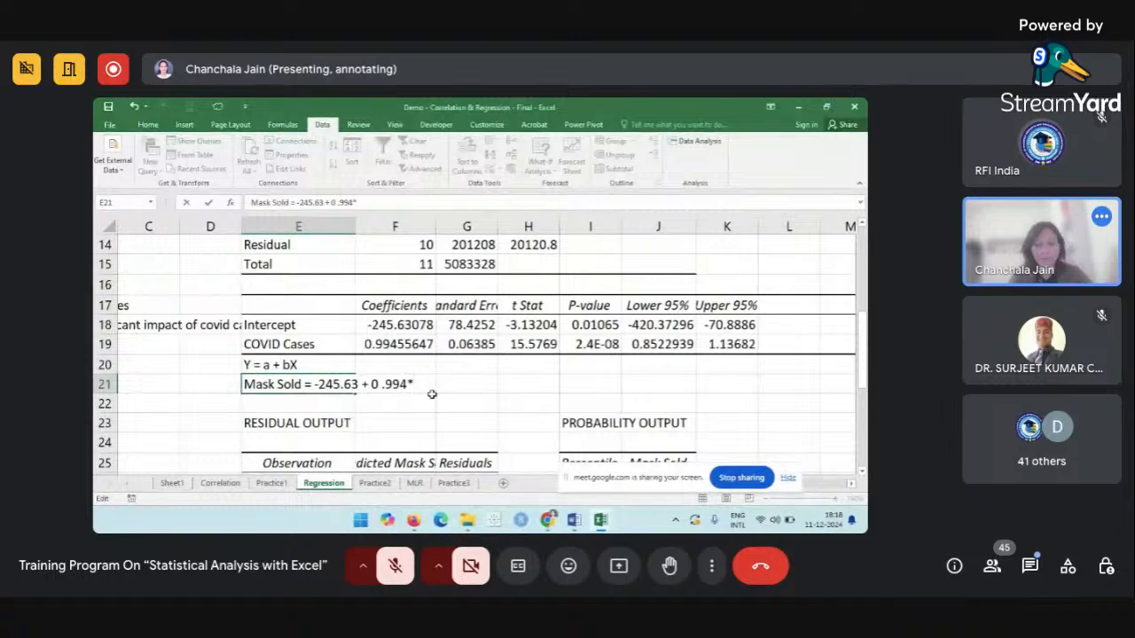
{"action": "type", "text": "COVID Cases"}
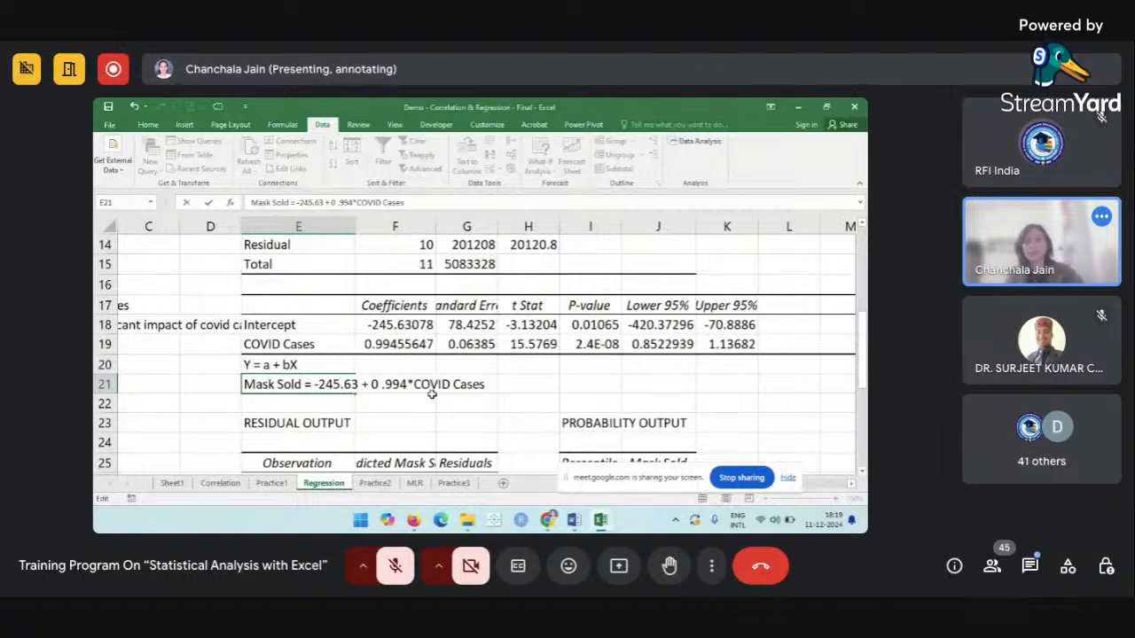
{"action": "left_click", "coordinate": [408, 435]}
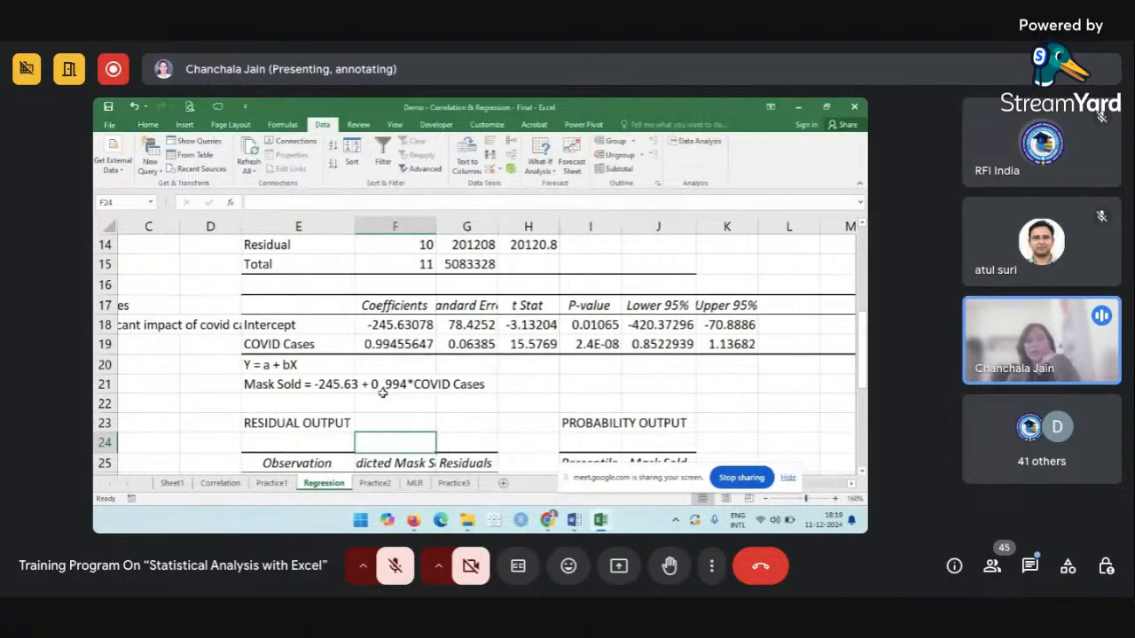
{"action": "left_click", "coordinate": [312, 384]}
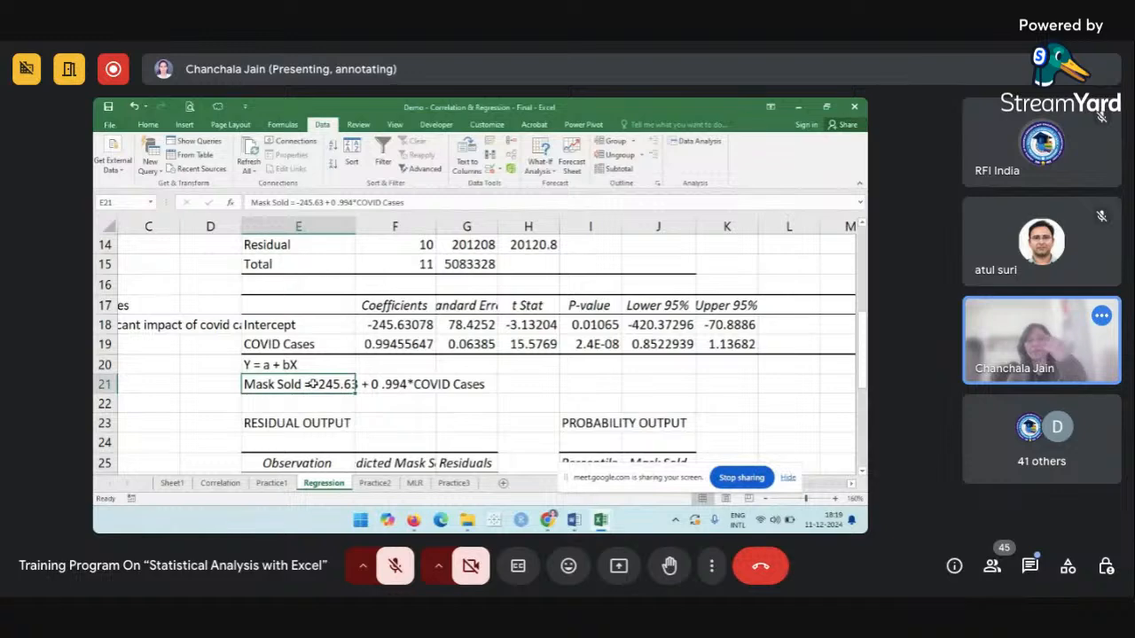
Copy the right-hand side of the fitted equation, "= -245.63 + 0 .994*COVID Cases", from E21 into E22.
{"action": "left_click_drag", "start_coordinate": [291, 202], "coordinate": [426, 201]}
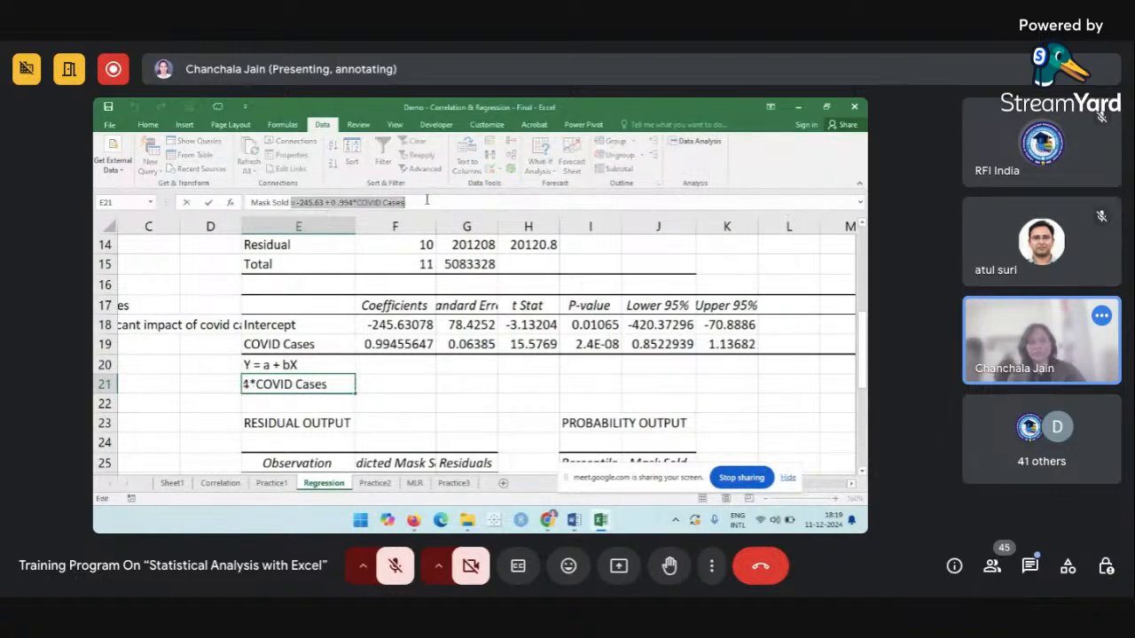
{"action": "left_click", "coordinate": [326, 402]}
{"action": "type", "text": "= -245.63 + 0 .994*COVID Cases"}
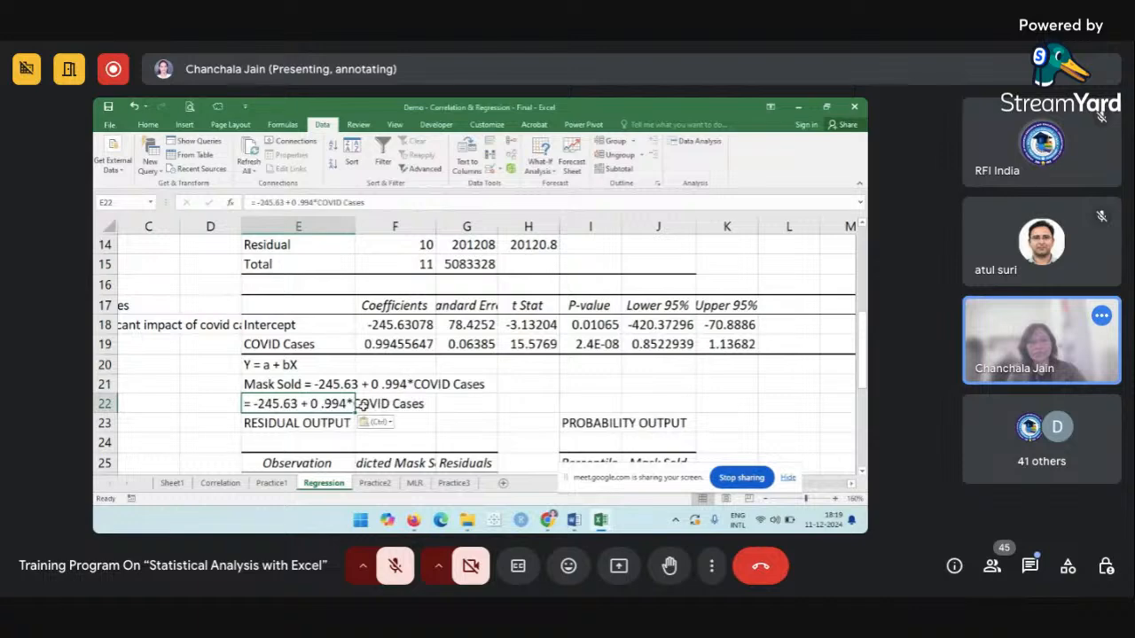
Replace "COVID Cases" in E22 with 2000 and accept the suggested correction, giving the formula =-245.63+0.994*2000.
{"action": "left_click", "coordinate": [387, 205]}
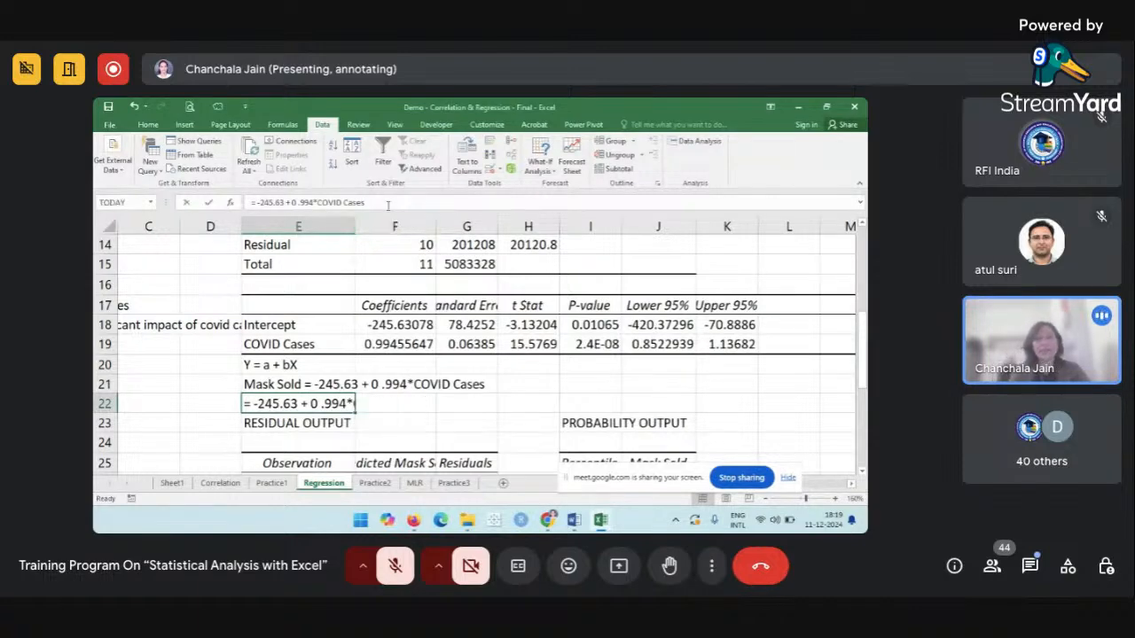
{"action": "key", "text": "BackSpace"}
{"action": "key", "text": "BackSpace"}
{"action": "key", "text": "BackSpace"}
{"action": "key", "text": "BackSpace"}
{"action": "key", "text": "BackSpace"}
{"action": "key", "text": "BackSpace"}
{"action": "key", "text": "BackSpace"}
{"action": "key", "text": "BackSpace"}
{"action": "key", "text": "BackSpace"}
{"action": "key", "text": "BackSpace"}
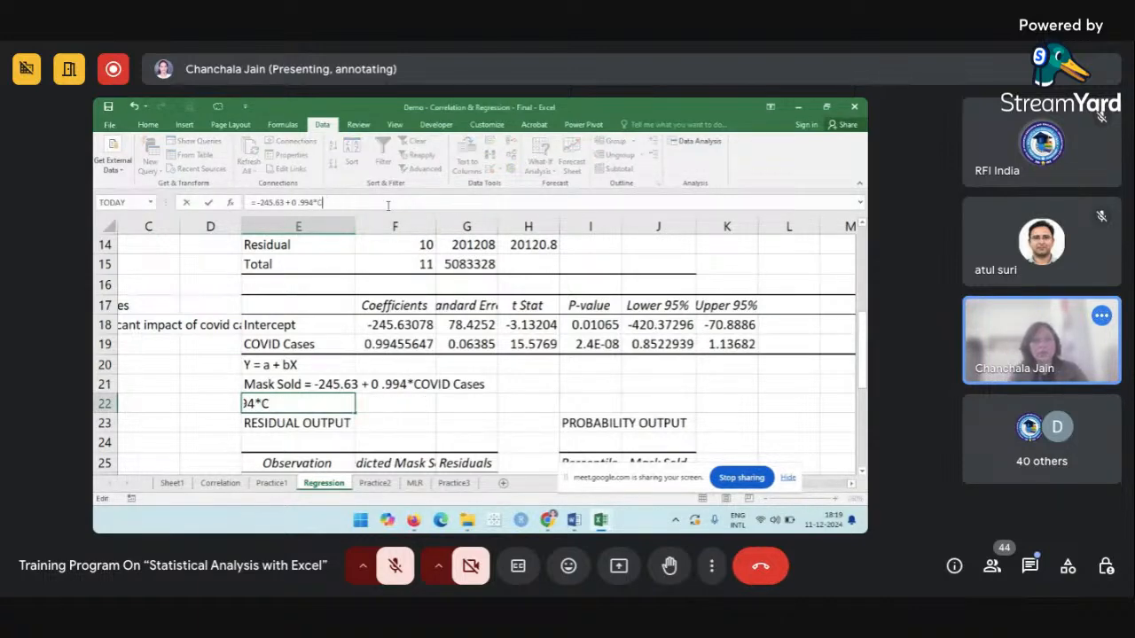
{"action": "type", "text": "2000"}
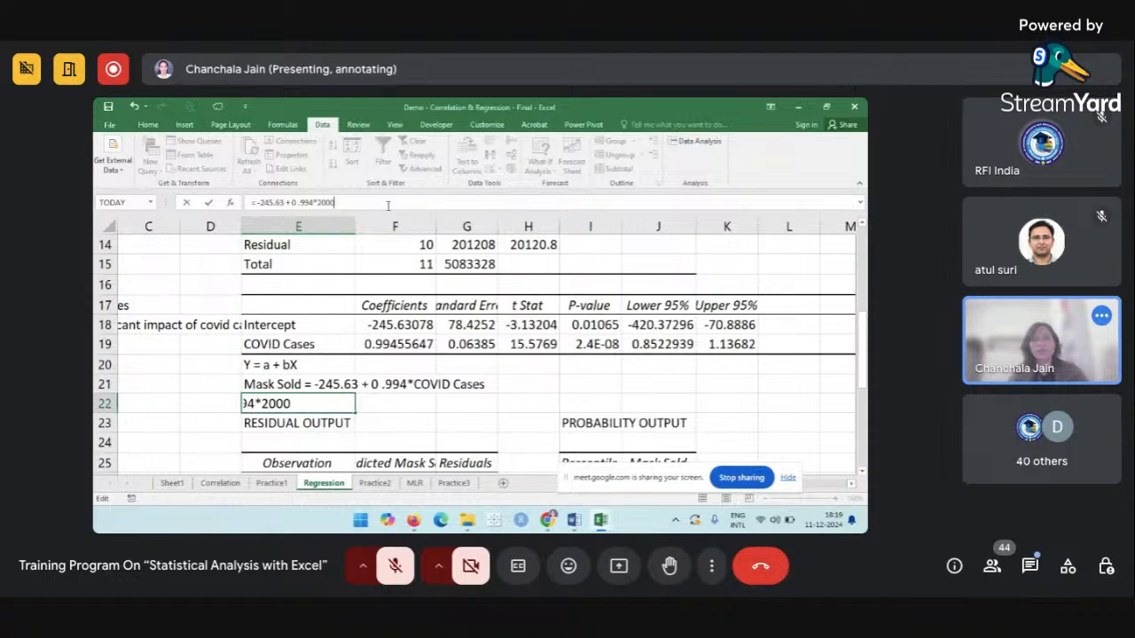
{"action": "key", "text": "Return"}
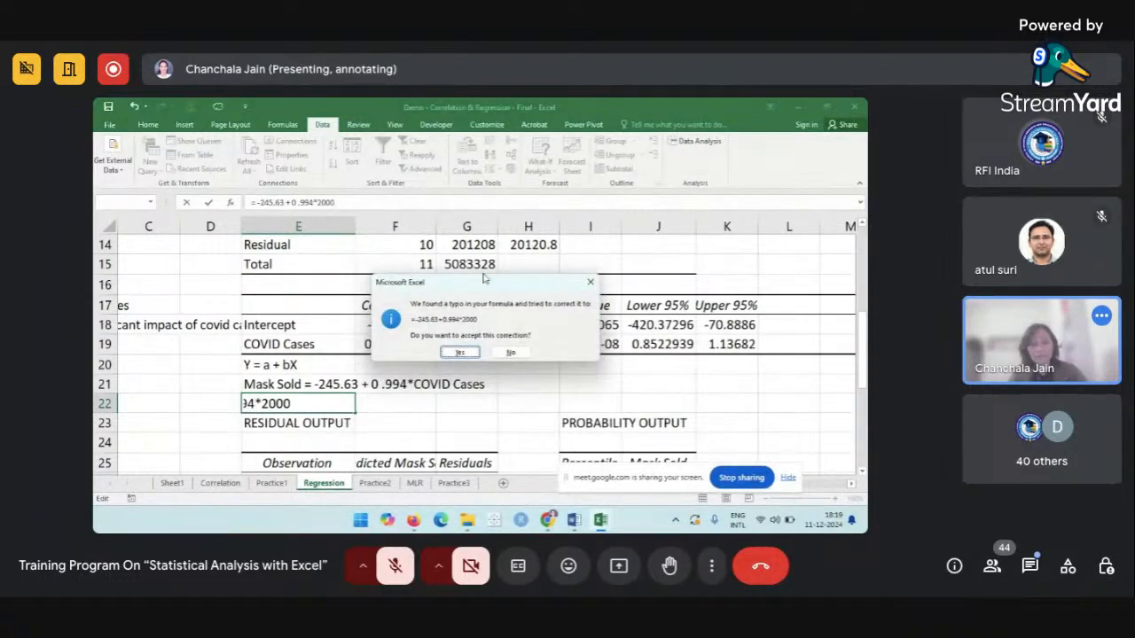
{"action": "left_click", "coordinate": [459, 352]}
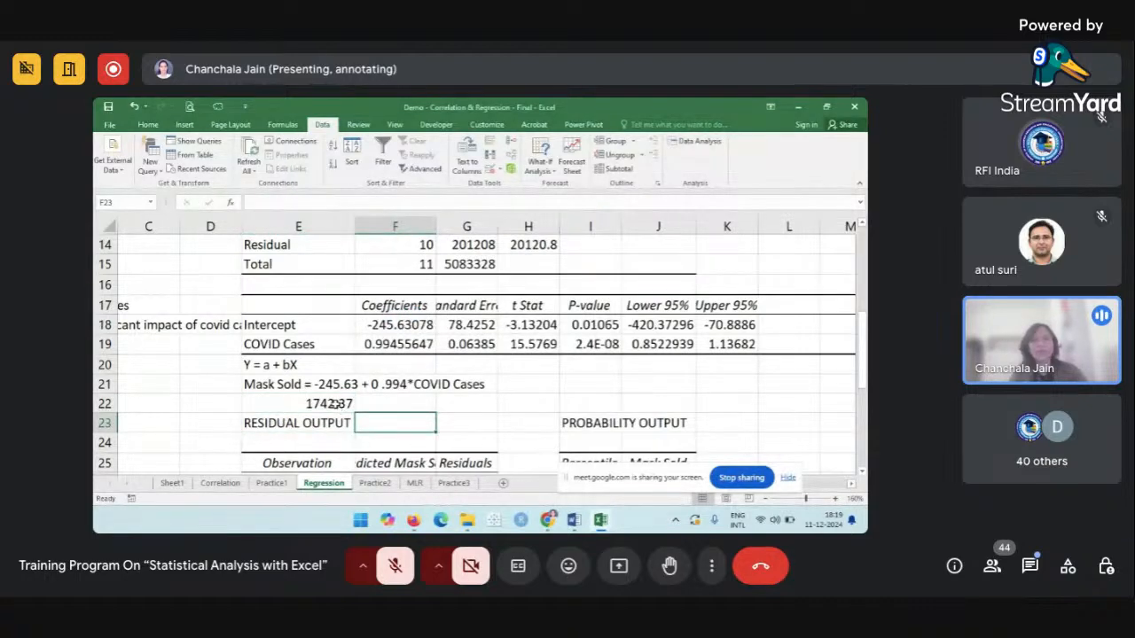
{"action": "left_click", "coordinate": [332, 403]}
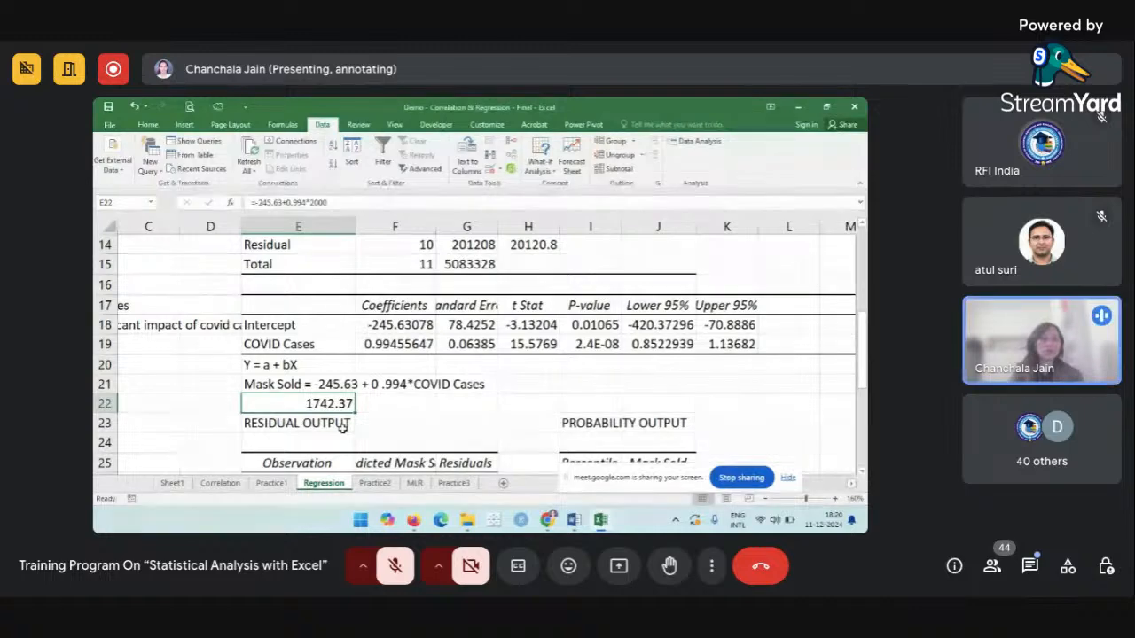
Examine the predicted mask sales and residuals in the residual output against the fitted equation in E21.
{"action": "scroll", "coordinate": [342, 426], "scroll_direction": "down", "scroll_amount": 3}
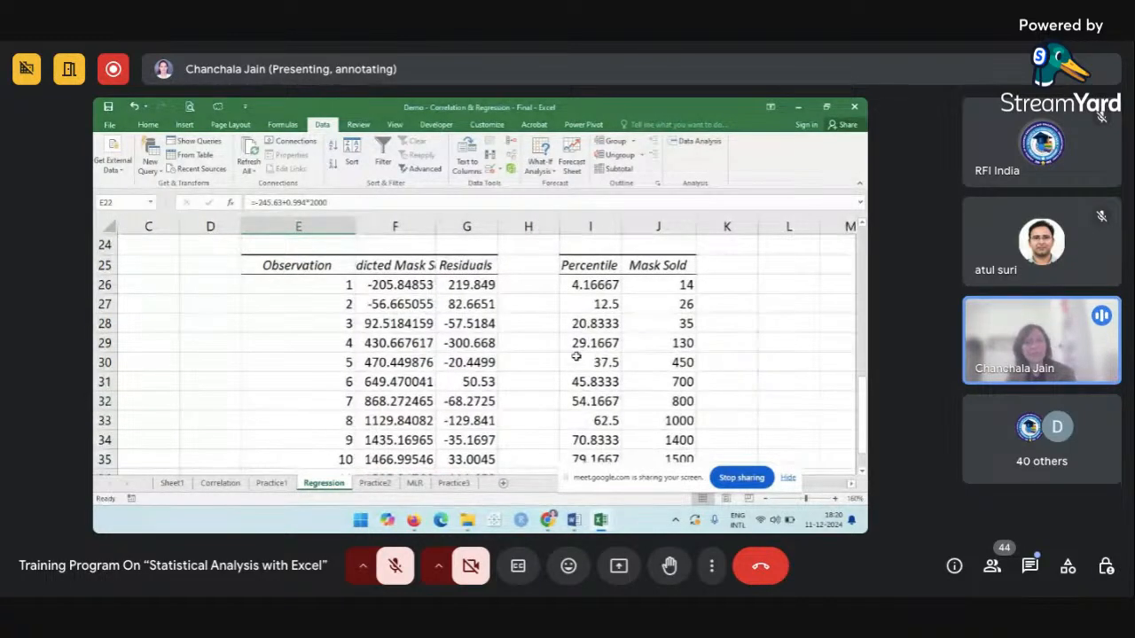
{"action": "scroll", "coordinate": [576, 357], "scroll_direction": "up", "scroll_amount": 1}
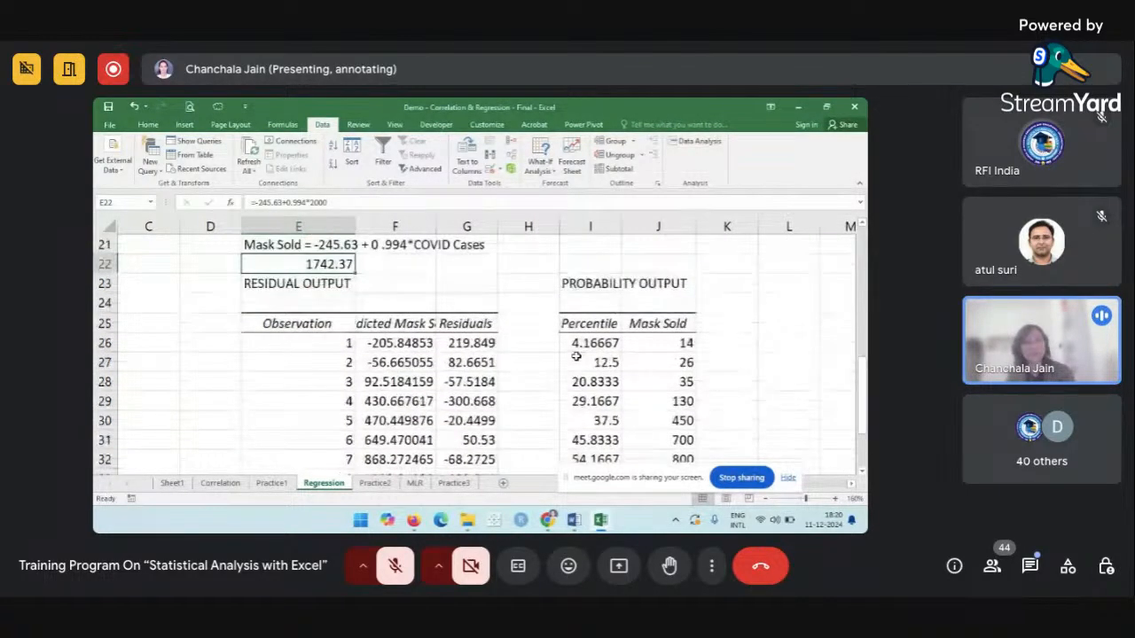
{"action": "scroll", "coordinate": [576, 356], "scroll_direction": "left", "scroll_amount": 1}
{"action": "left_click", "coordinate": [453, 348]}
{"action": "scroll", "coordinate": [453, 354], "scroll_direction": "up", "scroll_amount": 1}
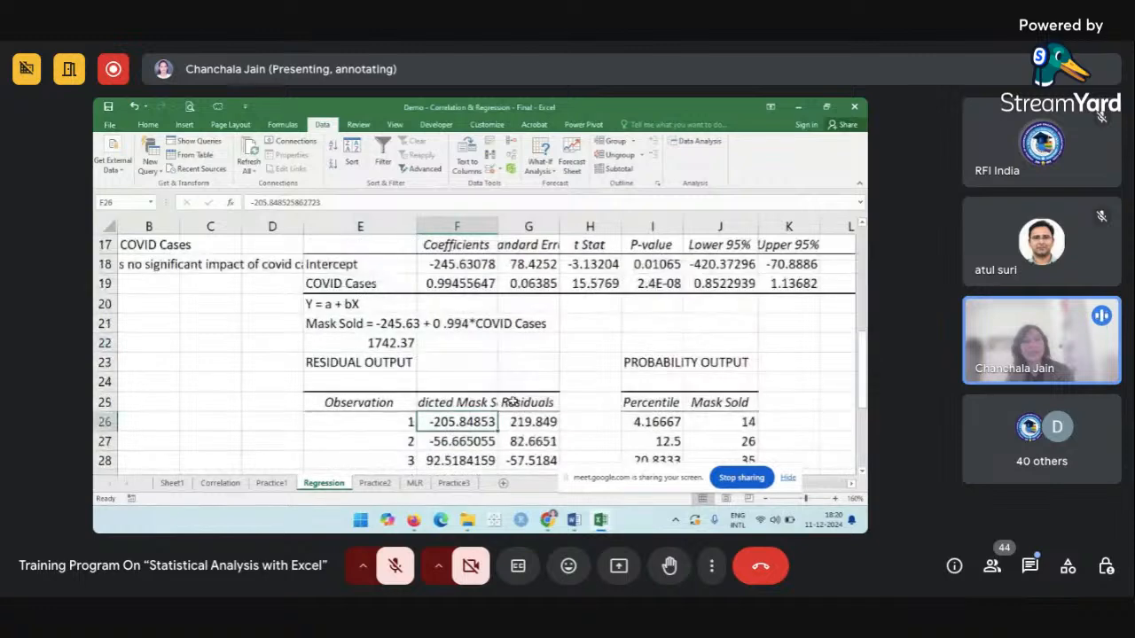
{"action": "left_click", "coordinate": [514, 402]}
{"action": "left_click", "coordinate": [456, 402]}
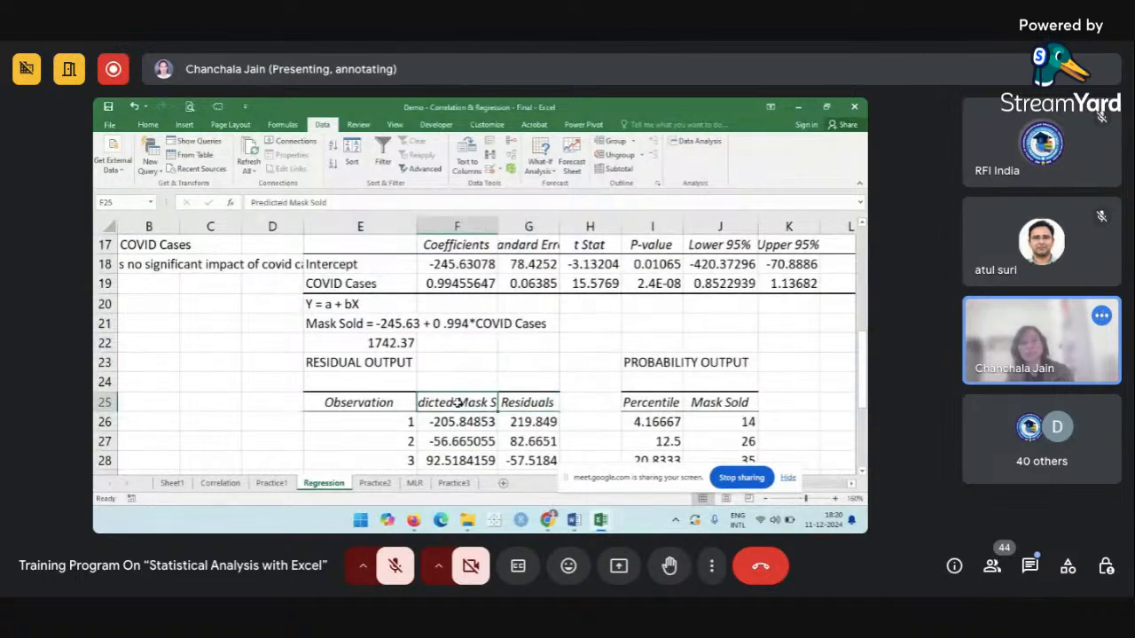
{"action": "left_click", "coordinate": [529, 401]}
{"action": "left_click_drag", "start_coordinate": [332, 323], "coordinate": [526, 324]}
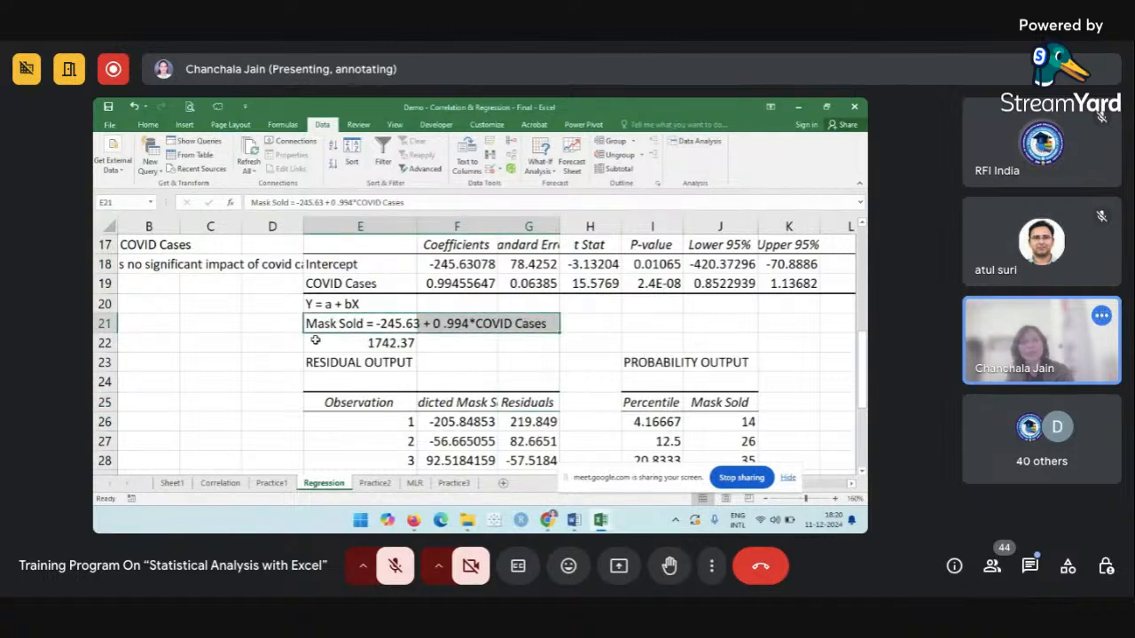
Review the regression statistics, ANOVA and coefficients tables together with the monthly source data.
{"action": "scroll", "coordinate": [308, 341], "scroll_direction": "up", "scroll_amount": 5}
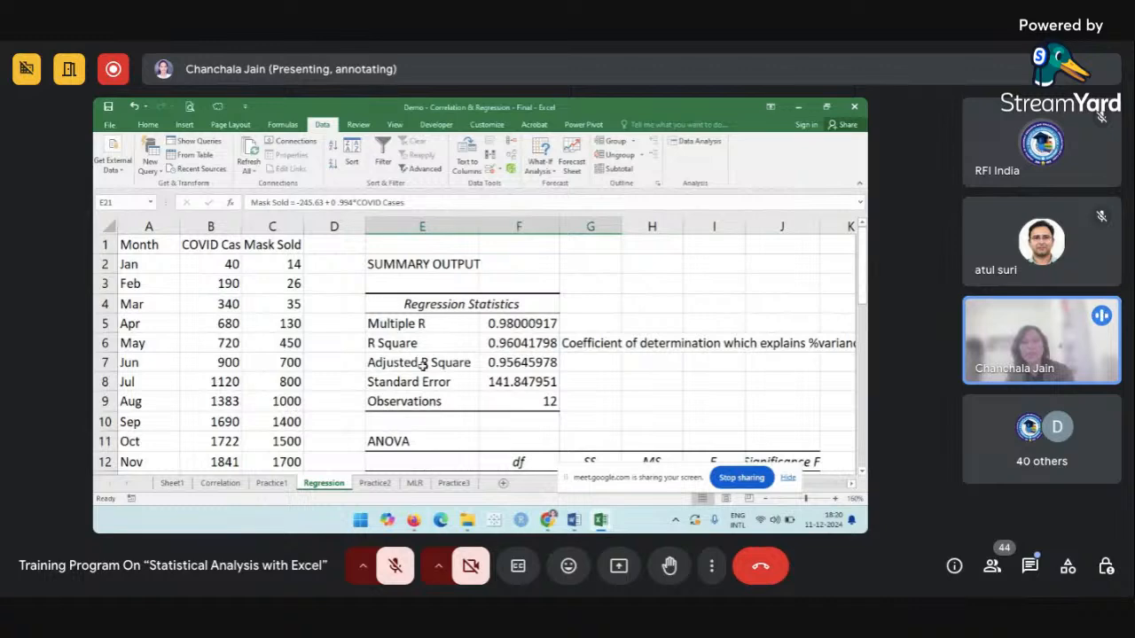
{"action": "scroll", "coordinate": [423, 365], "scroll_direction": "down", "scroll_amount": 6}
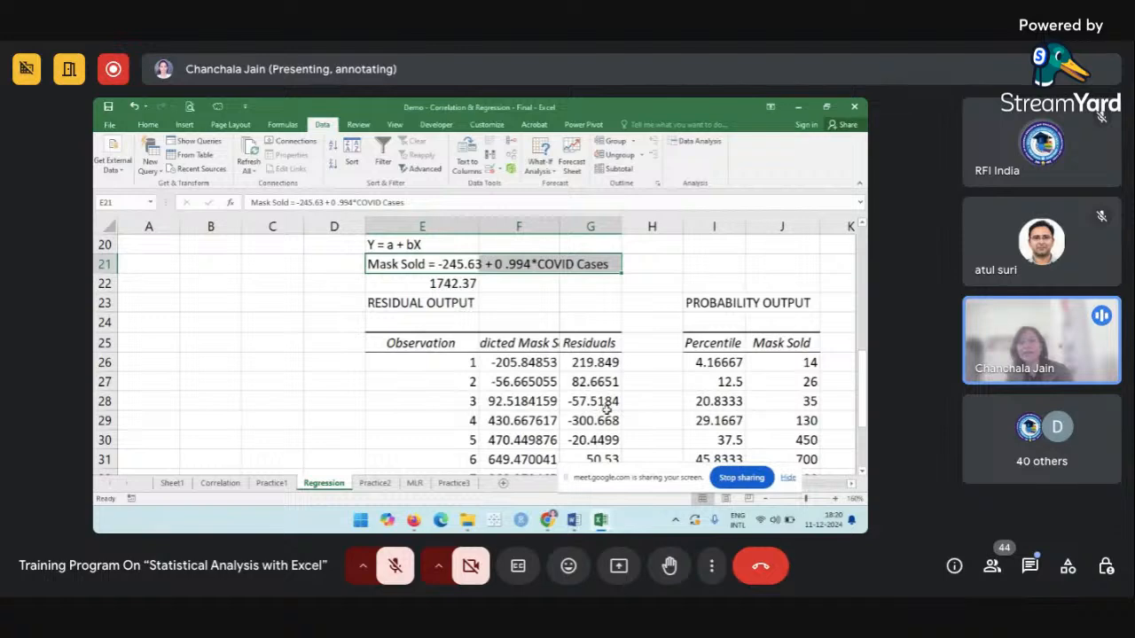
{"action": "scroll", "coordinate": [607, 407], "scroll_direction": "down", "scroll_amount": 3}
{"action": "scroll", "coordinate": [606, 407], "scroll_direction": "up", "scroll_amount": 6}
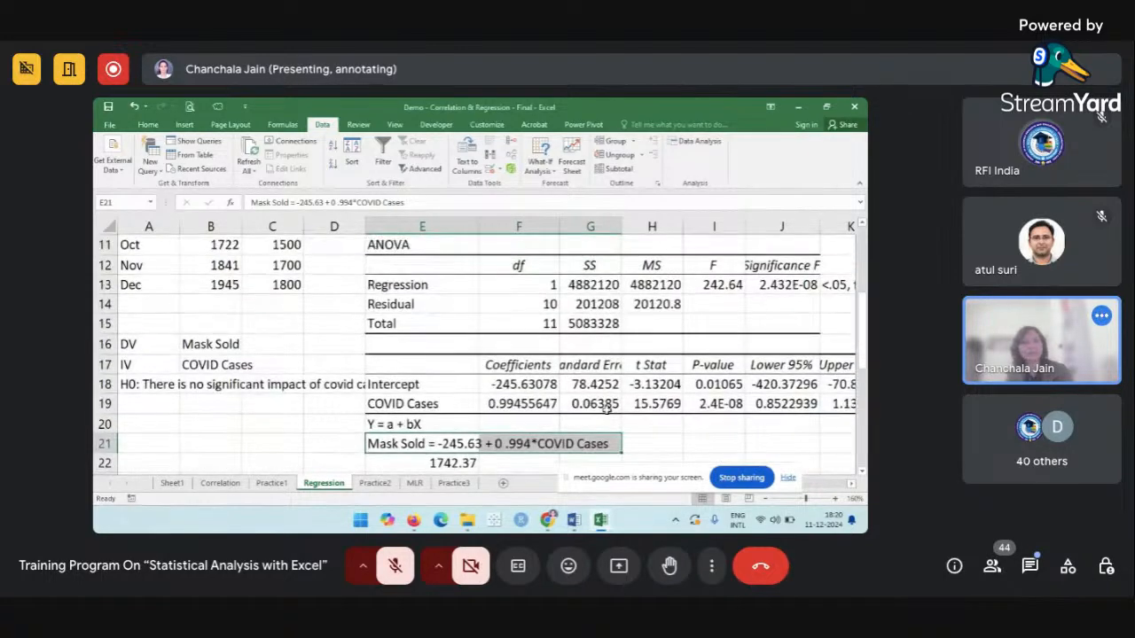
{"action": "left_click", "coordinate": [606, 407]}
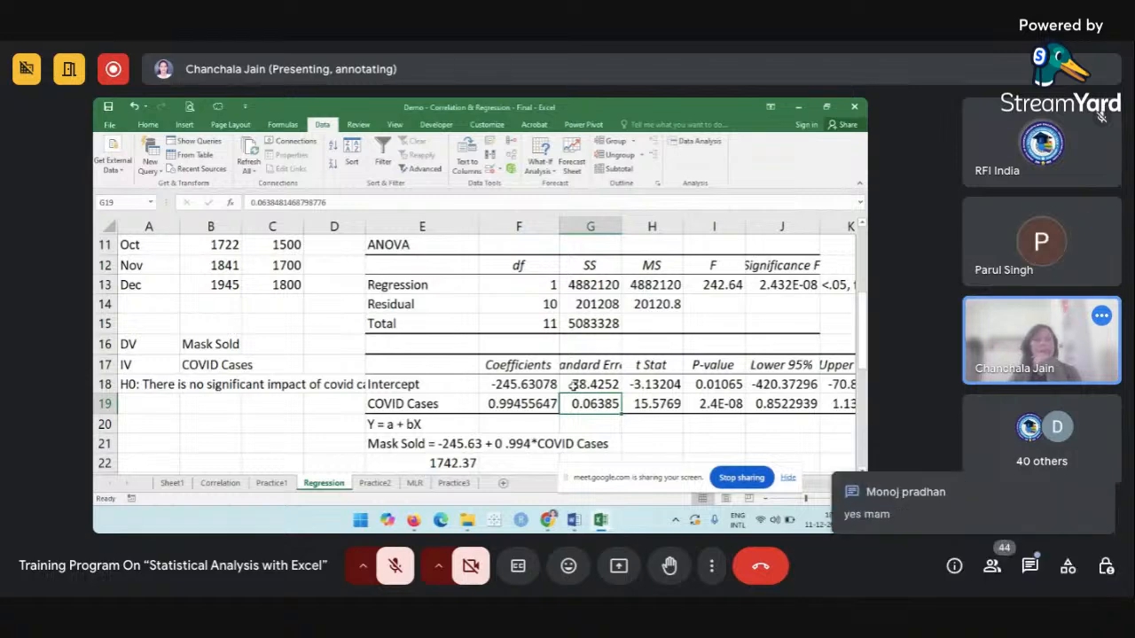
{"action": "left_click", "coordinate": [457, 384]}
{"action": "scroll", "coordinate": [457, 384], "scroll_direction": "up", "scroll_amount": 3}
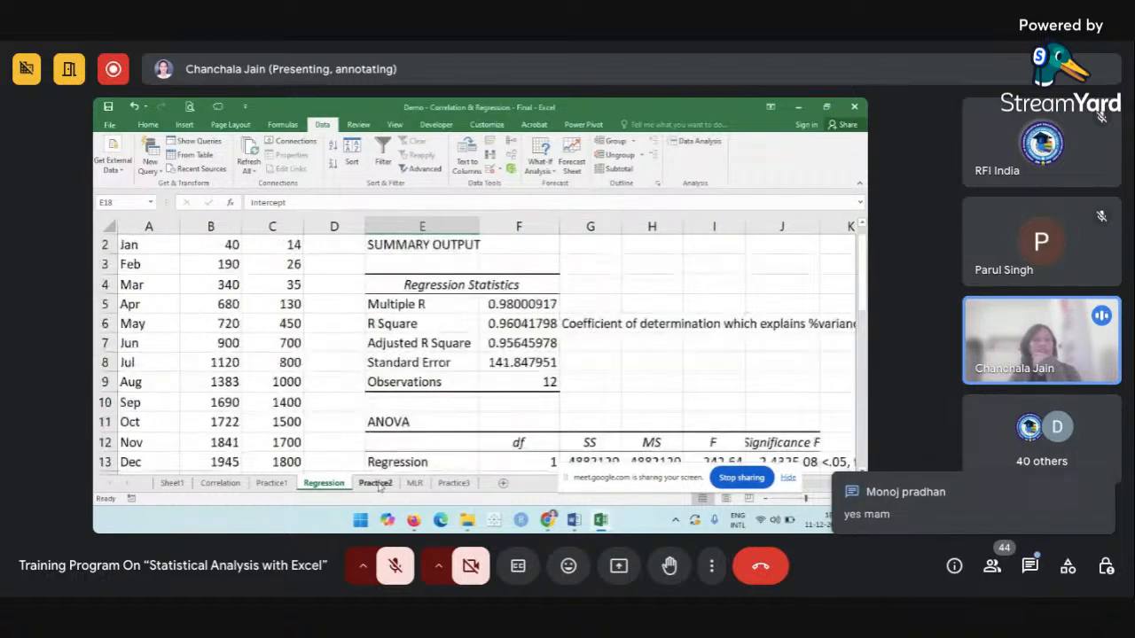
View the rainfall and umbrellas sold exercise data on the Practice2 sheet.
{"action": "left_click", "coordinate": [376, 485]}
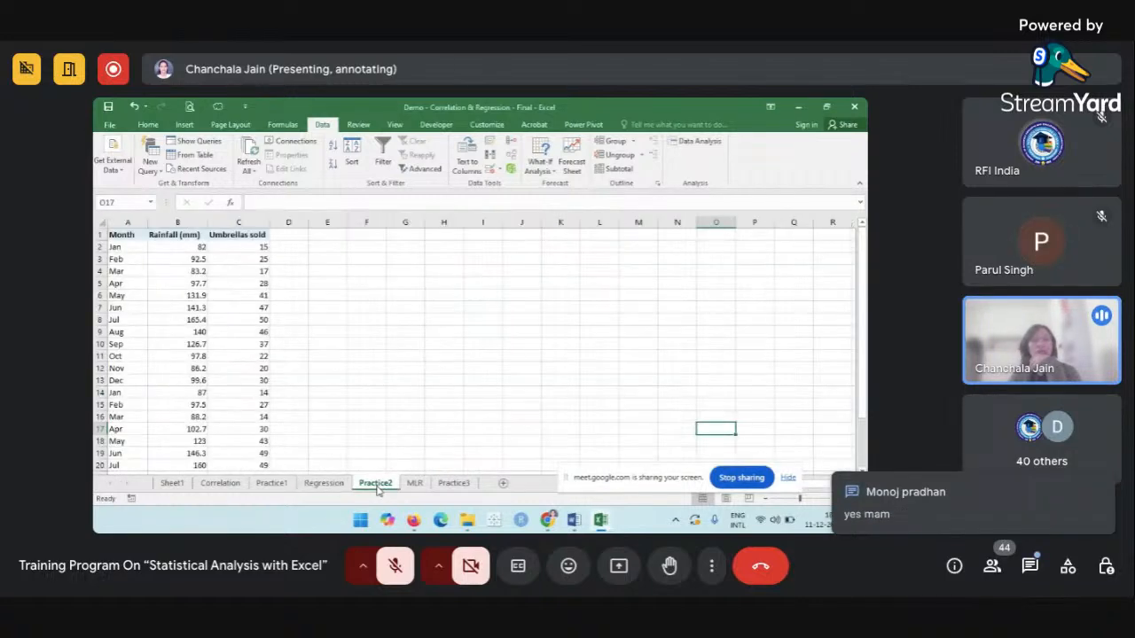
{"action": "left_click", "coordinate": [282, 347]}
{"action": "left_click", "coordinate": [342, 328]}
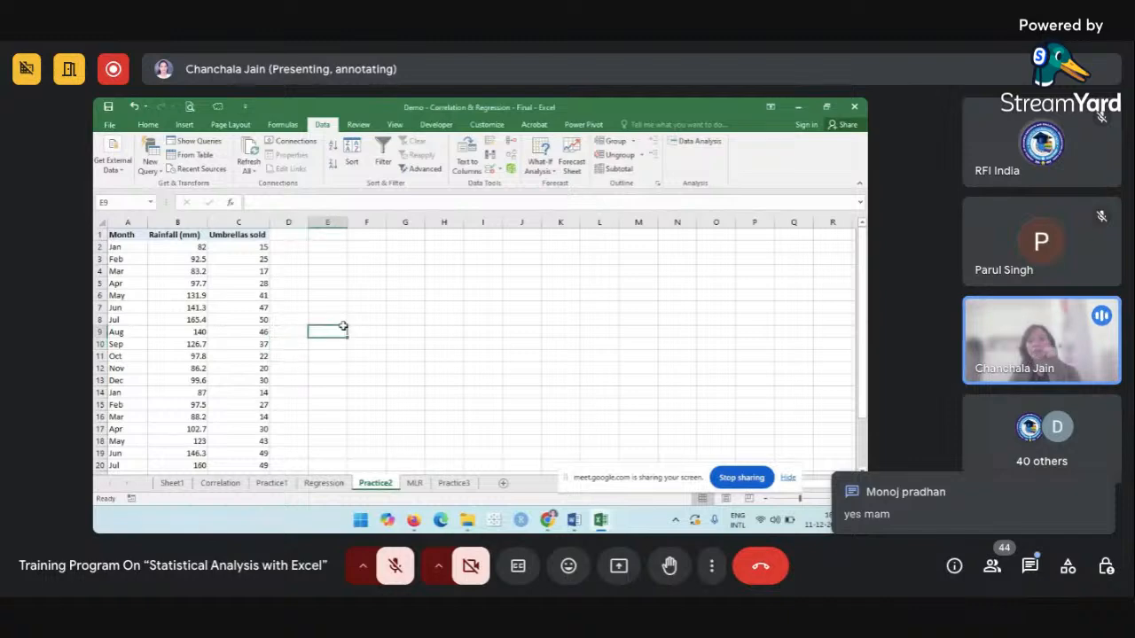
Open the MLR sheet and enlarge its view to 150% to show the X1, X2 and Y data.
{"action": "left_click", "coordinate": [415, 486]}
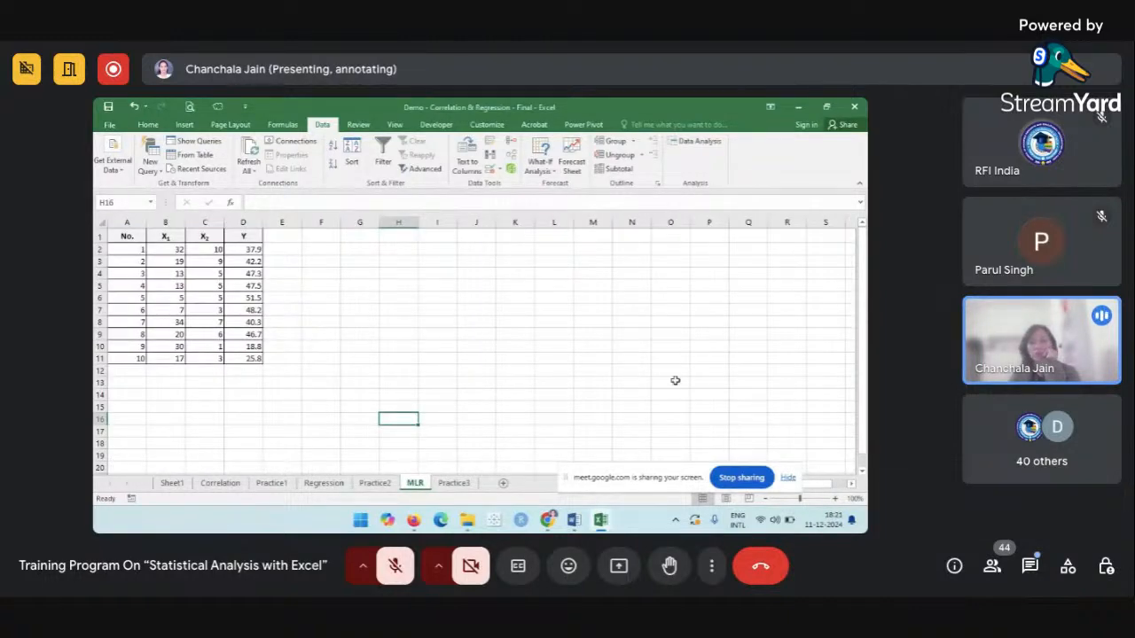
{"action": "left_click", "coordinate": [834, 500]}
{"action": "left_click", "coordinate": [834, 499]}
{"action": "left_click", "coordinate": [834, 499]}
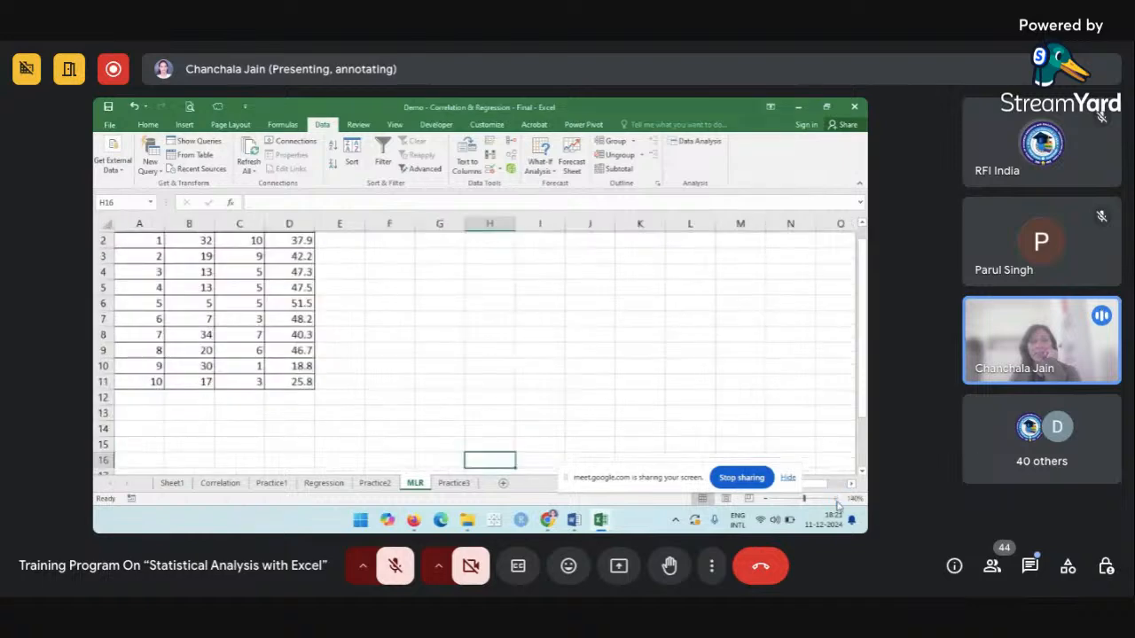
{"action": "left_click", "coordinate": [834, 499]}
{"action": "left_click", "coordinate": [834, 499]}
{"action": "left_click", "coordinate": [426, 327]}
{"action": "scroll", "coordinate": [427, 327], "scroll_direction": "up", "scroll_amount": 1}
{"action": "left_click", "coordinate": [426, 327]}
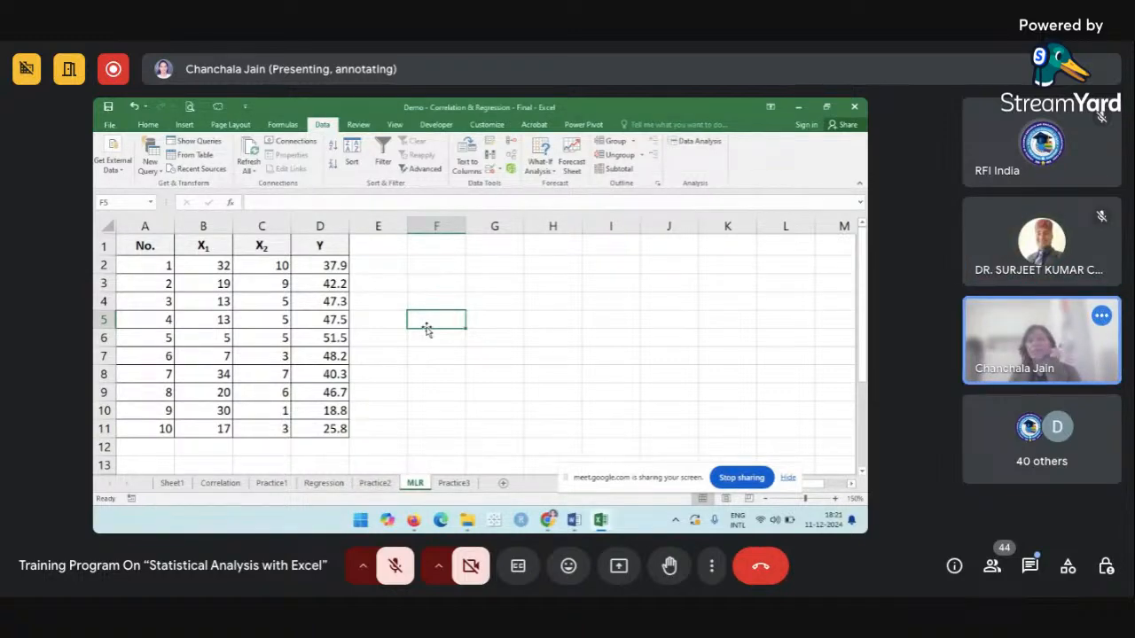
Start a Regression analysis with Y input range D1:D11 and X input range B1:C11.
{"action": "left_click", "coordinate": [317, 247]}
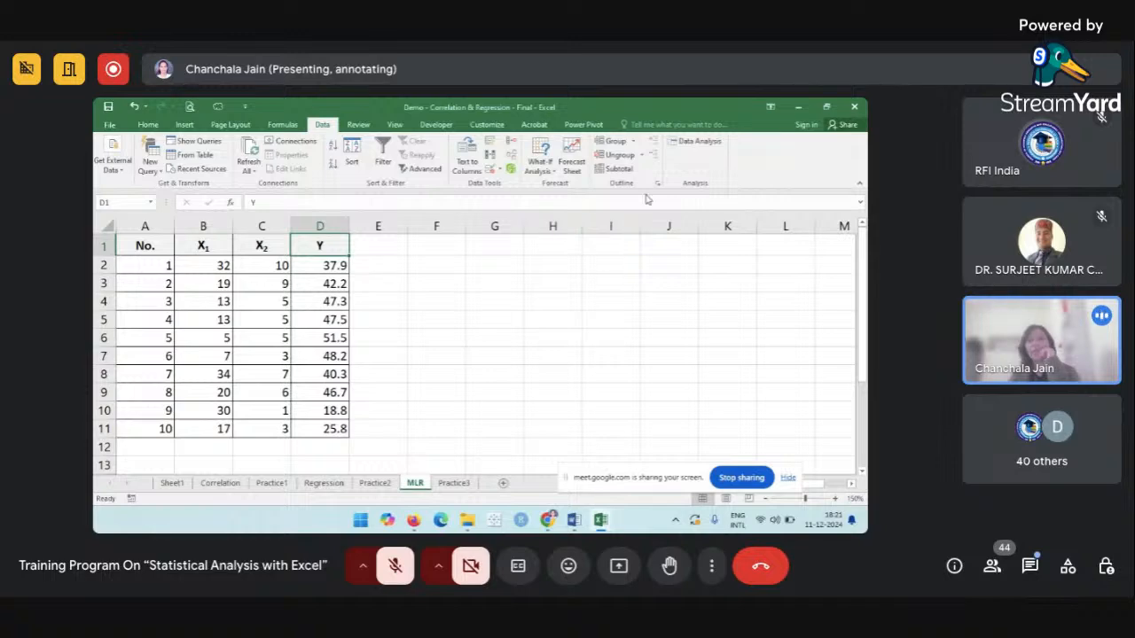
{"action": "left_click", "coordinate": [695, 144]}
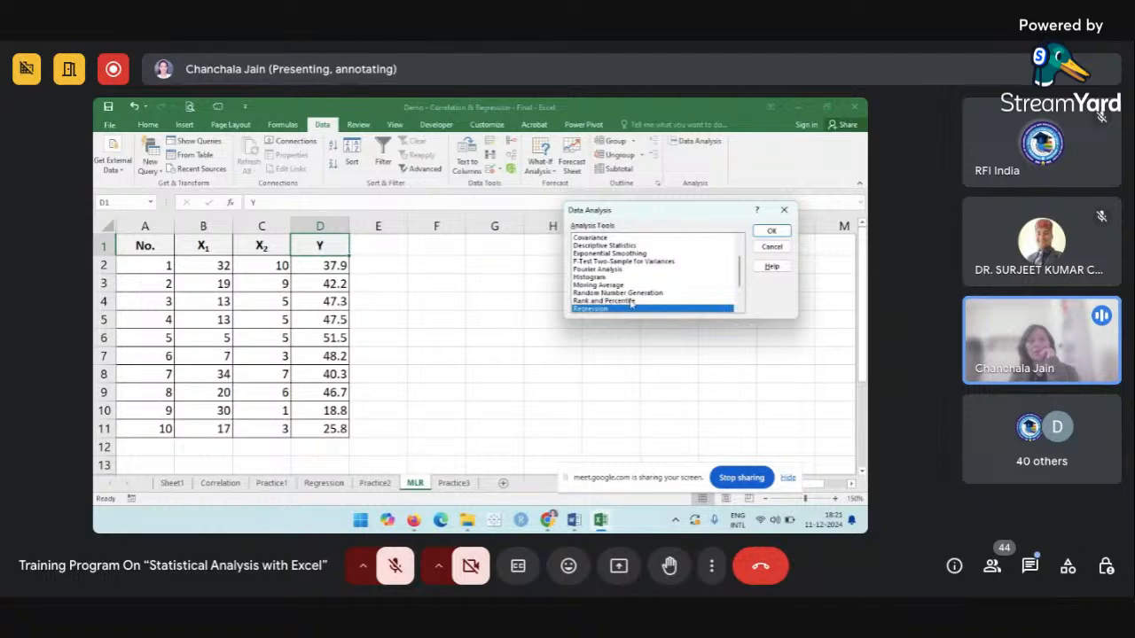
{"action": "left_click", "coordinate": [768, 233]}
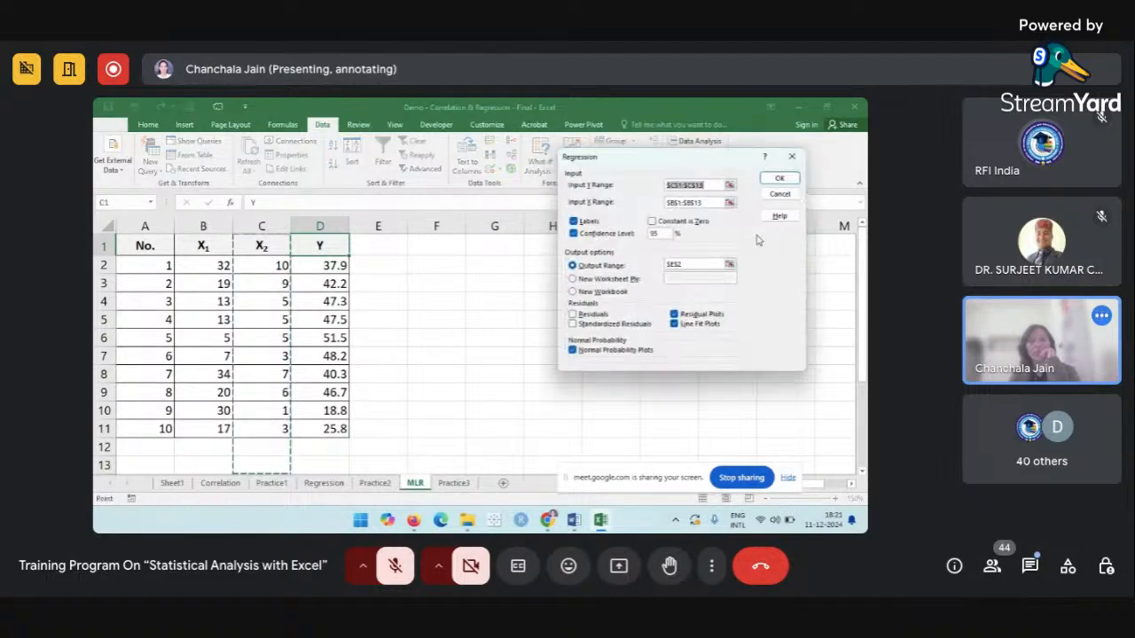
{"action": "key", "text": "BackSpace"}
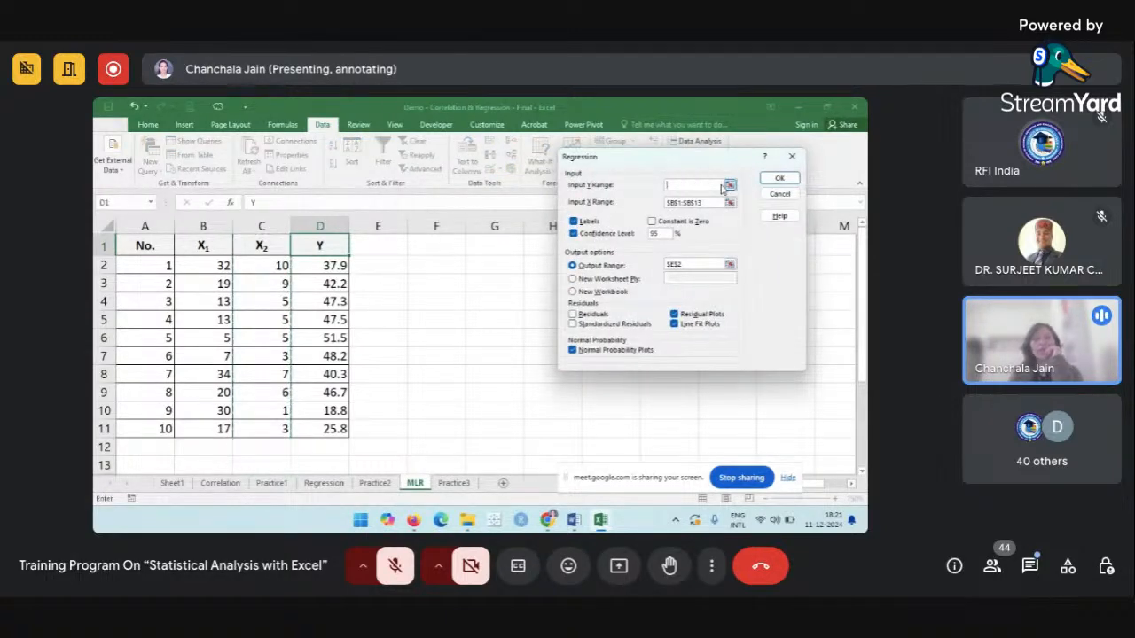
{"action": "left_click", "coordinate": [705, 202]}
{"action": "key", "text": "BackSpace"}
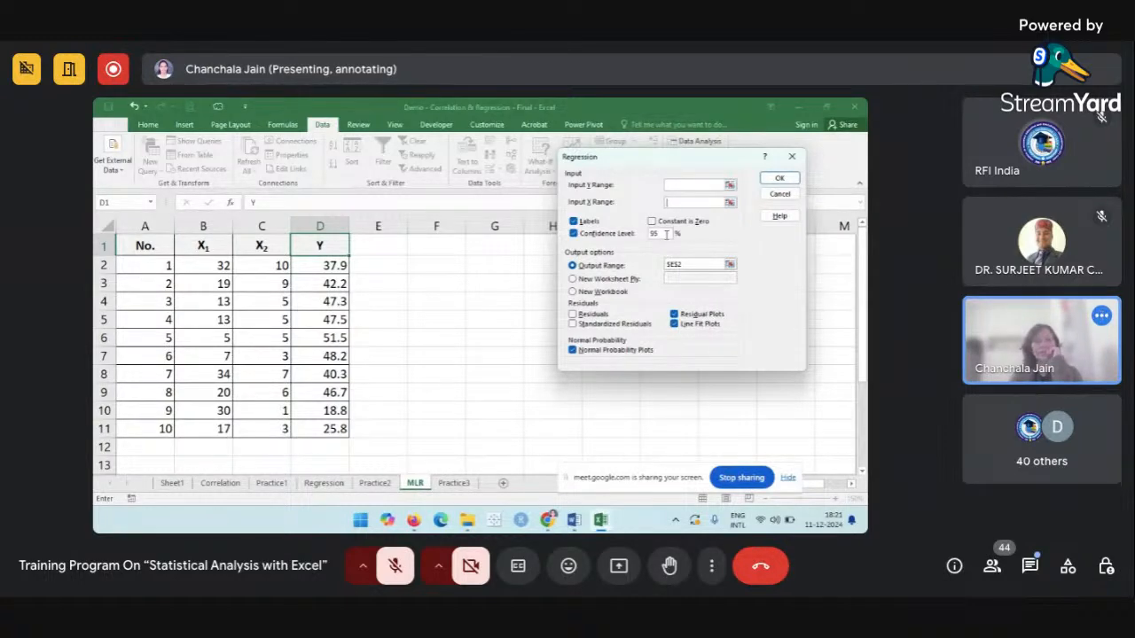
{"action": "left_click_drag", "start_coordinate": [319, 245], "coordinate": [323, 428]}
{"action": "left_click", "coordinate": [698, 203]}
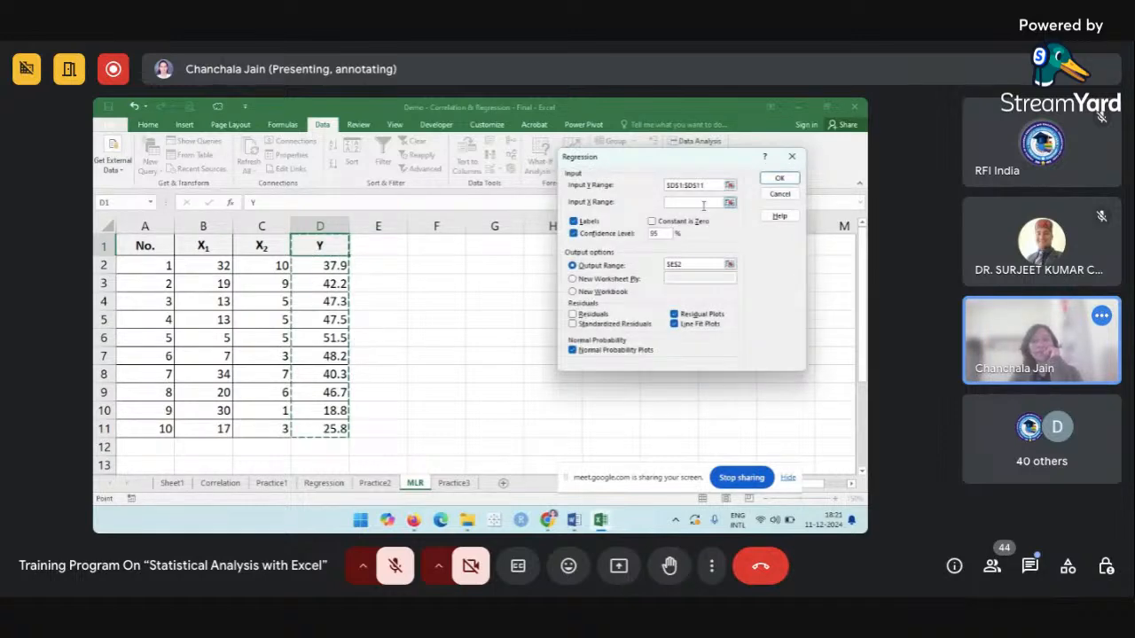
{"action": "left_click_drag", "start_coordinate": [222, 246], "coordinate": [286, 423]}
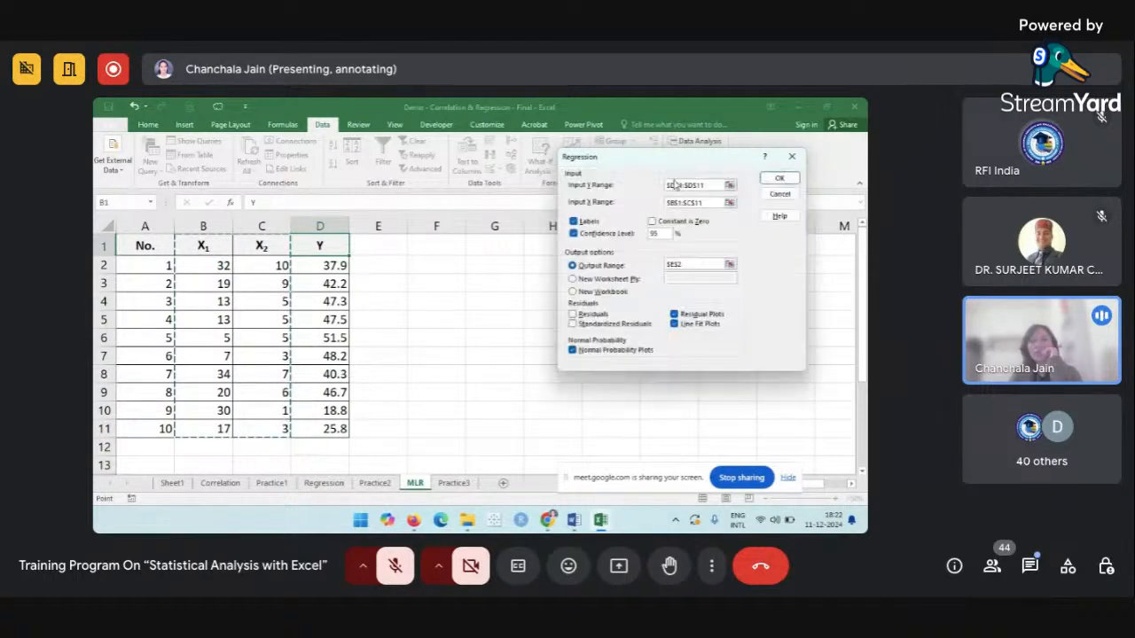
Turn off the residual plots, line fit plots and normal probability plots for the regression.
{"action": "left_click", "coordinate": [674, 315]}
{"action": "left_click", "coordinate": [674, 324]}
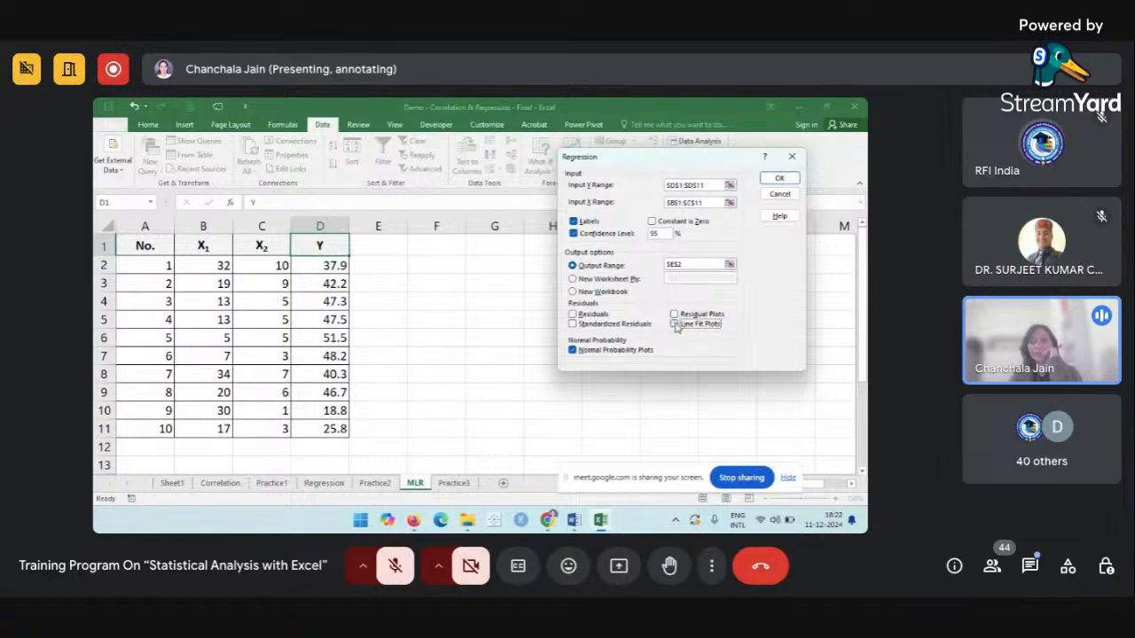
{"action": "left_click", "coordinate": [573, 350]}
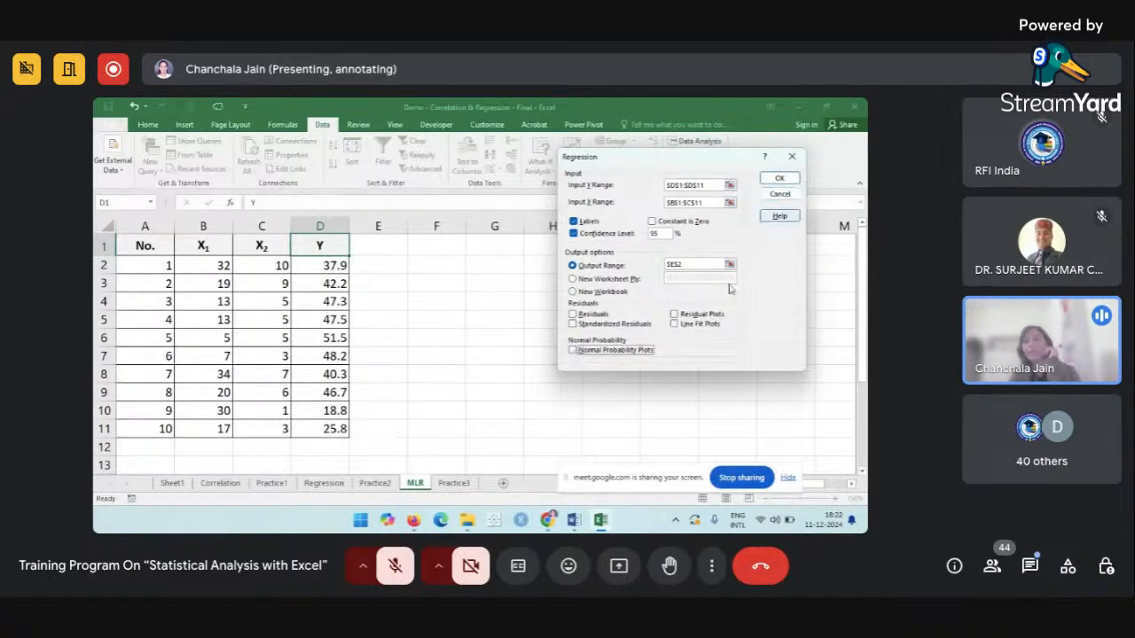
Set the regression's output range to cell F2 on the MLR sheet.
{"action": "left_click", "coordinate": [695, 265]}
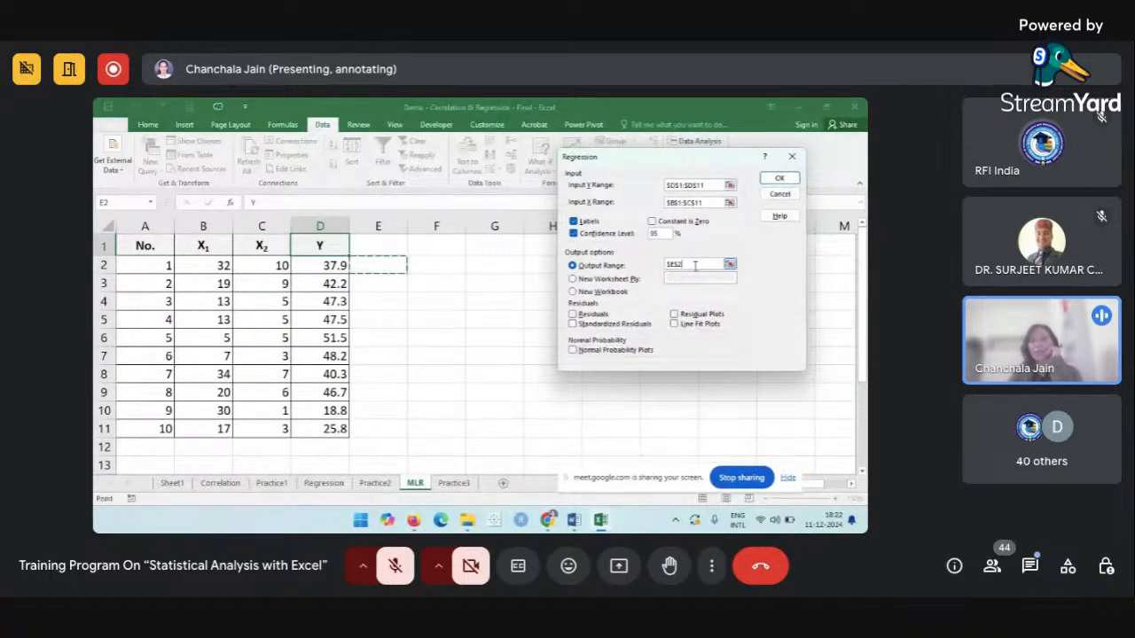
{"action": "key", "text": "BackSpace"}
{"action": "key", "text": "BackSpace"}
{"action": "key", "text": "BackSpace"}
{"action": "key", "text": "BackSpace"}
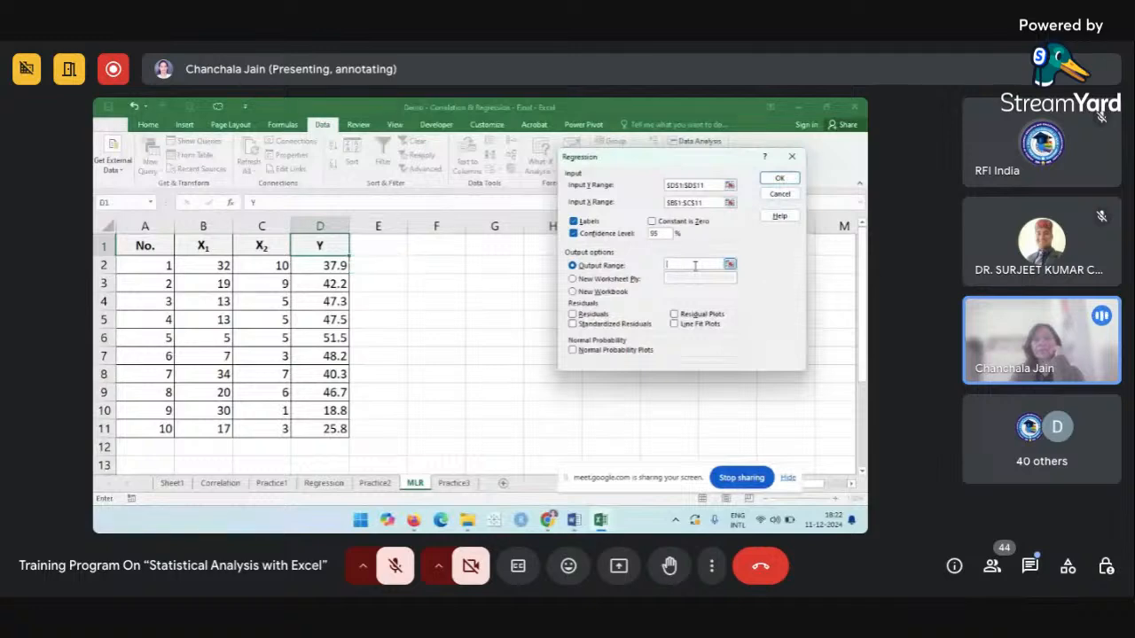
{"action": "left_click", "coordinate": [456, 261]}
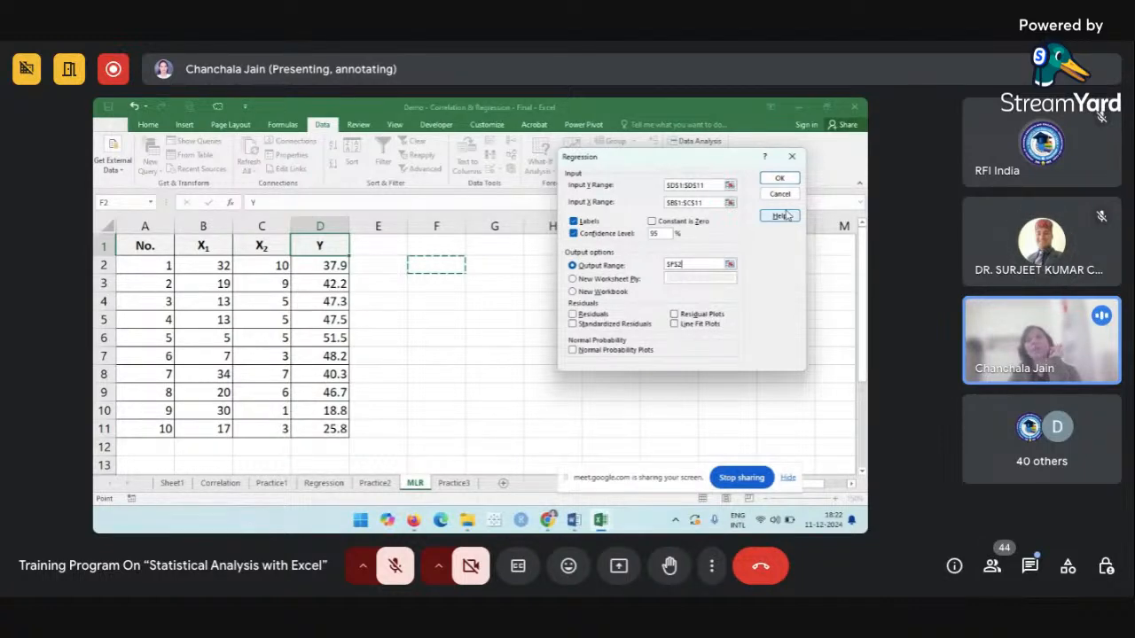
Run the multiple regression and widen column F so the summary output labels fit.
{"action": "left_click", "coordinate": [779, 178]}
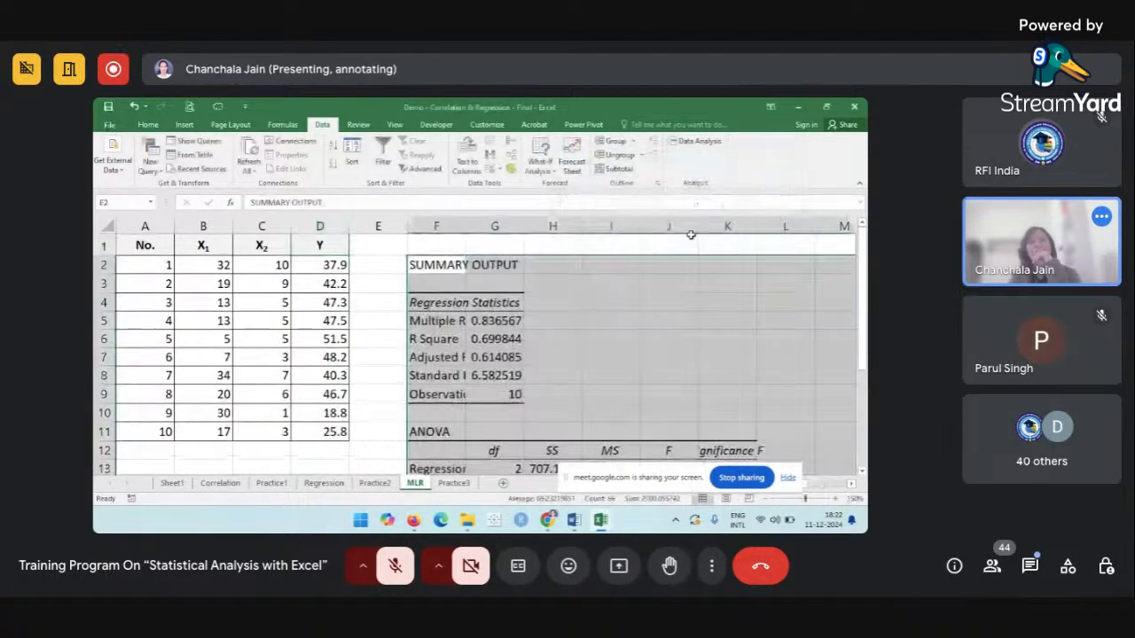
{"action": "left_click", "coordinate": [623, 303]}
{"action": "scroll", "coordinate": [623, 303], "scroll_direction": "down", "scroll_amount": 7}
{"action": "scroll", "coordinate": [624, 303], "scroll_direction": "up", "scroll_amount": 7}
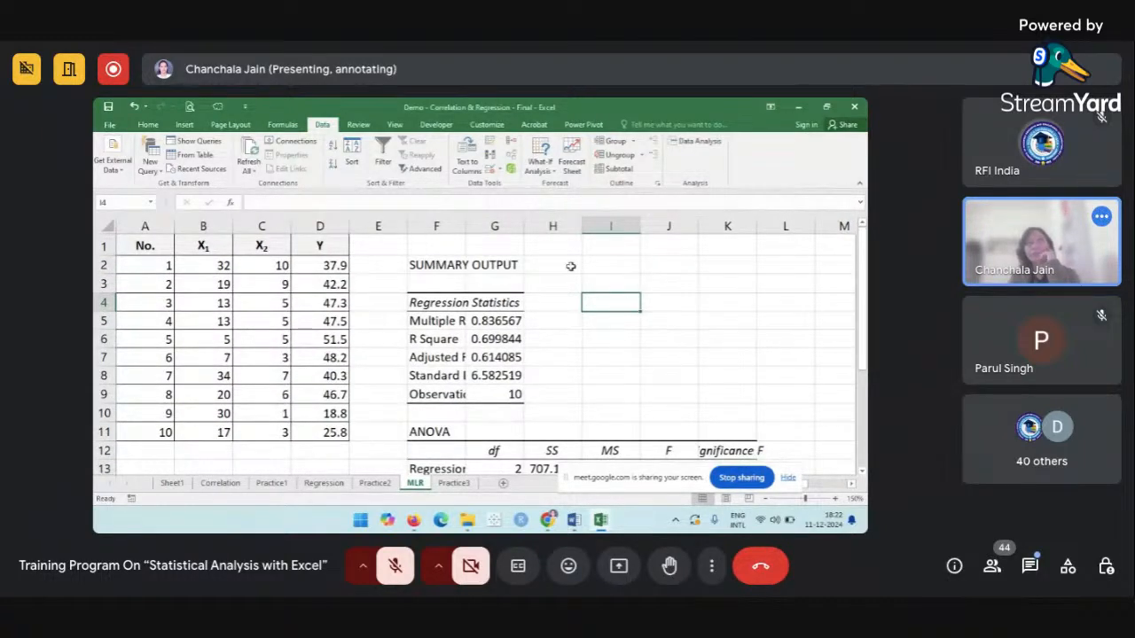
{"action": "double_click", "coordinate": [463, 226]}
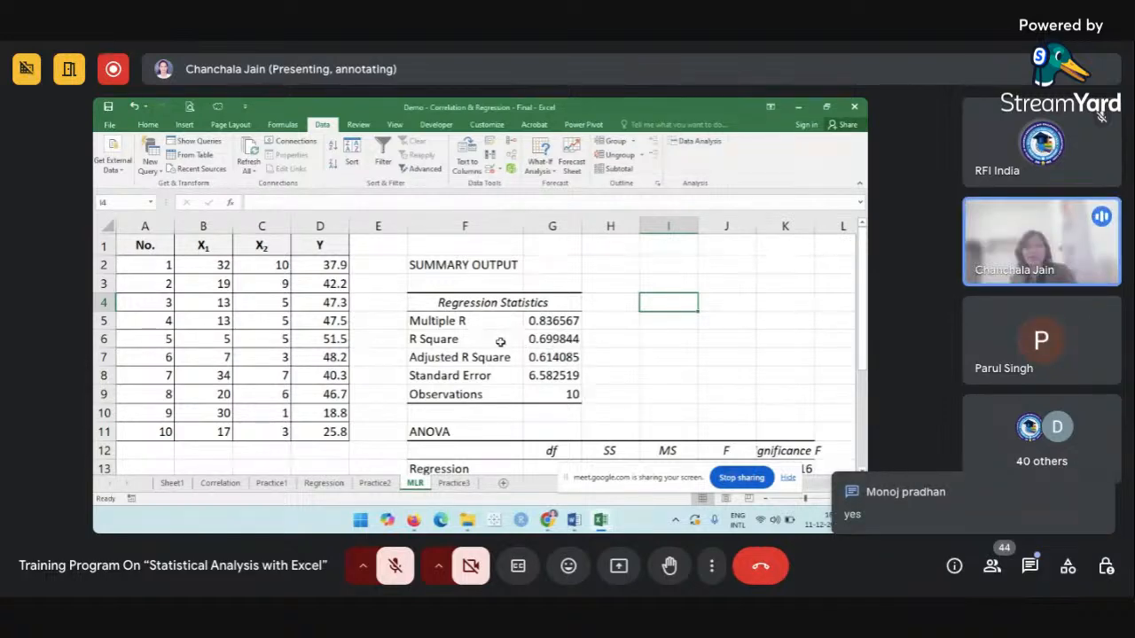
Examine the R Square and Adjusted R Square values in the Regression Statistics table.
{"action": "left_click", "coordinate": [501, 342]}
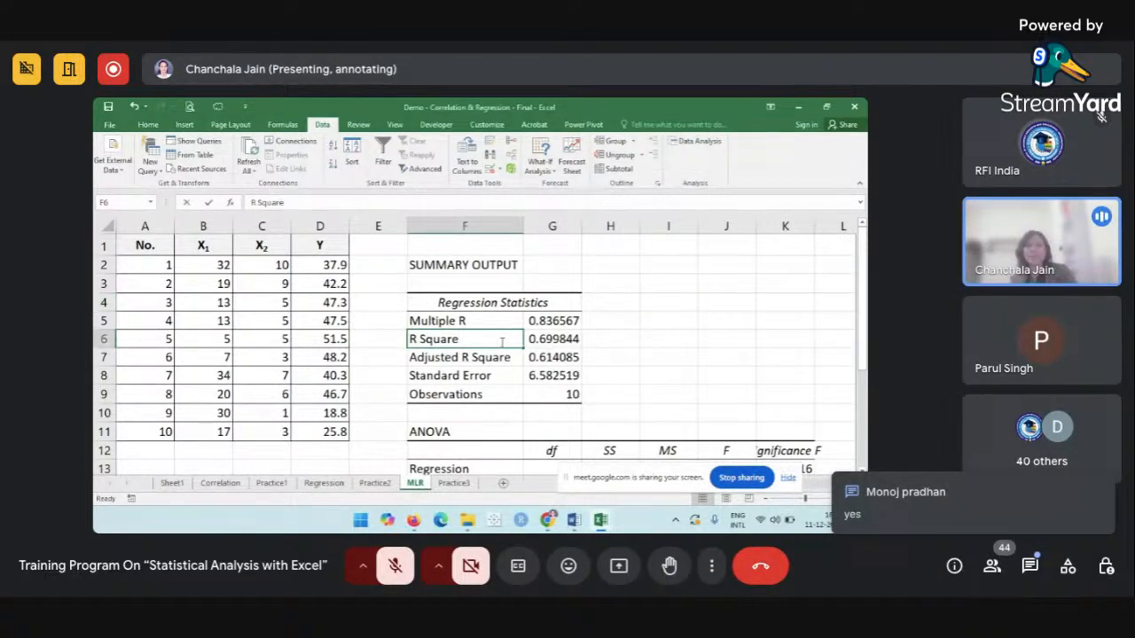
{"action": "double_click", "coordinate": [497, 341]}
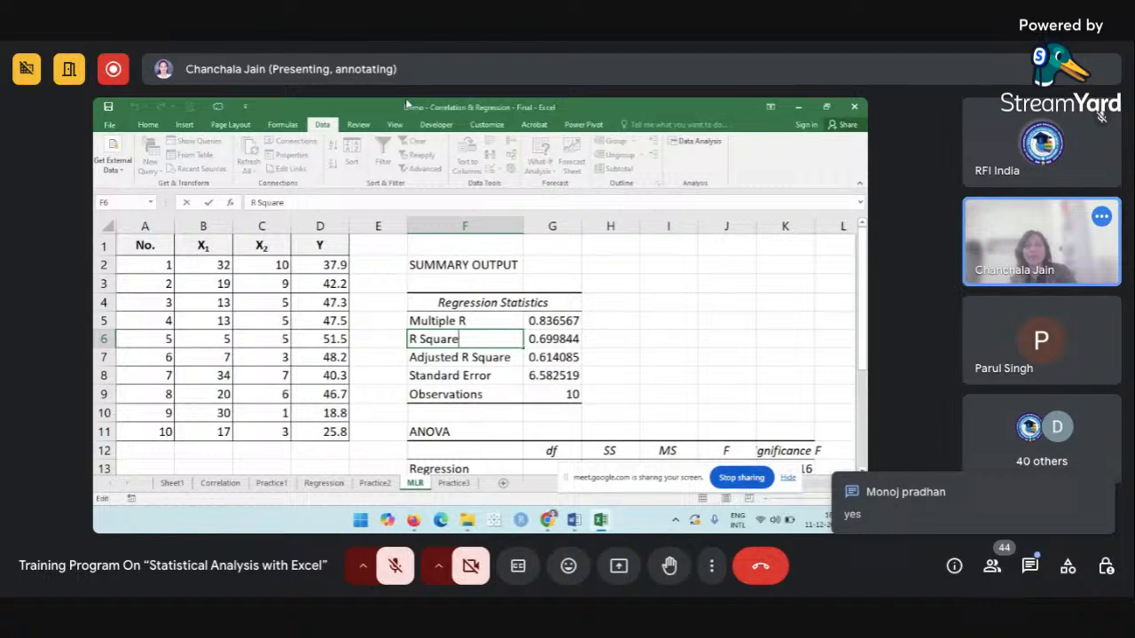
{"action": "left_click", "coordinate": [461, 352]}
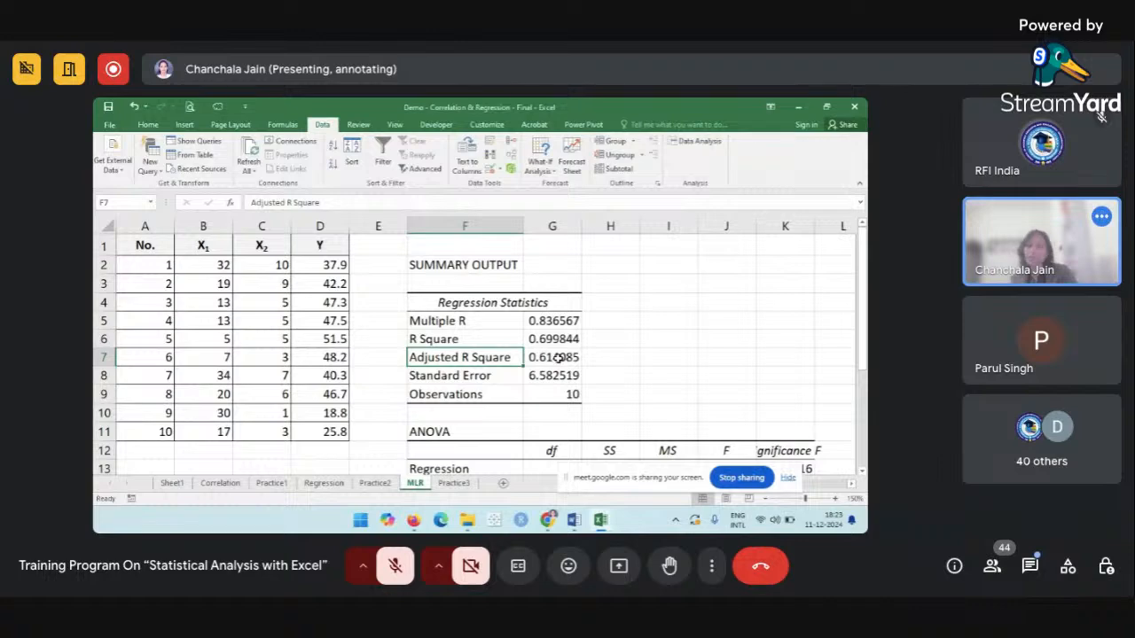
{"action": "left_click", "coordinate": [553, 342]}
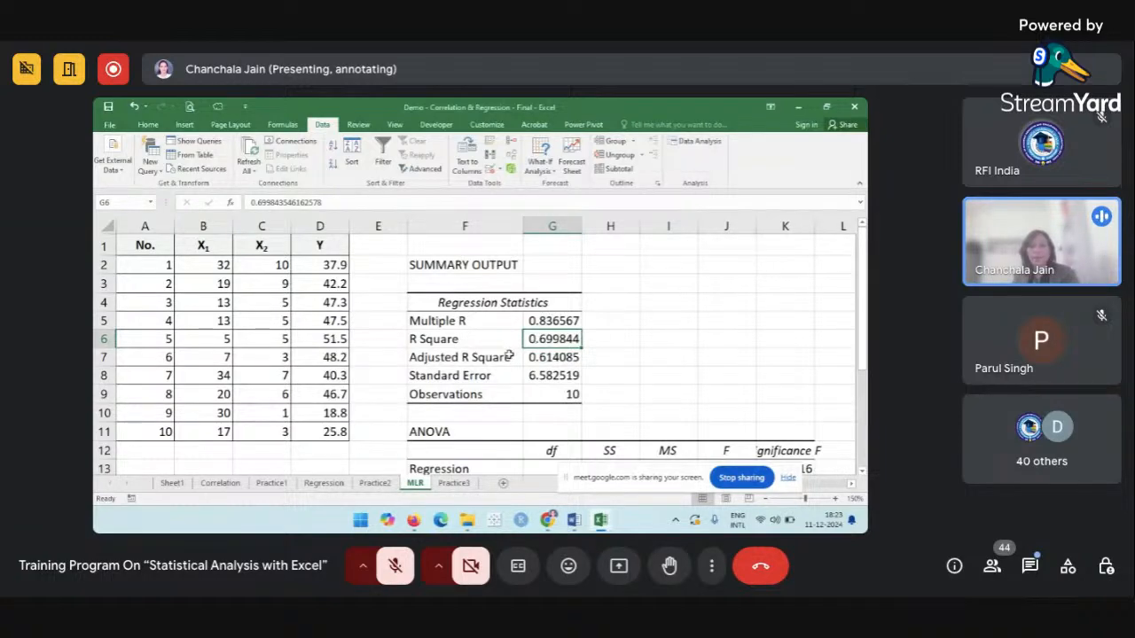
{"action": "left_click_drag", "start_coordinate": [506, 357], "coordinate": [580, 354]}
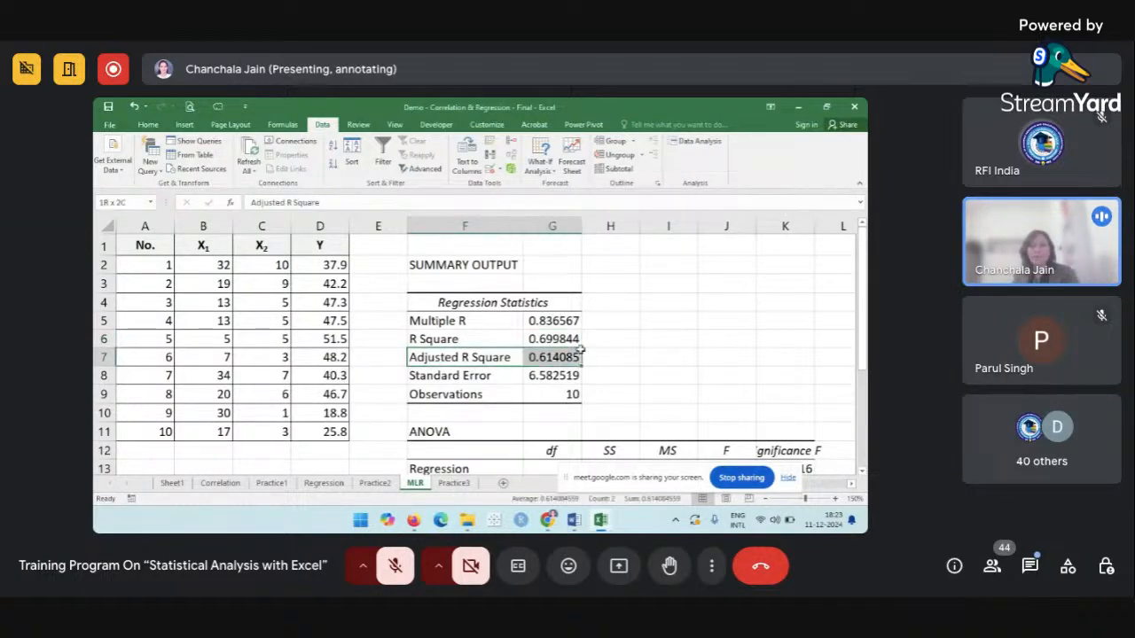
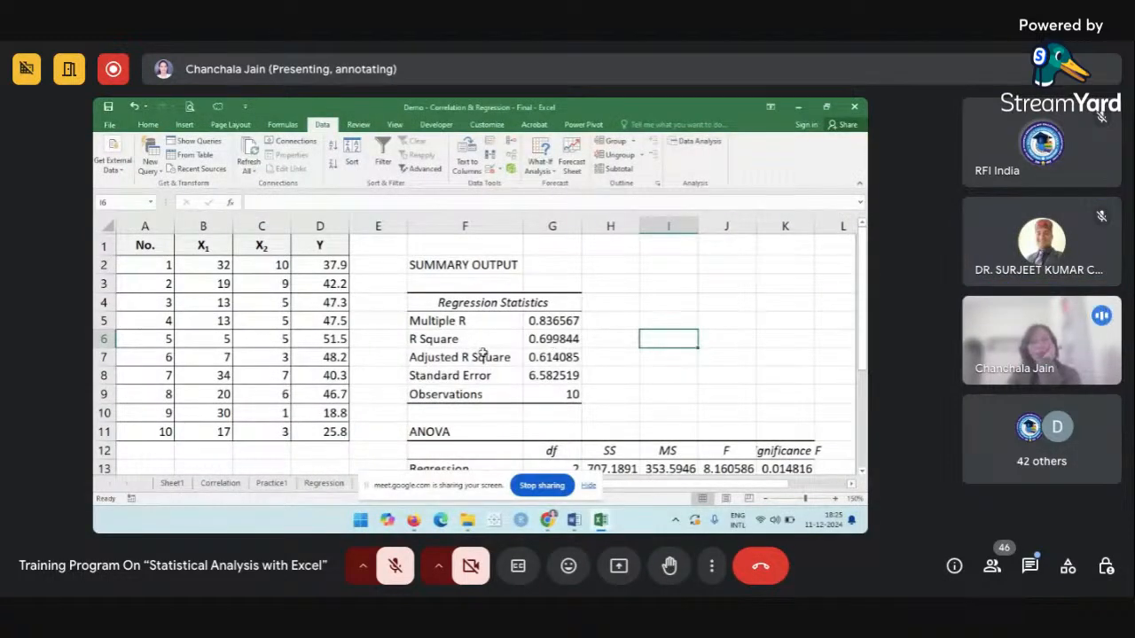
{"action": "left_click", "coordinate": [483, 354]}
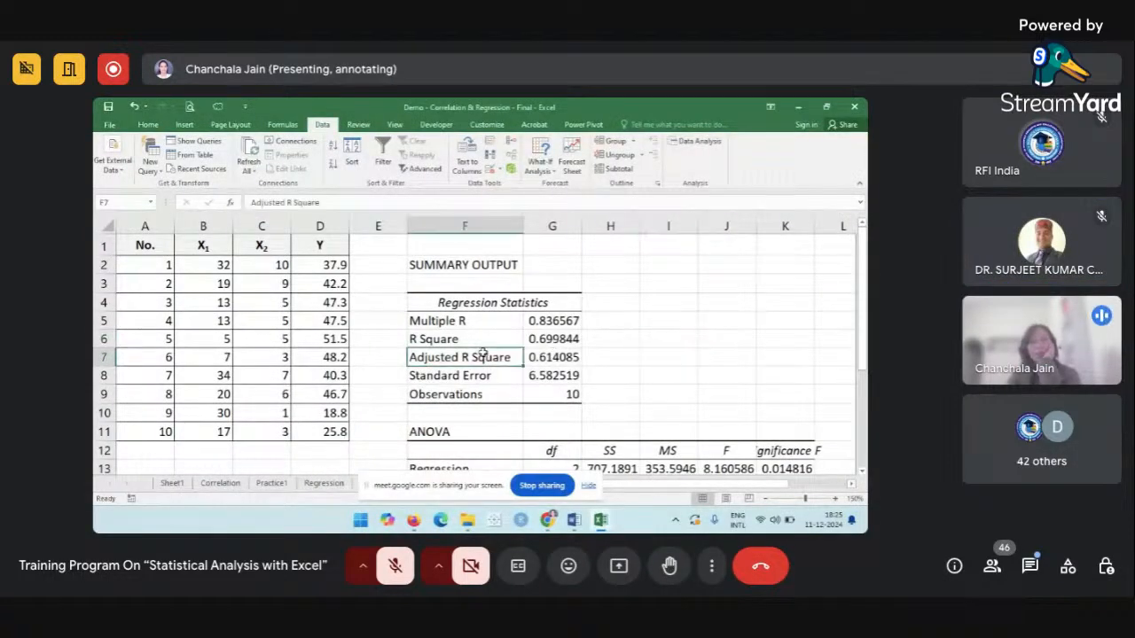
{"action": "left_click", "coordinate": [461, 340]}
{"action": "left_click_drag", "start_coordinate": [514, 338], "coordinate": [549, 339]}
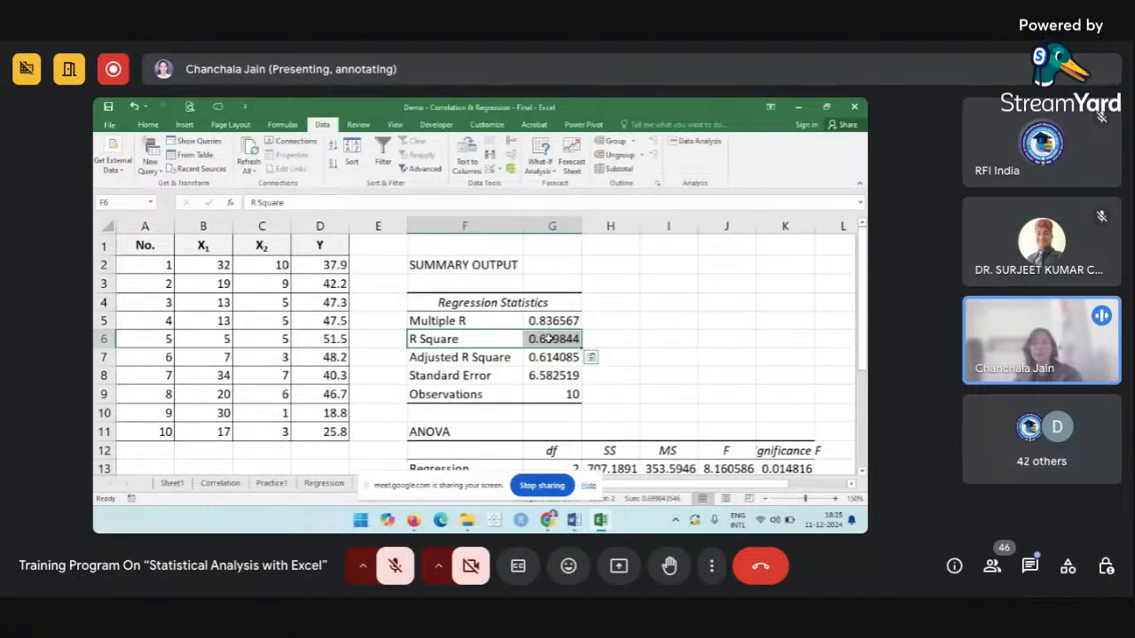
{"action": "left_click", "coordinate": [502, 357]}
{"action": "left_click_drag", "start_coordinate": [502, 357], "coordinate": [553, 353]}
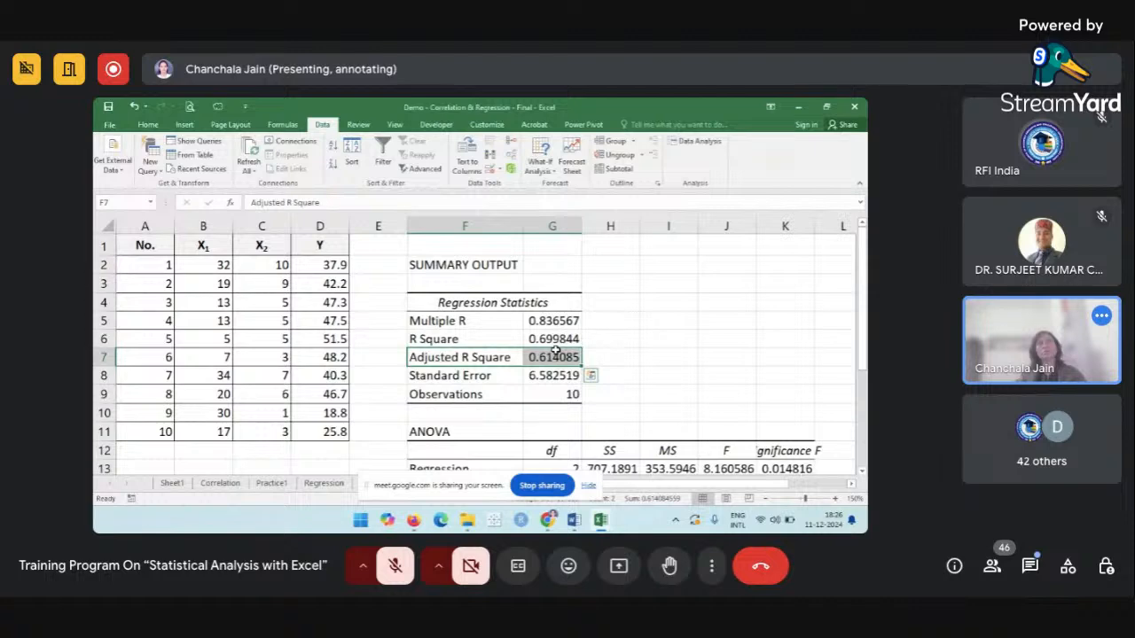
Enter the note "61.4% variance is explained by Ivs in DV" in cell H7 beside Adjusted R Square.
{"action": "left_click", "coordinate": [610, 359]}
{"action": "type", "text": "61.4%"}
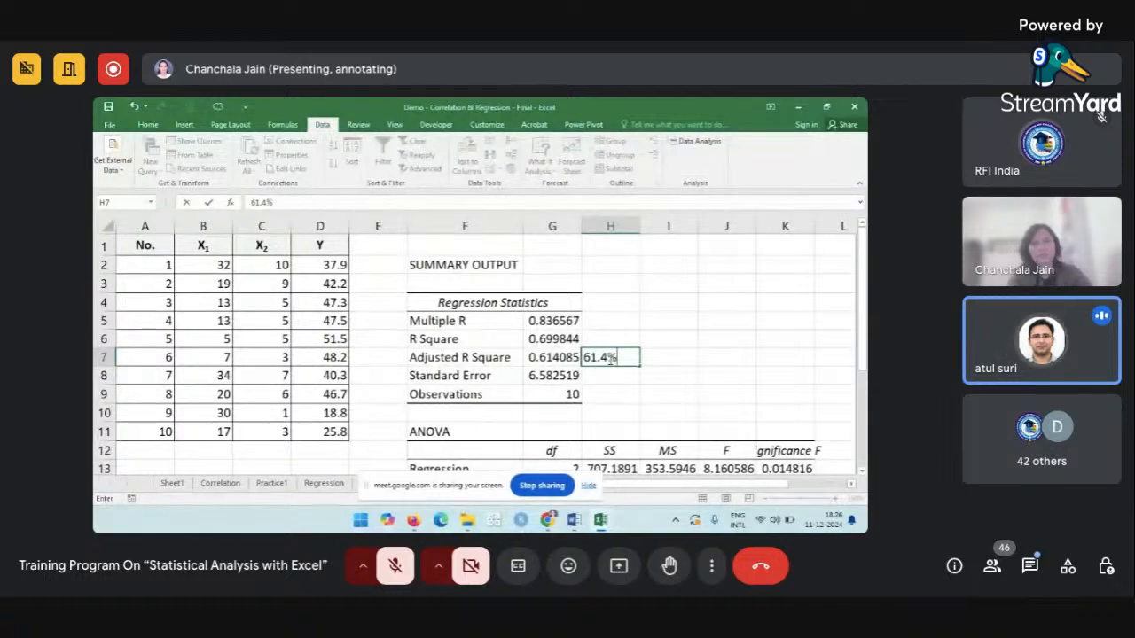
{"action": "type", "text": " var"}
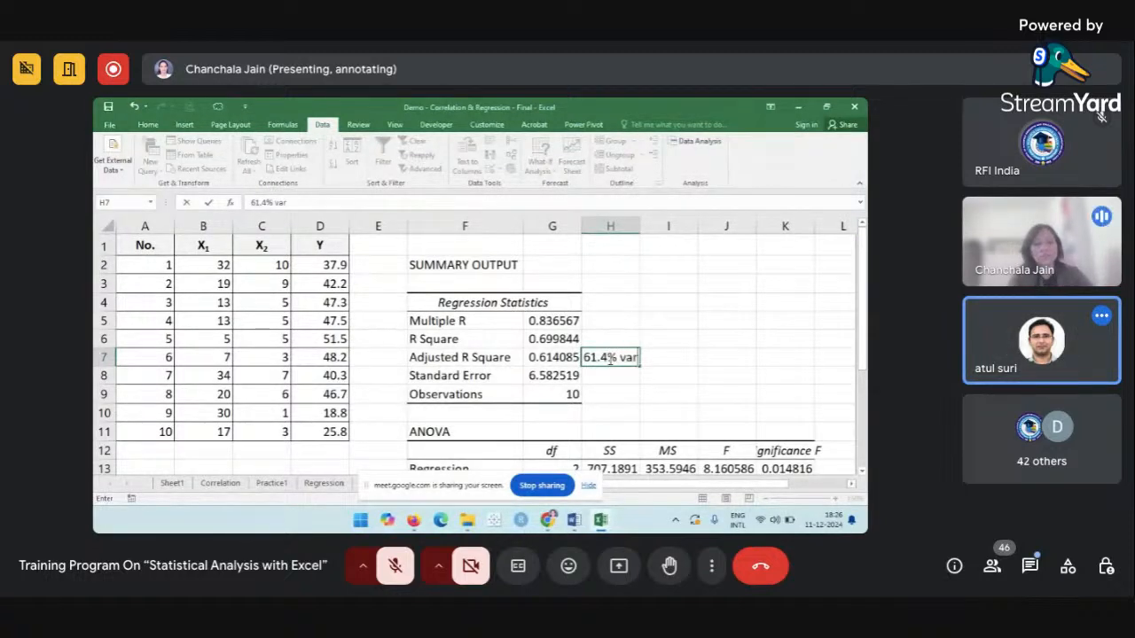
{"action": "type", "text": "iance exp"}
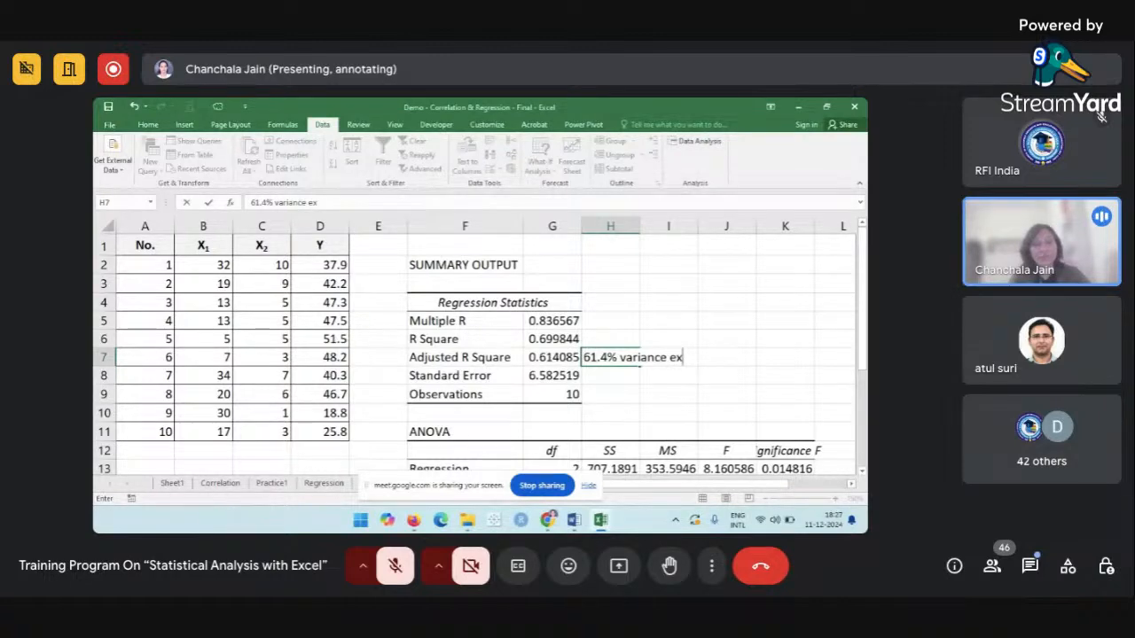
{"action": "key", "text": "BackSpace"}
{"action": "key", "text": "BackSpace"}
{"action": "key", "text": "BackSpace"}
{"action": "type", "text": "is expla"}
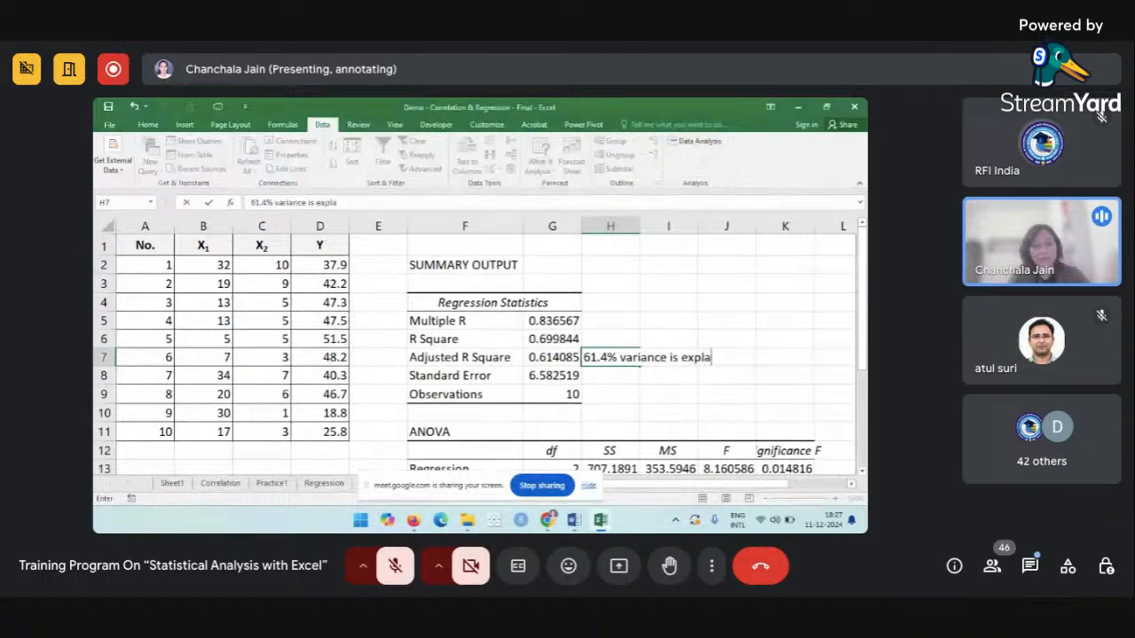
{"action": "type", "text": "ined "}
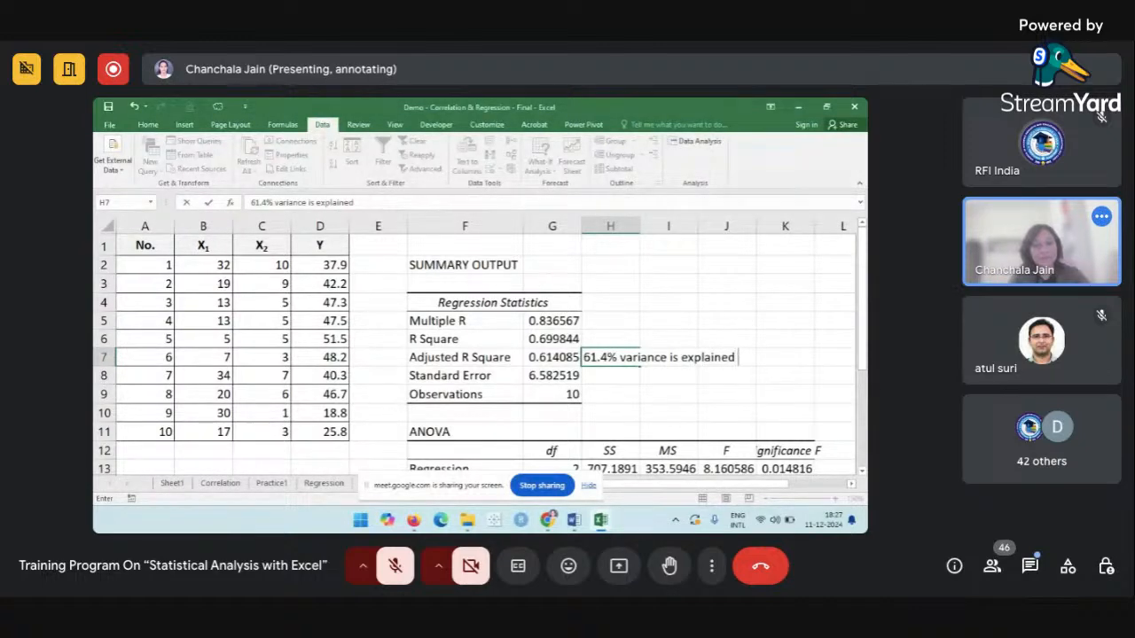
{"action": "type", "text": "by ivs in DV"}
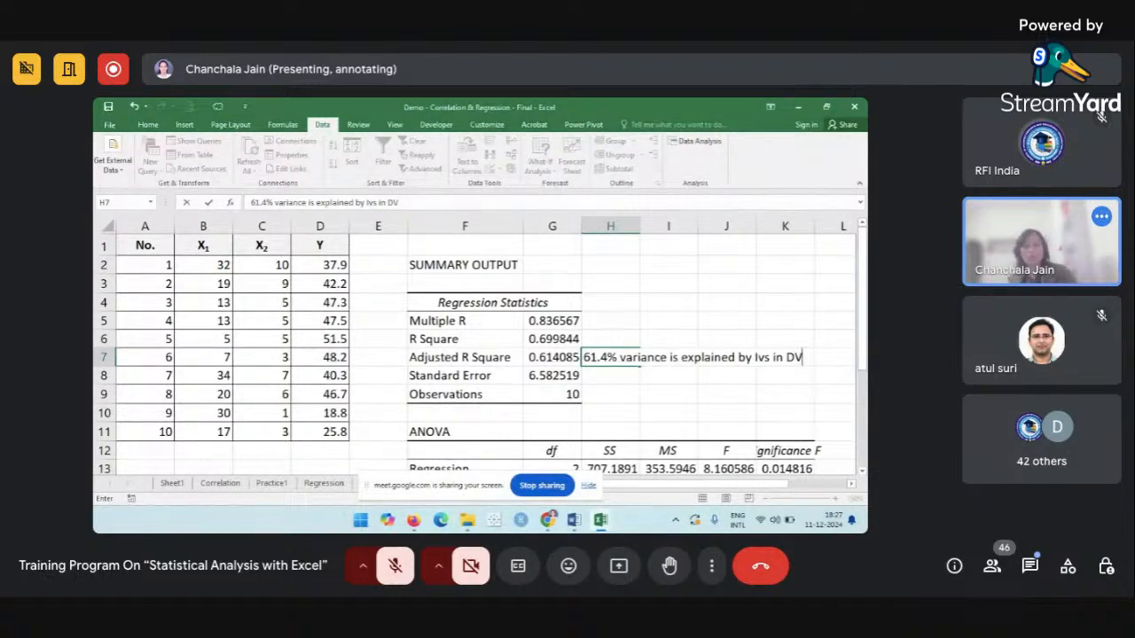
{"action": "left_click", "coordinate": [736, 426]}
Enter the note "<.05, model is good fit" in cell L13 beside the ANOVA Significance F value.
{"action": "scroll", "coordinate": [737, 426], "scroll_direction": "down", "scroll_amount": 2}
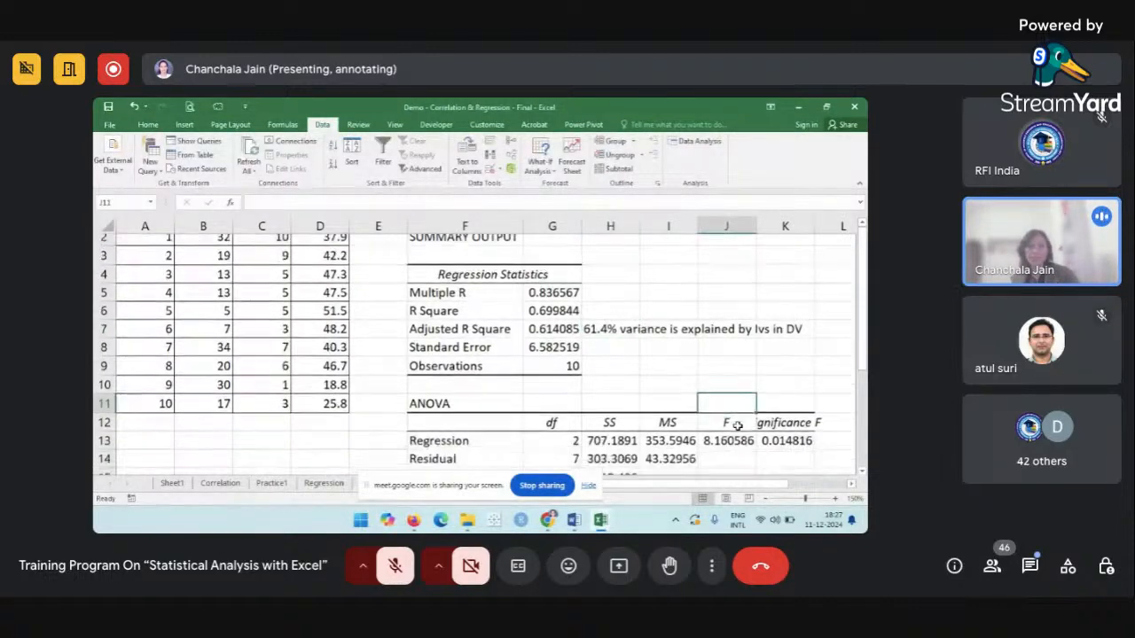
{"action": "left_click", "coordinate": [835, 396]}
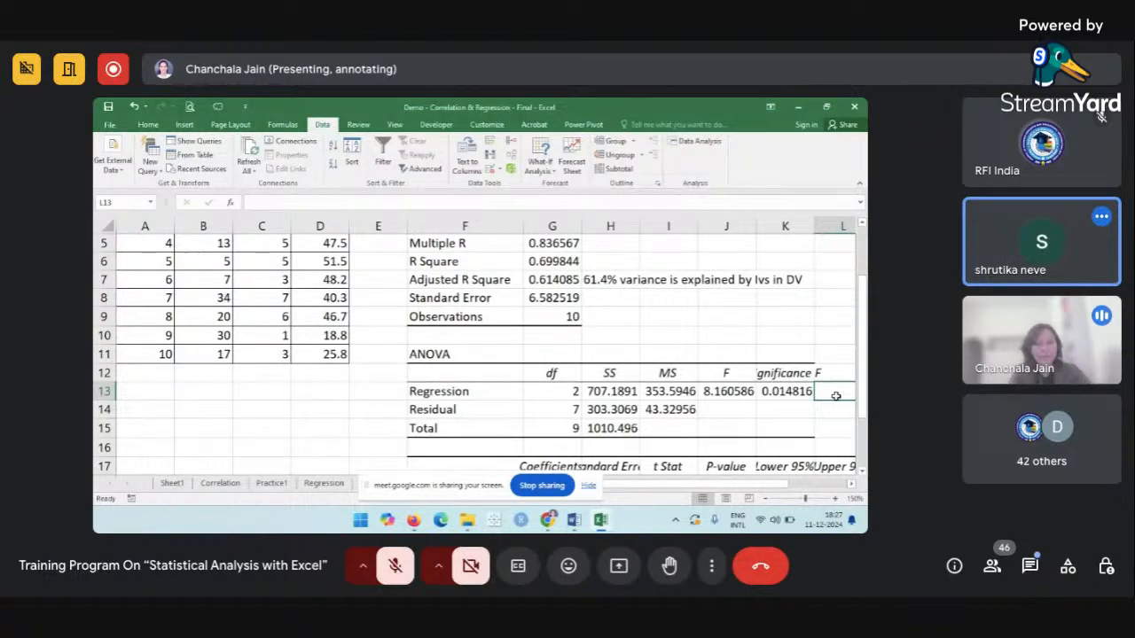
{"action": "type", "text": "<.05"}
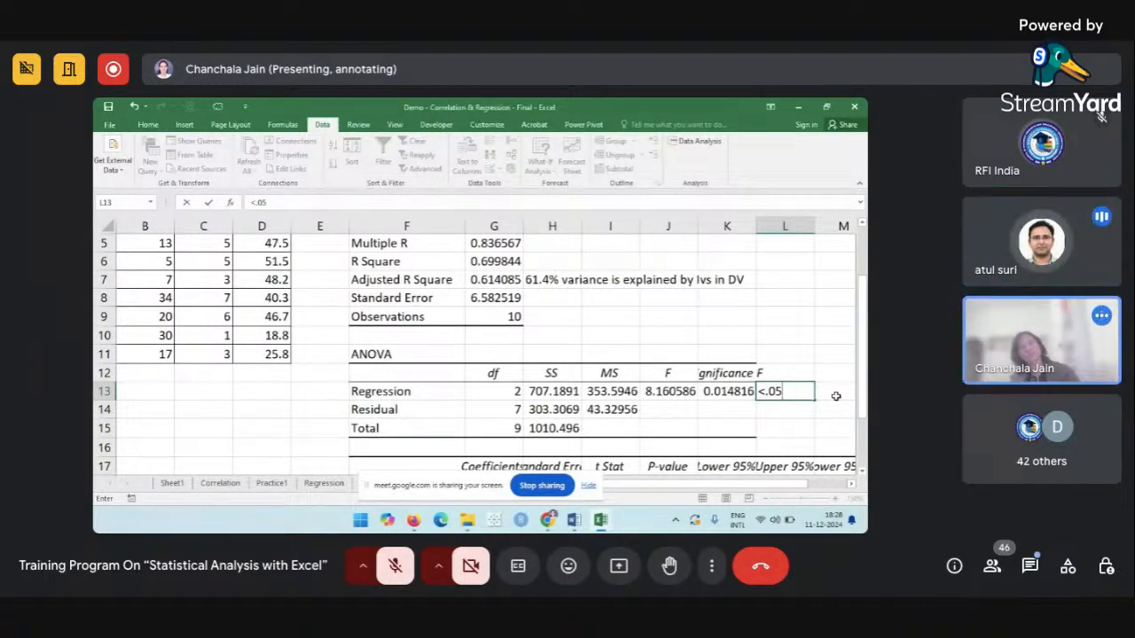
{"action": "type", "text": ","}
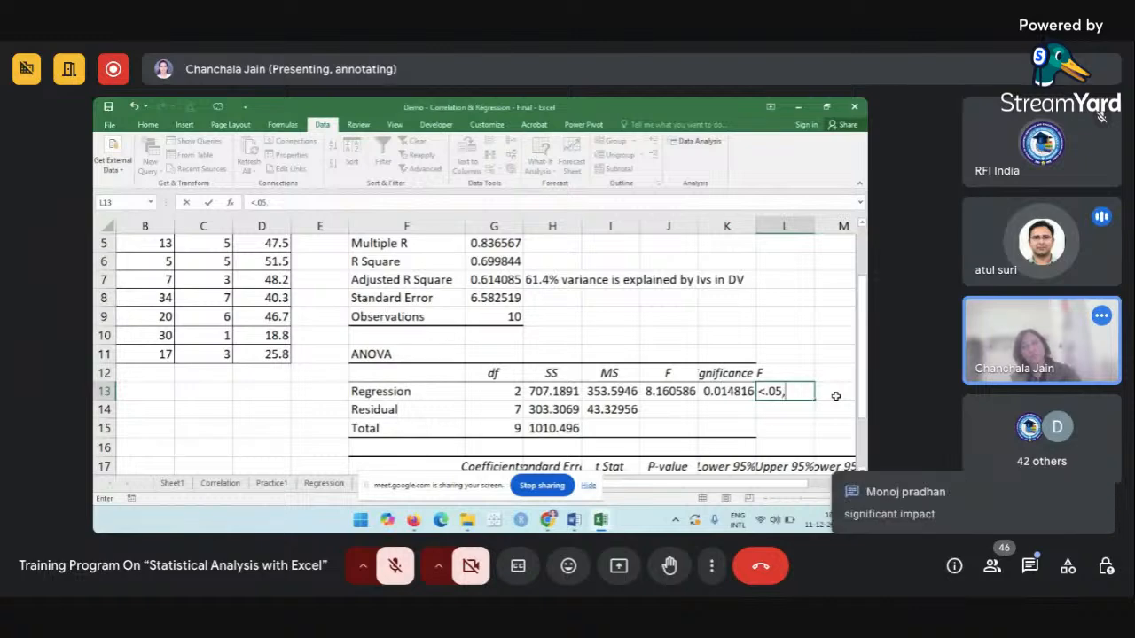
{"action": "type", "text": " mode"}
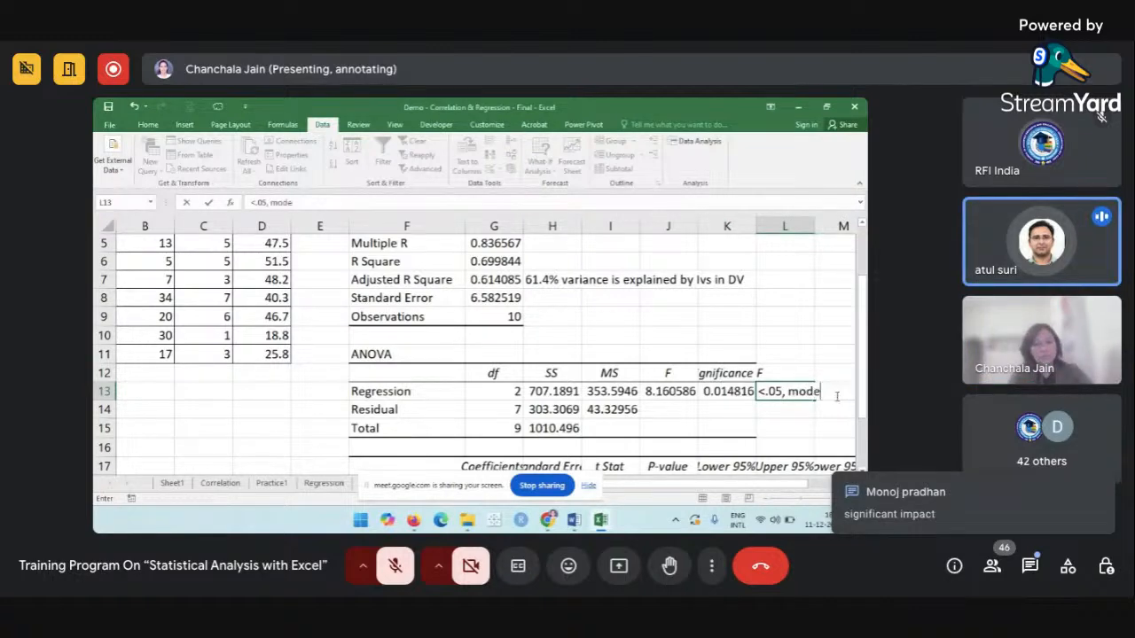
{"action": "type", "text": "l is good fit"}
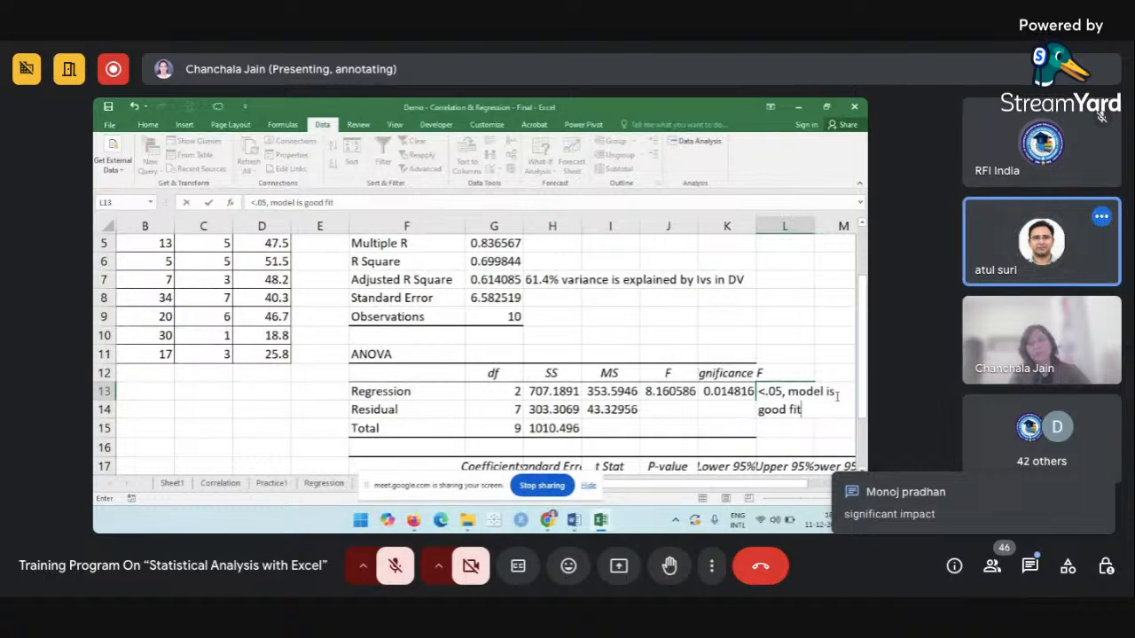
{"action": "left_click", "coordinate": [743, 460]}
{"action": "left_click", "coordinate": [703, 422]}
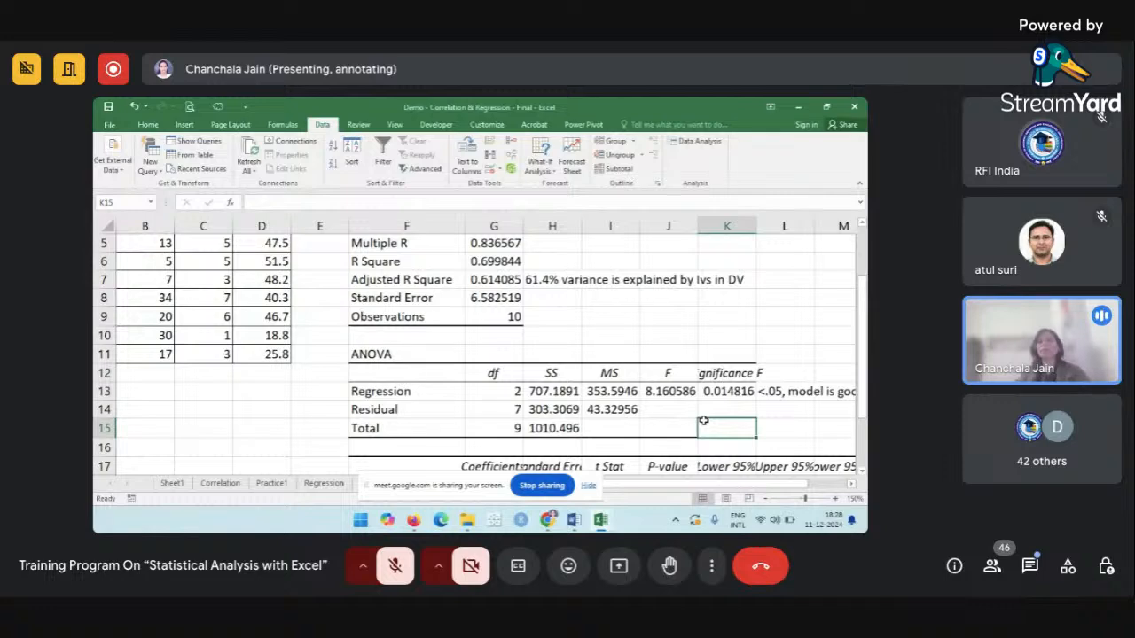
Examine the ANOVA Significance F value and the p-values of the intercept, X1 and X2.
{"action": "scroll", "coordinate": [703, 422], "scroll_direction": "right", "scroll_amount": 3}
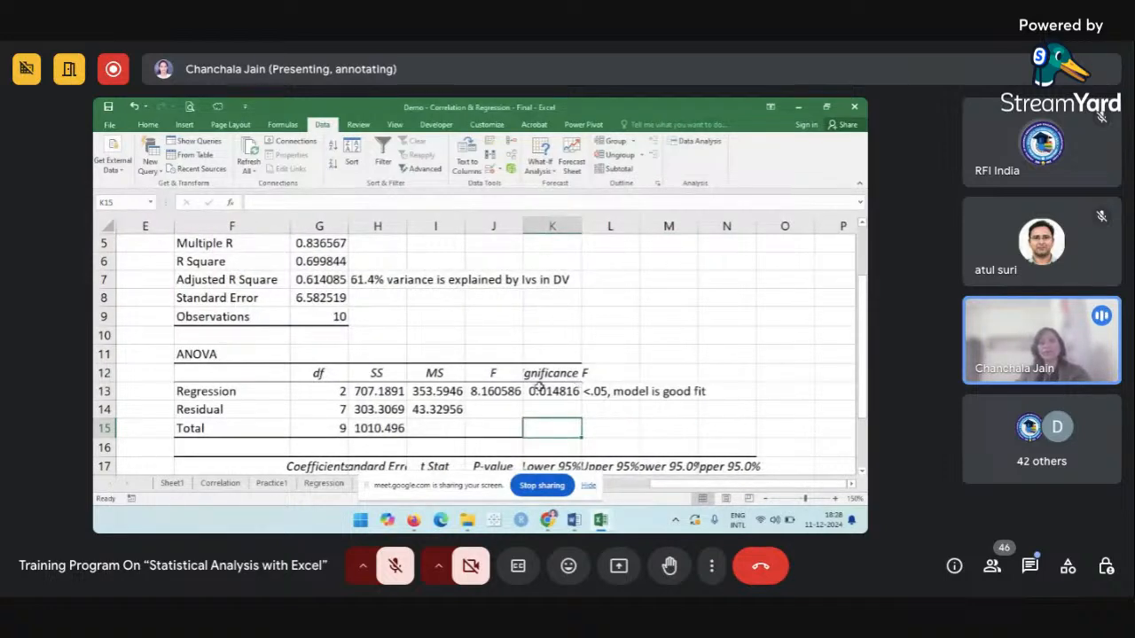
{"action": "left_click", "coordinate": [538, 387]}
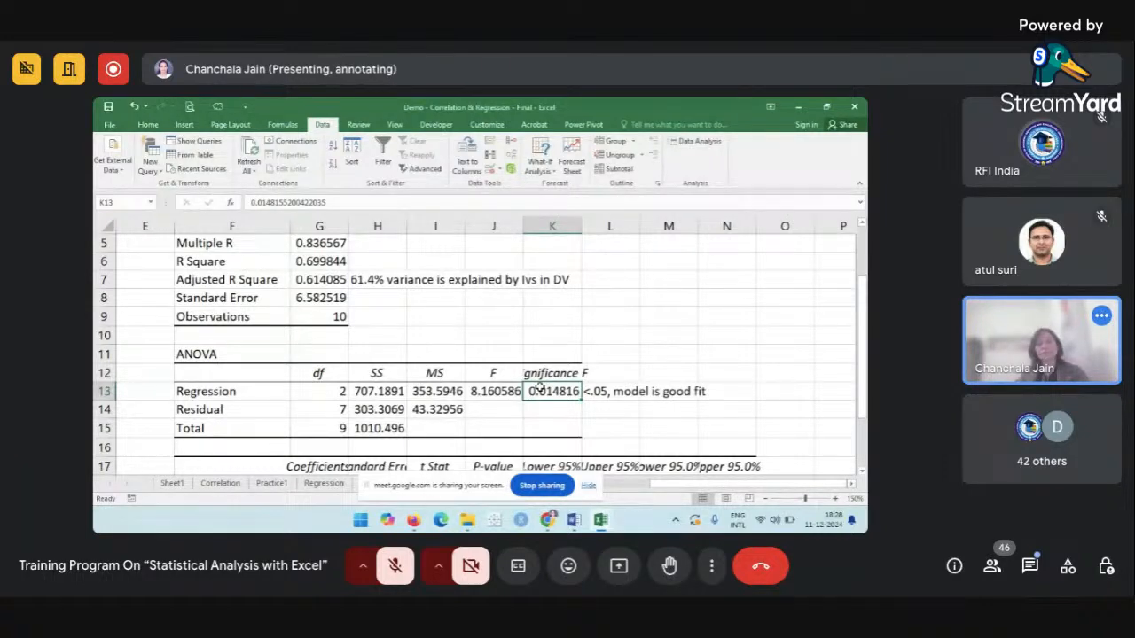
{"action": "scroll", "coordinate": [538, 387], "scroll_direction": "down", "scroll_amount": 3}
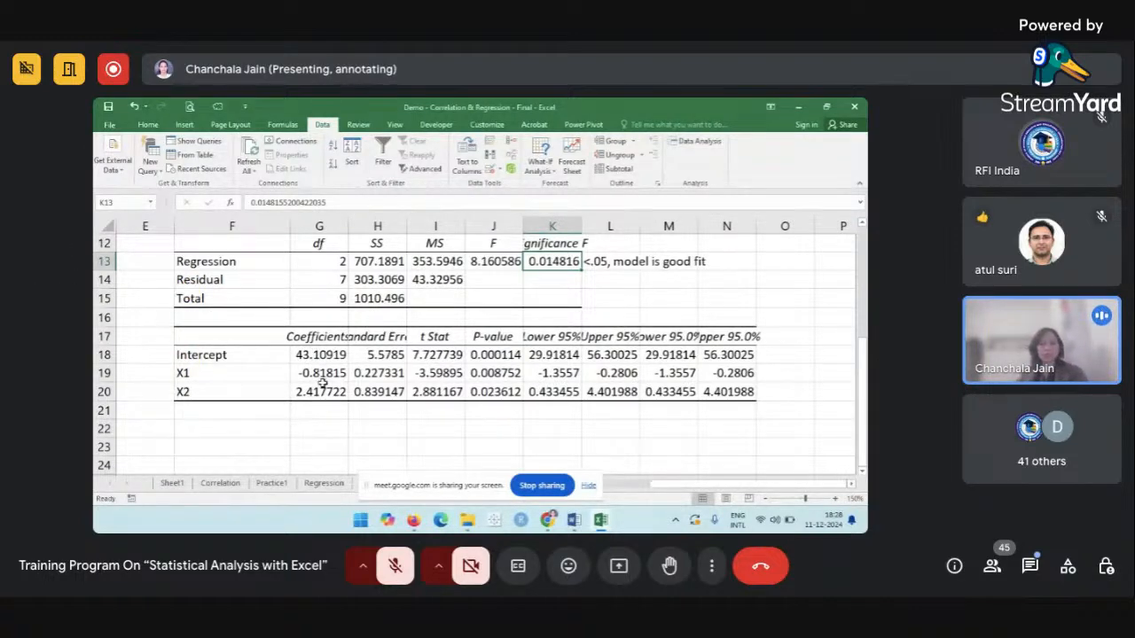
{"action": "left_click", "coordinate": [483, 355]}
{"action": "left_click_drag", "start_coordinate": [493, 373], "coordinate": [496, 396]}
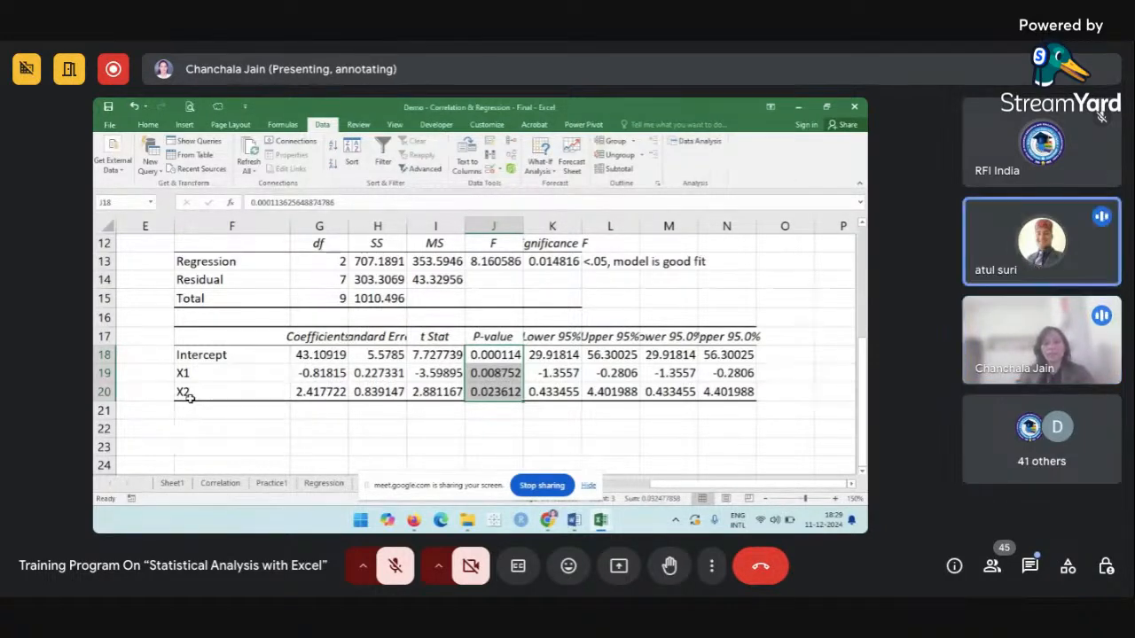
Write the general regression equation "Y = a + b1X1 + b2X2" in cell G22 below the coefficients table.
{"action": "left_click", "coordinate": [308, 430]}
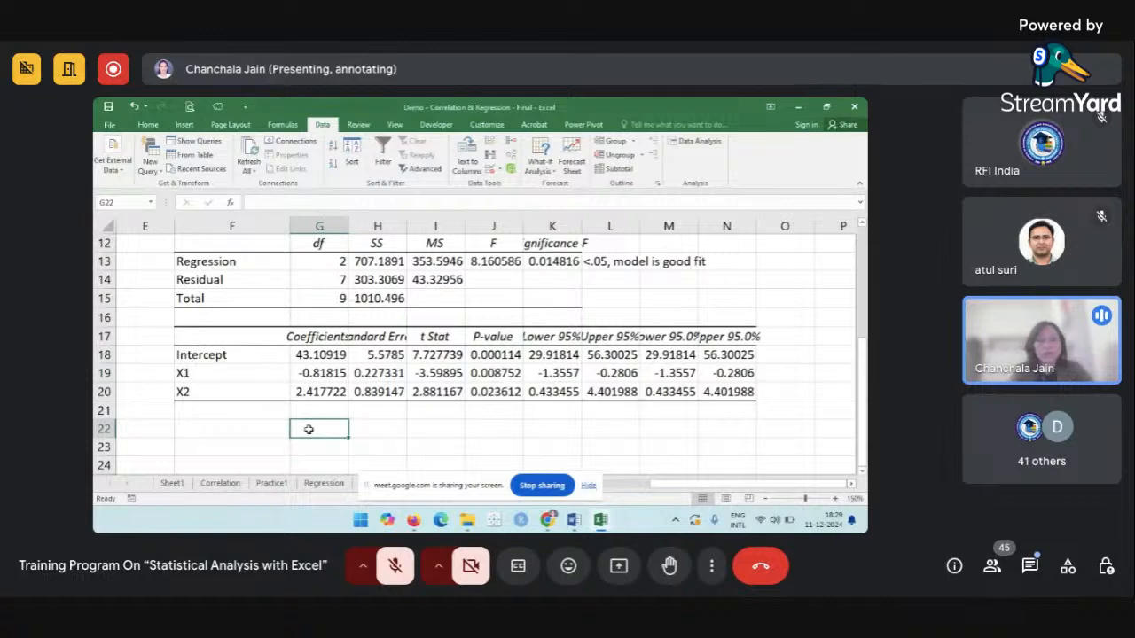
{"action": "type", "text": "Y = a + b1X1 + b2X2"}
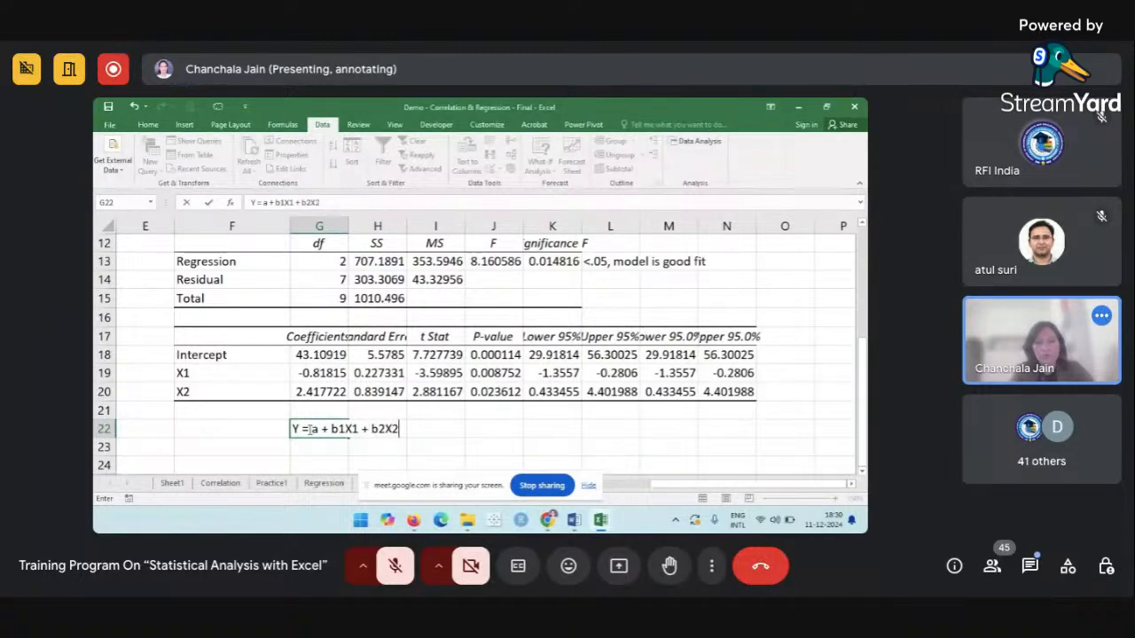
{"action": "key", "text": "Return"}
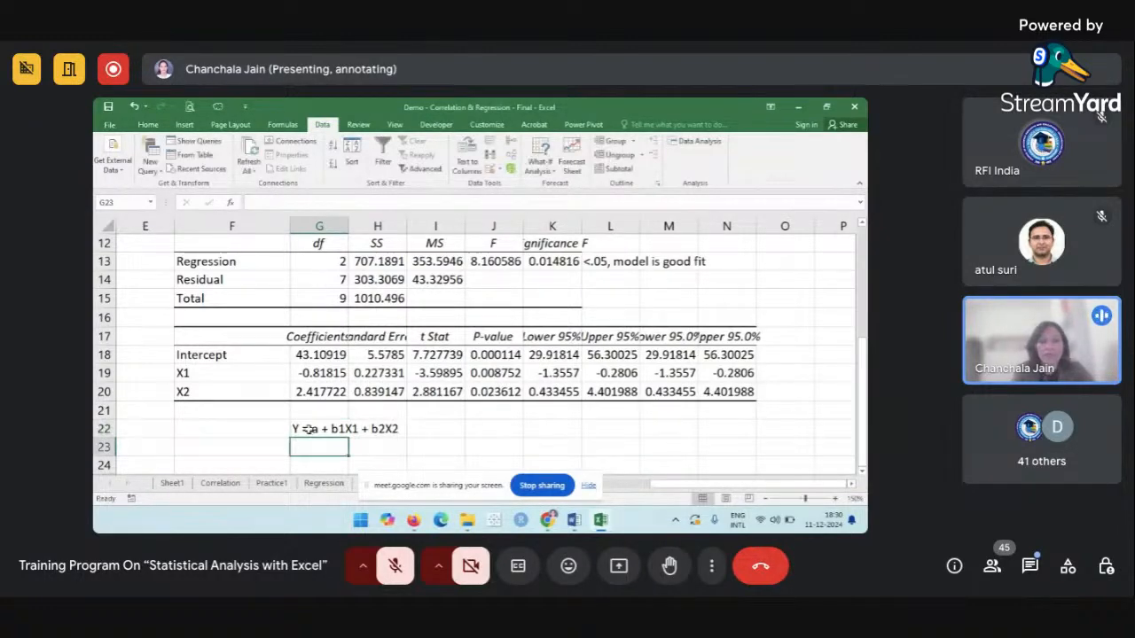
Write the fitted equation "Y = 43.11 - 0.82*X1 +2.42*X2" in cell G23 and highlight it together with the general equation above.
{"action": "type", "text": "Y = "}
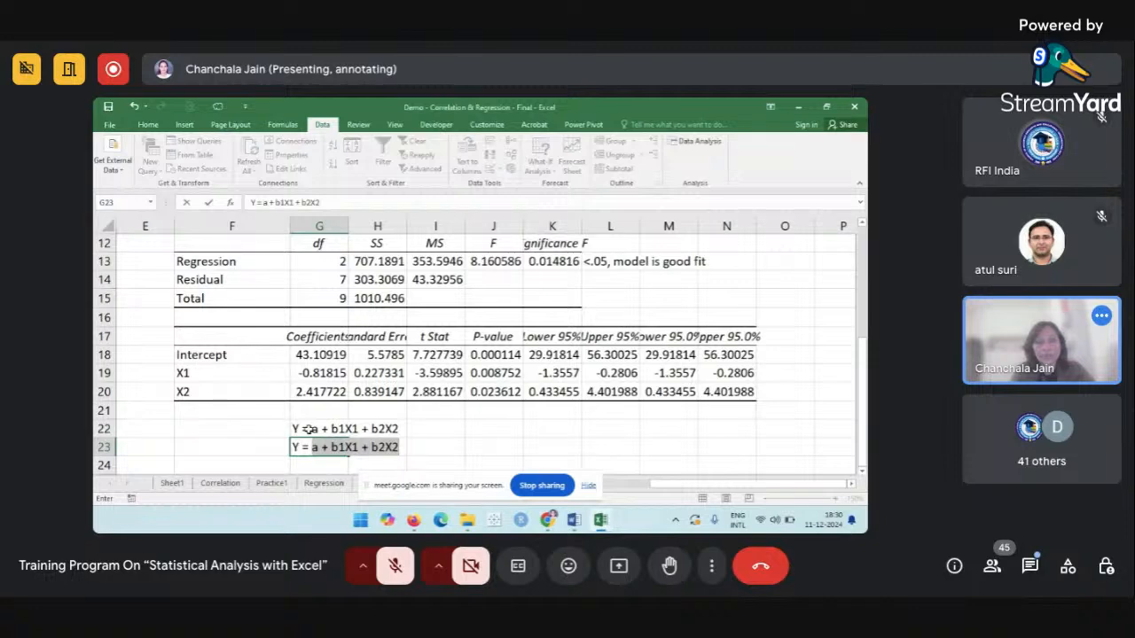
{"action": "type", "text": "43."}
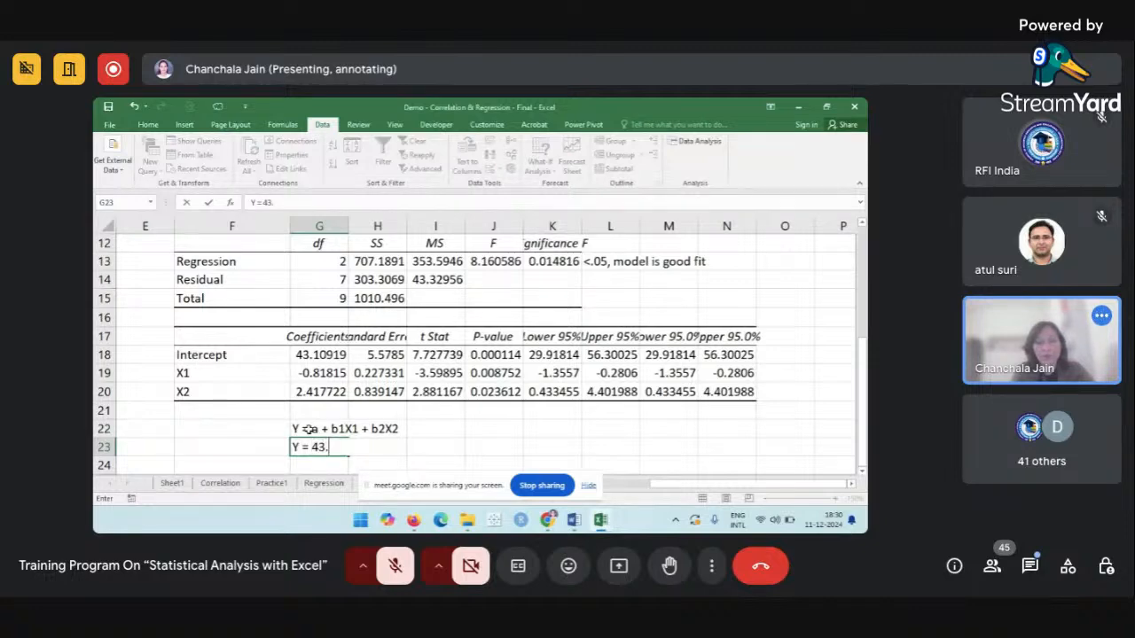
{"action": "type", "text": "11 - 0"}
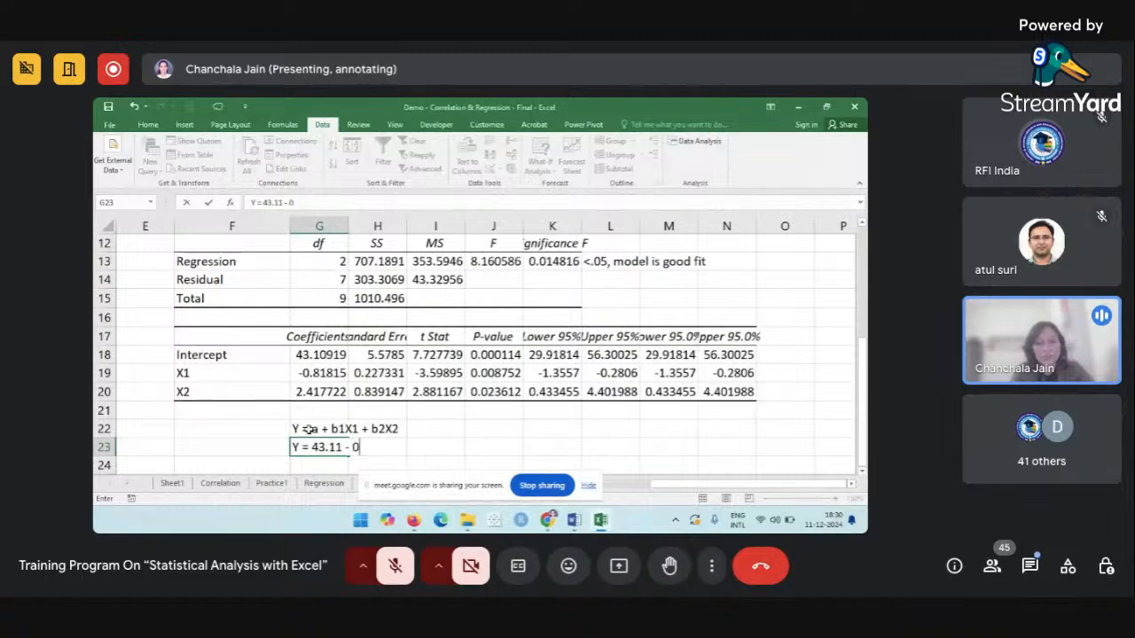
{"action": "type", "text": "."}
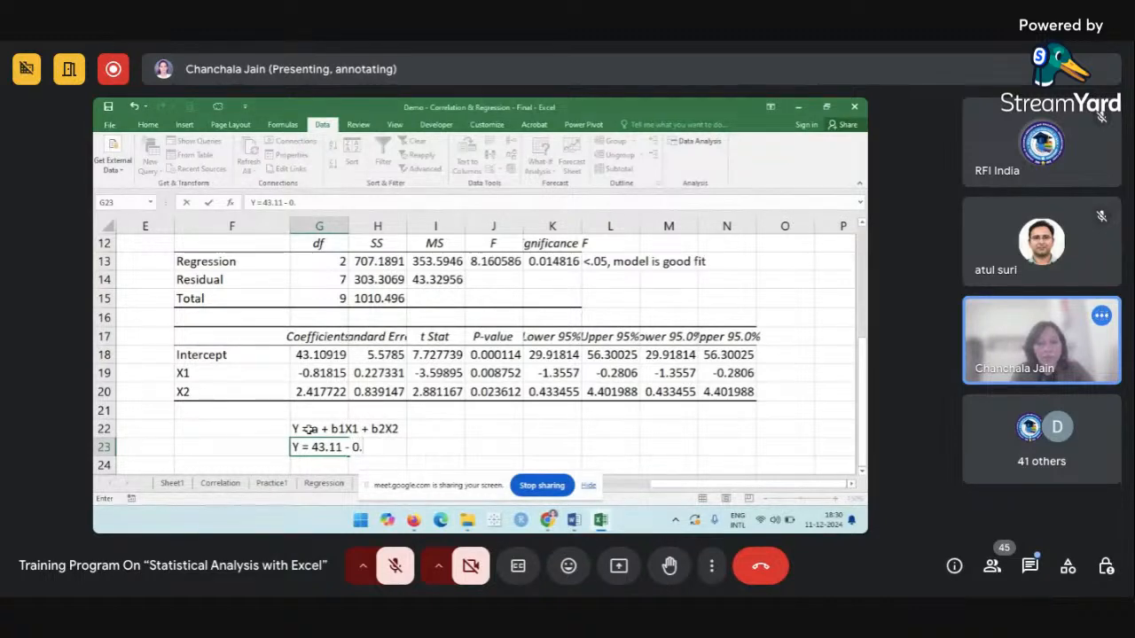
{"action": "type", "text": "82"}
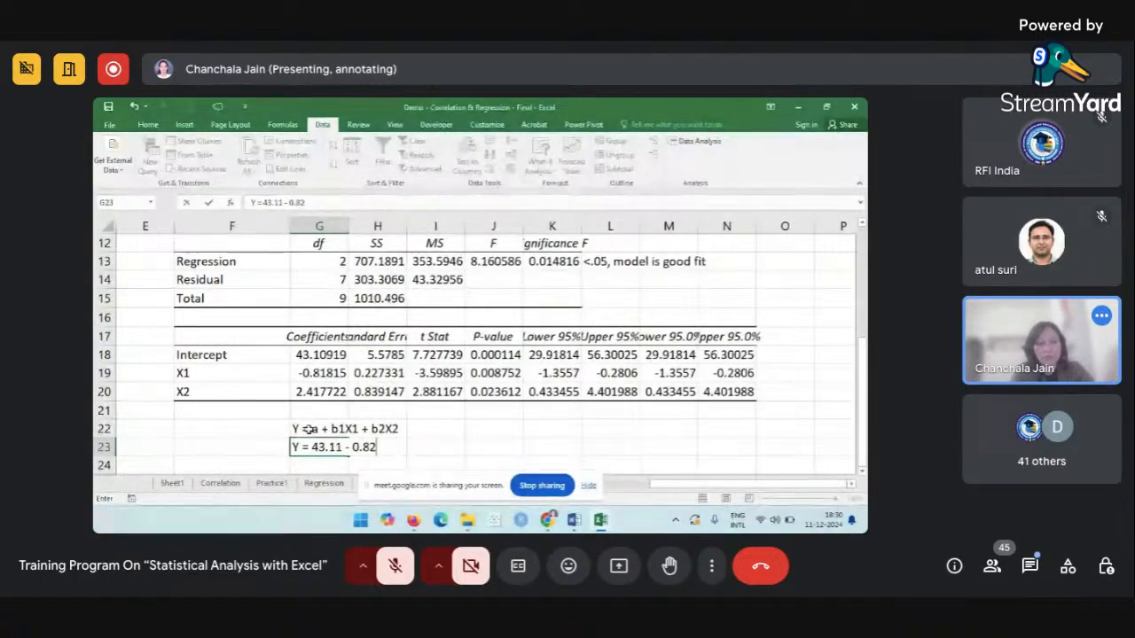
{"action": "type", "text": "*X"}
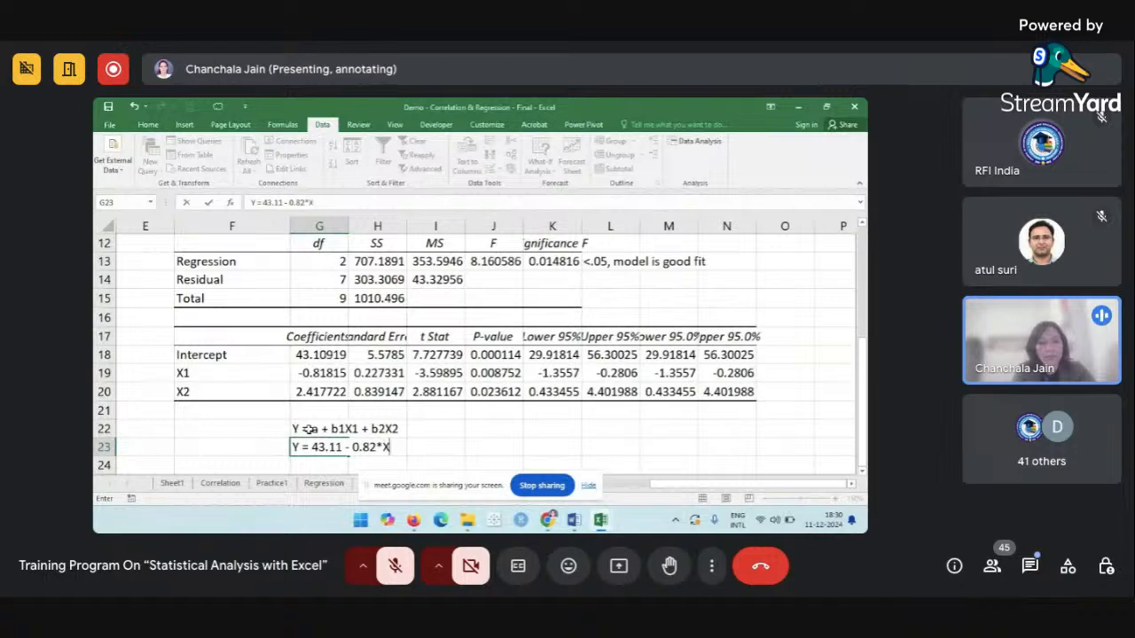
{"action": "type", "text": "2"}
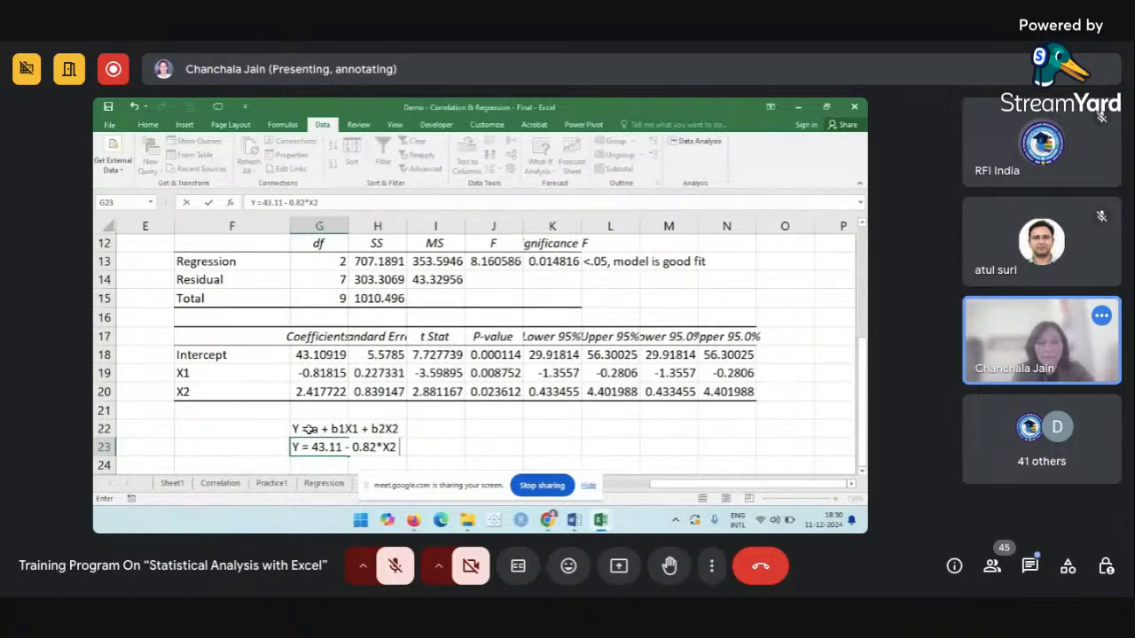
{"action": "type", "text": " +"}
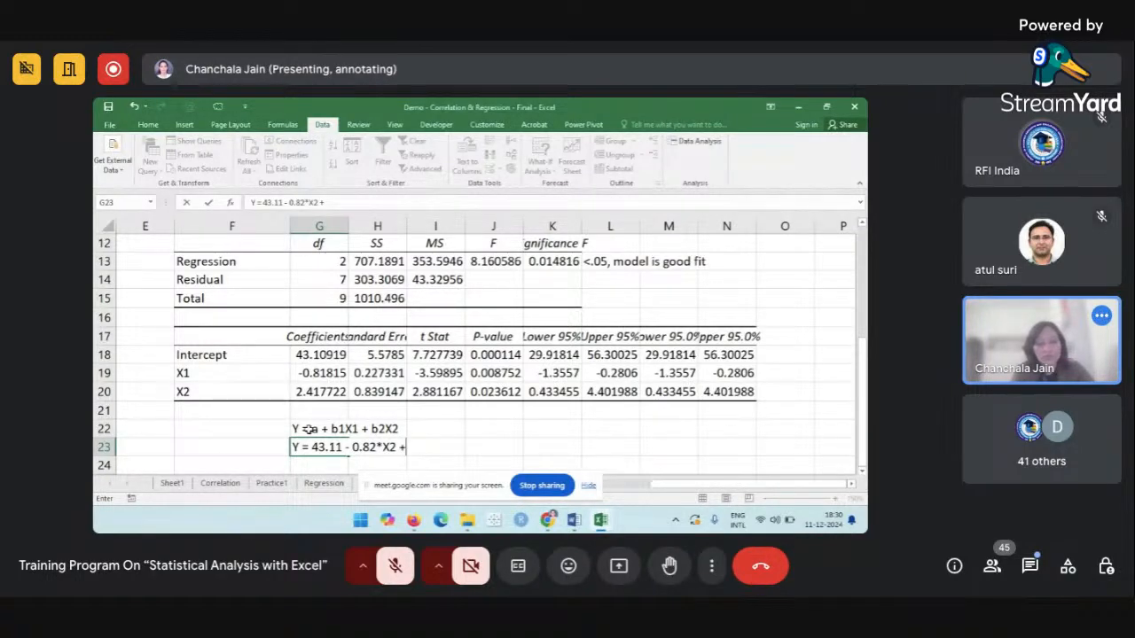
{"action": "type", "text": "2.42"}
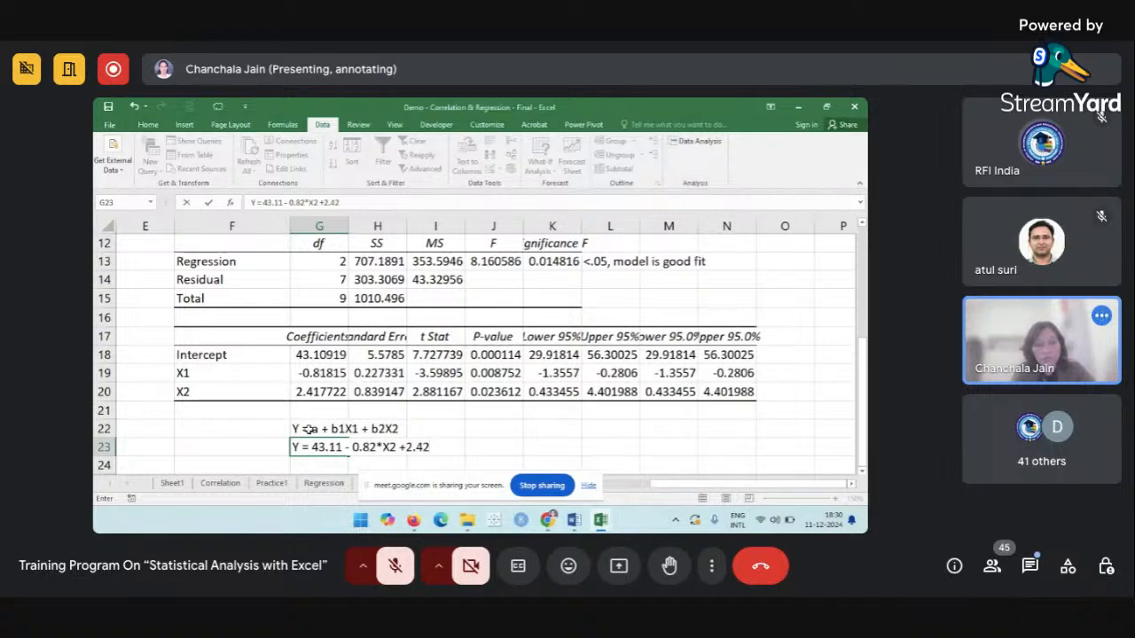
{"action": "type", "text": "*X2"}
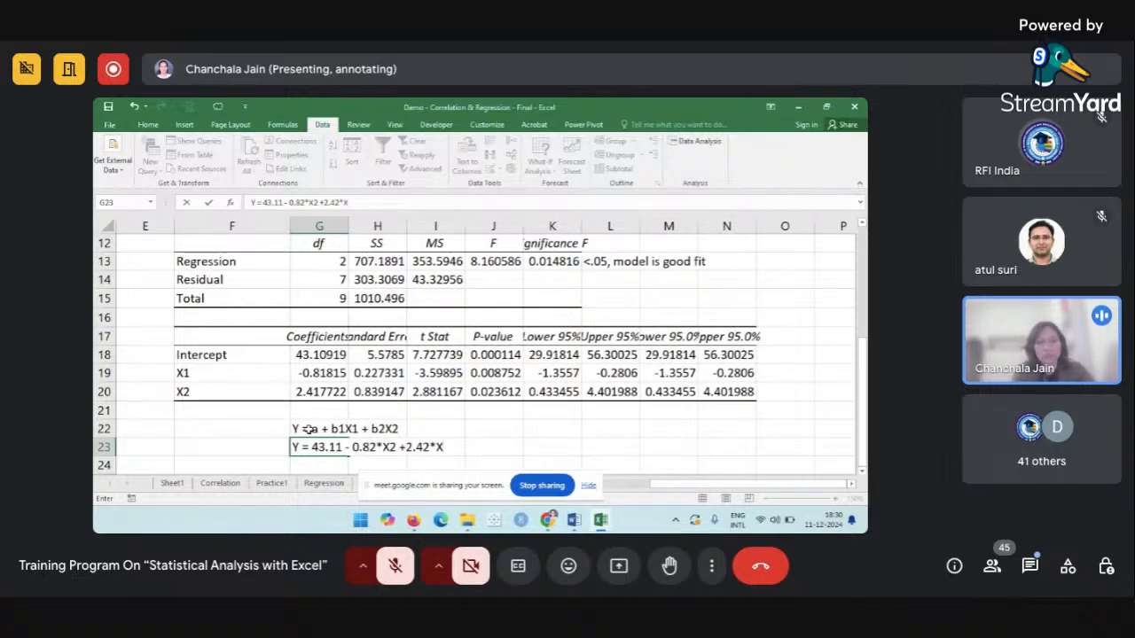
{"action": "left_click", "coordinate": [397, 446]}
{"action": "key", "text": "BackSpace"}
{"action": "type", "text": "1"}
{"action": "left_click", "coordinate": [503, 447]}
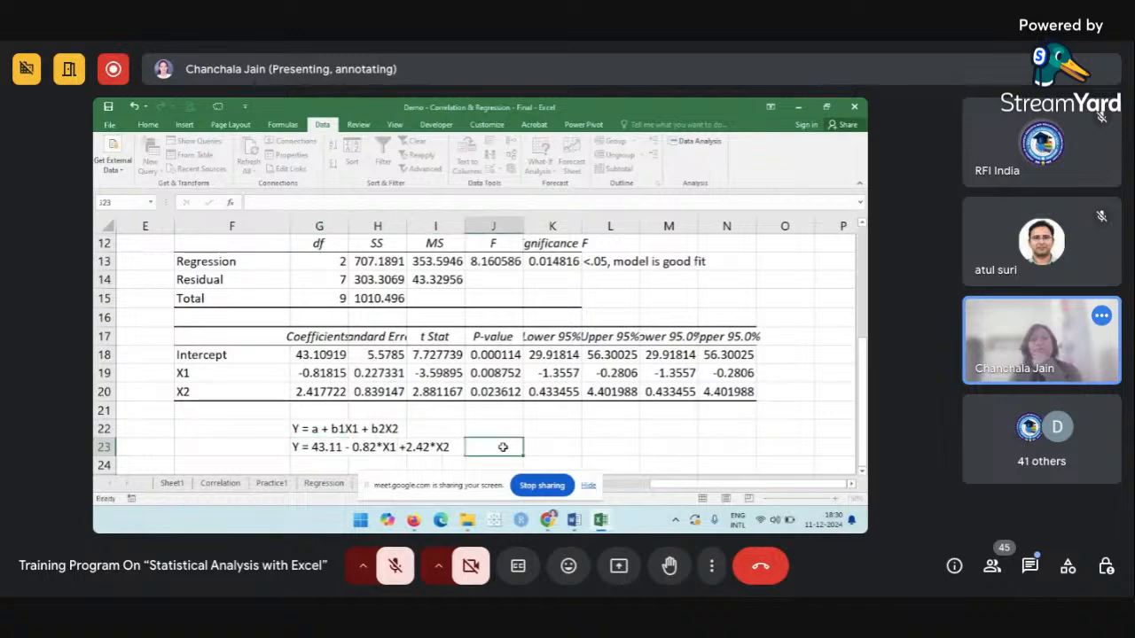
{"action": "scroll", "coordinate": [503, 447], "scroll_direction": "down", "scroll_amount": 1}
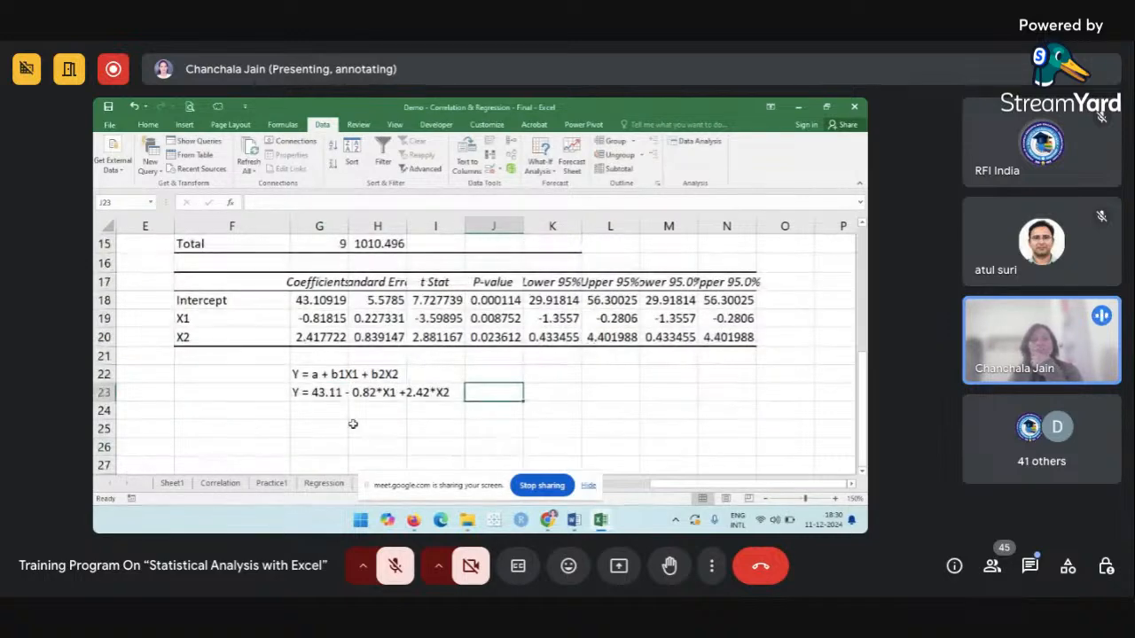
{"action": "left_click_drag", "start_coordinate": [303, 373], "coordinate": [454, 394]}
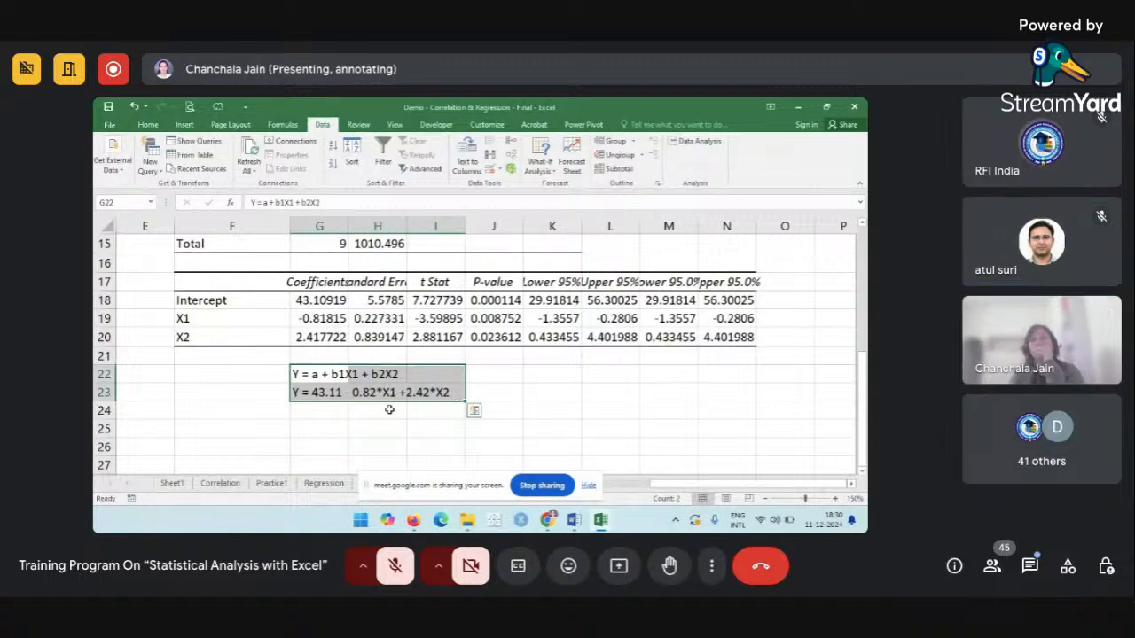
Move the screen-sharing notice off the sheet names and open the Practice3 sheet.
{"action": "scroll", "coordinate": [411, 404], "scroll_direction": "up", "scroll_amount": 5}
{"action": "scroll", "coordinate": [410, 404], "scroll_direction": "left", "scroll_amount": 3}
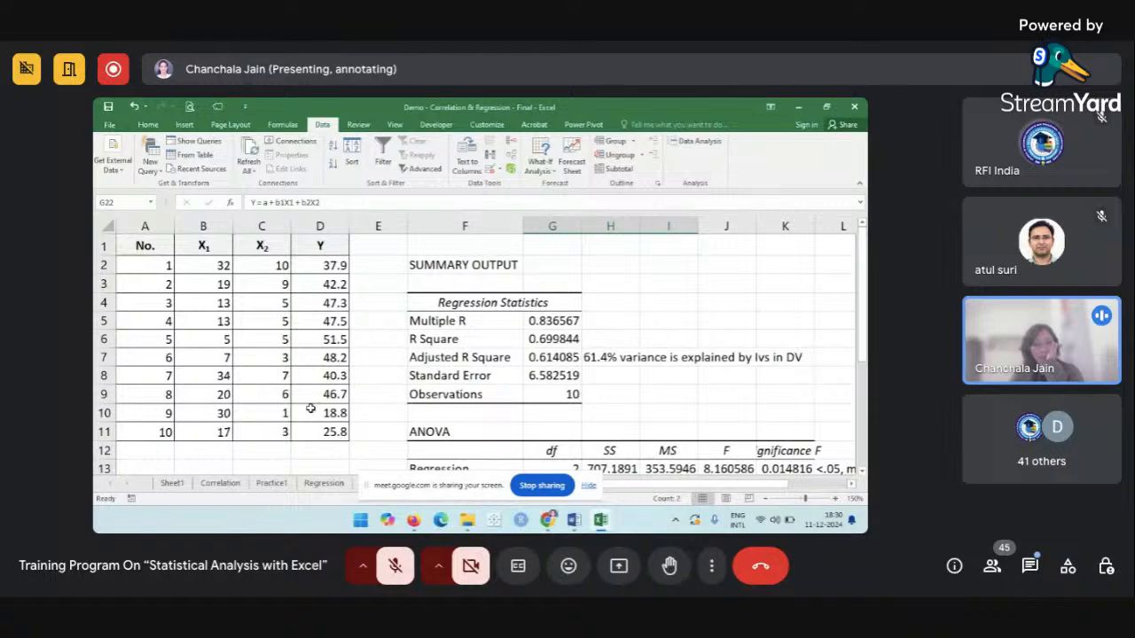
{"action": "left_click_drag", "start_coordinate": [420, 484], "coordinate": [660, 450]}
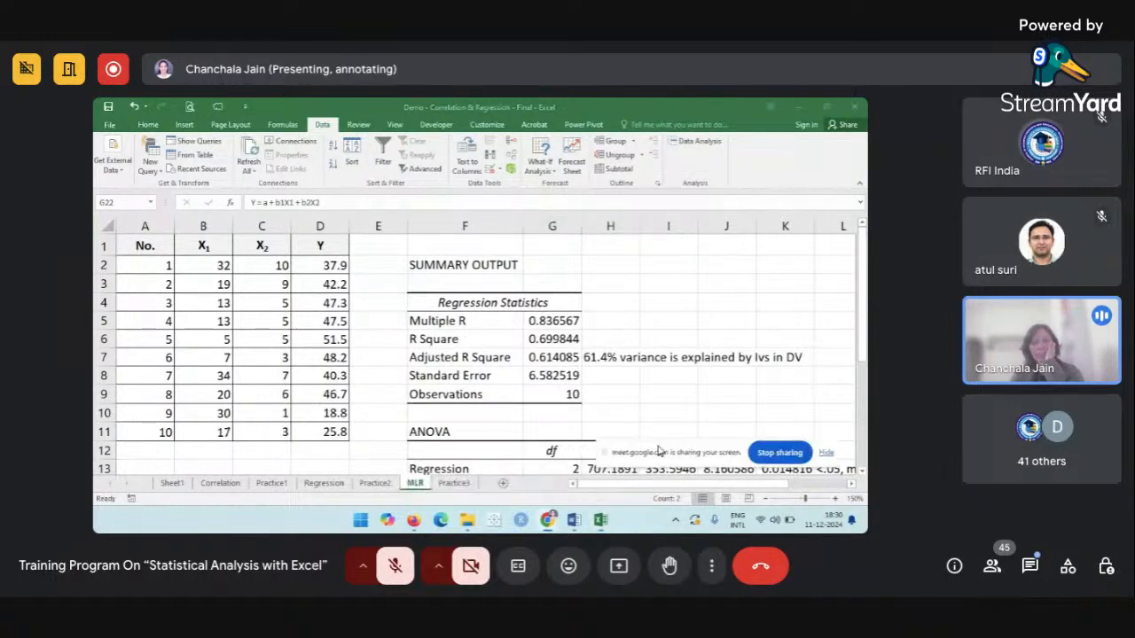
{"action": "left_click", "coordinate": [452, 483]}
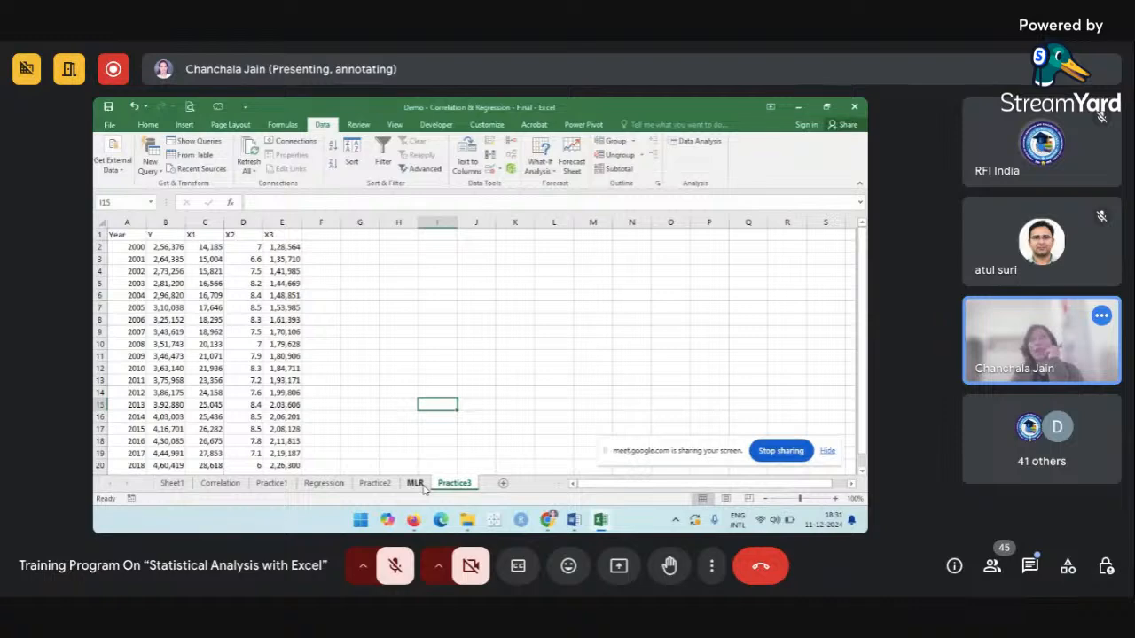
Return to the MLR sheet and review the regression statistics, ANOVA, coefficients and the fitted equation in row 23.
{"action": "left_click", "coordinate": [416, 485]}
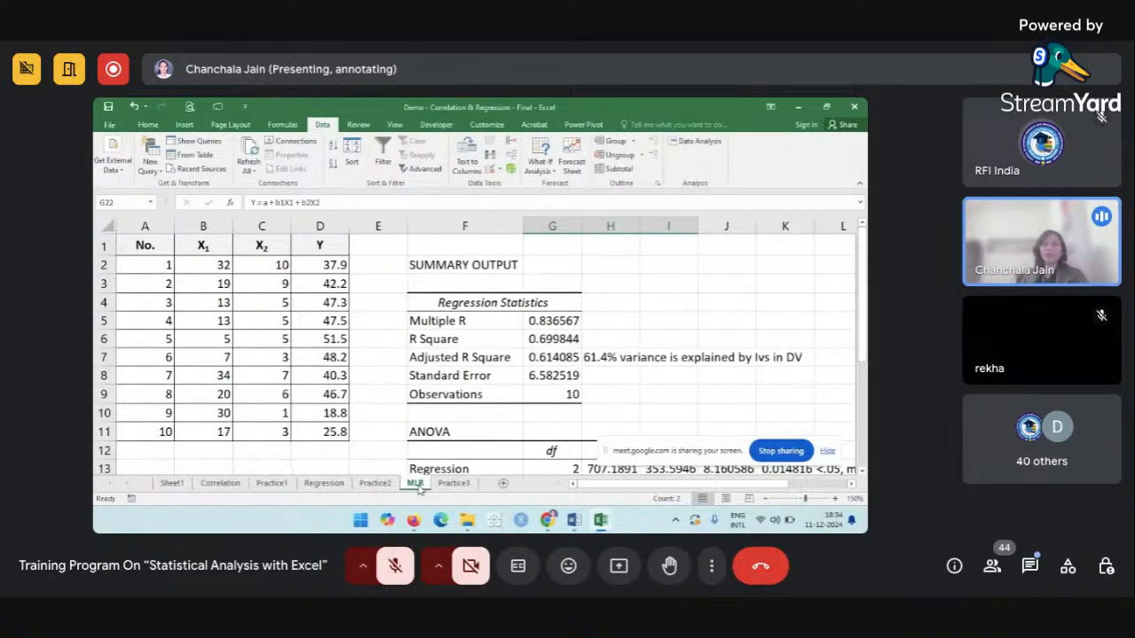
{"action": "left_click", "coordinate": [479, 337]}
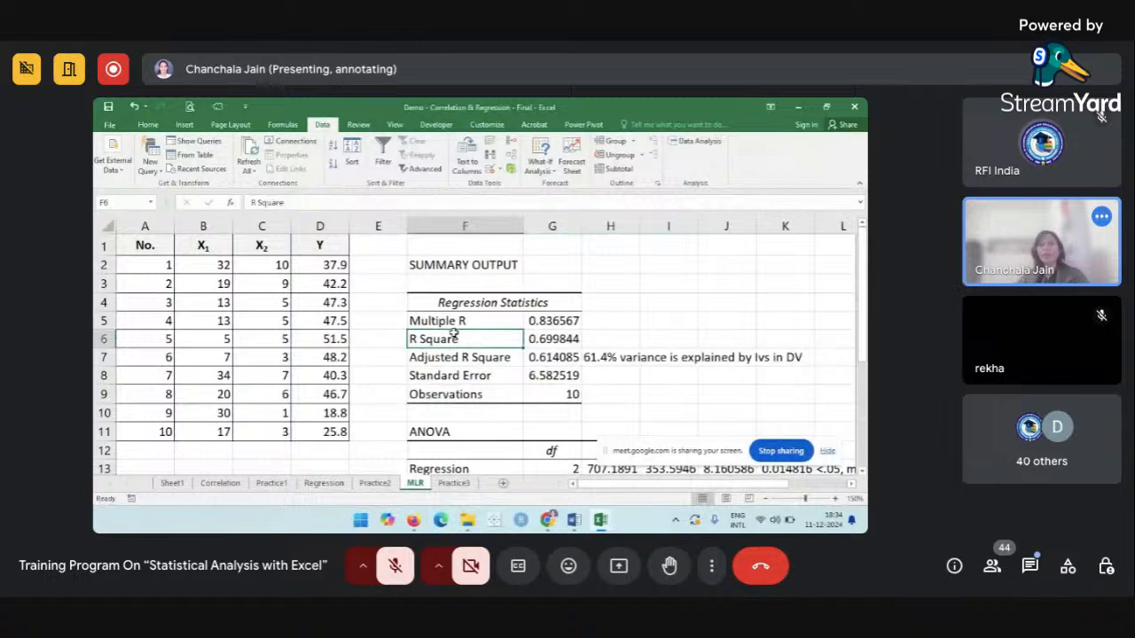
{"action": "scroll", "coordinate": [470, 335], "scroll_direction": "down", "scroll_amount": 3}
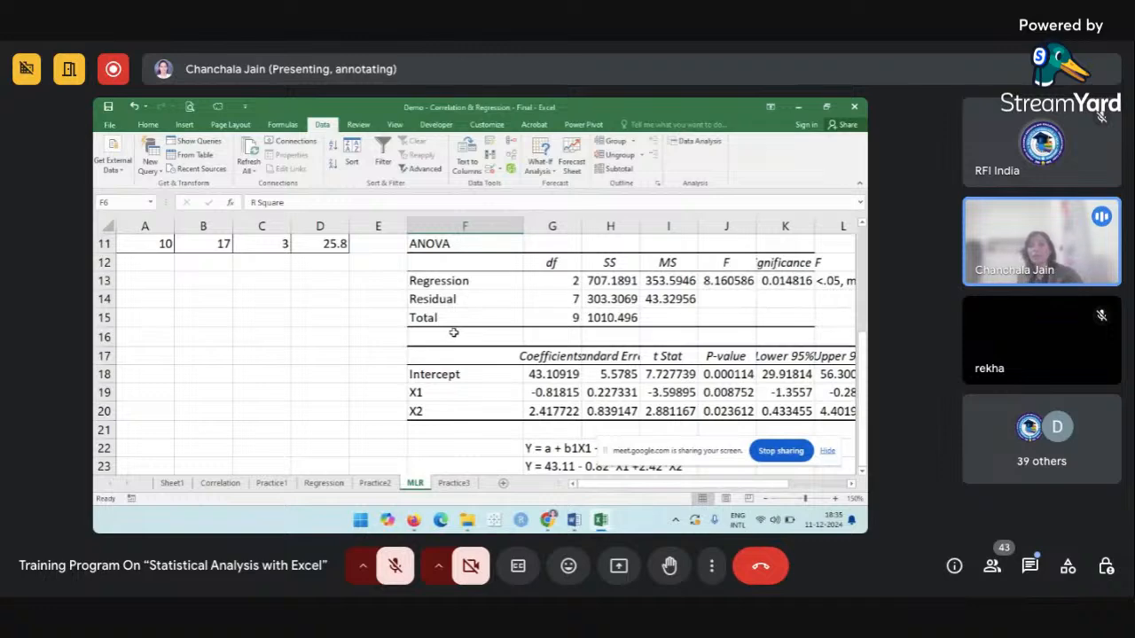
{"action": "scroll", "coordinate": [453, 331], "scroll_direction": "down", "scroll_amount": 2}
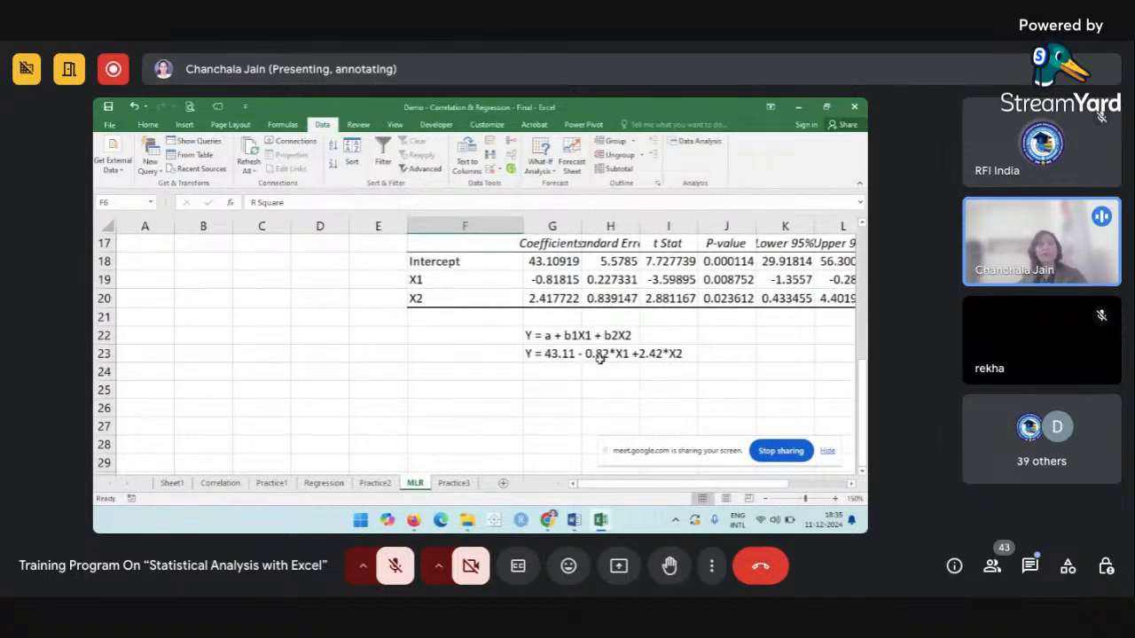
{"action": "left_click", "coordinate": [600, 356]}
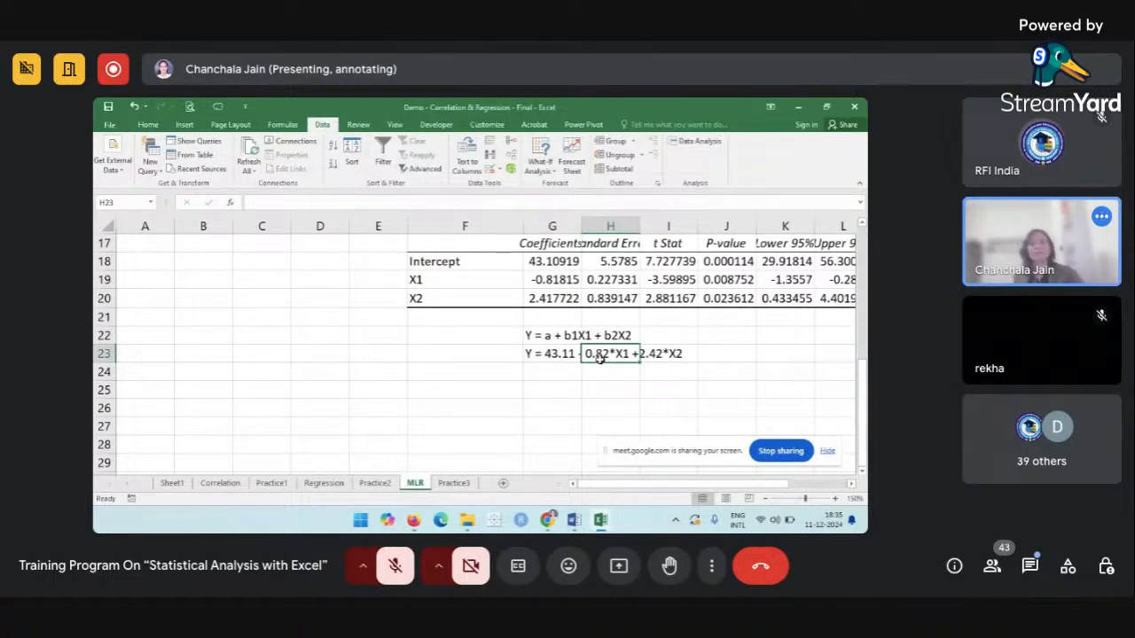
{"action": "scroll", "coordinate": [599, 359], "scroll_direction": "up", "scroll_amount": 6}
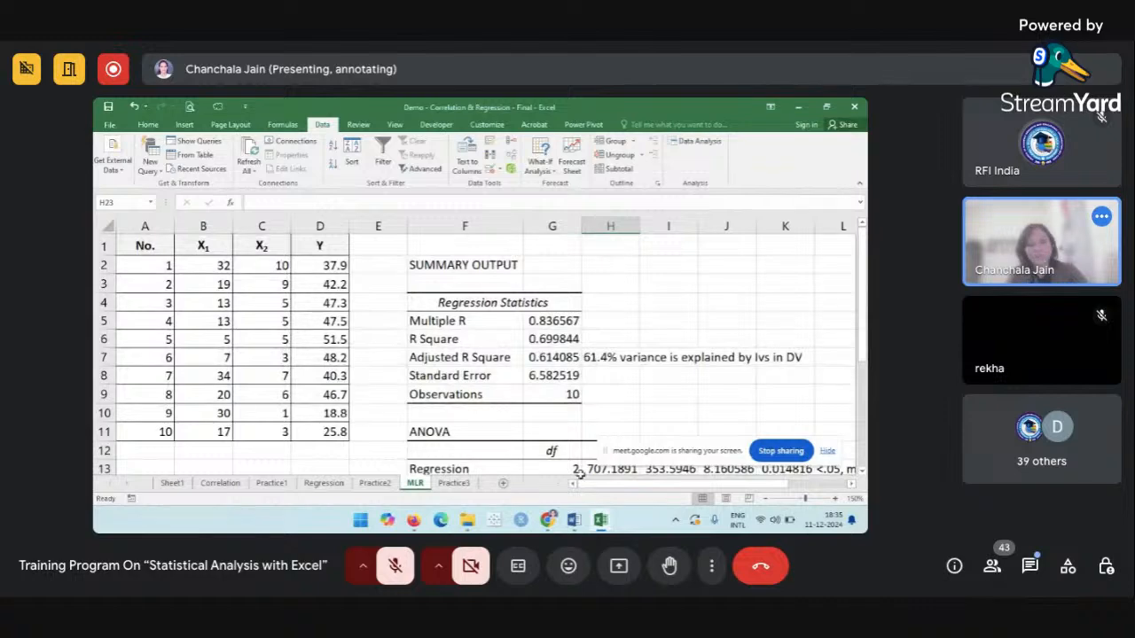
Capture a screenshot of the workbook window showing the MLR data and regression output.
{"action": "mouse_move", "coordinate": [574, 520]}
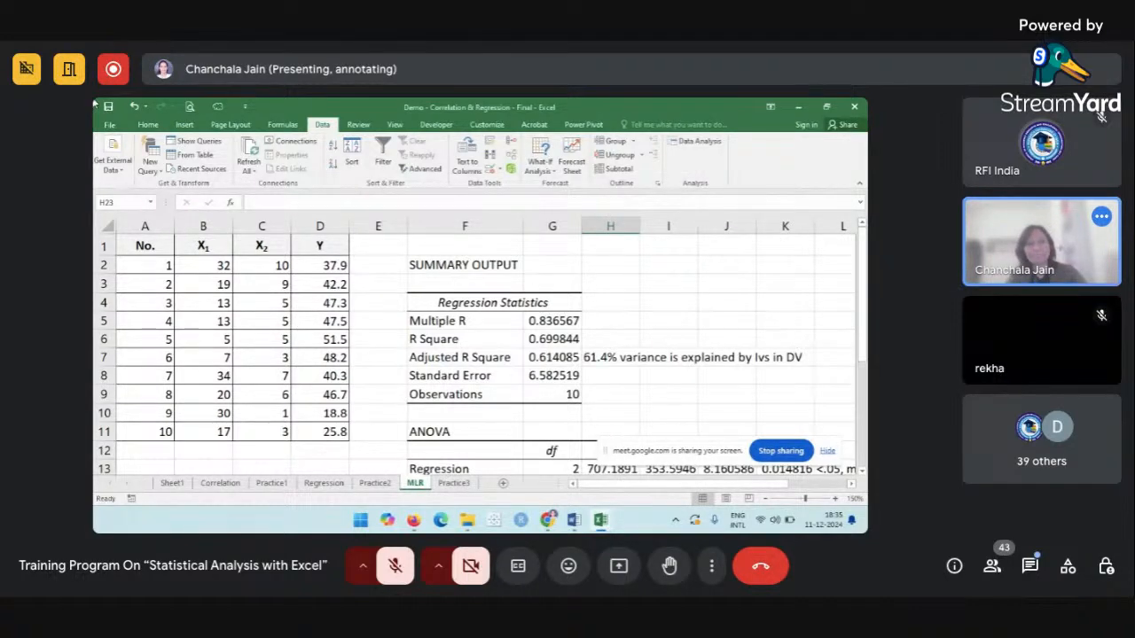
{"action": "key", "text": "super+shift+s"}
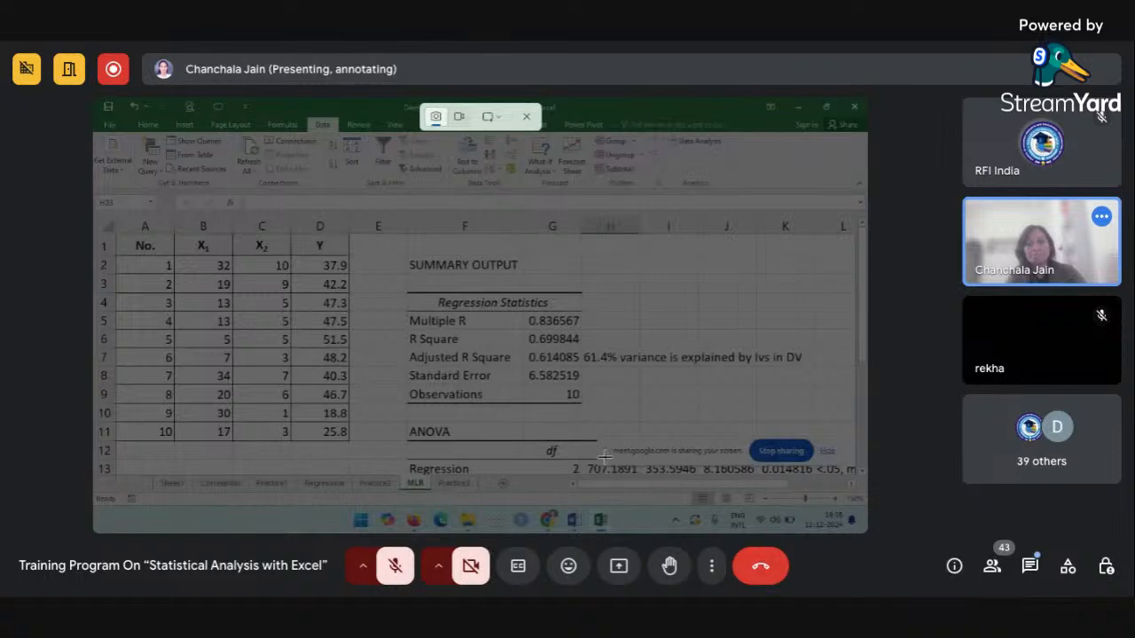
{"action": "left_click_drag", "start_coordinate": [93, 98], "coordinate": [563, 422]}
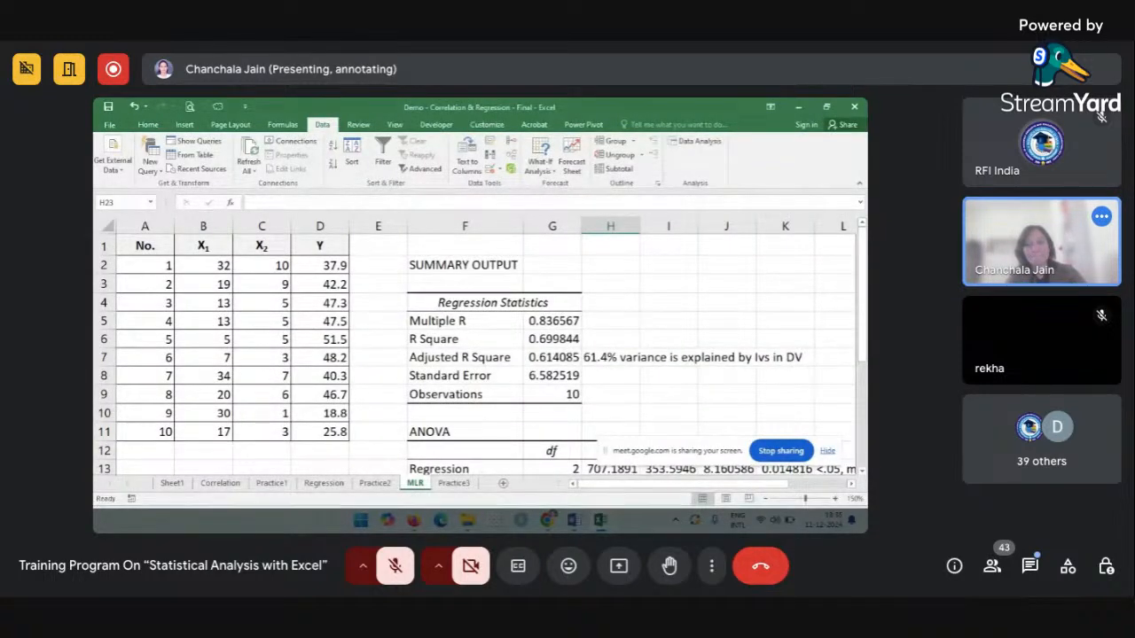
Stop presenting the screen in the meeting and briefly unmute the microphone.
{"action": "left_click", "coordinate": [780, 451]}
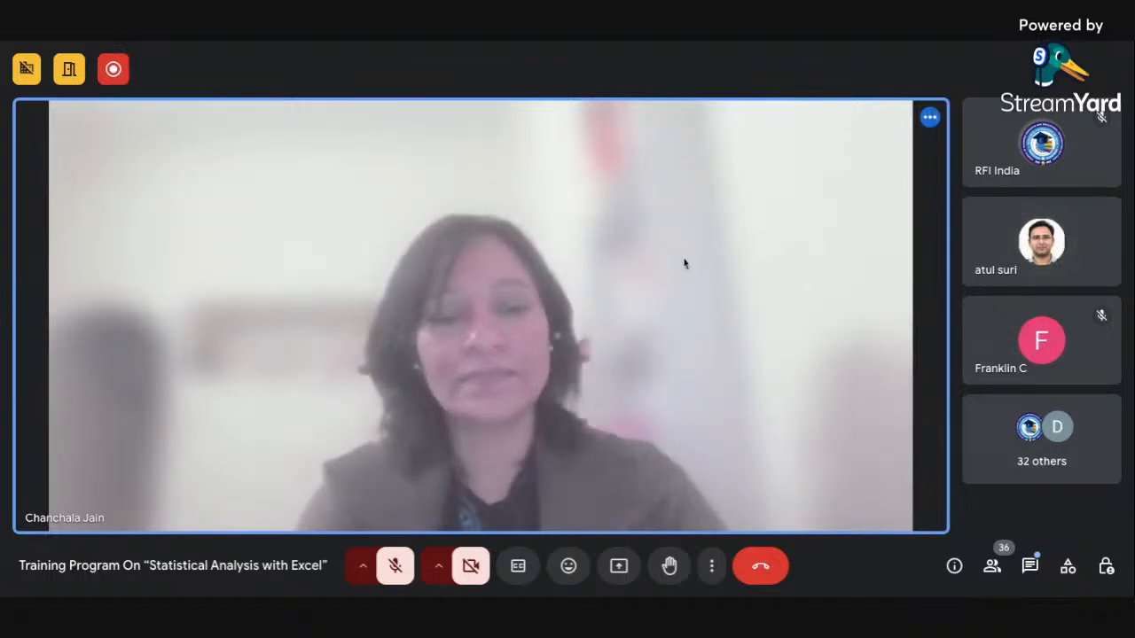
{"action": "left_click", "coordinate": [396, 568]}
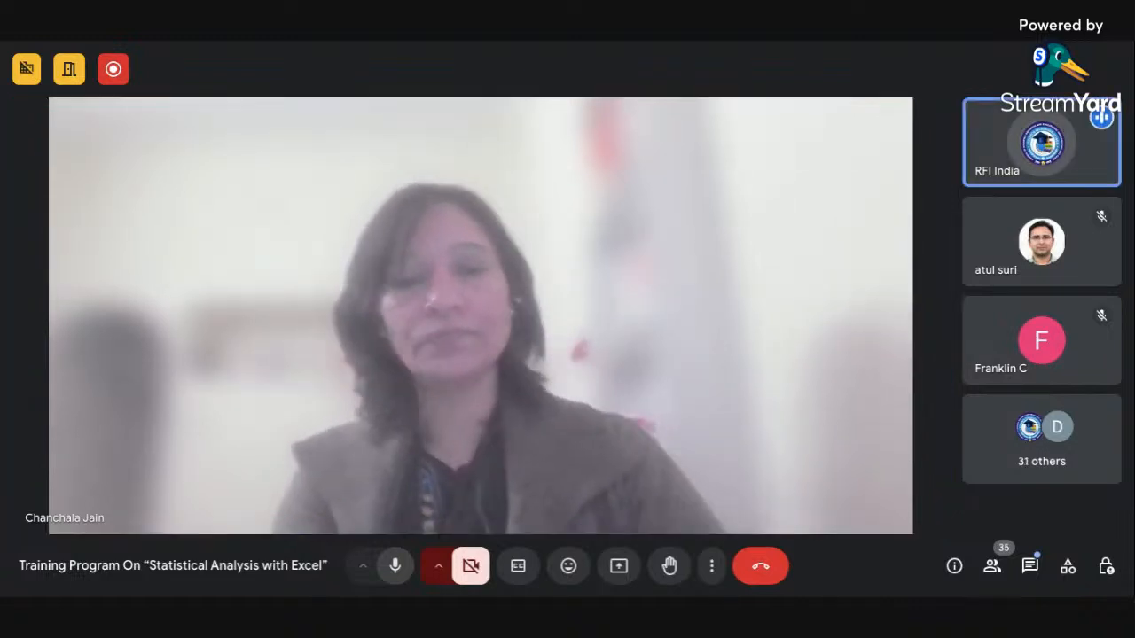
{"action": "key", "text": "ctrl+d"}
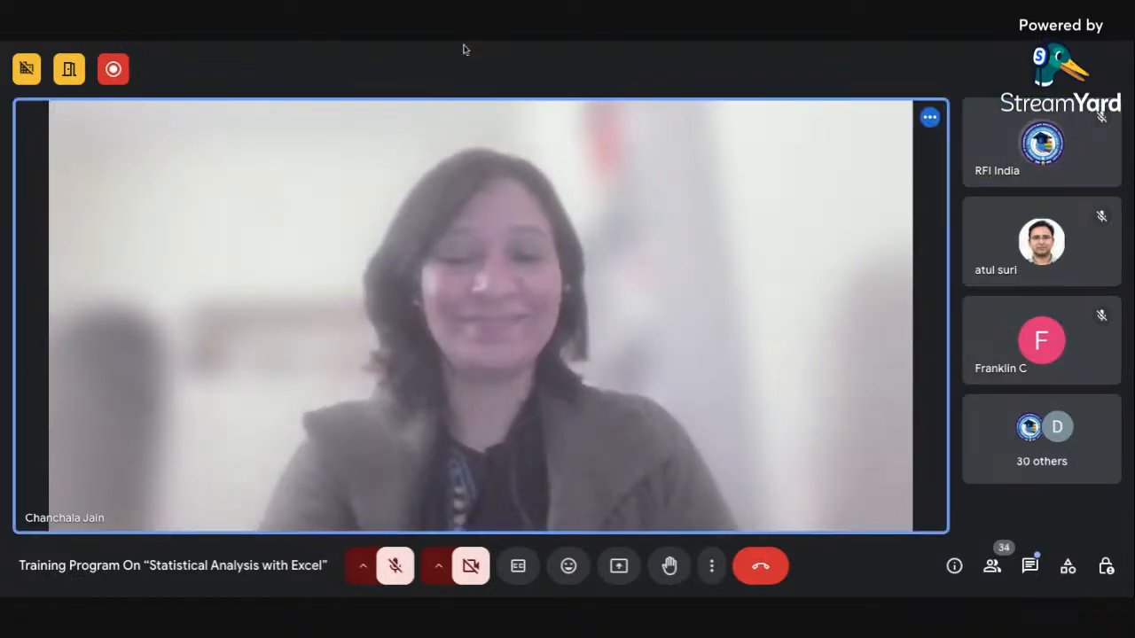